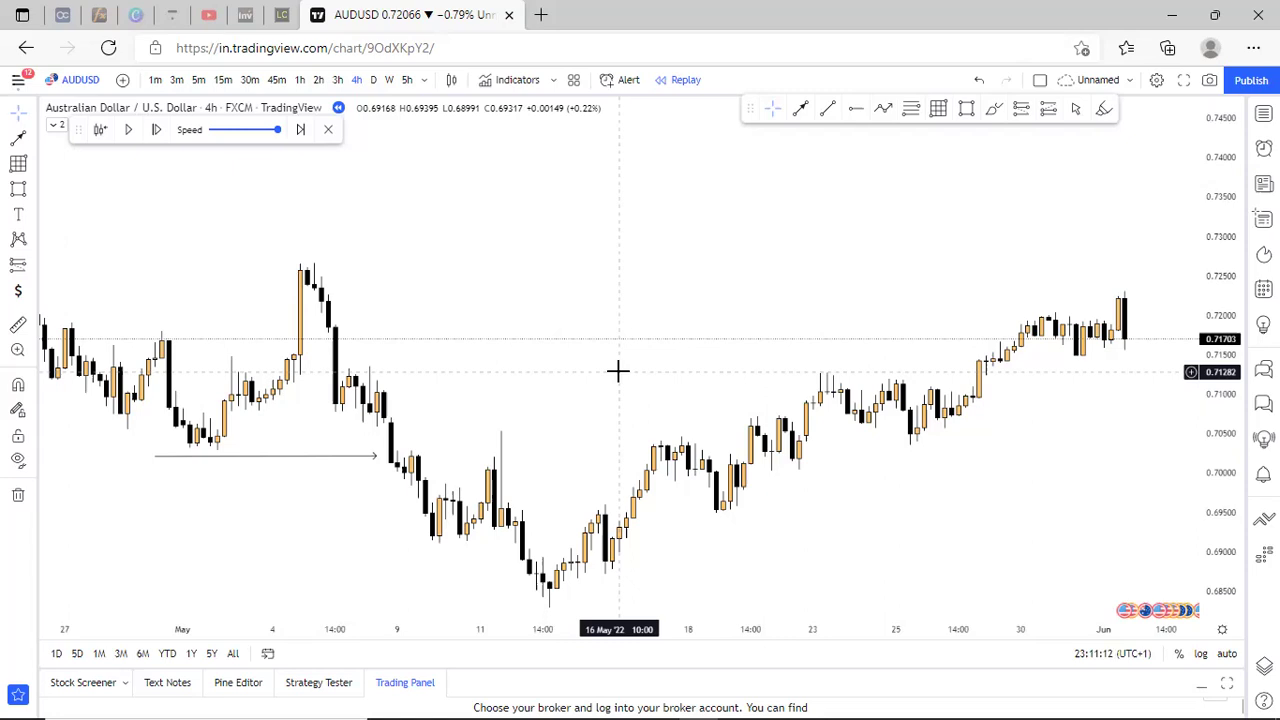
Draw a rectangle zone over the 4 May swing high, topping out at about 0.7269 and reaching to late 31 May.
scroll(960, 414, "down", 7)
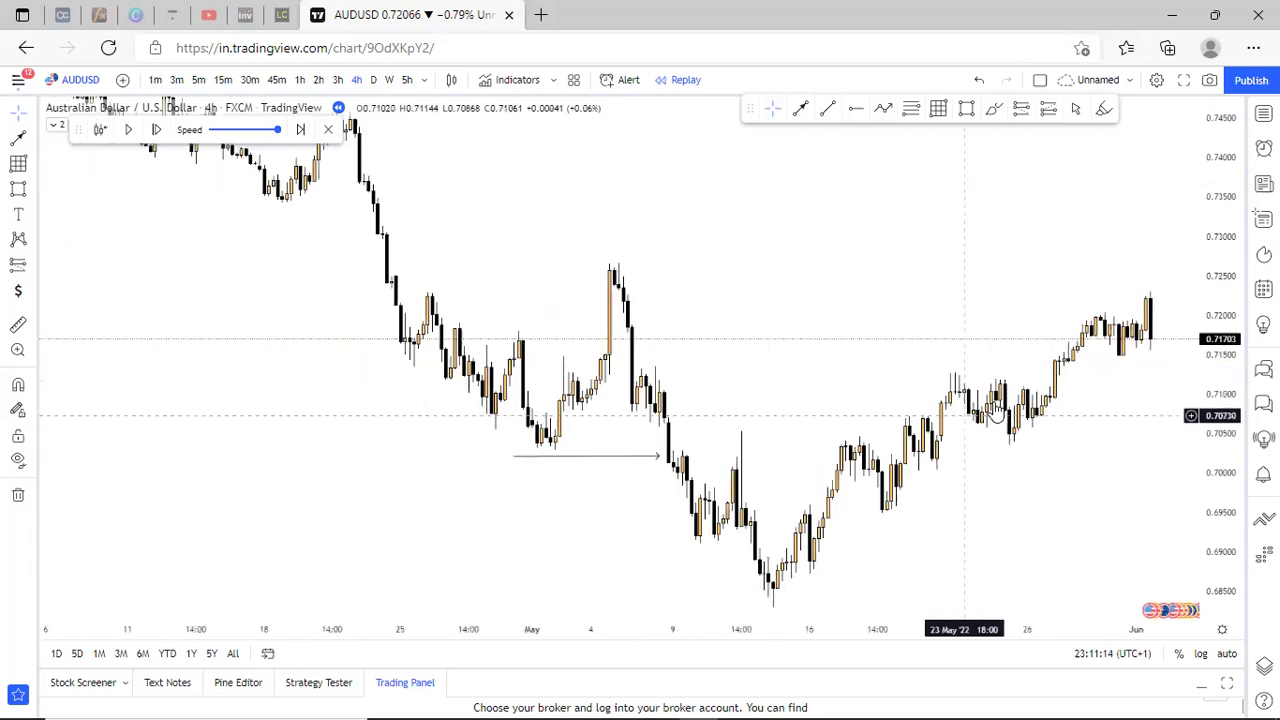
scroll(890, 330, "up", 3)
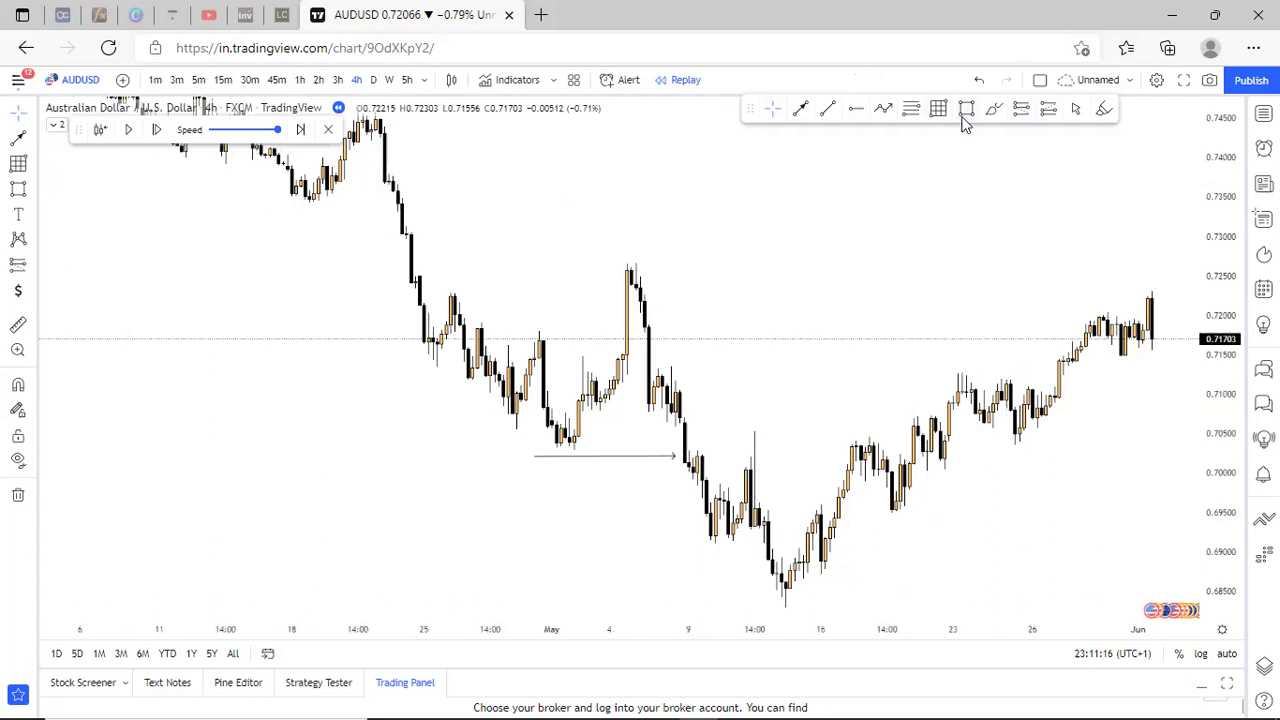
mouse_move(613, 310)
left_mouse_down()
mouse_move(1111, 294)
mouse_move(1129, 250)
mouse_move(1131, 277)
mouse_move(1134, 262)
left_mouse_up()
Move the horizontal arrow under the early May low up to about 0.7026.
left_click_drag(979, 518, 683, 523)
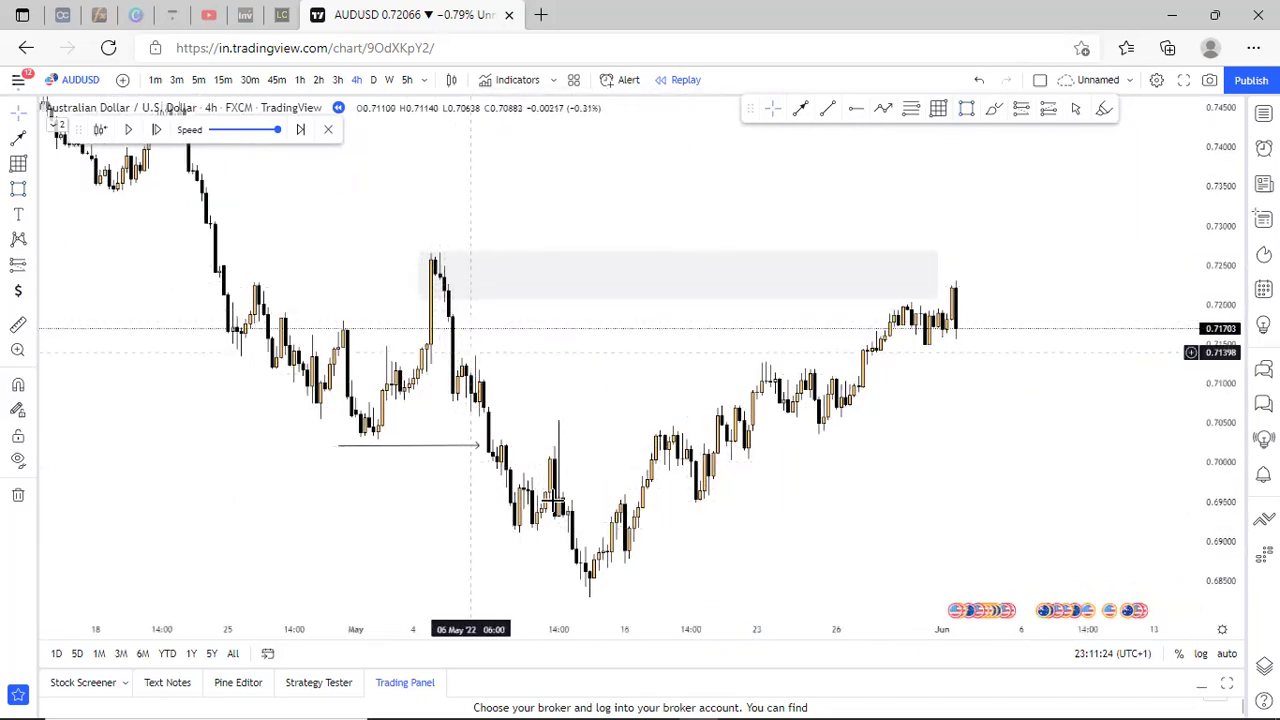
left_click(390, 443)
left_click_drag(390, 441, 386, 440)
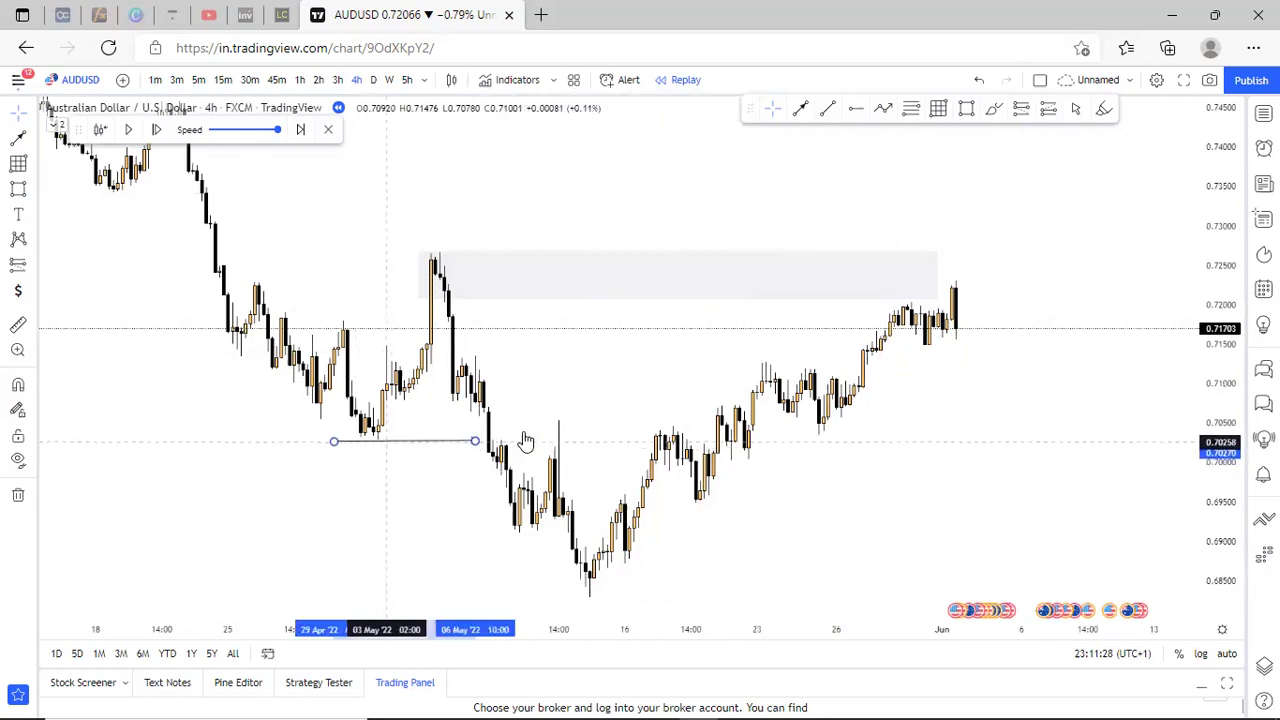
left_click(751, 386)
Lower the zone rectangle's bottom edge to 0.71977 and shorten its end to about 31 May 14:00.
left_click(422, 299)
left_click_drag(422, 299, 418, 306)
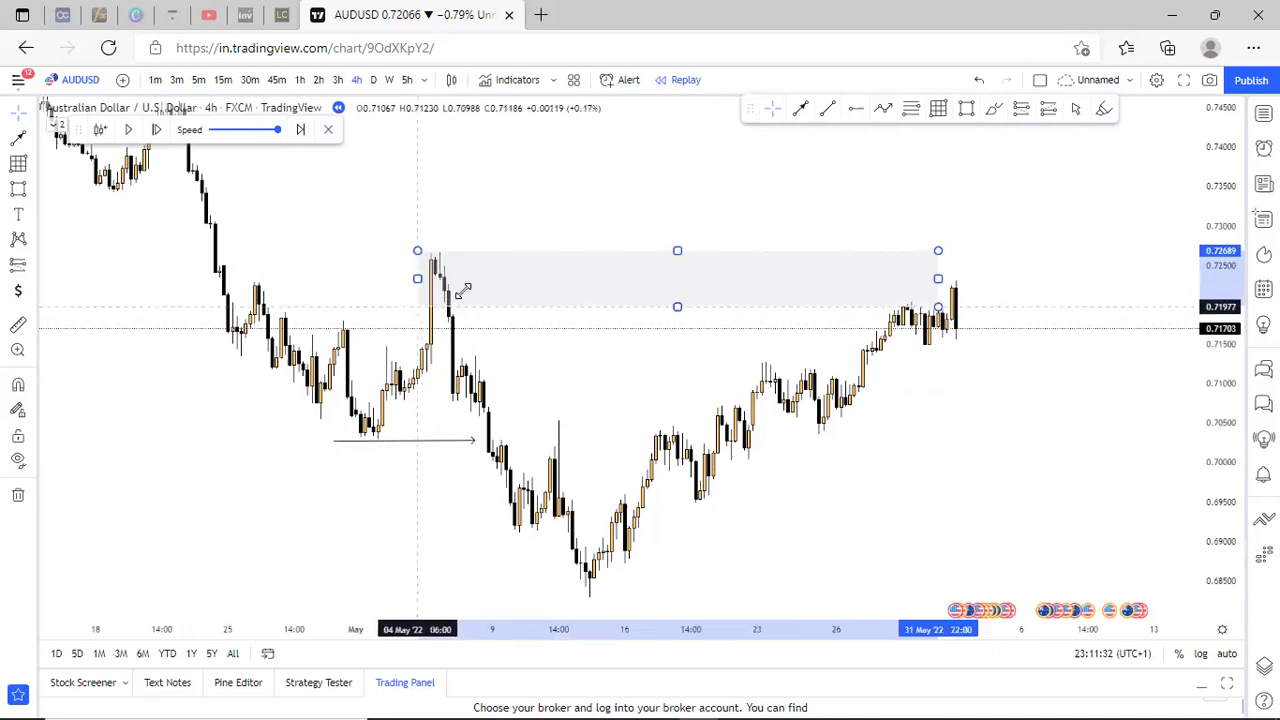
left_click_drag(941, 280, 926, 278)
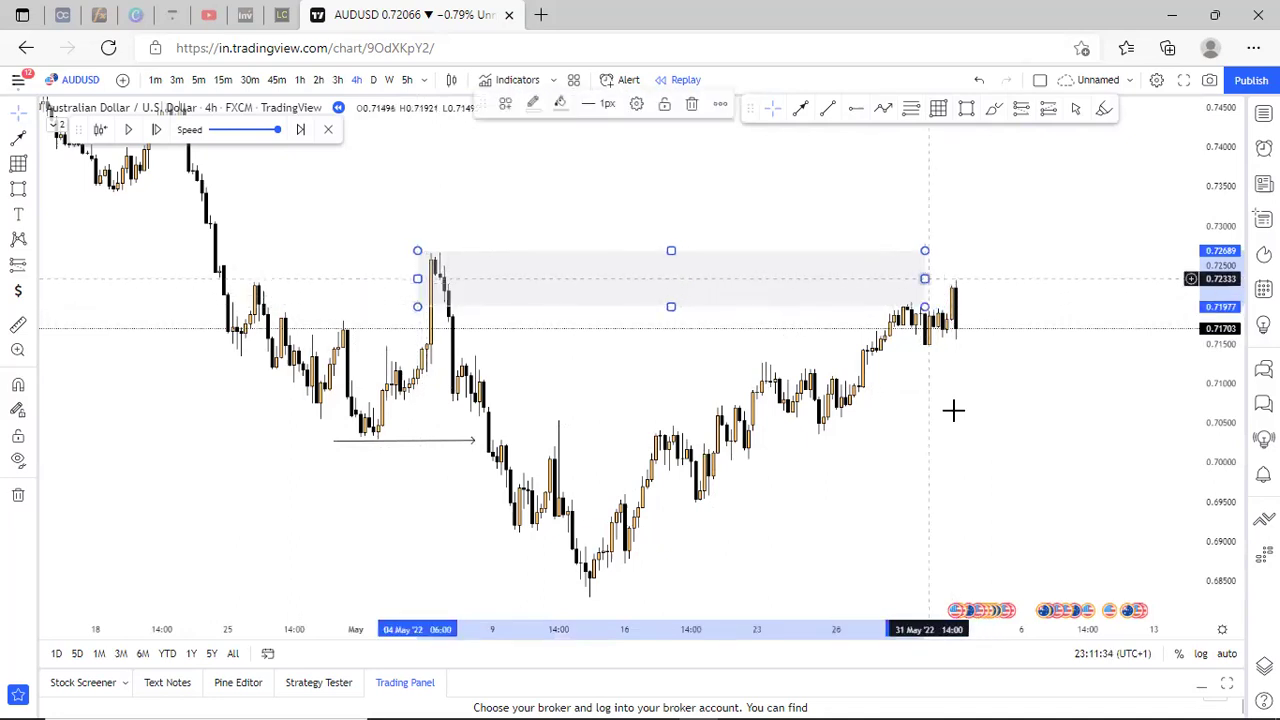
left_click(856, 333)
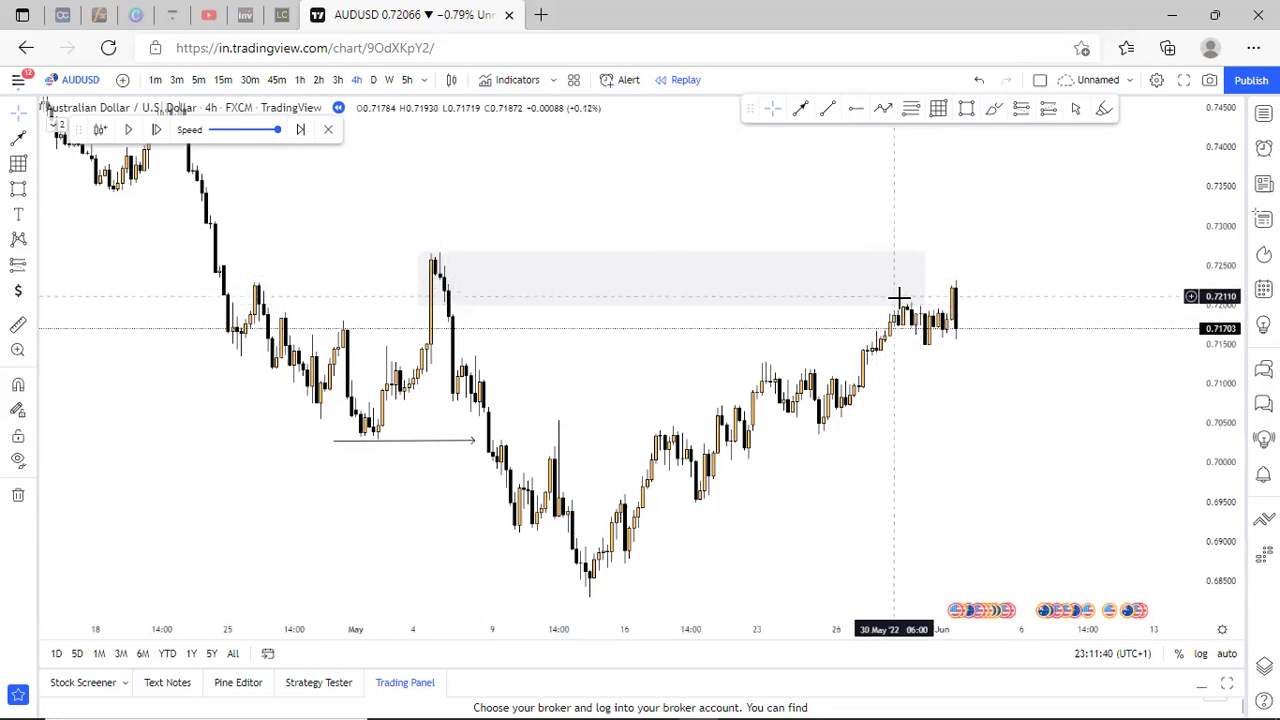
Switch to the 15-minute timeframe and draw a trend line under the rising lows from 27 May 07:15 (0.71226) to 30 May 04:00 (0.71606).
left_click(222, 84)
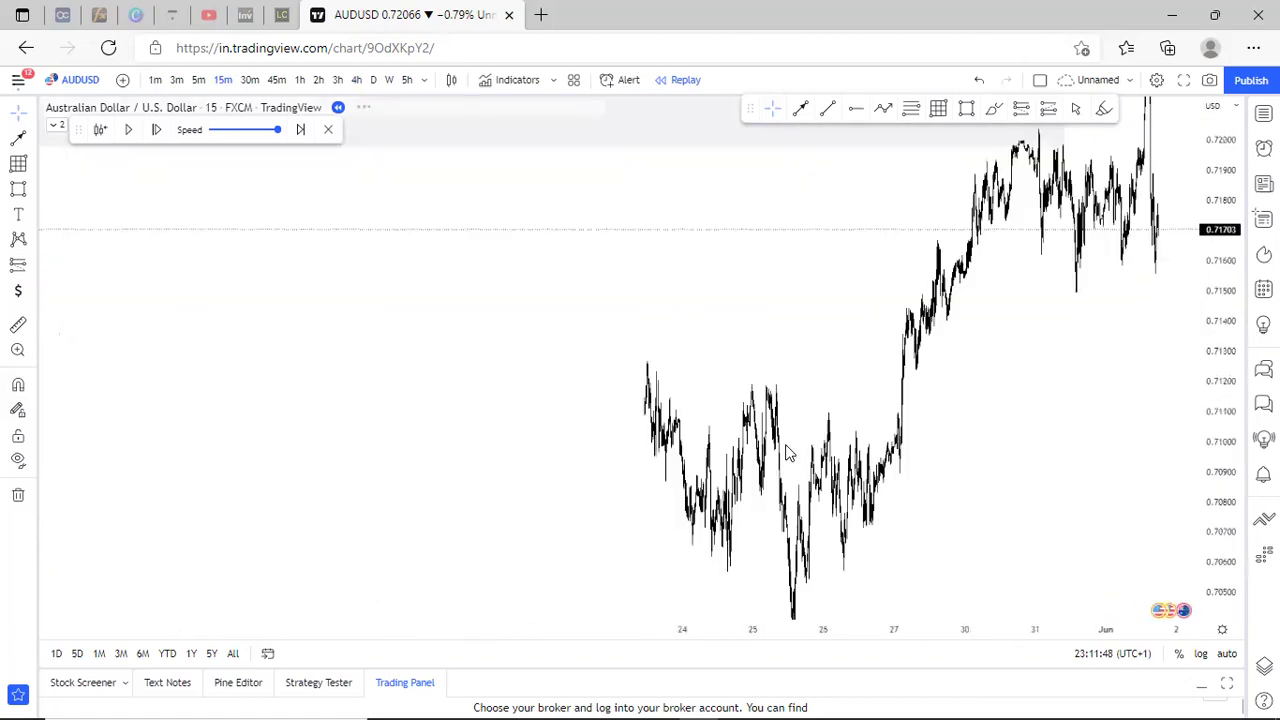
scroll(1003, 409, "up", 4)
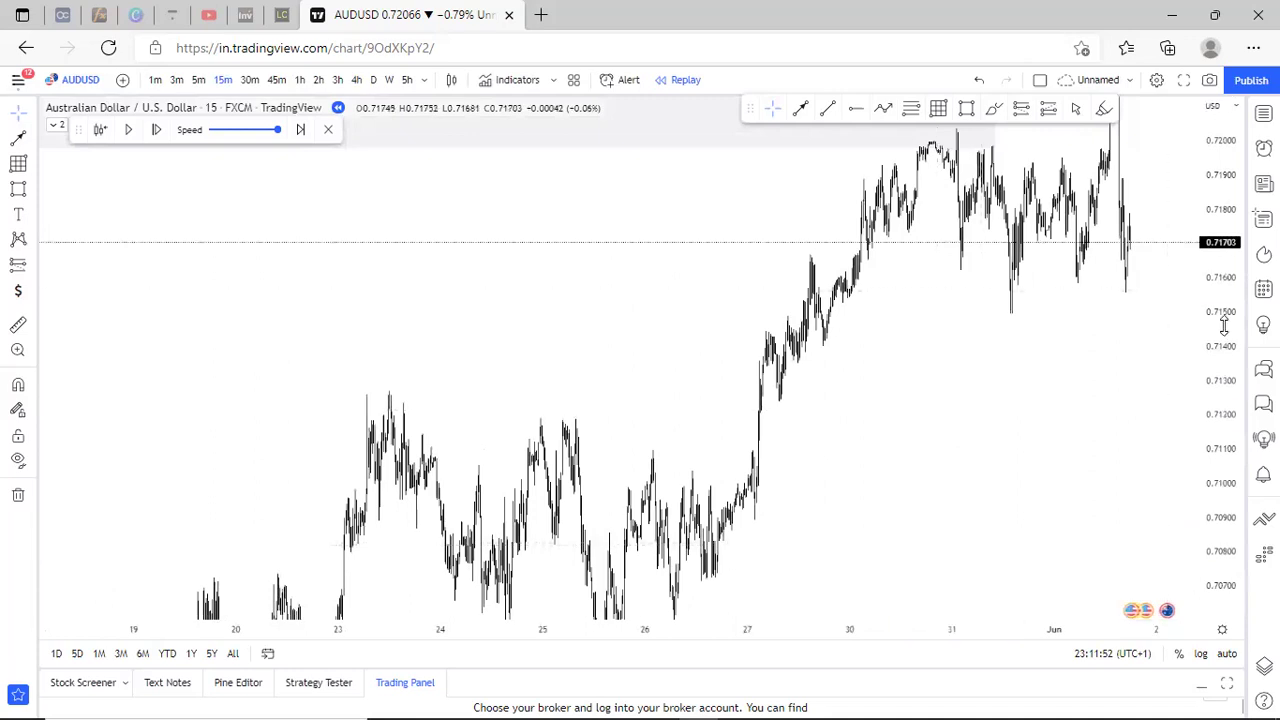
scroll(851, 297, "up", 4)
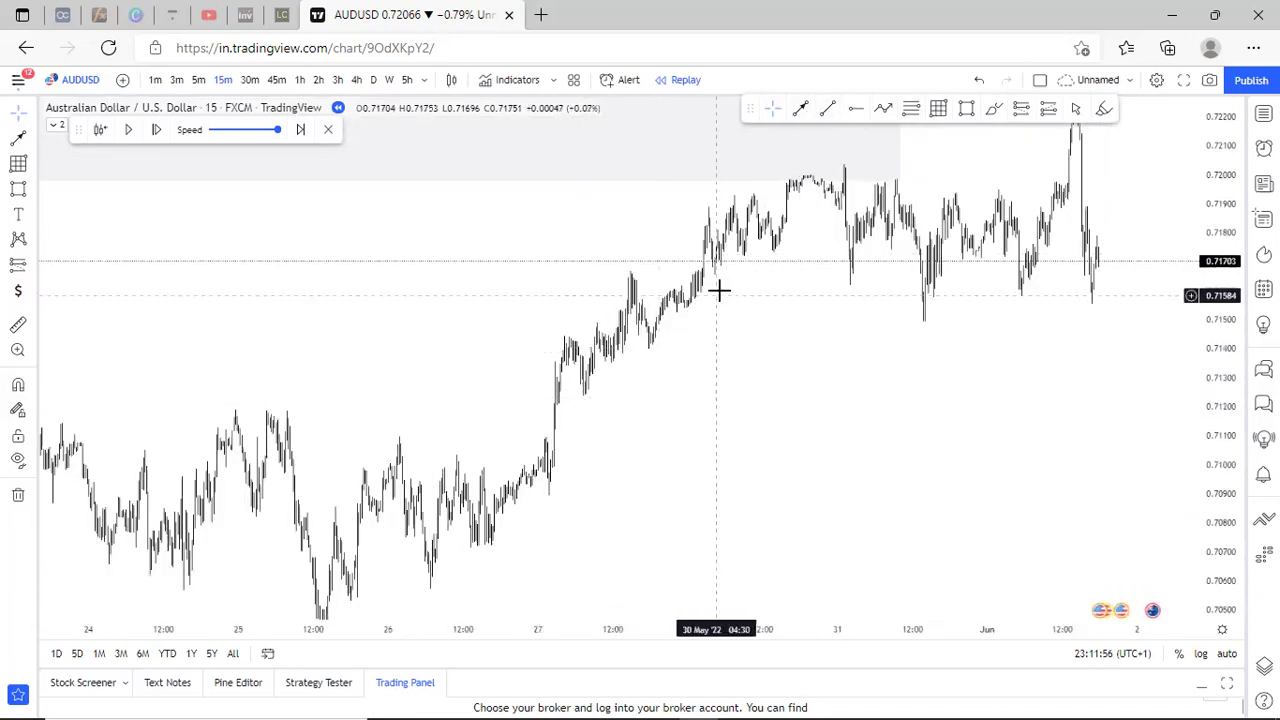
left_click_drag(583, 399, 712, 289)
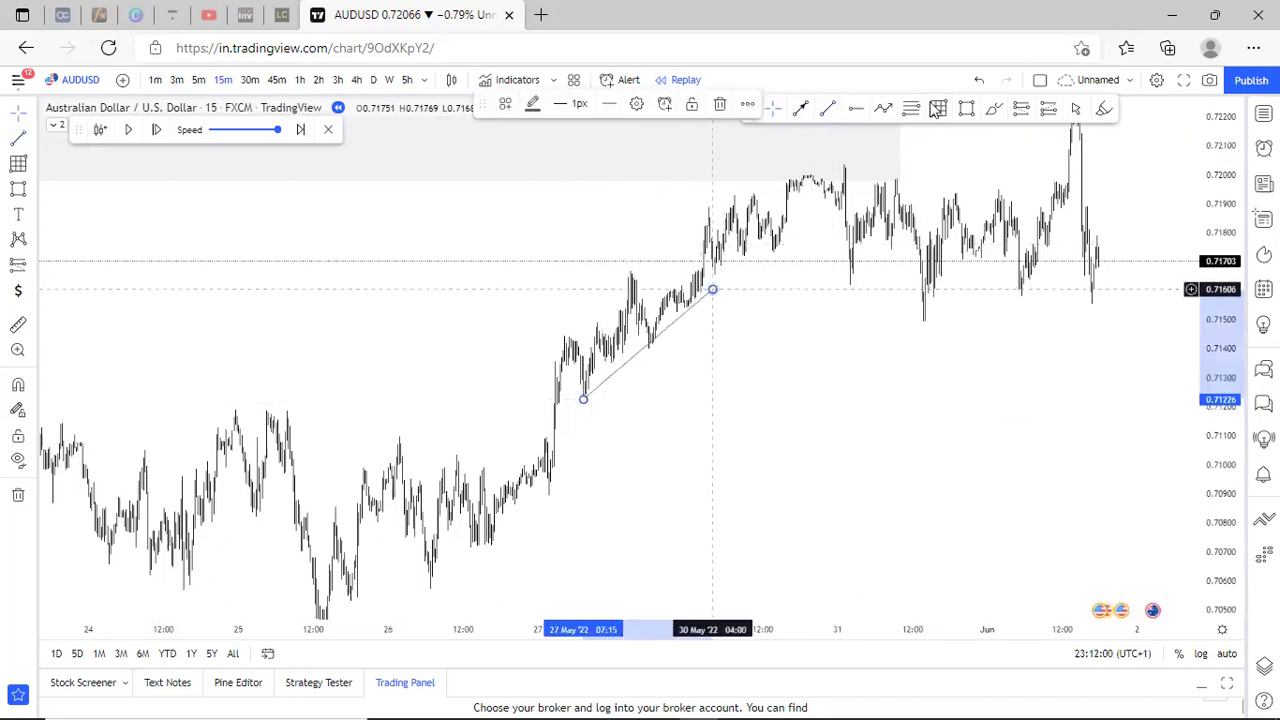
Draw a rectangle zone at the 27 May rally's base, from 0.71071 to 0.70899, extending to 1 June 20:30.
left_click(966, 108)
left_click_drag(542, 444, 1117, 494)
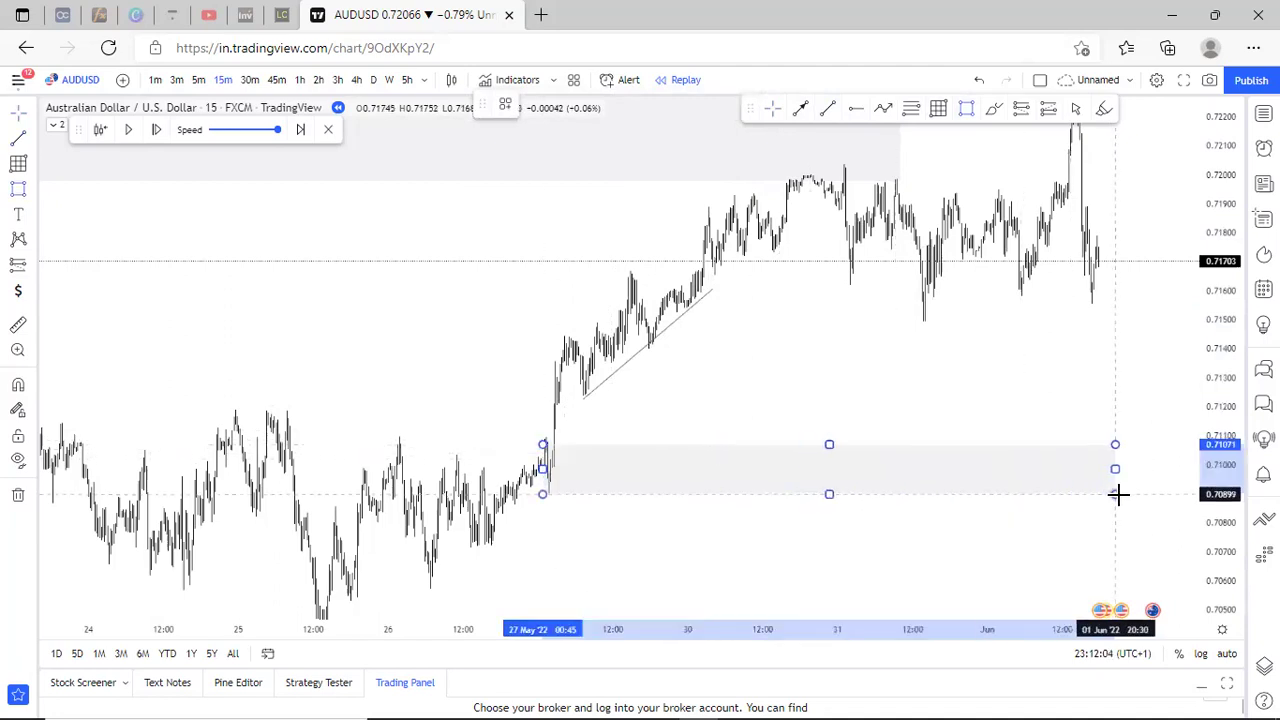
left_click(834, 400)
Draw a horizontal arrow from the 30 May 04:00 low to the 31 May 01:15 break at about 0.7167.
scroll(728, 451, "up", 2)
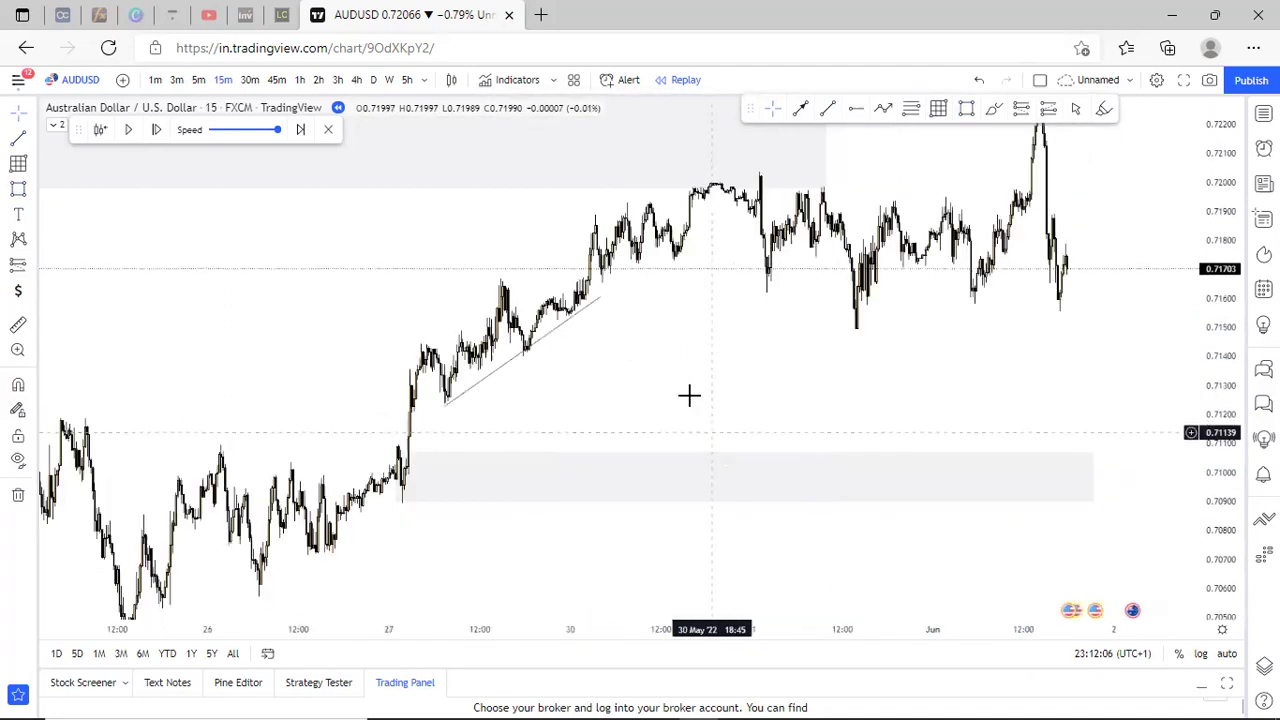
scroll(690, 391, "up", 3)
scroll(656, 369, "down", 4)
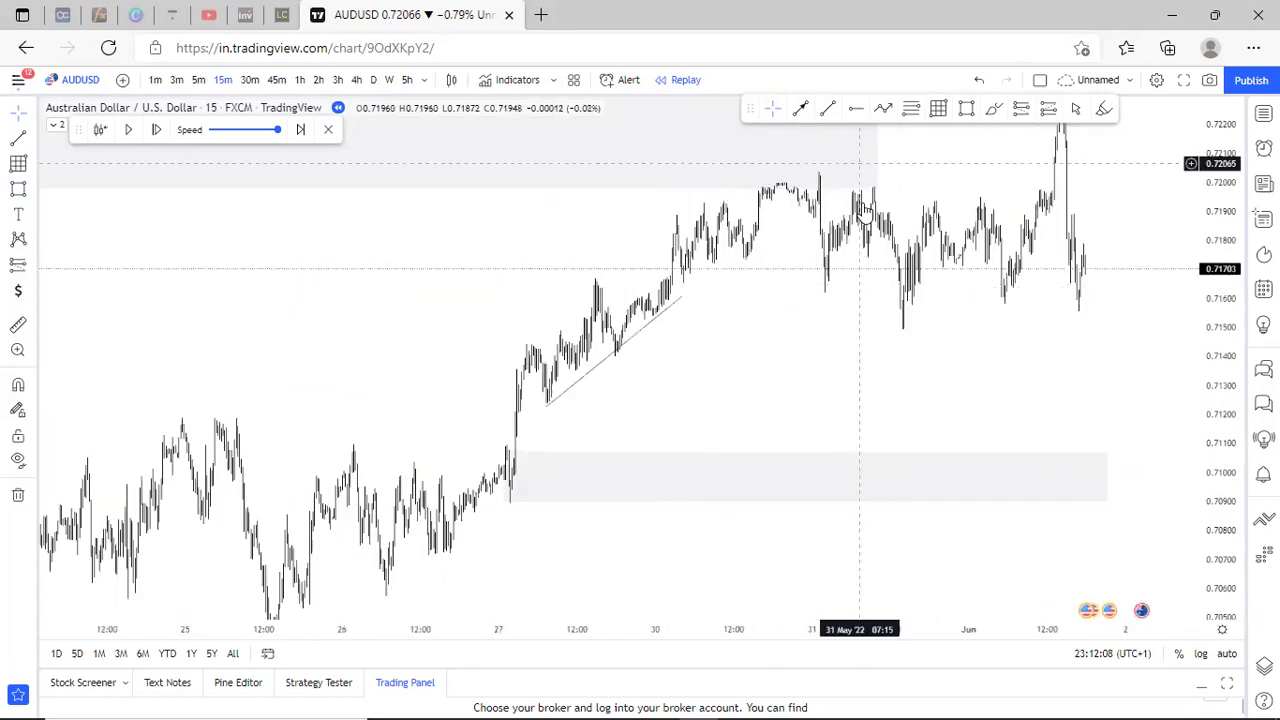
left_click_drag(849, 301, 931, 502)
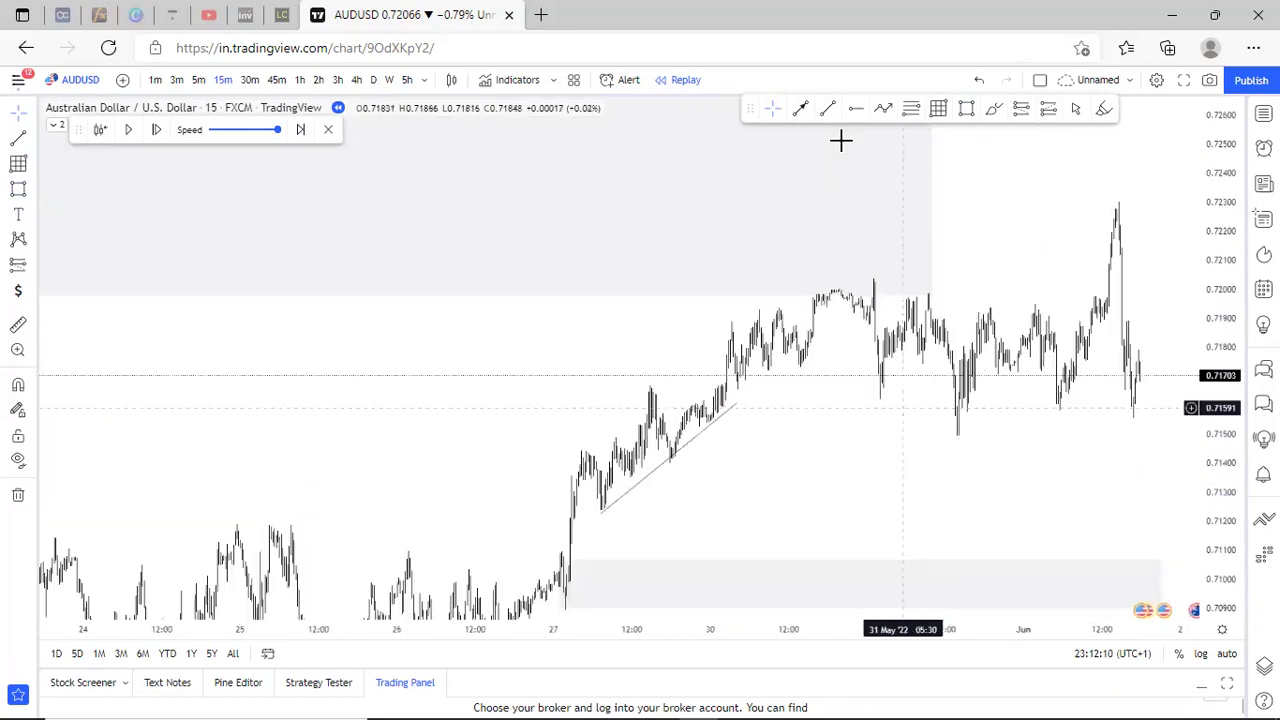
scroll(832, 130, "up", 2)
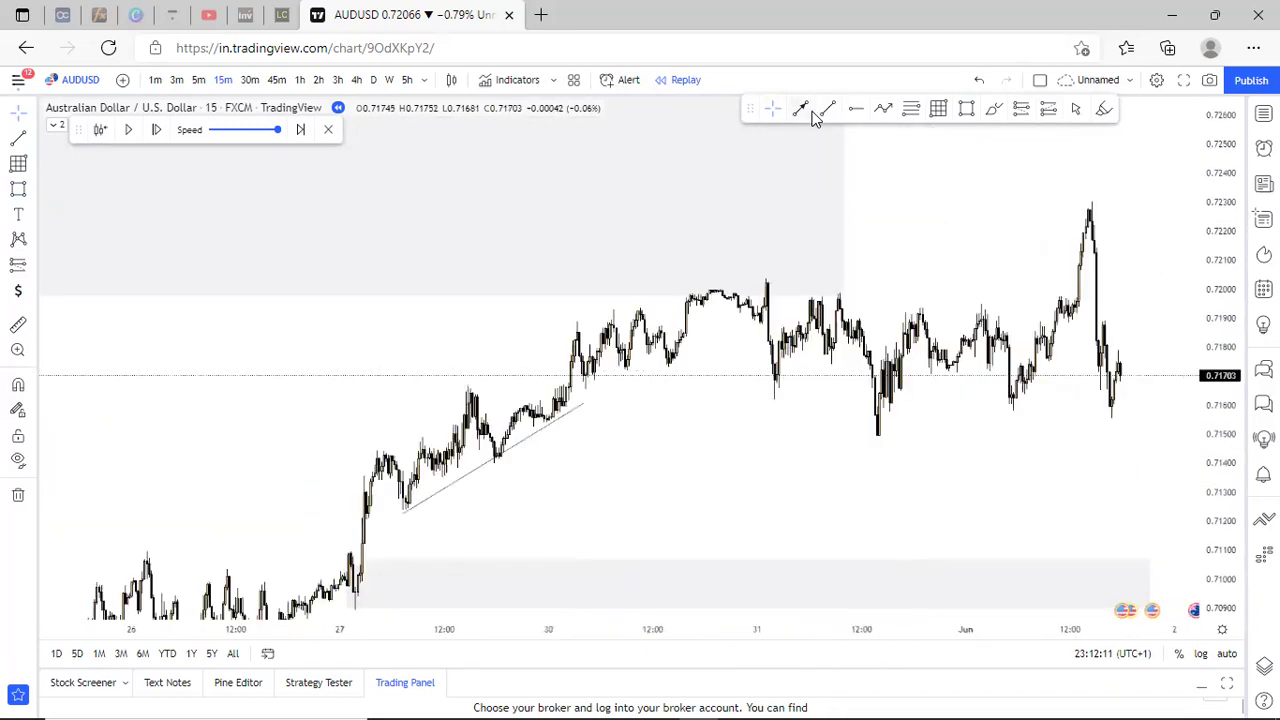
left_click(583, 388)
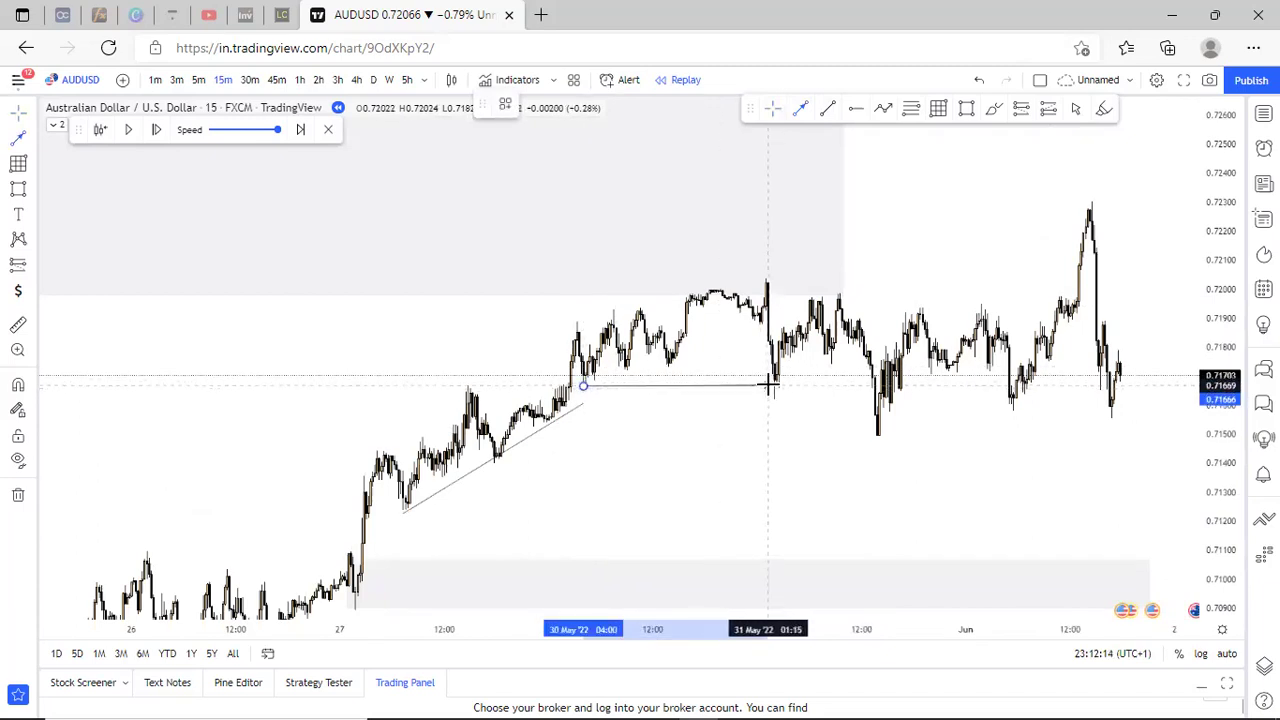
left_click(768, 386)
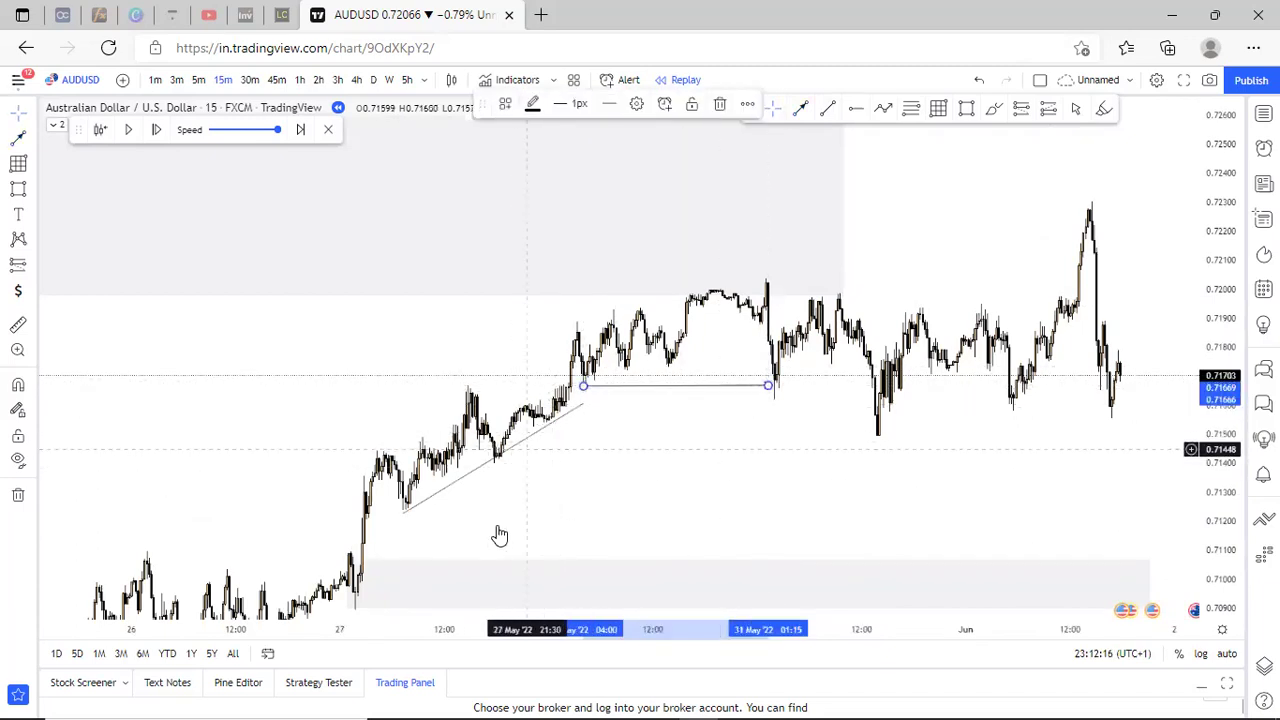
Draw a rectangle over the 31 May high before the sharp drop, from 0.72040 to about 0.7192, ending at 31 May 12:00.
scroll(655, 307, "down", 4)
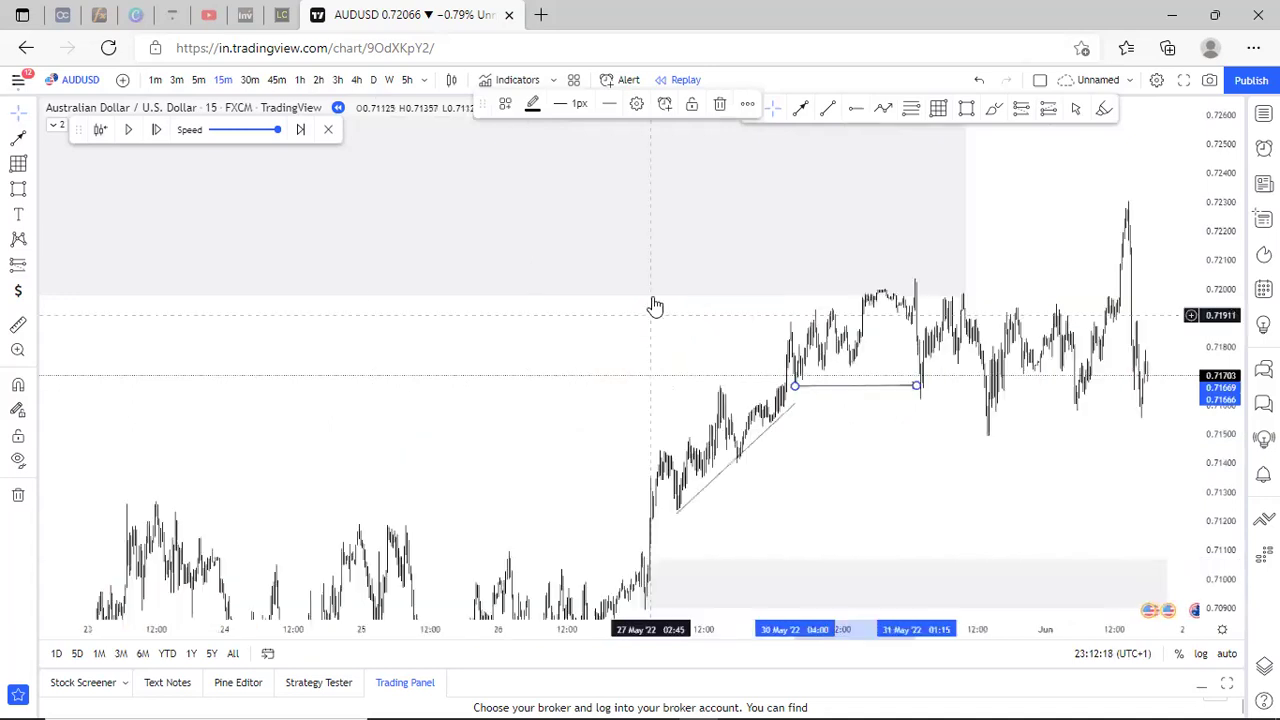
scroll(1192, 561, "up", 4)
left_click_drag(1222, 552, 1196, 320)
scroll(996, 382, "up", 3)
left_click_drag(969, 371, 995, 544)
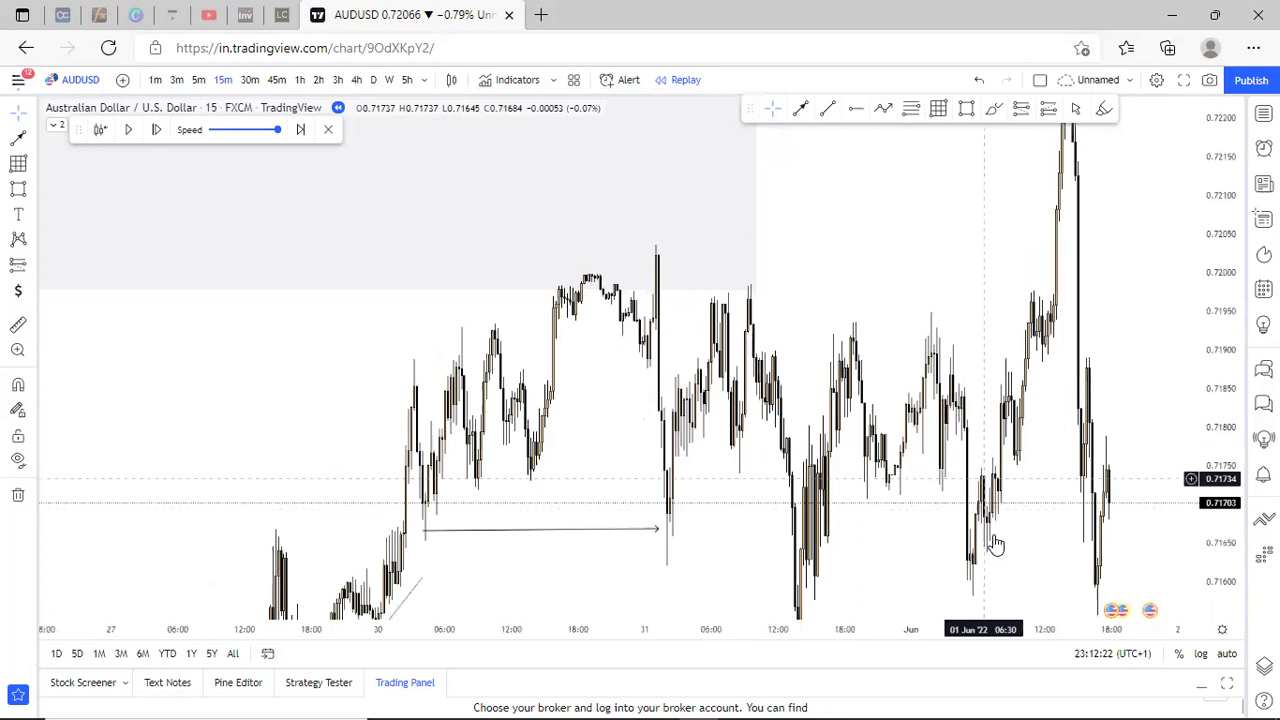
scroll(857, 294, "up", 2)
left_click(967, 109)
left_click(552, 245)
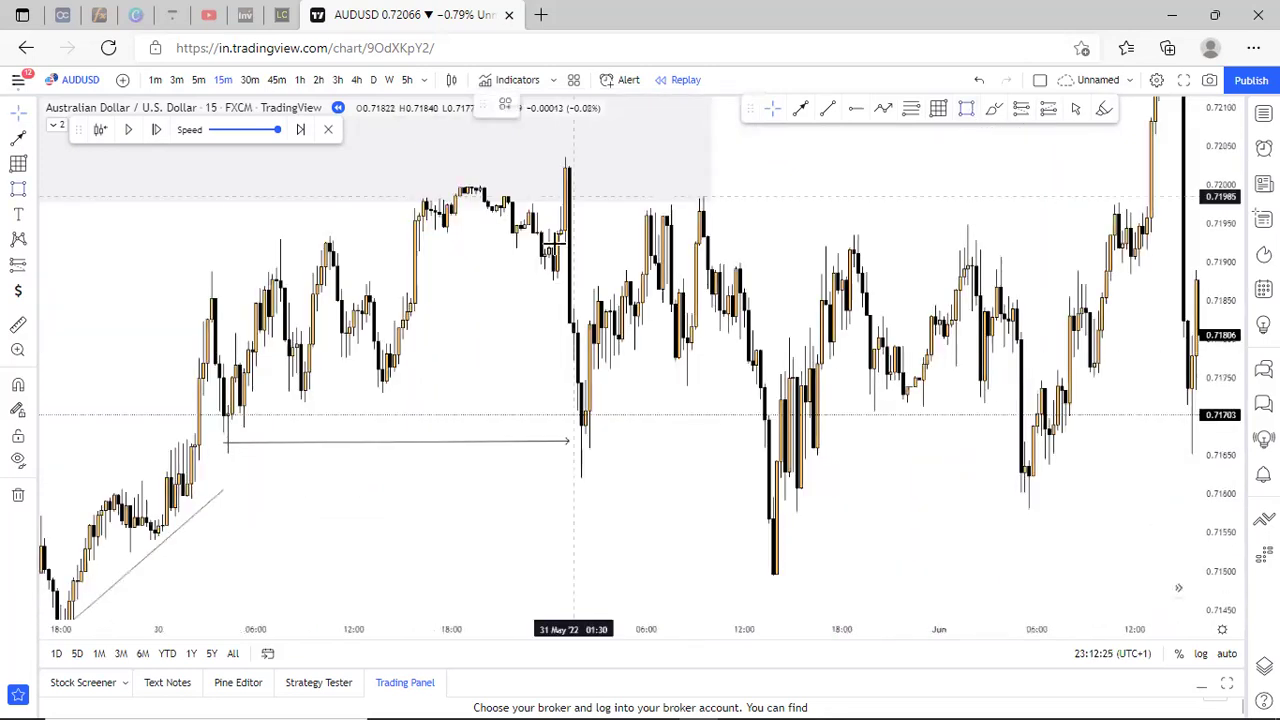
left_click(744, 154)
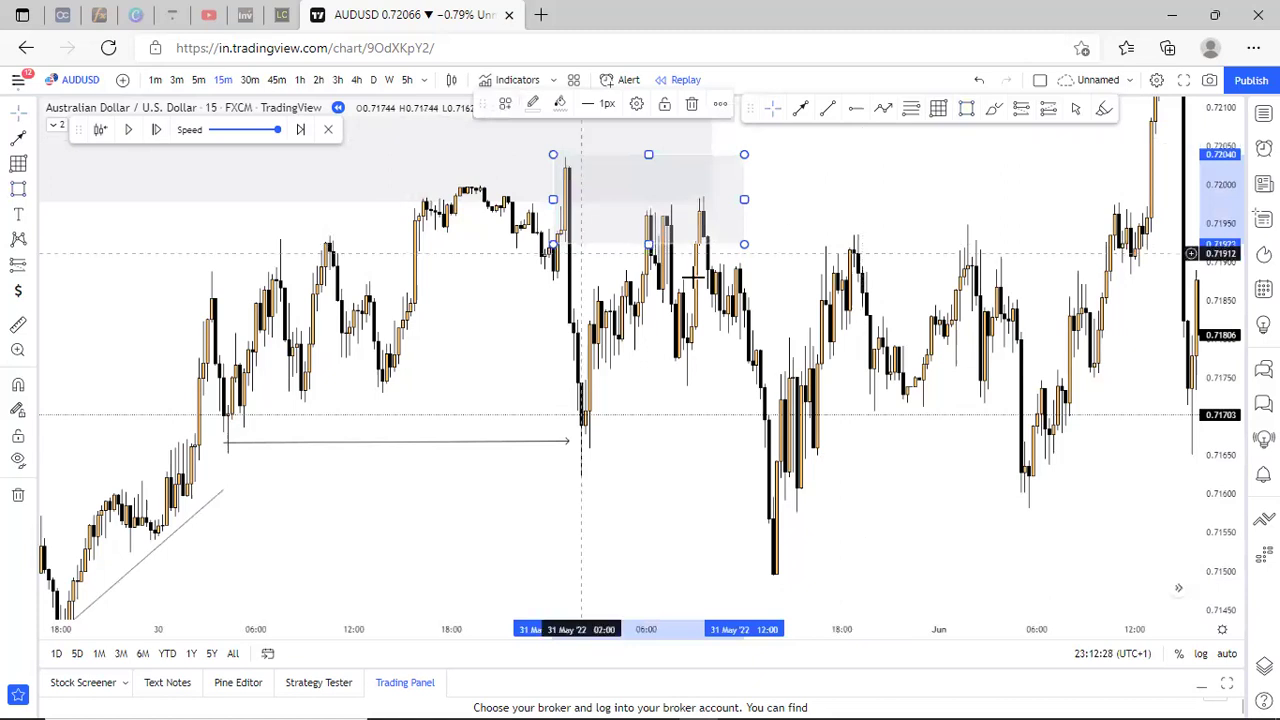
Place a short position at 31 May 05:45 with entry at 0.71922 and its stop at 0.72040.
left_click(1022, 109)
left_click(642, 244)
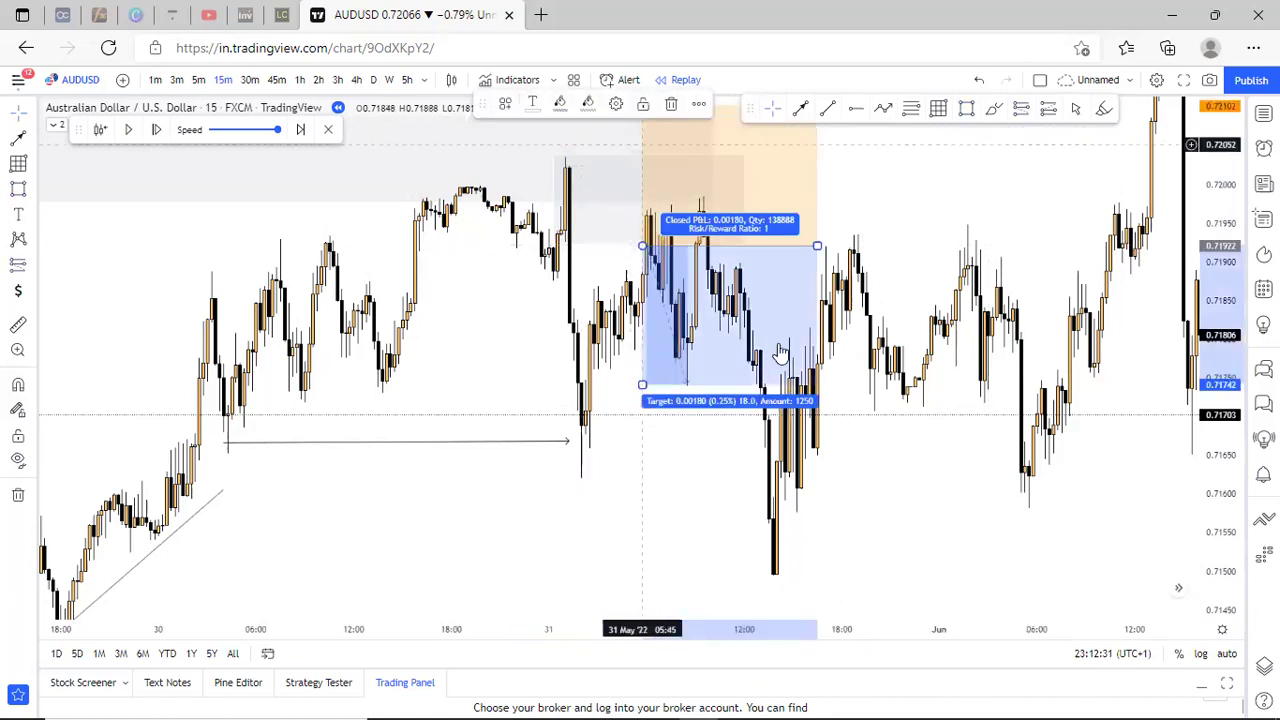
left_click_drag(608, 220, 608, 268)
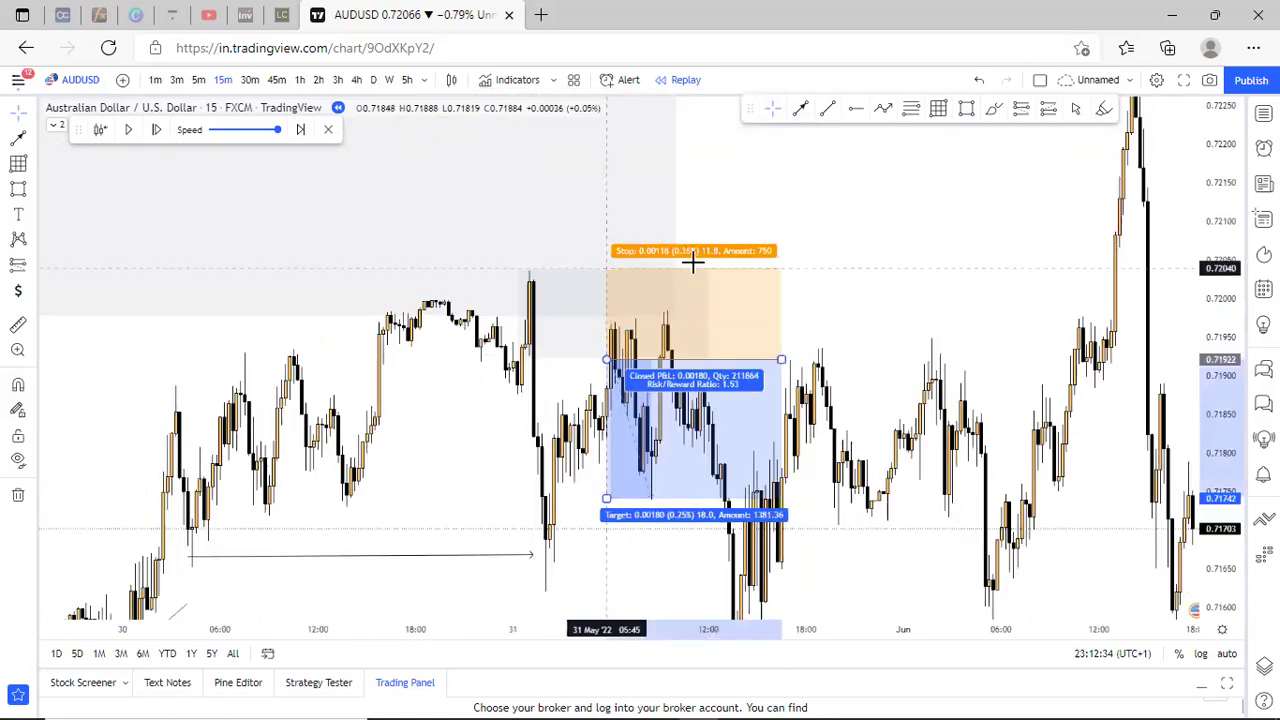
left_click_drag(845, 311, 857, 197)
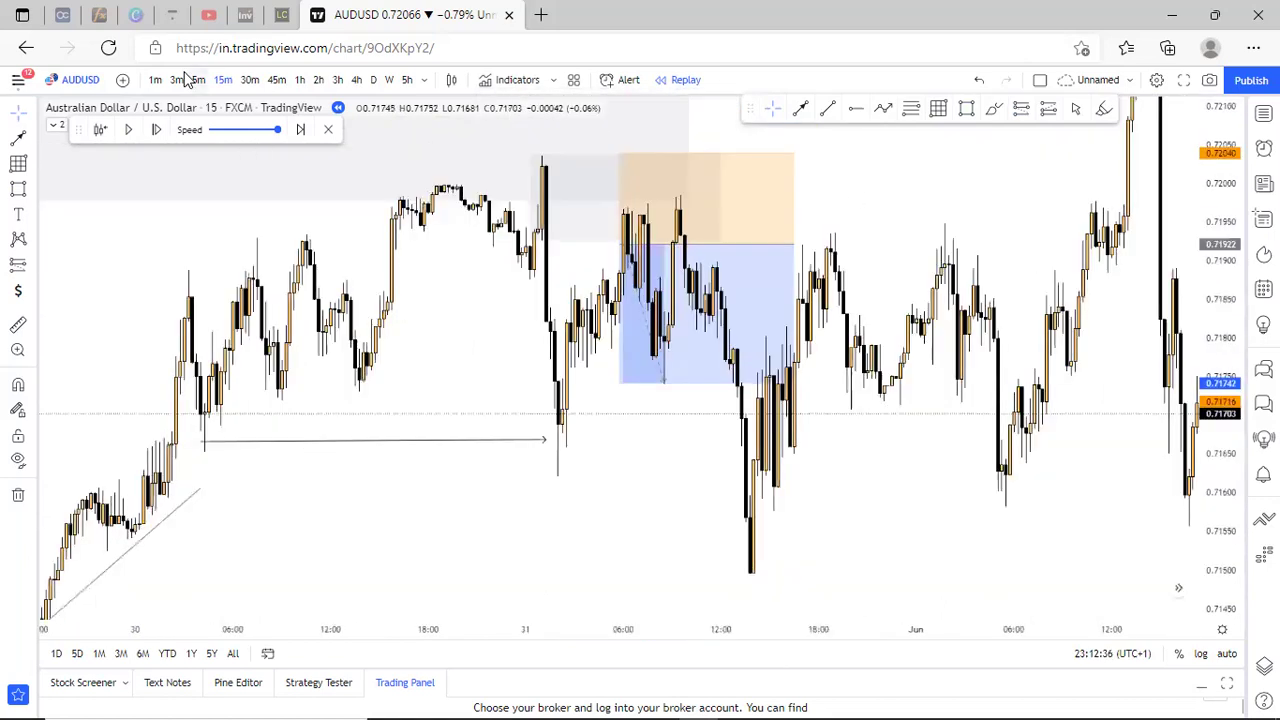
Lower the short position's target to 0.71092, just above the 27 May rectangle zone.
left_click(692, 256)
left_click_drag(617, 383, 624, 608)
left_click_drag(498, 489, 591, 255)
scroll(791, 388, "down", 3)
left_click_drag(767, 383, 767, 618)
left_click_drag(978, 450, 989, 289)
left_click_drag(1208, 302, 1208, 496)
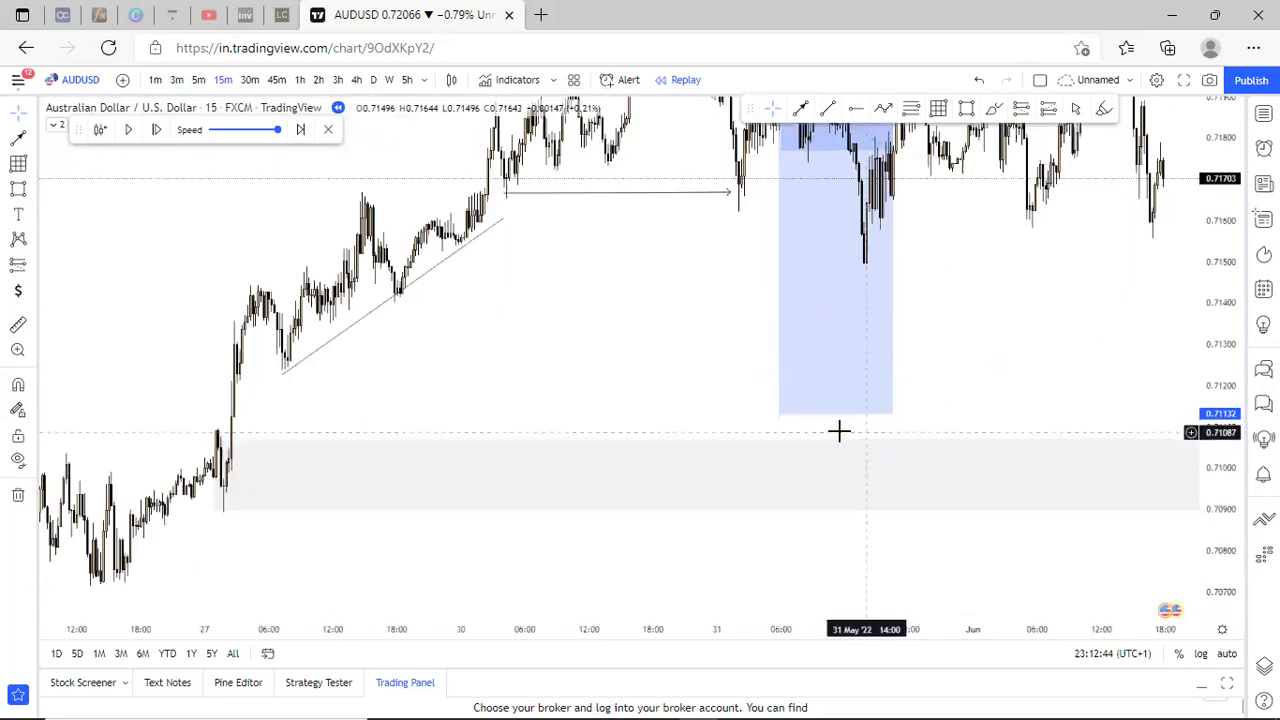
left_click_drag(777, 410, 779, 431)
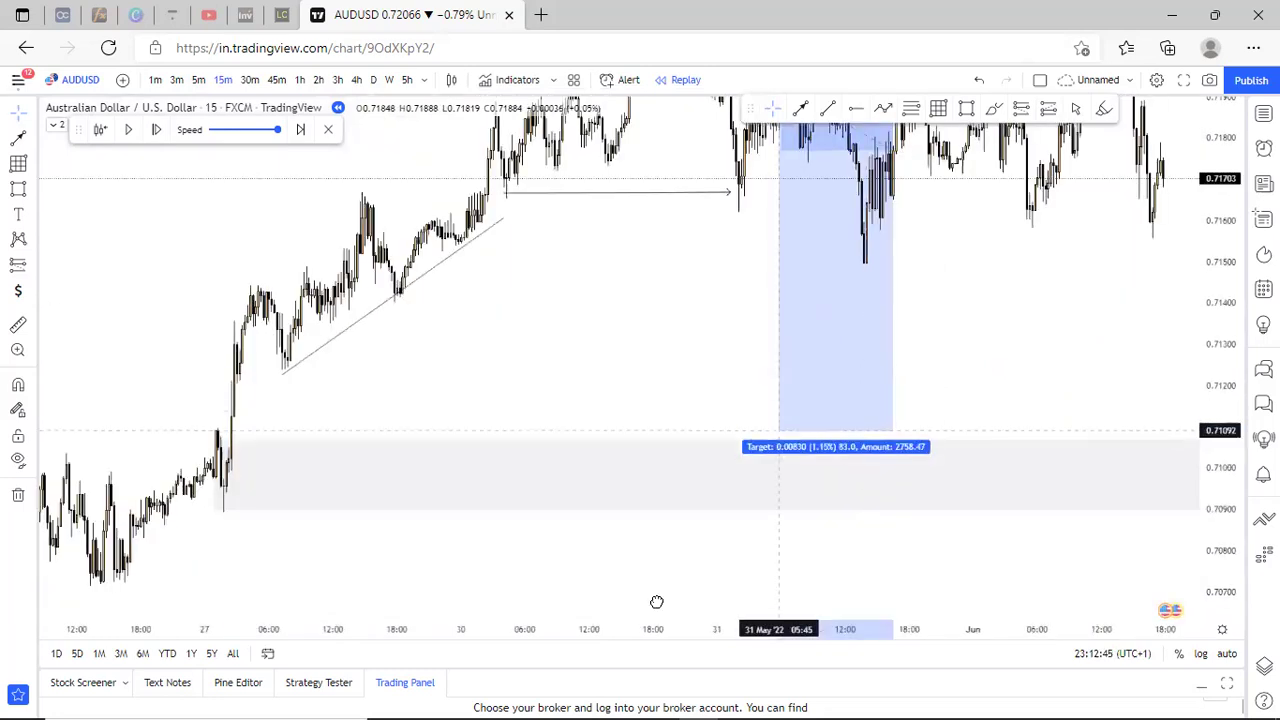
Extend the short position's time span to about 07:00 on 1 June.
scroll(914, 451, "up", 2)
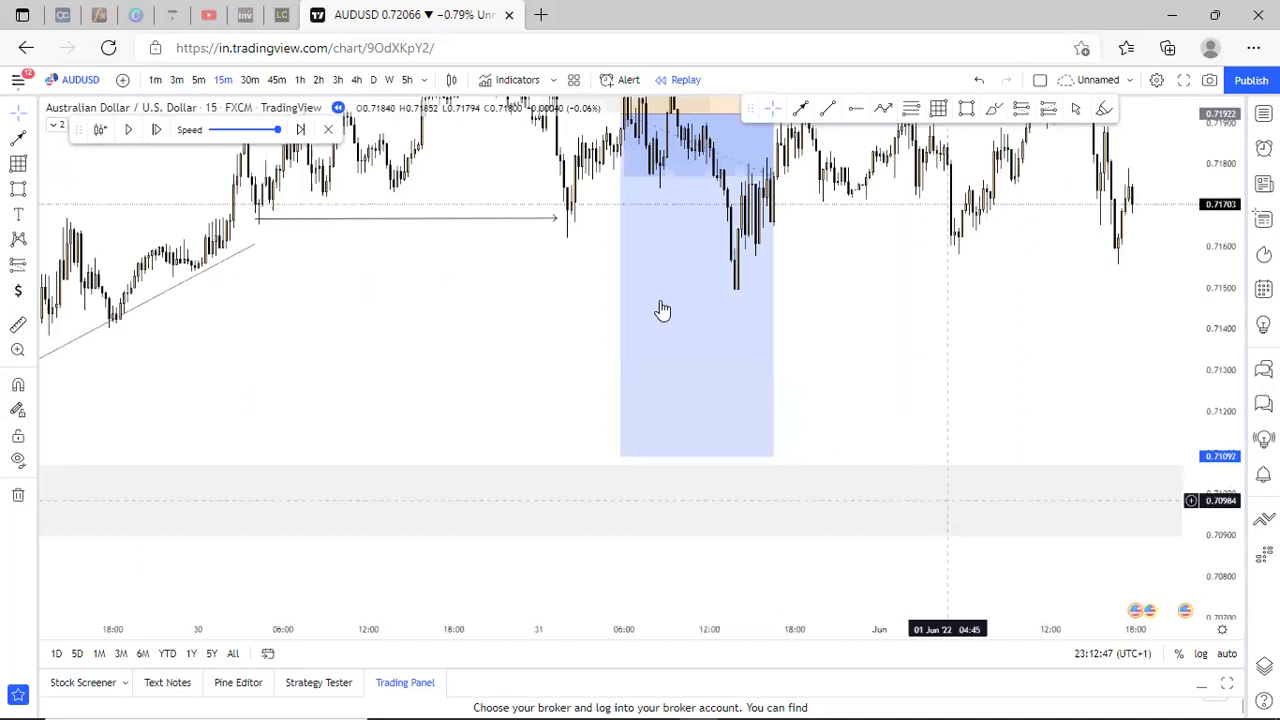
scroll(660, 300, "up", 2)
left_click_drag(644, 261, 925, 274)
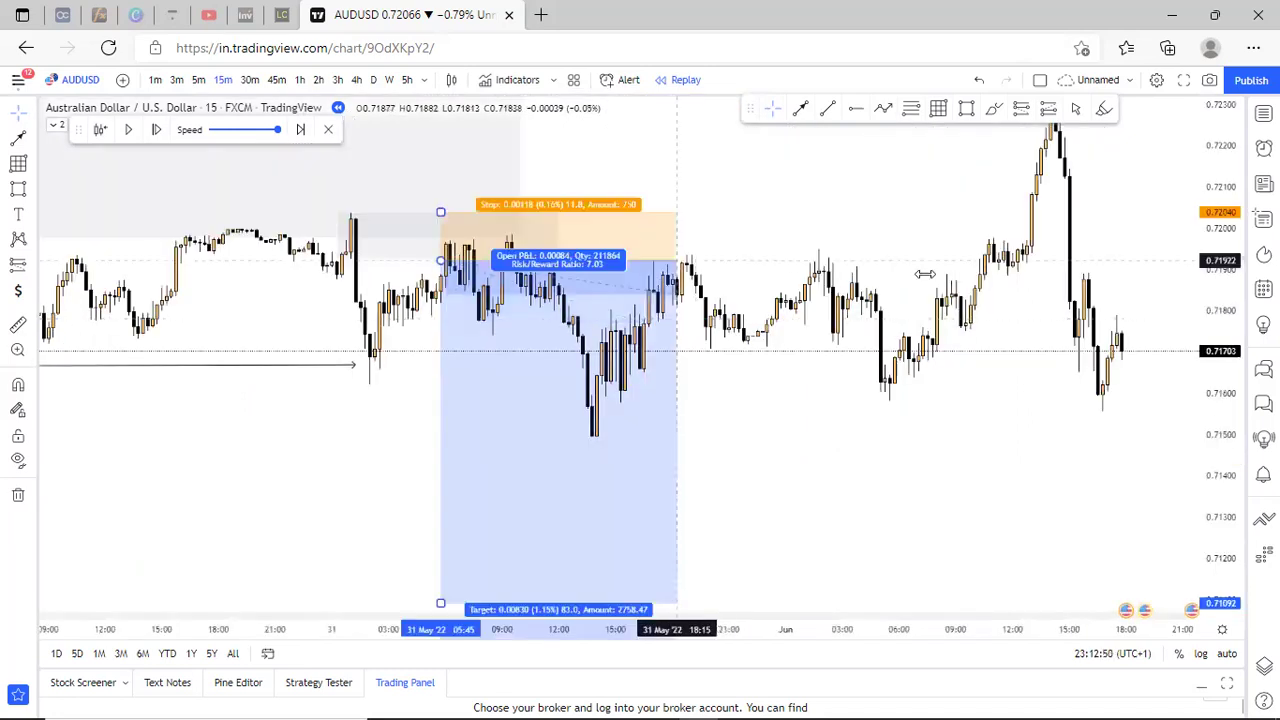
Draw a horizontal arrow from the early 31 May low to the 12:45 break and set it at about 0.7162.
left_click(365, 382)
left_click(578, 382)
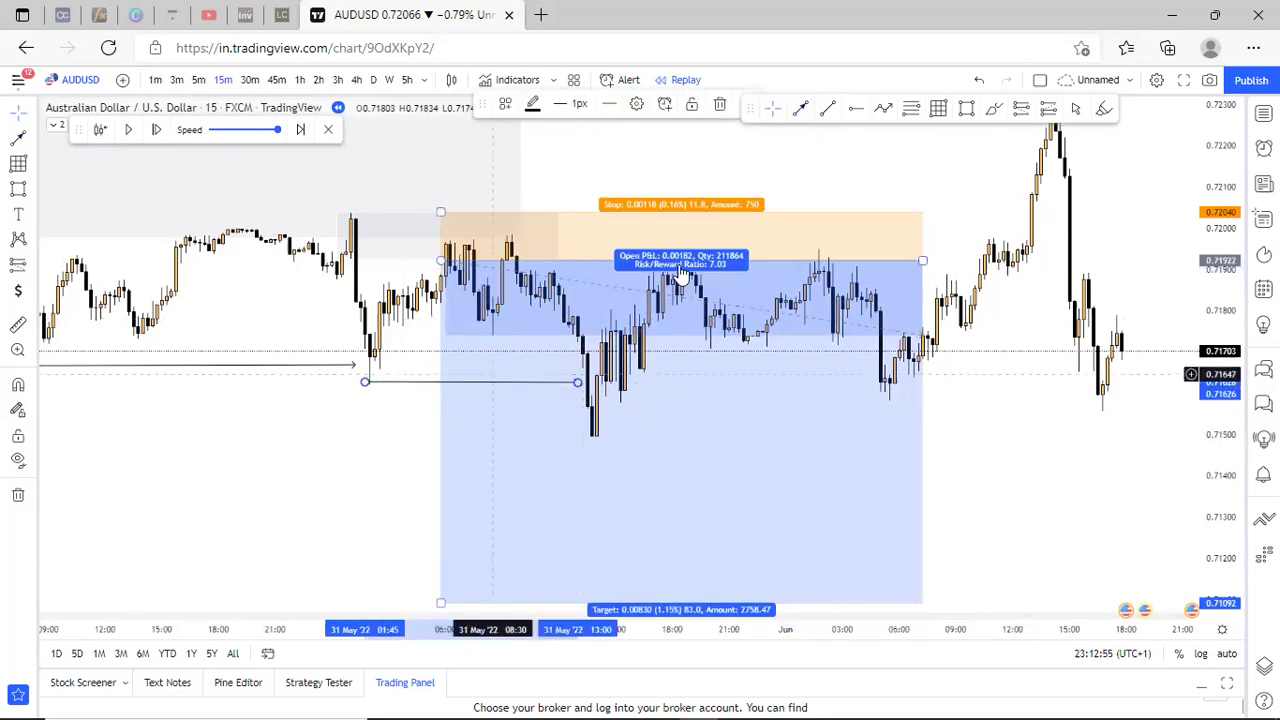
left_click_drag(1211, 485, 1205, 307)
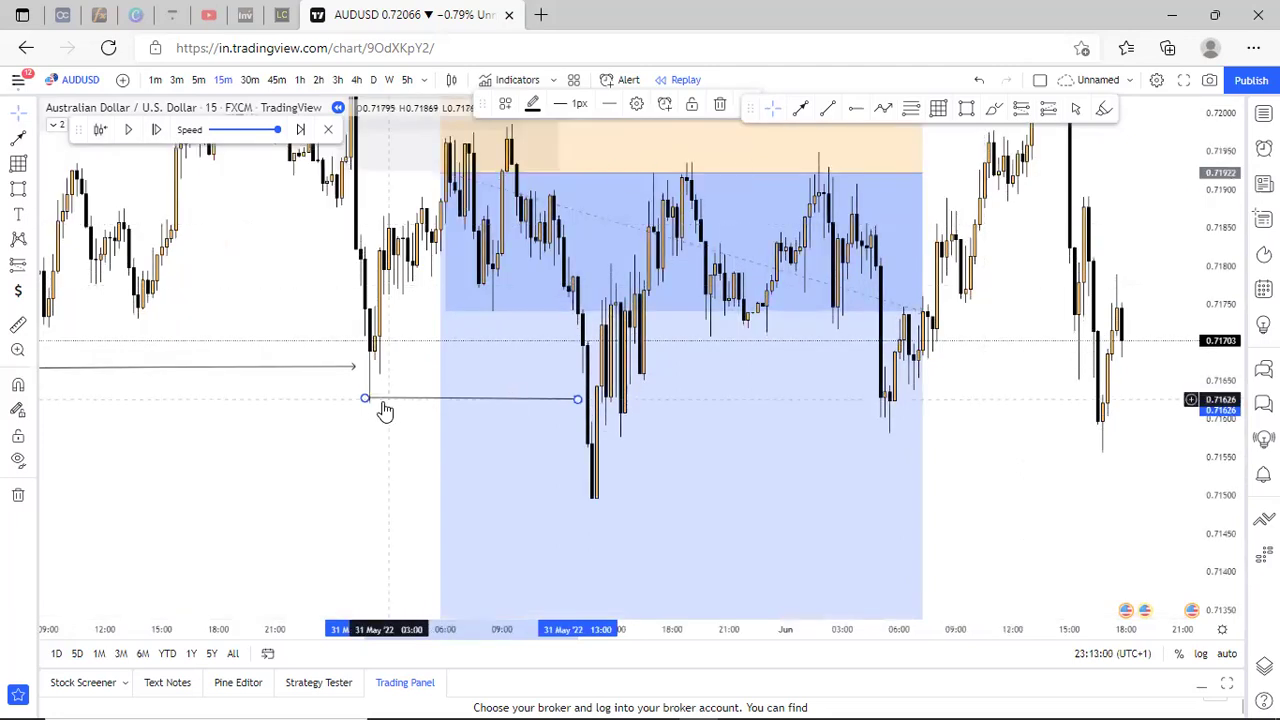
left_click_drag(382, 408, 376, 416)
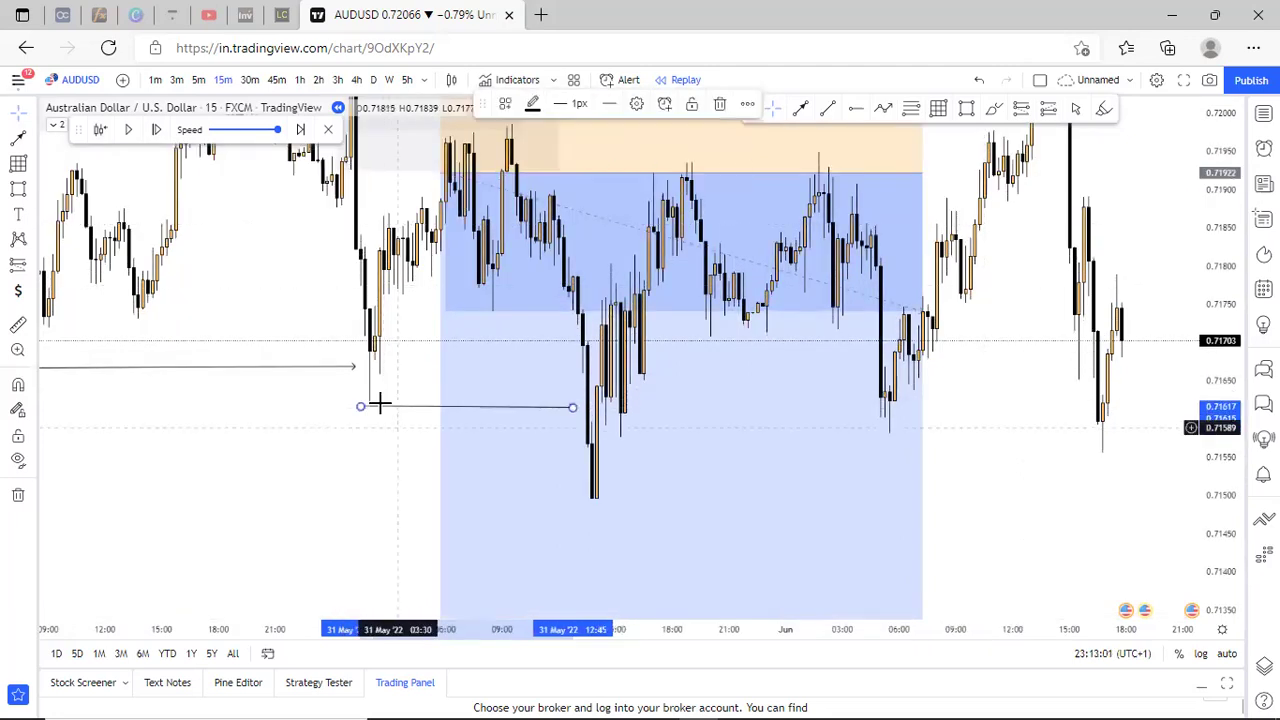
mouse_move(352, 484)
left_mouse_down()
mouse_move(378, 537)
mouse_move(396, 543)
left_mouse_up()
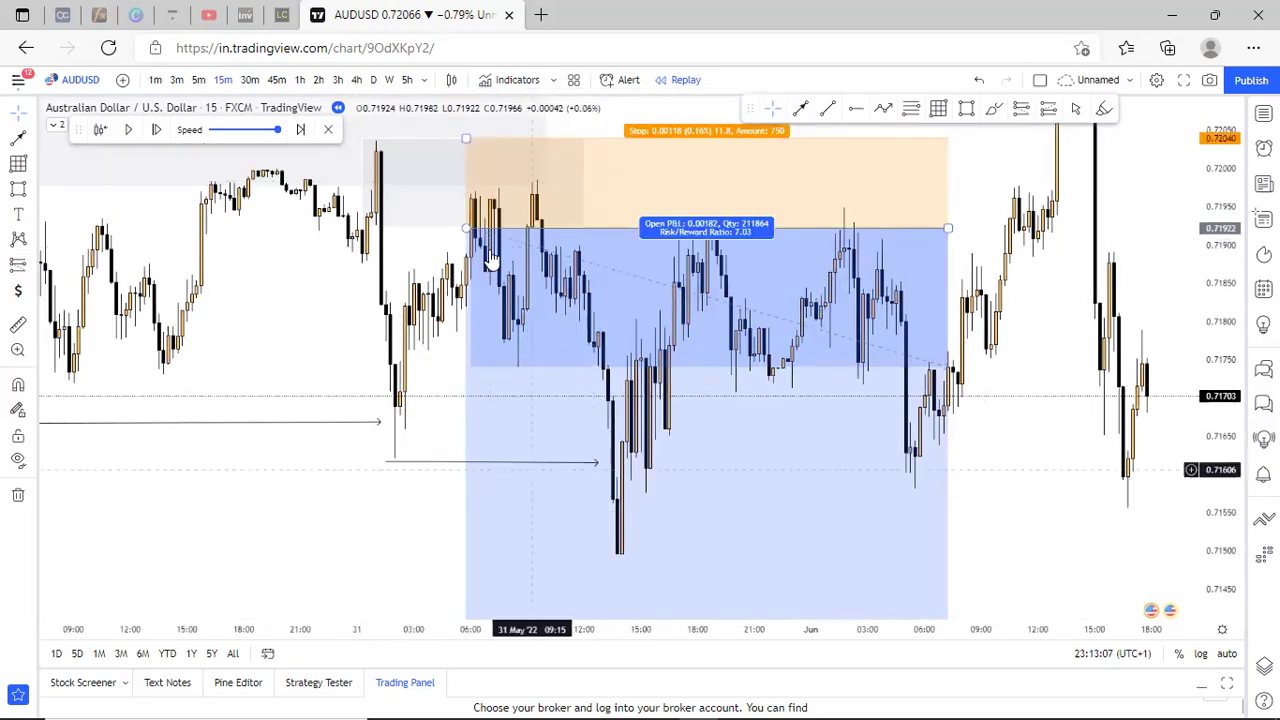
scroll(600, 230, "down", 1)
left_click(594, 243)
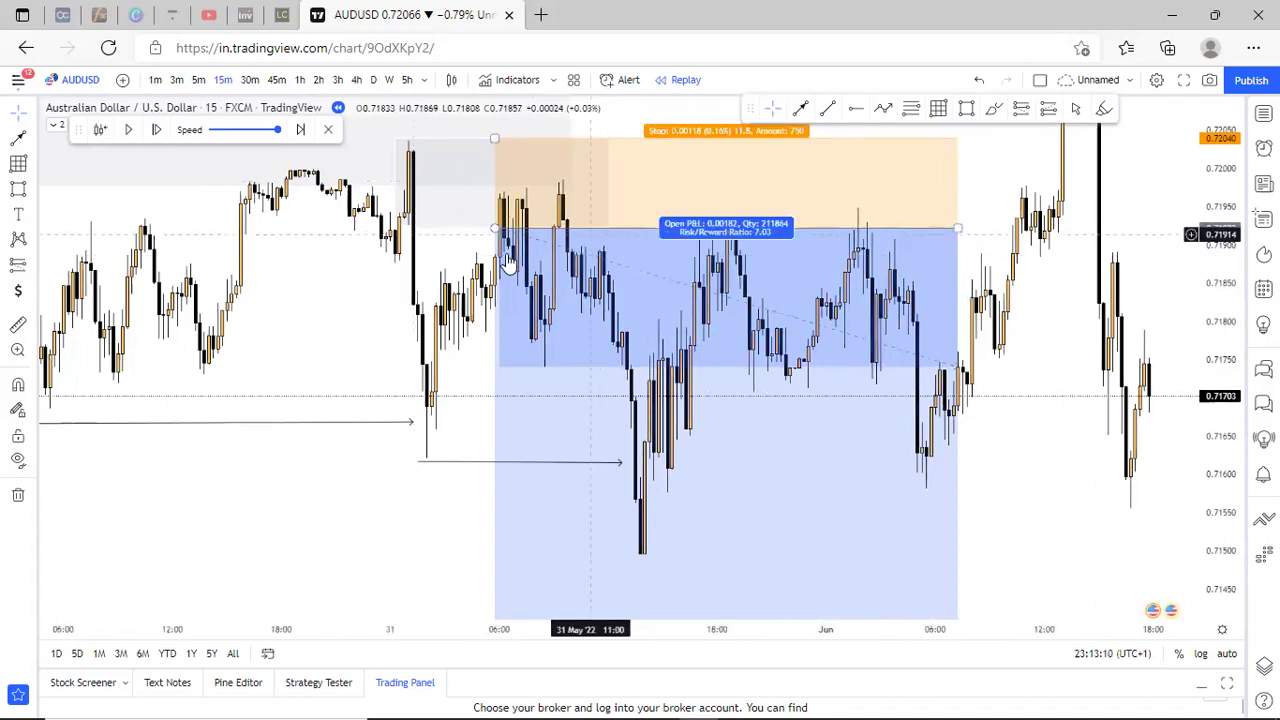
left_click(1156, 278)
scroll(1150, 300, "down", 2)
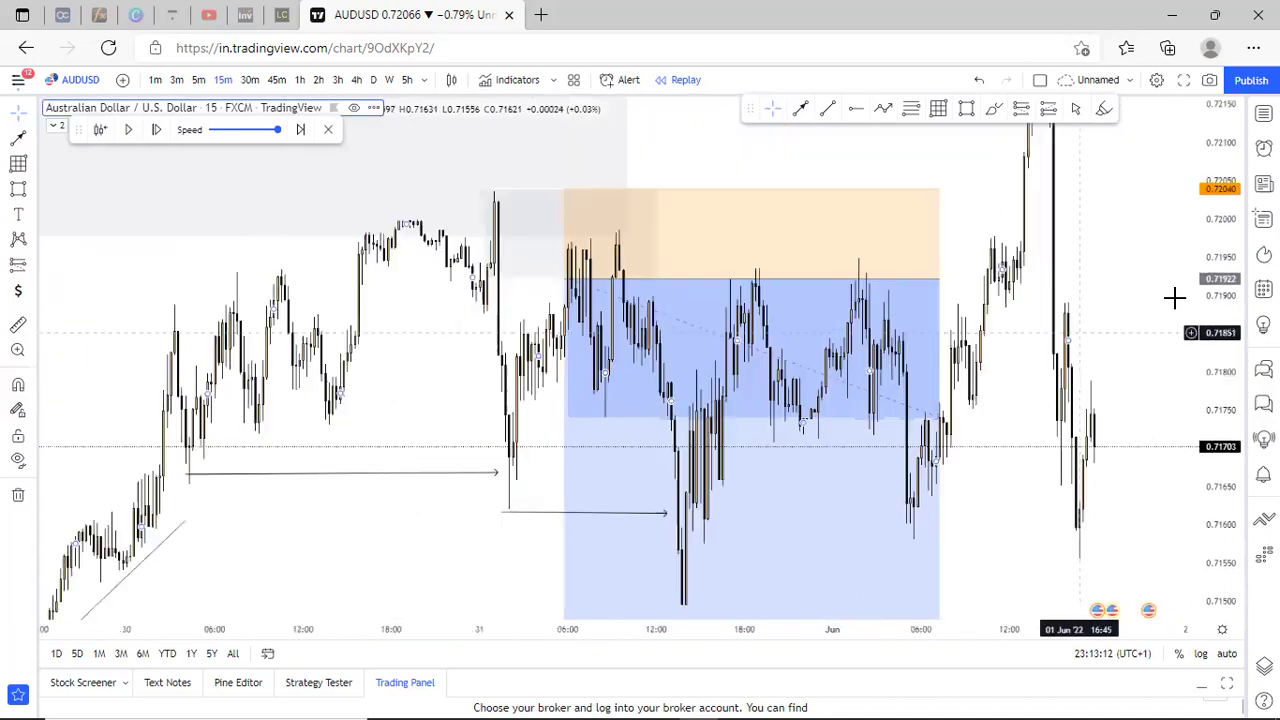
Draw a rectangle zone from about 09:00 to 21:15 on 31 May, between 0.71986 and about 0.7191.
scroll(806, 362, "up", 2)
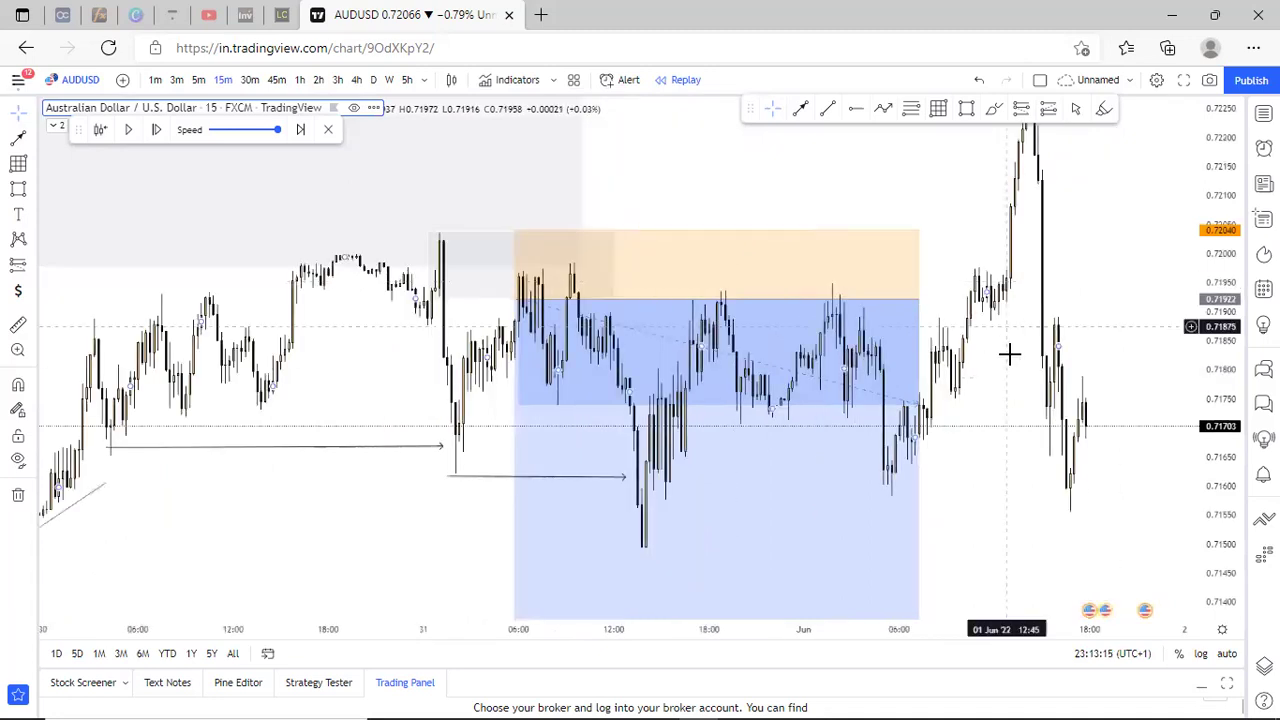
left_click(643, 437)
scroll(596, 426, "up", 2)
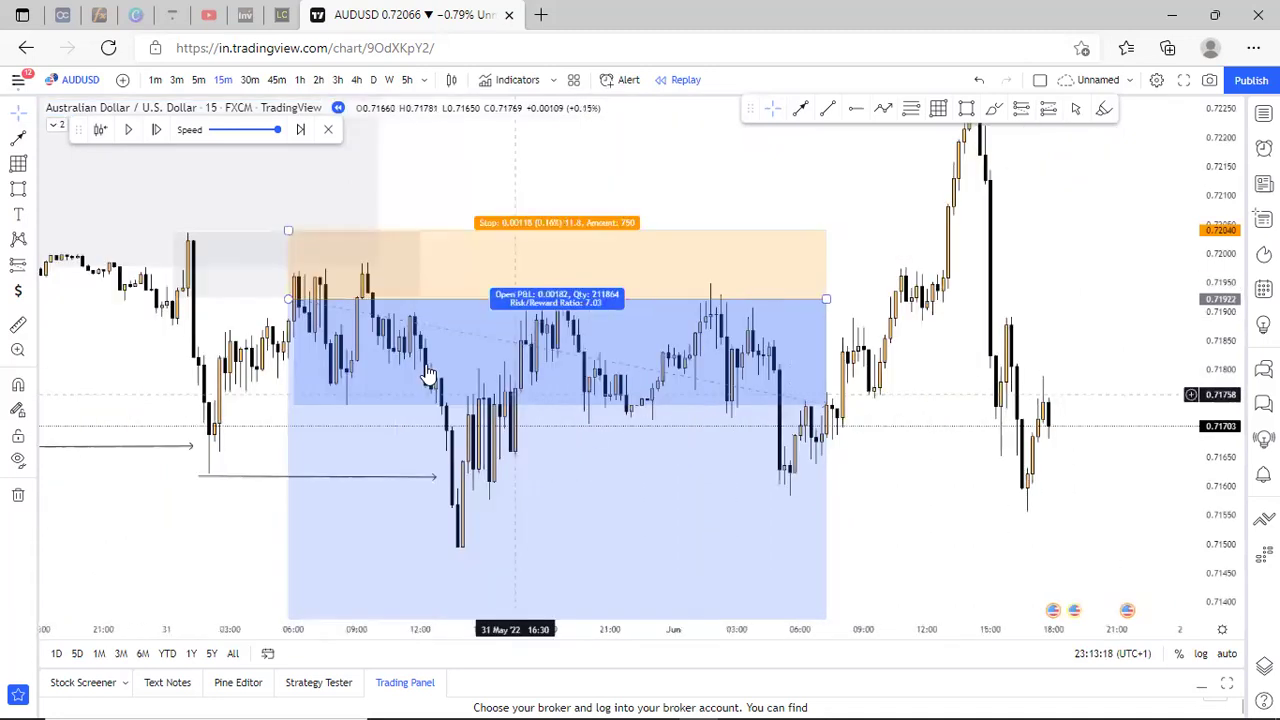
scroll(691, 337, "down", 1)
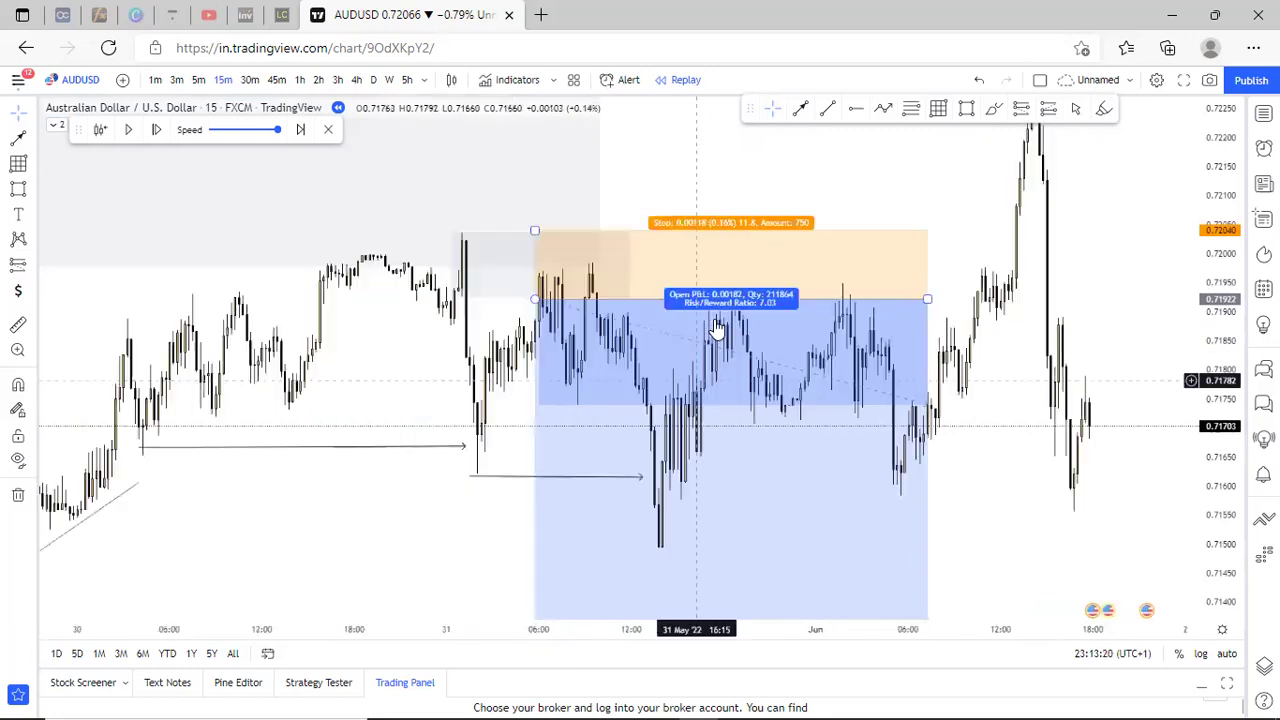
scroll(515, 340, "up", 1)
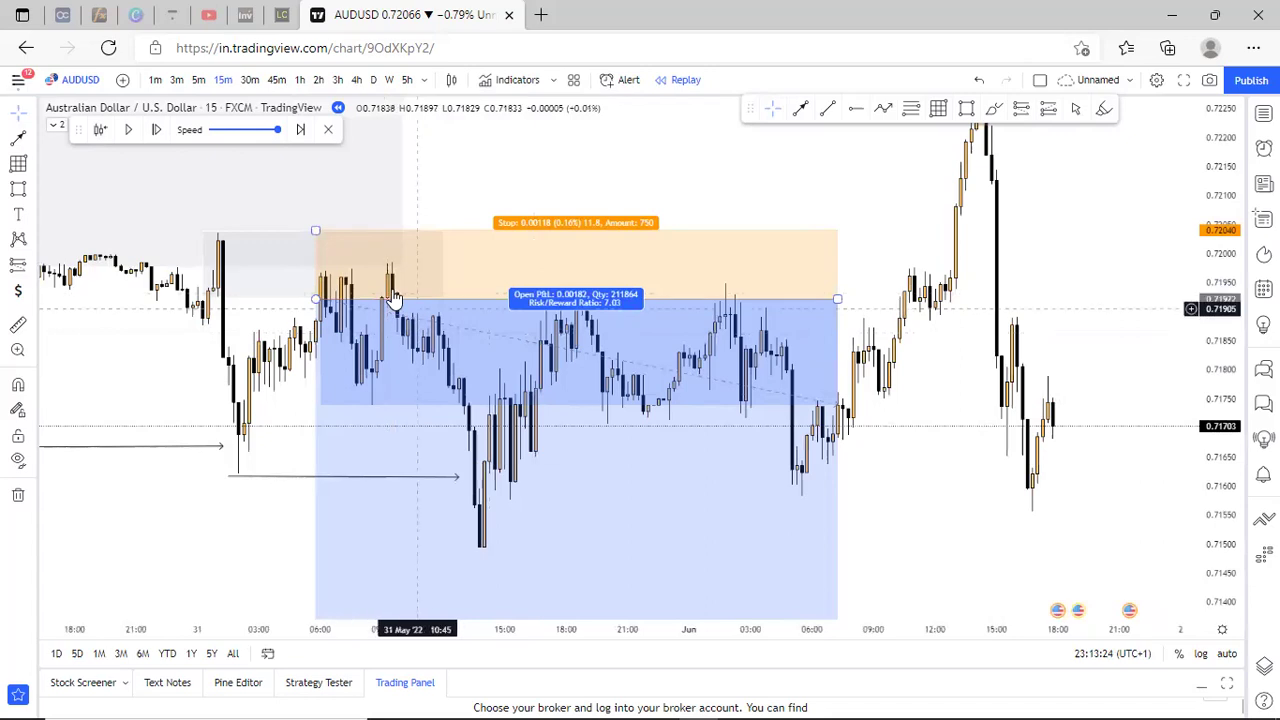
left_click(971, 109)
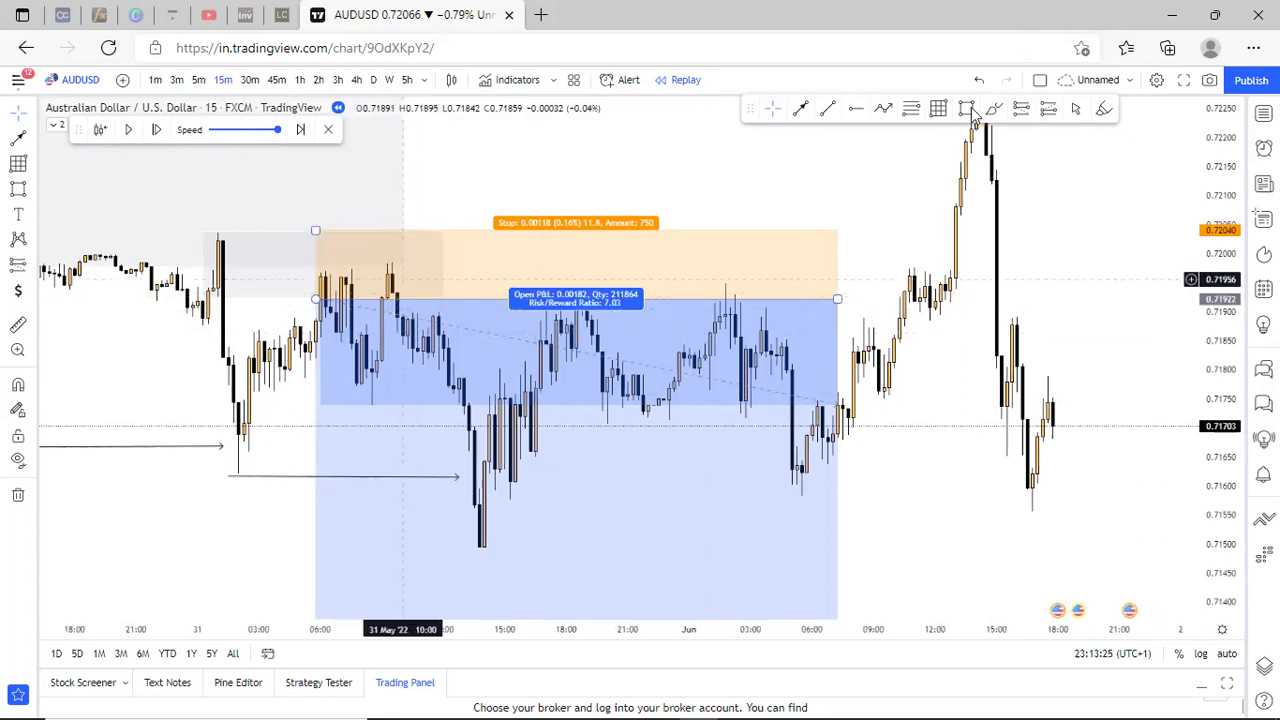
left_click_drag(378, 261, 633, 303)
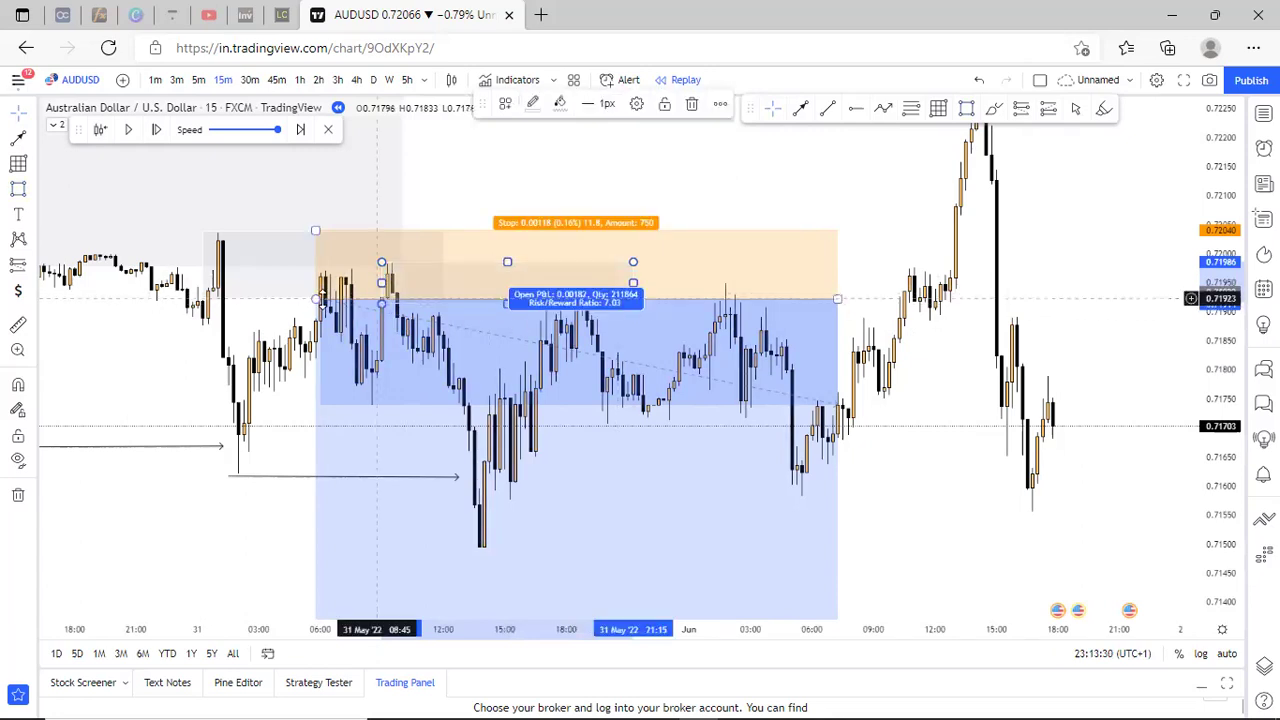
Move the short position's start to 31 May 16:15 with entry at 0.71912 and set its stop to 0.72038.
left_click_drag(470, 306, 530, 312)
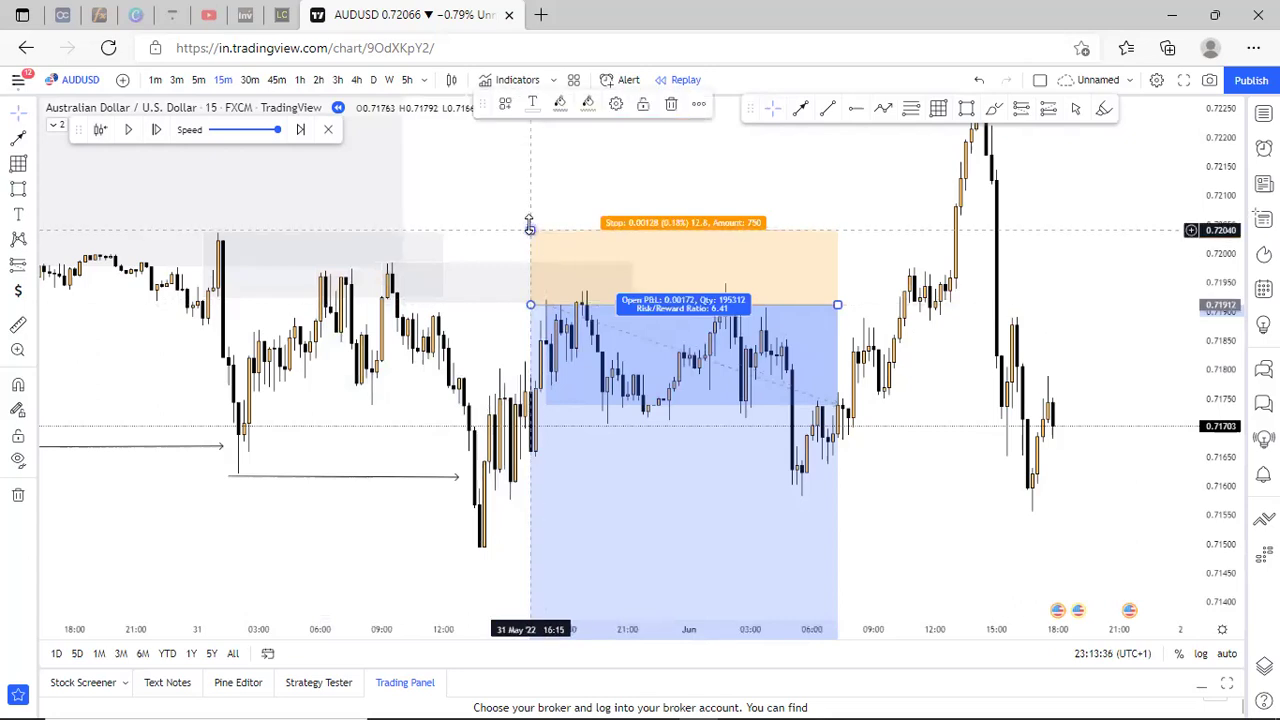
left_click_drag(530, 231, 530, 233)
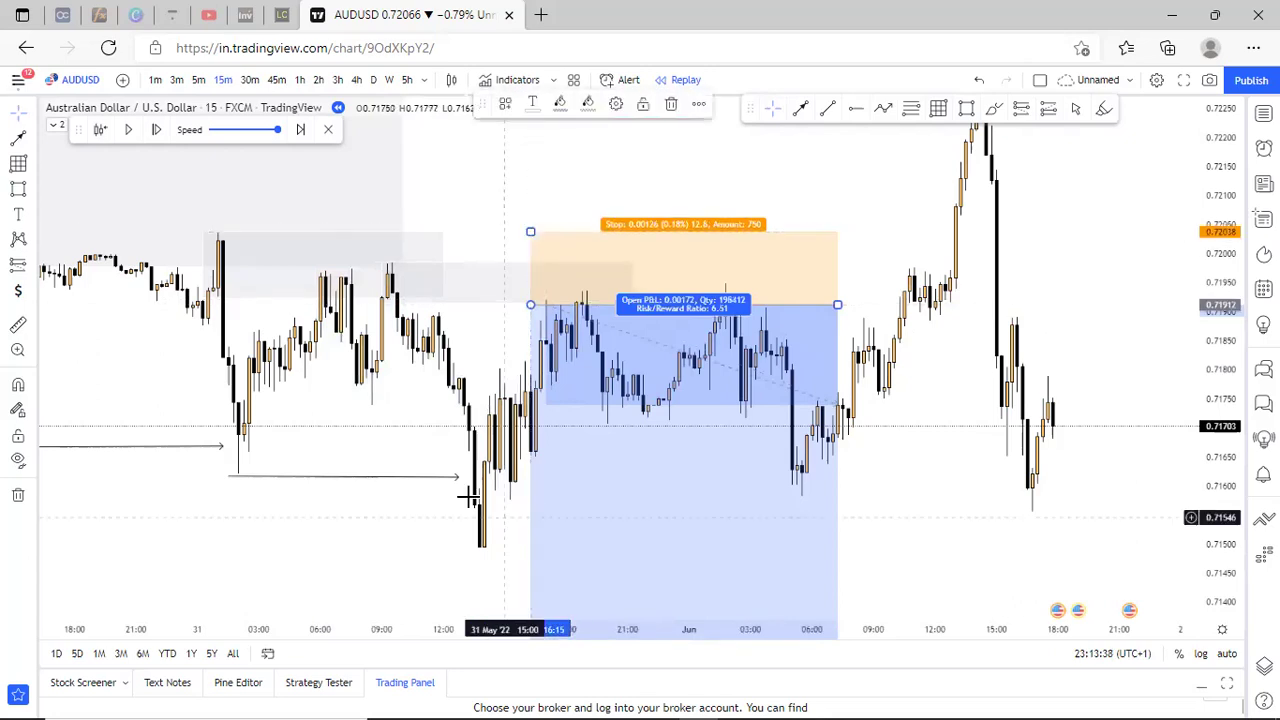
Extend the short position's time span to about 13:00 on 1 June.
scroll(905, 450, "down", 1)
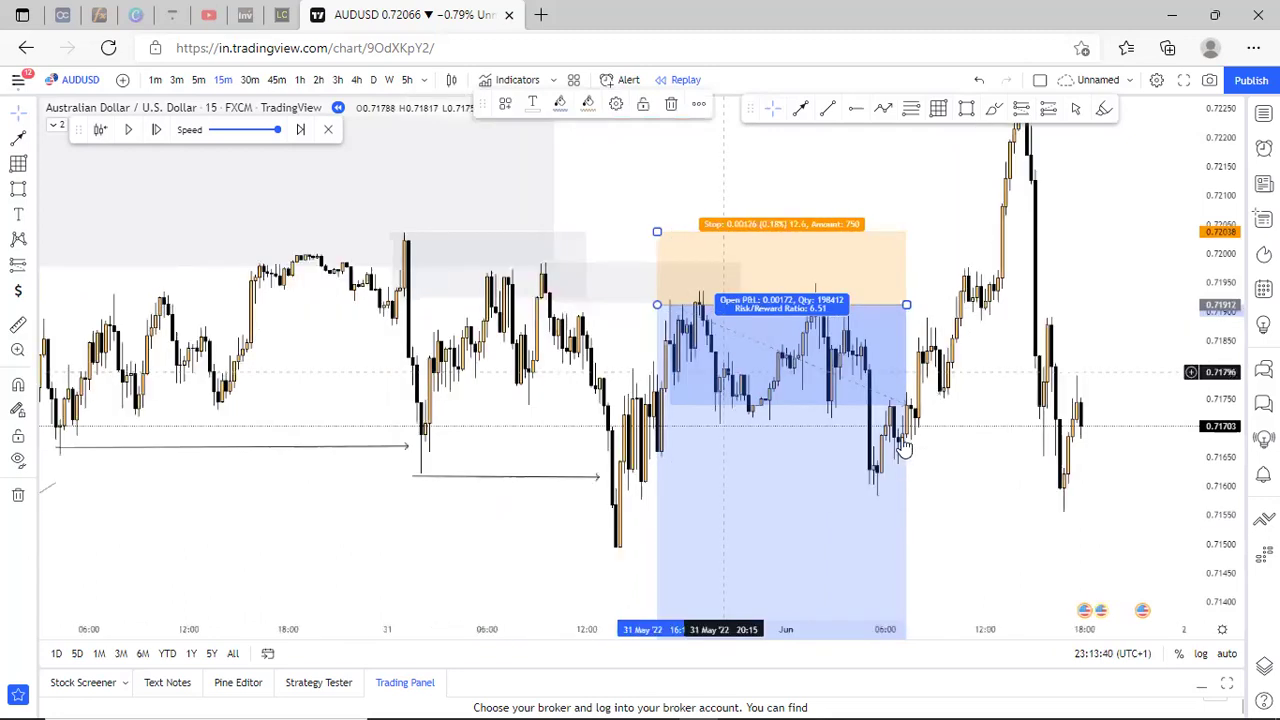
scroll(818, 524, "down", 1)
left_click_drag(904, 510, 782, 509)
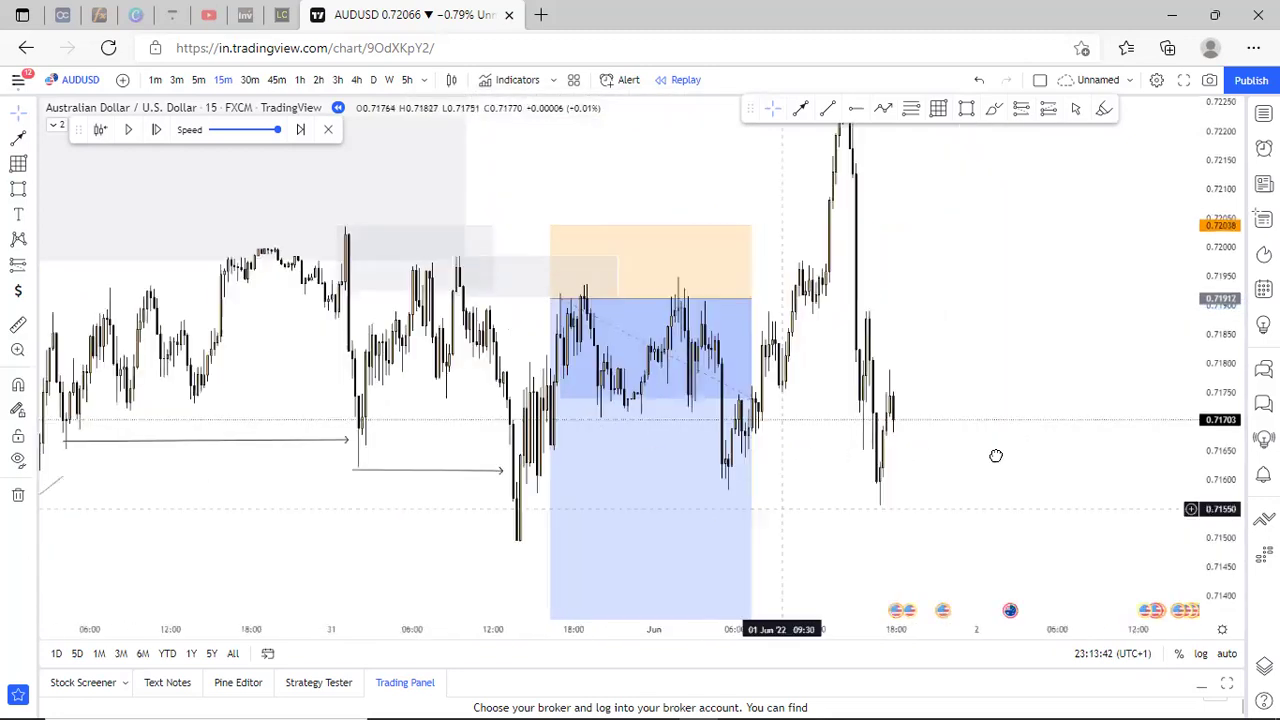
scroll(855, 288, "left", 3)
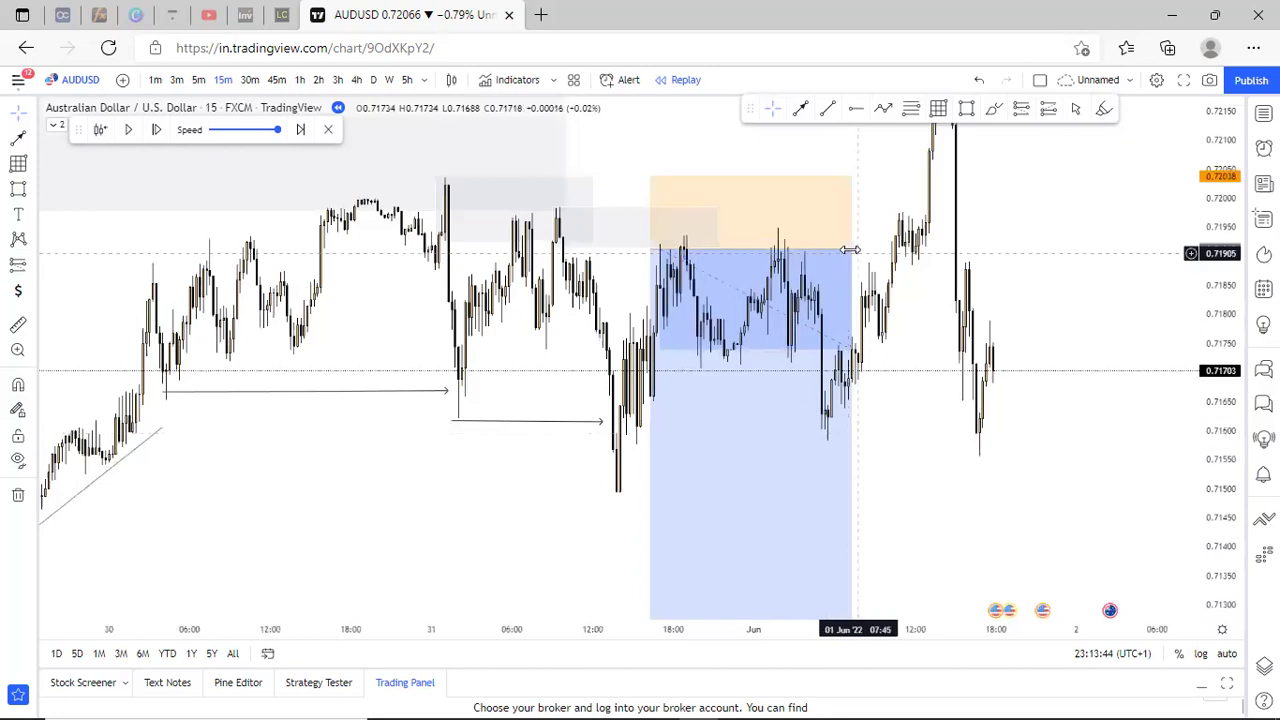
left_click_drag(927, 249, 929, 249)
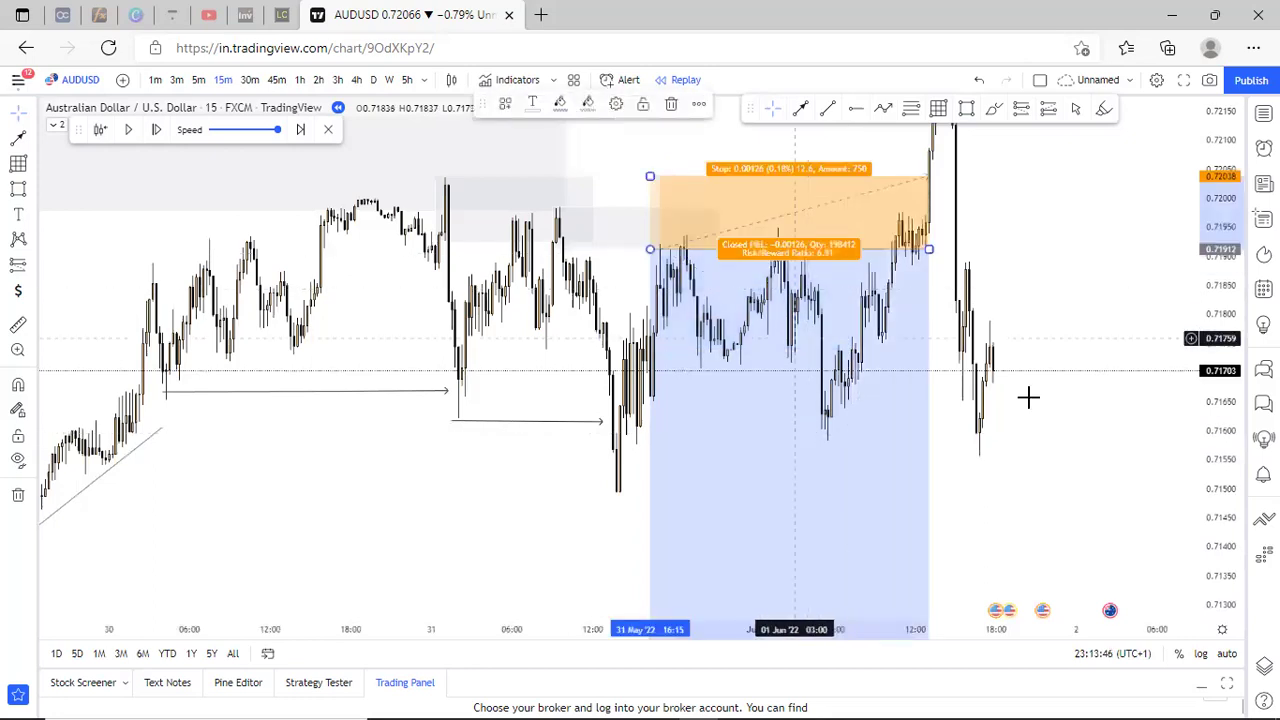
Move the short position's start back to 31 May 06:30 with its entry at 0.71922.
left_click_drag(1060, 503, 1064, 537)
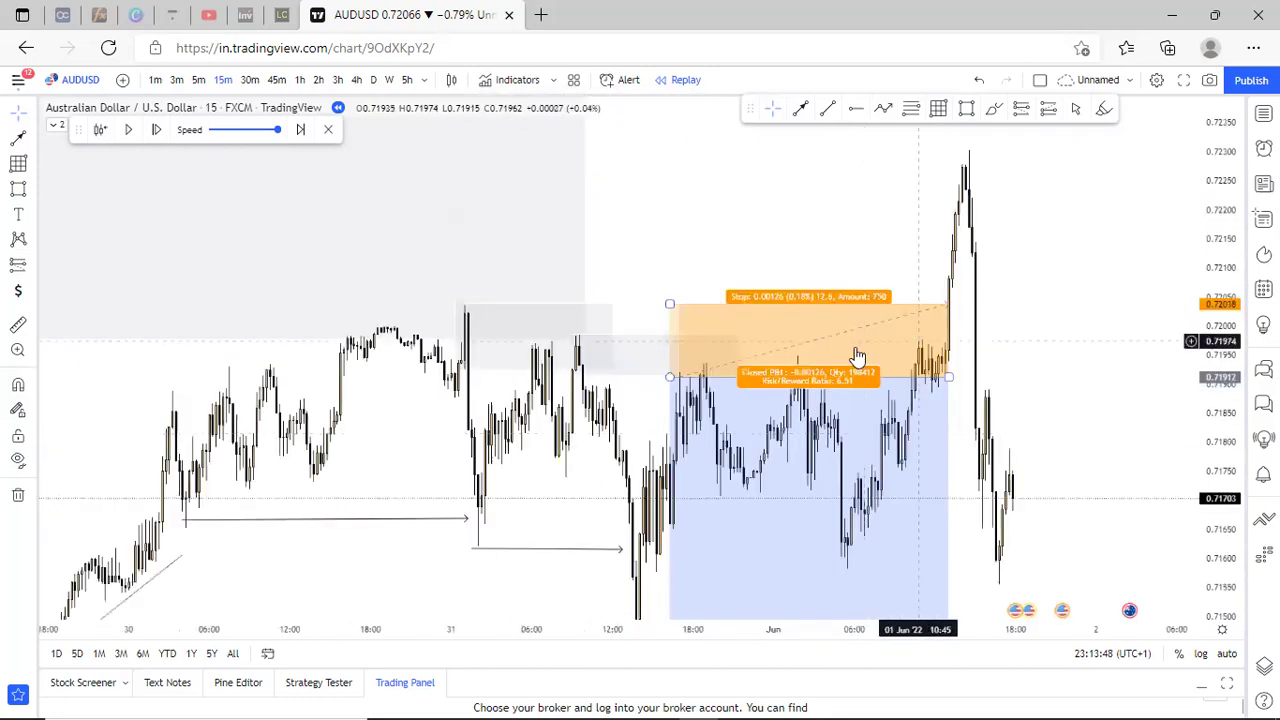
left_click(942, 274)
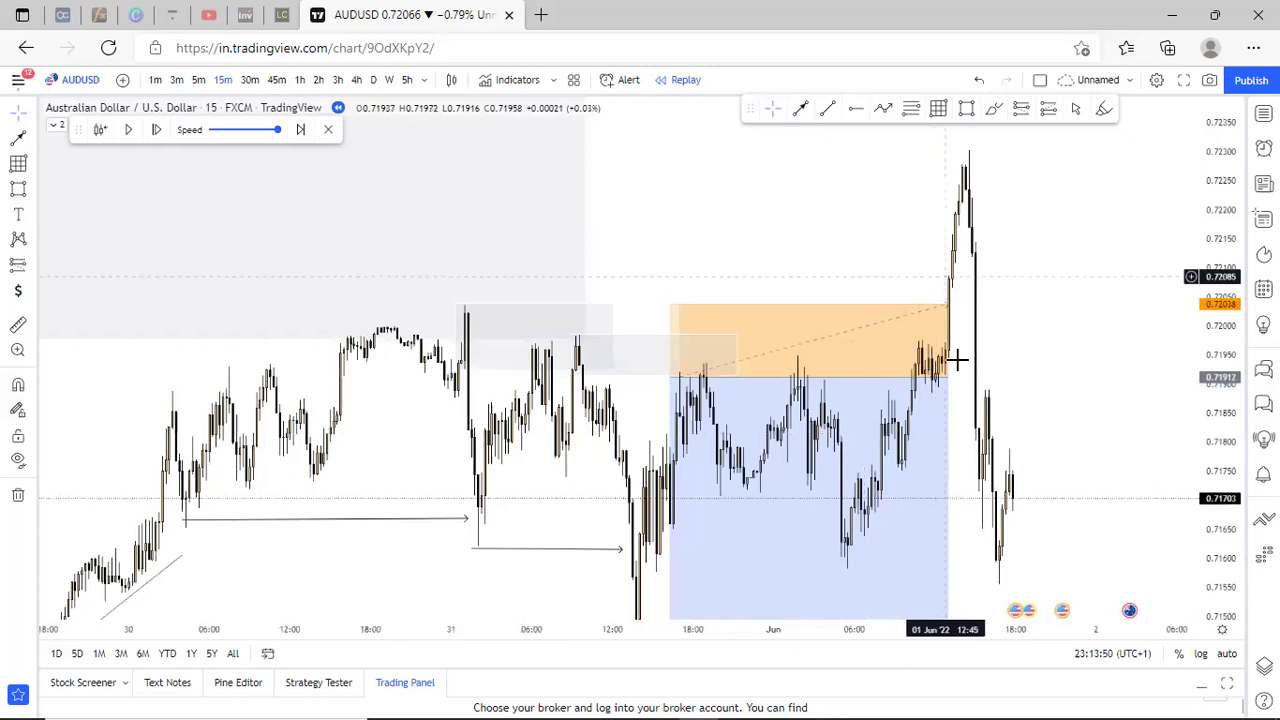
left_click(748, 337)
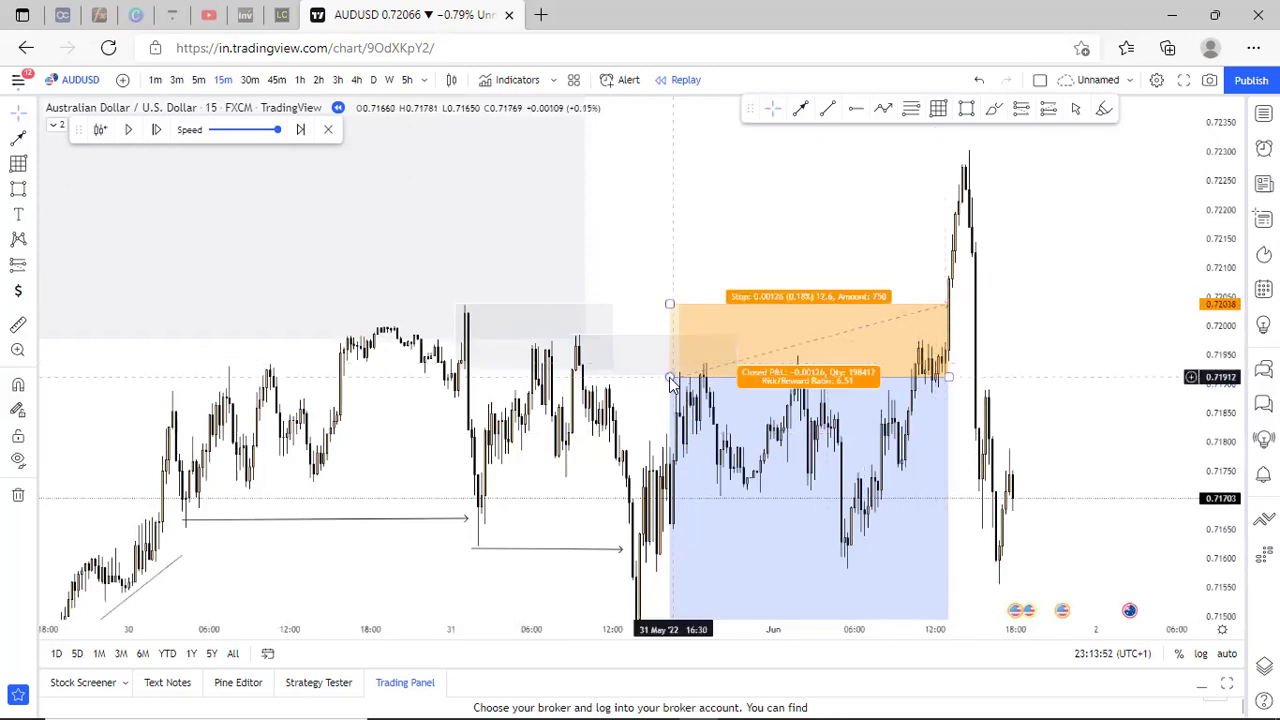
left_click_drag(670, 377, 540, 378)
left_click_drag(1066, 397, 1064, 292)
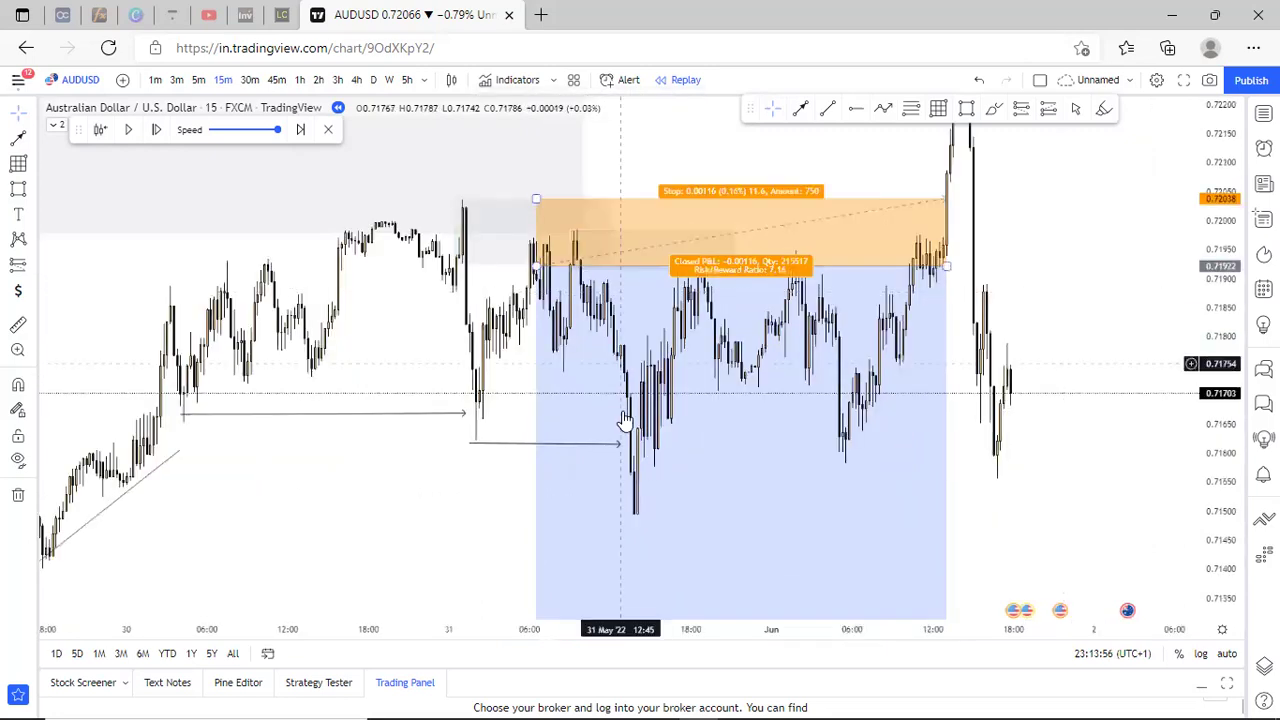
Sketch freehand brush marks along the 0.7192 entry level, around the 31 May evening high and over the swings that follow it.
left_click(510, 268)
left_click(983, 265)
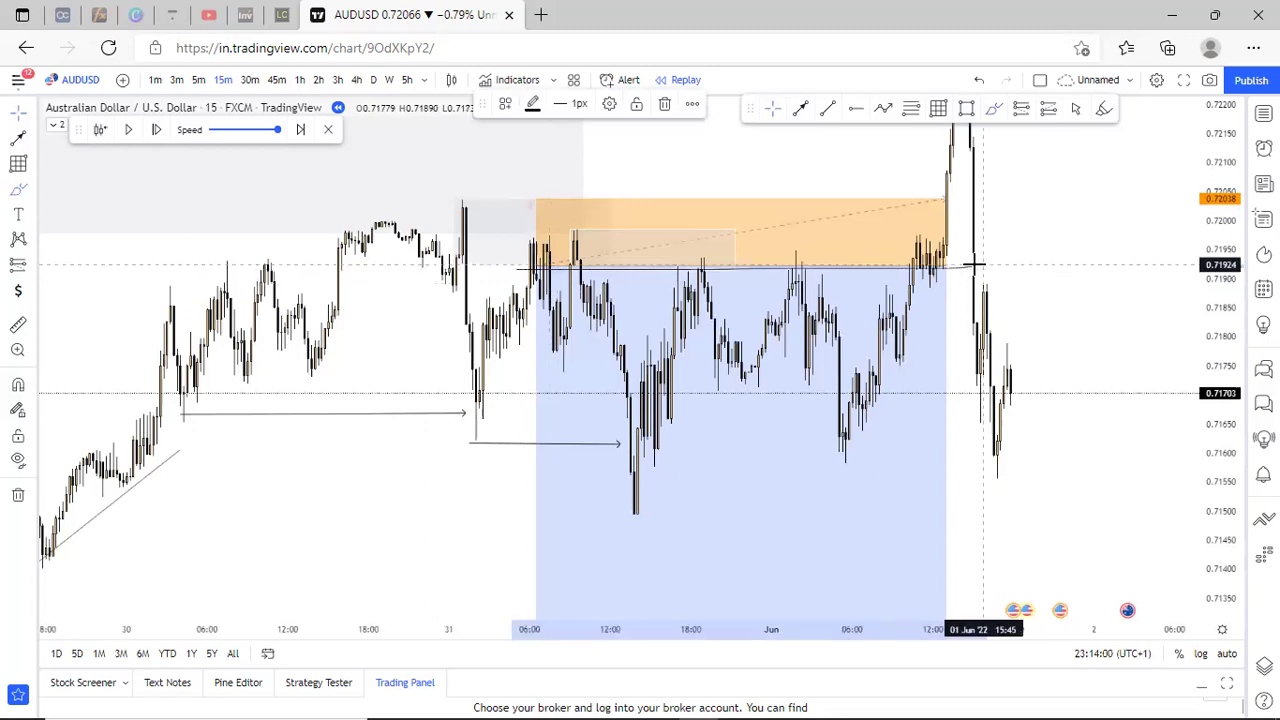
left_click_drag(528, 267, 487, 268)
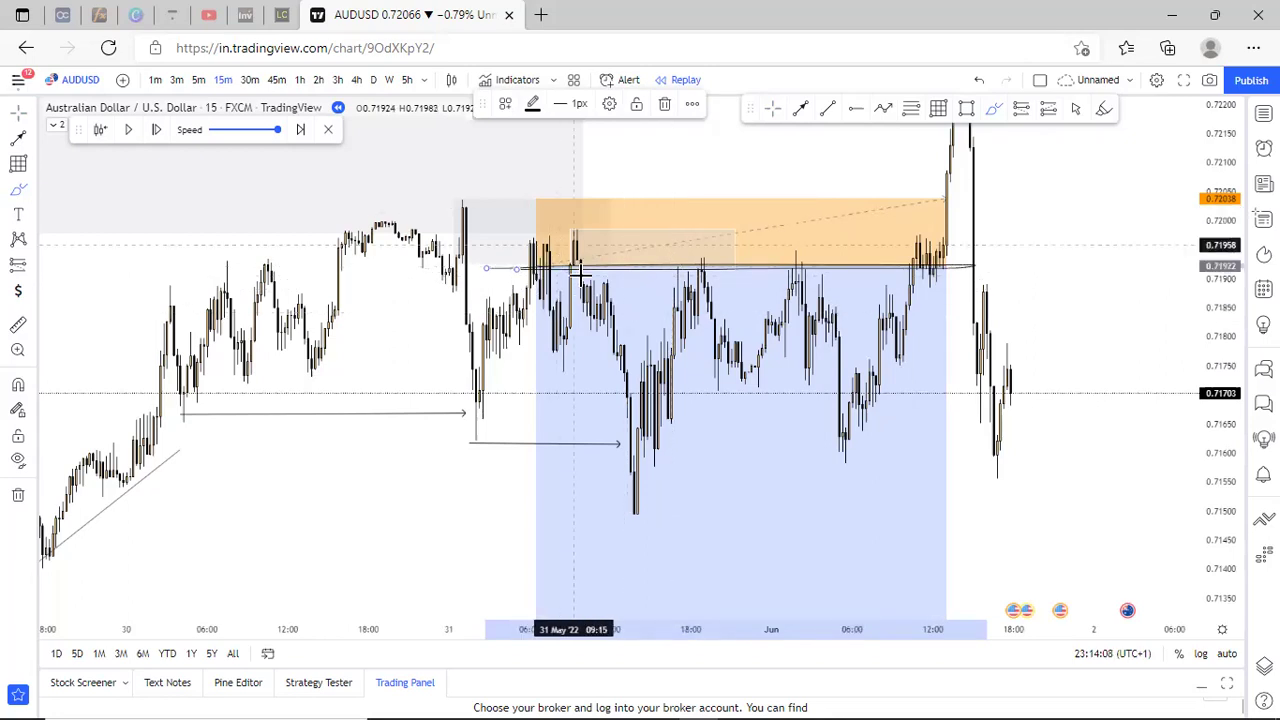
mouse_move(697, 253)
left_mouse_down()
mouse_move(717, 287)
mouse_move(655, 250)
left_mouse_up()
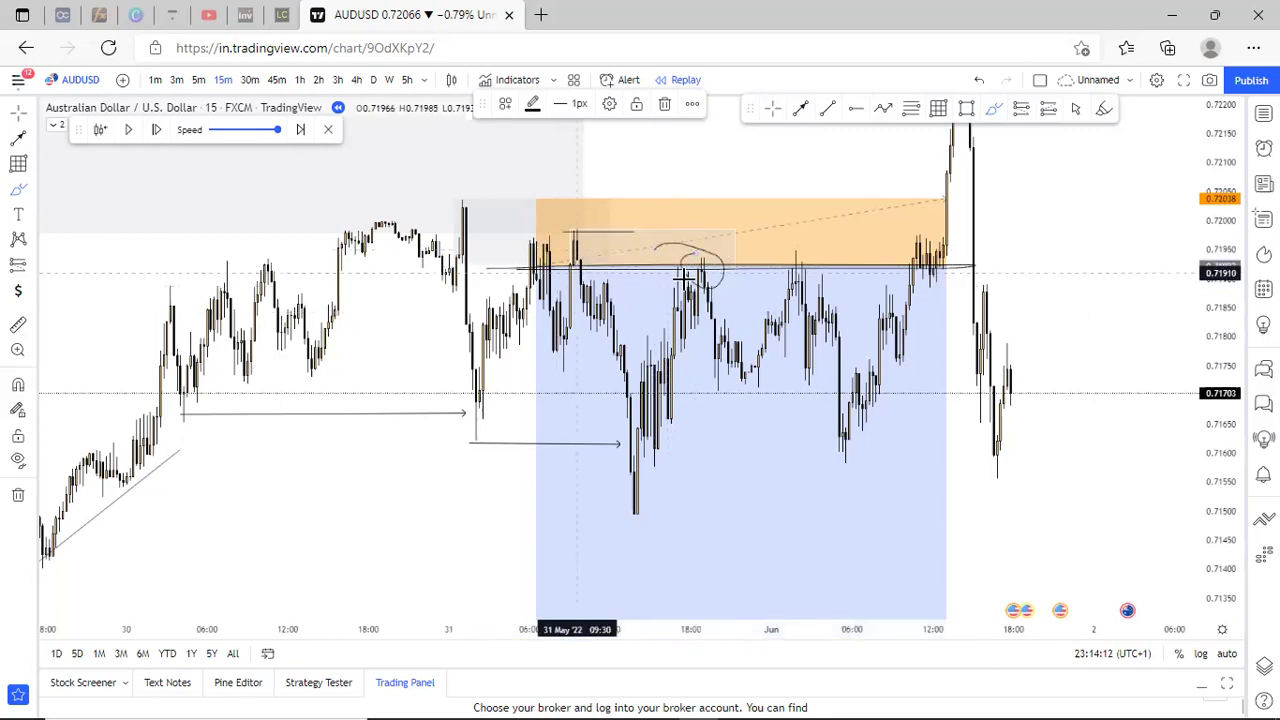
left_click_drag(708, 268, 798, 264)
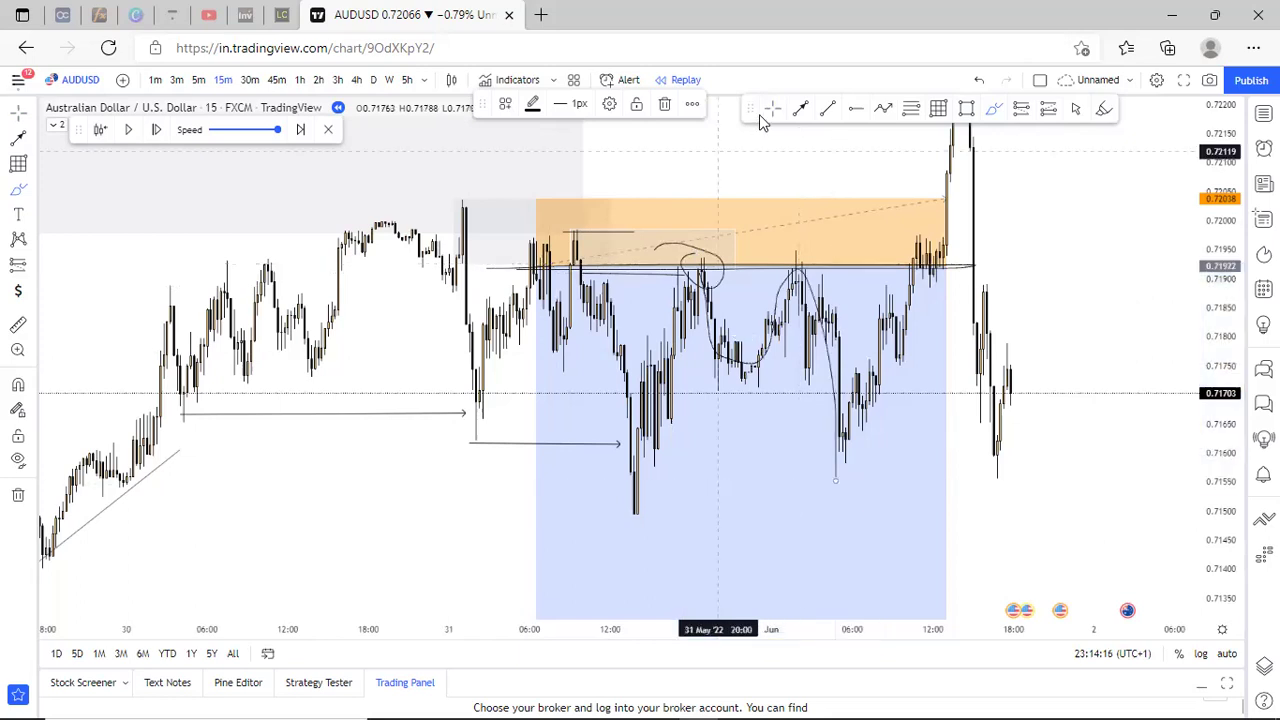
Undo all the freehand brush marks around the short position.
left_click(977, 88)
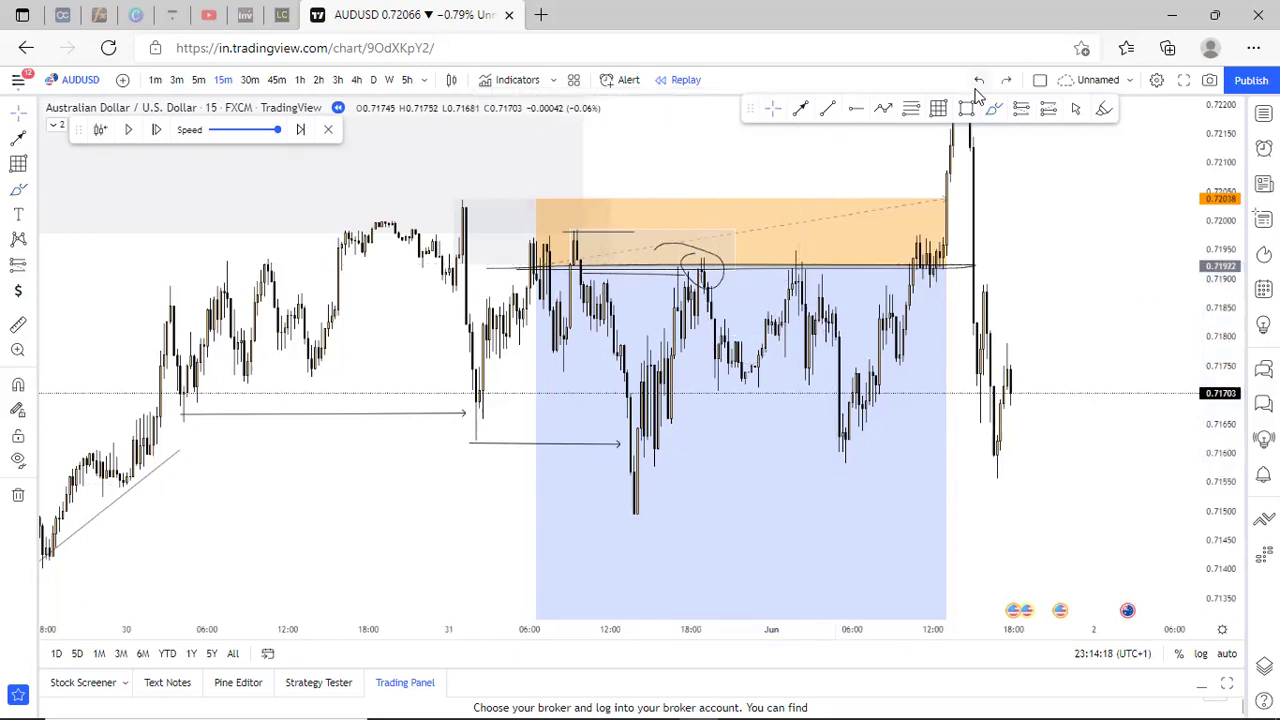
left_click(978, 90)
key("Escape")
left_click_drag(963, 175, 963, 280)
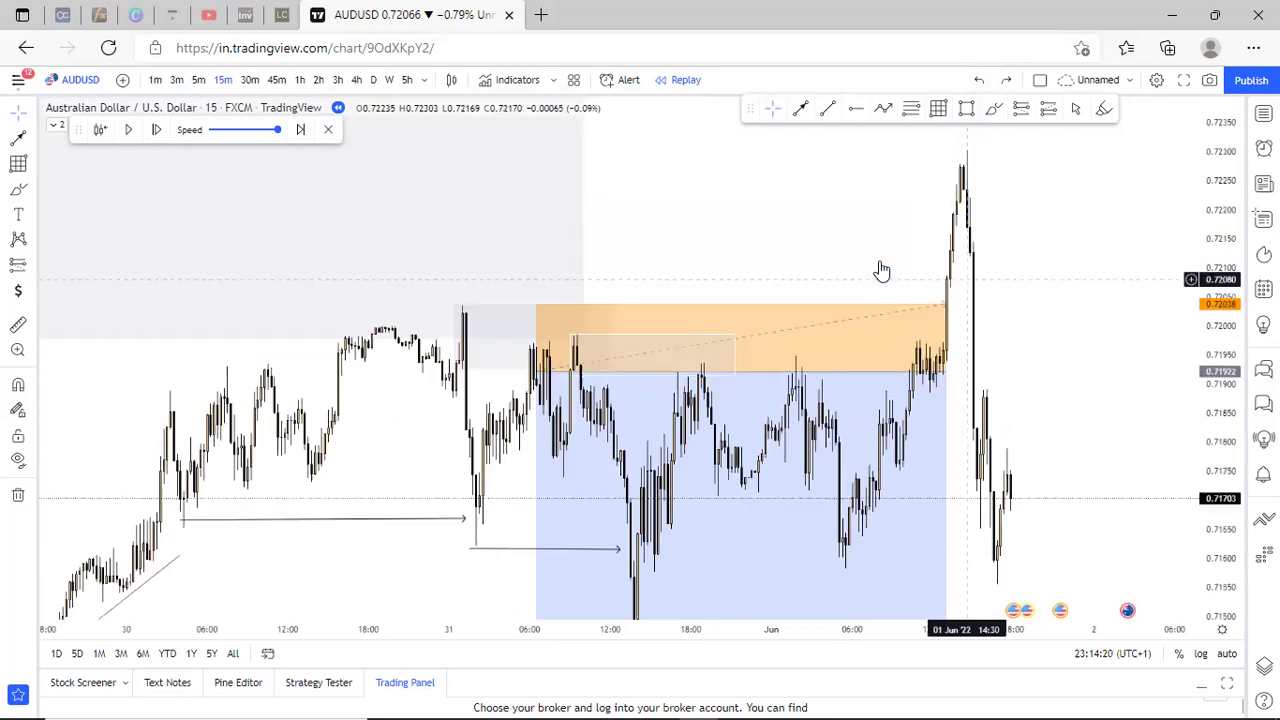
Delete the short position from the chart.
scroll(928, 350, "down", 5)
left_click_drag(1205, 352, 1196, 601)
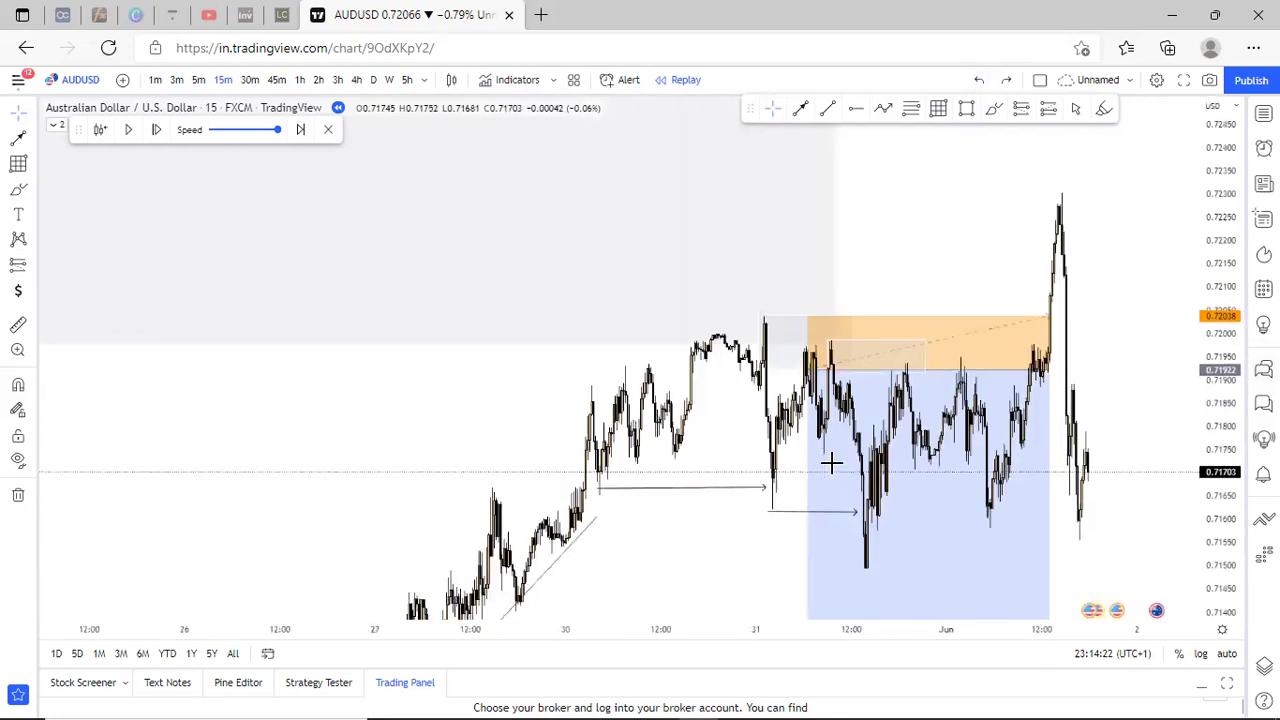
scroll(722, 378, "down", 3)
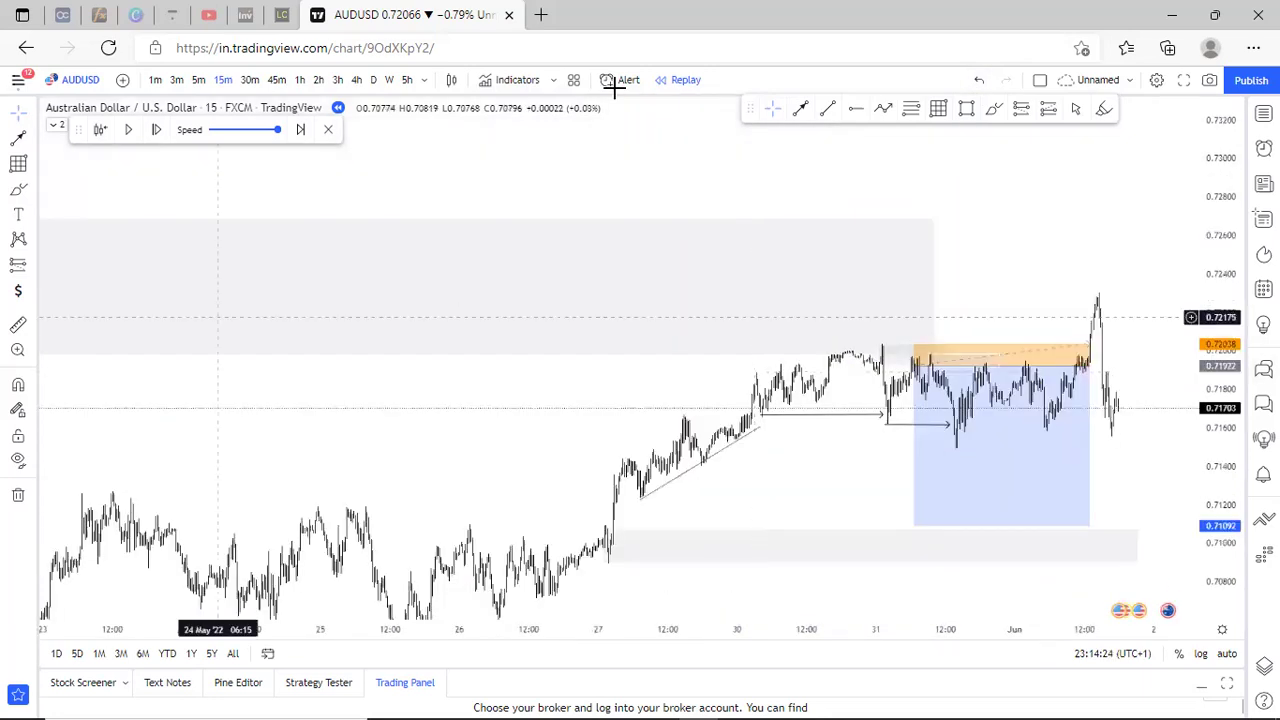
scroll(845, 270, "up", 3)
left_click_drag(1103, 329, 823, 303)
left_click(687, 374)
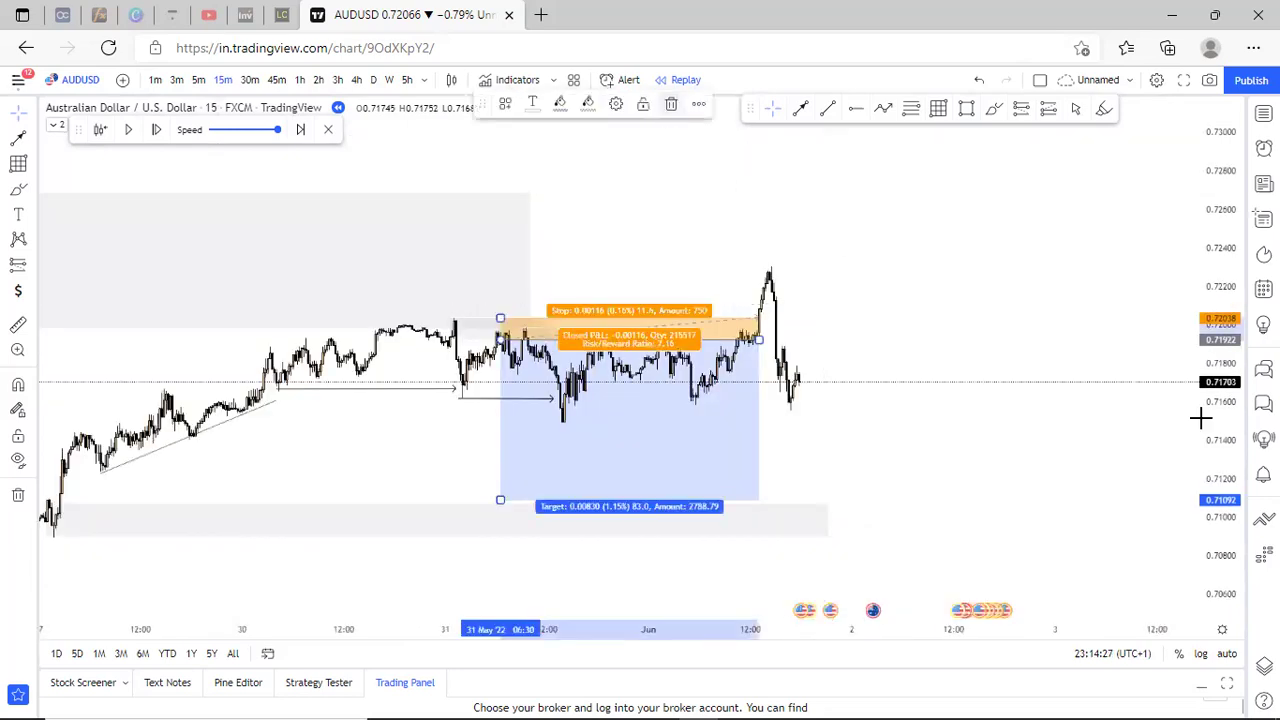
key("ctrl+z")
key("ctrl+z")
Switch the chart to the 1-hour timeframe and rescale it to show the late May rally and both grey zones.
scroll(478, 227, "down", 5)
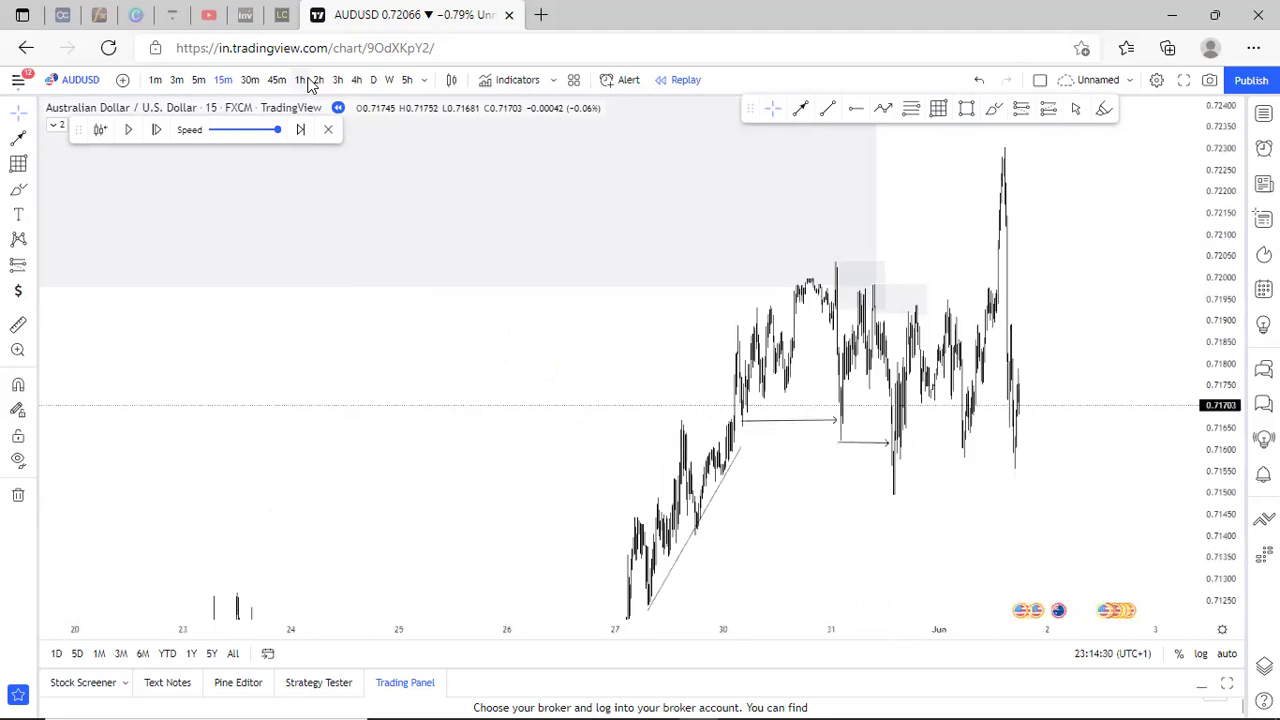
key("ctrl+z")
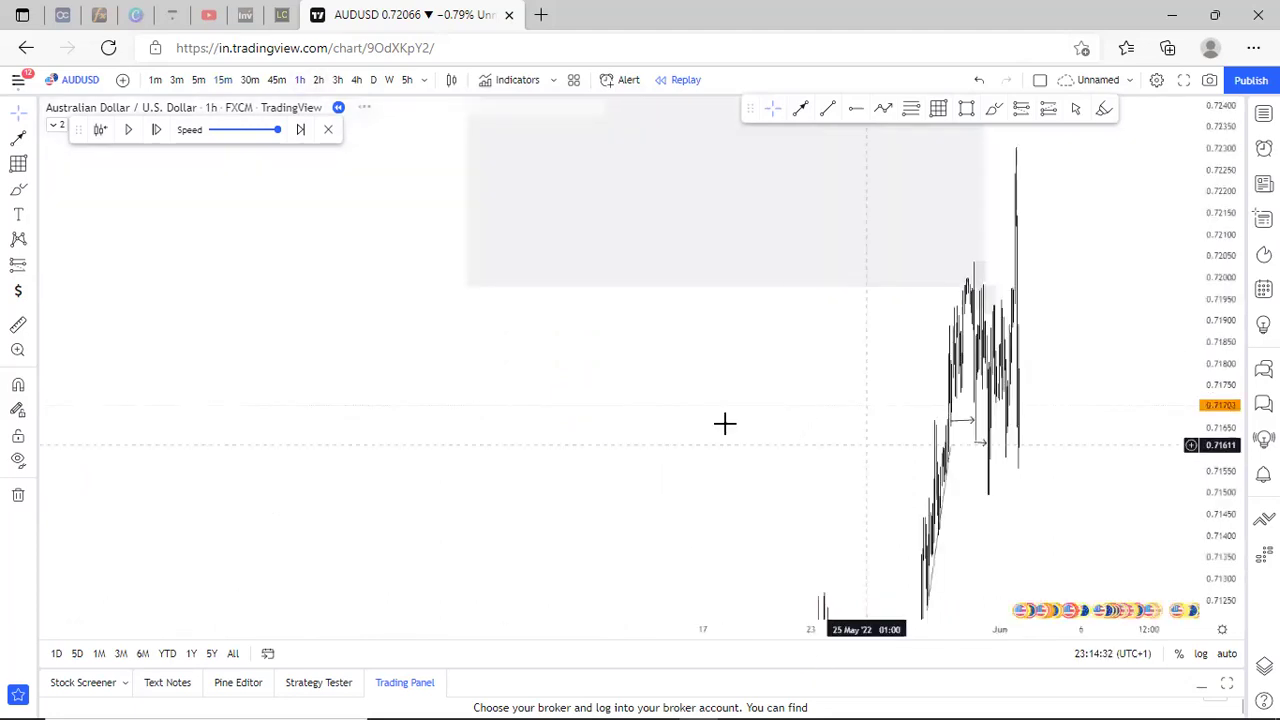
left_click_drag(1218, 430, 1175, 556)
scroll(888, 306, "up", 10)
scroll(715, 273, "down", 4)
Draw a descending trend line over the highs from 30 May 22:00 at 0.72055 to early 1 June at 0.71952.
left_click(825, 111)
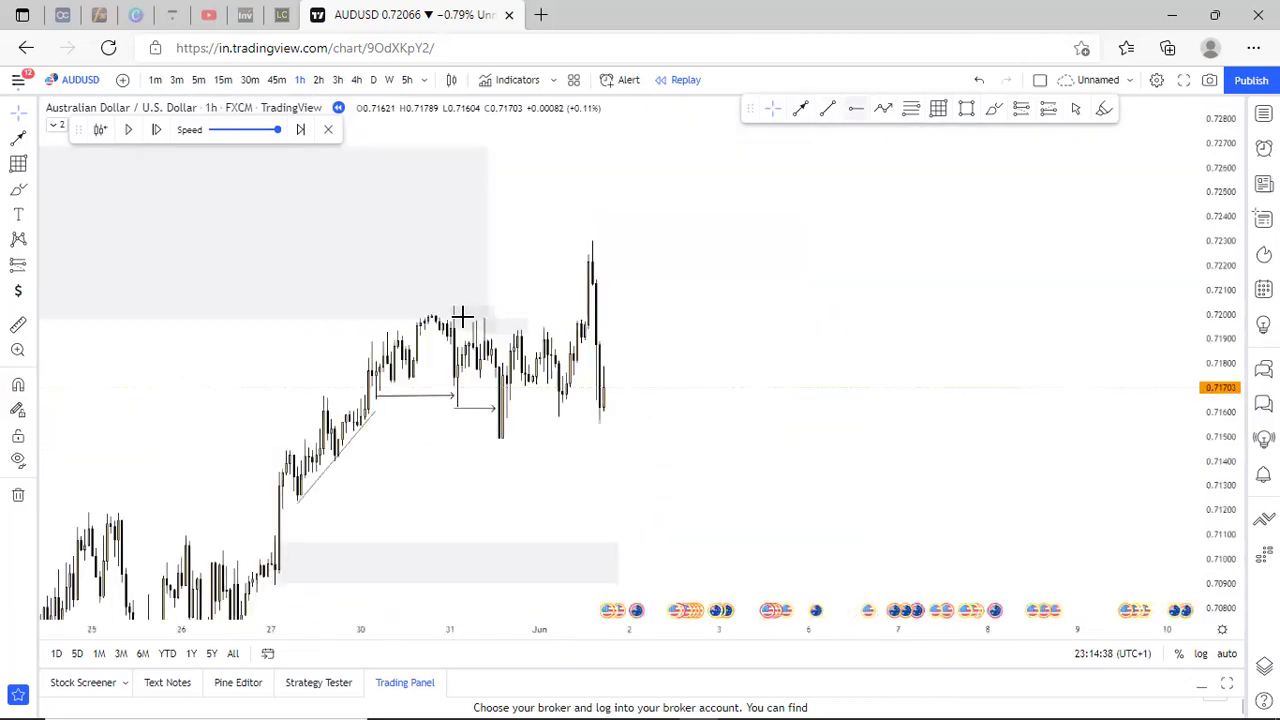
left_click(554, 326)
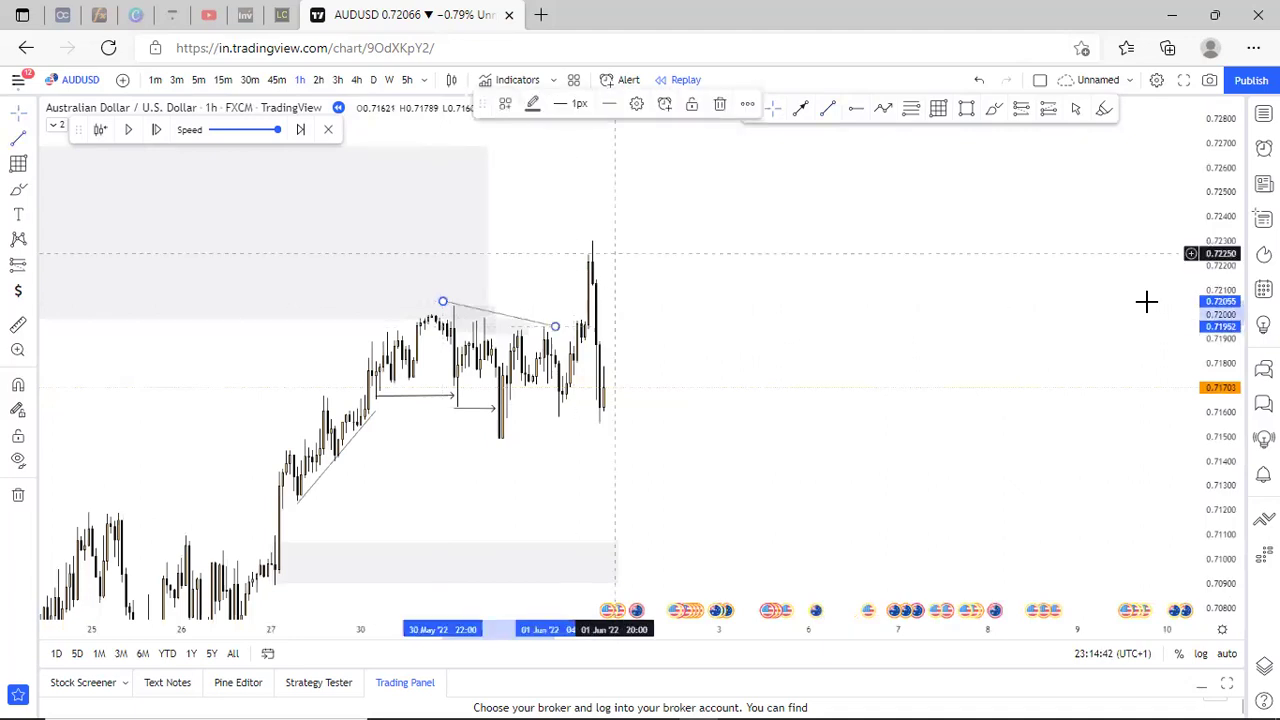
scroll(850, 407, "up", 5)
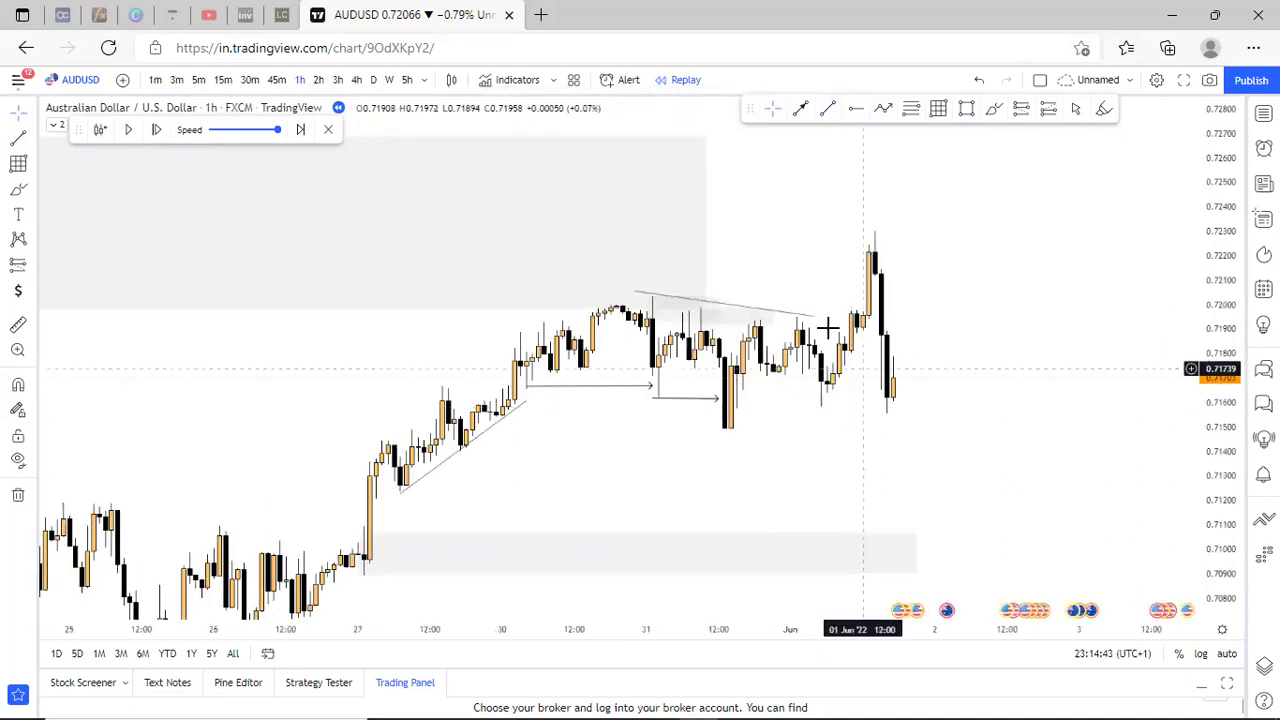
Extend the large upper supply rectangle to 2 June 07:00, past the latest candles.
scroll(862, 295, "down", 2)
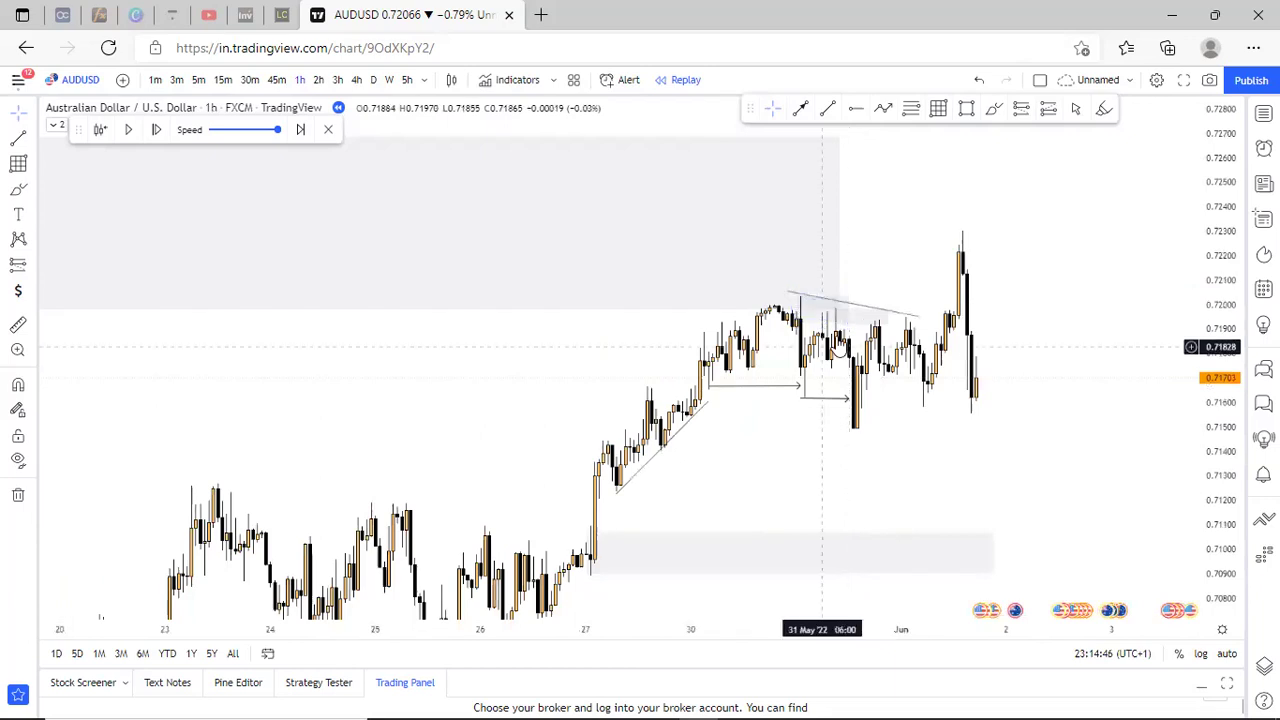
scroll(929, 222, "down", 2)
left_click_drag(932, 223, 1078, 226)
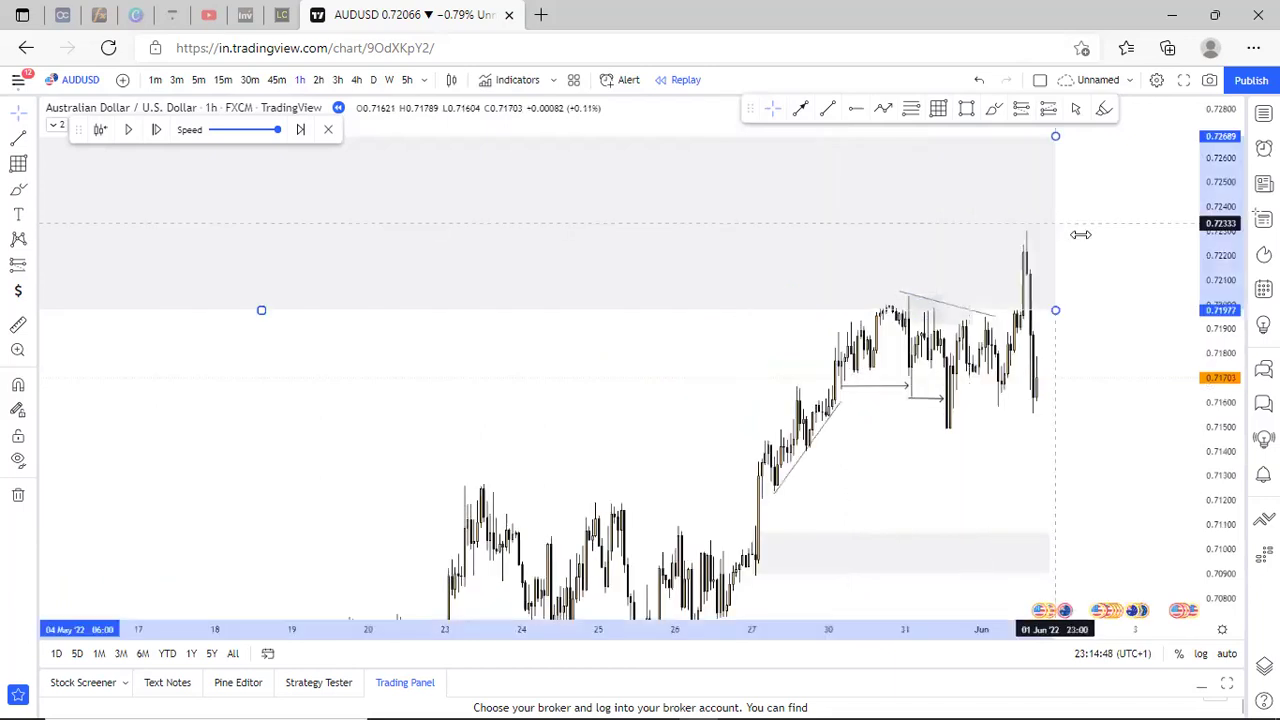
scroll(743, 277, "down", 1)
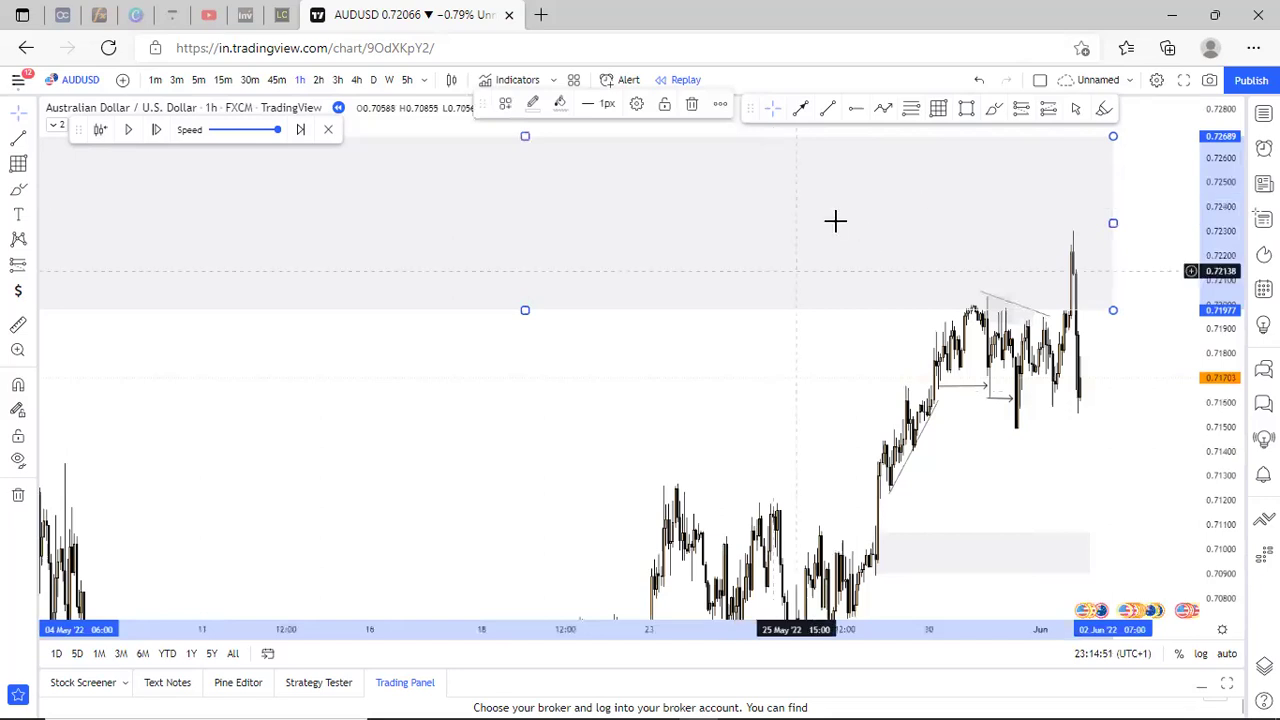
Draw an arrow at about 0.71584 beneath the 1 June low, from 1 June 05:00 to the candles that break it.
scroll(835, 221, "up", 2)
scroll(1013, 393, "up", 3)
left_click_drag(950, 394, 912, 394)
left_click_drag(1000, 401, 789, 396)
left_click_drag(789, 331, 743, 327)
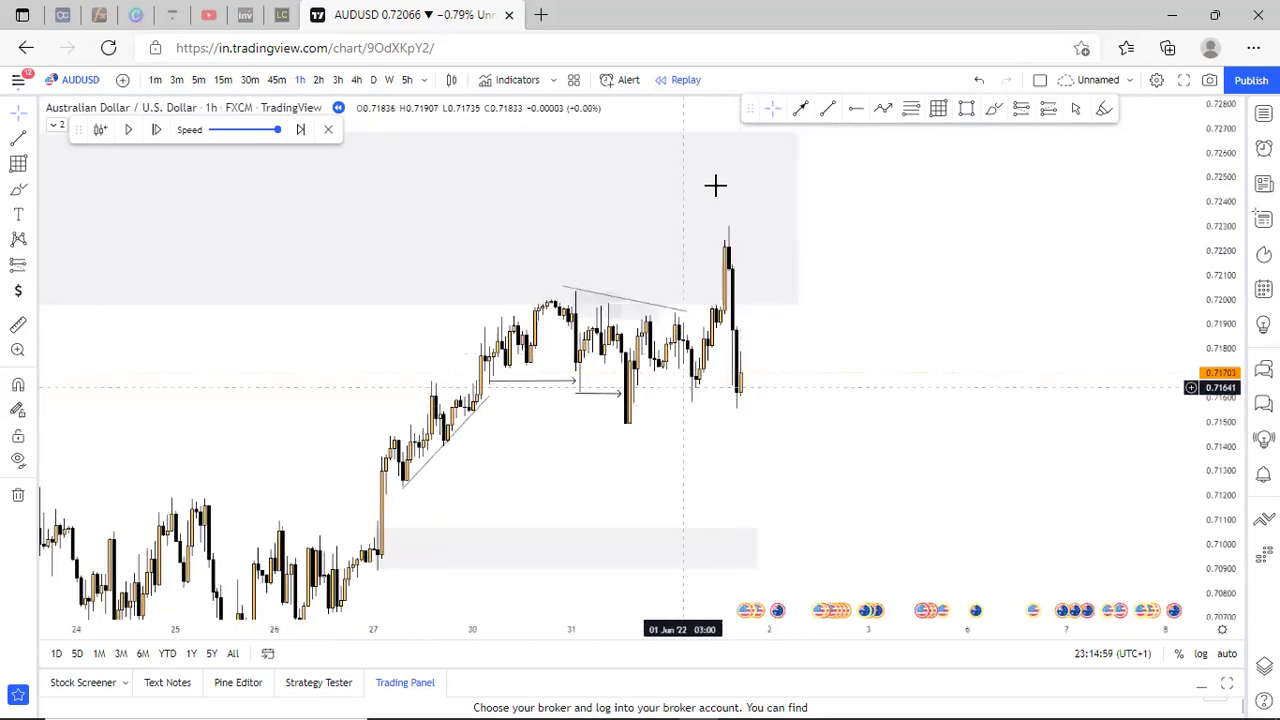
left_click(801, 110)
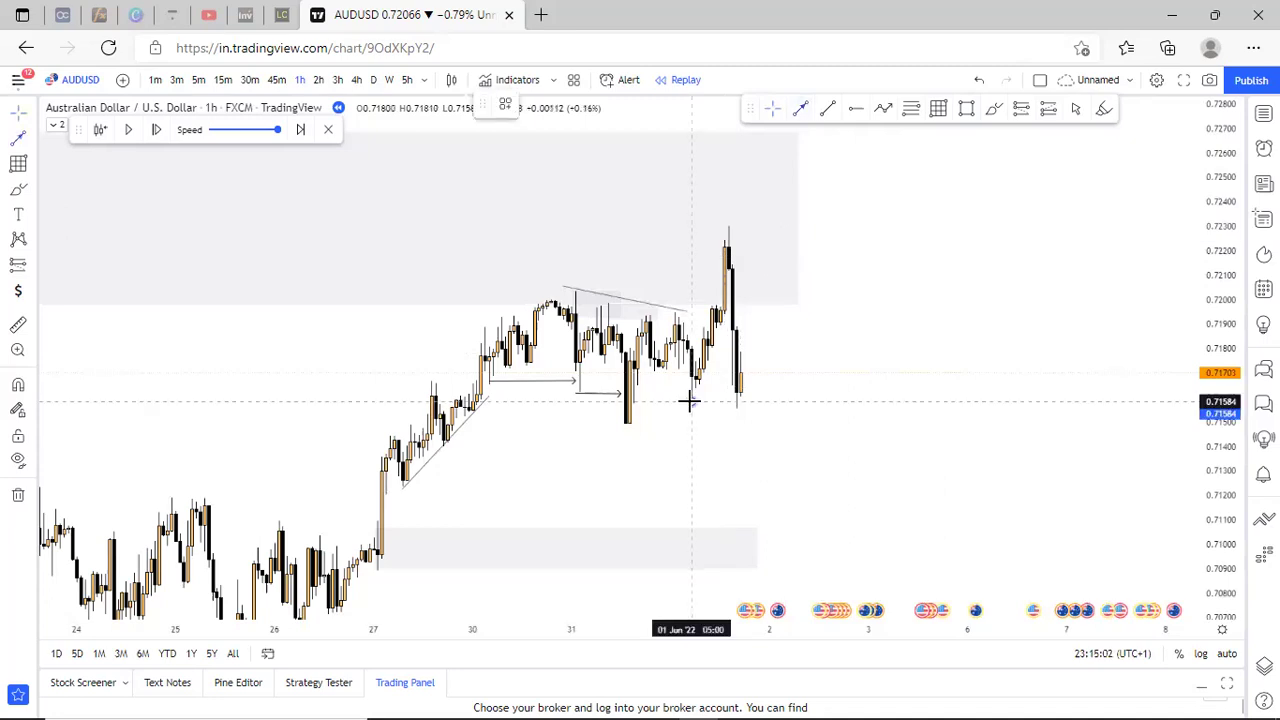
left_click(731, 401)
left_click_drag(850, 417, 923, 431)
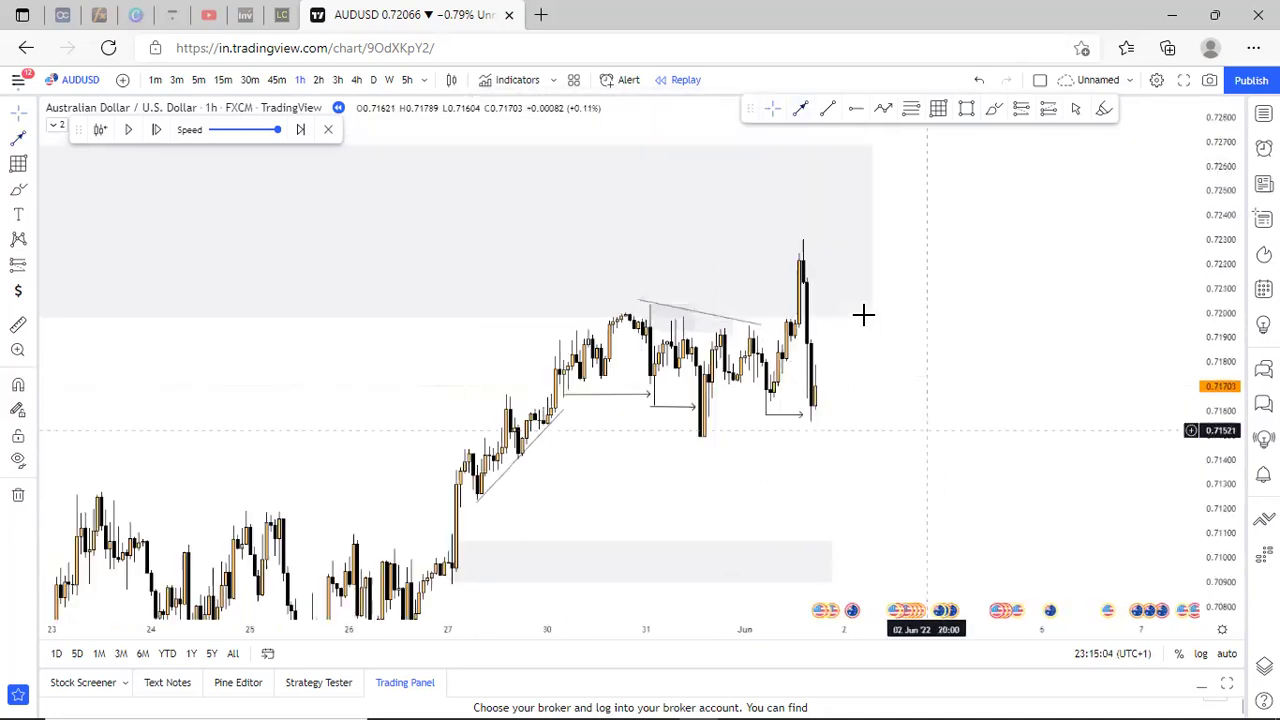
Draw a supply rectangle around the 1 June high, from 0.72305 down to 0.72098.
scroll(863, 314, "up", 5)
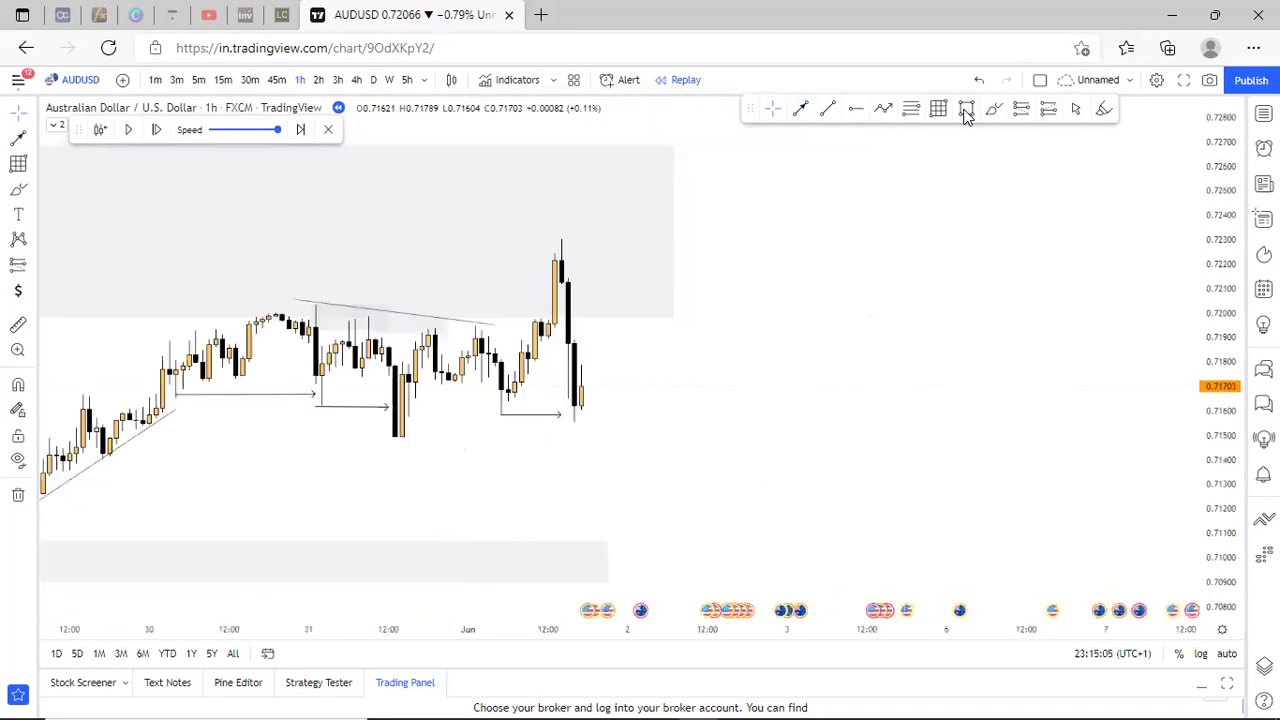
left_click(548, 289)
left_click(1093, 239)
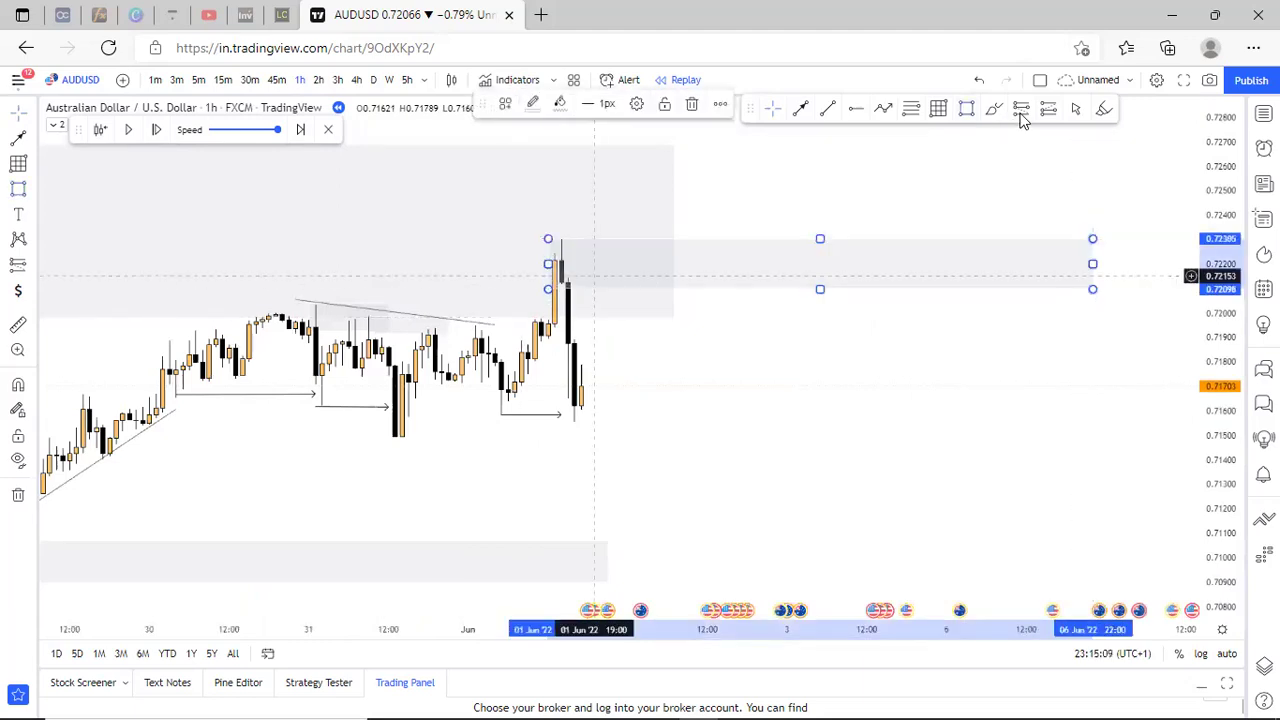
Place a short position at 0.72098 with its target at 0.71076, and shorten the new supply zone to 2 June 23:00.
left_click(648, 289)
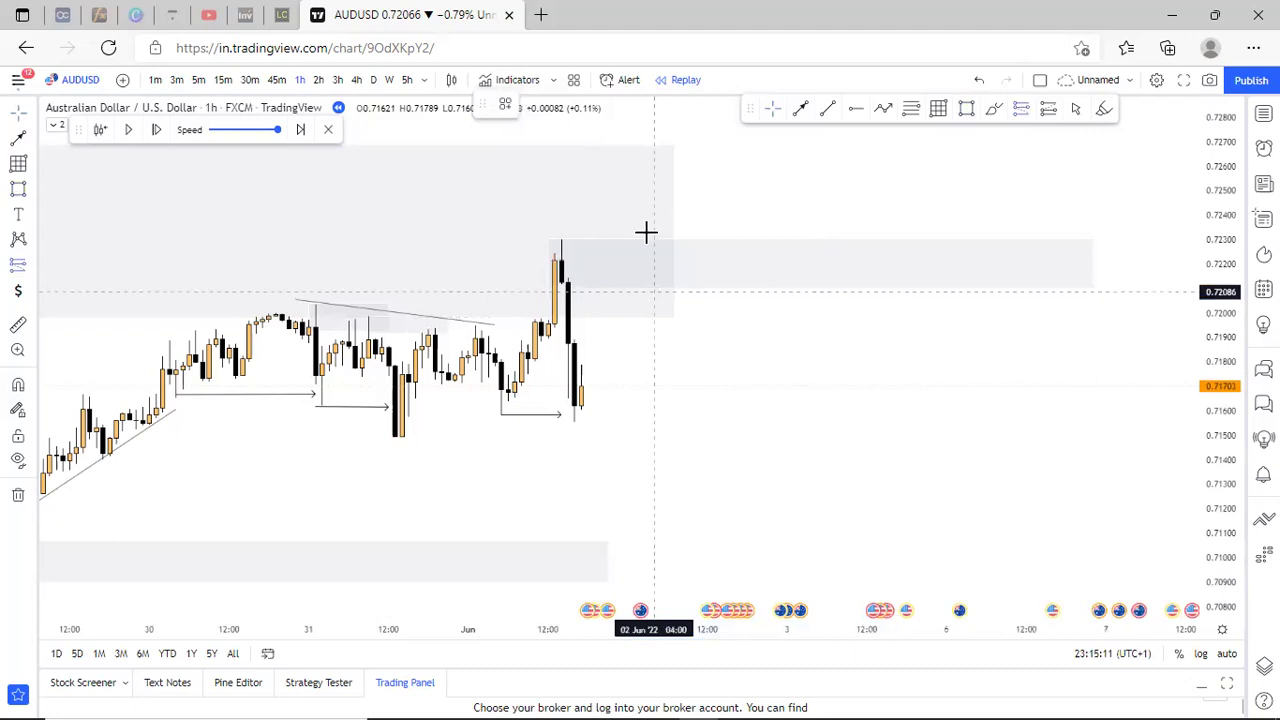
left_click_drag(1094, 266, 780, 289)
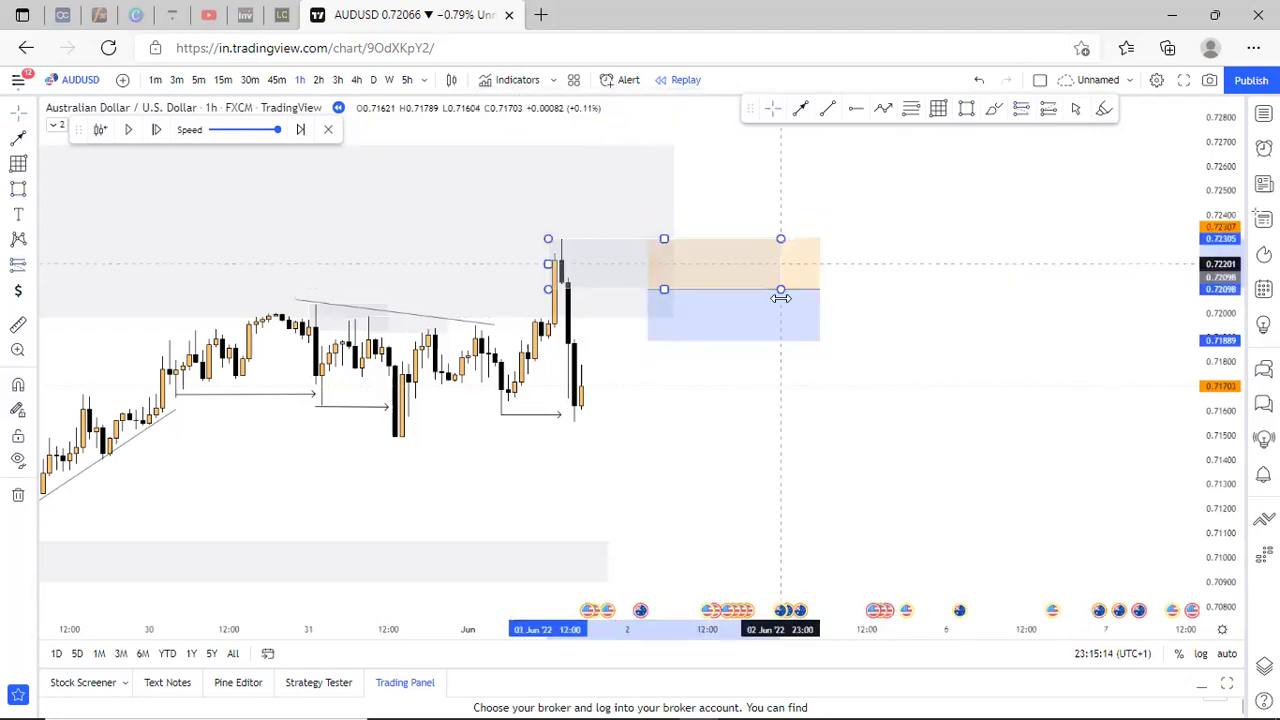
left_click_drag(648, 341, 594, 532)
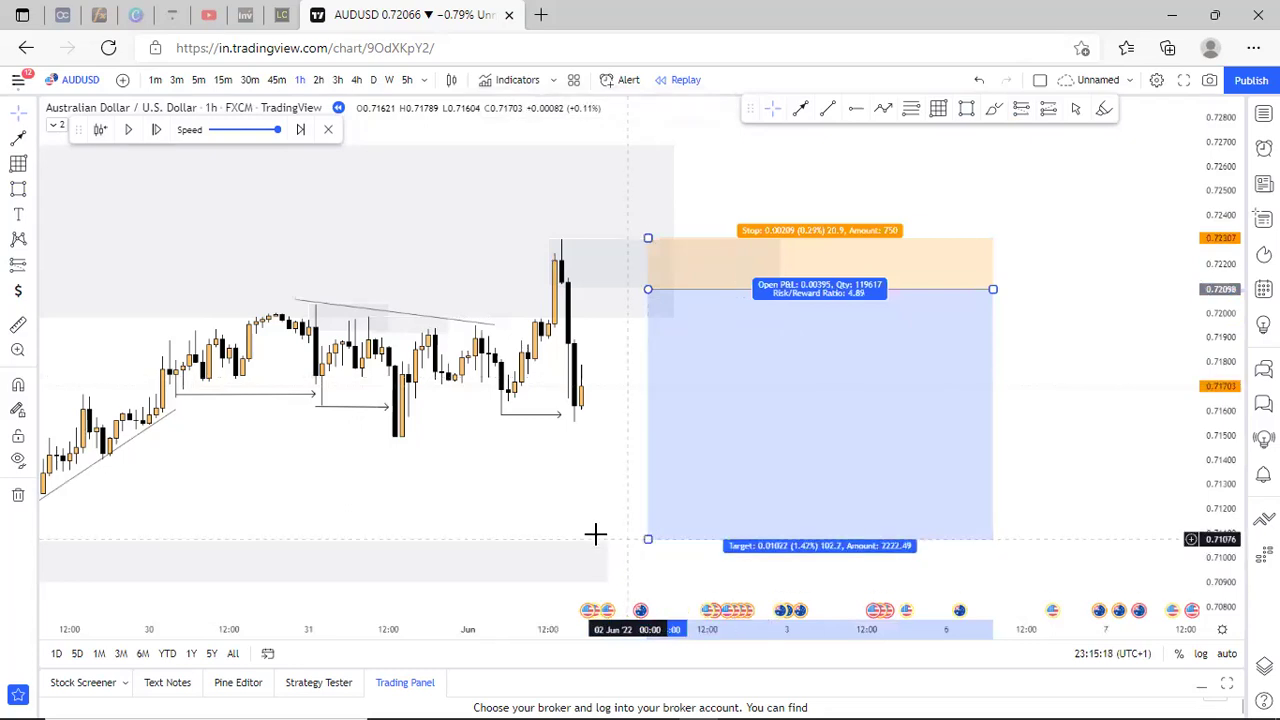
Play the replay forward through 2 June and pause it to review how the short trade plays out.
left_click(131, 132)
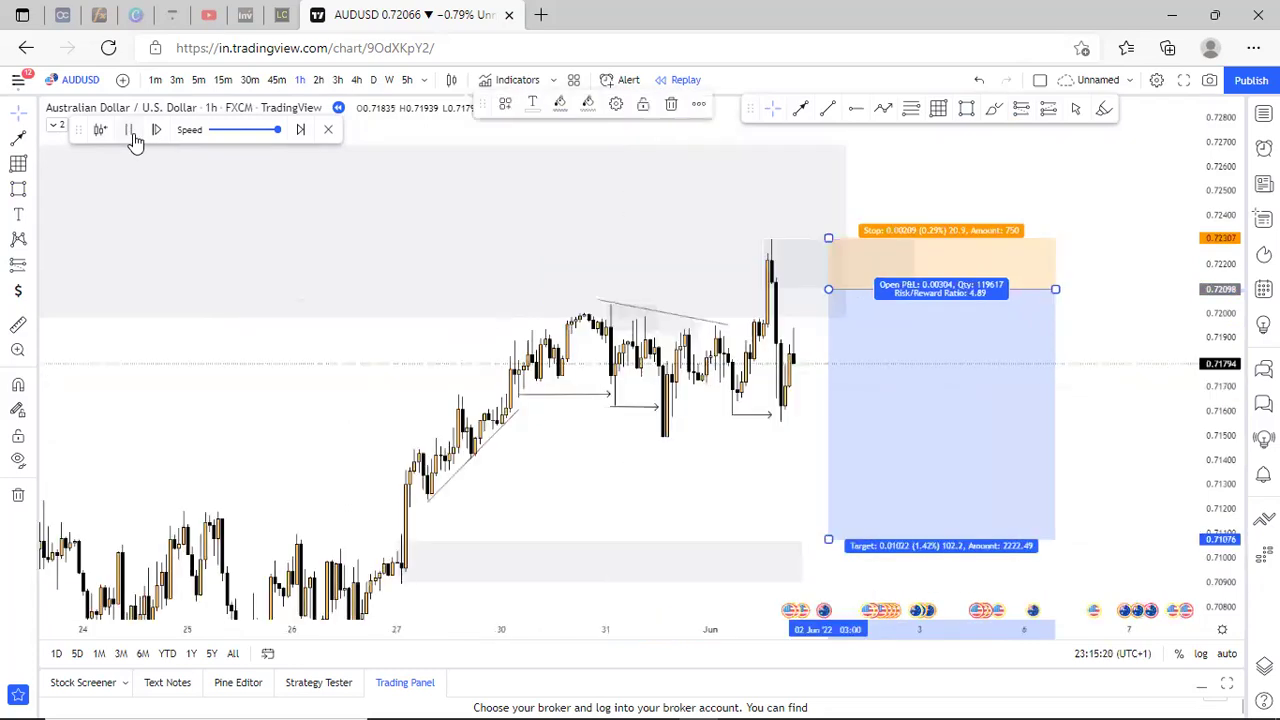
left_click(131, 132)
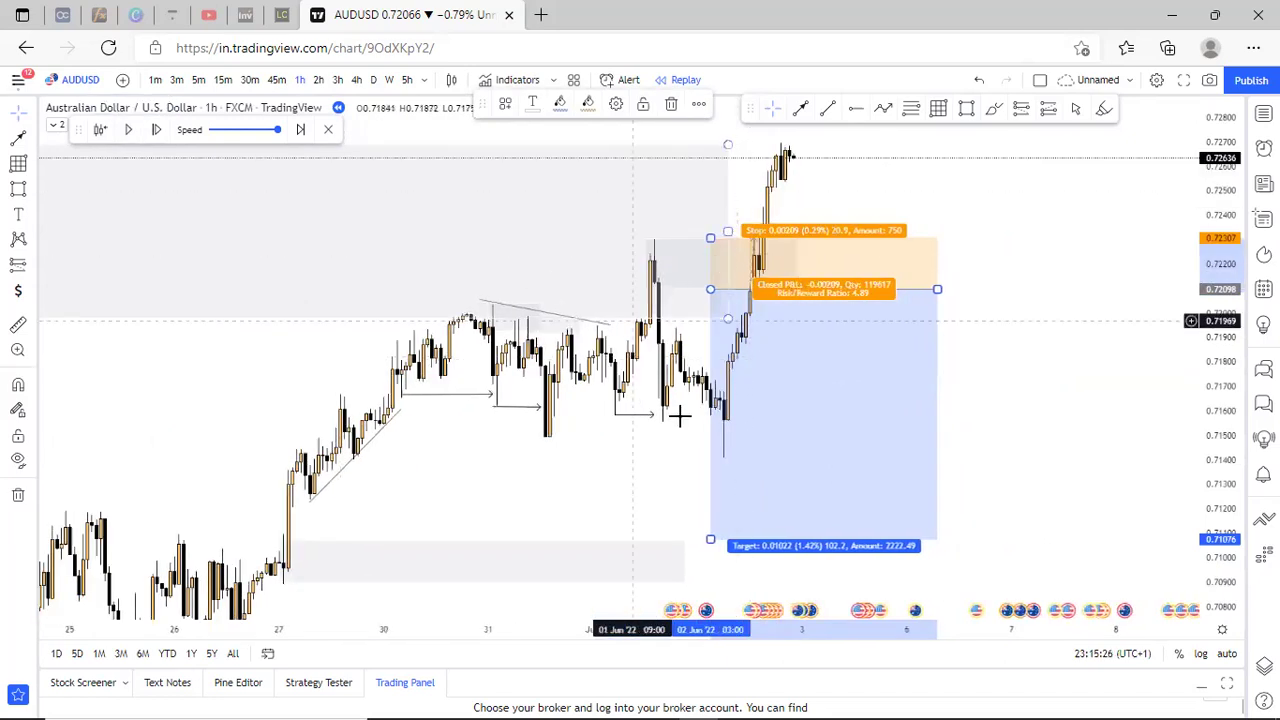
scroll(807, 335, "down", 3)
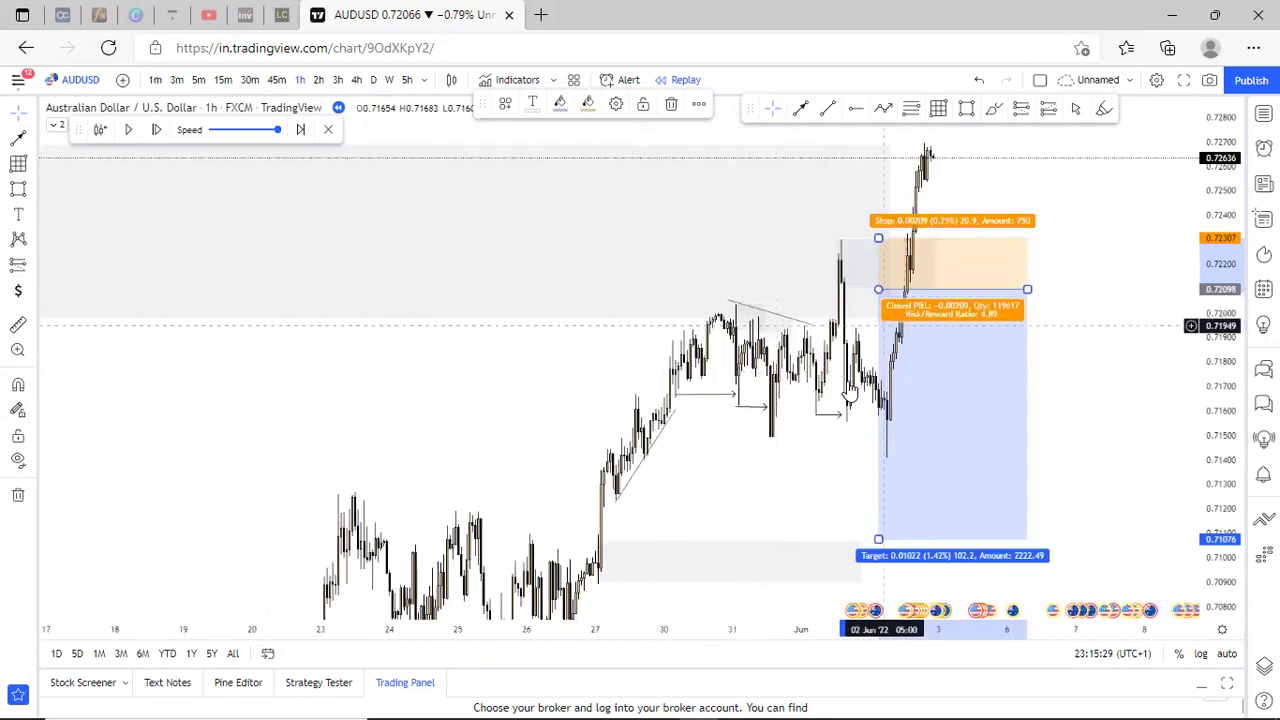
Remove all drawings from the AUDUSD chart and compress the price scale.
scroll(138, 518, "down", 2)
left_click(17, 497)
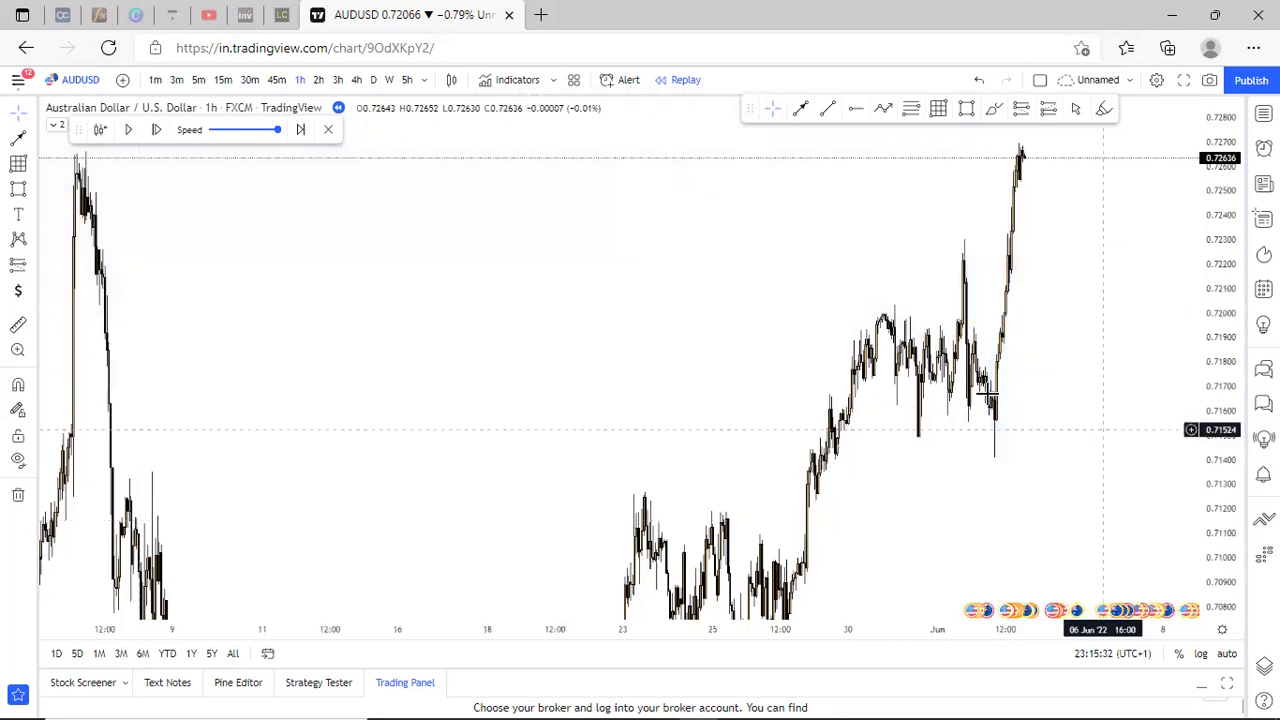
left_click_drag(1209, 299, 1209, 500)
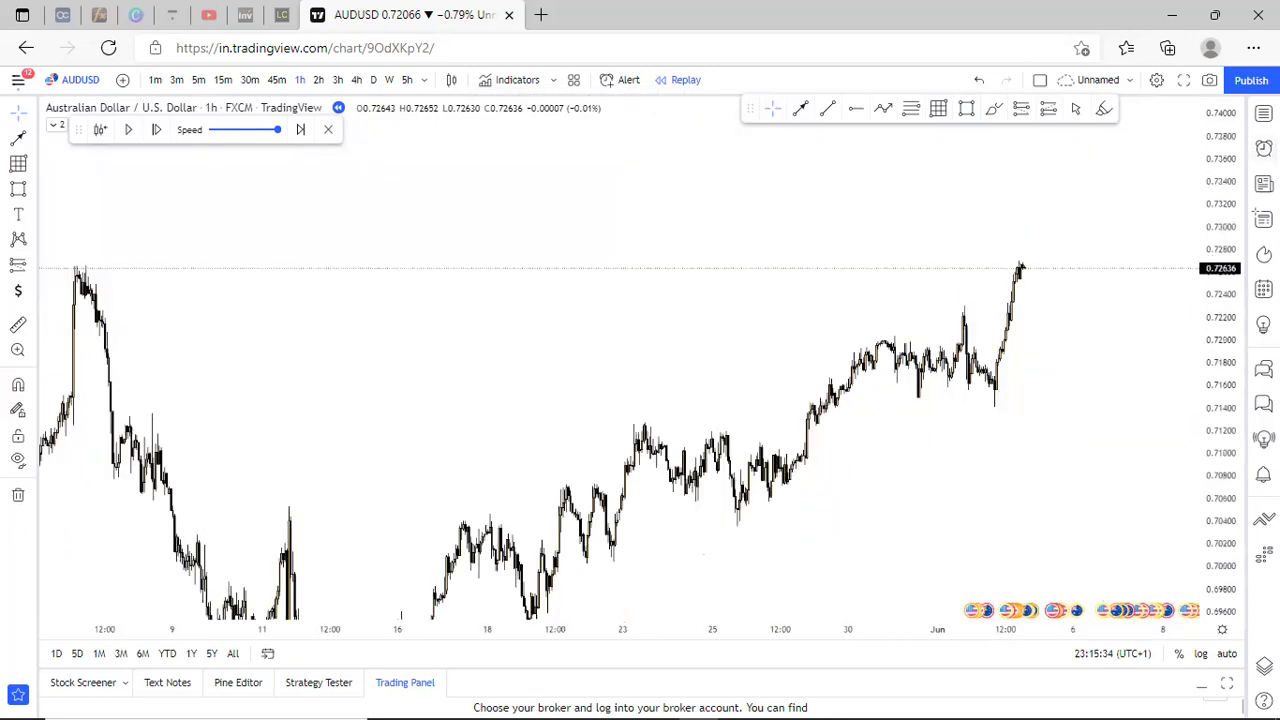
Switch the chart to NZDUSD from the watchlist and hide the watchlist again.
left_click(1263, 113)
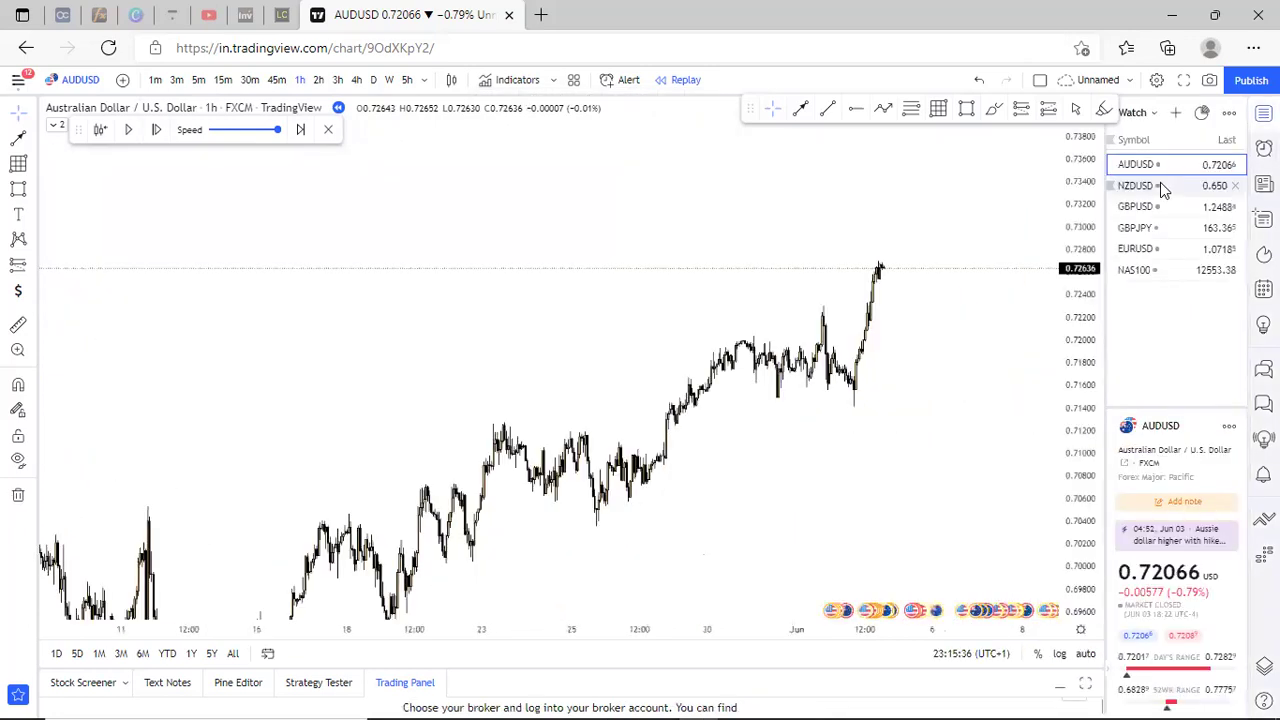
left_click(1239, 193)
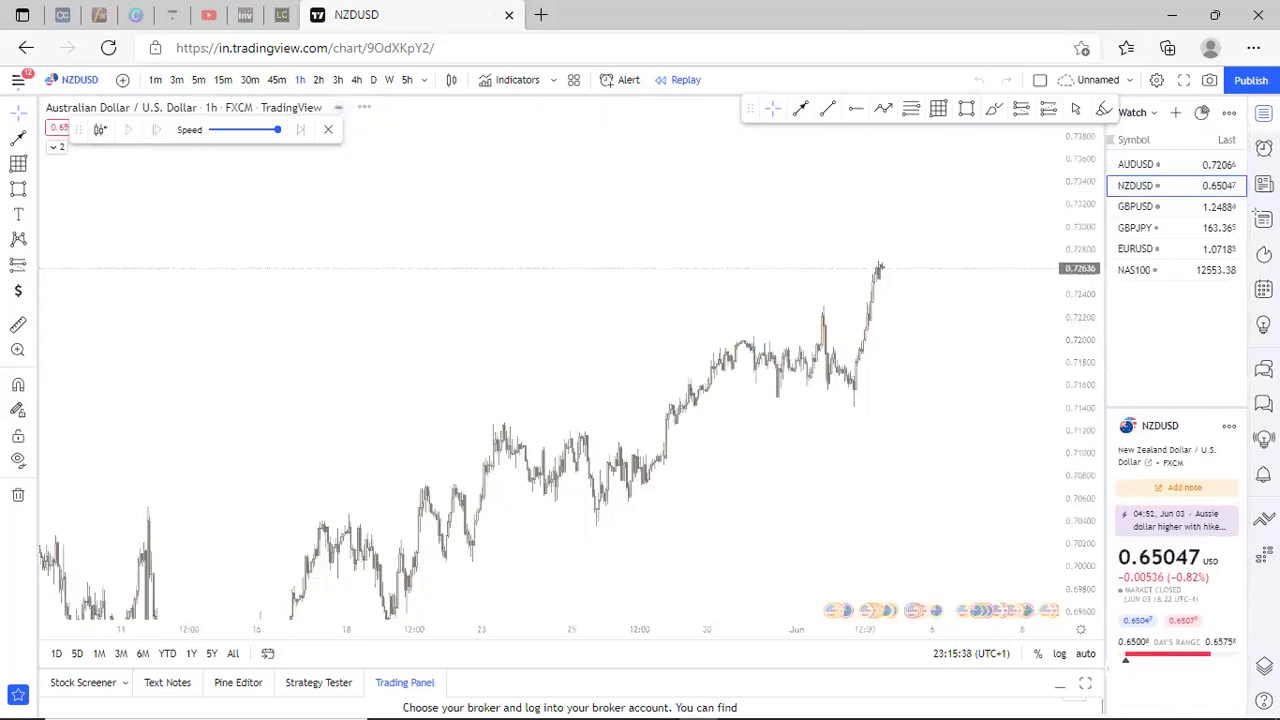
left_click(1263, 113)
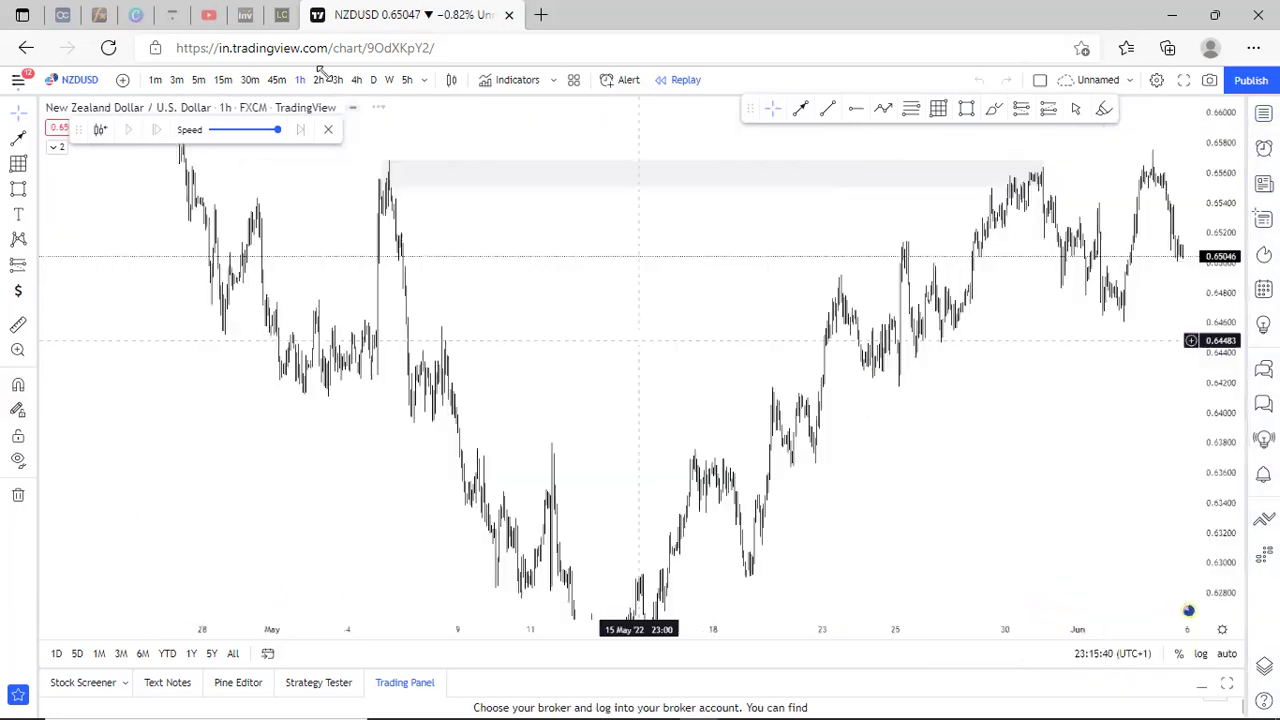
Draw an arrow at about 0.6405 beneath the lows from 2 May 06:00 to 5 May 11:00, and extend the supply rectangle down to 0.65274.
scroll(1228, 398, "down", 1)
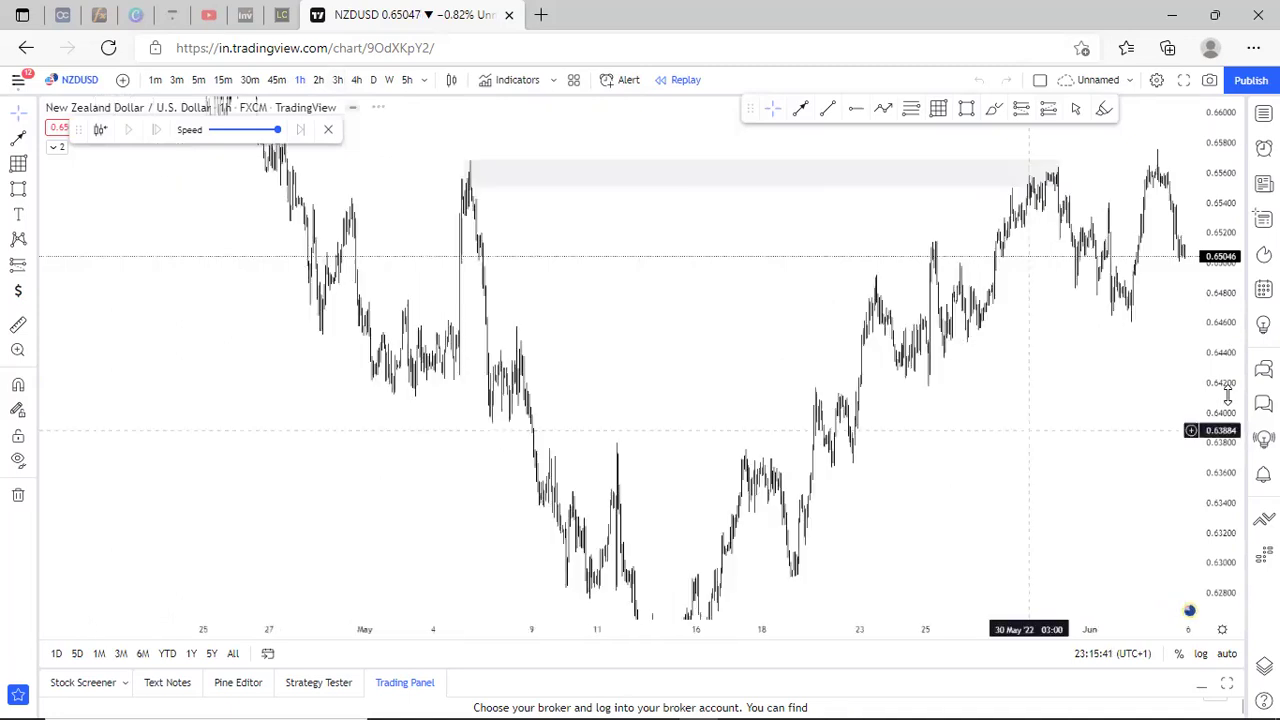
scroll(797, 438, "down", 2)
scroll(419, 404, "up", 1)
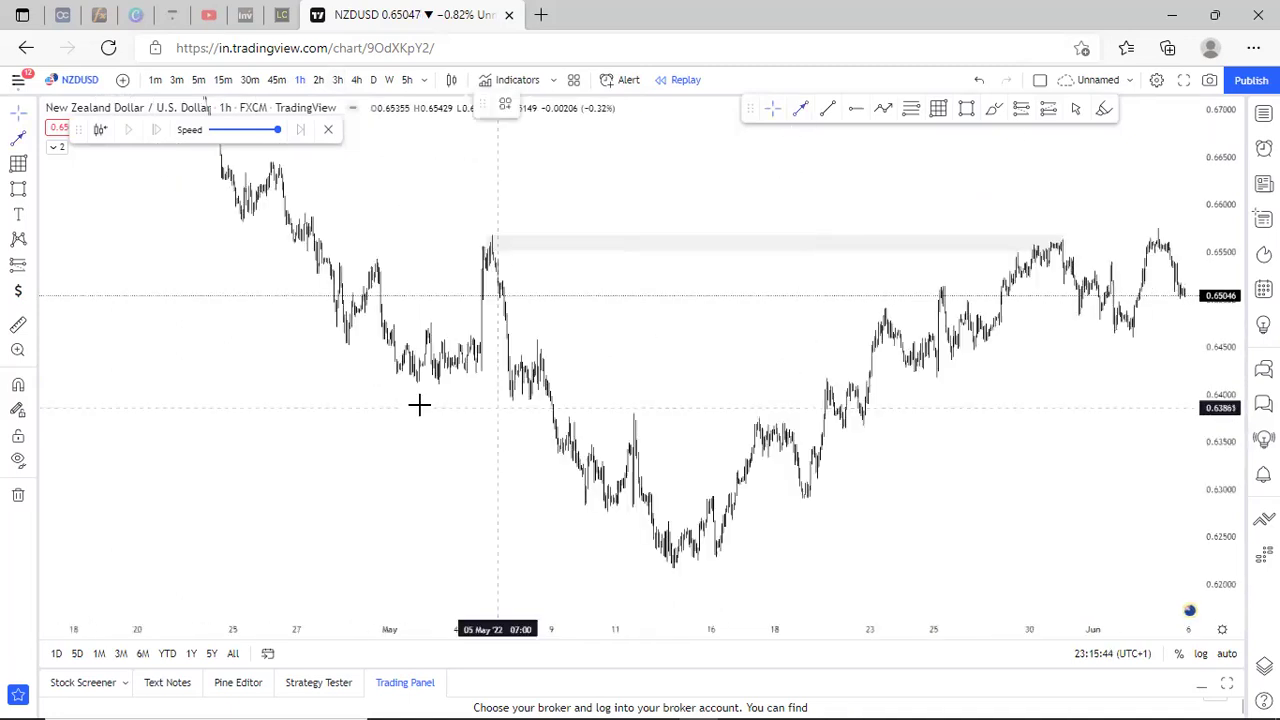
left_click(502, 389)
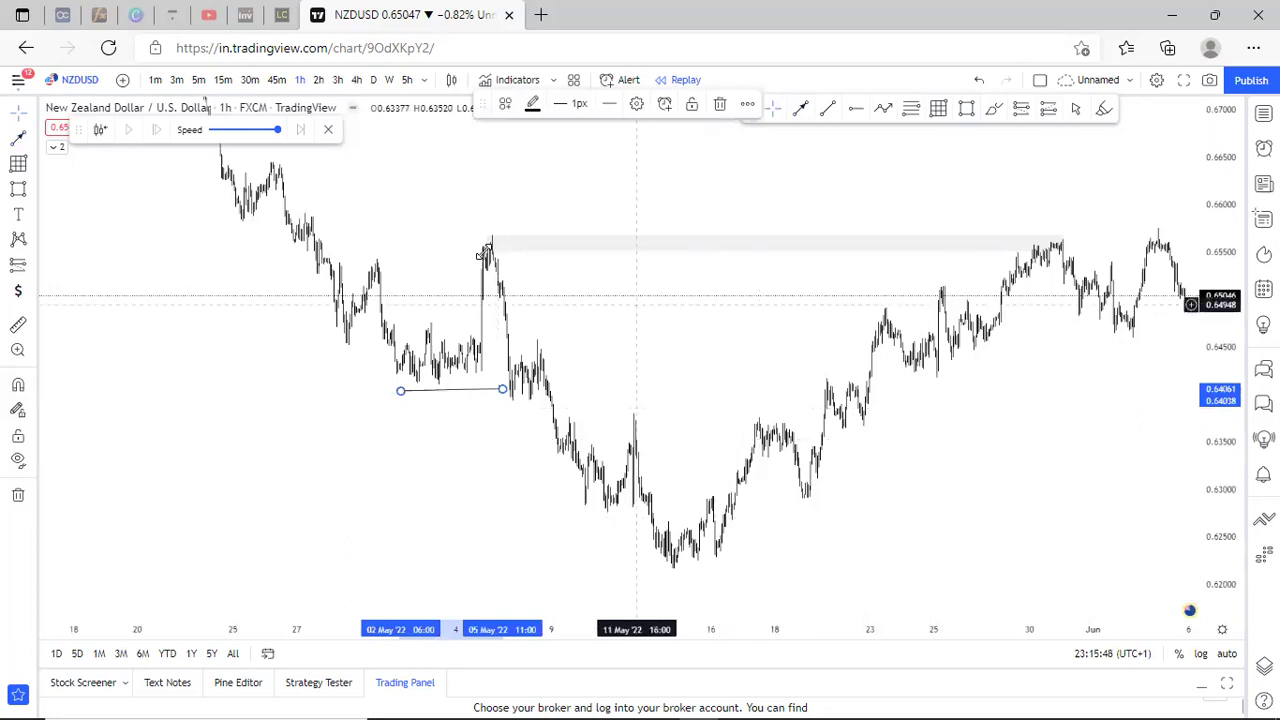
left_click(485, 250)
left_click_drag(478, 260, 510, 234)
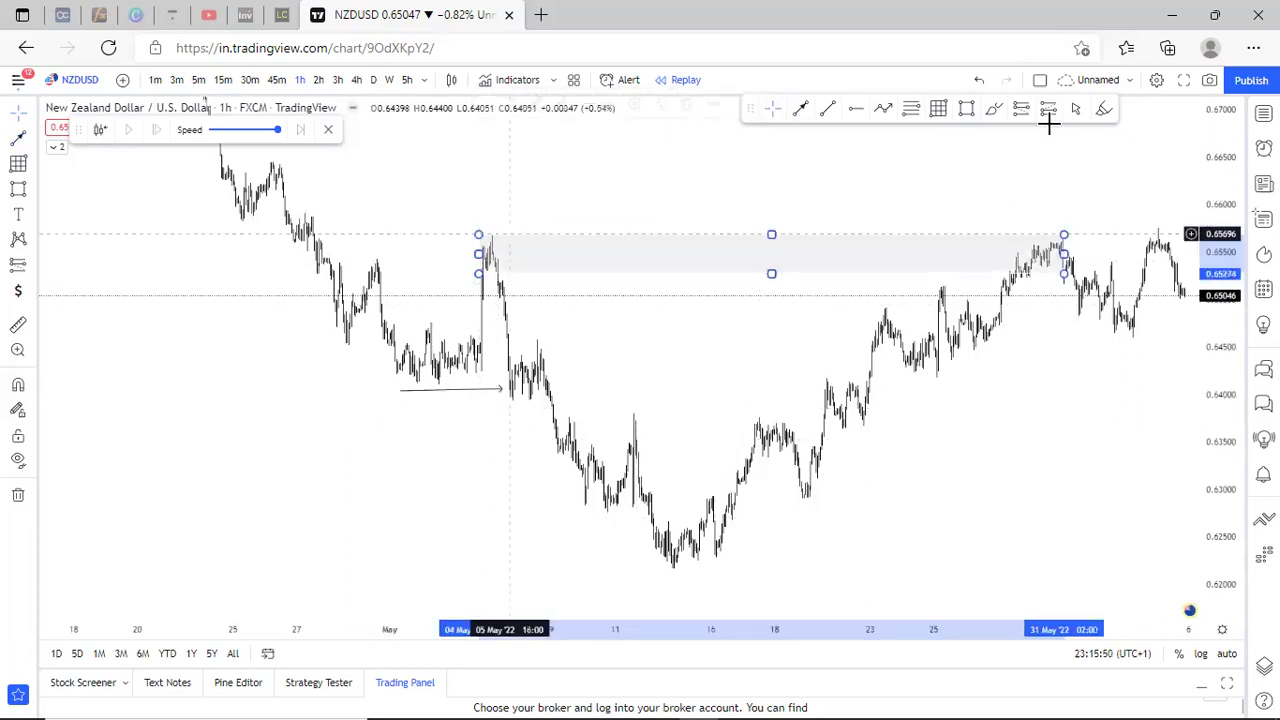
Circle the May decline from the supply zone with the Brush tool, and remove the stroke.
left_click(991, 110)
left_click_drag(514, 229, 422, 245)
left_click_drag(753, 572, 526, 271)
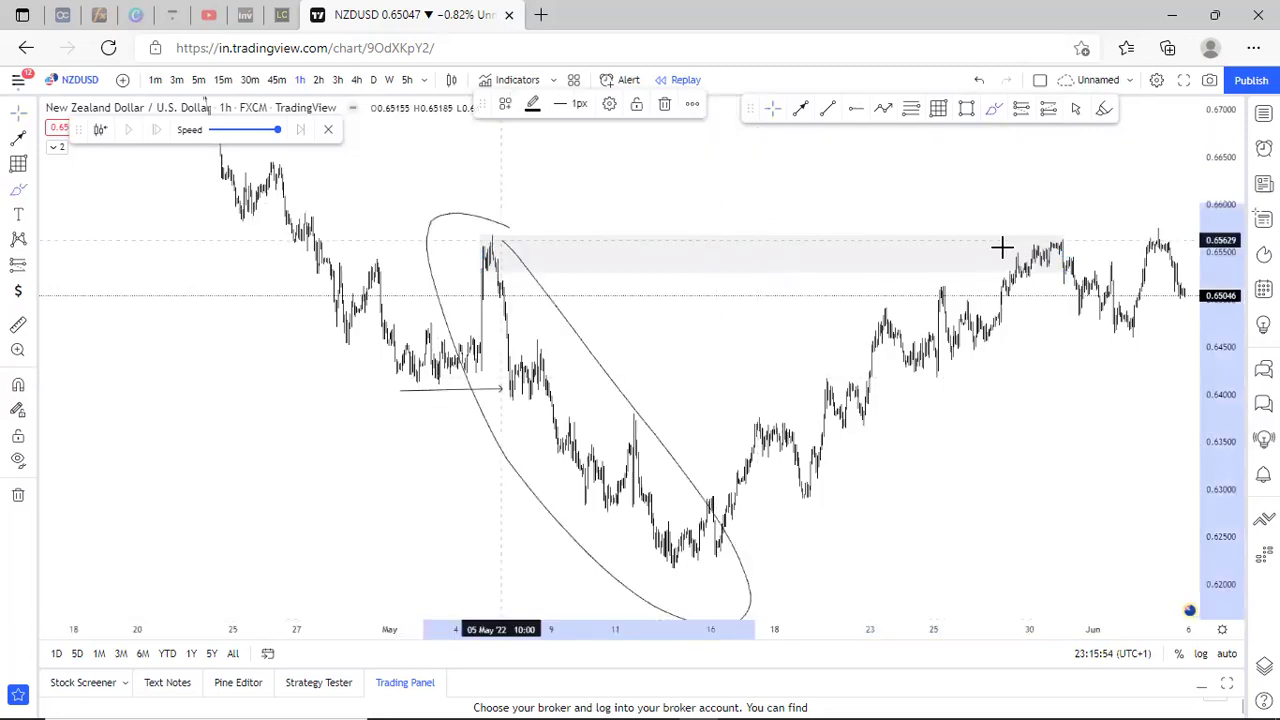
key("Delete")
Extend the end of the large supply rectangle to late 31 May, past the drop out of the zone.
scroll(860, 347, "up", 3)
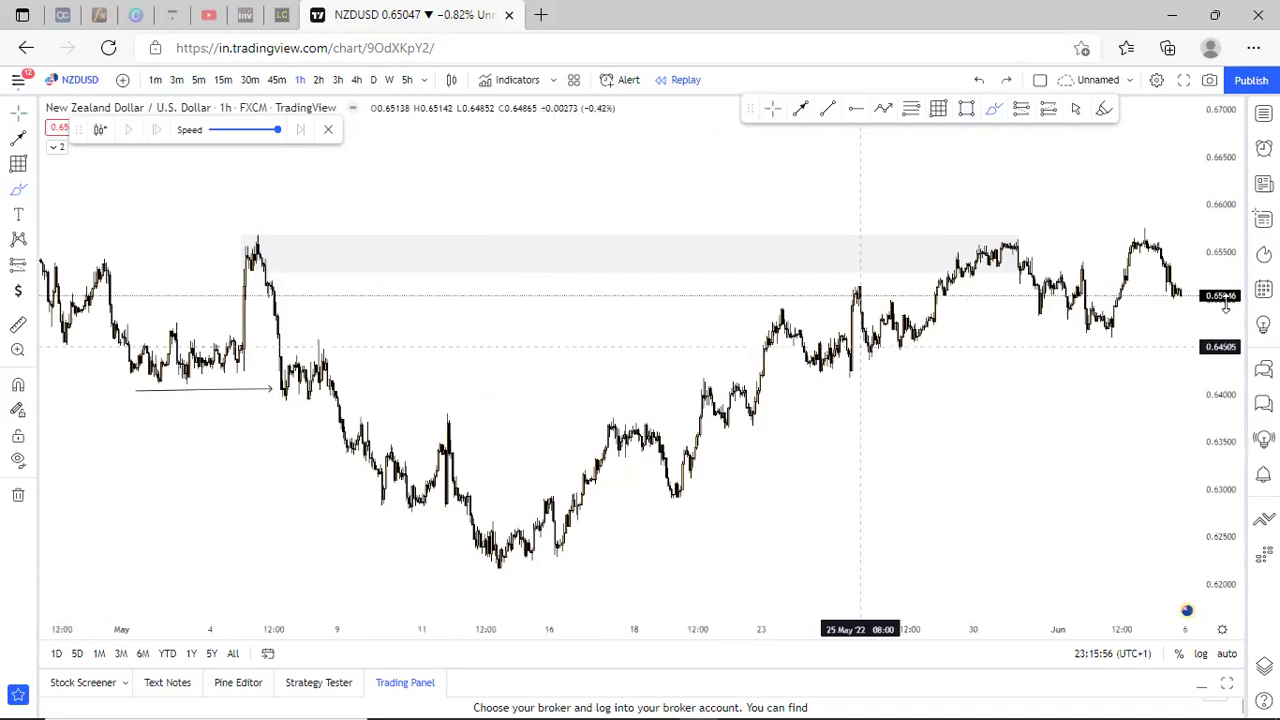
scroll(1226, 305, "up", 2)
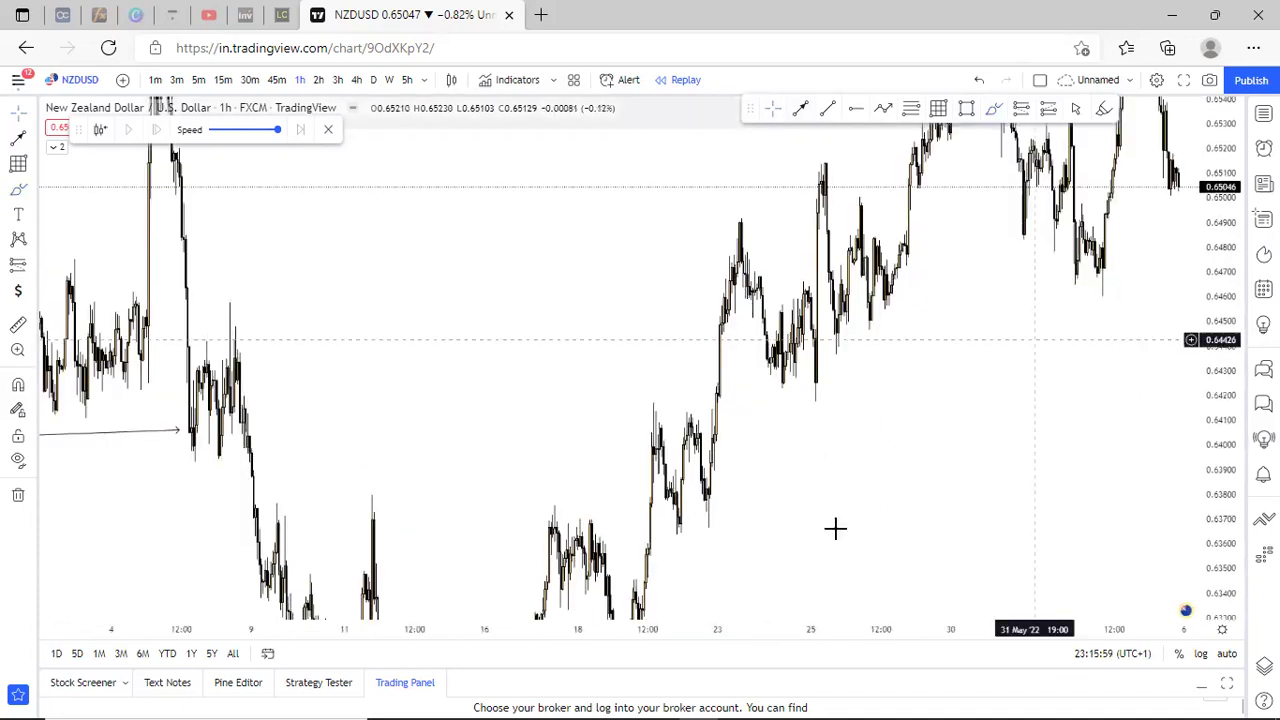
left_click_drag(957, 207, 964, 459)
scroll(804, 439, "down", 1)
scroll(850, 484, "down", 2)
left_click_drag(825, 472, 668, 435)
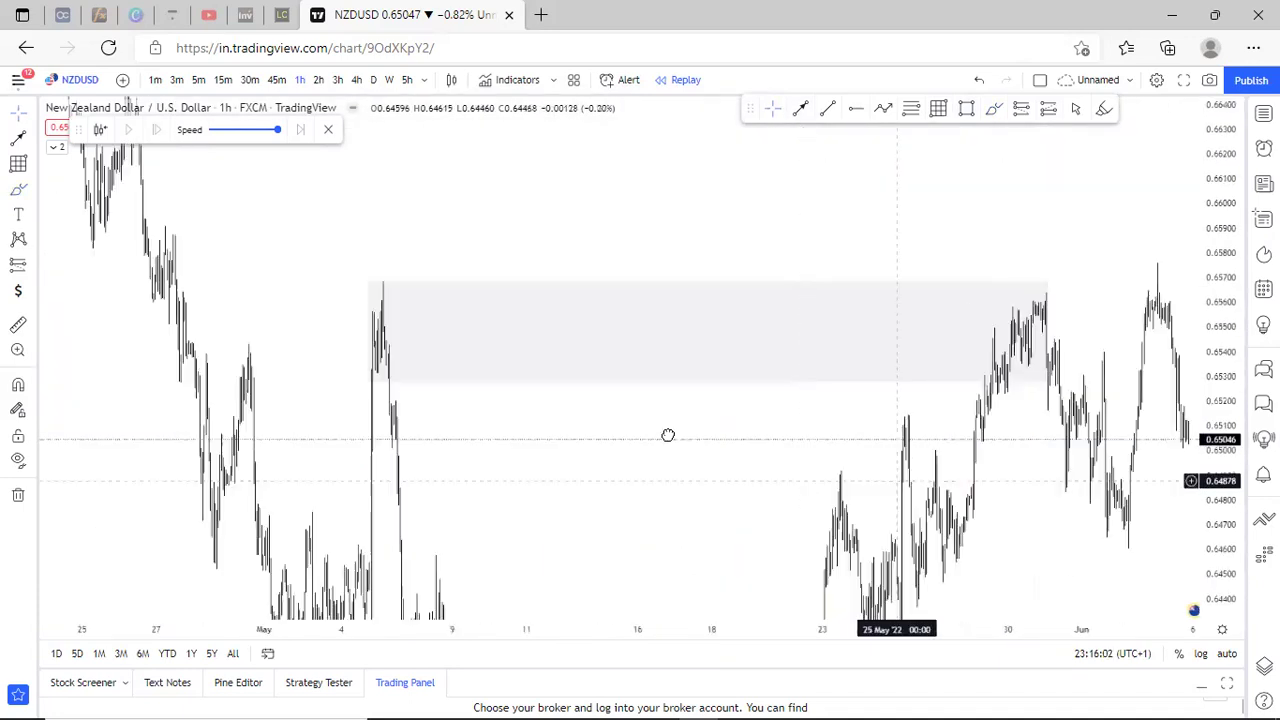
scroll(802, 314, "up", 3)
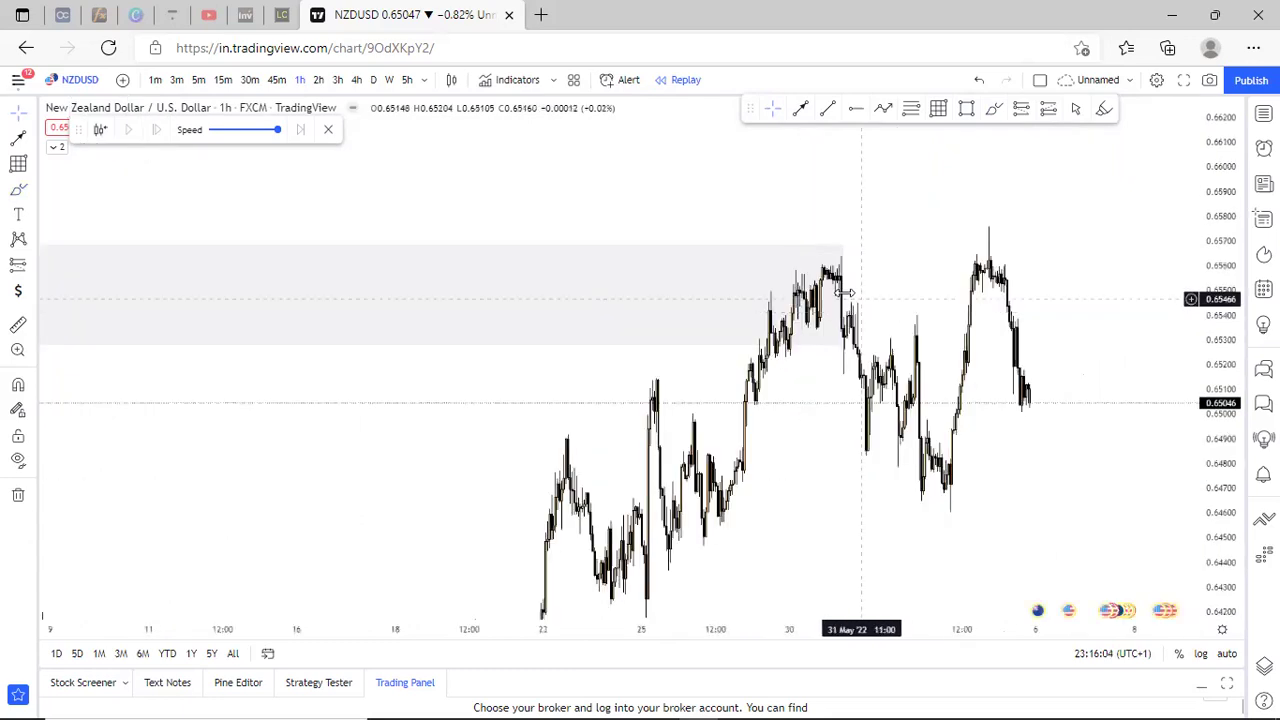
left_click_drag(845, 299, 876, 300)
left_click_drag(1050, 457, 1198, 464)
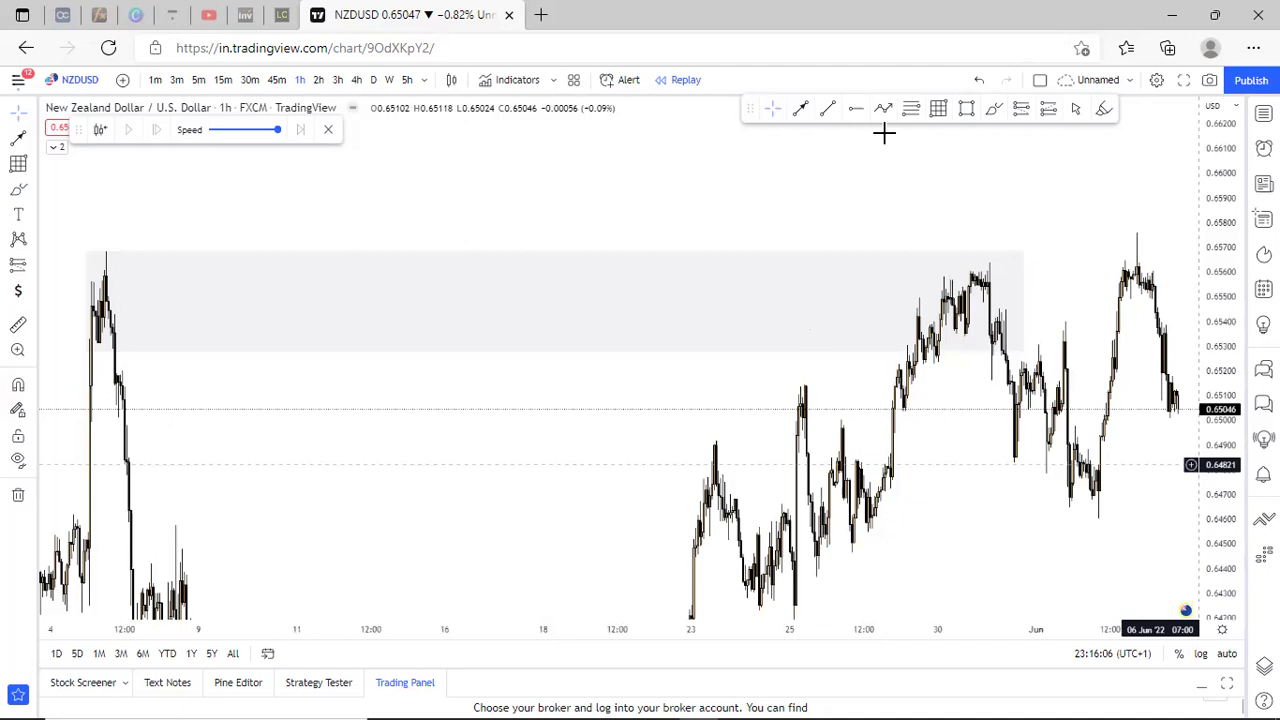
Draw two arrows marking the structure breaks into 31 May, at about 0.6534 and 0.6521.
scroll(818, 317, "up", 3)
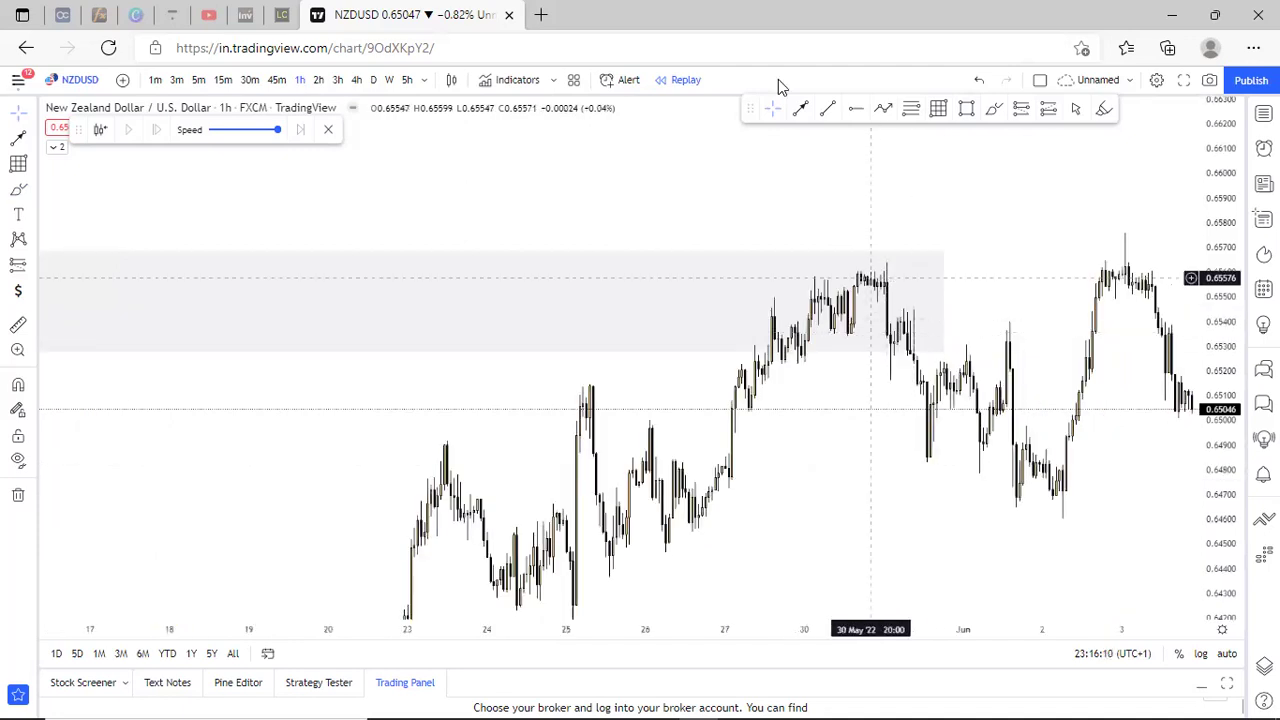
left_click(800, 110)
scroll(720, 337, "up", 1)
left_click(718, 337)
left_click(775, 336)
left_click(798, 112)
left_click(647, 367)
left_click(779, 368)
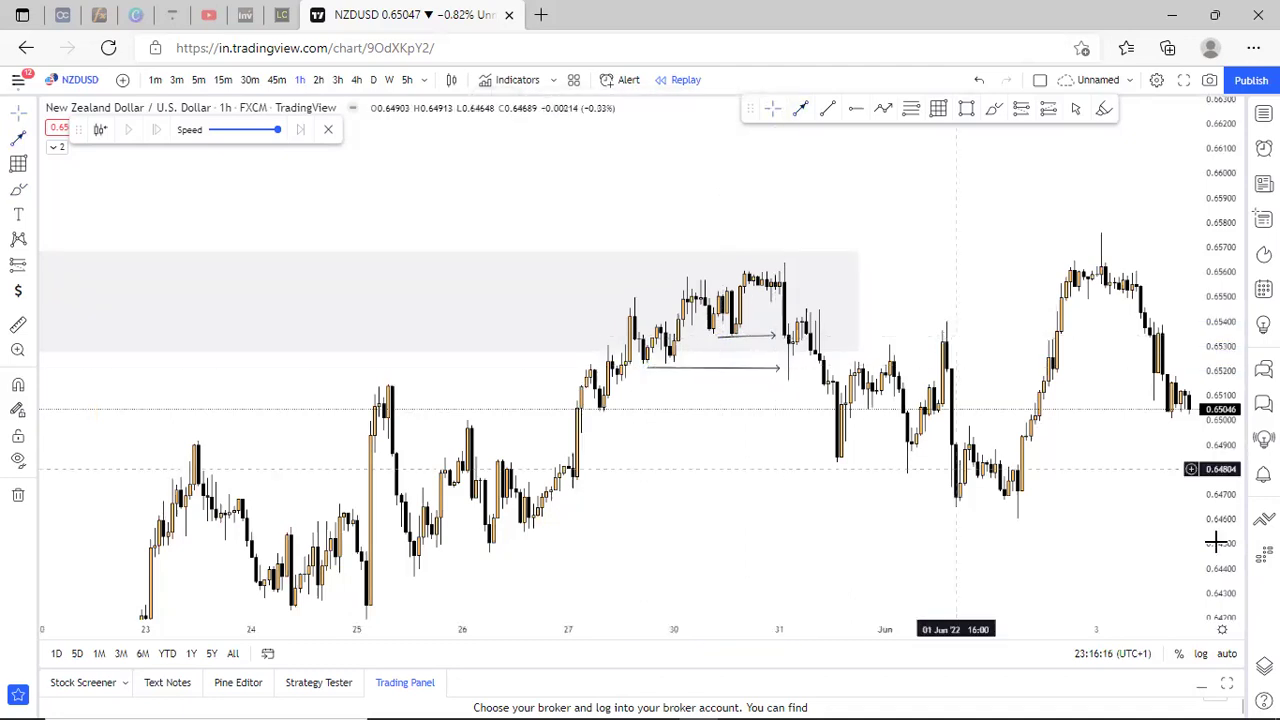
Draw a smaller supply rectangle from 30 May 21:00 around the 31 May high, spanning 0.65645 to 0.65502.
left_click_drag(1003, 412, 1007, 529)
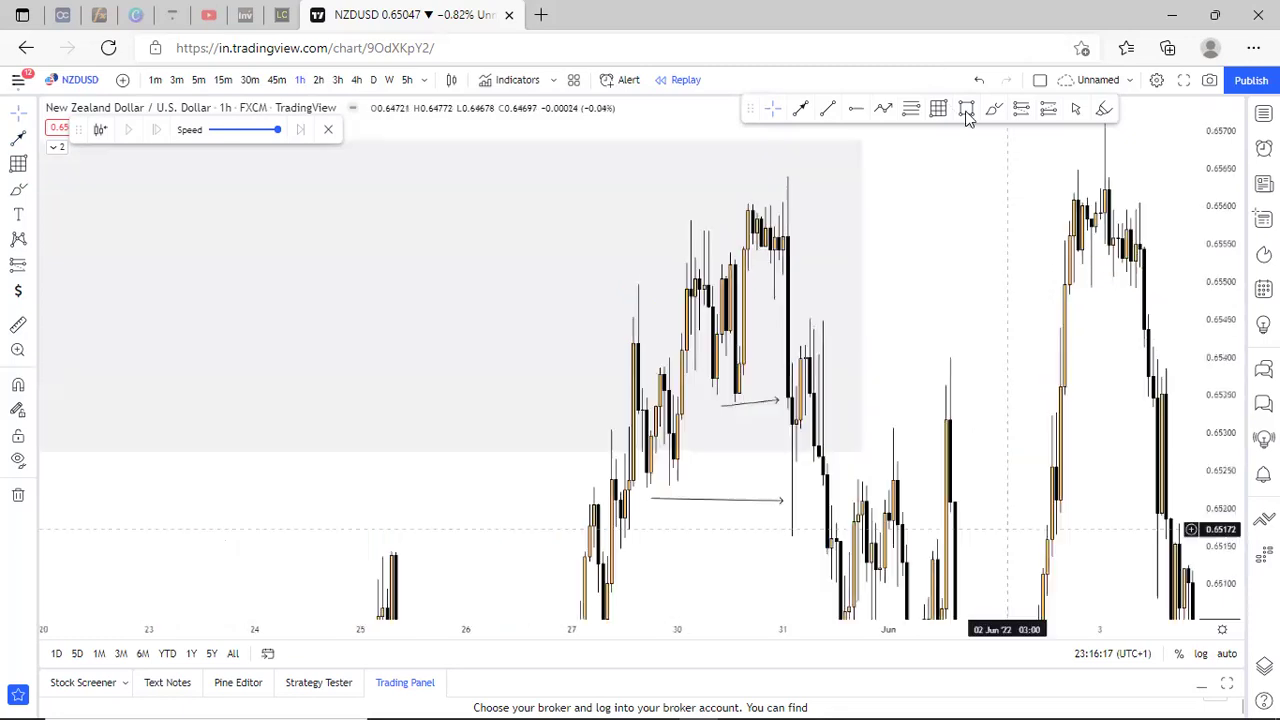
key("alt+shift+r")
left_click(765, 292)
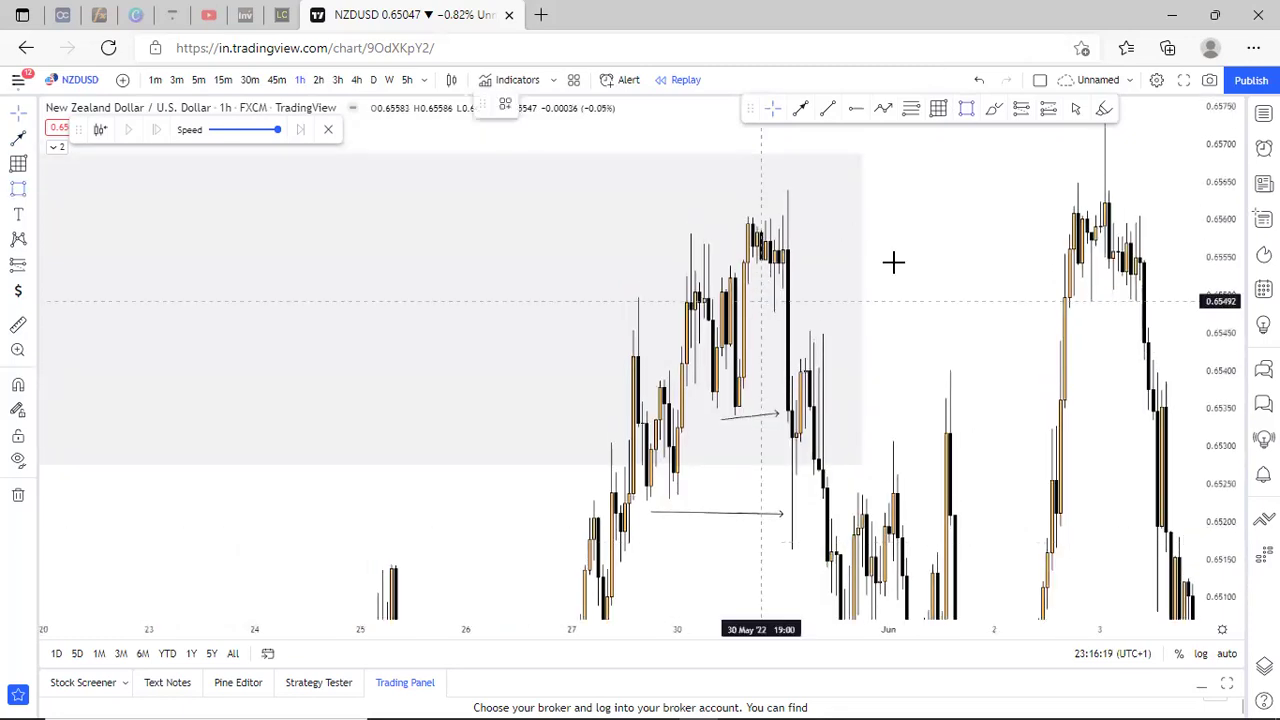
left_click(994, 189)
left_click_drag(702, 419, 778, 393)
Place a short position at 0.65504 with its stop at 0.65640, and shorten the smaller supply zone to end level with the large one.
scroll(778, 393, "up", 1)
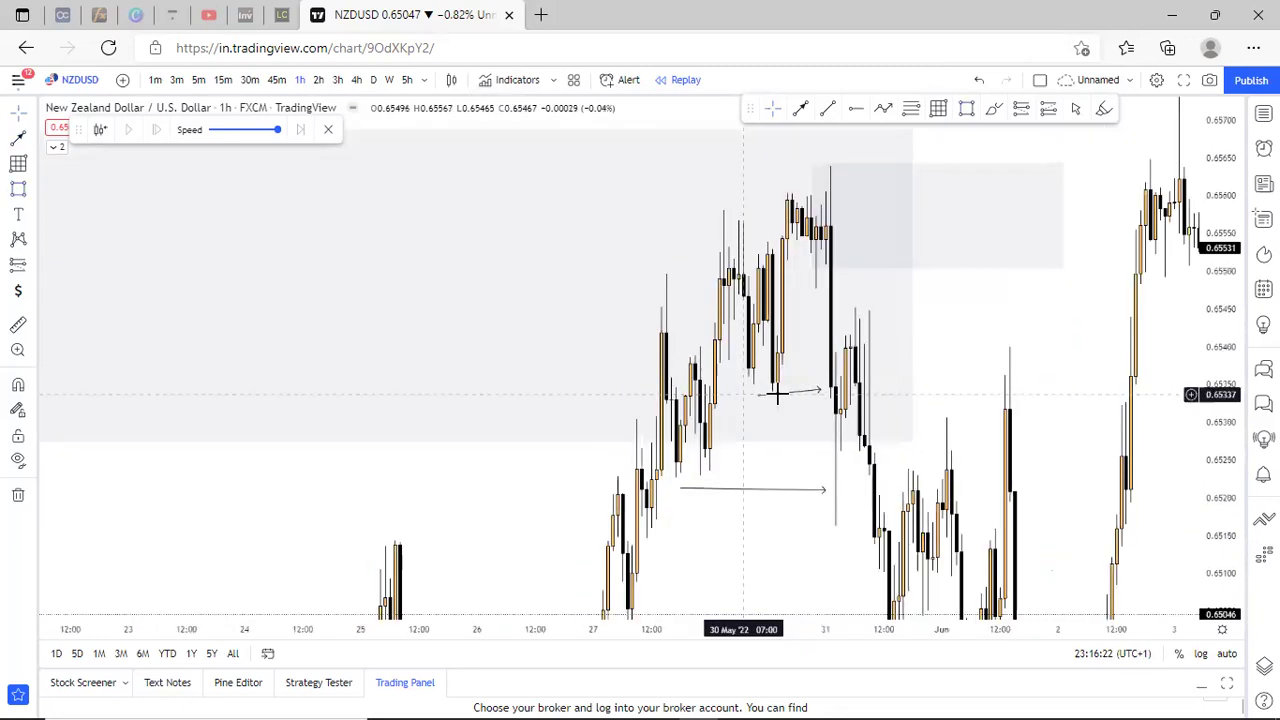
scroll(594, 266, "up", 2)
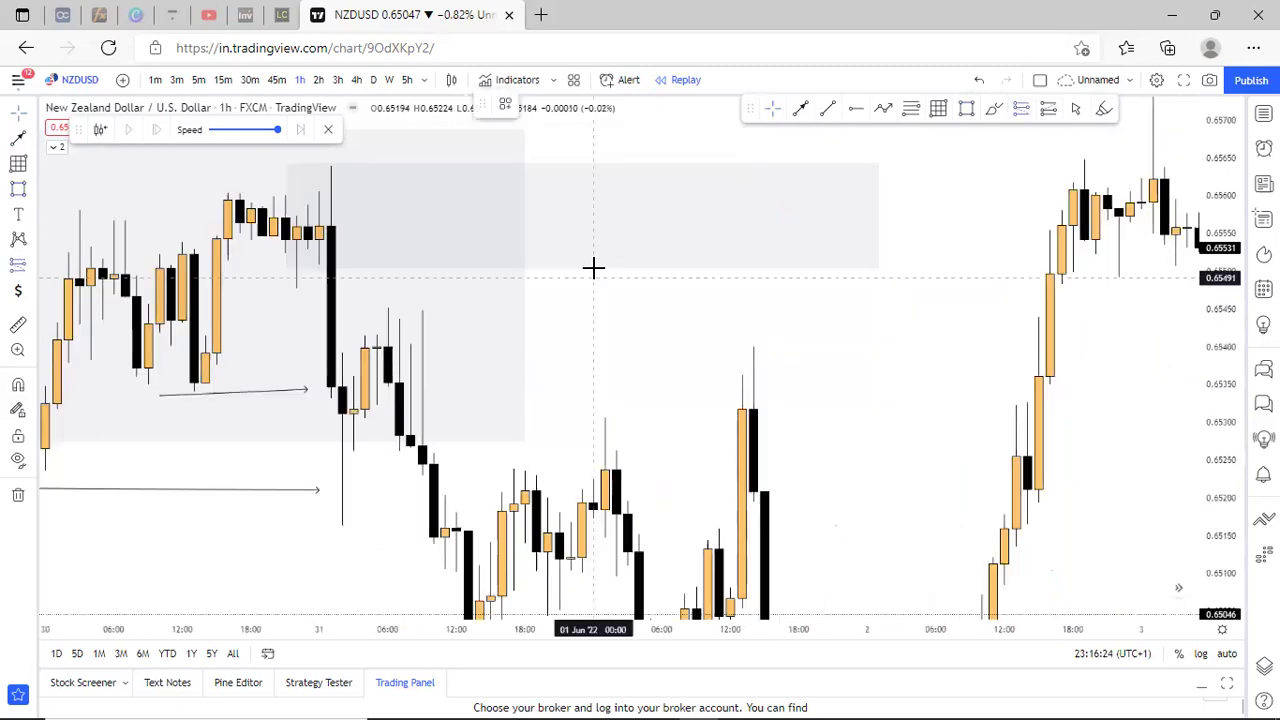
left_click(593, 268)
left_click_drag(597, 209, 611, 283)
left_click_drag(607, 168, 611, 238)
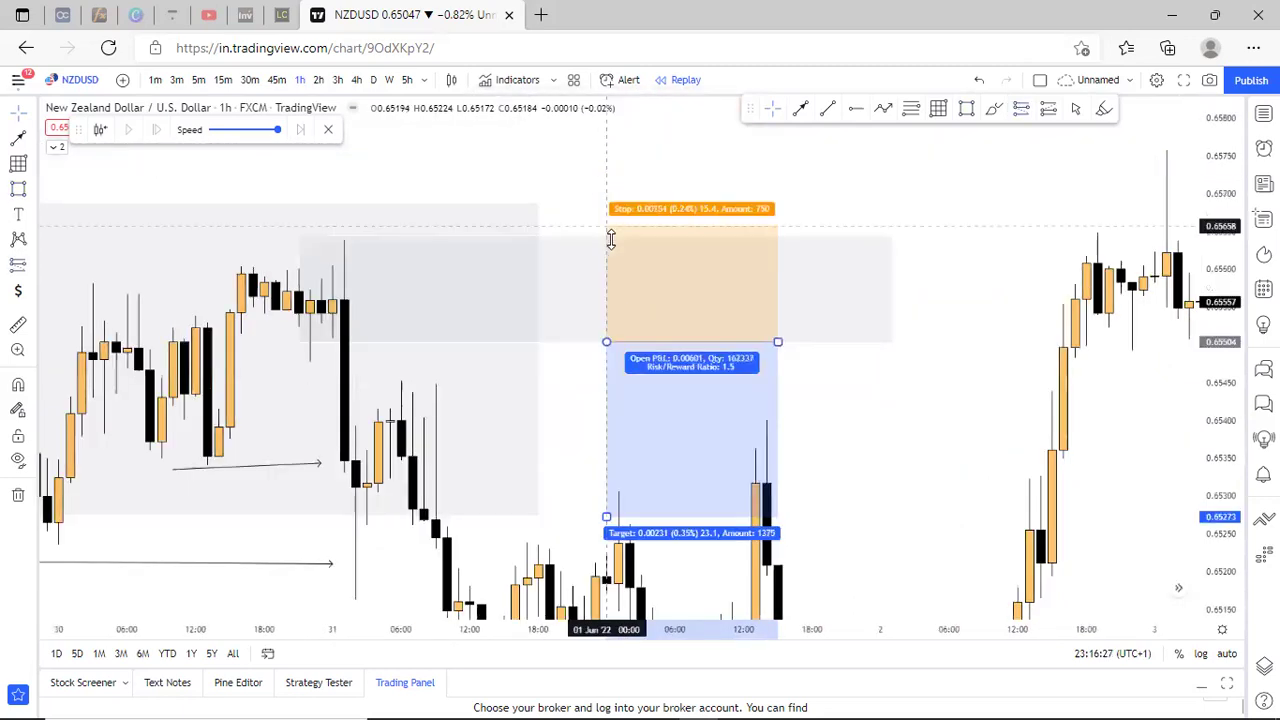
left_click(887, 288)
left_click_drag(892, 290, 663, 289)
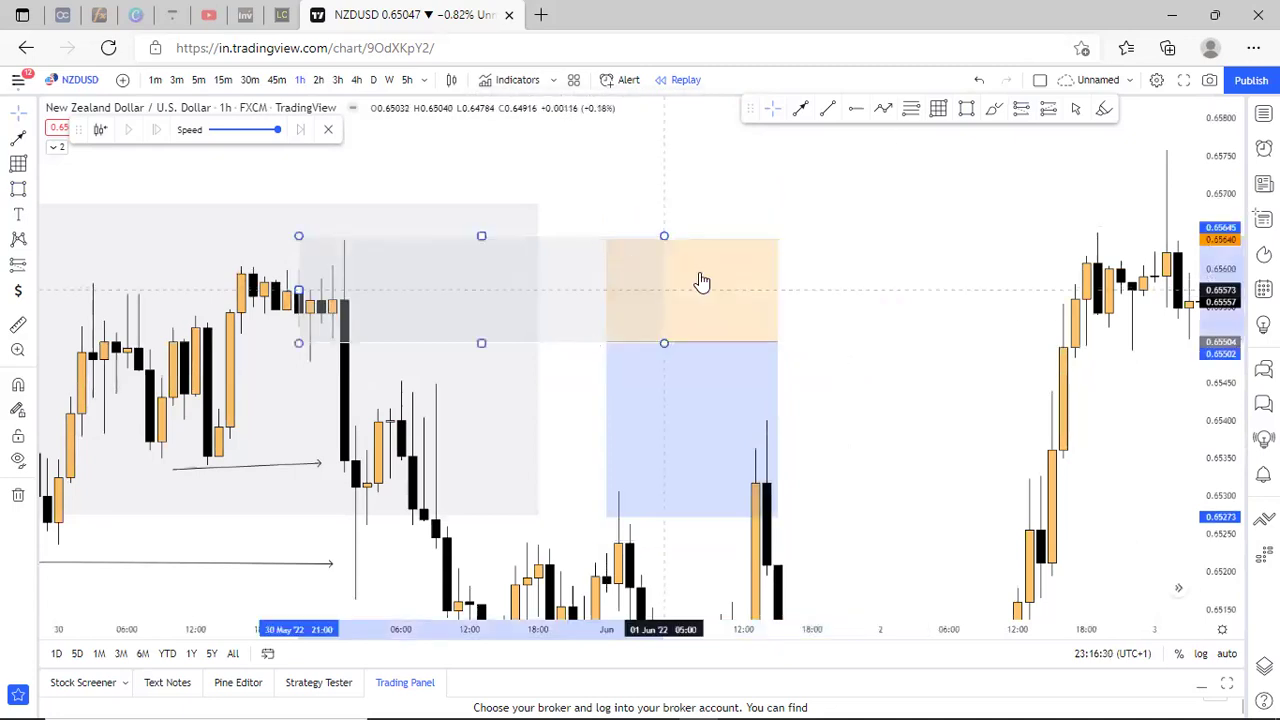
Set the short position's target to 0.64800.
left_click_drag(812, 322, 875, 216)
left_click_drag(810, 250, 810, 606)
scroll(766, 394, "down", 4)
scroll(1101, 557, "down", 5)
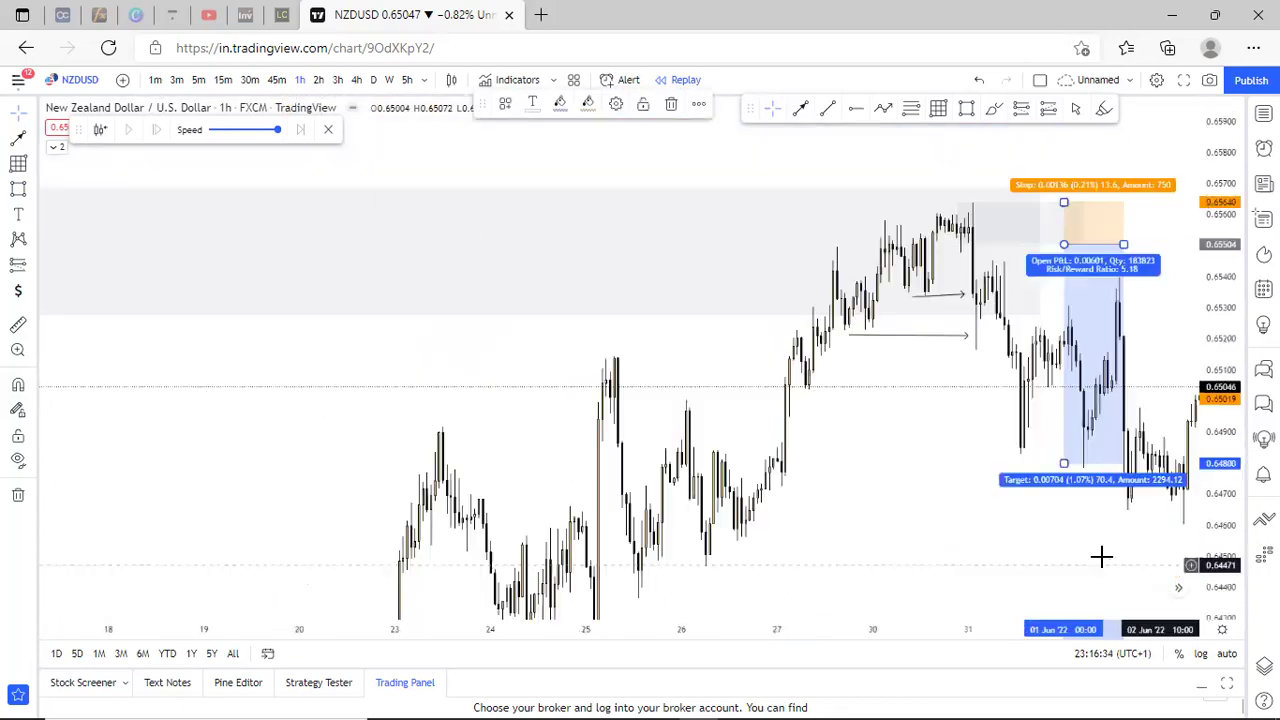
Draw a horizontal trend line at about 0.64871 from 26 May 23:00 to 1 June 15:00.
left_click_drag(832, 358, 724, 243)
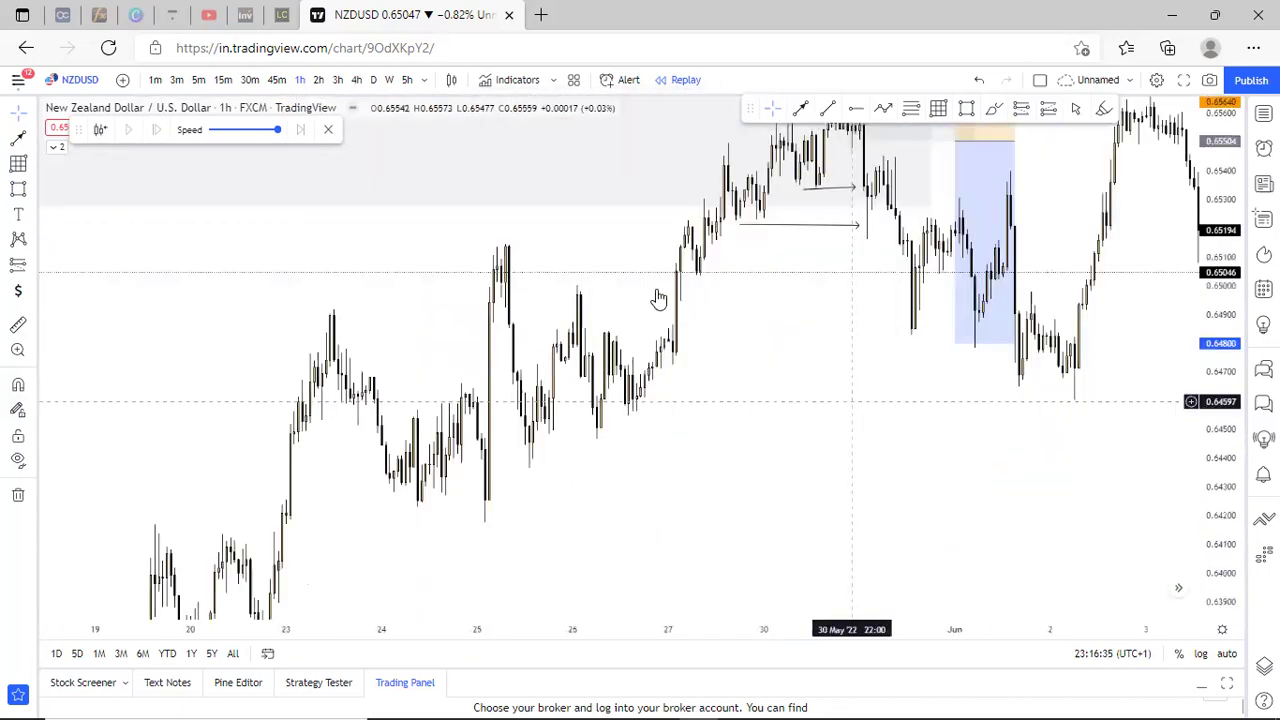
left_click_drag(657, 300, 638, 252)
left_click(645, 275)
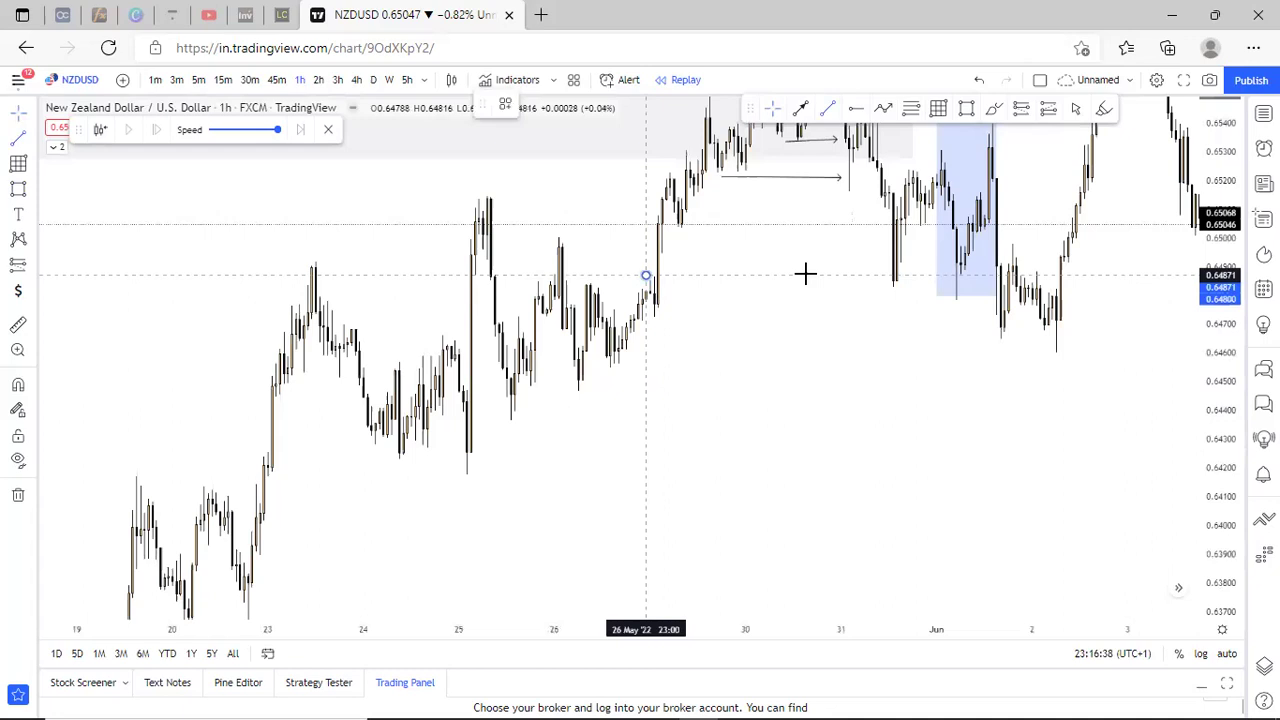
left_click(997, 276)
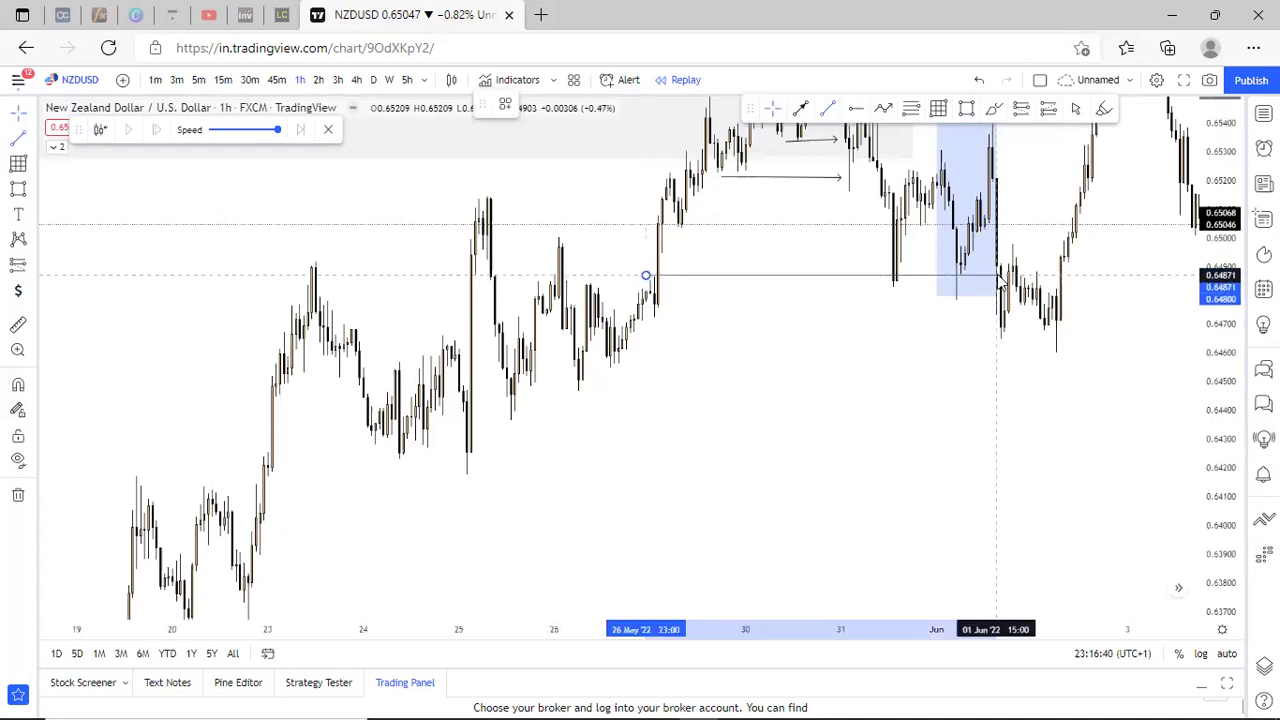
Extend the short position's start back to 31 May 06:00, with its entry at 0.65502.
left_click_drag(887, 465, 886, 470)
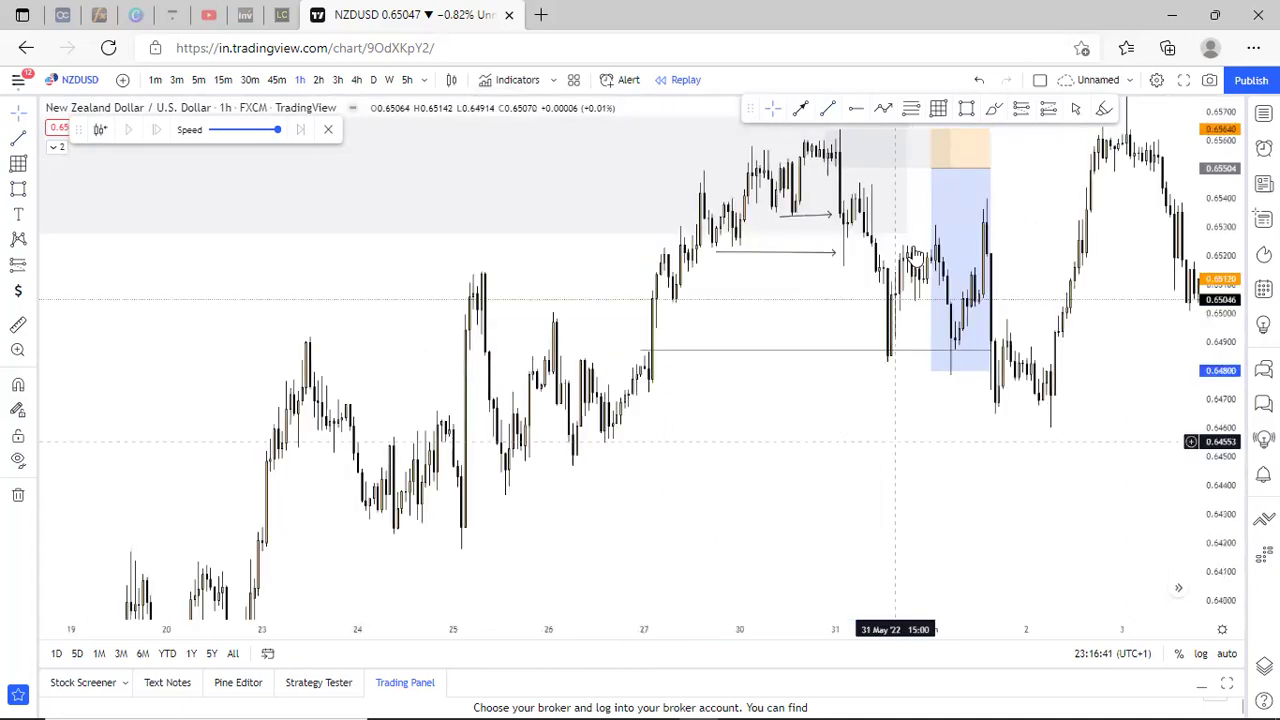
left_click(930, 210)
left_click_drag(923, 197, 851, 201)
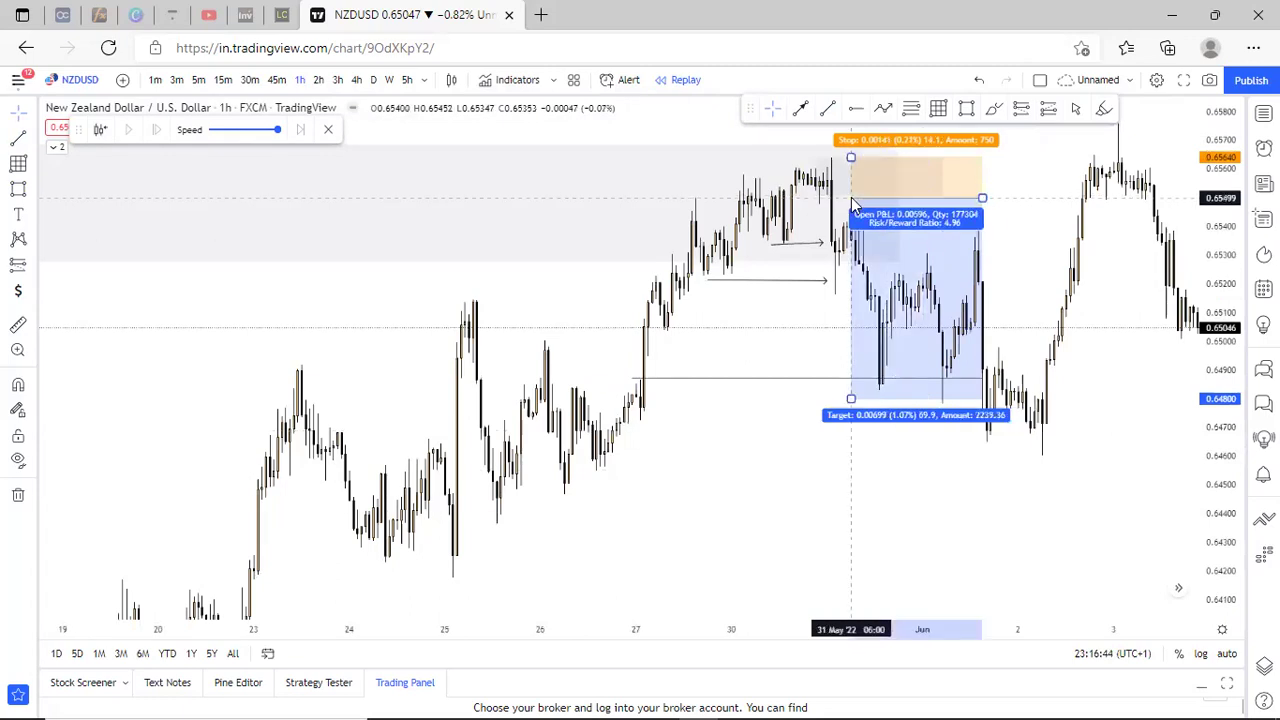
left_click(786, 355)
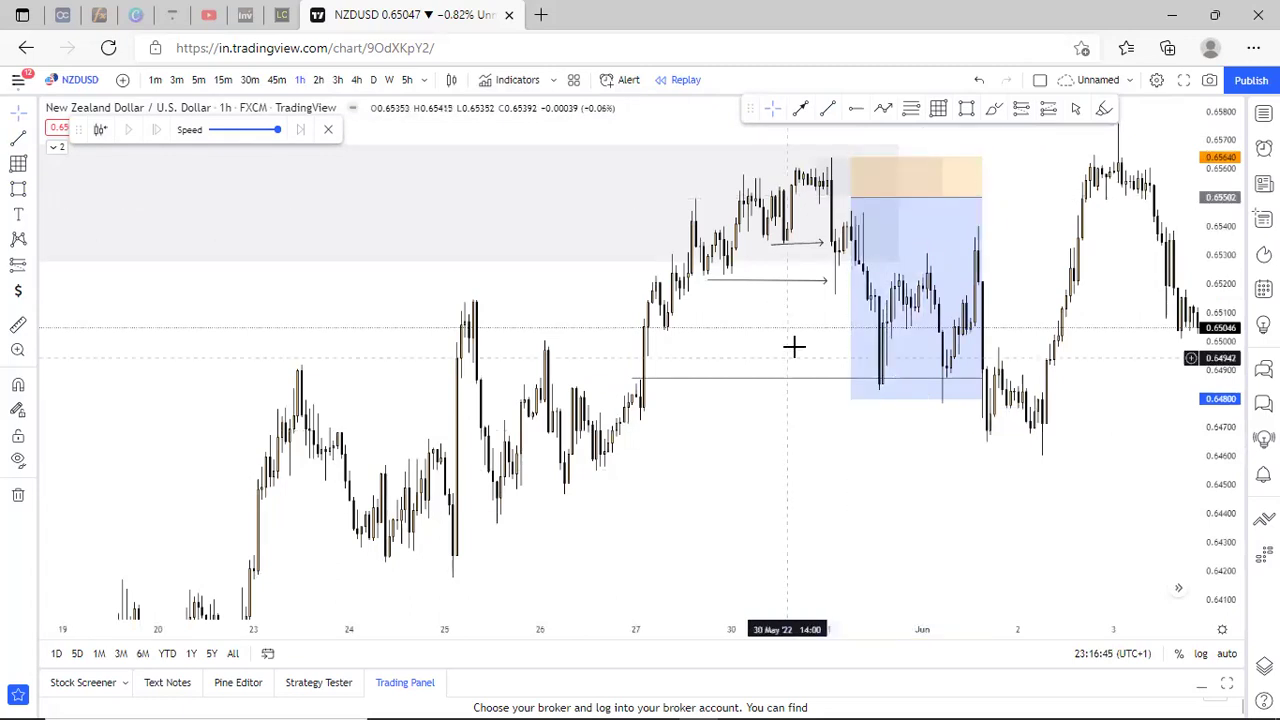
Draw a rising trend line under the lows from 25 May 02:00 at 0.64182 to 27 May 08:00 at 0.64715.
scroll(698, 468, "down", 3)
key("alt+t")
left_click(651, 521)
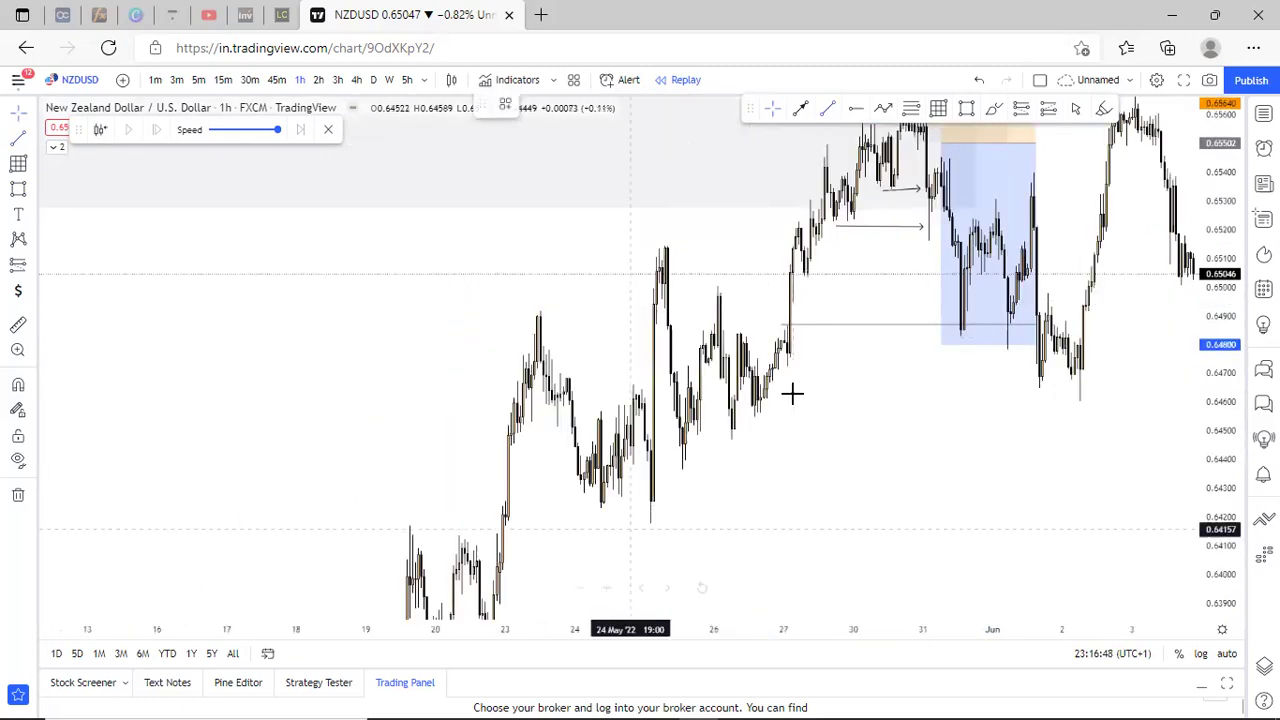
left_click(807, 370)
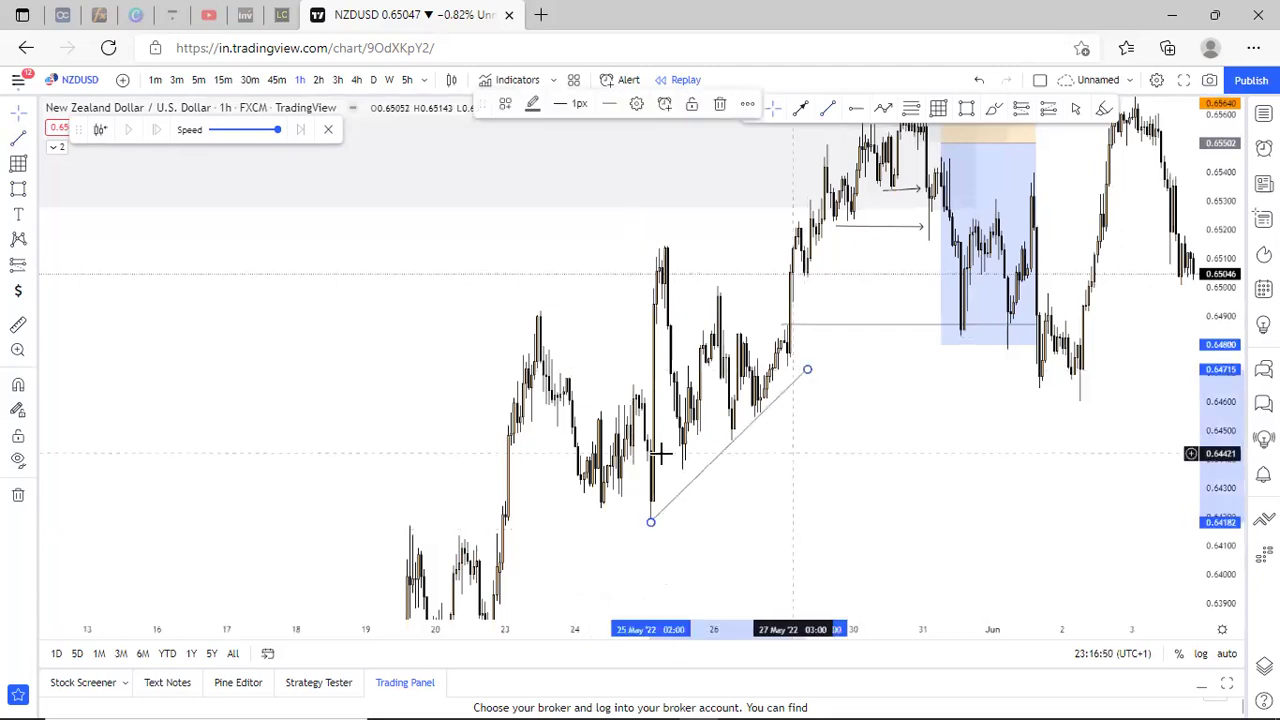
Extend the short position's target down to 0.63850.
scroll(594, 437, "up", 3)
scroll(1195, 345, "down", 3)
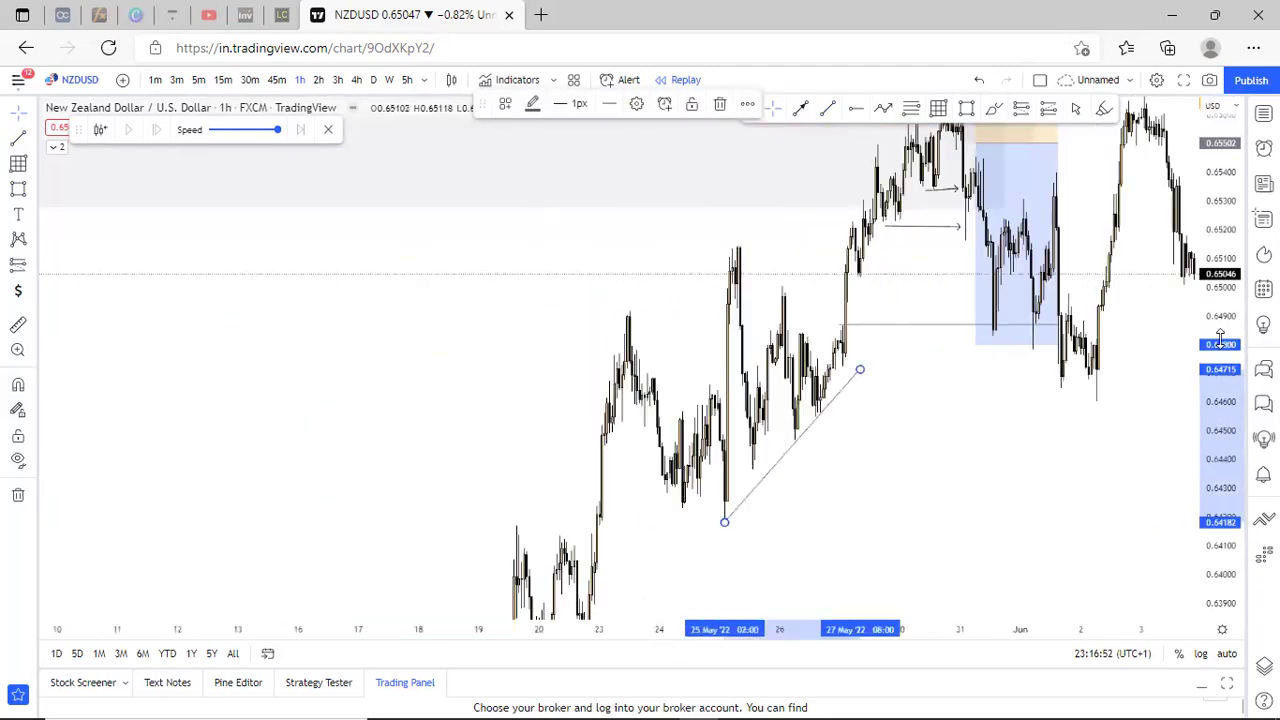
left_click_drag(1038, 535, 1007, 482)
left_click_drag(1008, 432, 1000, 400)
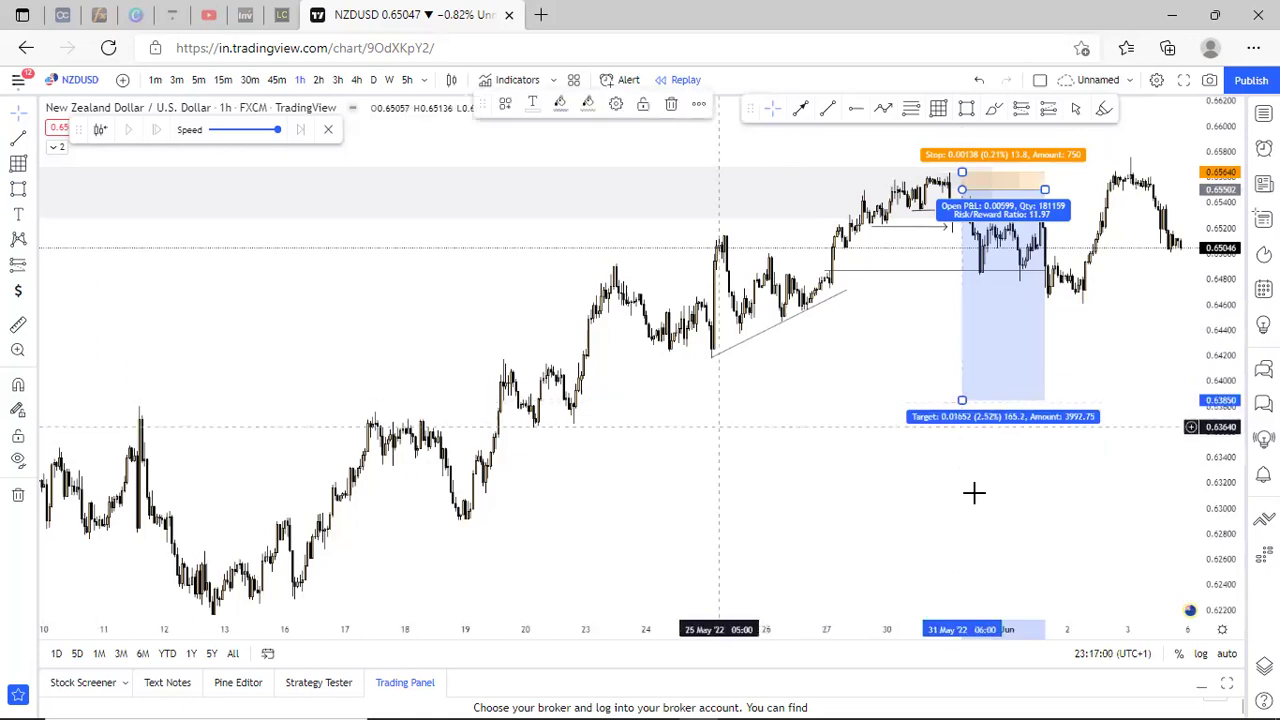
left_click_drag(965, 477, 973, 566)
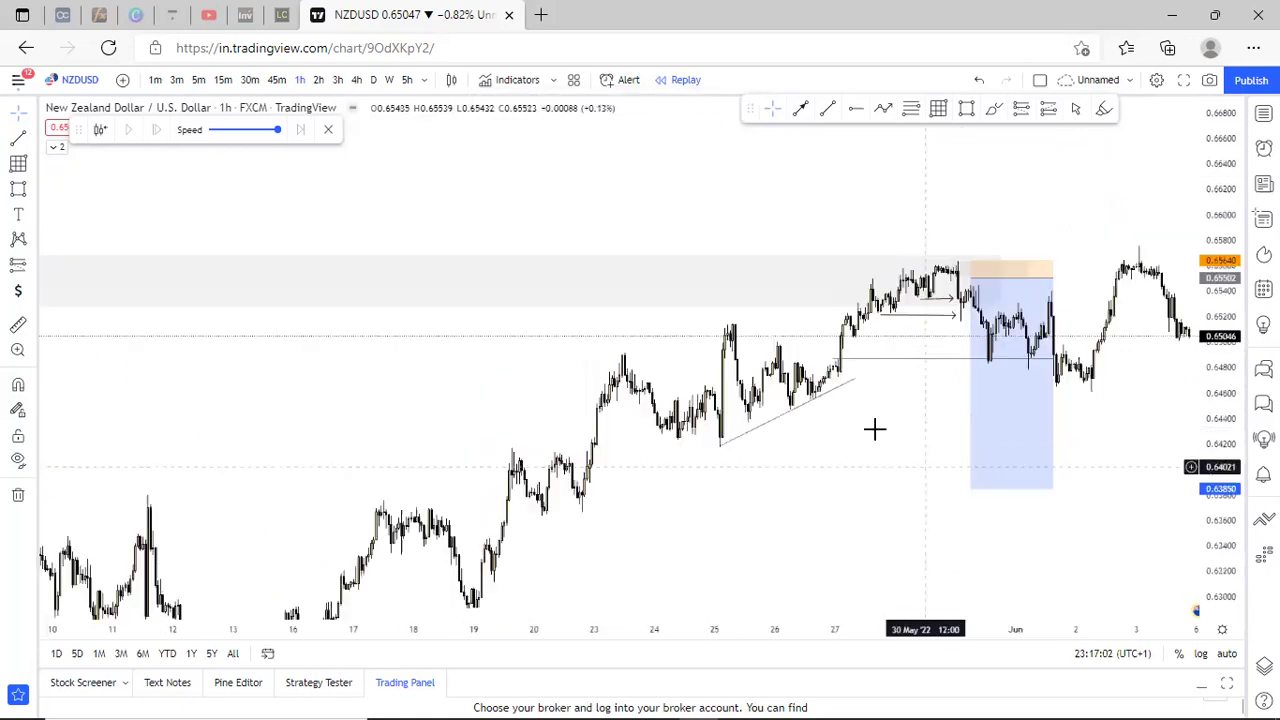
Examine the price action around the supply zones, structure-break arrows and short position between 27 May and 3 June.
scroll(1189, 590, "up", 2)
scroll(1062, 426, "up", 1)
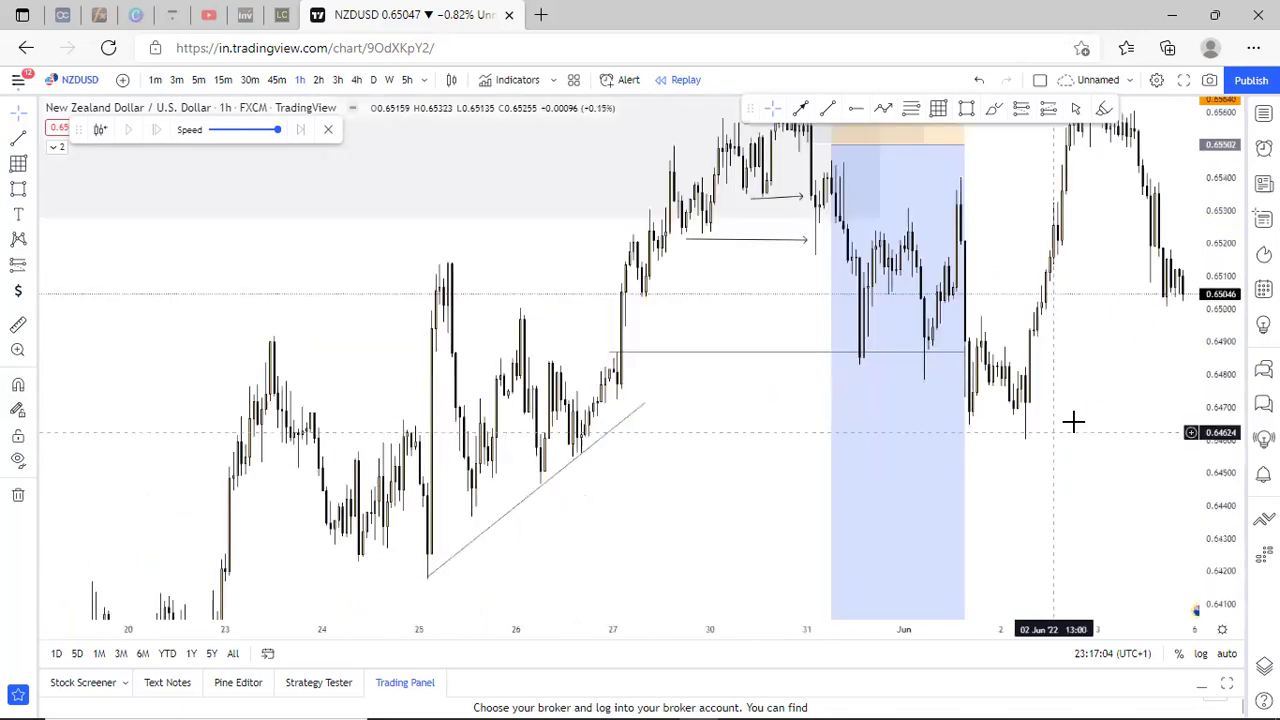
scroll(1157, 530, "up", 1)
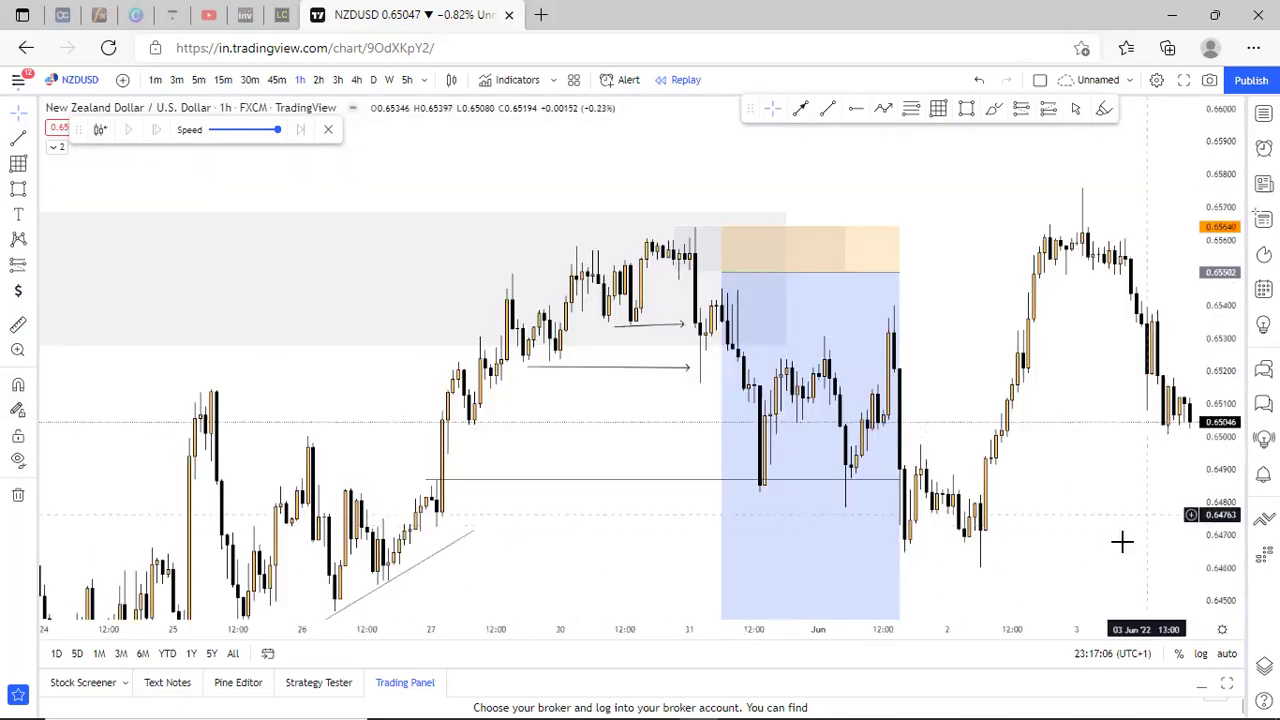
scroll(1118, 406, "down", 1)
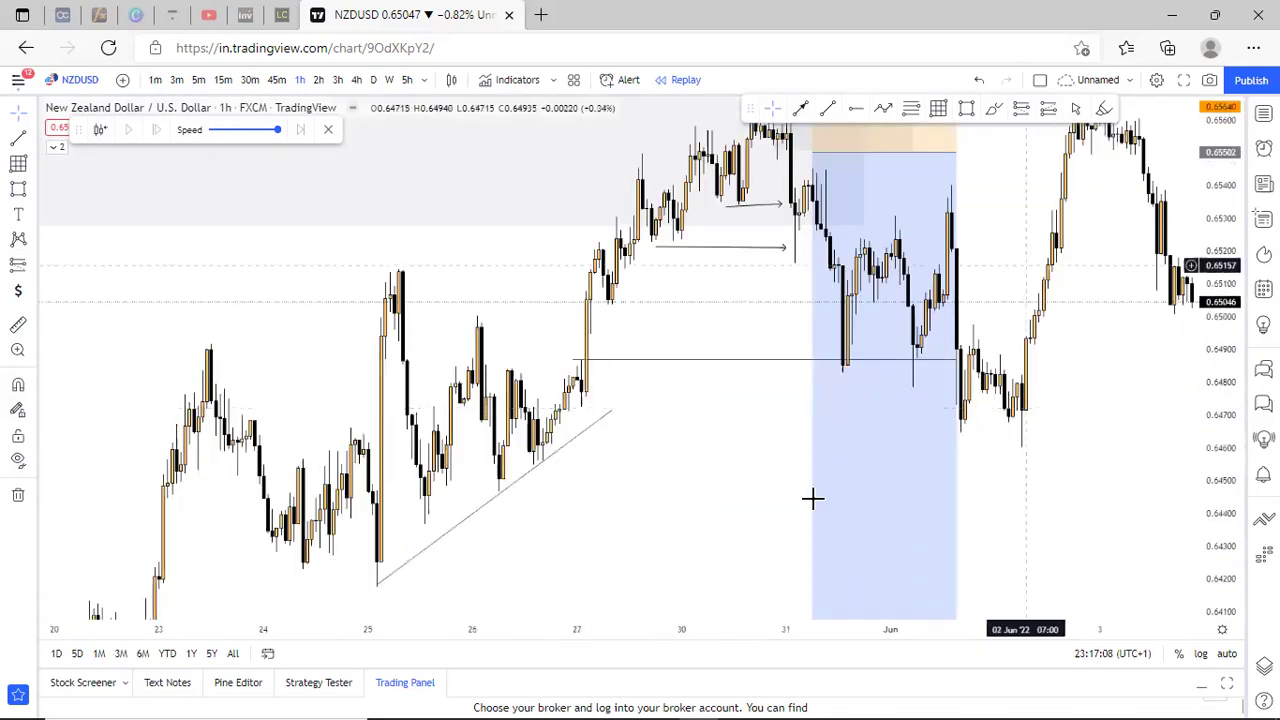
left_click_drag(700, 466, 812, 392)
scroll(815, 392, "up", 1)
left_click(763, 538)
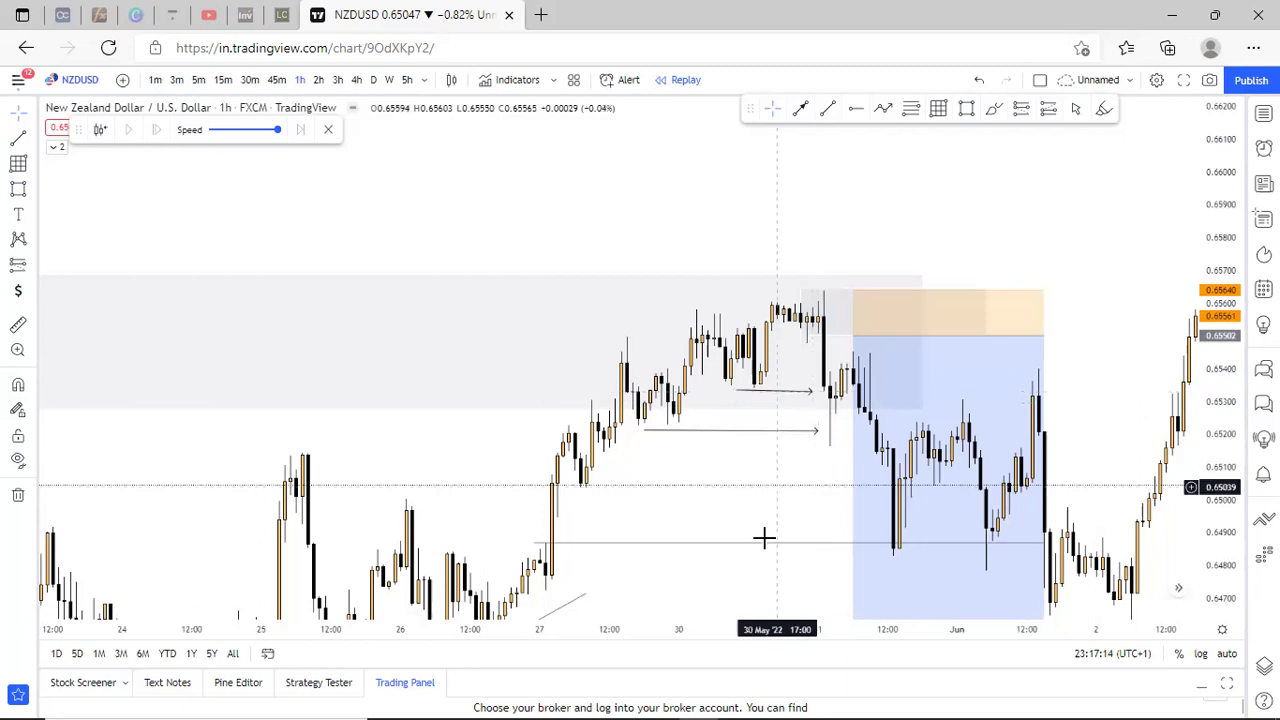
scroll(790, 470, "up", 2)
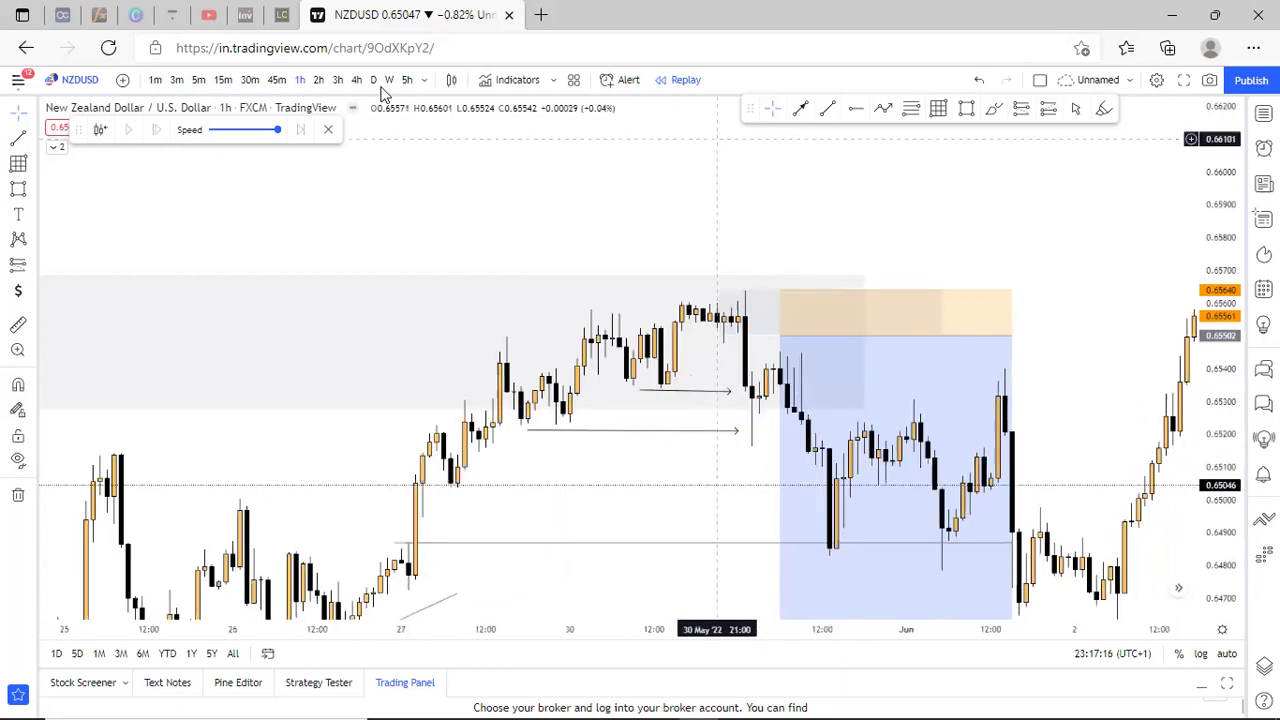
Restart the bar replay at the 31 May 04:00 candle, just before the short position begins.
left_click(100, 130)
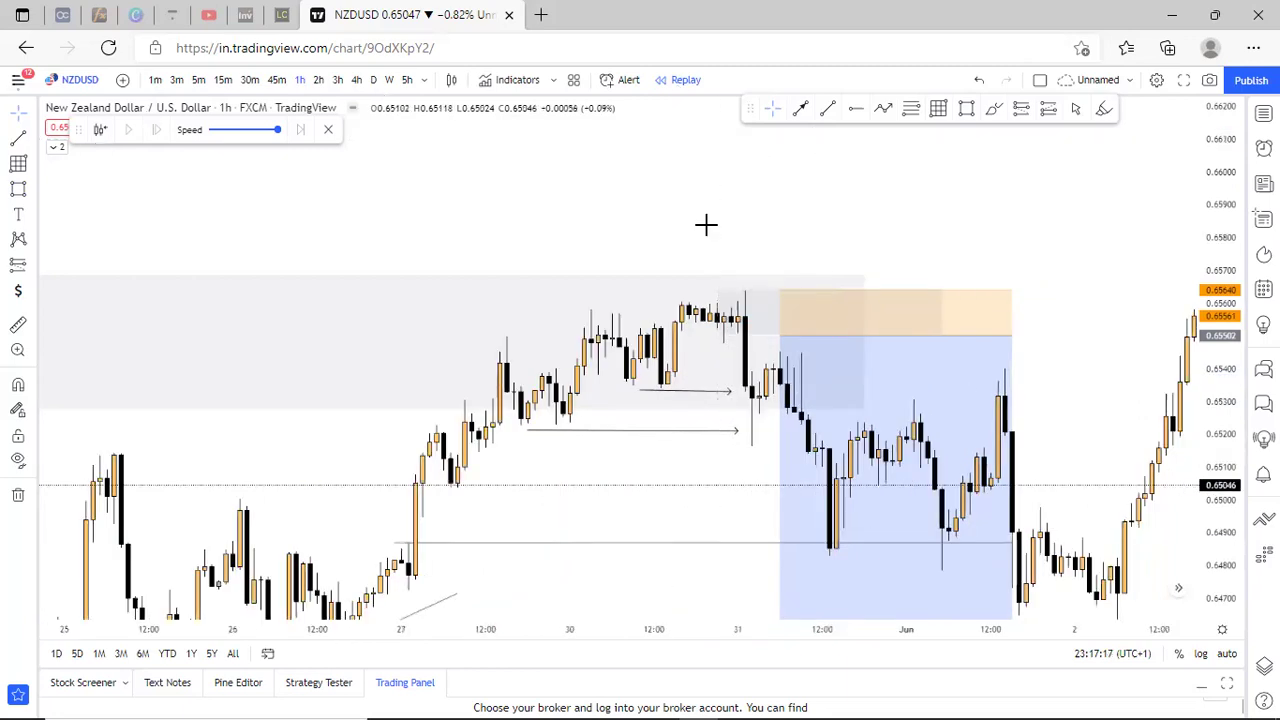
left_click(780, 333)
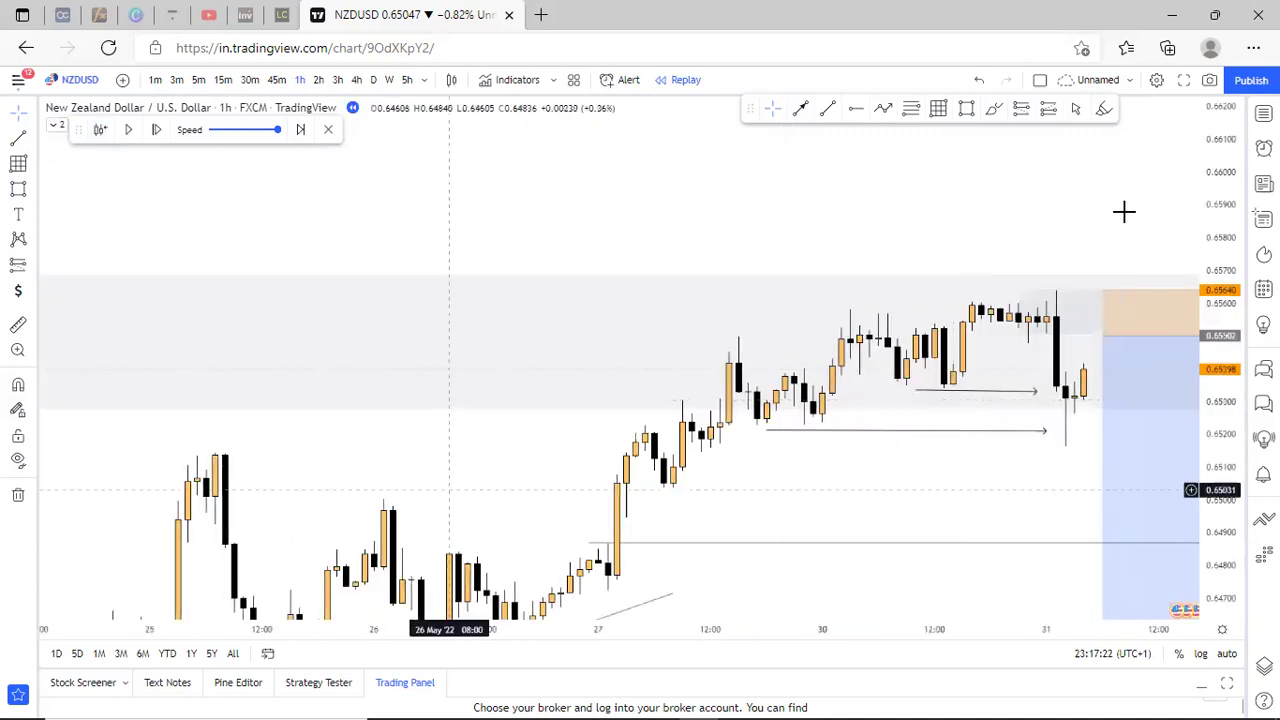
scroll(768, 283, "down", 5)
Shorten the large supply zone so that it ends at 30 May 01:00.
left_click_drag(830, 341, 749, 357)
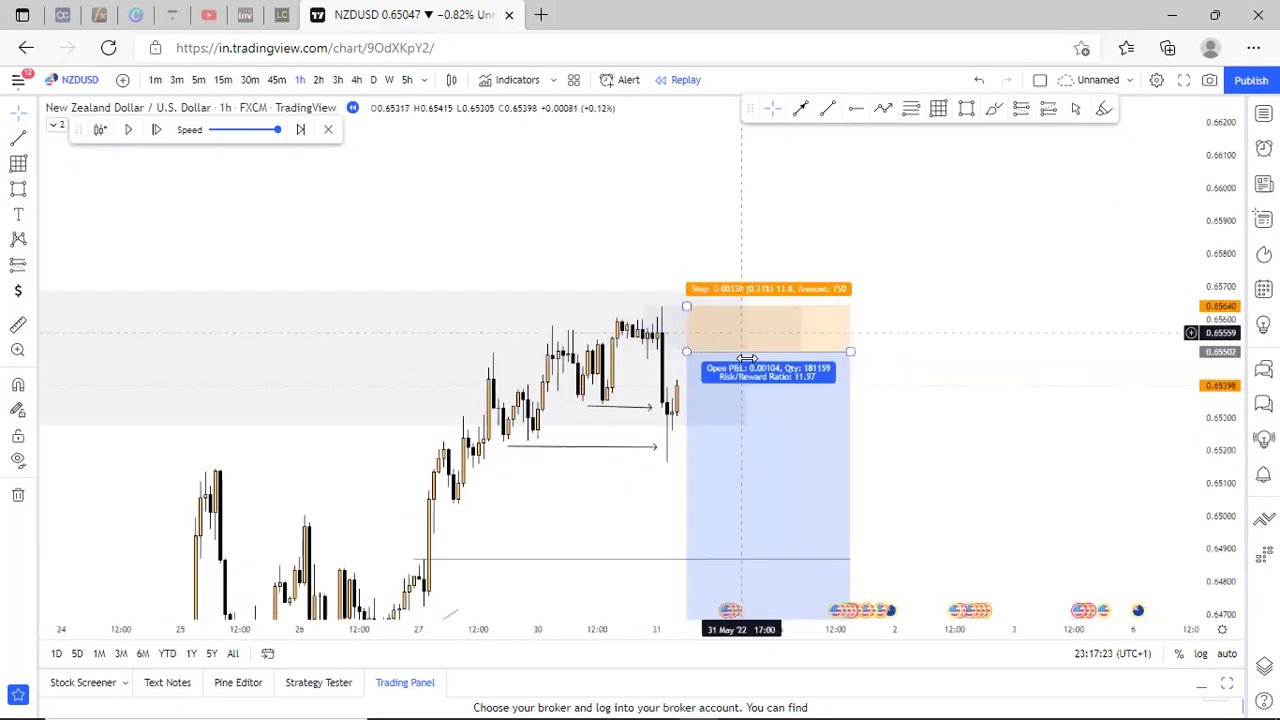
left_click_drag(652, 357, 552, 359)
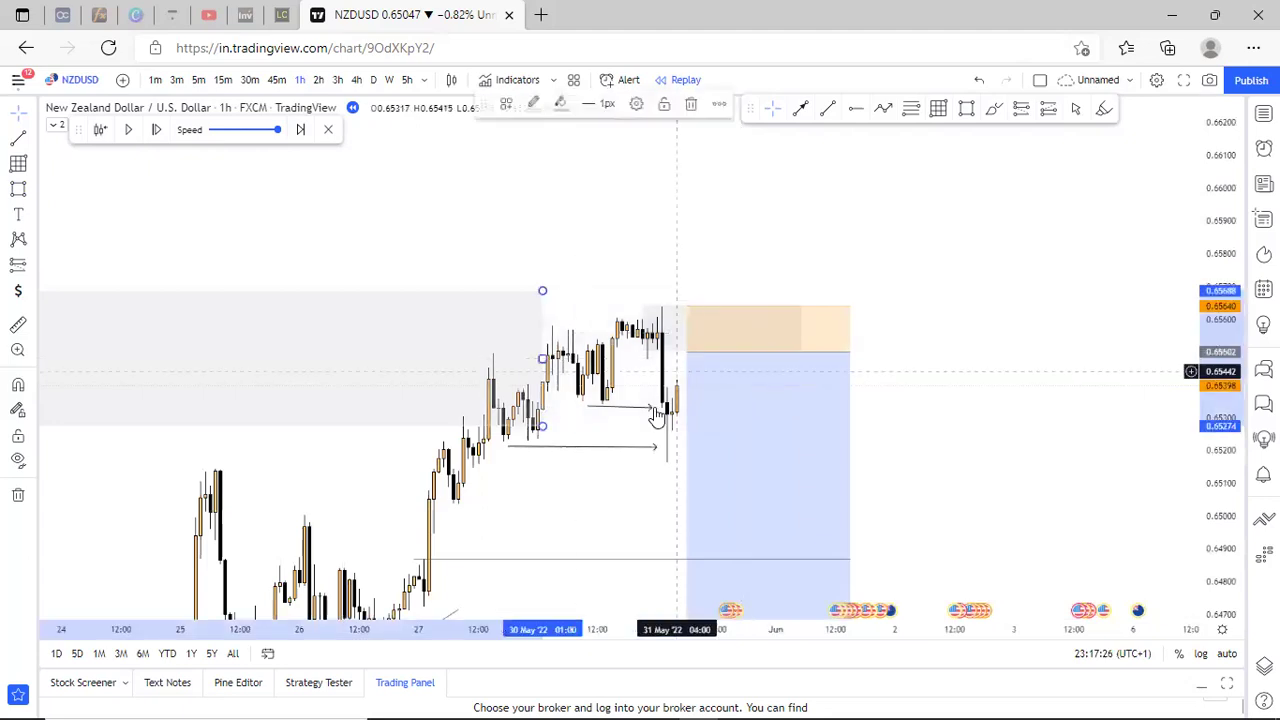
left_click(656, 408)
left_click(679, 362)
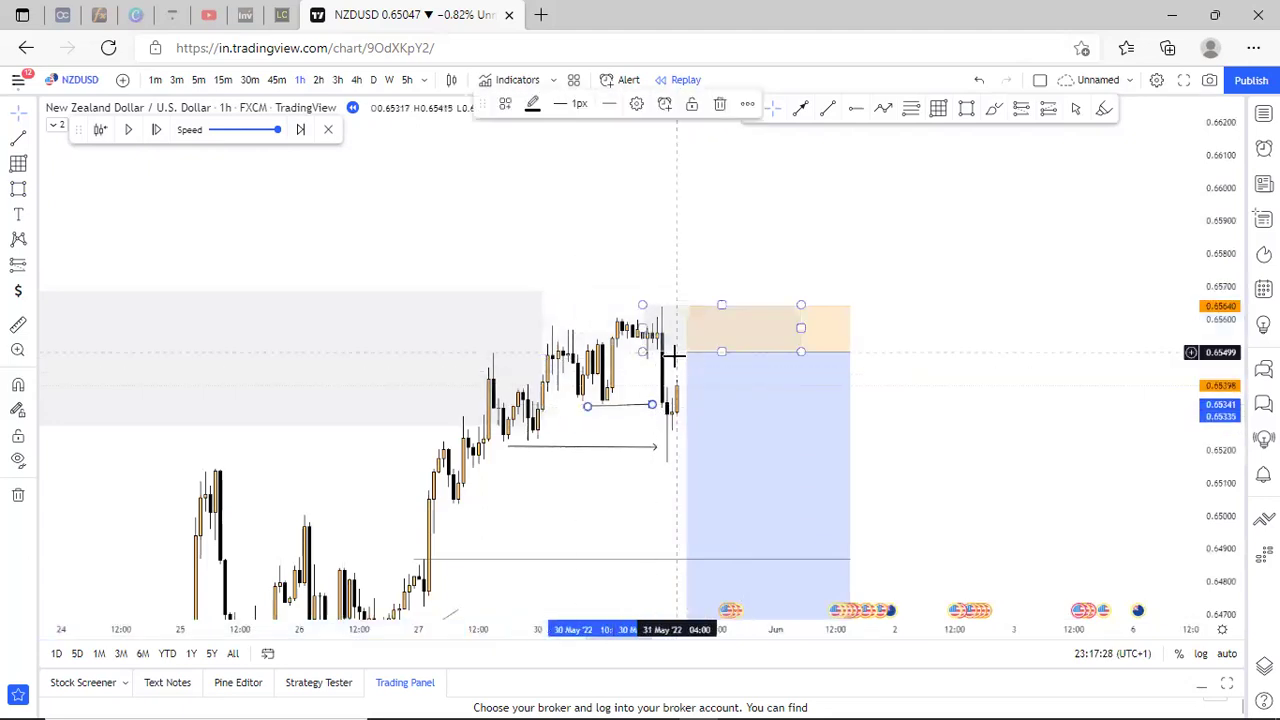
left_click(722, 335)
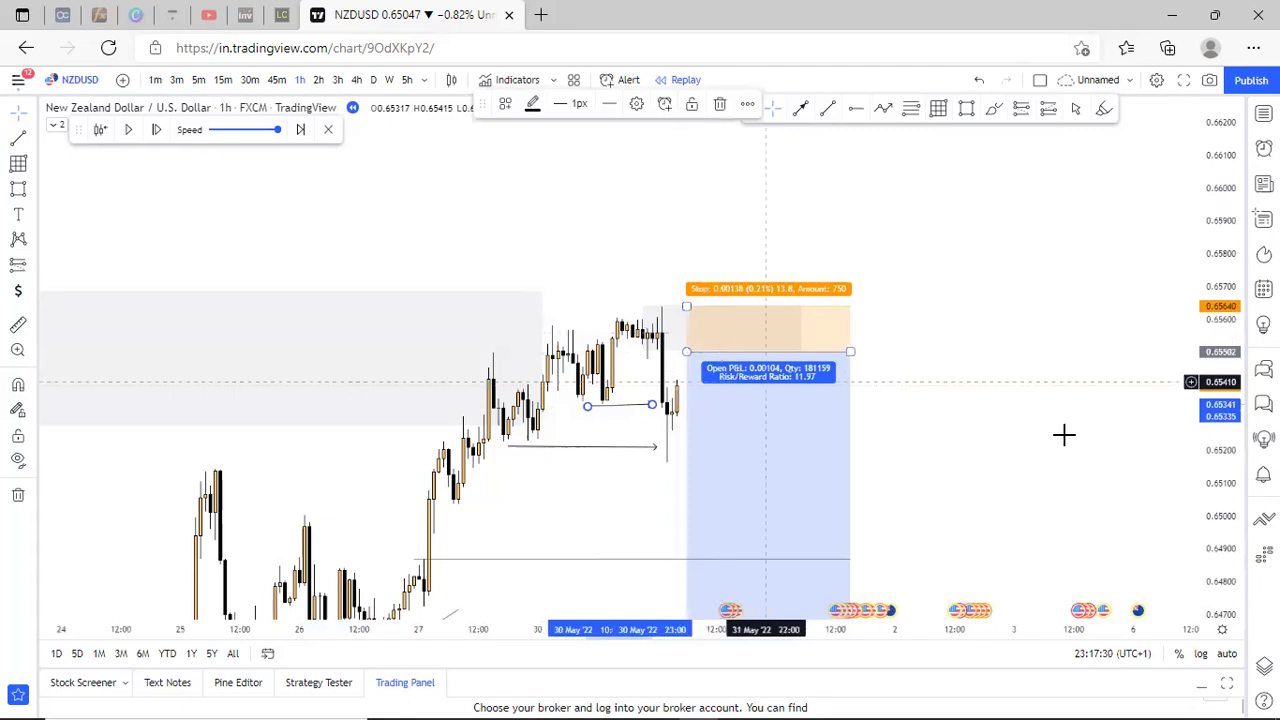
Play the replay forward through 31 May and pause it after price has reached the horizontal line near 0.6487.
left_click_drag(1061, 362, 1045, 263)
scroll(1045, 263, "down", 4)
left_click_drag(817, 303, 802, 244)
scroll(802, 244, "up", 4)
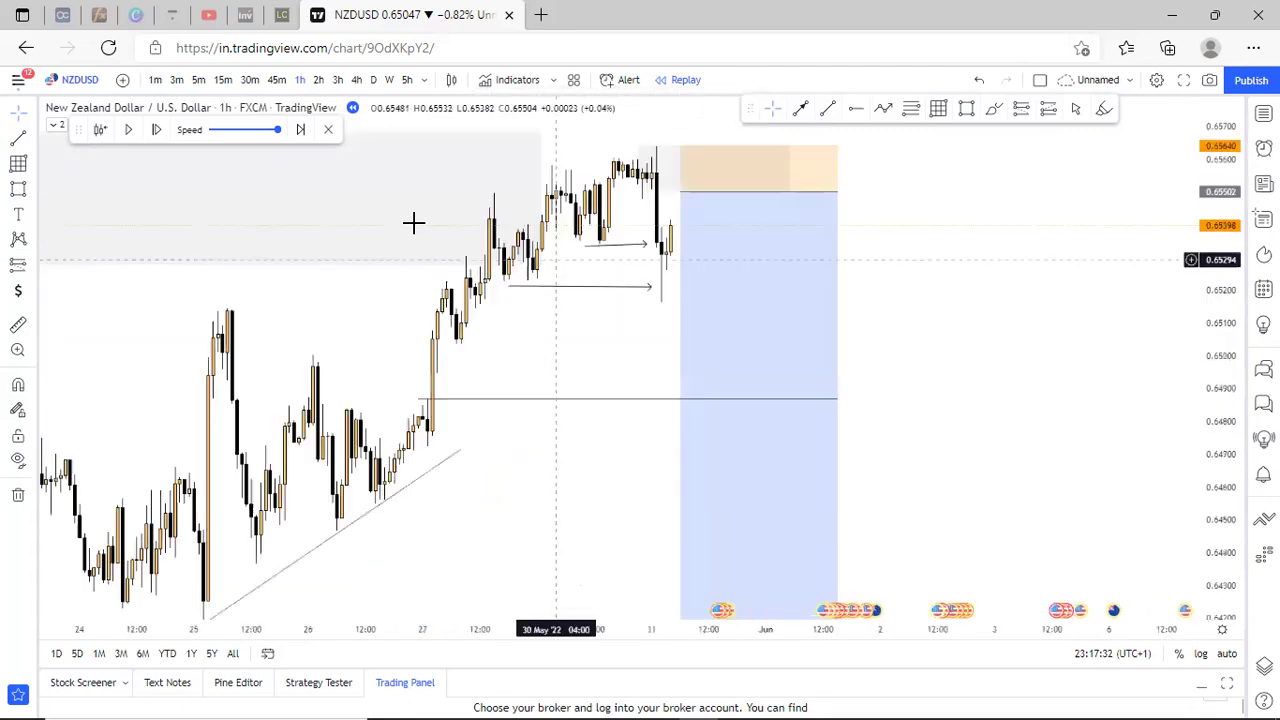
left_click(130, 130)
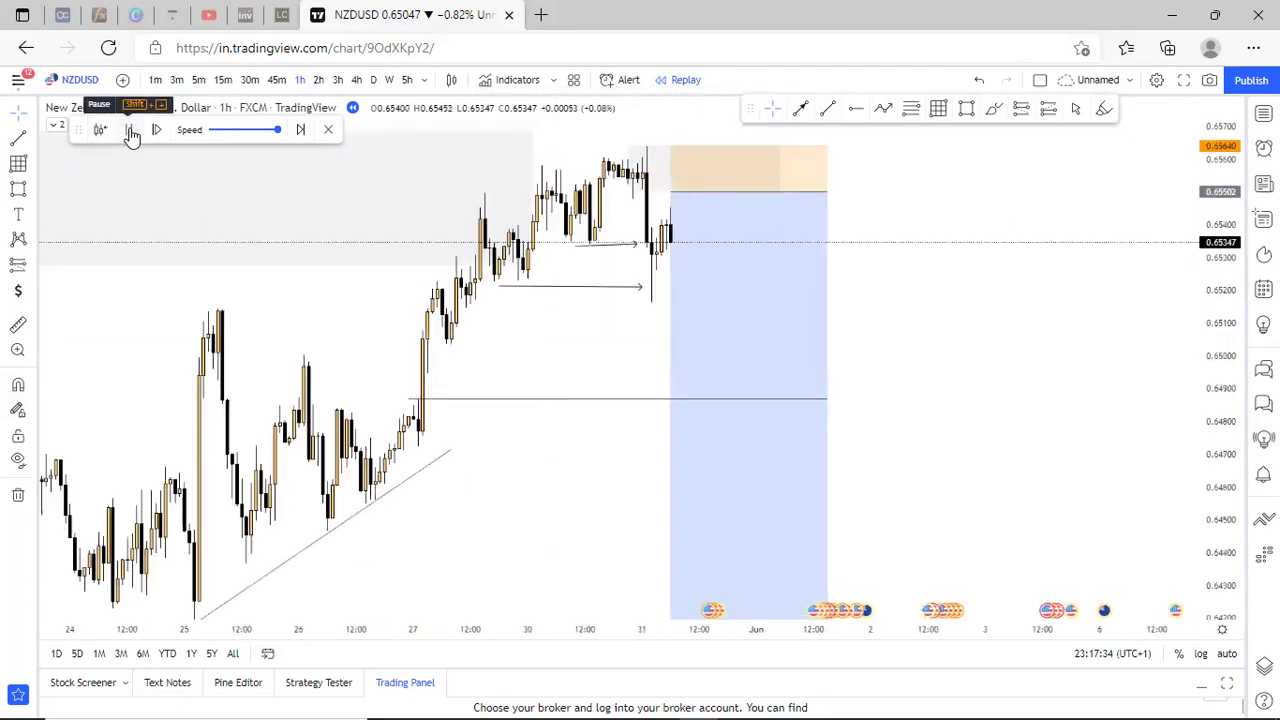
left_click(134, 132)
left_click_drag(471, 263, 812, 368)
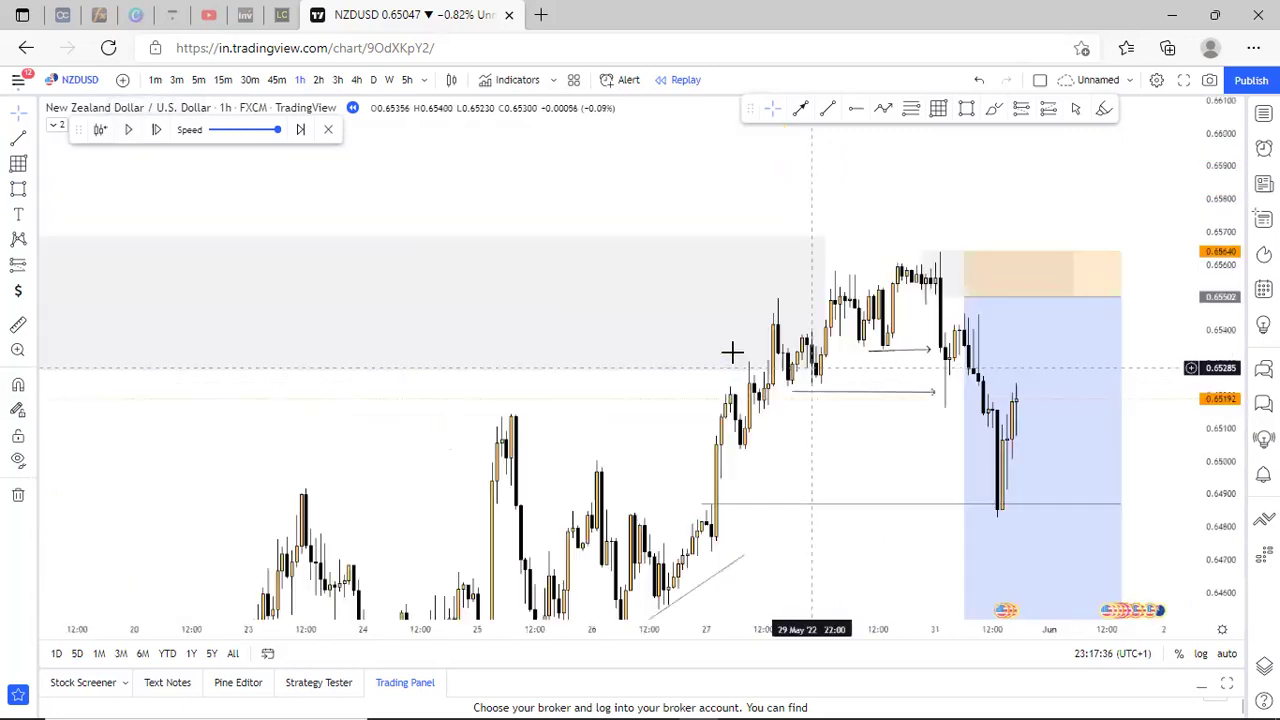
Lower the short position's entry to 0.65431 and move its start to 31 May 07:00.
scroll(770, 306, "up", 2)
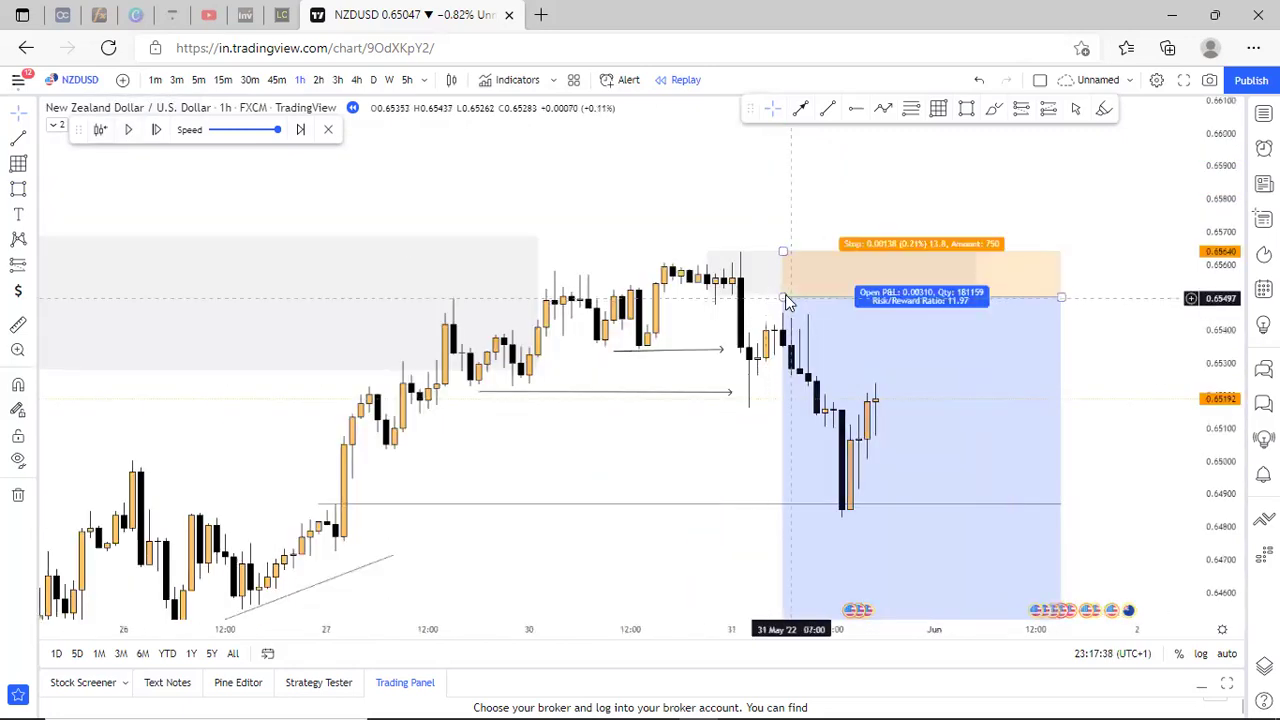
left_click_drag(765, 306, 802, 331)
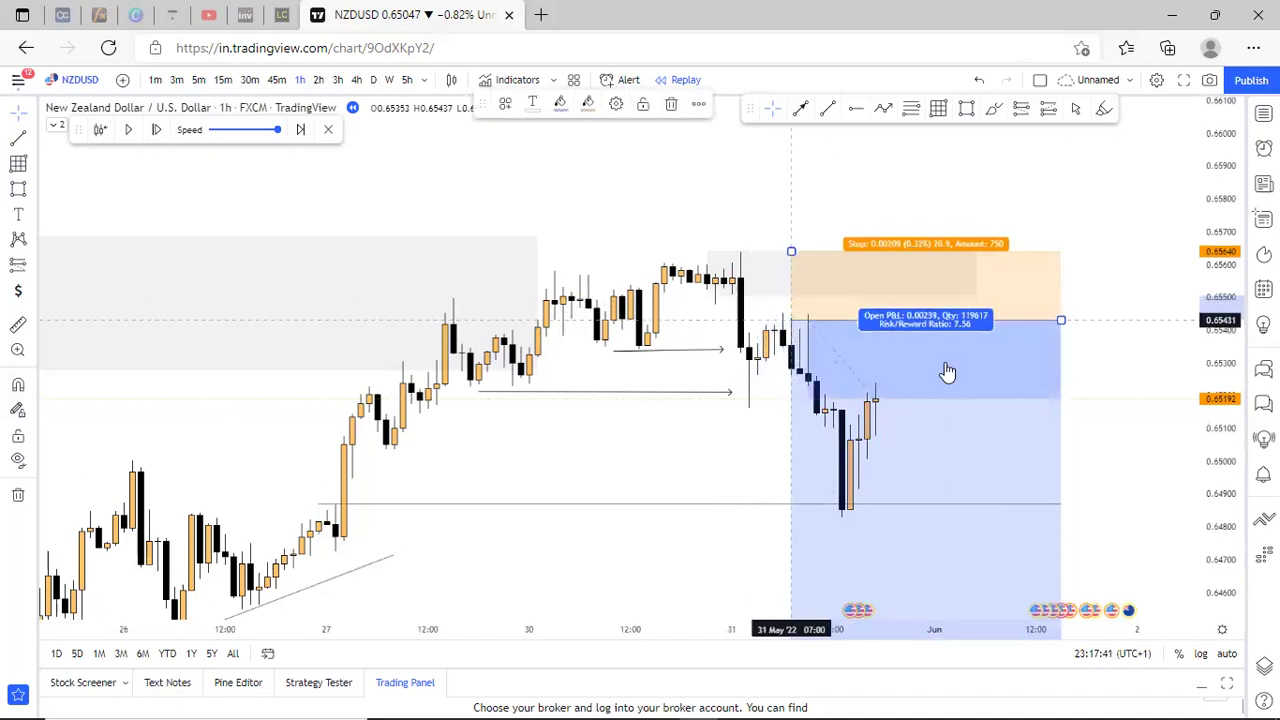
scroll(709, 251, "up", 2)
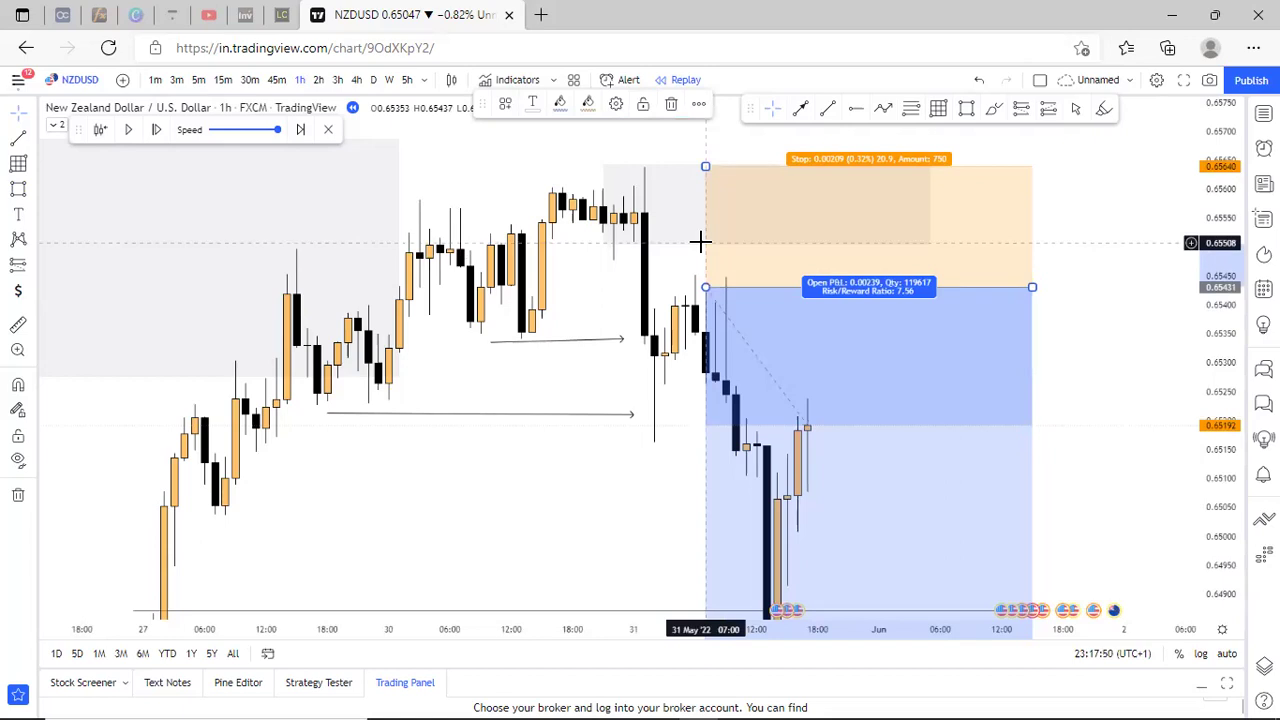
Draw a box with 0, 0.5 and 1 levels over the price gap from 0.65508 to 0.65393, spanning 30 May 22:00 to 31 May 13:00.
left_click(616, 247)
left_click(642, 256)
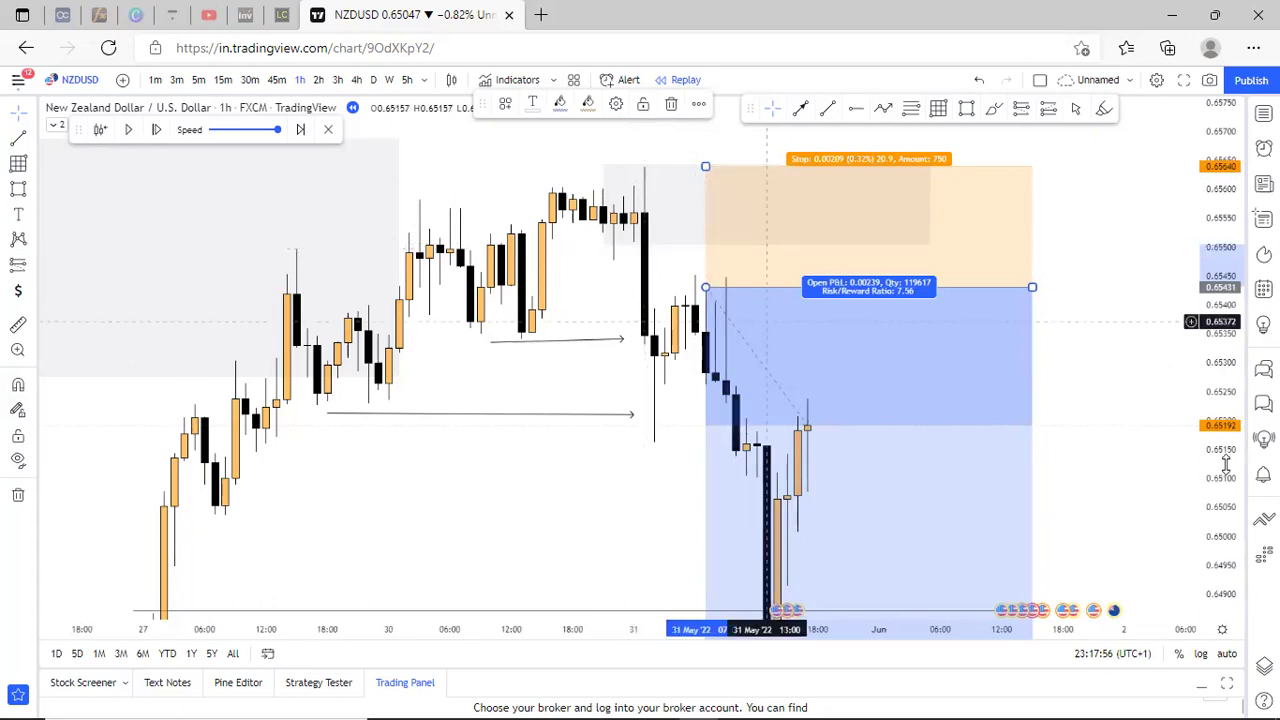
left_click_drag(1204, 384, 1203, 341)
left_click_drag(1164, 374, 1196, 476)
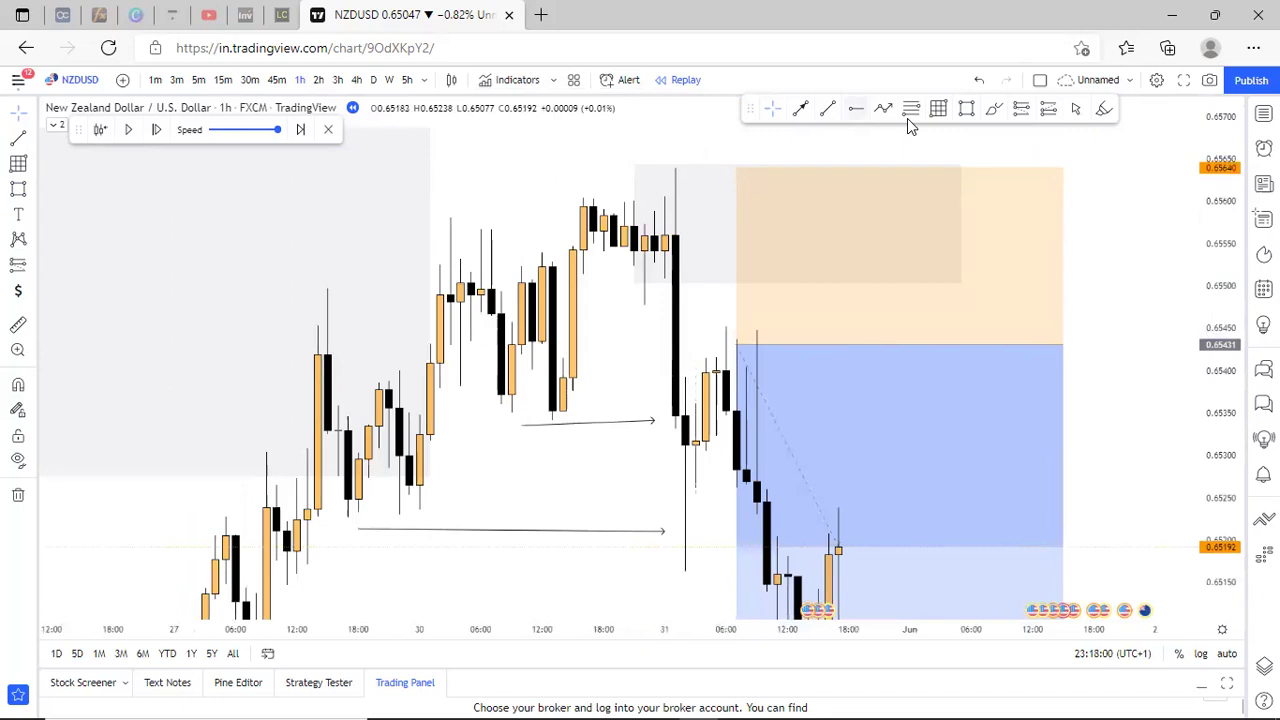
left_click(645, 281)
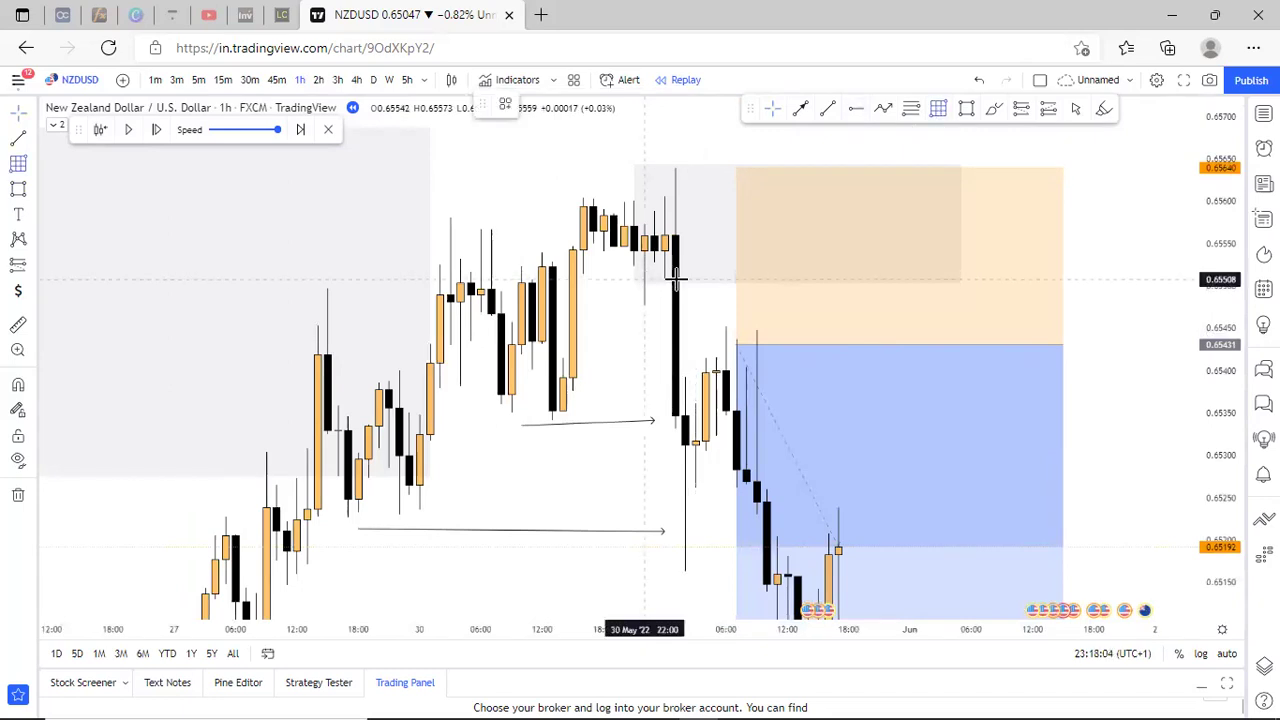
left_click(696, 300)
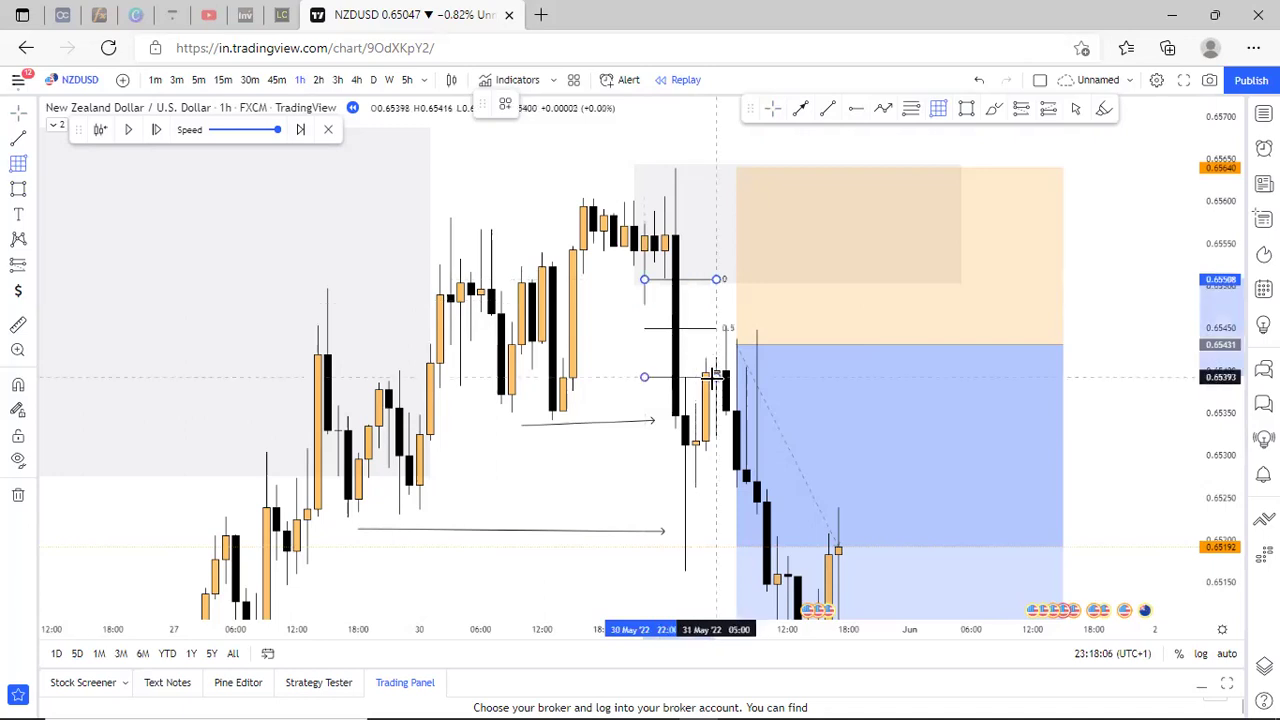
left_click(797, 377)
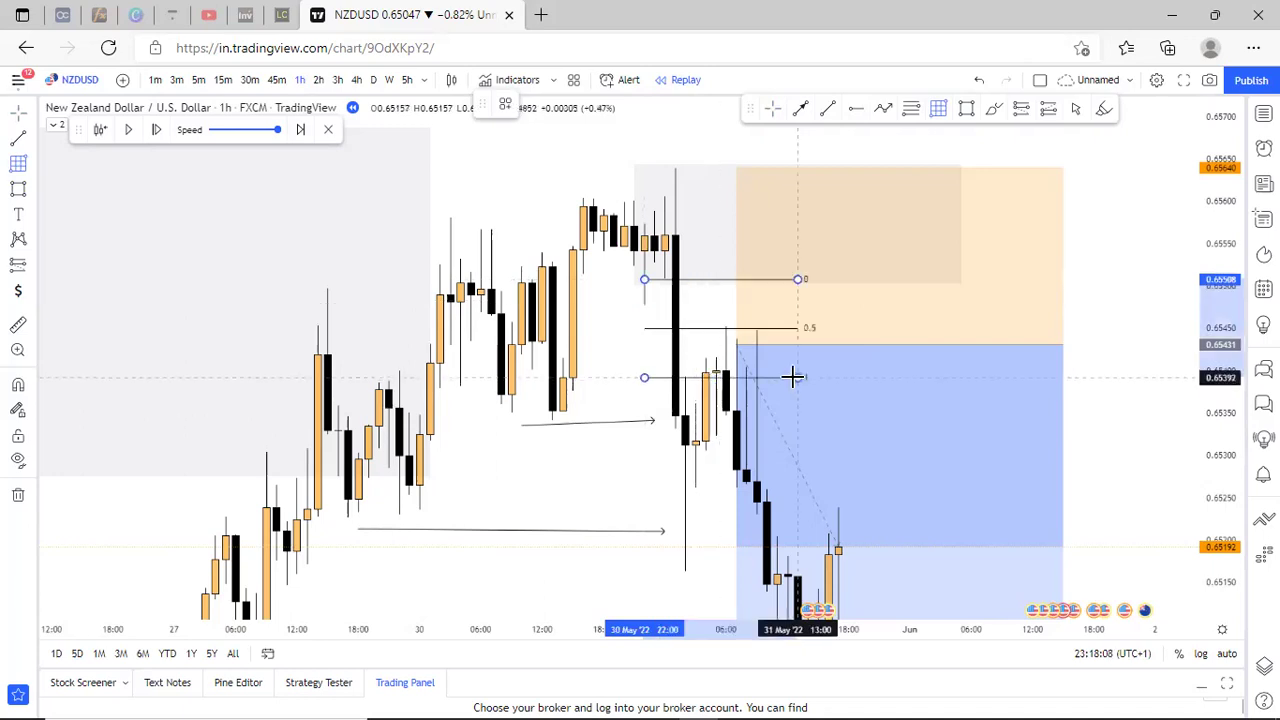
Restart the bar replay at the 31 May 02:00 candle, right after the large bearish candle.
left_click(100, 129)
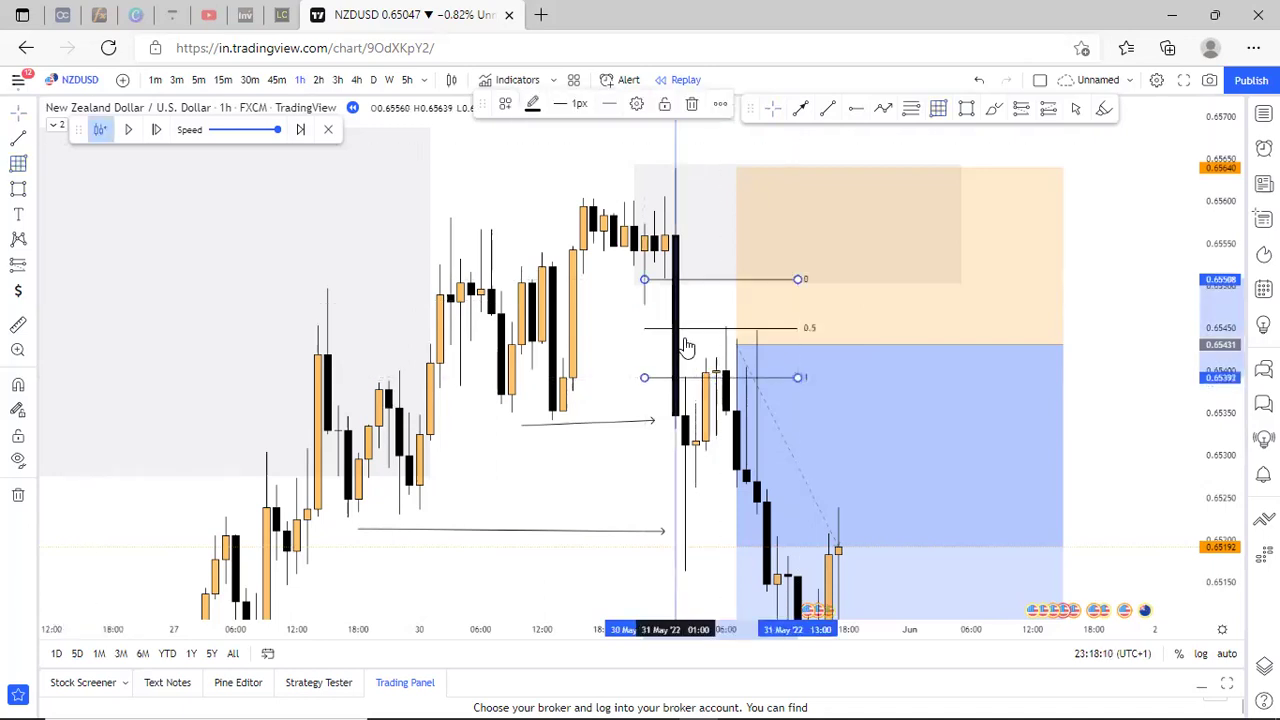
left_click(704, 355)
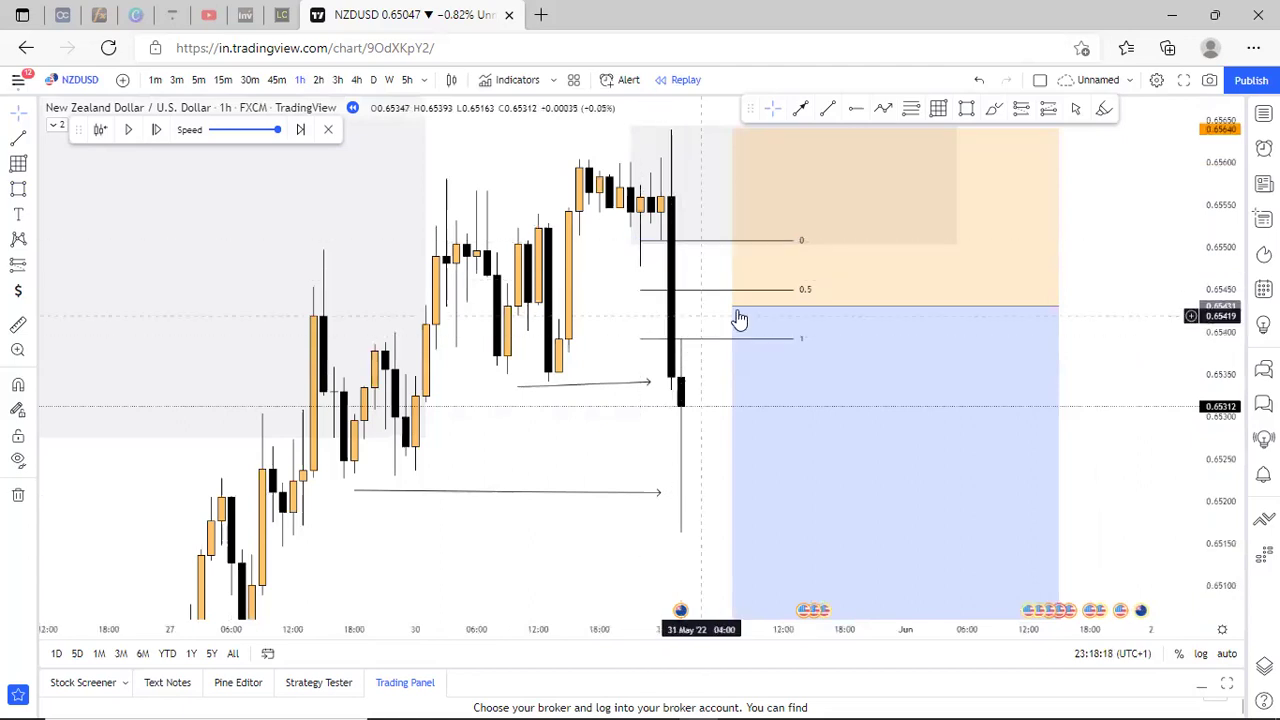
Move the short position's entry to 0.65449 at 31 May 08:00 and align the small supply zone's top with the stop level.
mouse_move(737, 308)
left_mouse_down()
mouse_move(737, 291)
mouse_move(662, 341)
left_mouse_up()
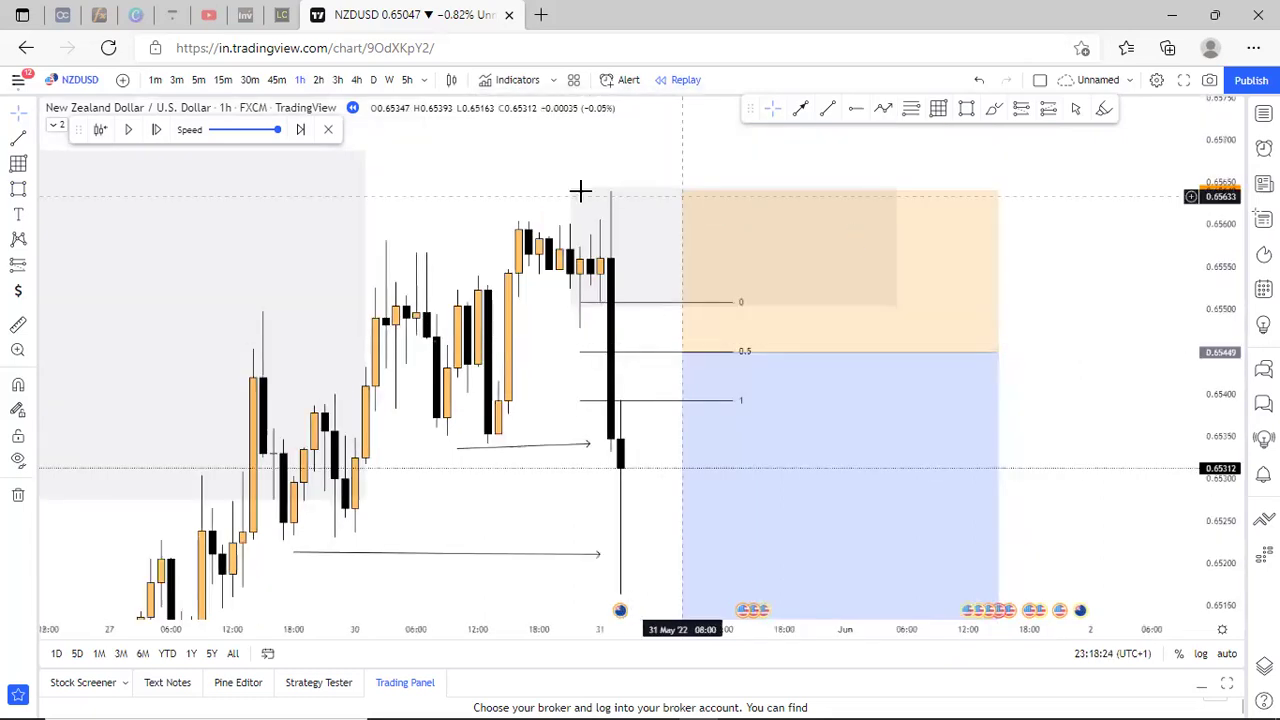
left_click_drag(570, 186, 569, 189)
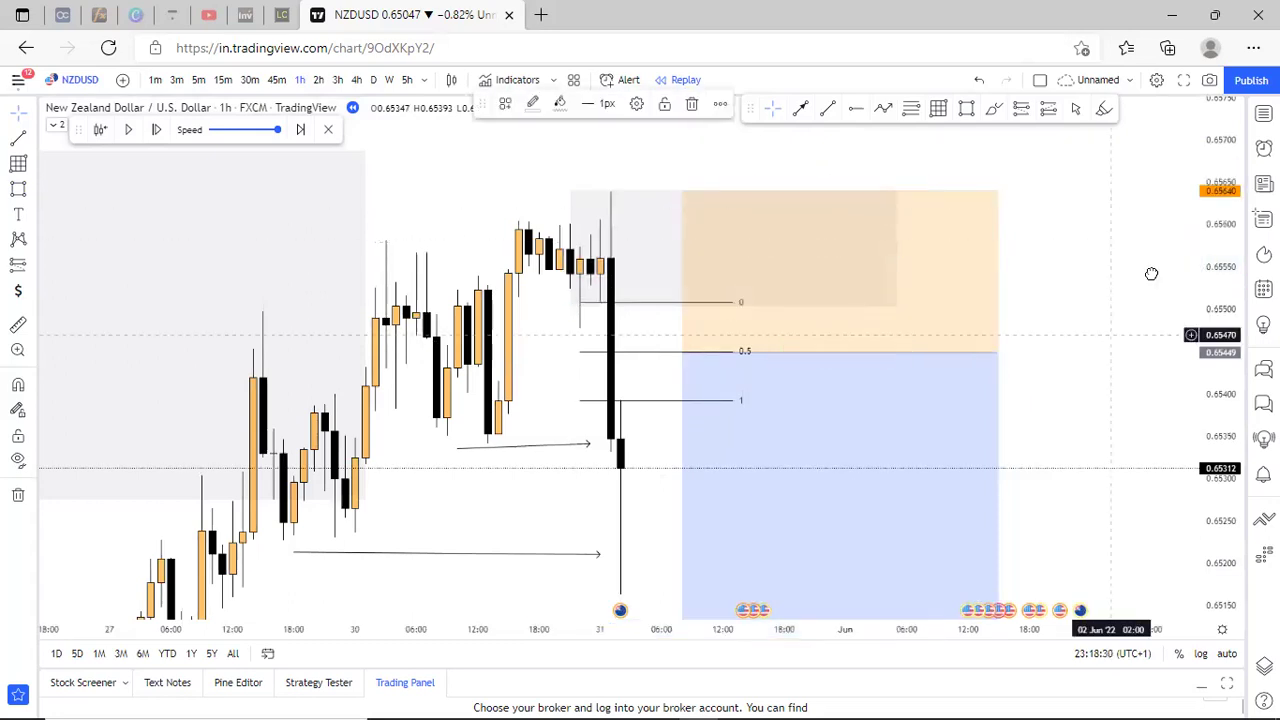
Level the upper structure-break arrow and extend the lower arrow horizontally to the 31 May 01:00 candle.
left_click_drag(1111, 335, 1150, 290)
scroll(1214, 487, "down", 3)
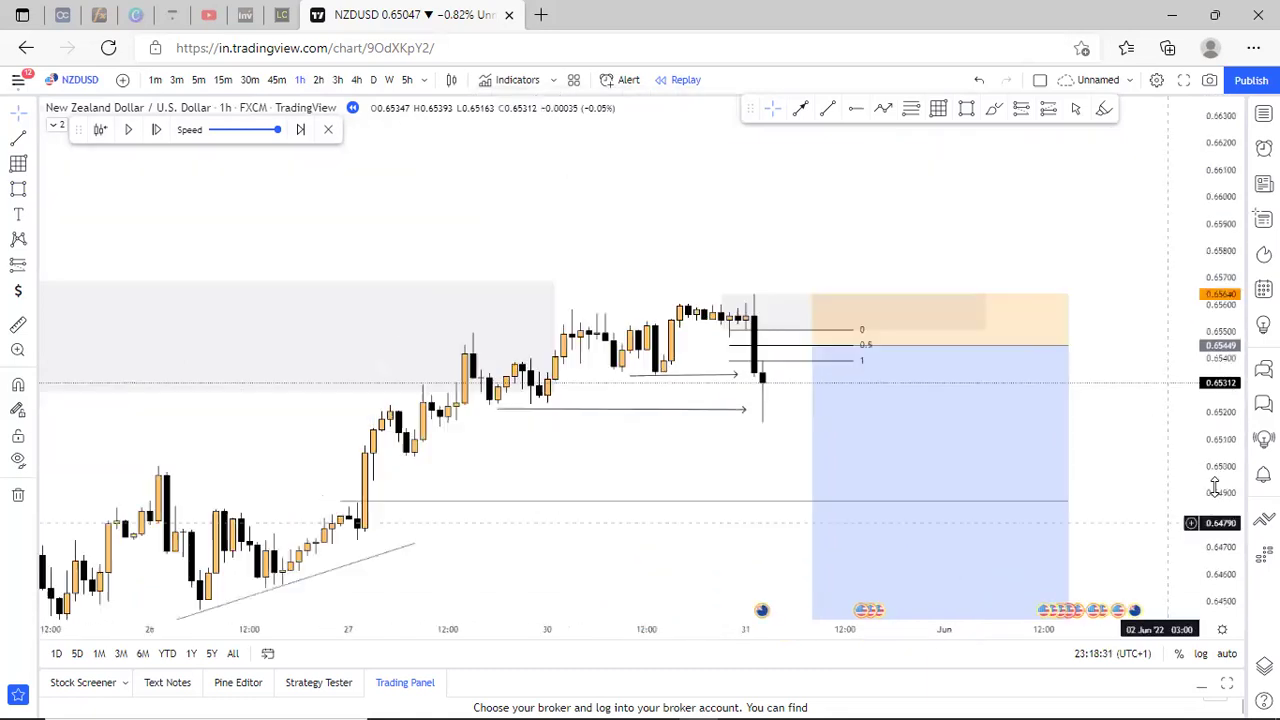
scroll(1198, 292, "down", 2)
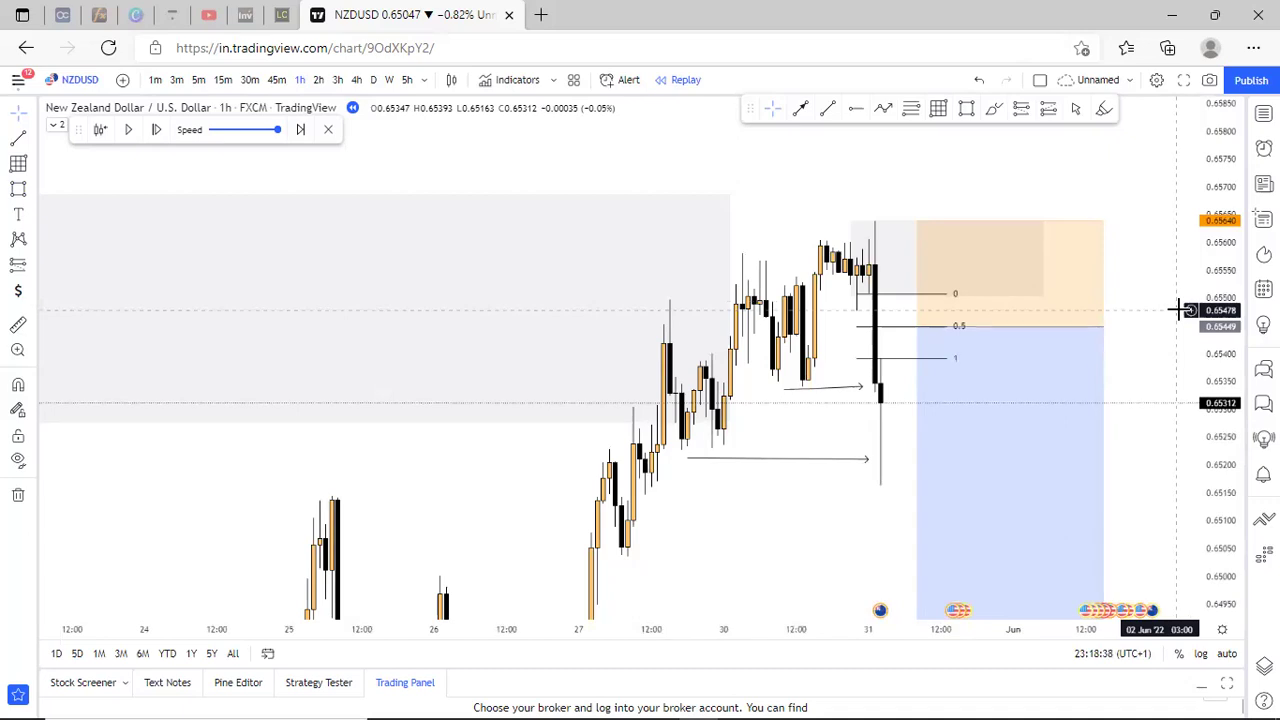
scroll(1178, 310, "up", 2)
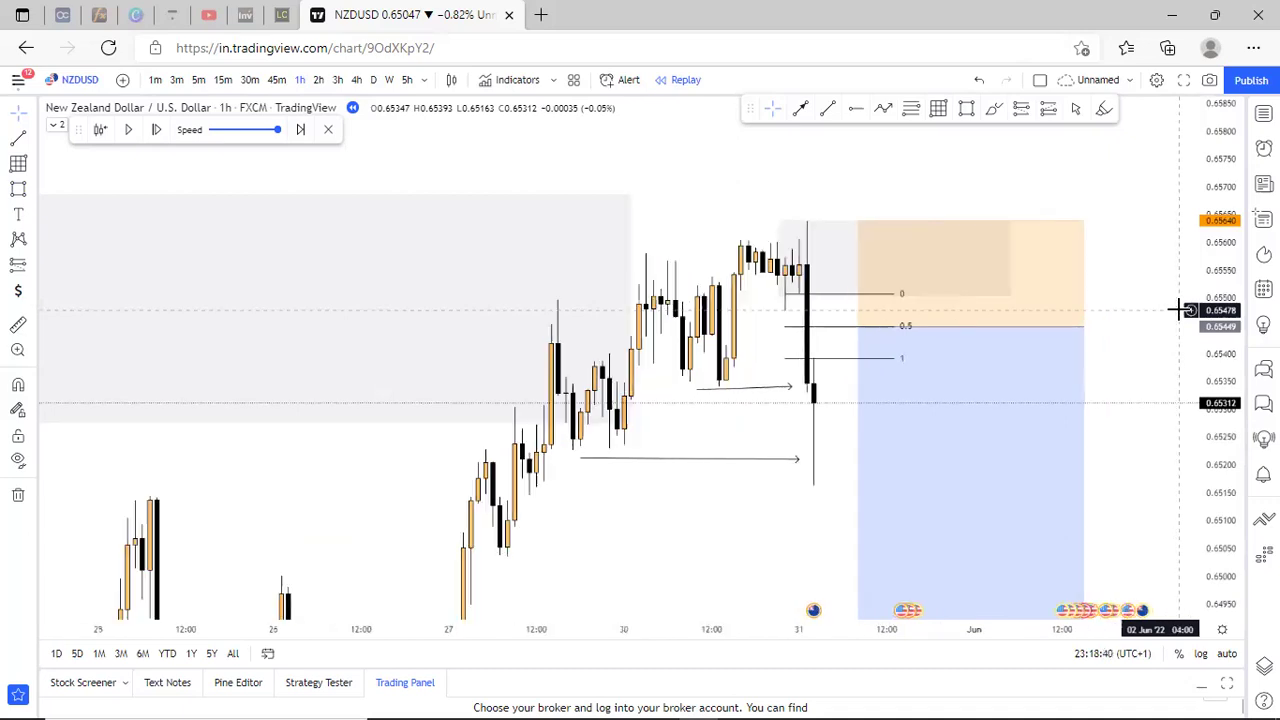
scroll(720, 487, "up", 2)
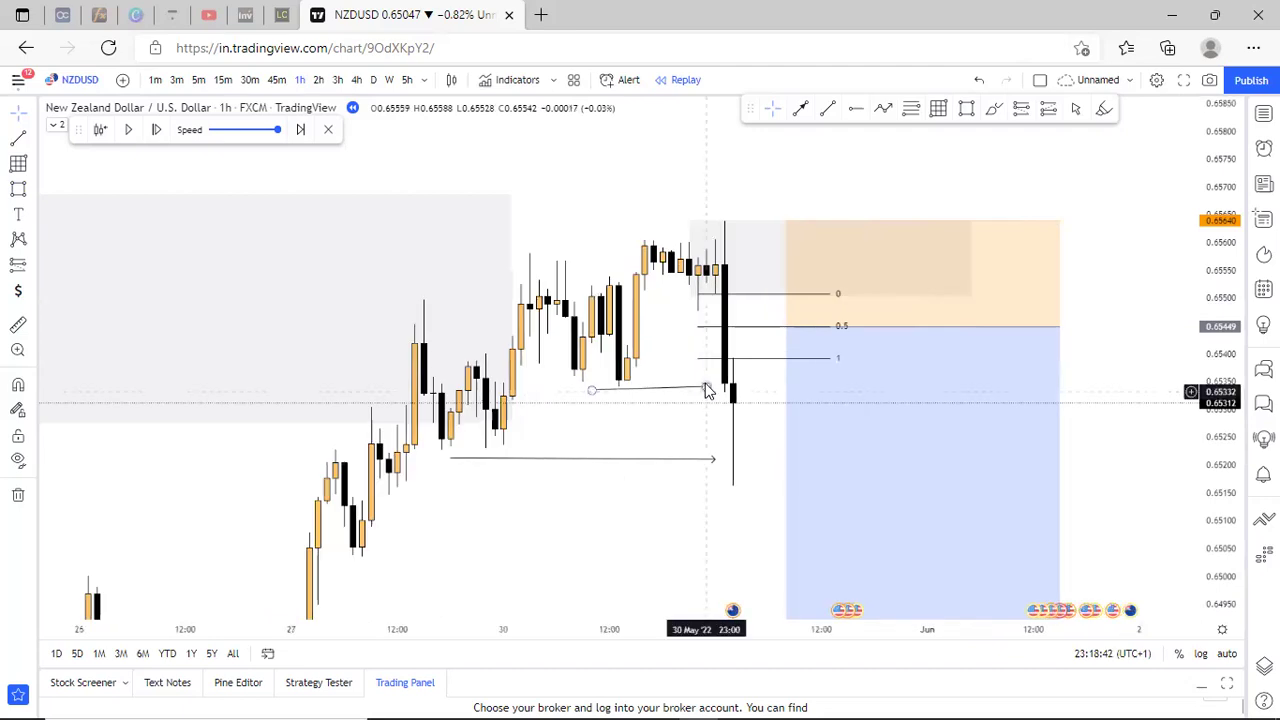
mouse_move(706, 388)
left_mouse_down()
mouse_move(644, 387)
mouse_move(715, 389)
left_mouse_up()
left_click(706, 389)
left_click(715, 461)
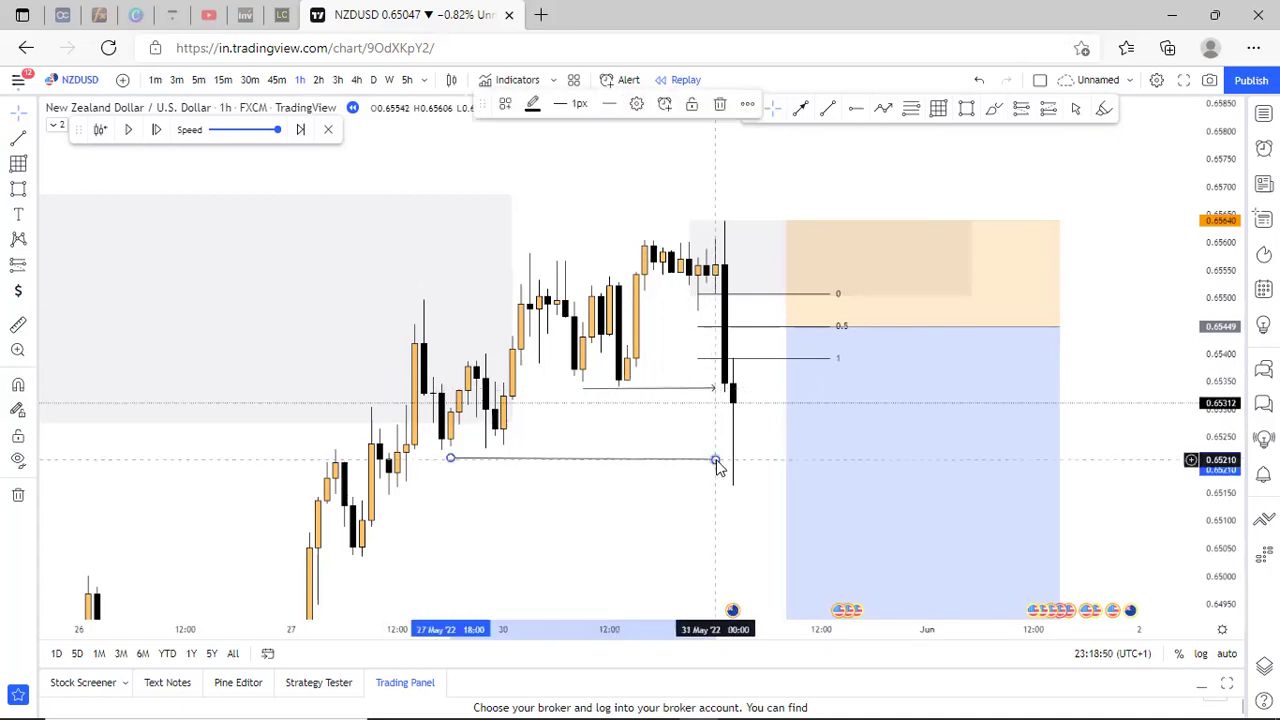
left_click_drag(716, 460, 727, 465)
left_click(645, 470)
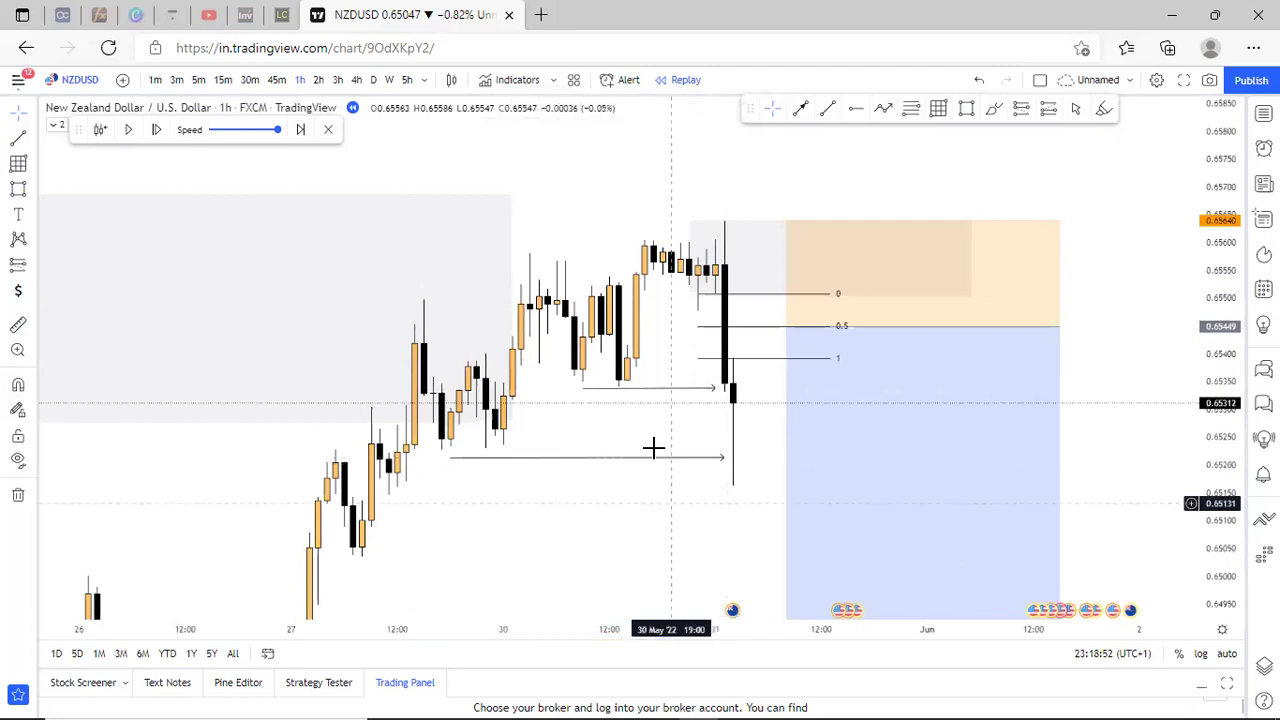
Play the replay forward to about 31 May 13:00 and move the short position's start to 31 May 05:00 with entry at 0.65448.
scroll(590, 302, "up", 2)
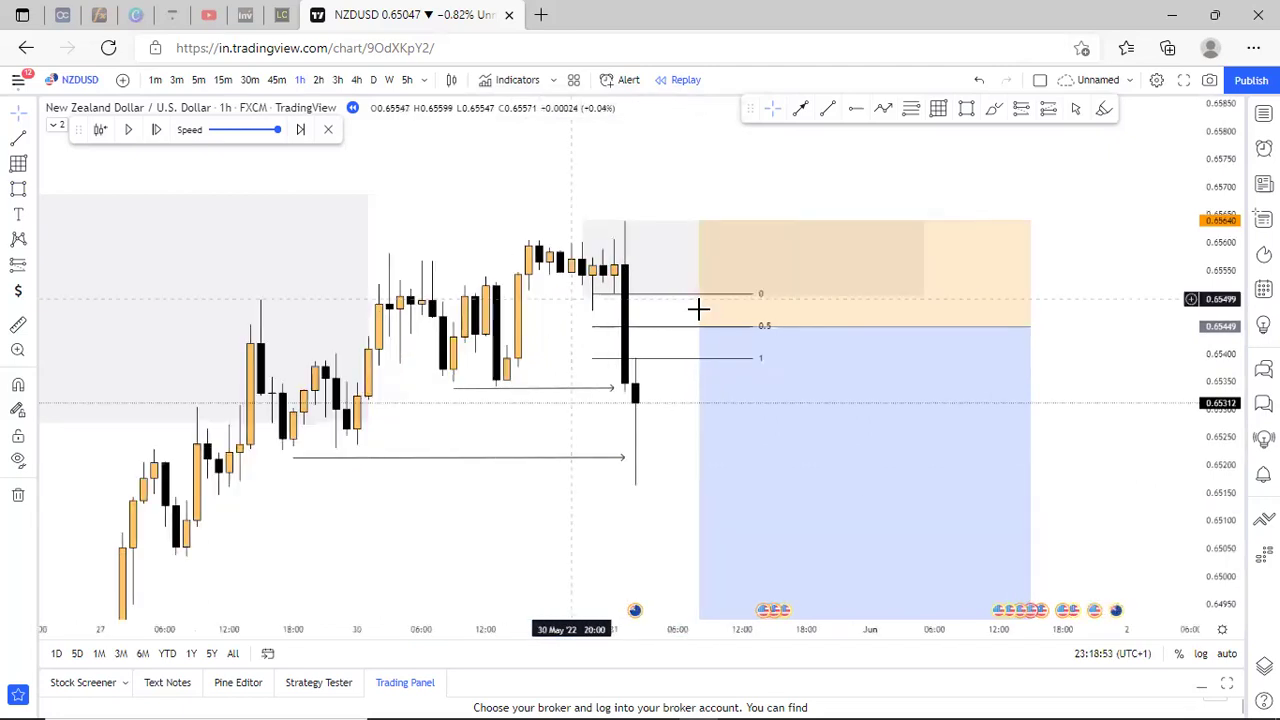
left_click(127, 131)
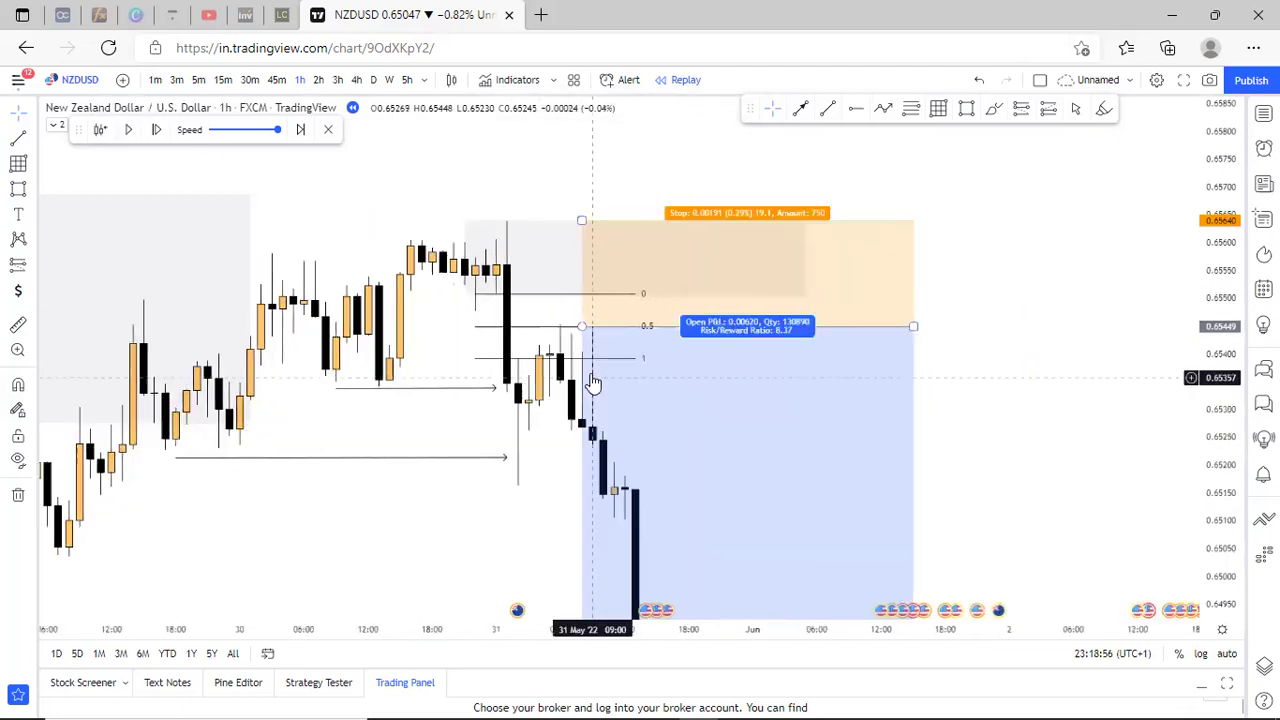
left_click_drag(580, 328, 553, 335)
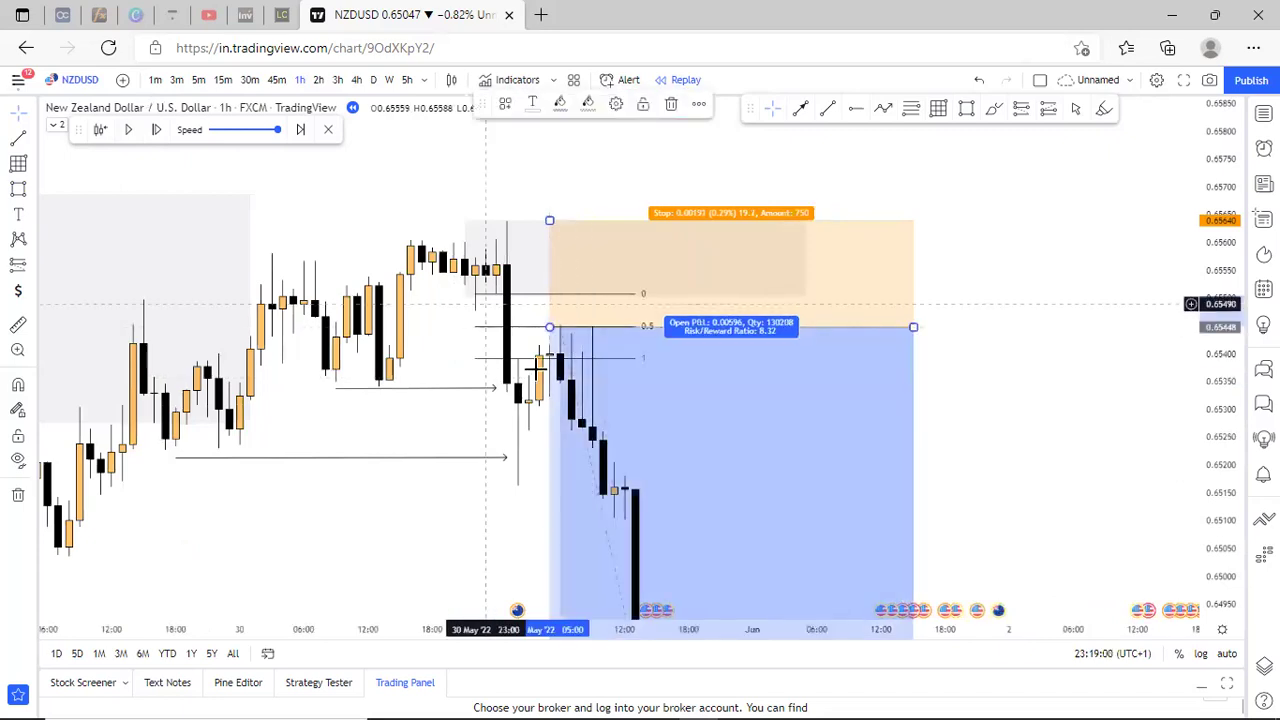
Raise the short position's profit target to 0.64874, on the horizontal line.
scroll(1017, 464, "down", 3)
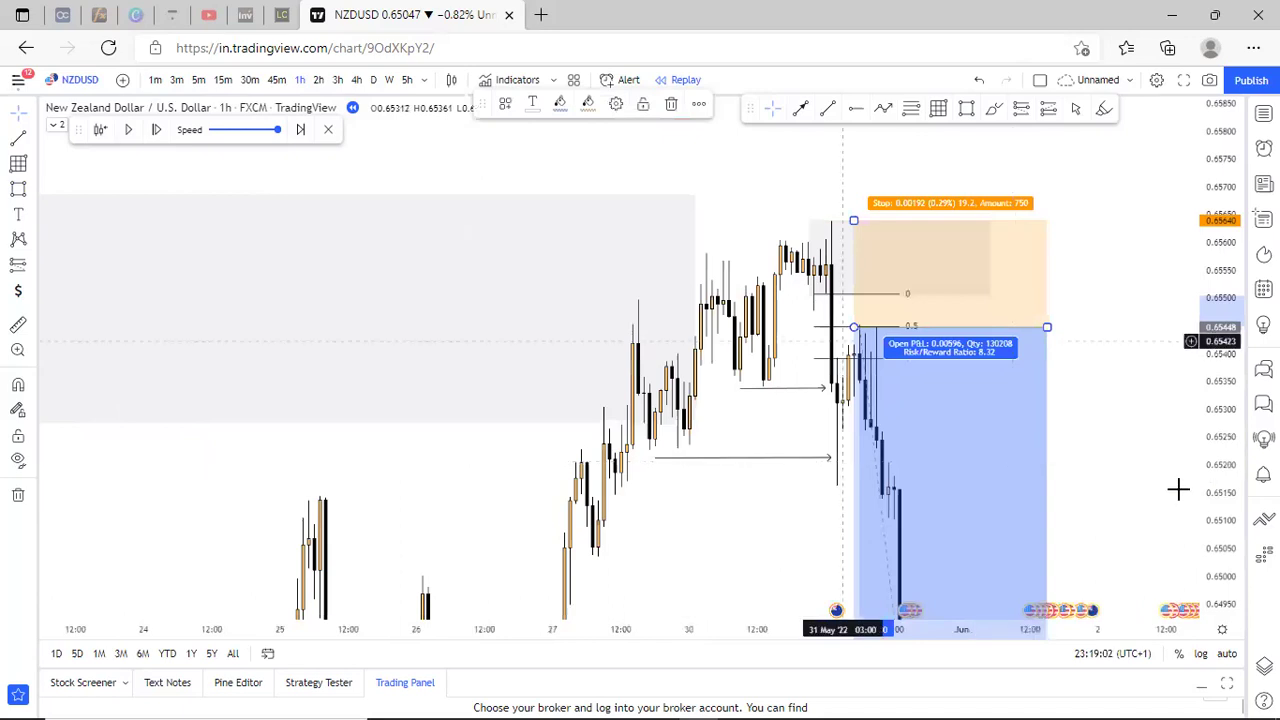
left_click_drag(1114, 340, 1133, 222)
left_click_drag(1235, 388, 1226, 530)
left_click_drag(786, 540, 727, 423)
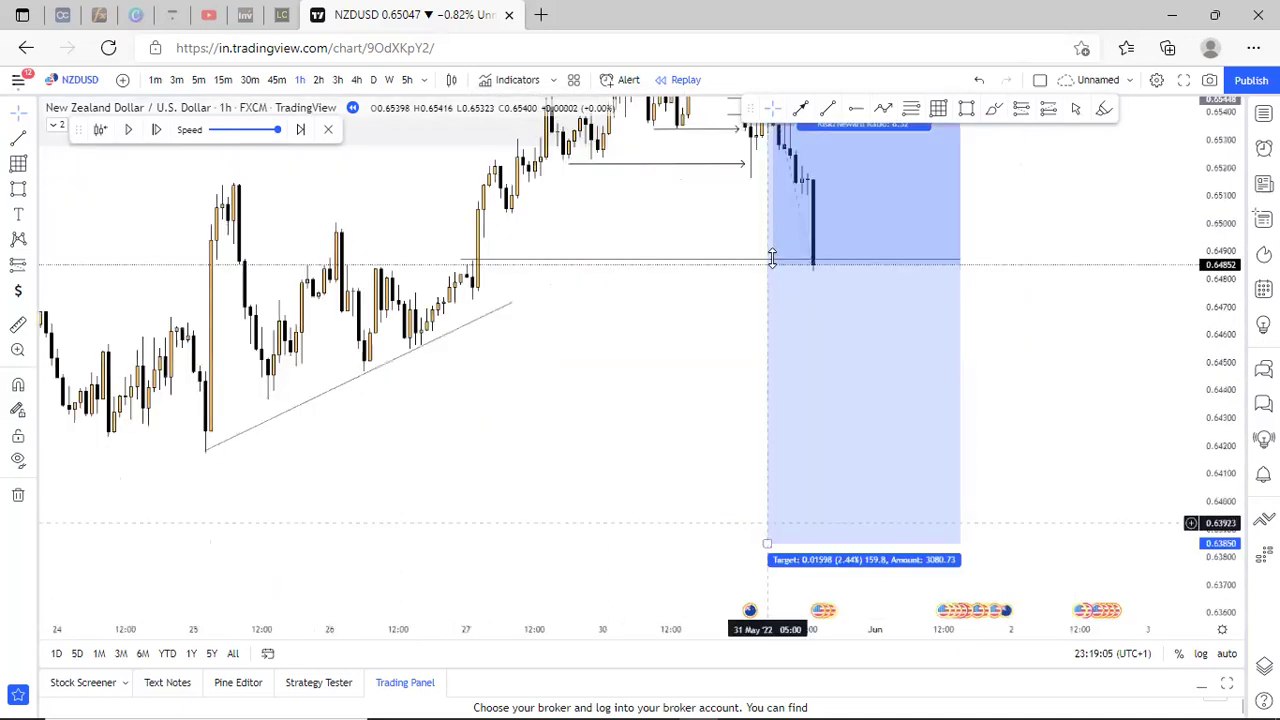
left_click_drag(768, 543, 772, 259)
left_click_drag(686, 337, 703, 561)
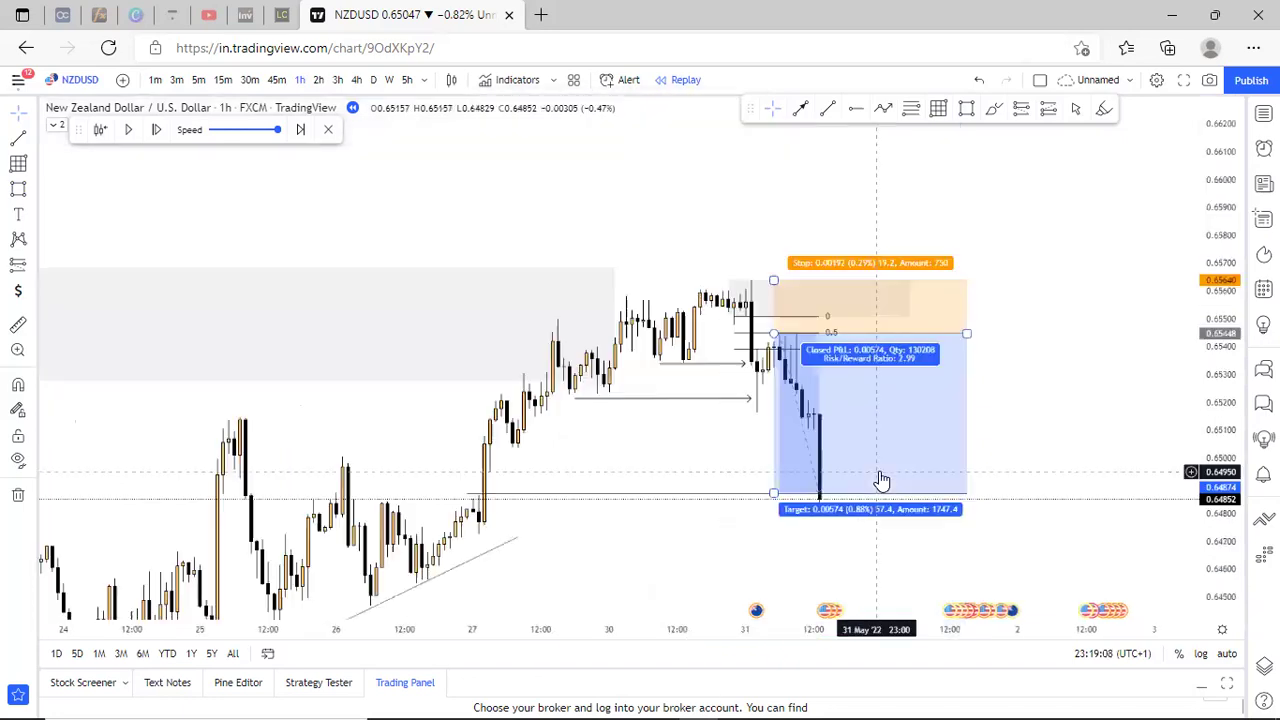
left_click_drag(1224, 515, 1224, 205)
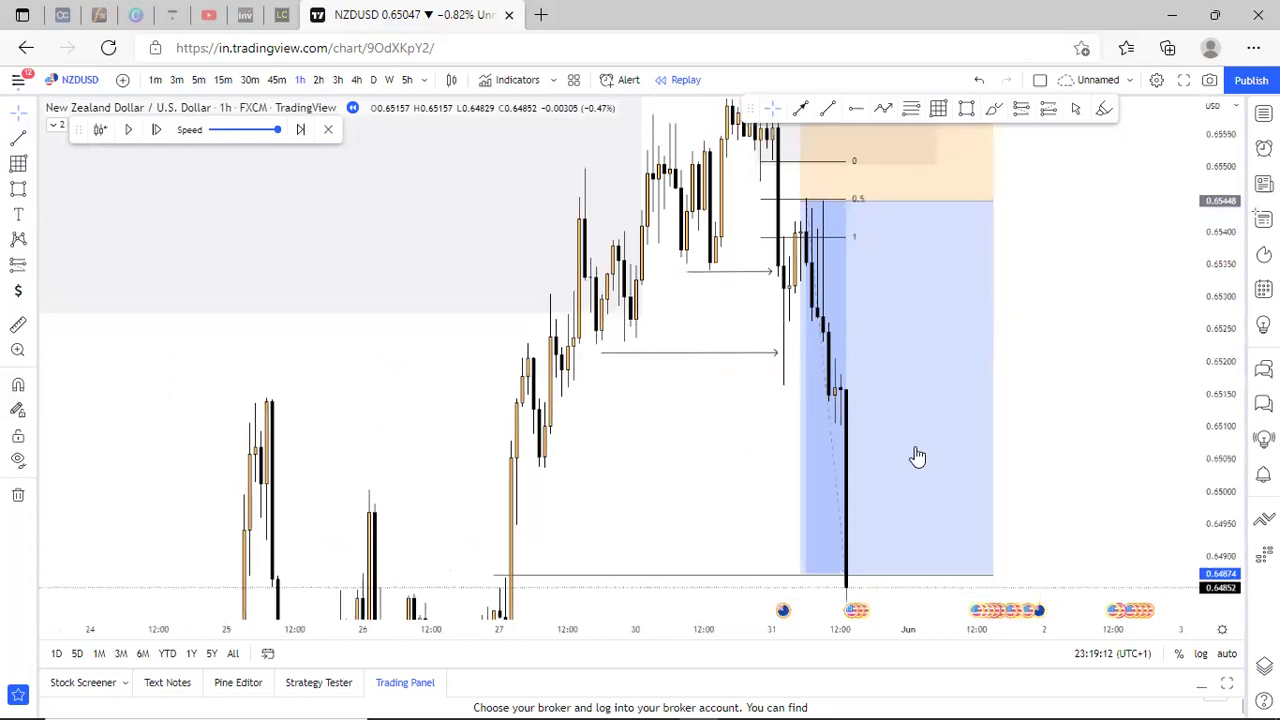
left_click(936, 250)
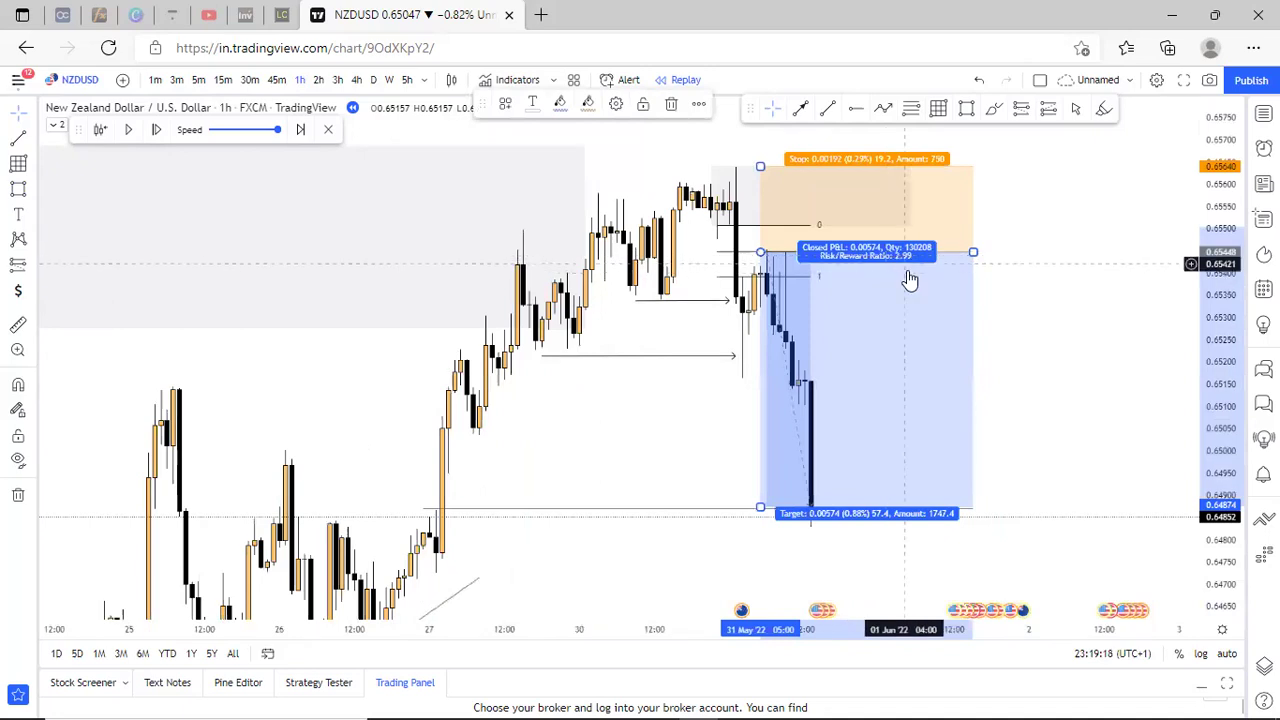
left_click(1040, 450)
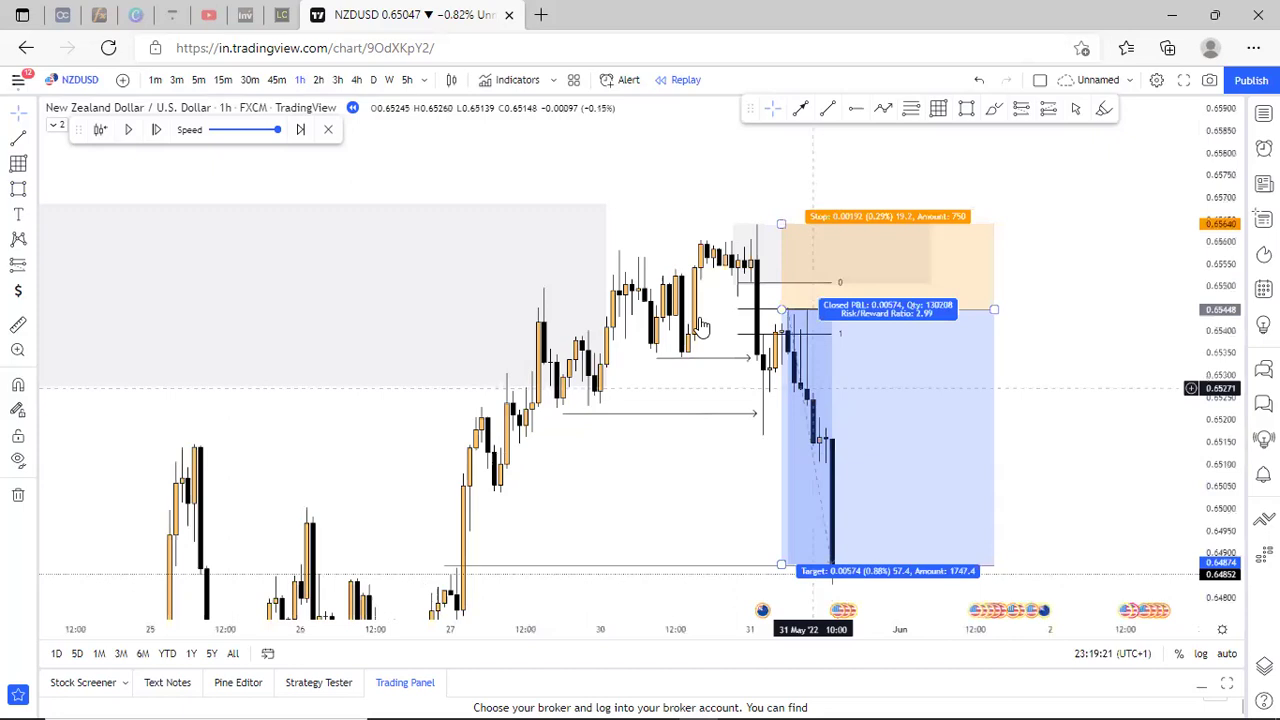
Raise the short position's entry to 0.65503, at the 0 level of the price-gap box.
scroll(702, 328, "up", 4)
left_click(590, 315)
left_click_drag(583, 285, 597, 300)
scroll(1018, 324, "down", 2)
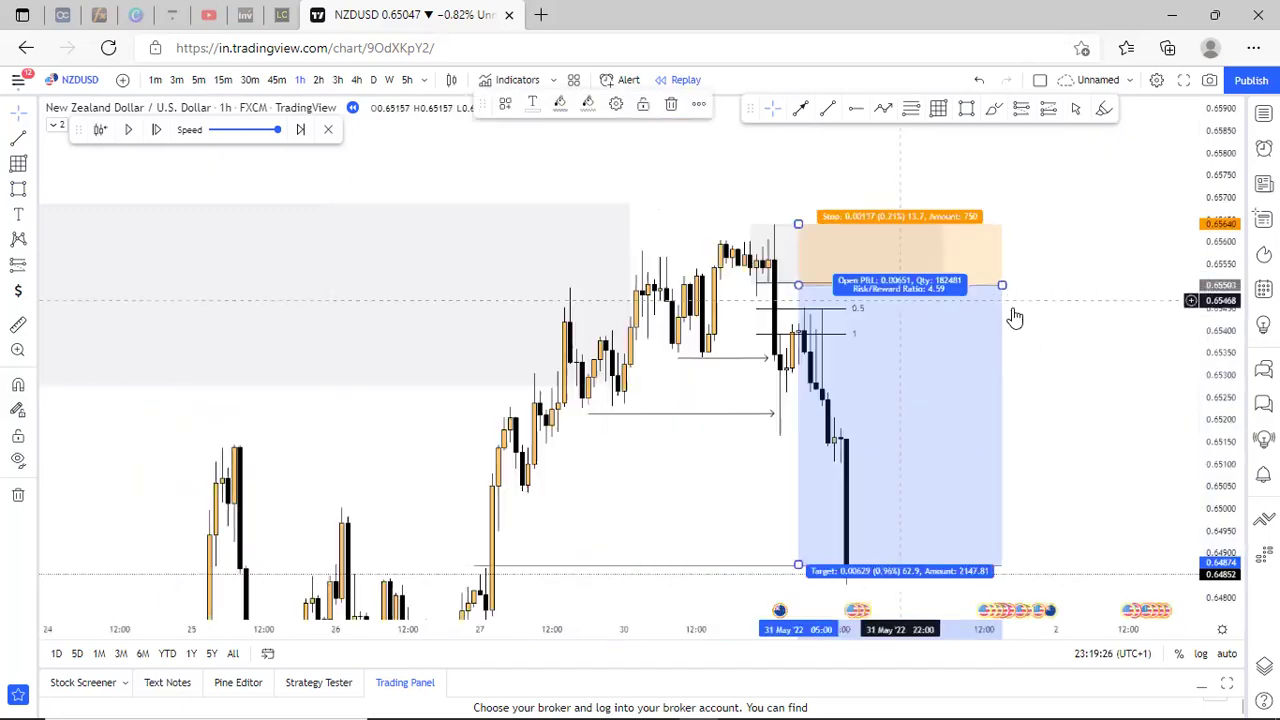
left_click(1061, 212)
left_click_drag(1207, 421, 1207, 470)
left_click_drag(1058, 540, 1052, 404)
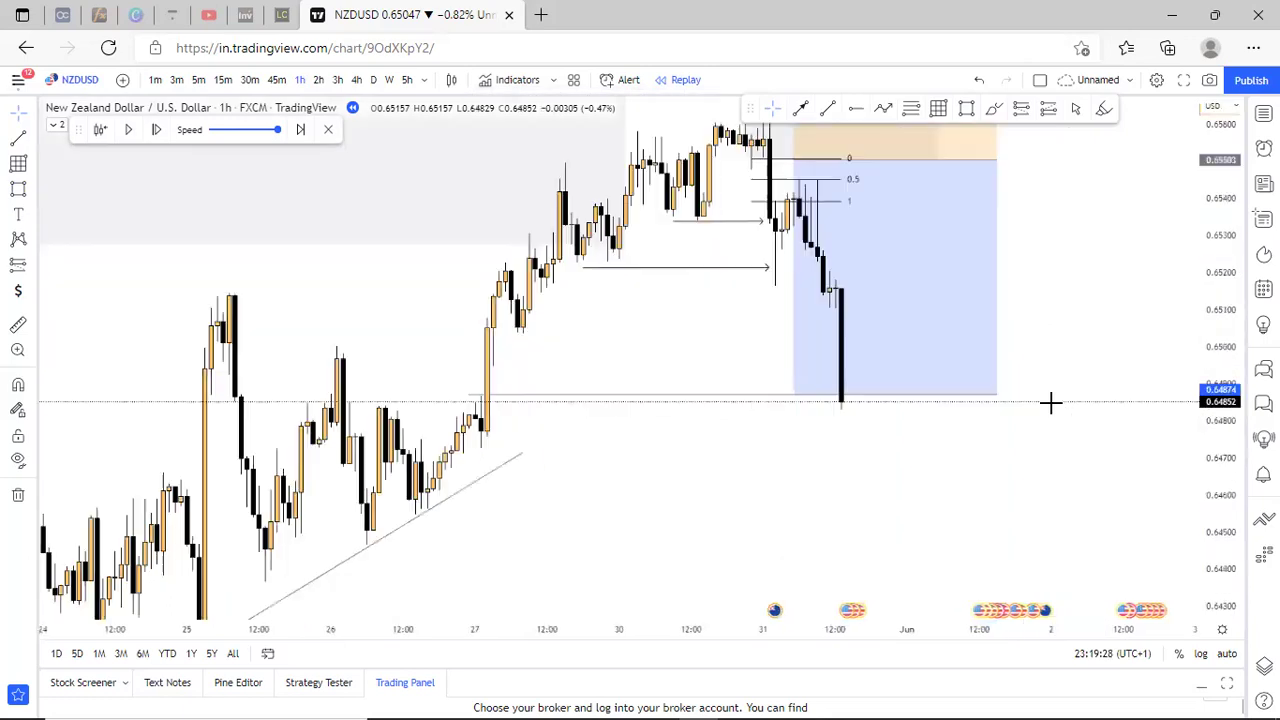
scroll(918, 268, "down", 3)
left_click(936, 230)
left_click_drag(882, 519, 858, 567)
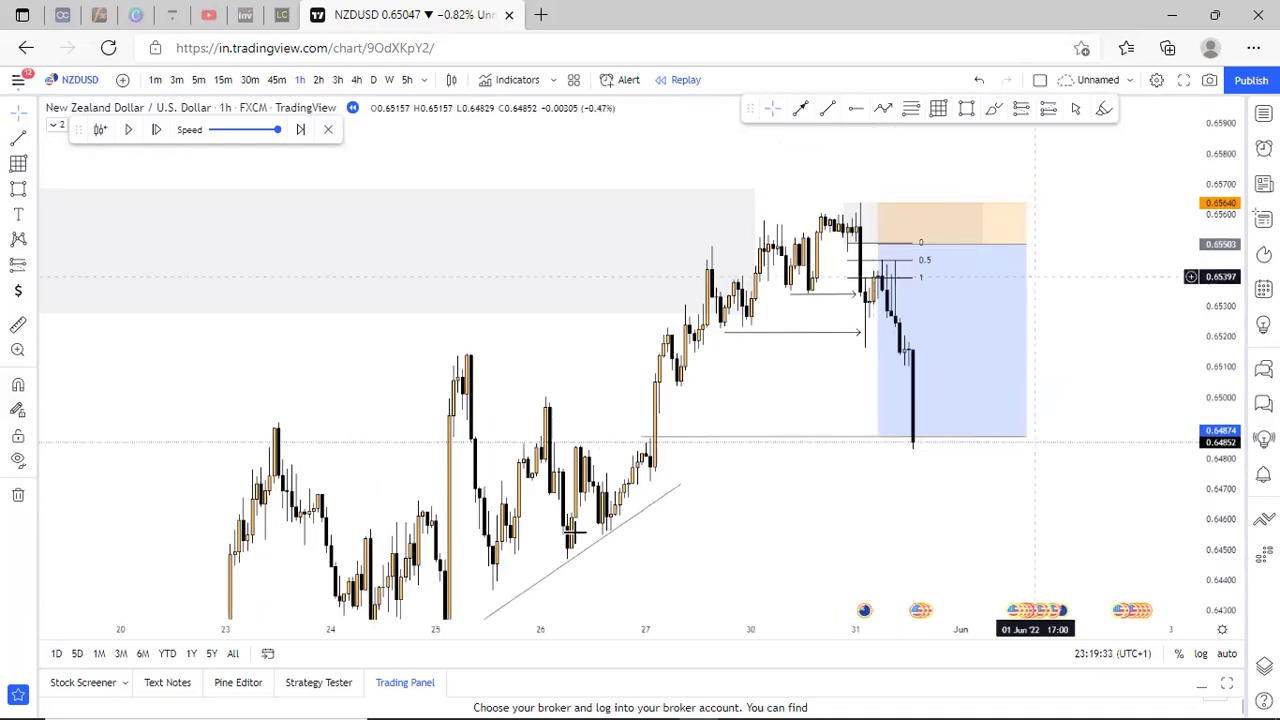
Play the bar replay forward into late 2 June and pause it after price has returned to the supply zone.
scroll(746, 420, "up", 2)
scroll(777, 453, "up", 1)
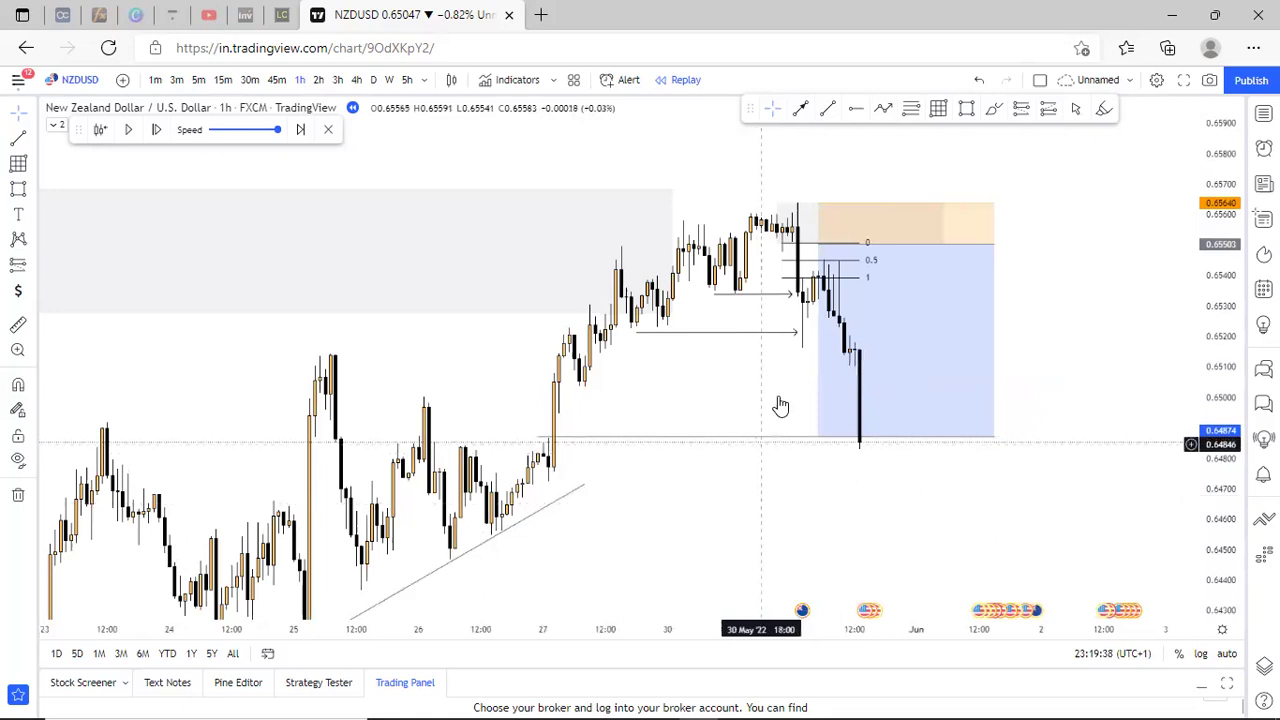
left_click(130, 130)
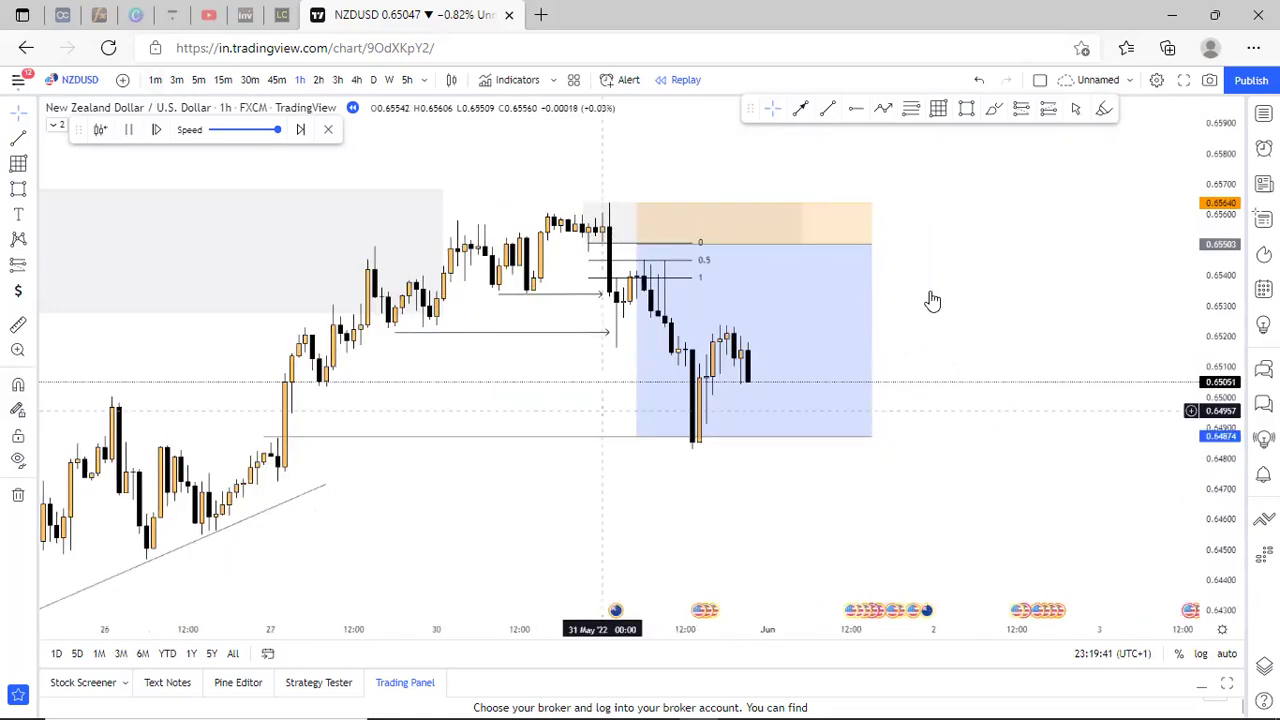
scroll(928, 305, "down", 3)
scroll(1040, 375, "down", 2)
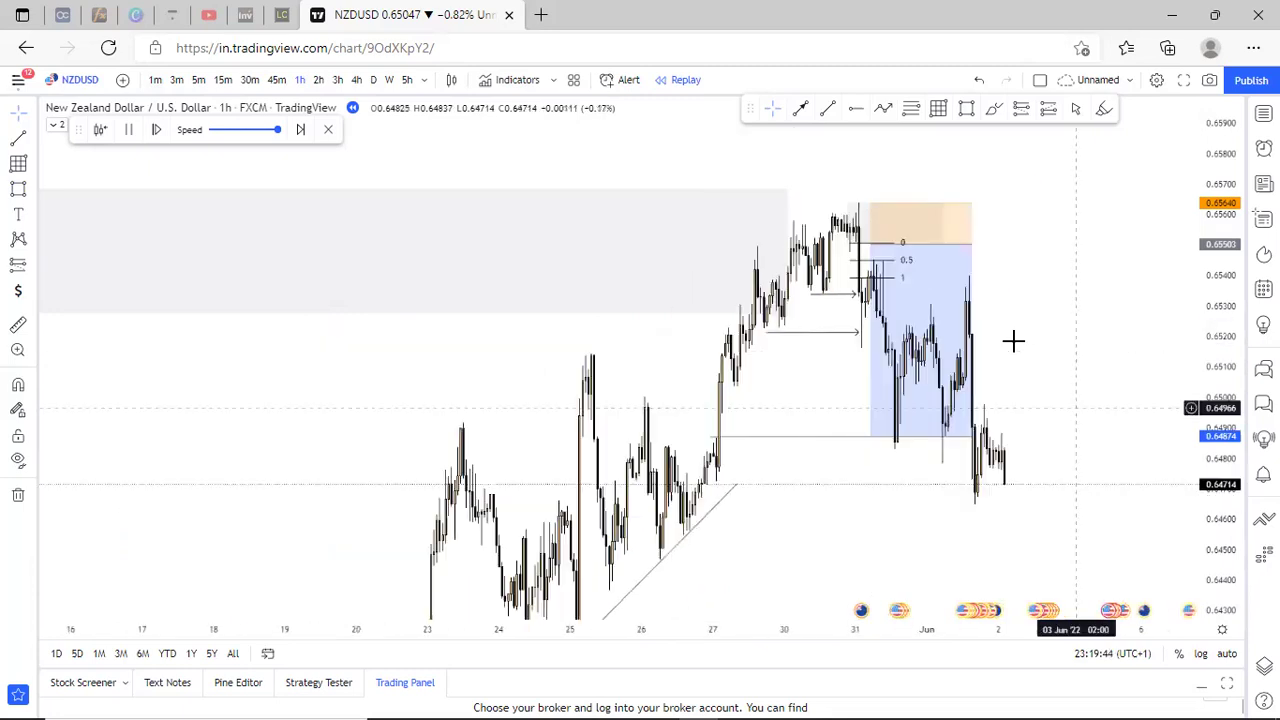
left_click(128, 130)
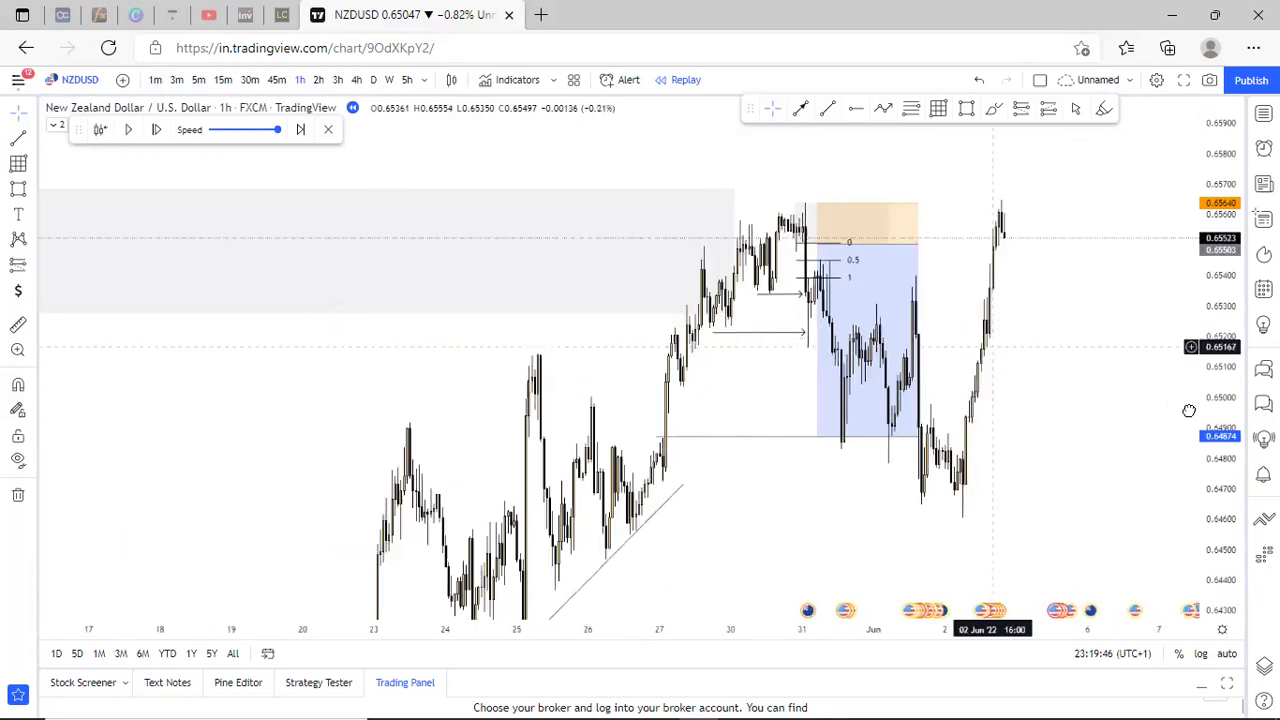
Extend the short position's end to about 2 June 13:00.
left_click_drag(918, 293, 966, 343)
scroll(966, 343, "up", 3)
left_click_drag(885, 294, 973, 297)
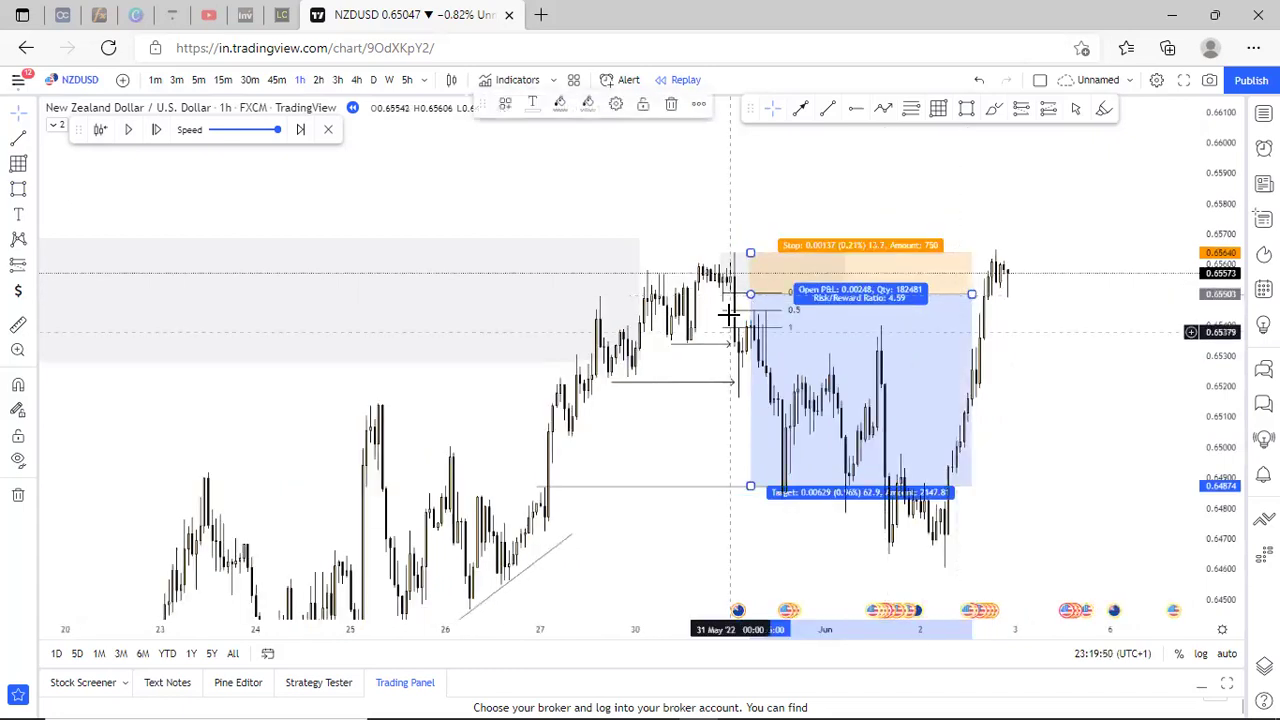
Delete the 0, 0.5 and 1 level box and move the short position's start to about 1 June 04:00 with entry at 0.65500.
left_click(731, 318)
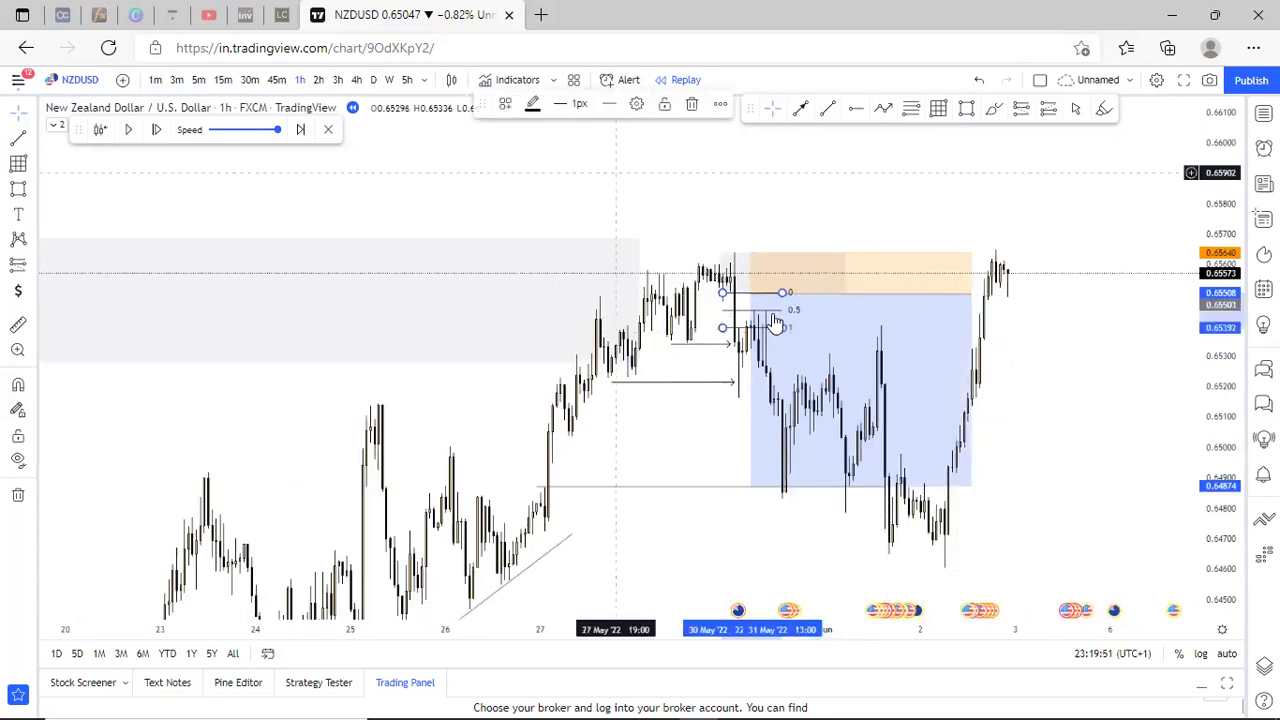
key("Delete")
left_click_drag(1207, 533, 1213, 352)
mouse_move(834, 216)
left_mouse_down()
mouse_move(856, 223)
mouse_move(840, 212)
left_mouse_up()
Draw a rectangle zone from 0.65454 to 0.65311, spanning 31 May 01:00 to 2 June 01:00.
left_click_drag(1226, 315, 1221, 440)
left_click(968, 108)
left_click(734, 292)
left_click(924, 349)
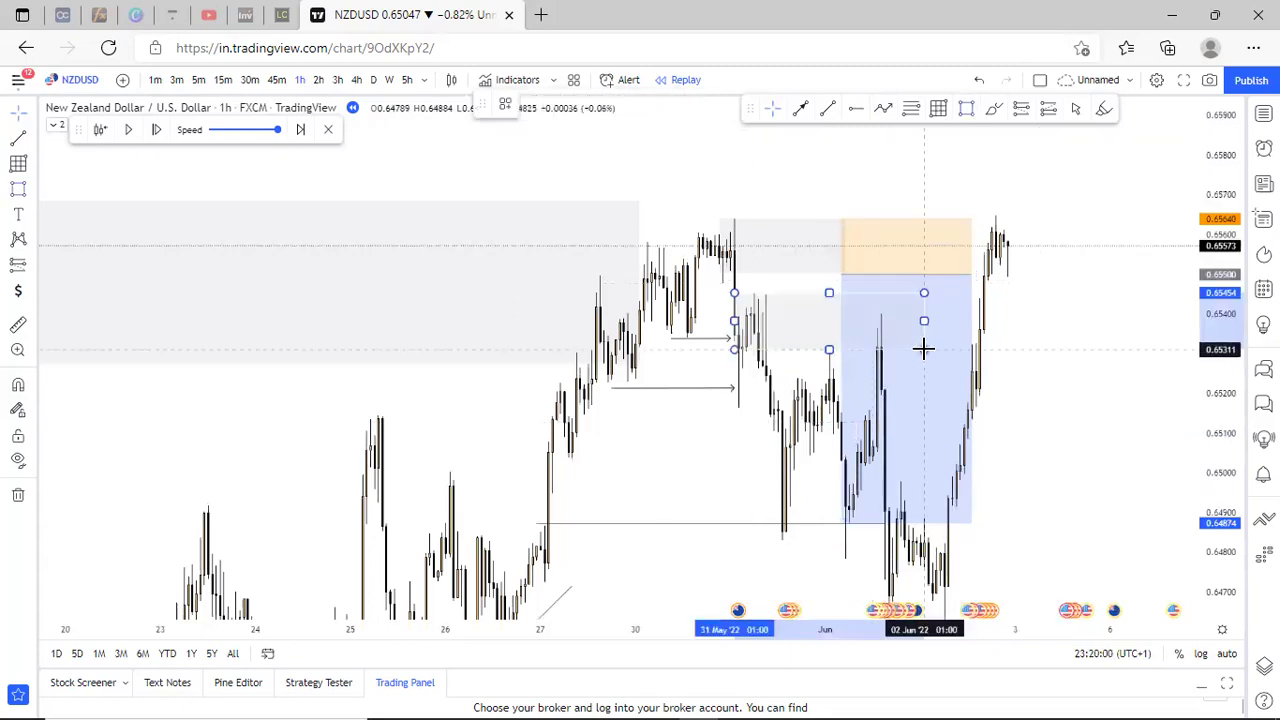
left_click(873, 509)
Shorten the new rectangle zone so that it ends at 1 June 19:00.
scroll(1213, 413, "up", 3)
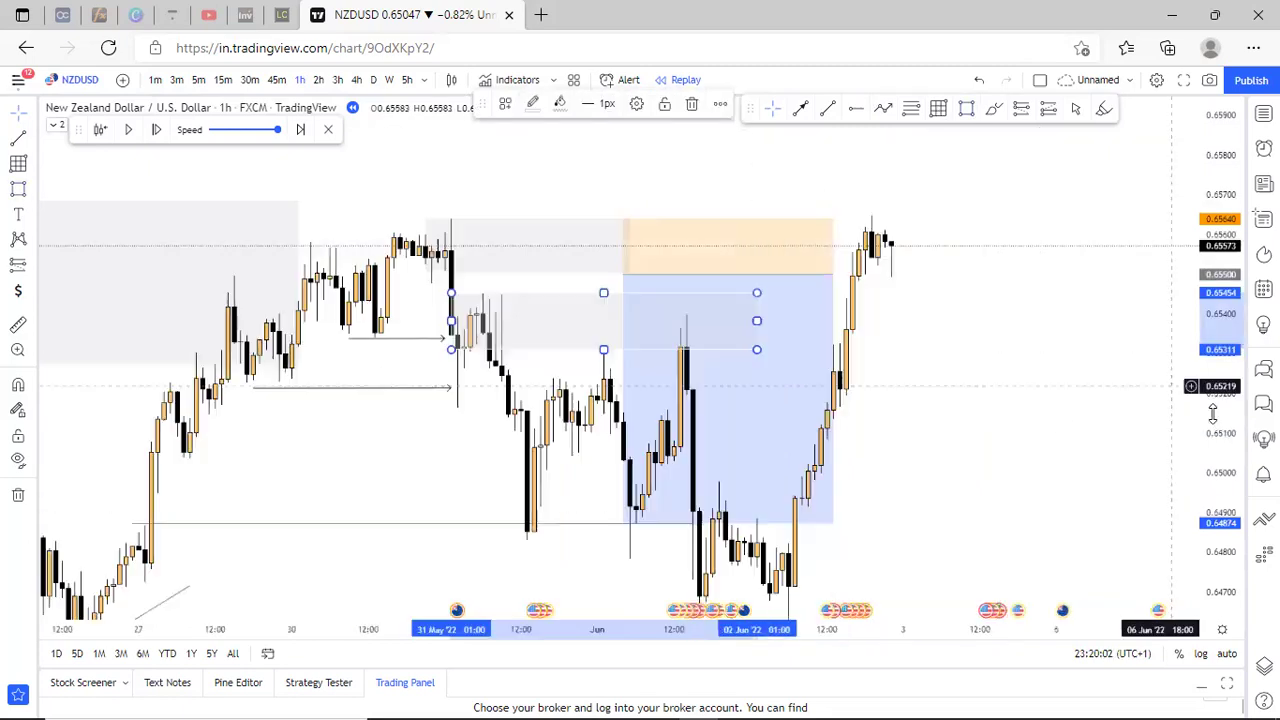
left_click_drag(1023, 424, 1079, 332)
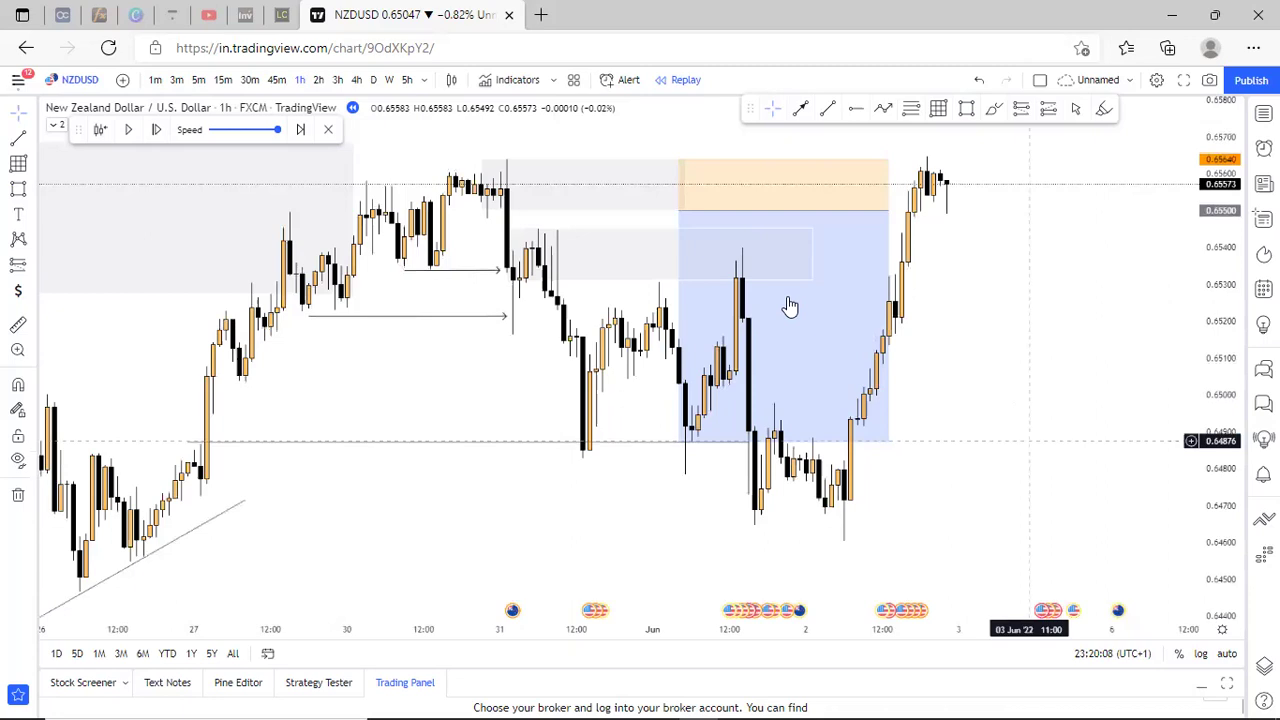
left_click(790, 254)
left_click_drag(790, 254, 769, 254)
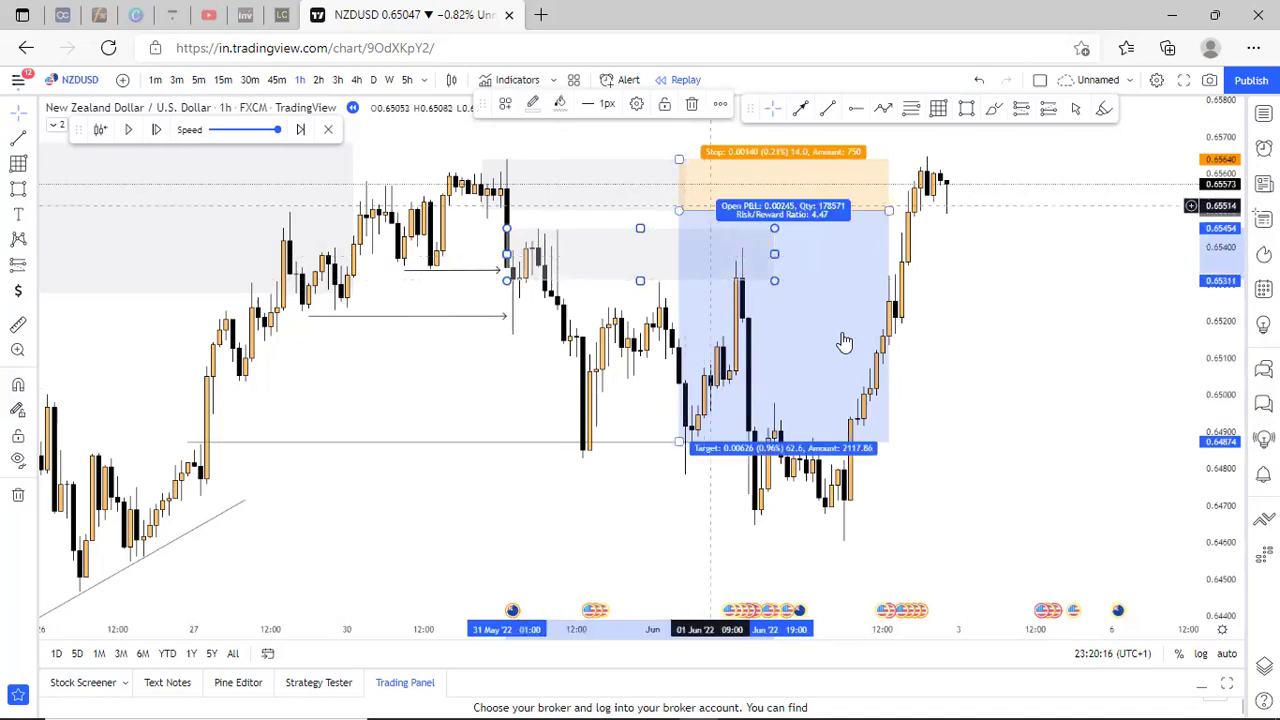
Remove all drawings from the NZDUSD chart.
scroll(1056, 420, "down", 3)
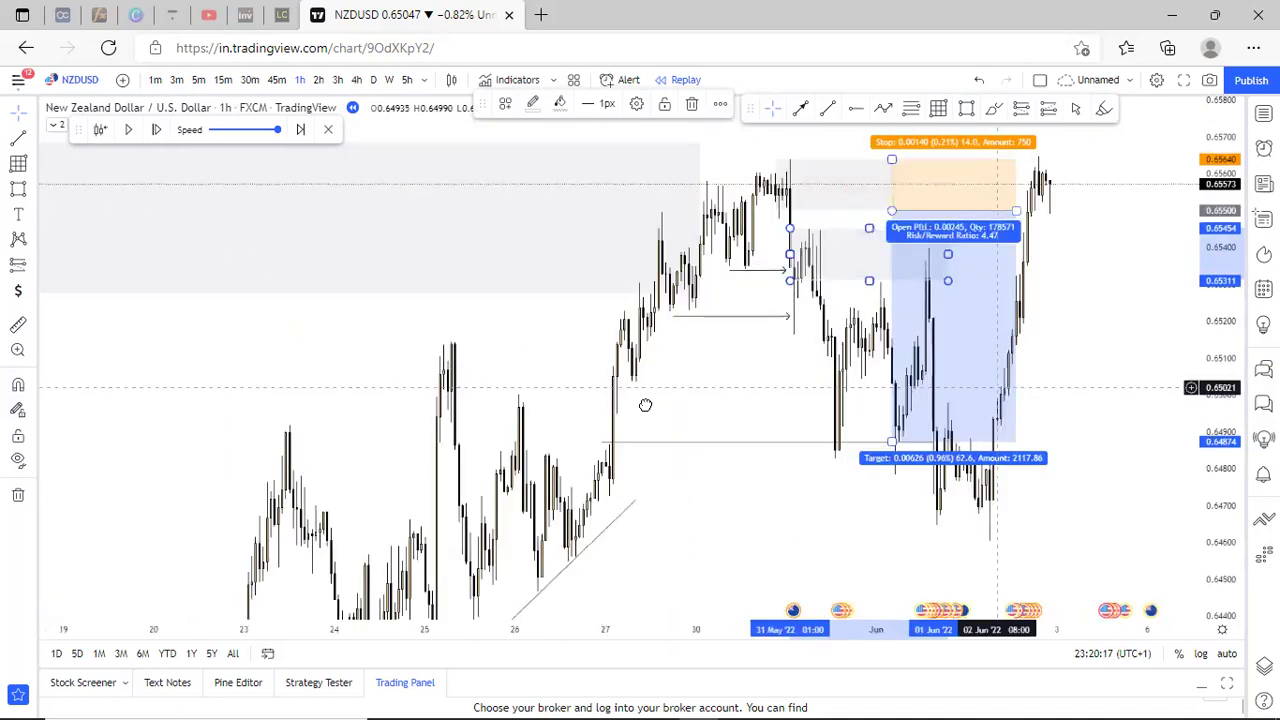
left_click(49, 491)
scroll(45, 495, "down", 2)
left_click(16, 498)
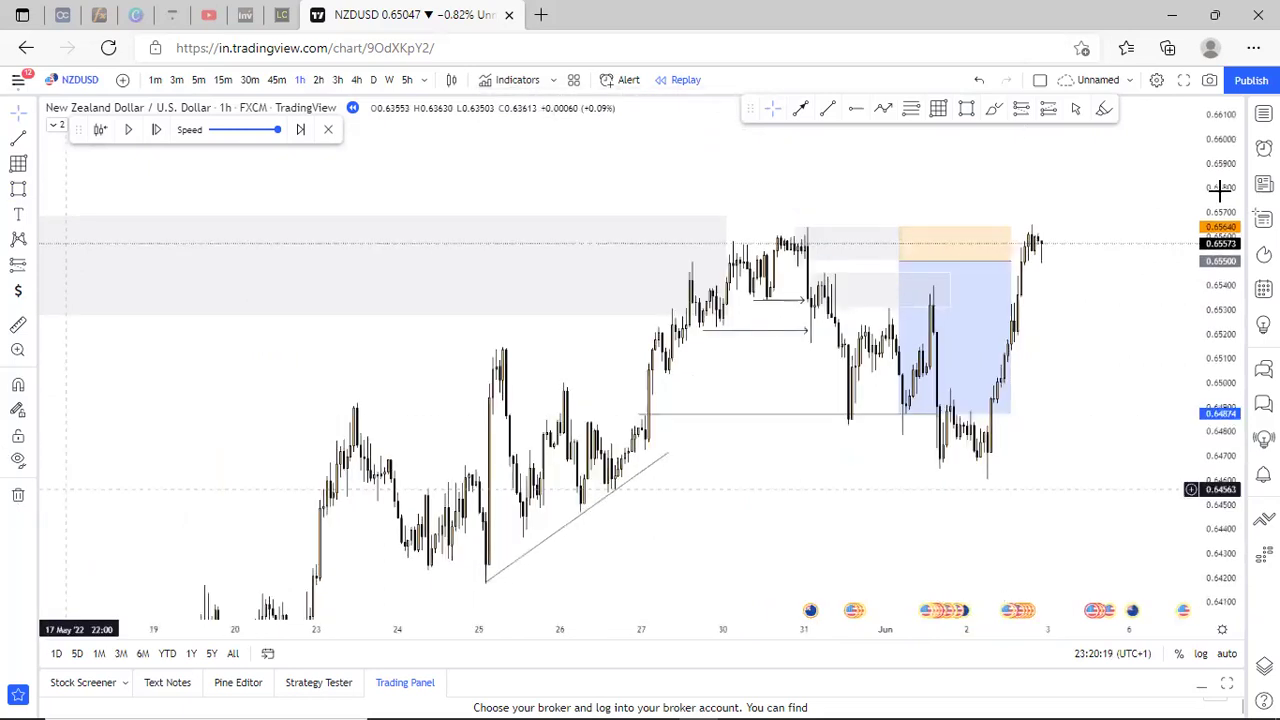
Open the watchlist and load the GBPUSD chart.
scroll(1195, 200, "up", 3)
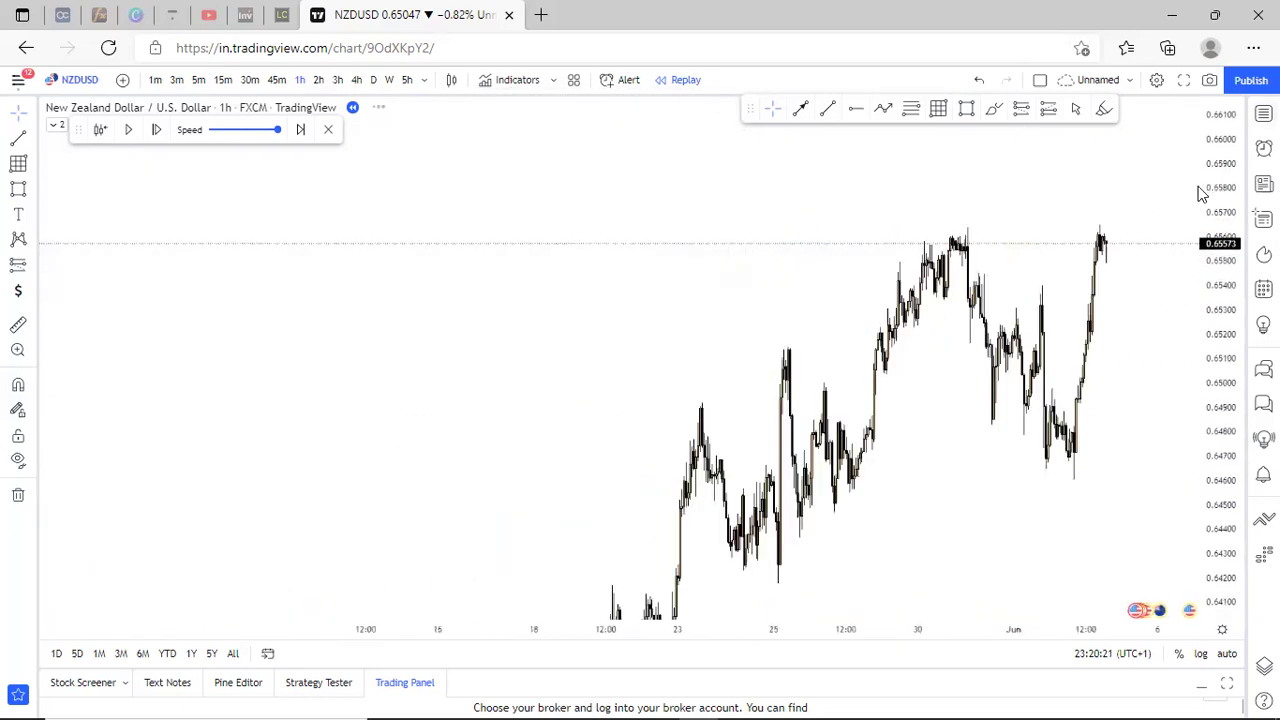
left_click(1263, 113)
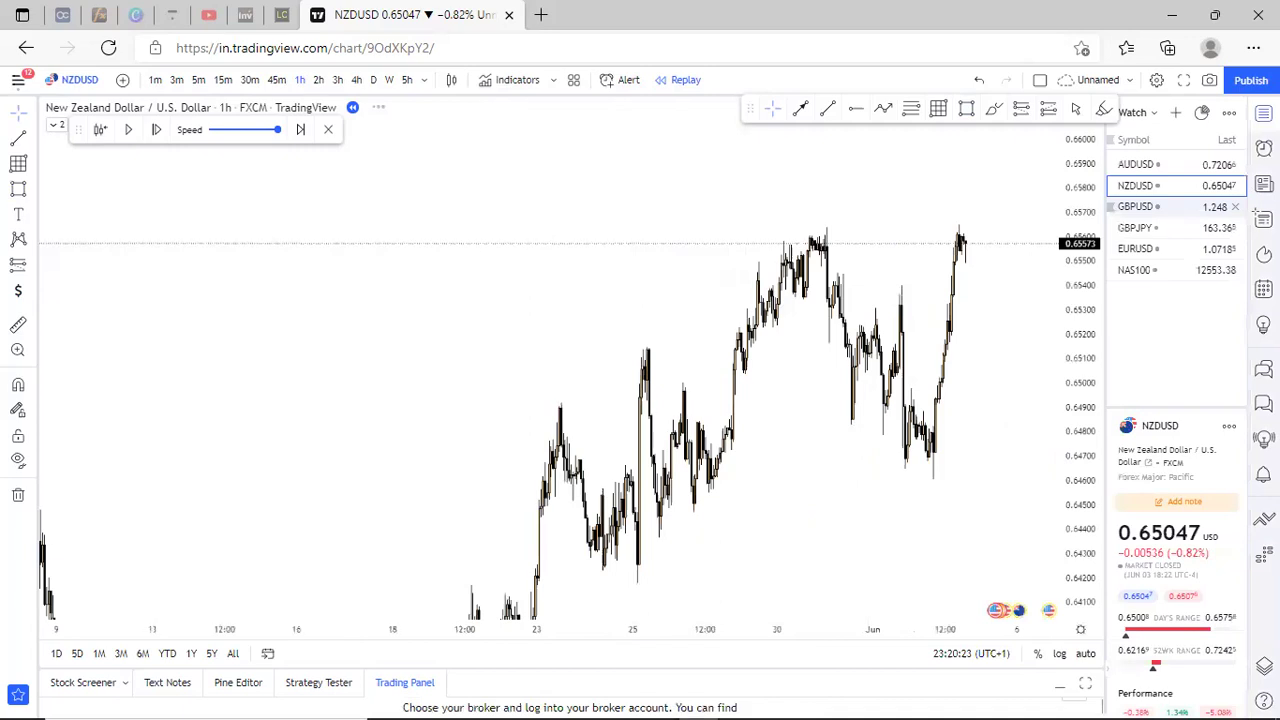
left_click(1180, 207)
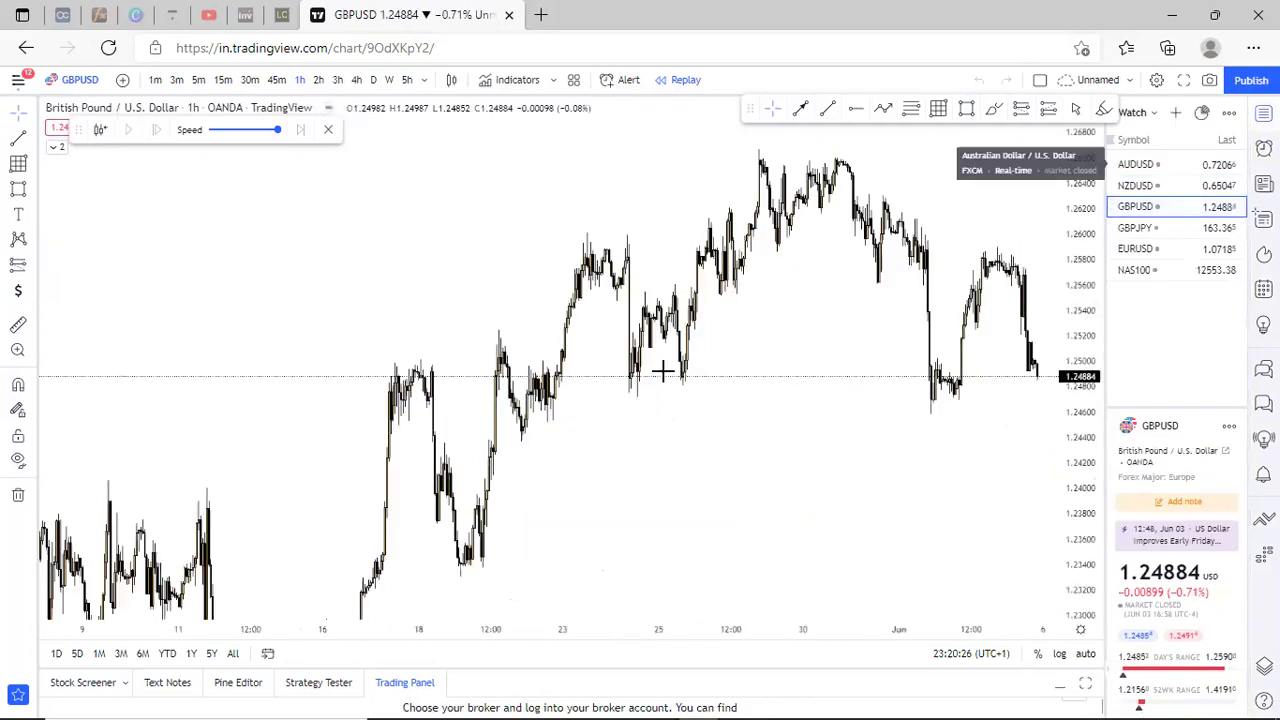
Remove all drawings from the GBPUSD chart and close the watchlist.
left_click(17, 498)
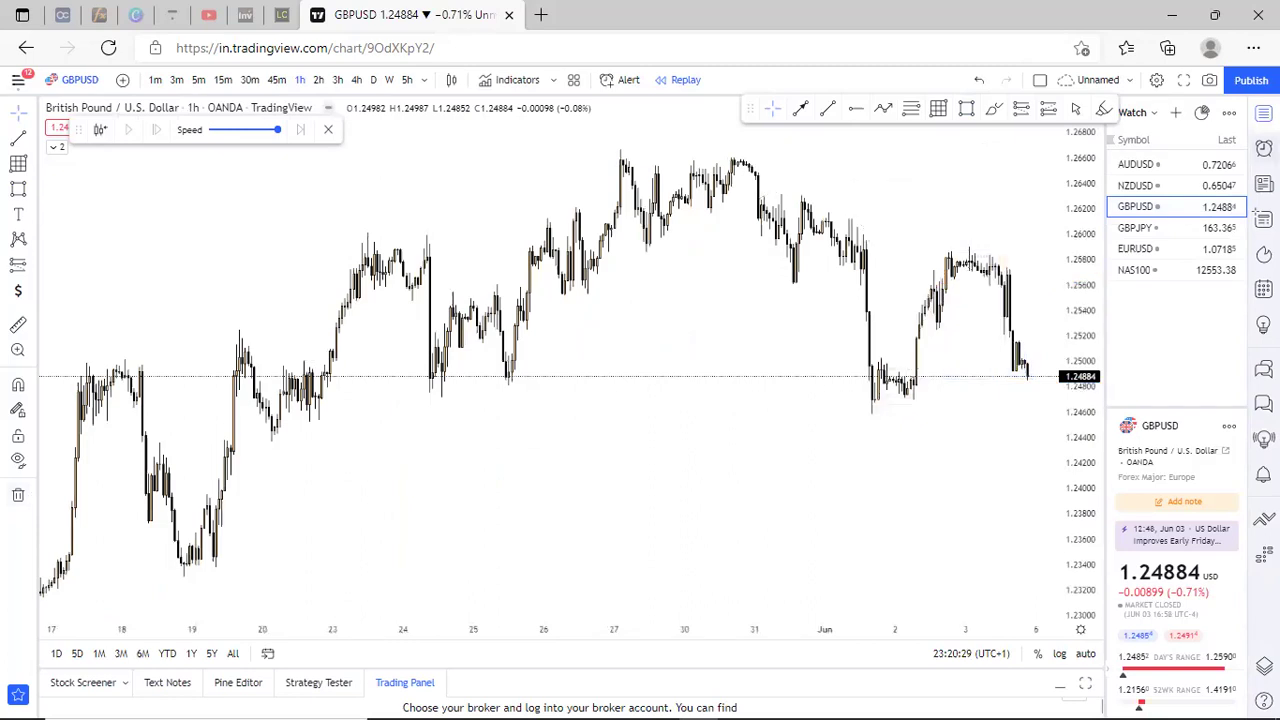
left_click(1264, 114)
Brush a freehand oval around the rise from the mid-May low to the late-May high, and delete it.
scroll(817, 472, "up", 4)
scroll(816, 470, "down", 2)
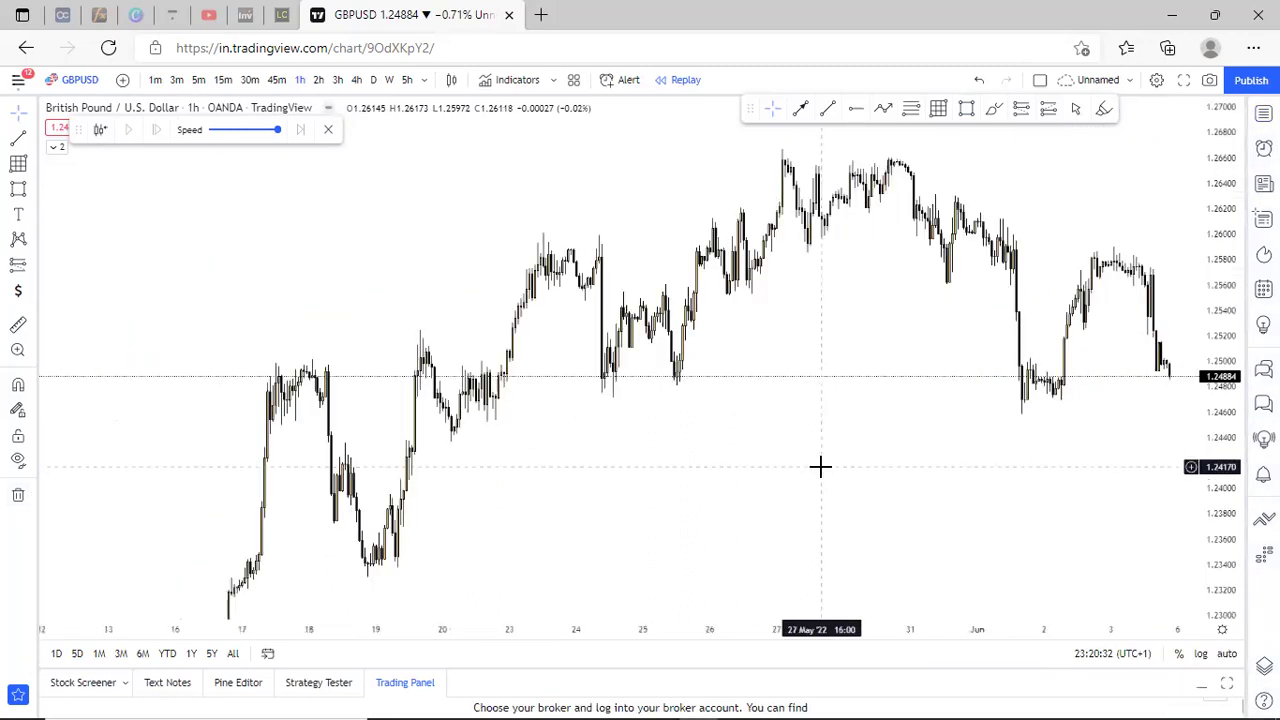
scroll(1065, 330, "down", 2)
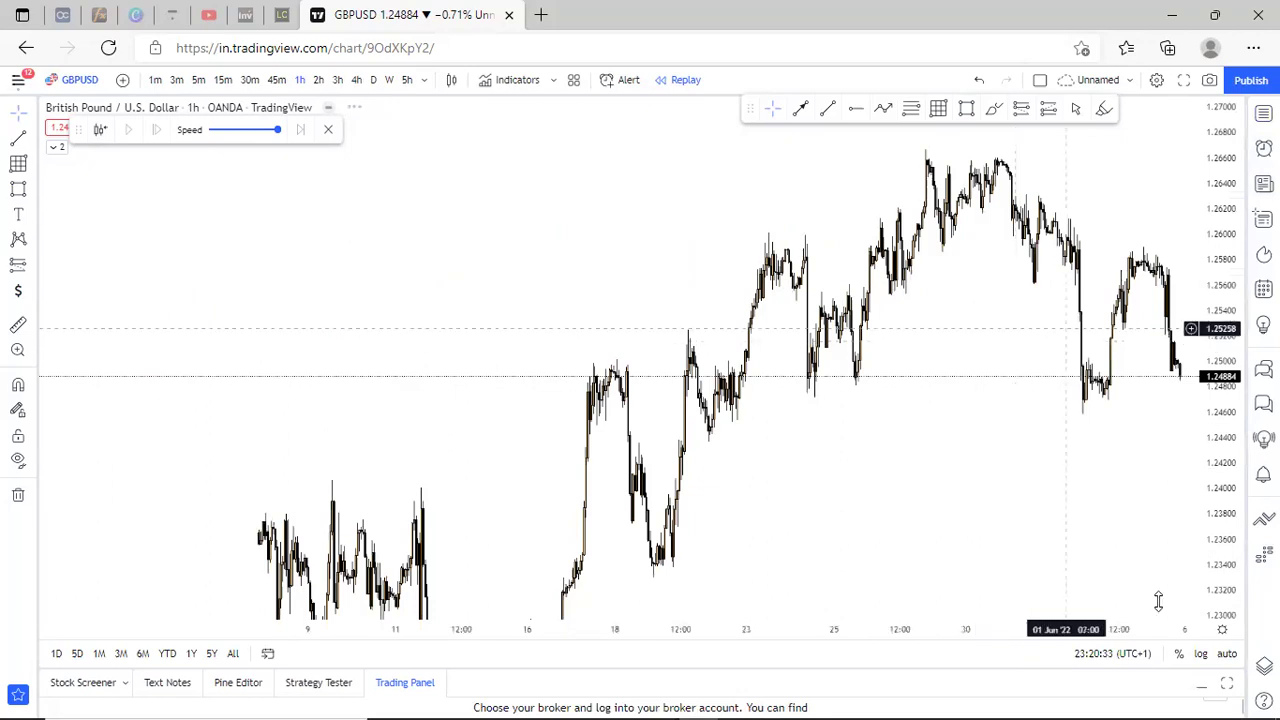
scroll(980, 451, "down", 4)
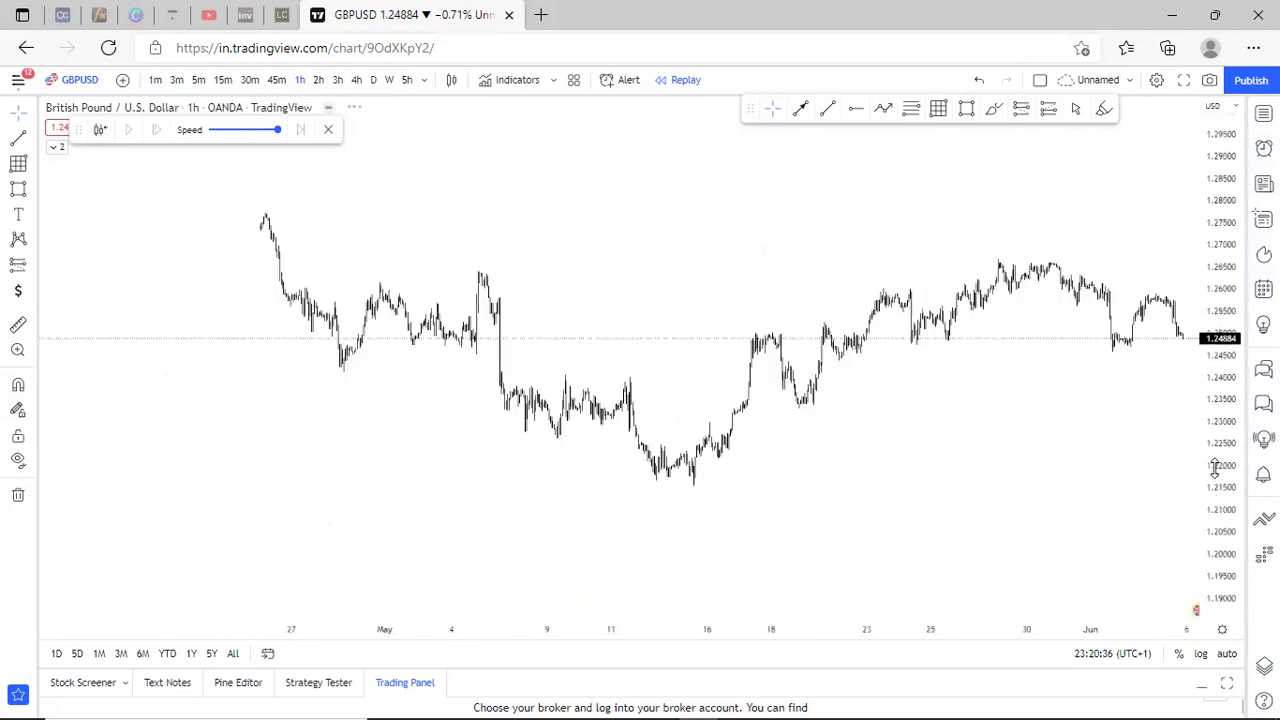
scroll(962, 428, "up", 2)
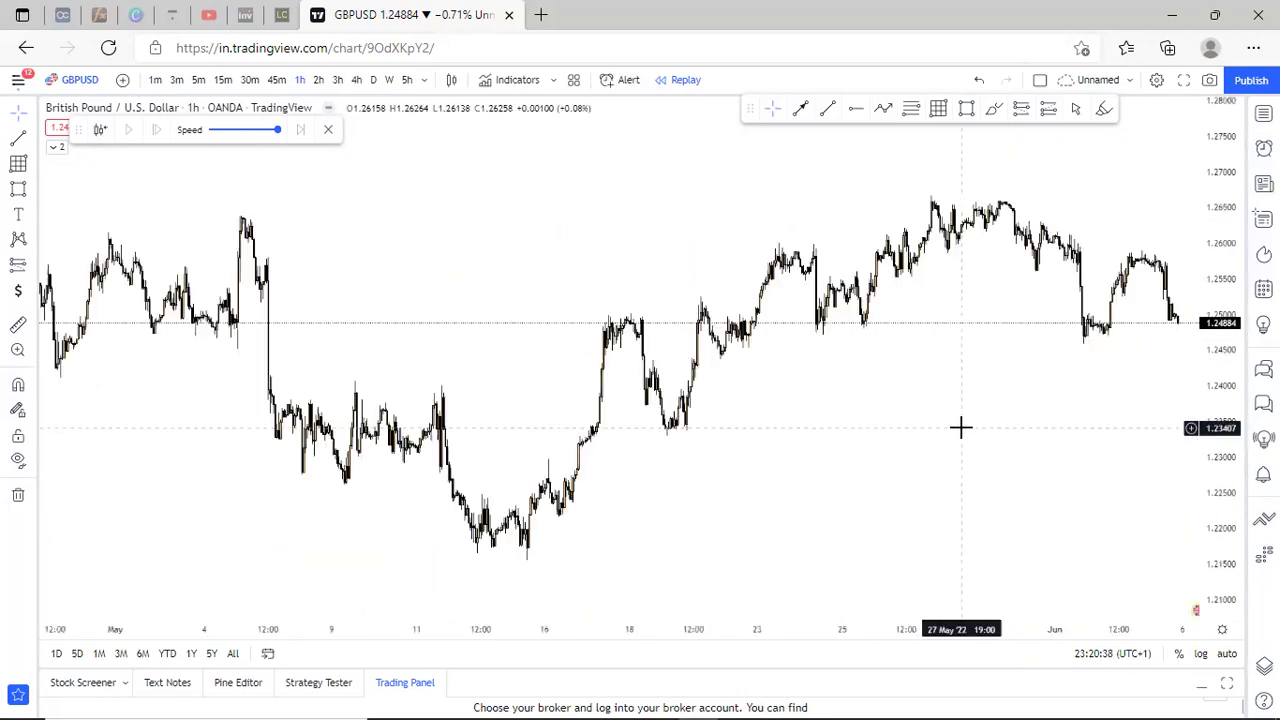
scroll(854, 486, "up", 2)
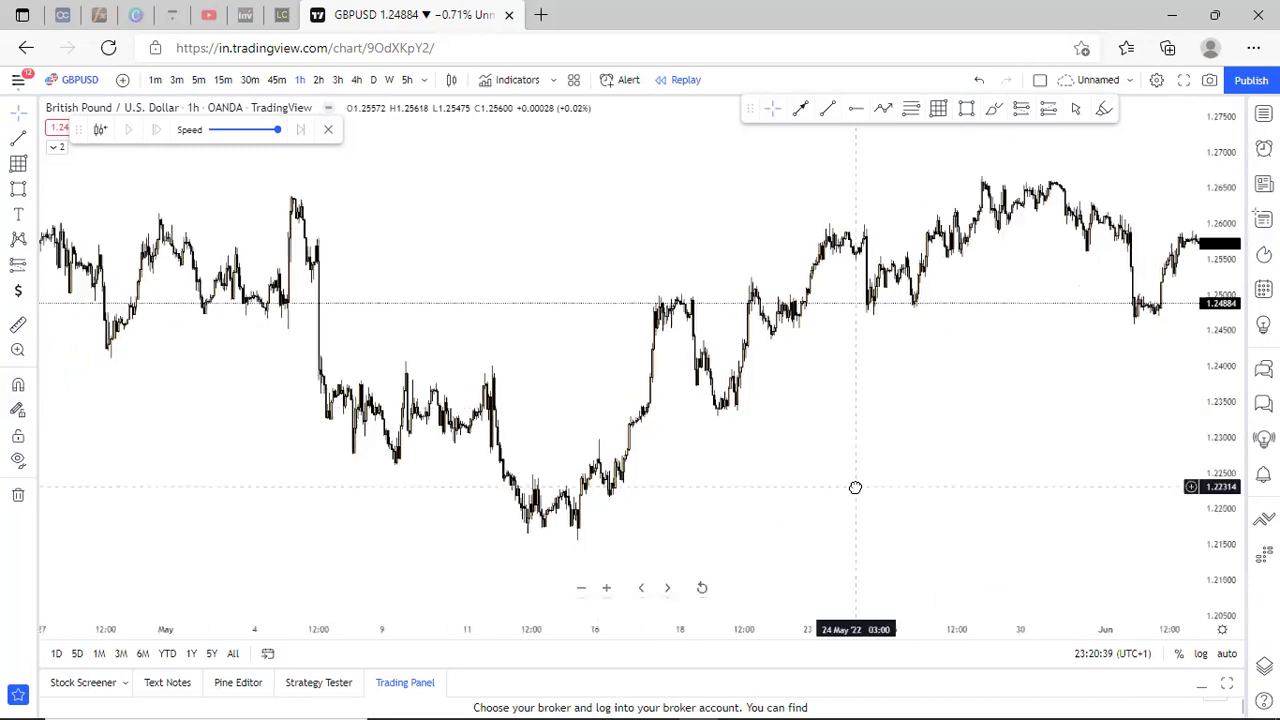
left_click(994, 109)
mouse_move(1006, 144)
left_mouse_down()
mouse_move(614, 284)
mouse_move(644, 528)
mouse_move(886, 381)
mouse_move(1062, 181)
left_mouse_up()
left_click(1062, 180)
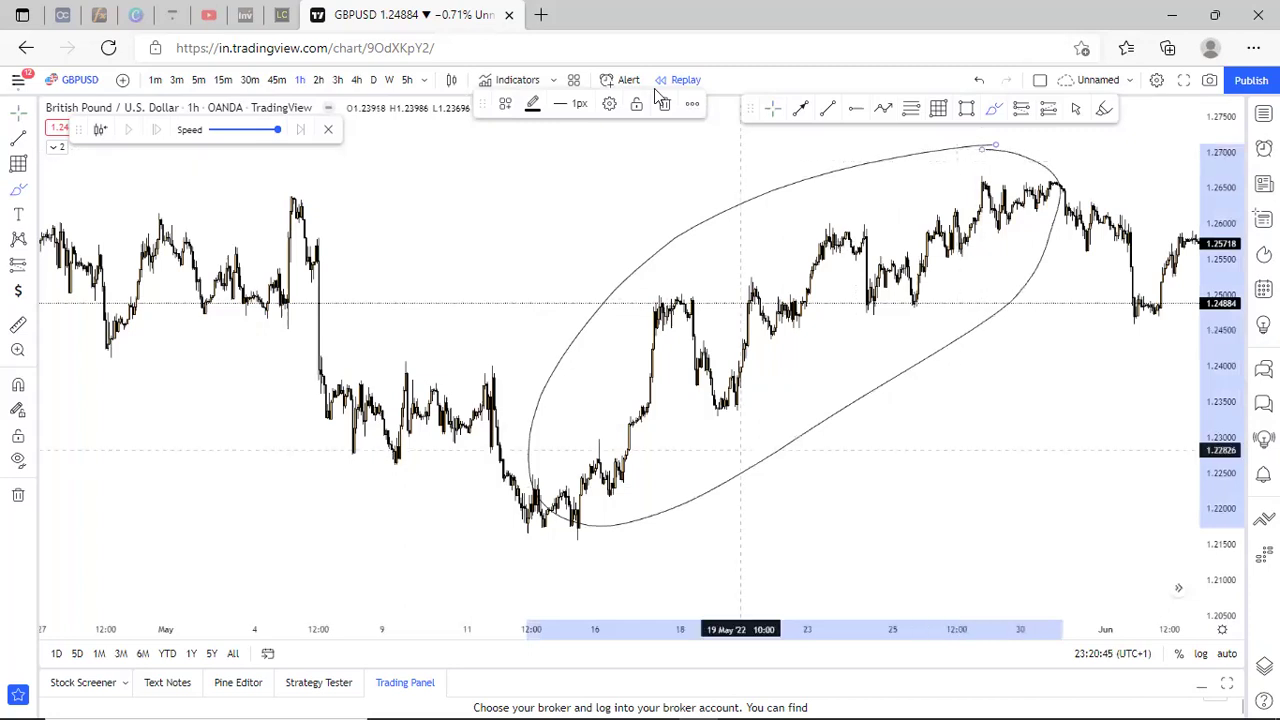
key("Delete")
Draw a rectangle zone at the mid-May low from 1.22011 to 1.21565, spanning 13 May 11:00 to 20 May 21:00.
left_click_drag(1209, 523, 1208, 300)
left_click(777, 104)
left_click_drag(895, 495, 999, 308)
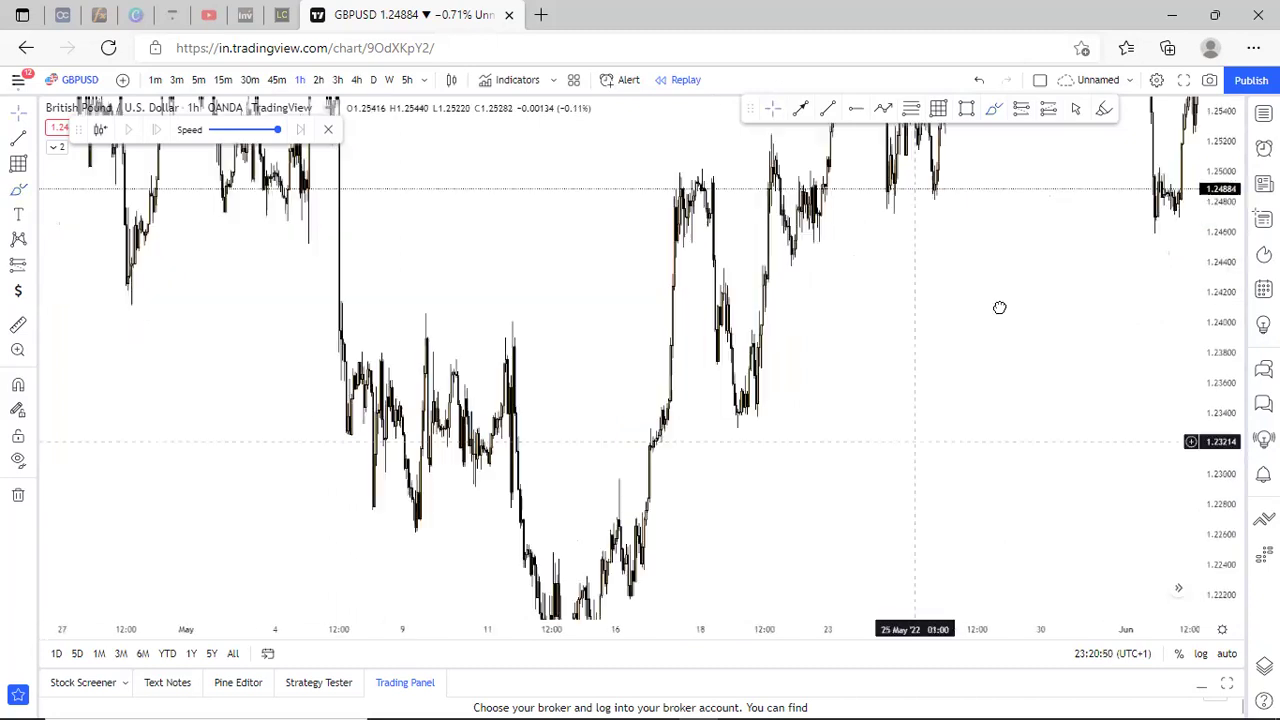
left_click_drag(523, 472, 903, 410)
scroll(903, 410, "up", 1)
left_click(962, 111)
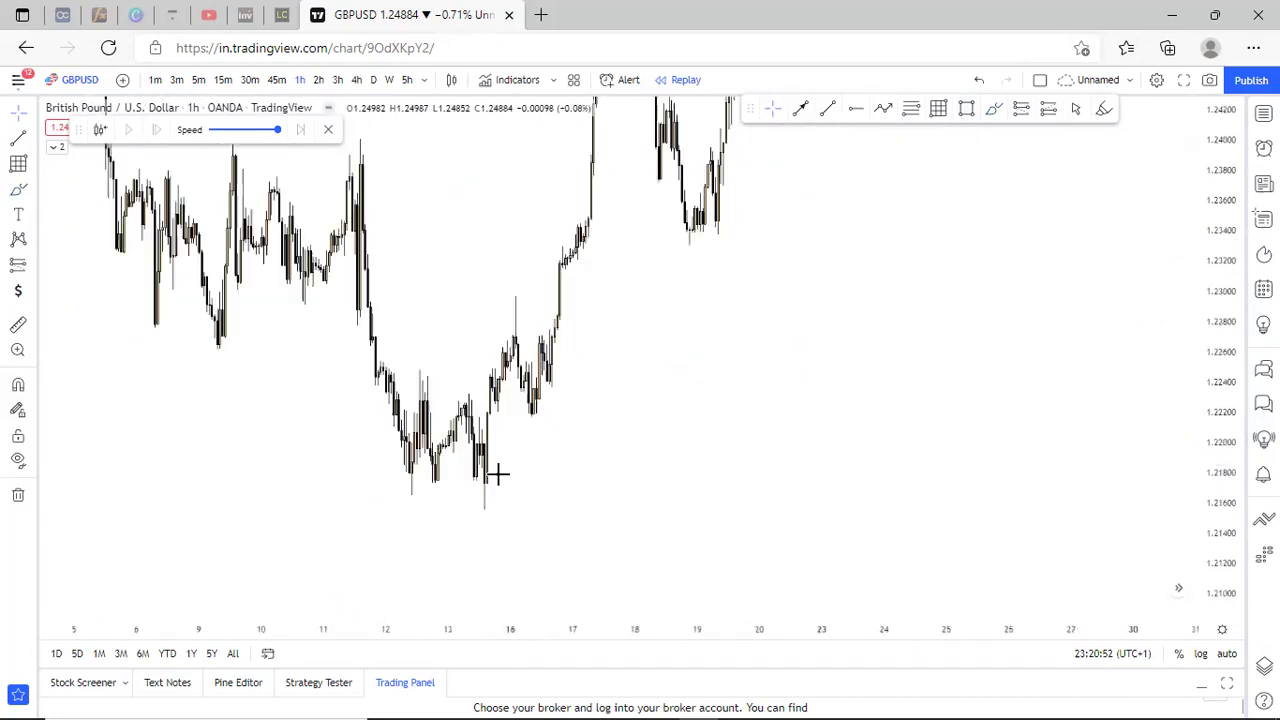
left_click(813, 508)
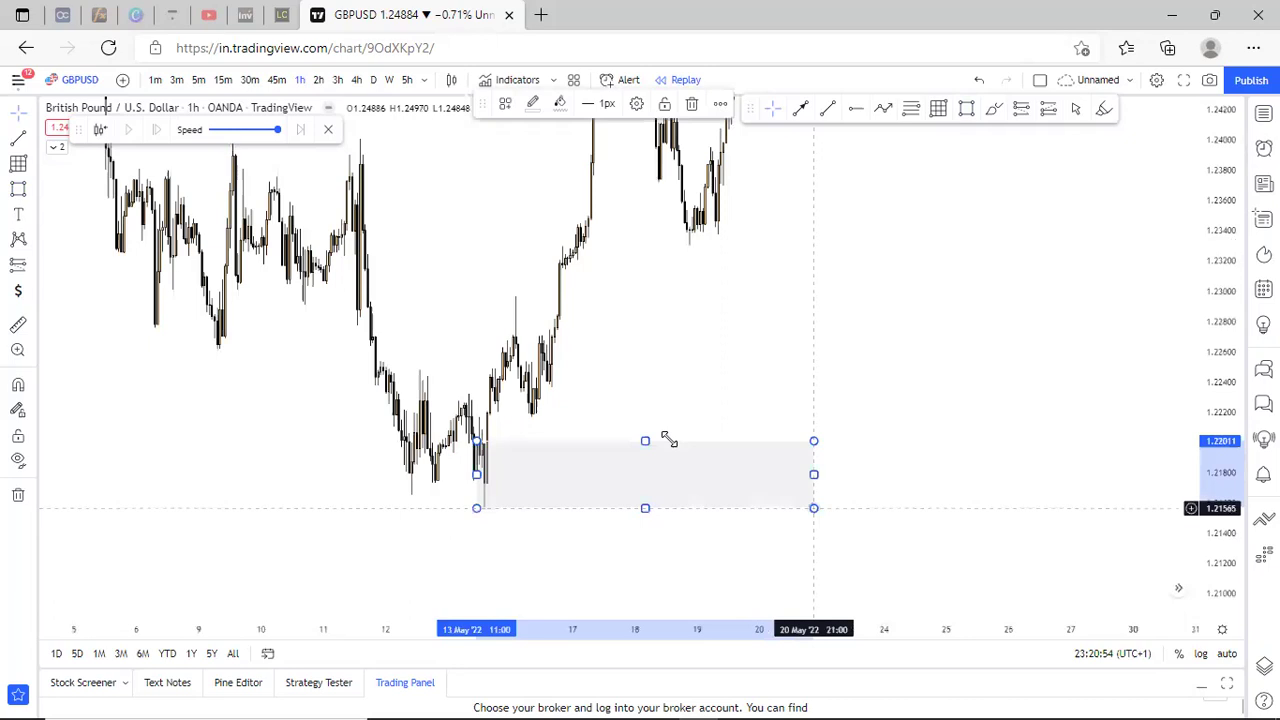
Draw an arrow at 1.22517 from 12 May 11:00 to 13 May 17:00 and brush two price paths starting at the 16 May high.
left_click(614, 388)
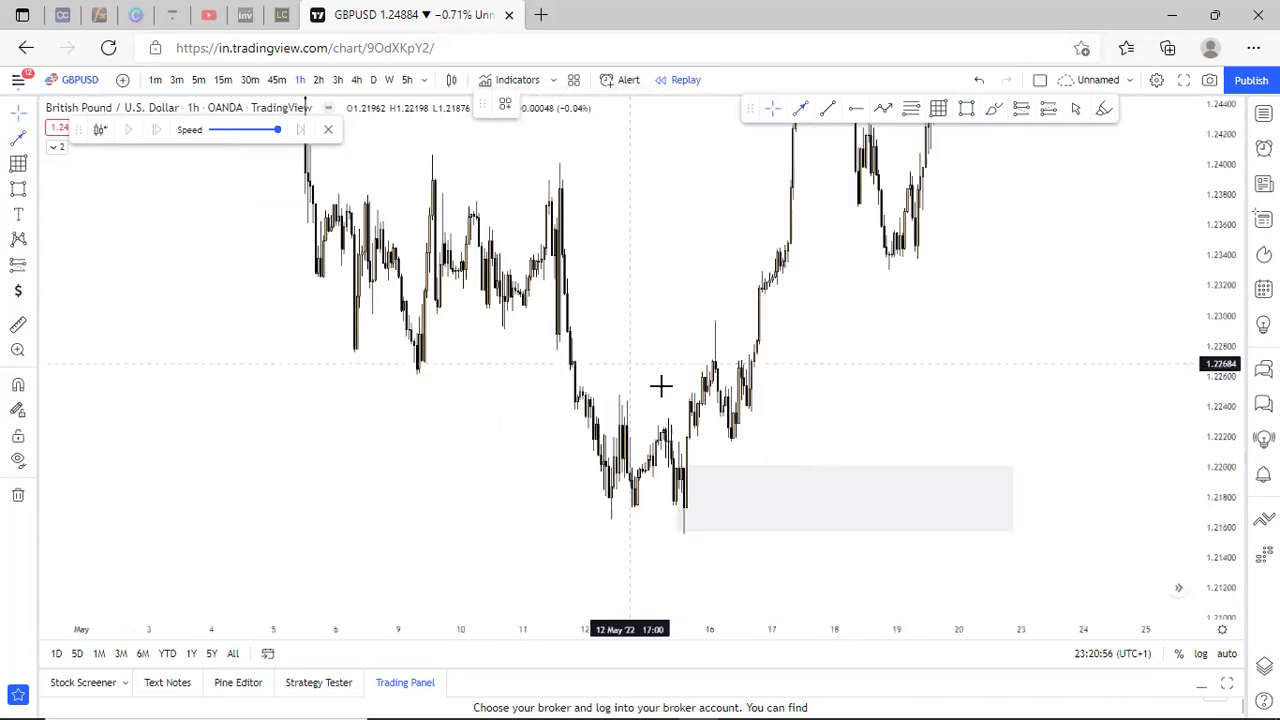
left_click(692, 387)
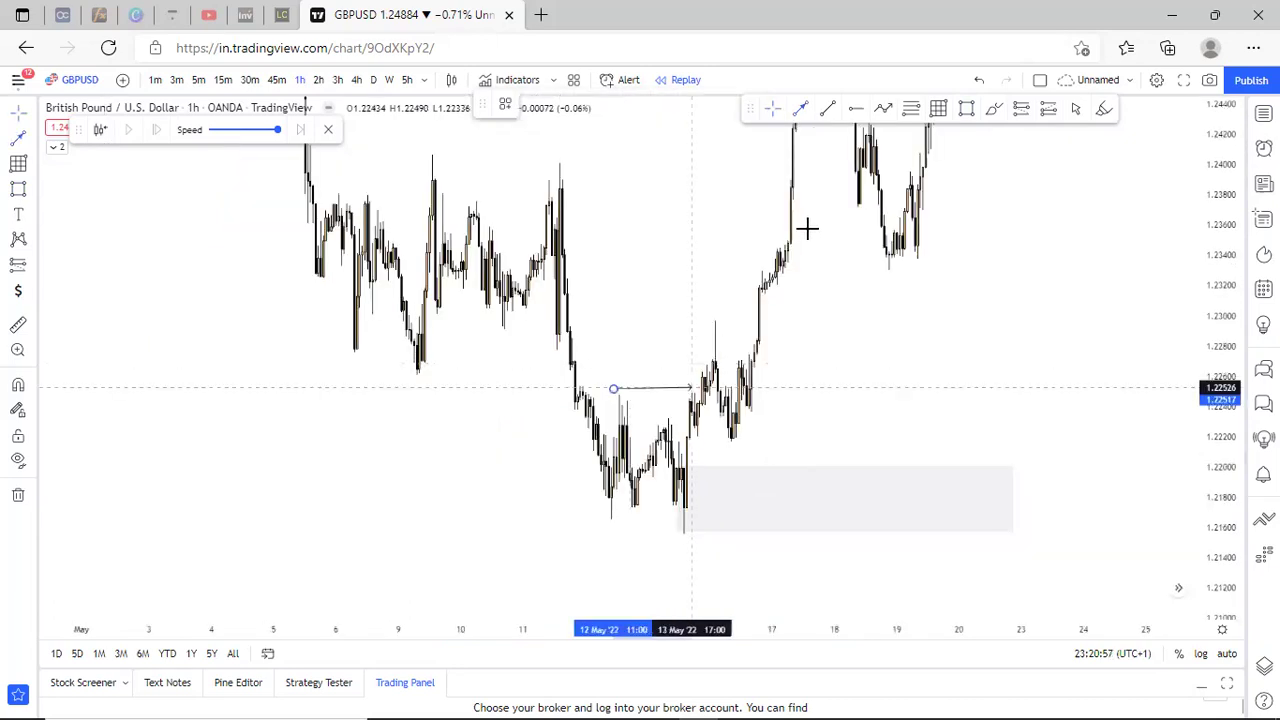
scroll(402, 363, "up", 5)
mouse_move(410, 348)
left_mouse_down()
mouse_move(494, 484)
mouse_move(500, 474)
left_mouse_up()
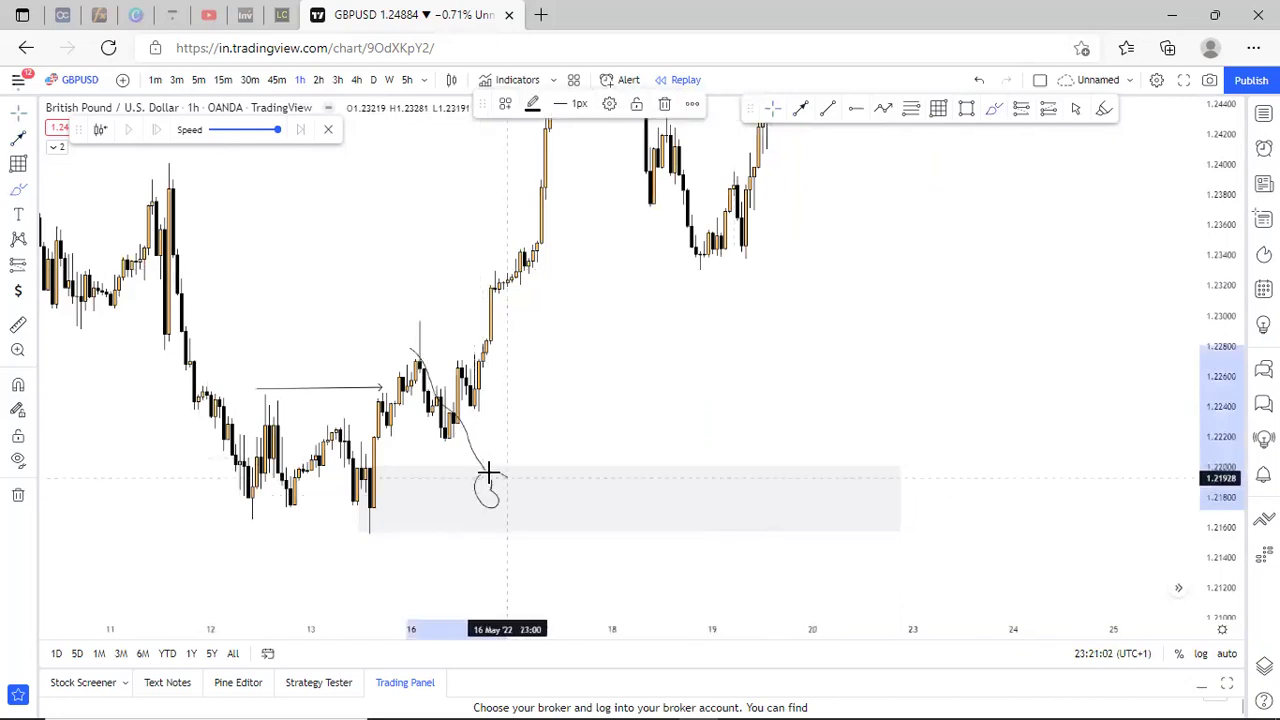
mouse_move(415, 347)
left_mouse_down()
mouse_move(449, 451)
mouse_move(423, 439)
mouse_move(575, 190)
left_mouse_up()
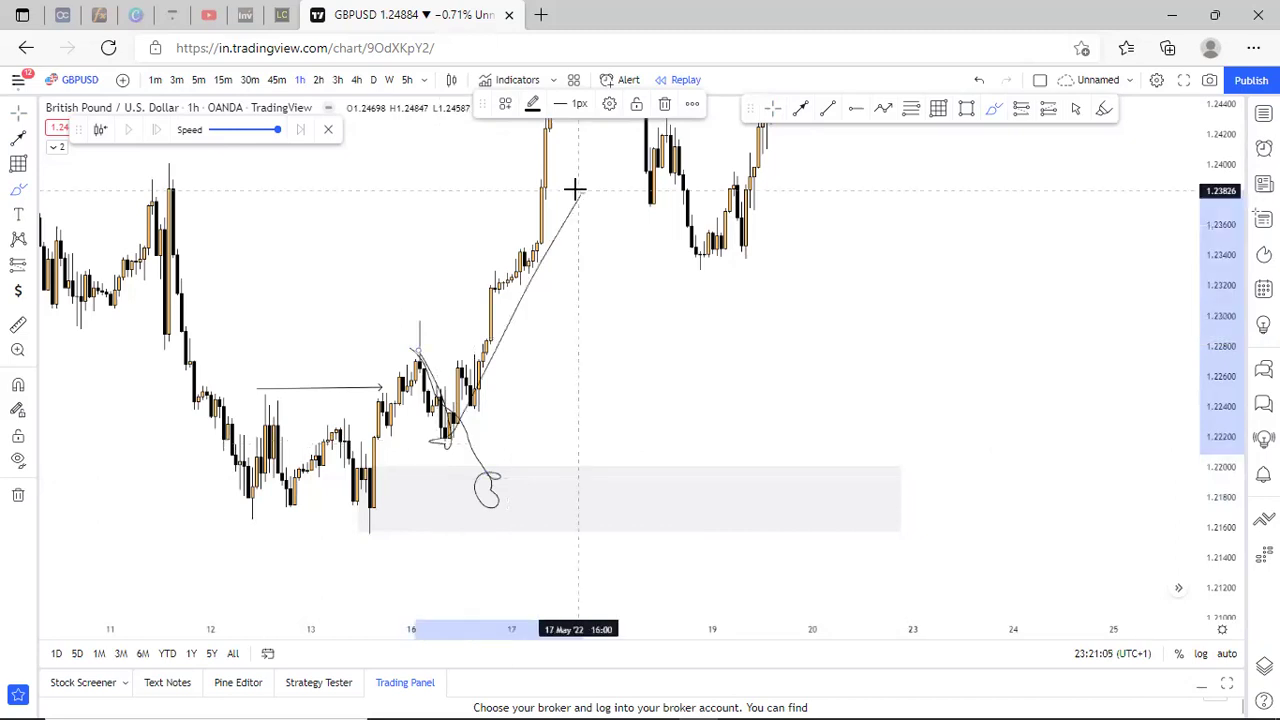
Undo the two brushed price paths and the arrow above the 12 May high.
left_click(980, 83)
left_click(980, 83)
left_click(980, 83)
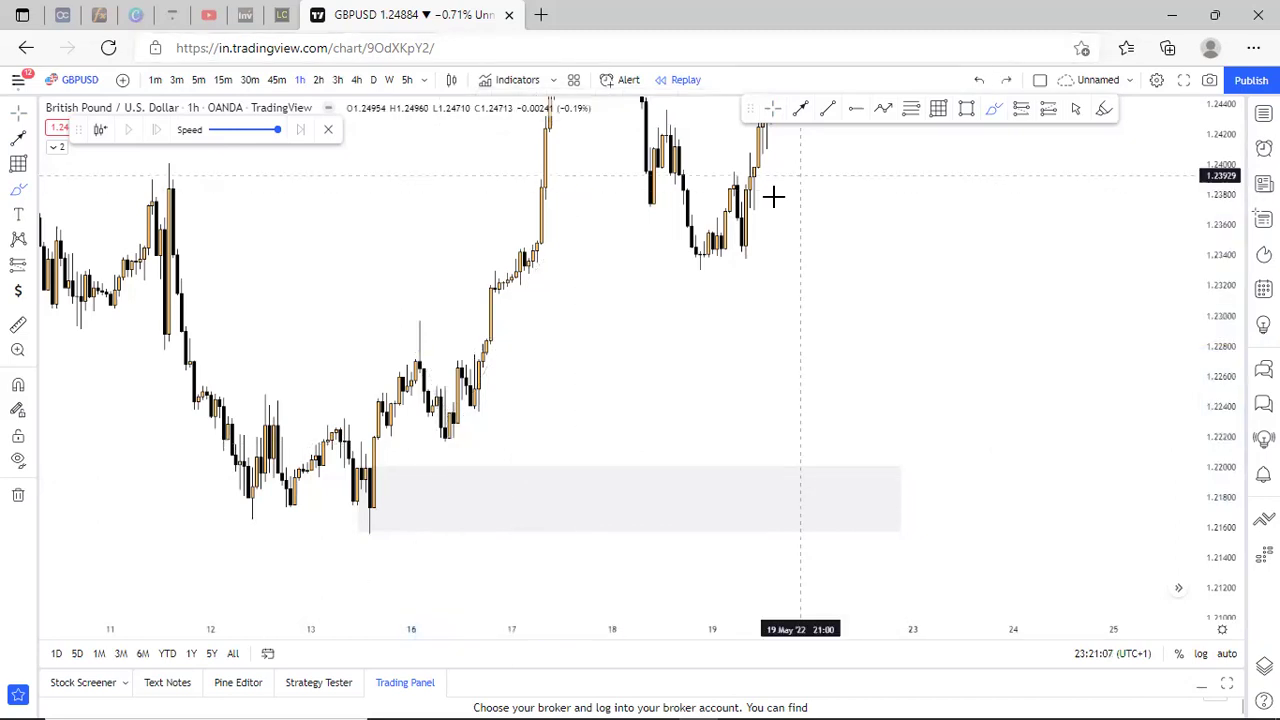
Shorten the mid-May rectangle zone so that it ends at about 17 May 12:00.
left_click_drag(901, 499, 500, 473)
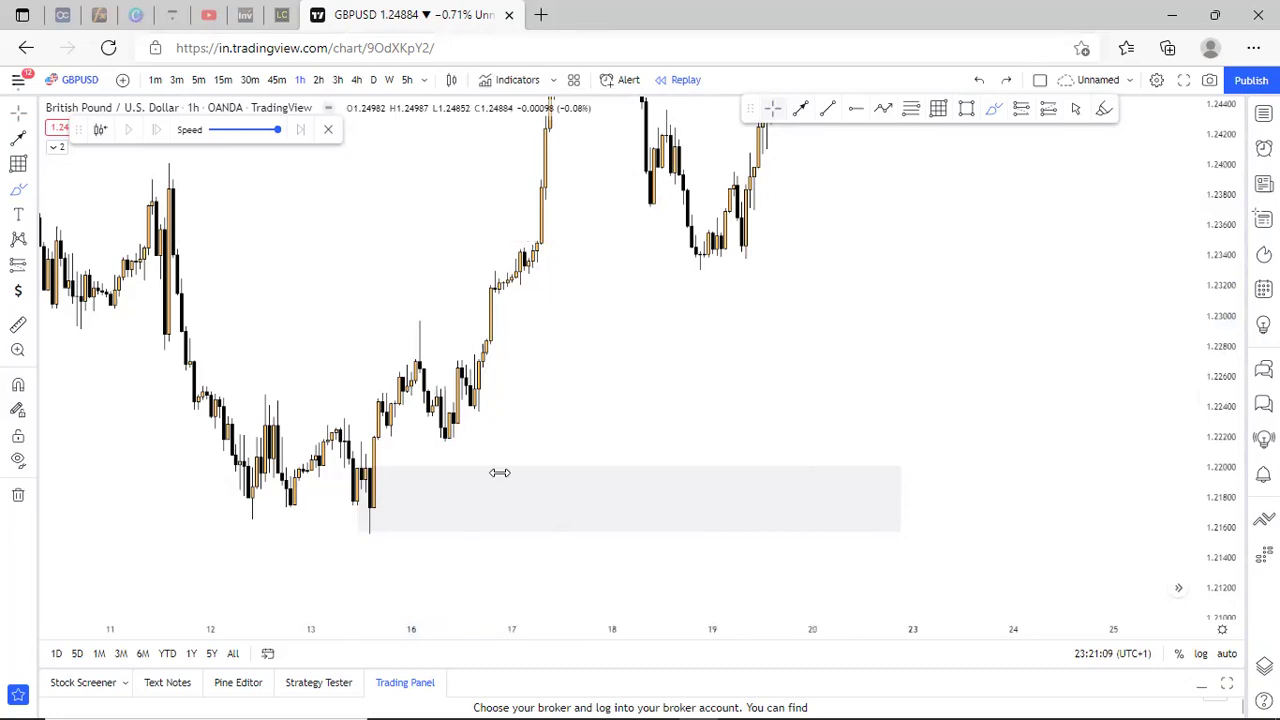
left_click_drag(820, 495, 893, 534)
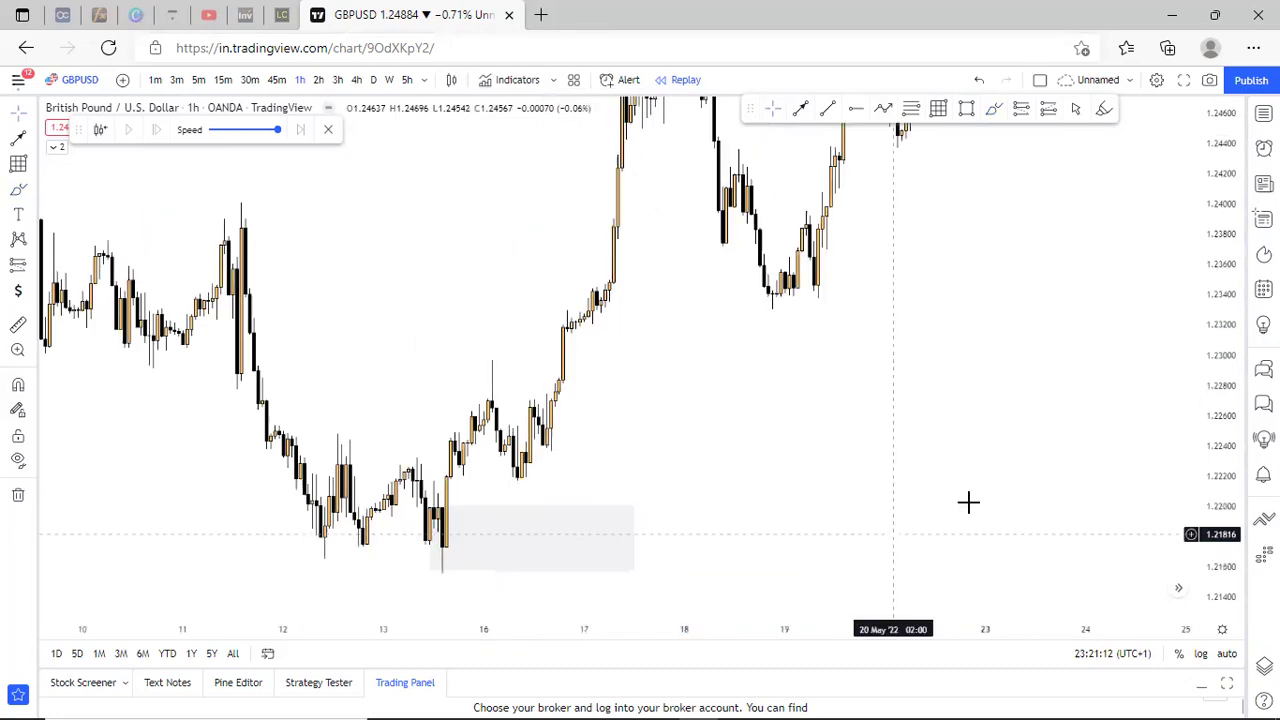
key("ctrl+z")
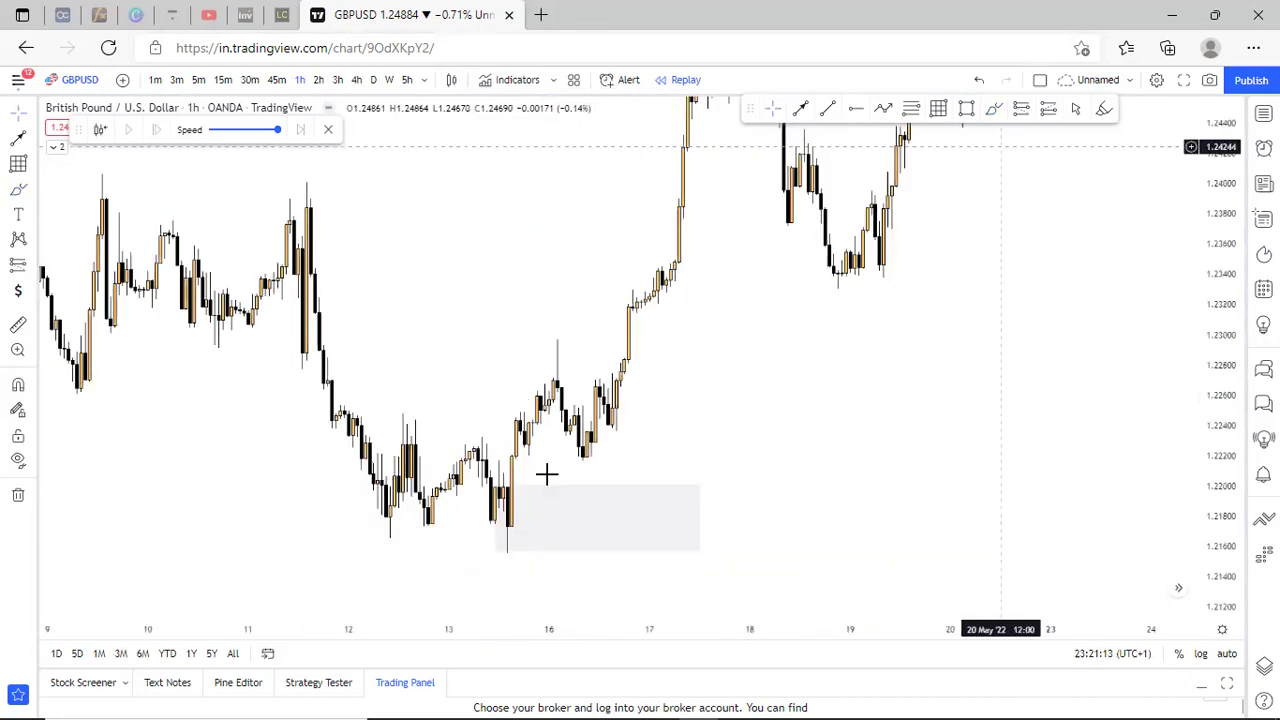
Try a long position at 1.21997 starting 16 May 05:00 with its target at 1.23627, and delete it.
left_click(563, 370)
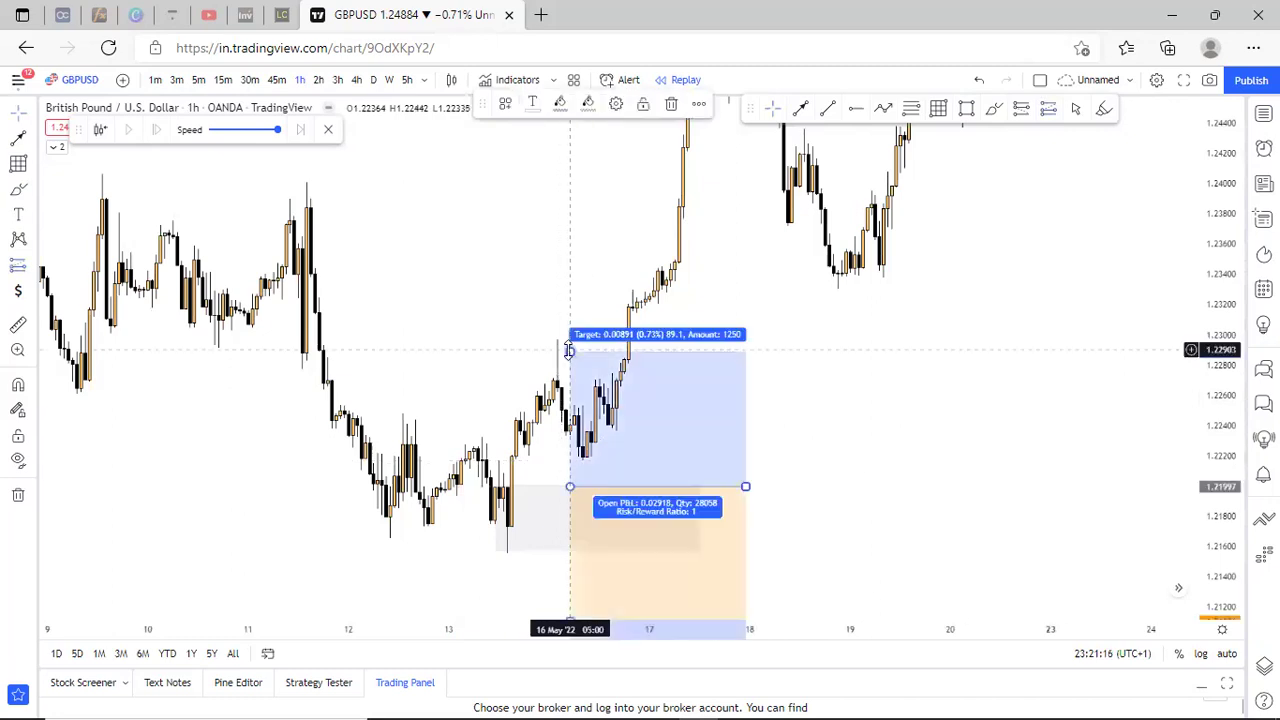
left_click_drag(603, 245, 613, 240)
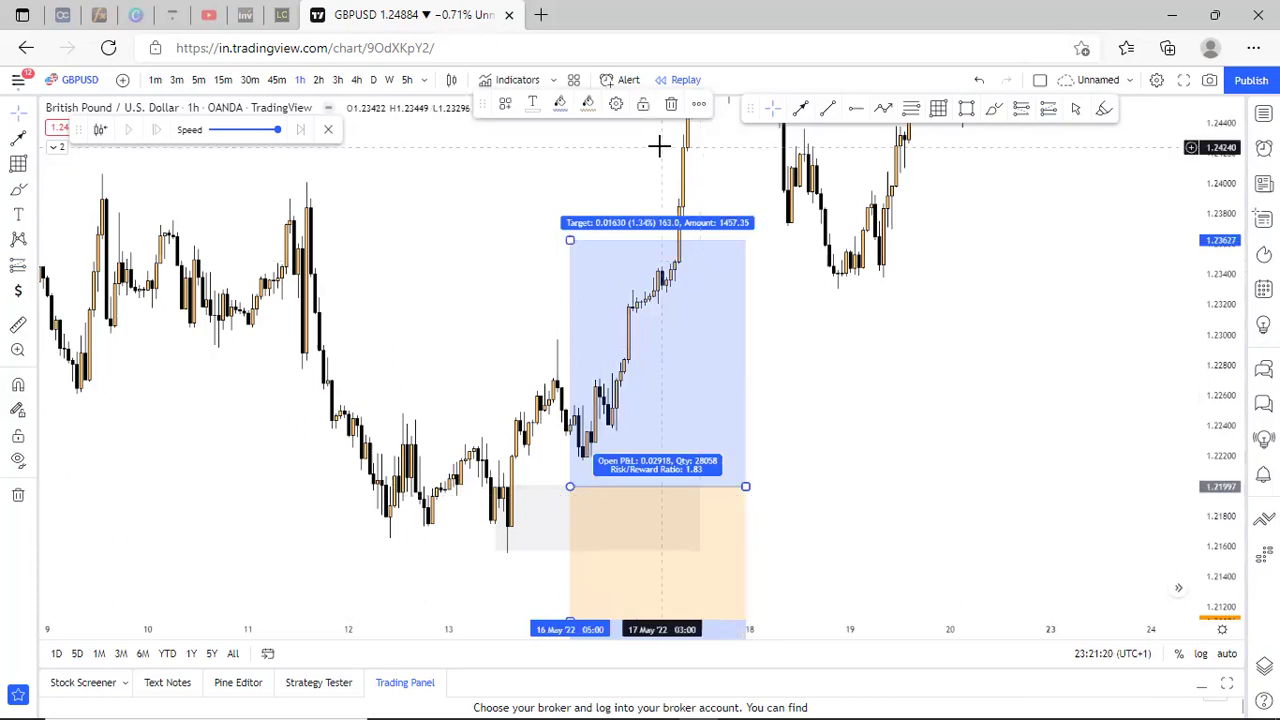
left_click(674, 105)
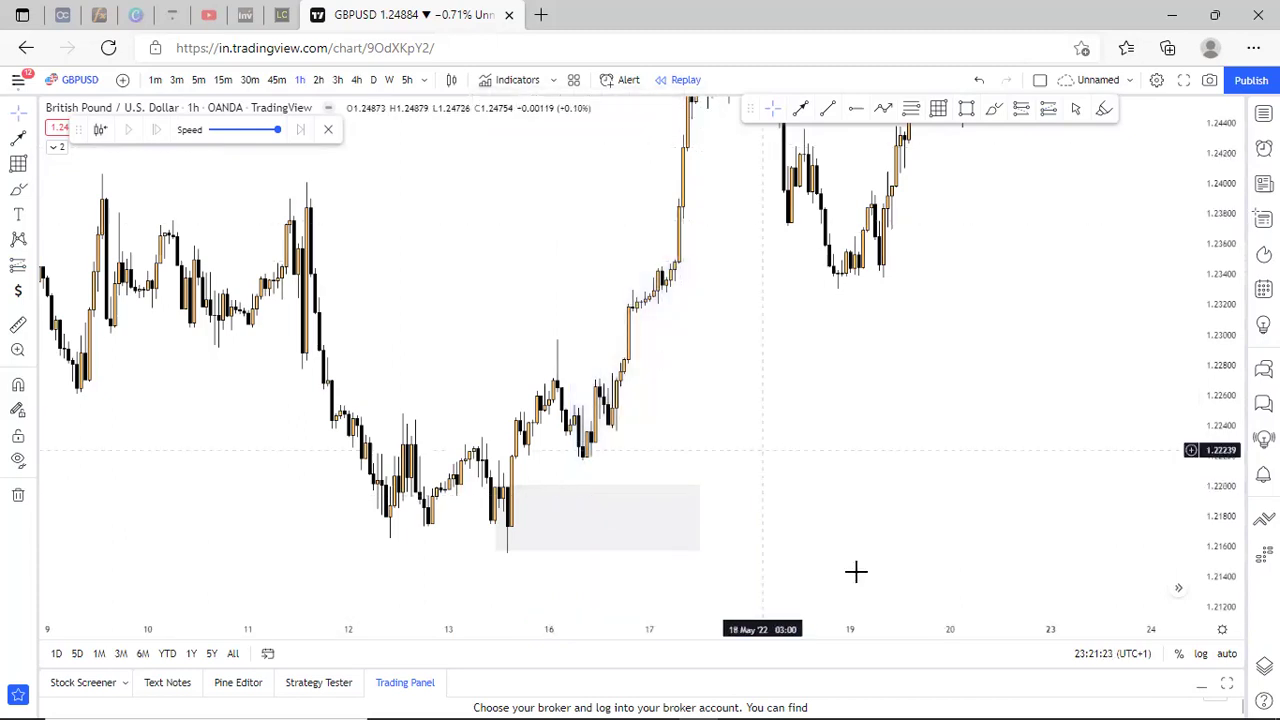
Examine the GBPUSD price action and swing structure from mid-May to early June.
scroll(860, 575, "down", 6)
left_click_drag(880, 524, 811, 446)
scroll(811, 446, "up", 3)
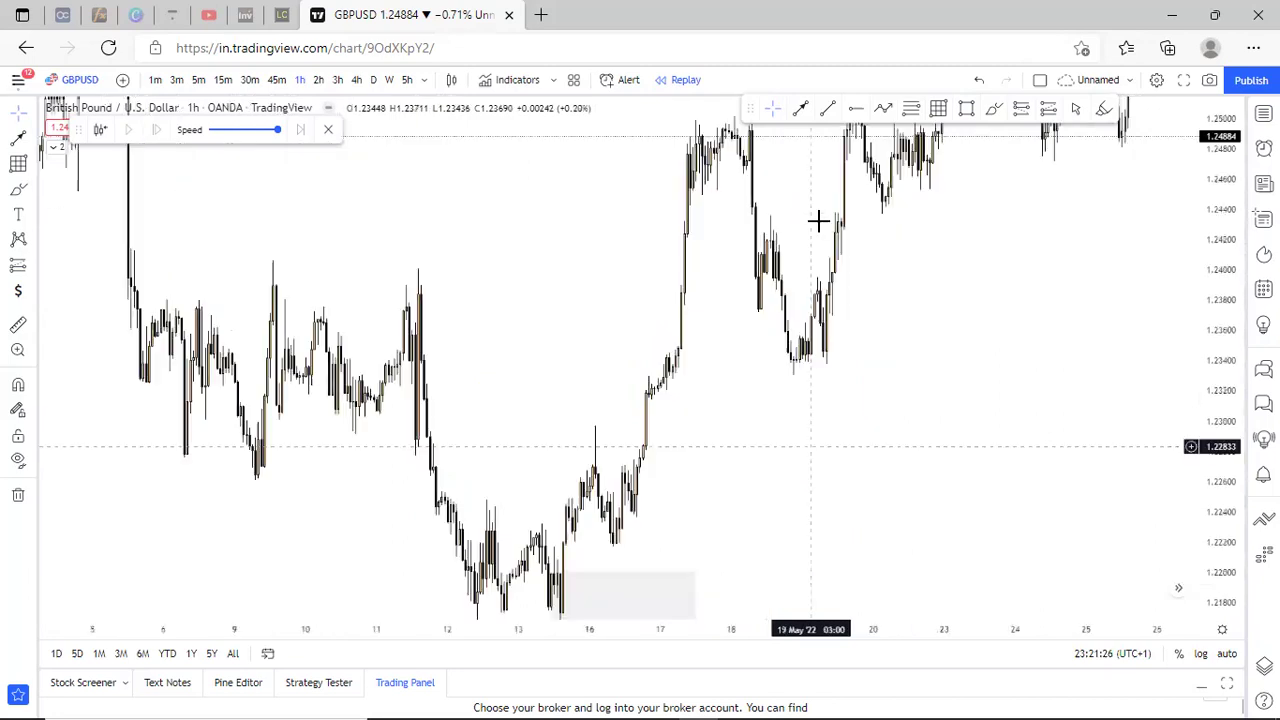
left_click_drag(961, 362, 812, 565)
left_click_drag(1015, 472, 575, 508)
scroll(732, 468, "down", 4)
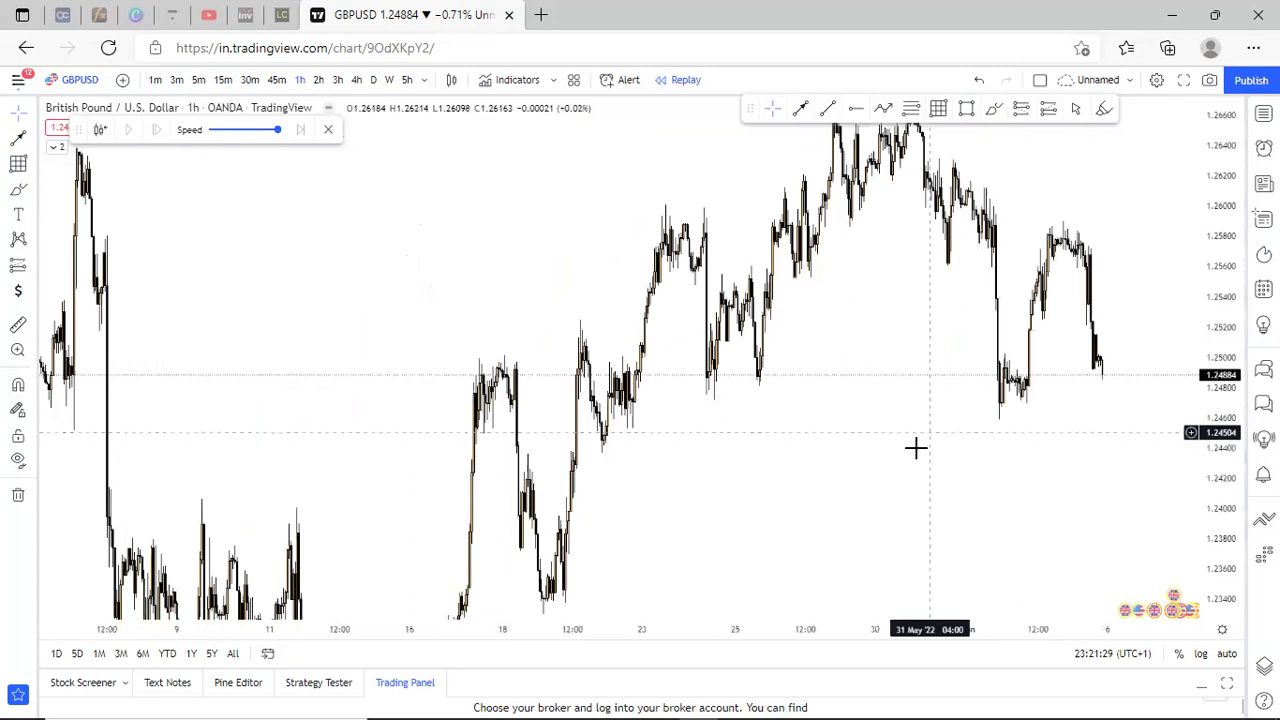
scroll(900, 450, "down", 1)
scroll(690, 446, "up", 2)
scroll(952, 446, "left", 3)
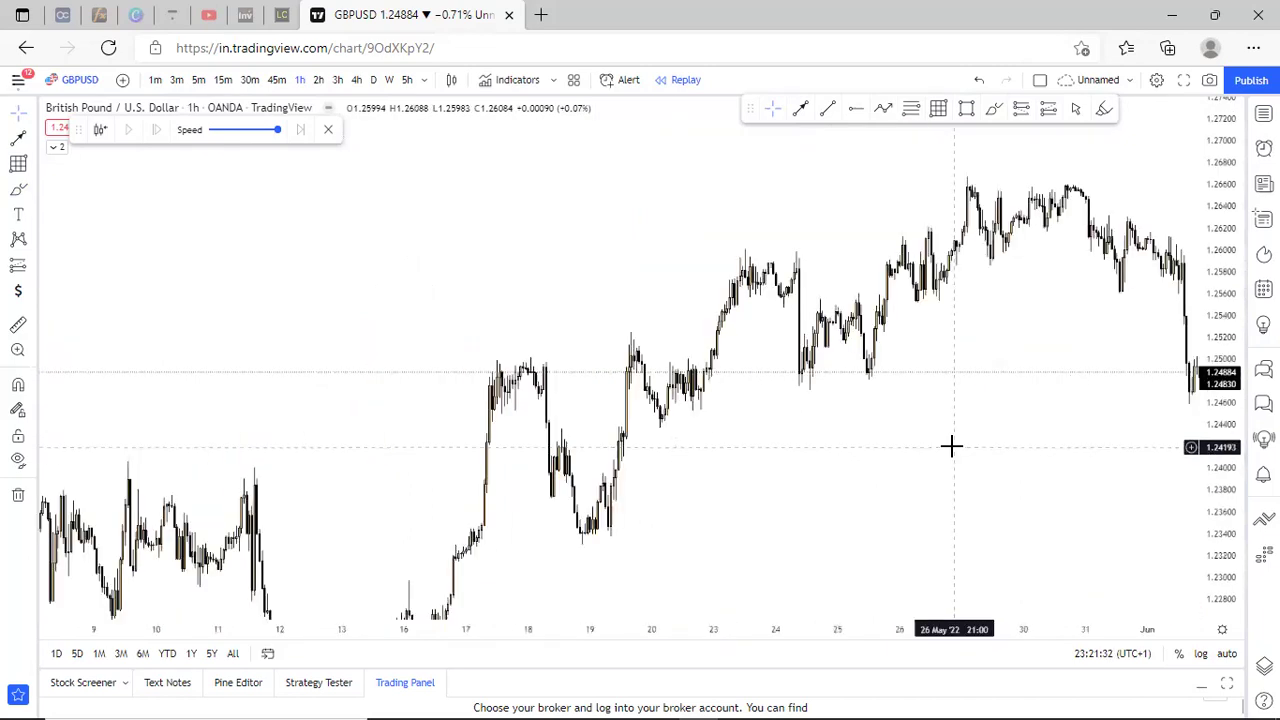
left_click_drag(1204, 410, 1092, 364)
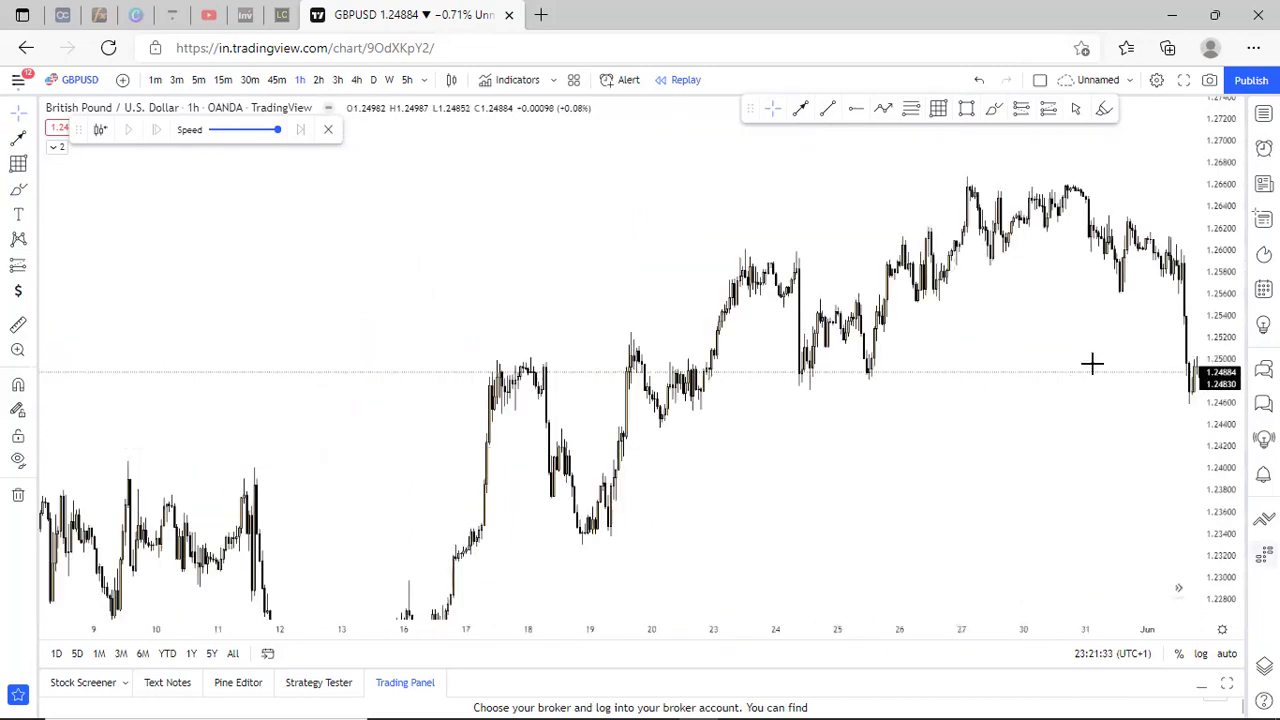
left_click_drag(838, 282, 846, 315)
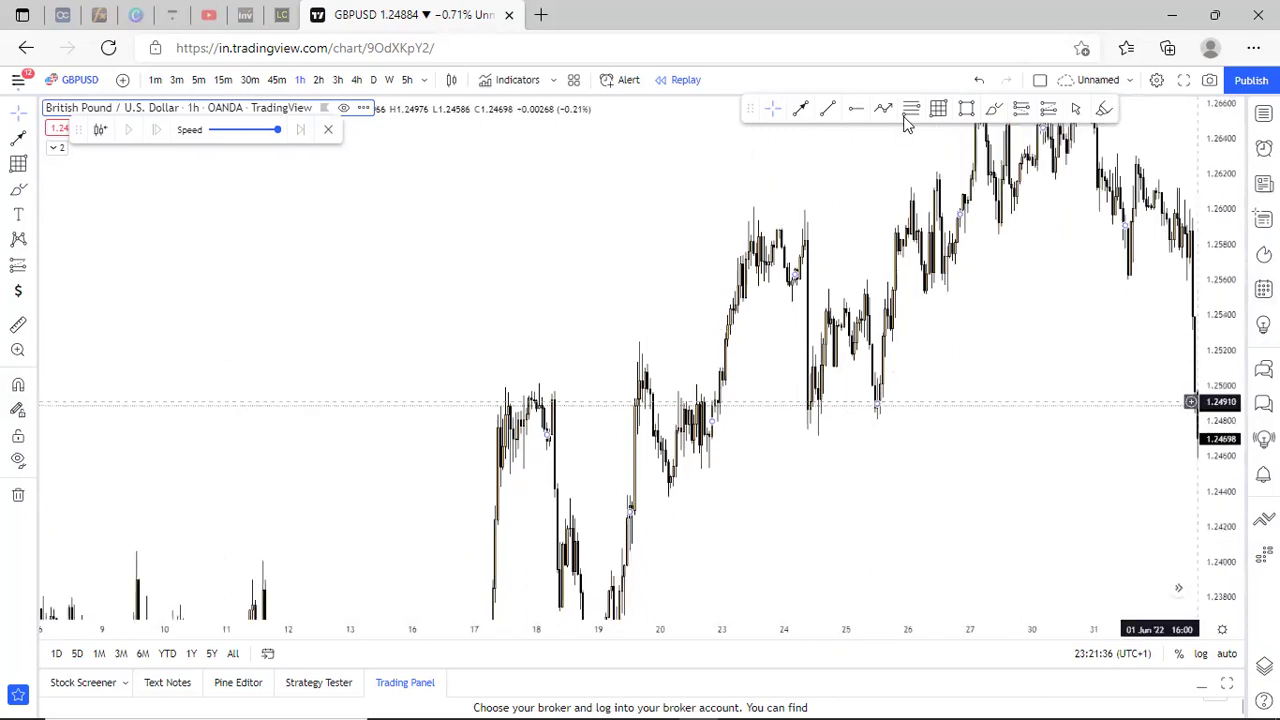
Draw a rectangle zone at the 4 May high from about 1.2647 to 1.2588, extending to about 24 May.
scroll(907, 121, "down", 2)
left_click(335, 263)
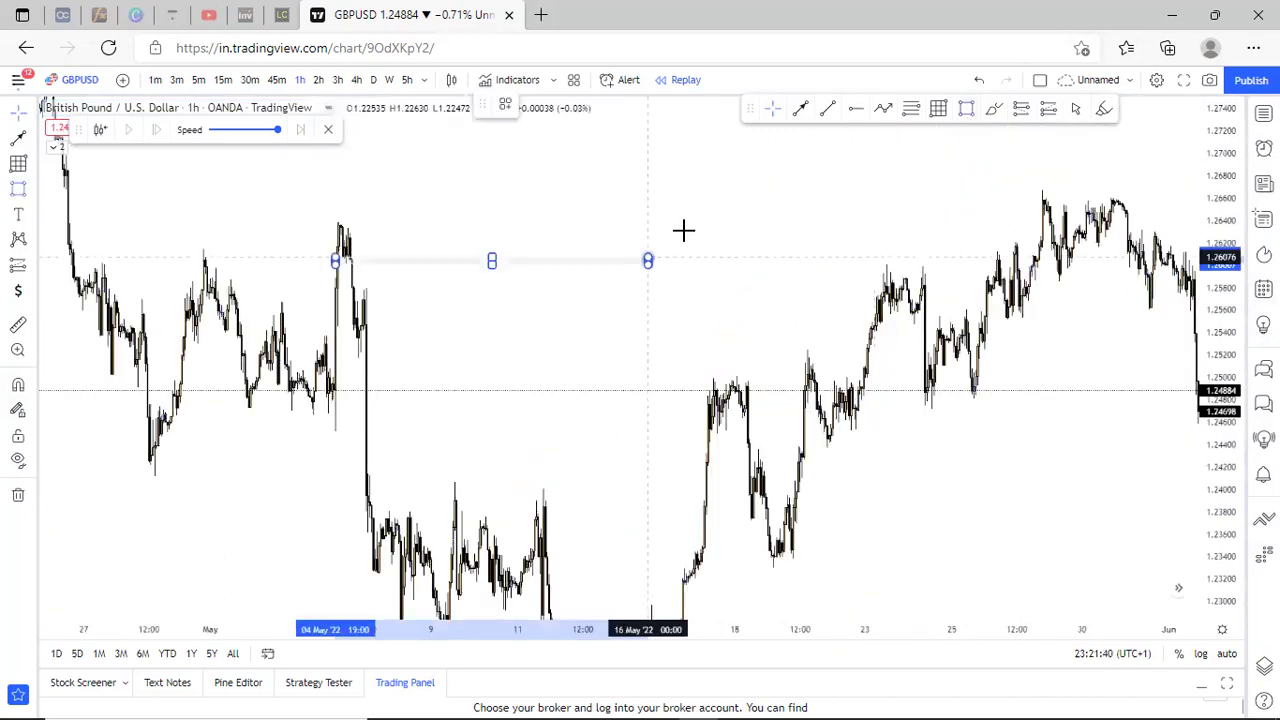
left_click(704, 211)
left_click_drag(957, 262, 950, 265)
left_click_drag(757, 308, 806, 273)
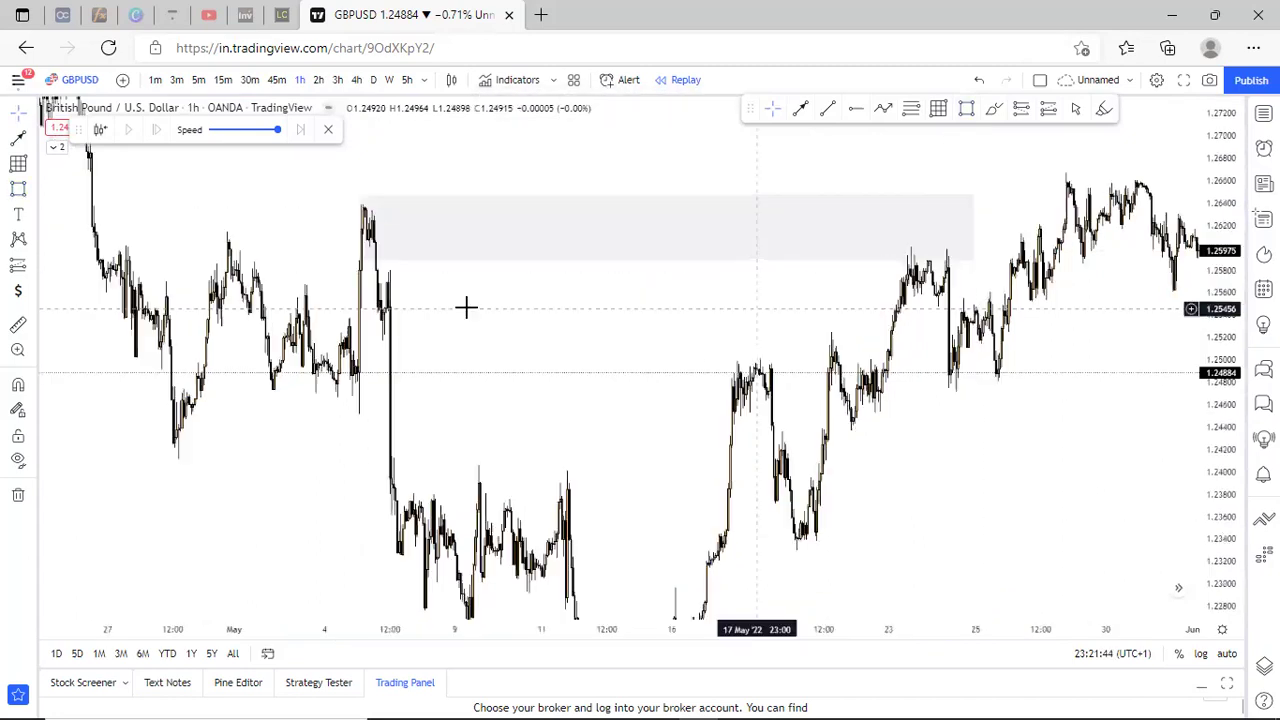
Draw a structure-break arrow at 1.24077 from 28 April 09:00, and move the zone's upper starting corner to 1.26421 at 4 May 15:00.
left_click(193, 446)
left_click(397, 445)
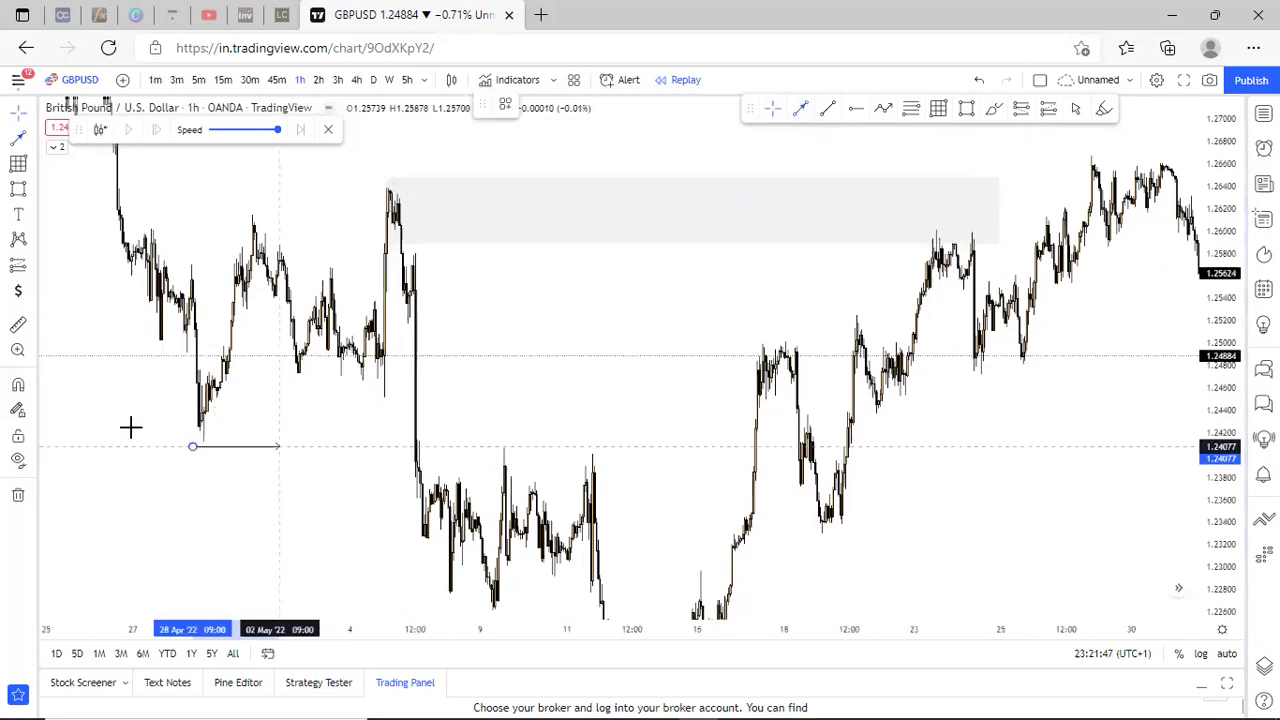
left_click(370, 182)
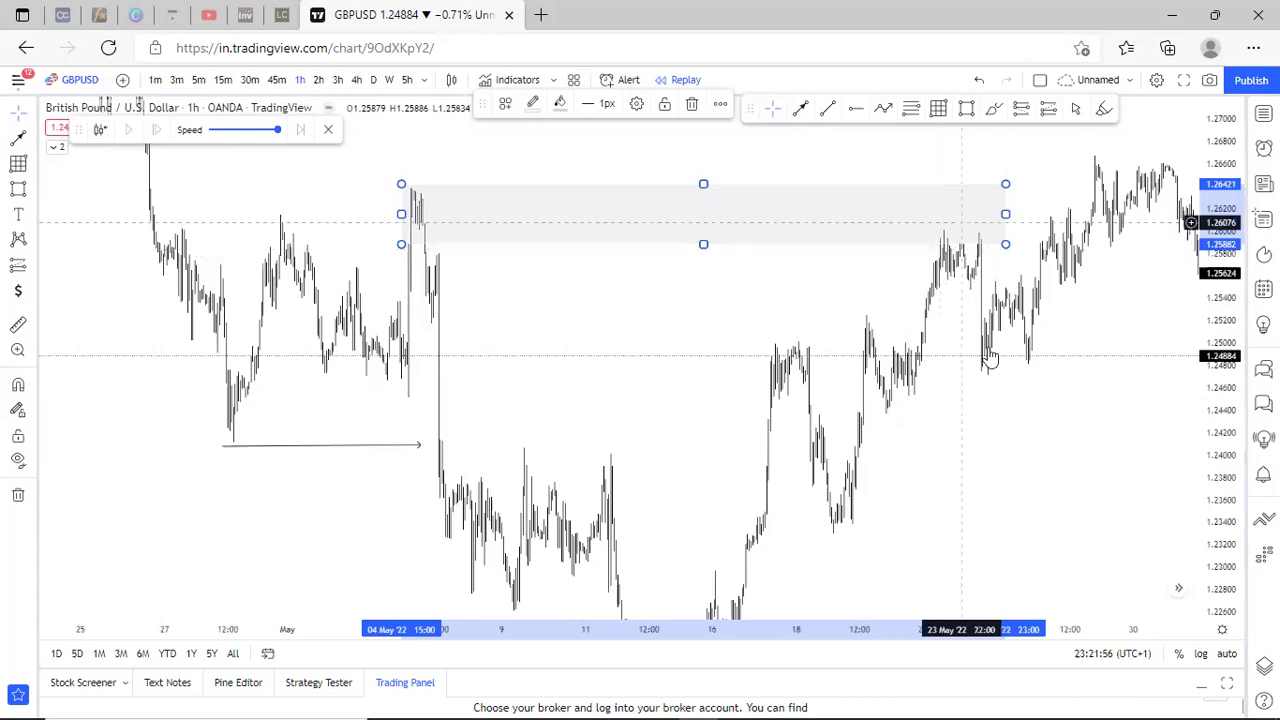
Draw a structure-break arrow at 1.25556 under the 23 May candles, from 23 May 12:00 to 24 May.
scroll(880, 436, "up", 5)
left_click_drag(744, 440, 812, 515)
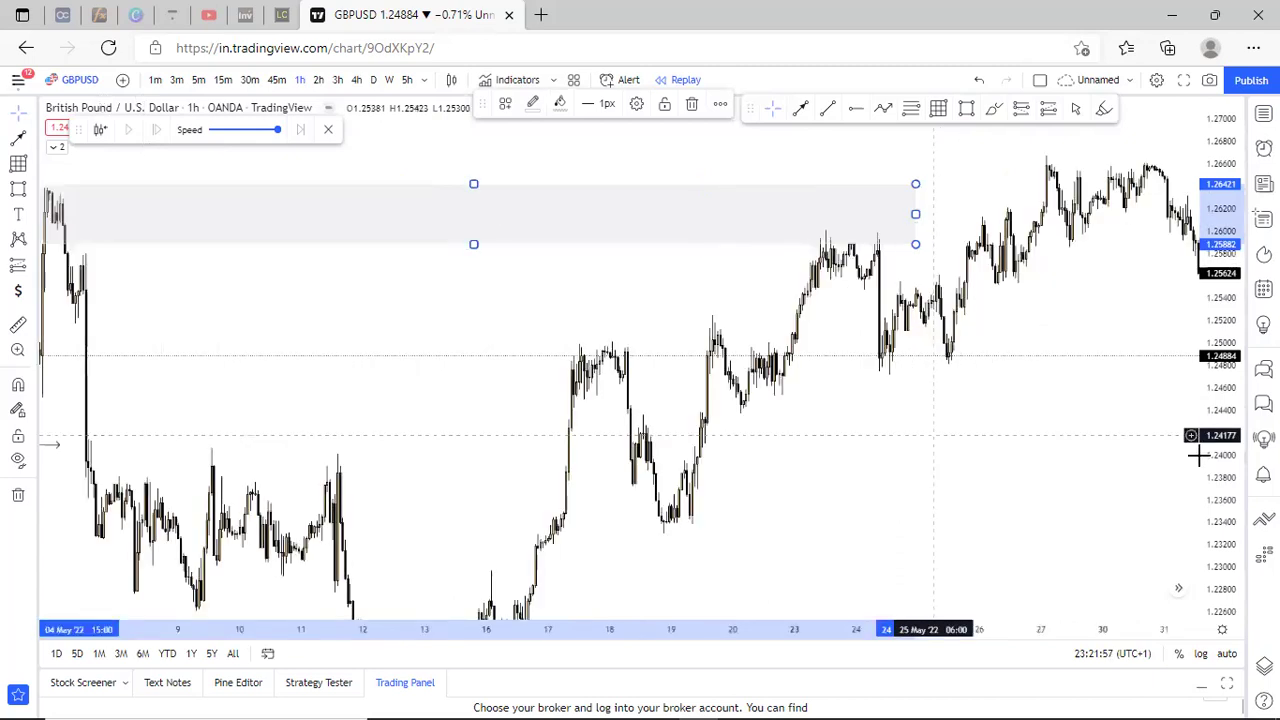
left_click_drag(1215, 323, 1215, 250)
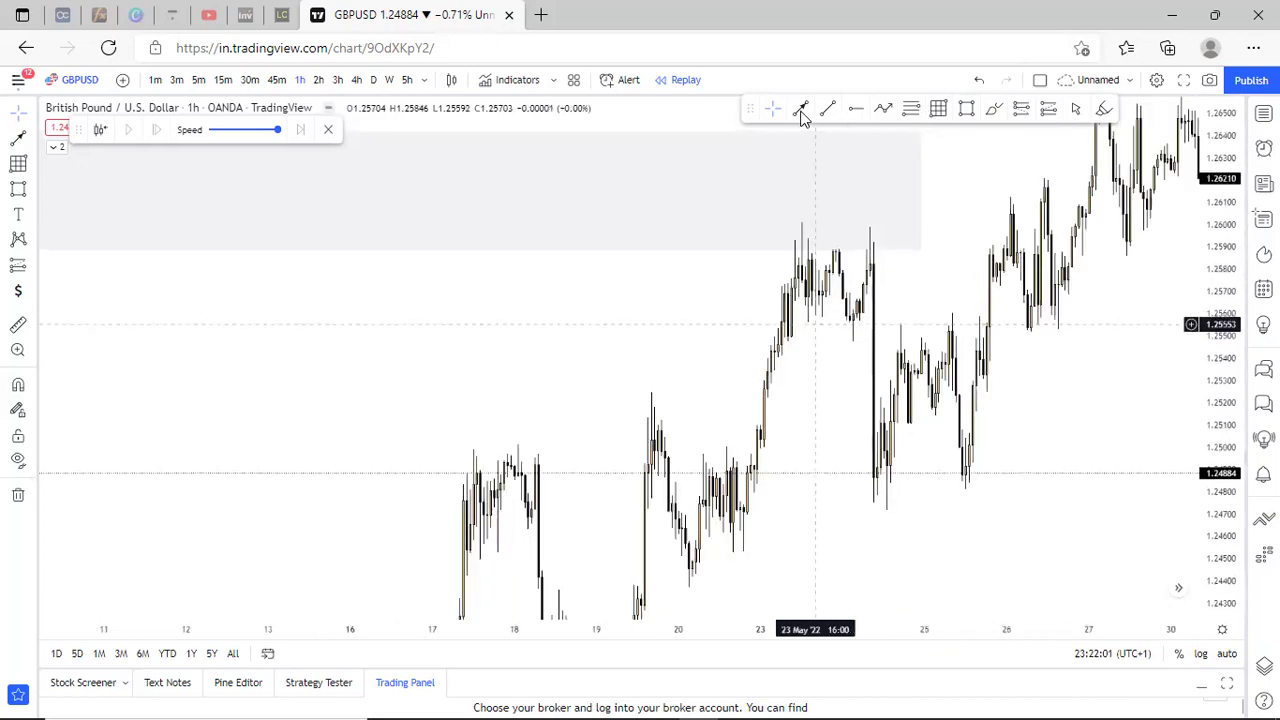
scroll(656, 336, "up", 2)
left_click(670, 323)
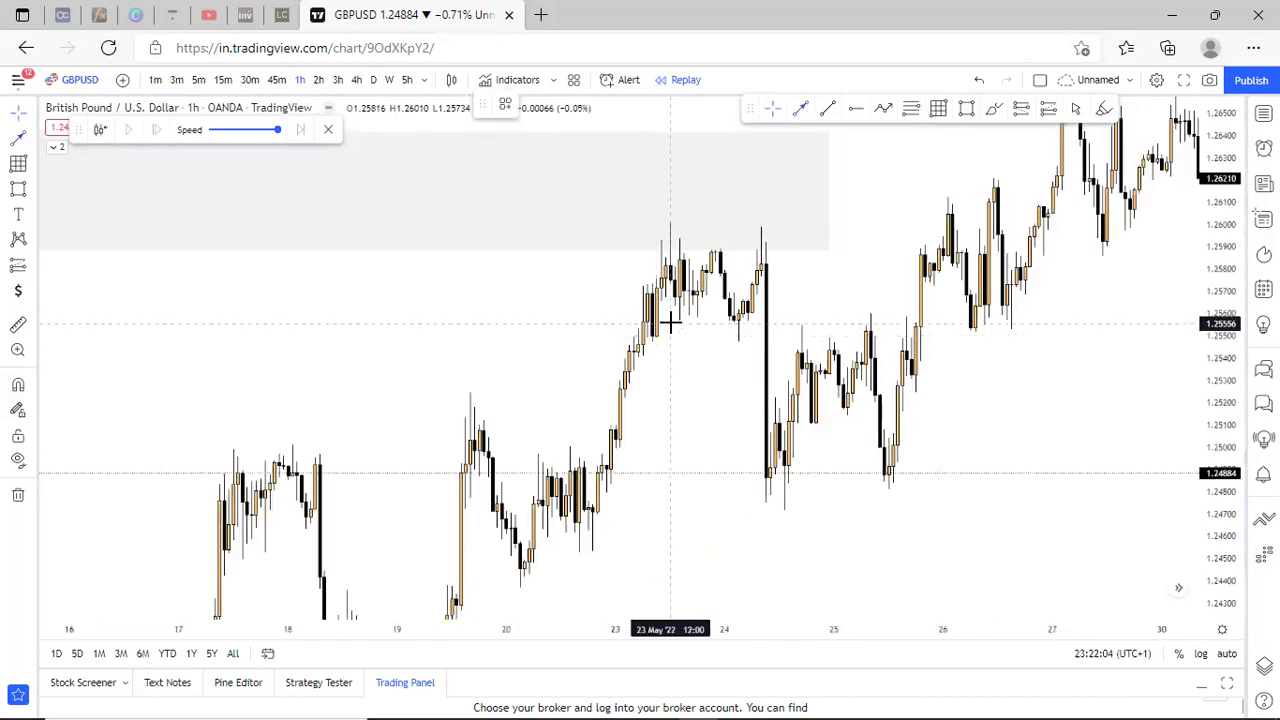
left_click(720, 323)
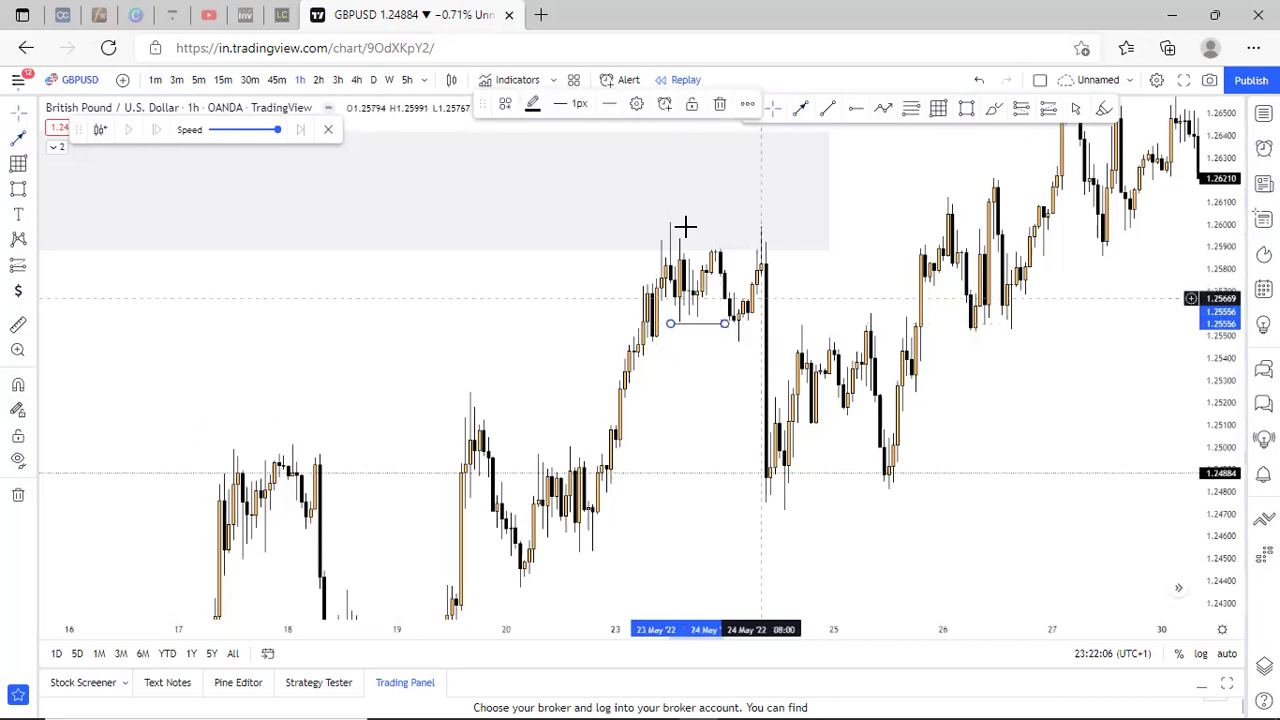
left_click_drag(692, 275, 713, 281)
scroll(713, 281, "up", 4)
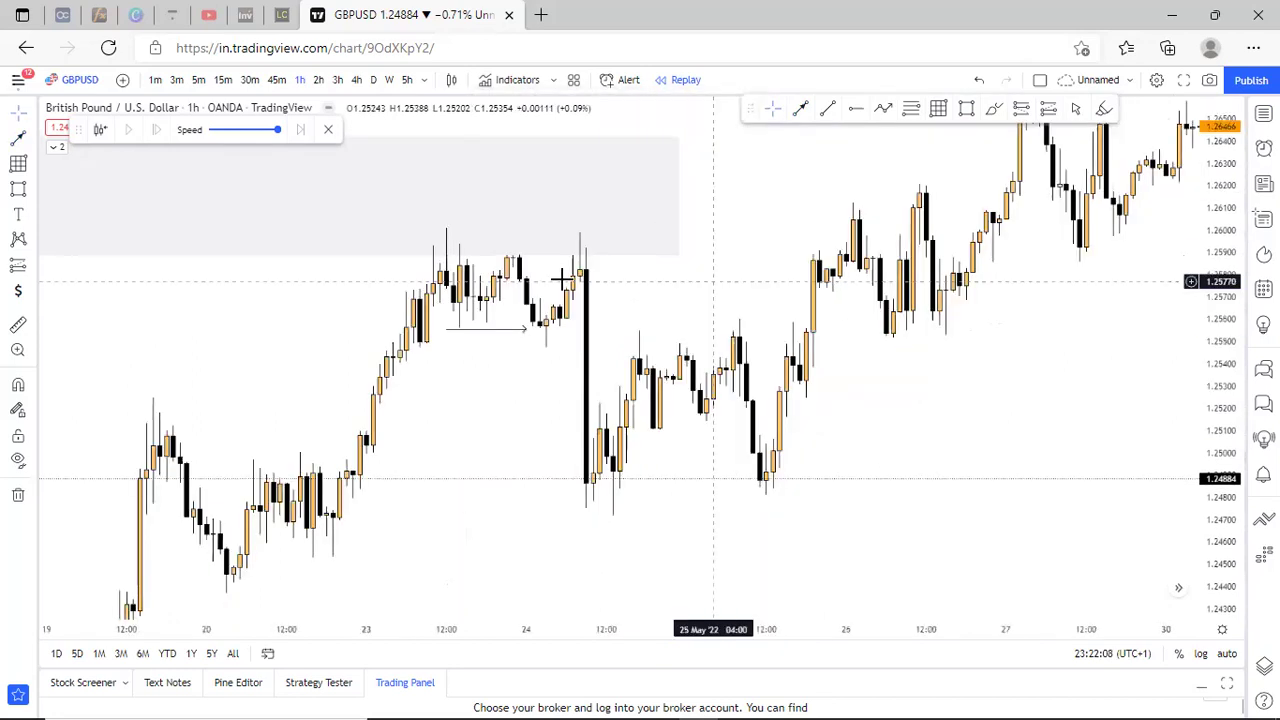
Draw a rectangle zone at the 24 May high from 1.25751 to 1.26001, spanning 24 May 06:00 to about 25 May 15:00.
left_click_drag(706, 370, 816, 368)
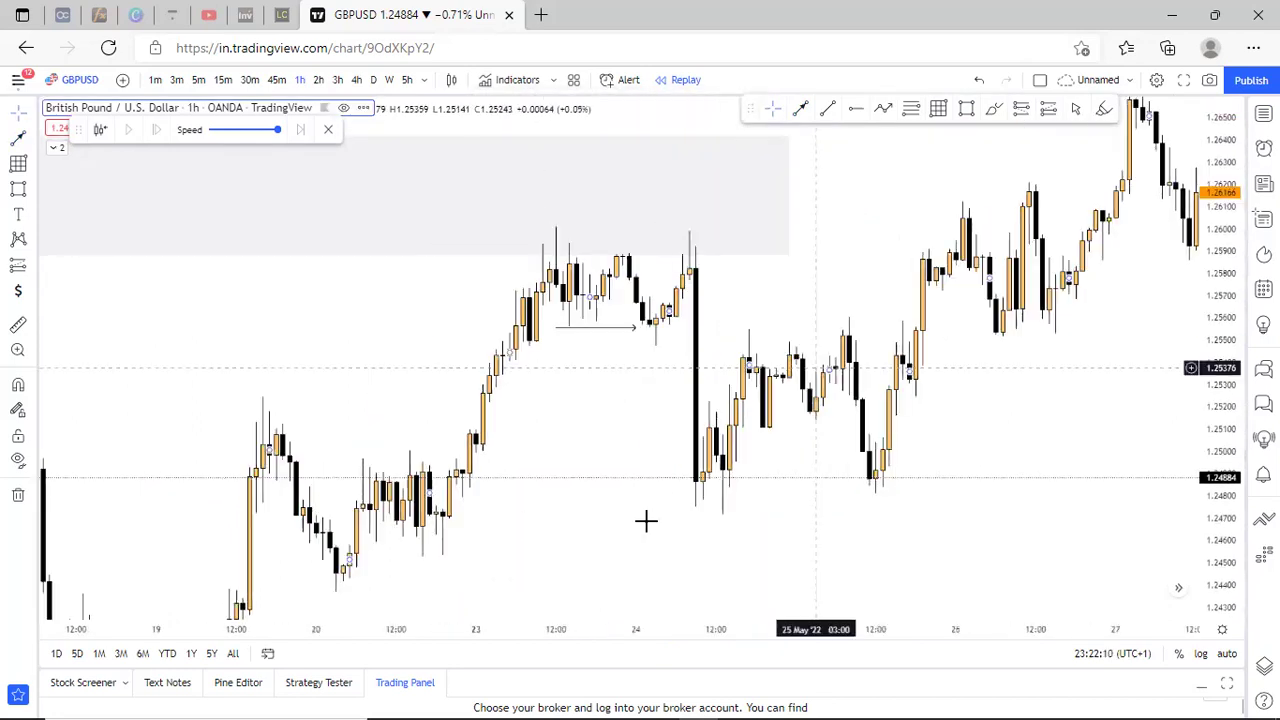
scroll(795, 290, "left", 3)
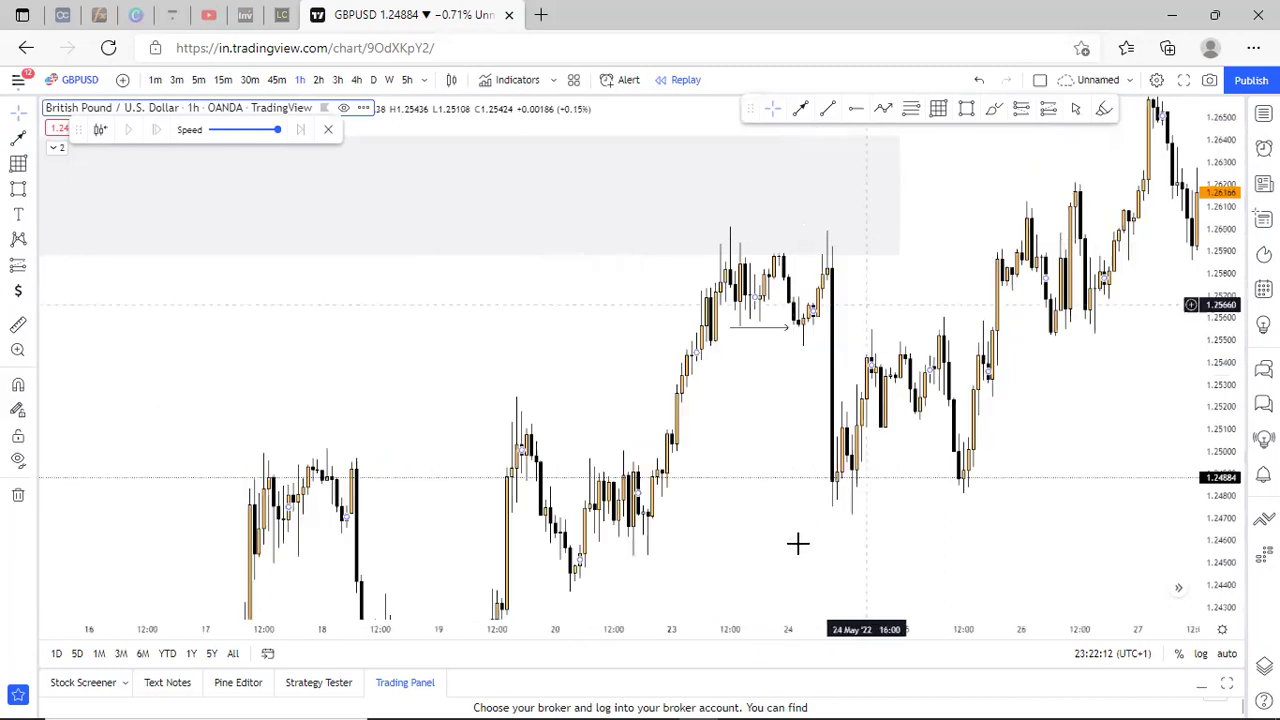
scroll(716, 428, "right", 5)
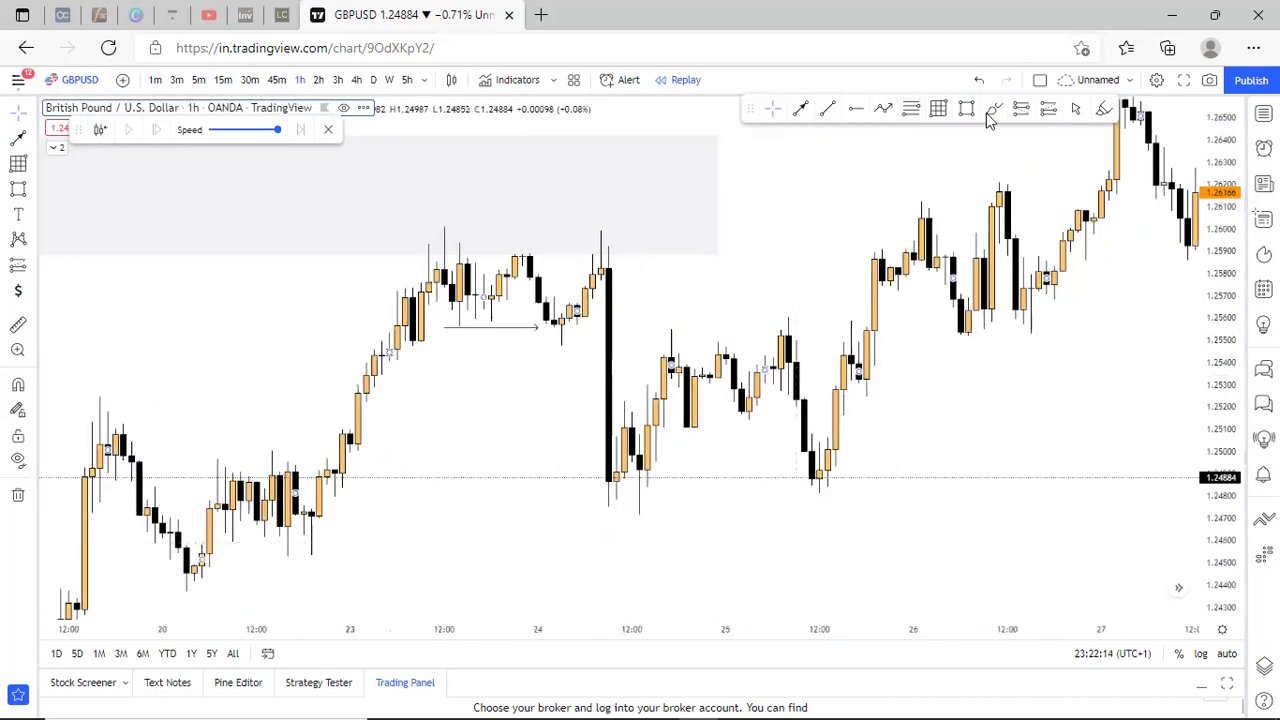
left_click(585, 284)
left_click(811, 231)
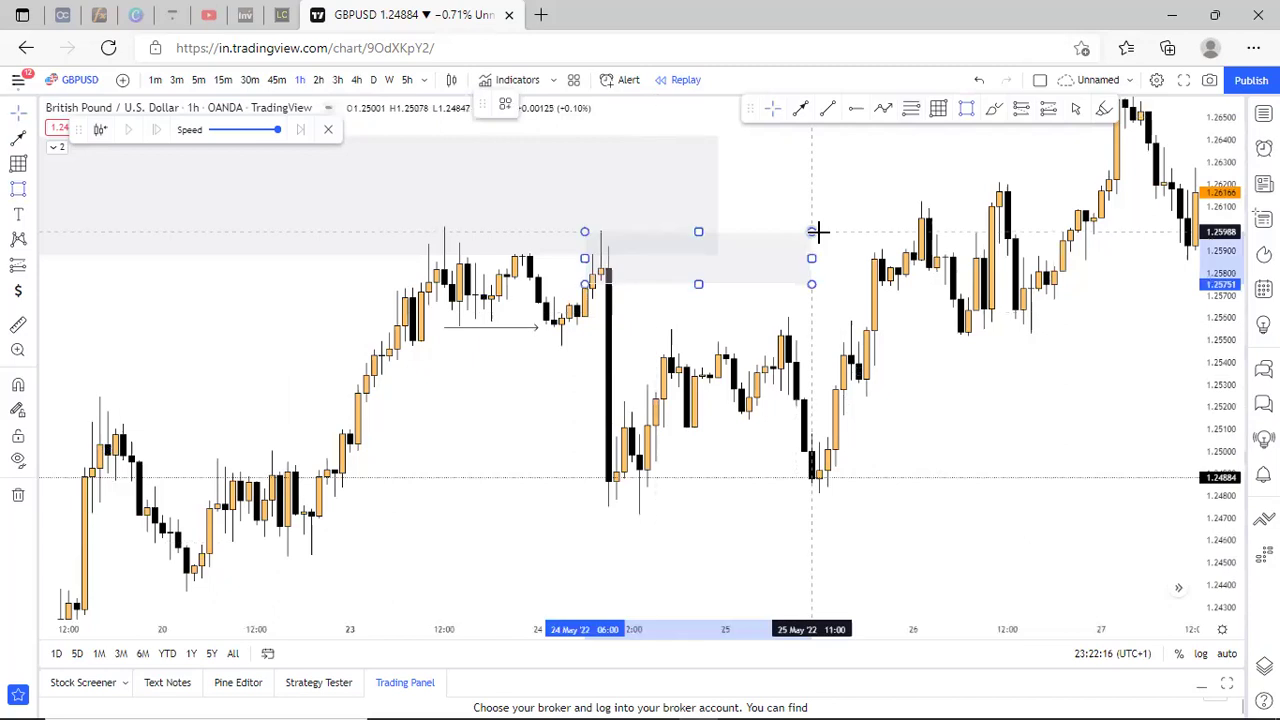
left_click(851, 229)
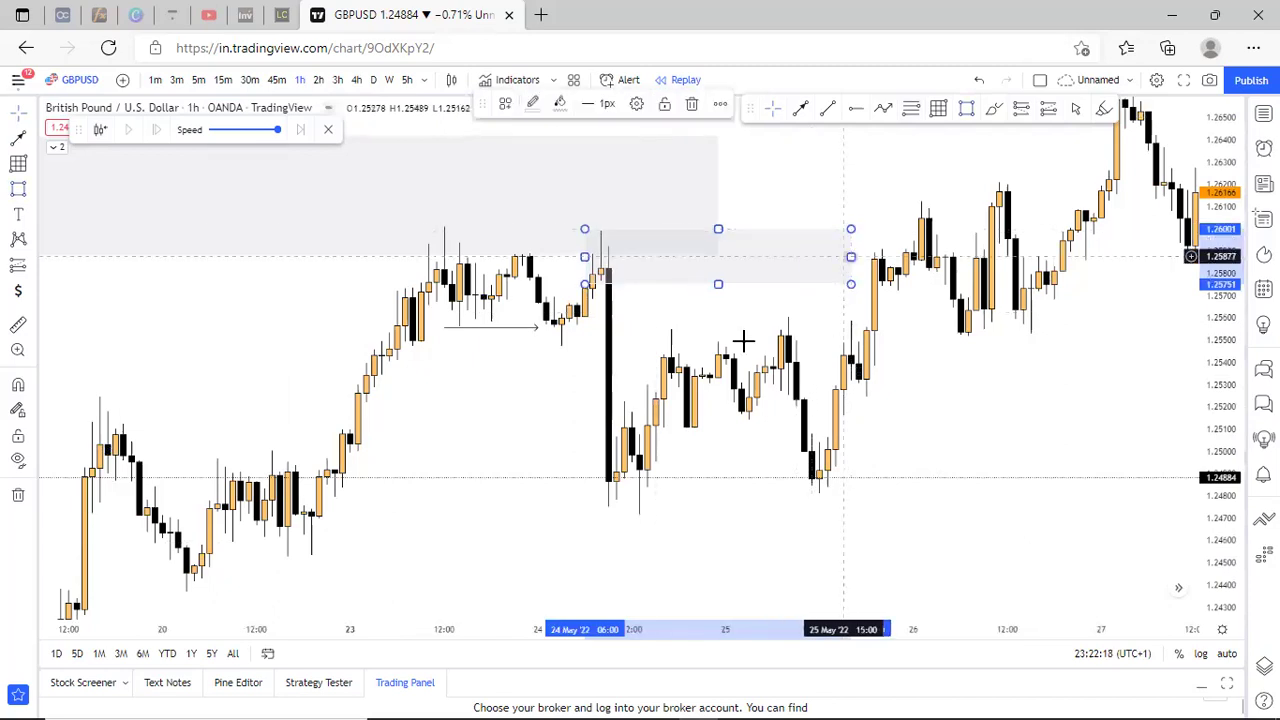
Sketch brush strokes over the 25 May rally and drop below the zone, and undo them.
left_click(622, 415)
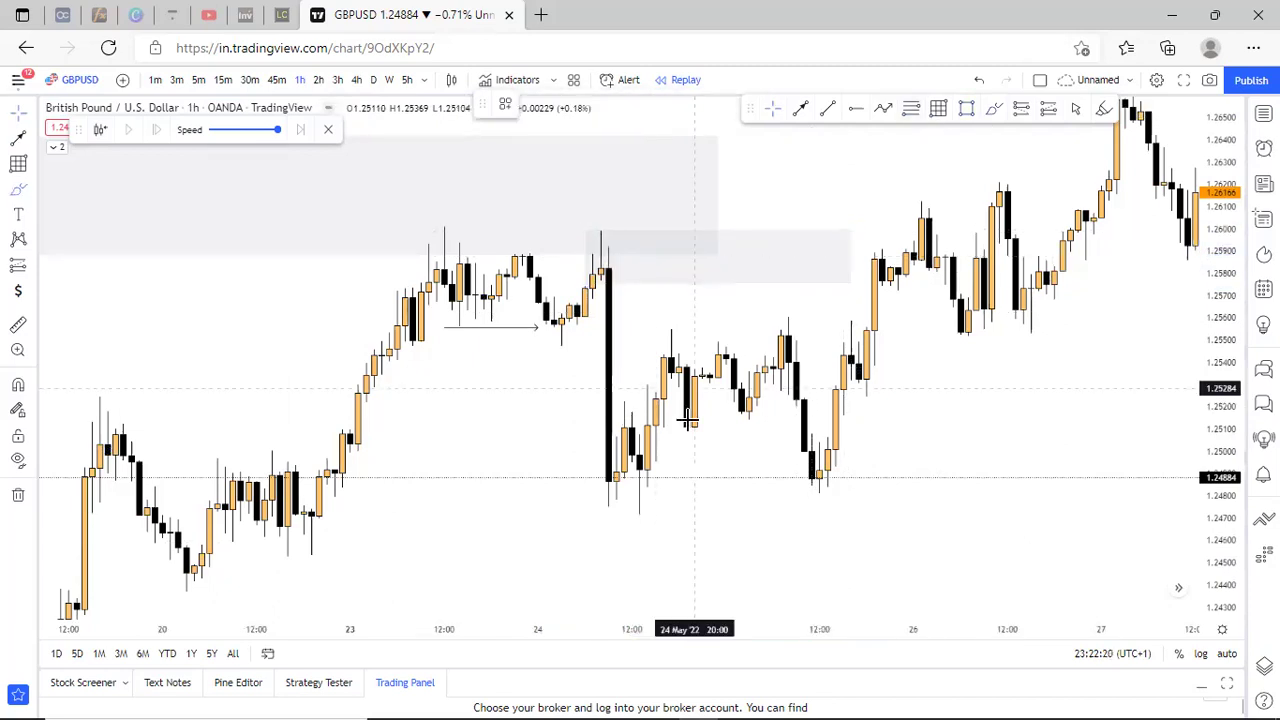
left_click(789, 322)
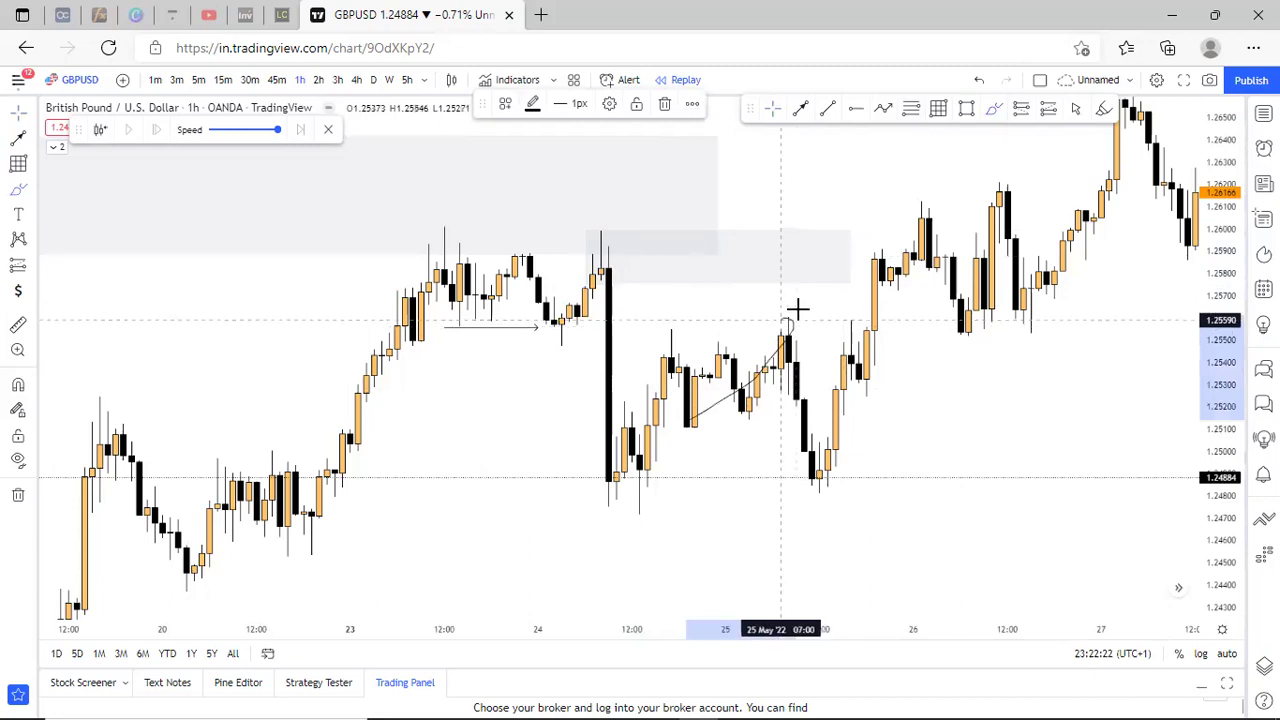
left_click_drag(744, 295, 882, 291)
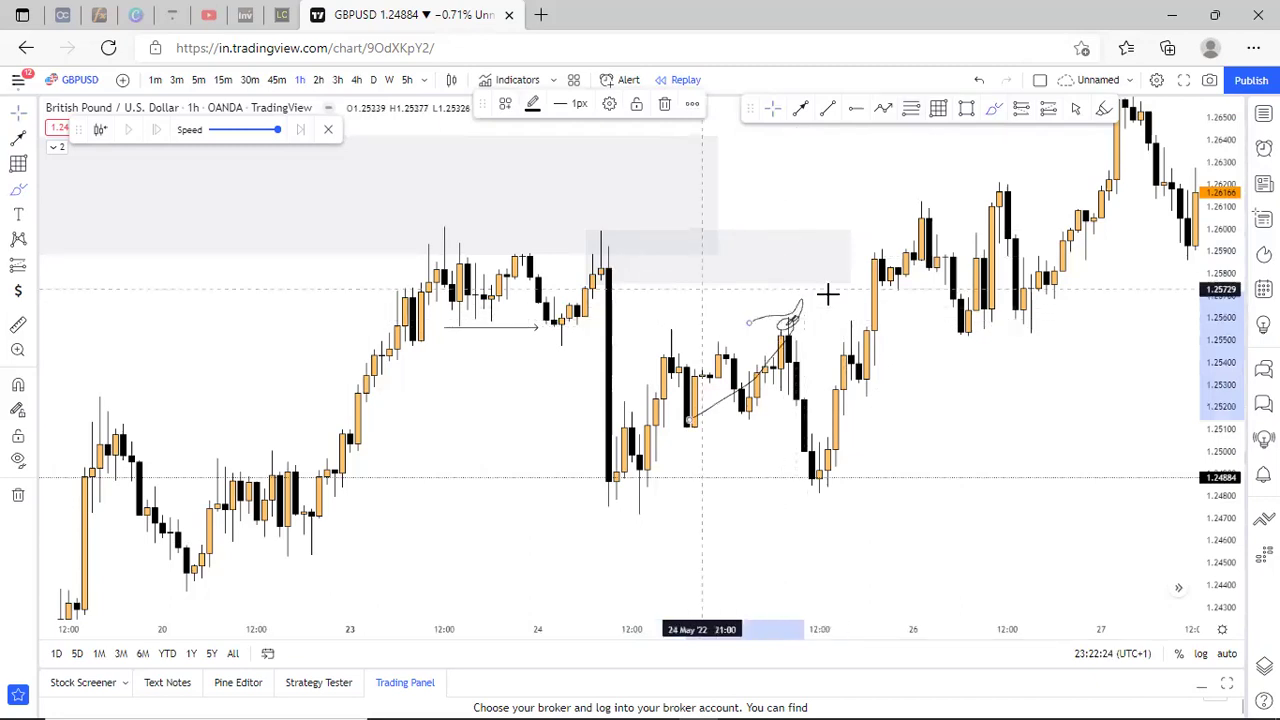
mouse_move(786, 318)
left_mouse_down()
mouse_move(809, 500)
mouse_move(840, 400)
mouse_move(775, 319)
left_mouse_up()
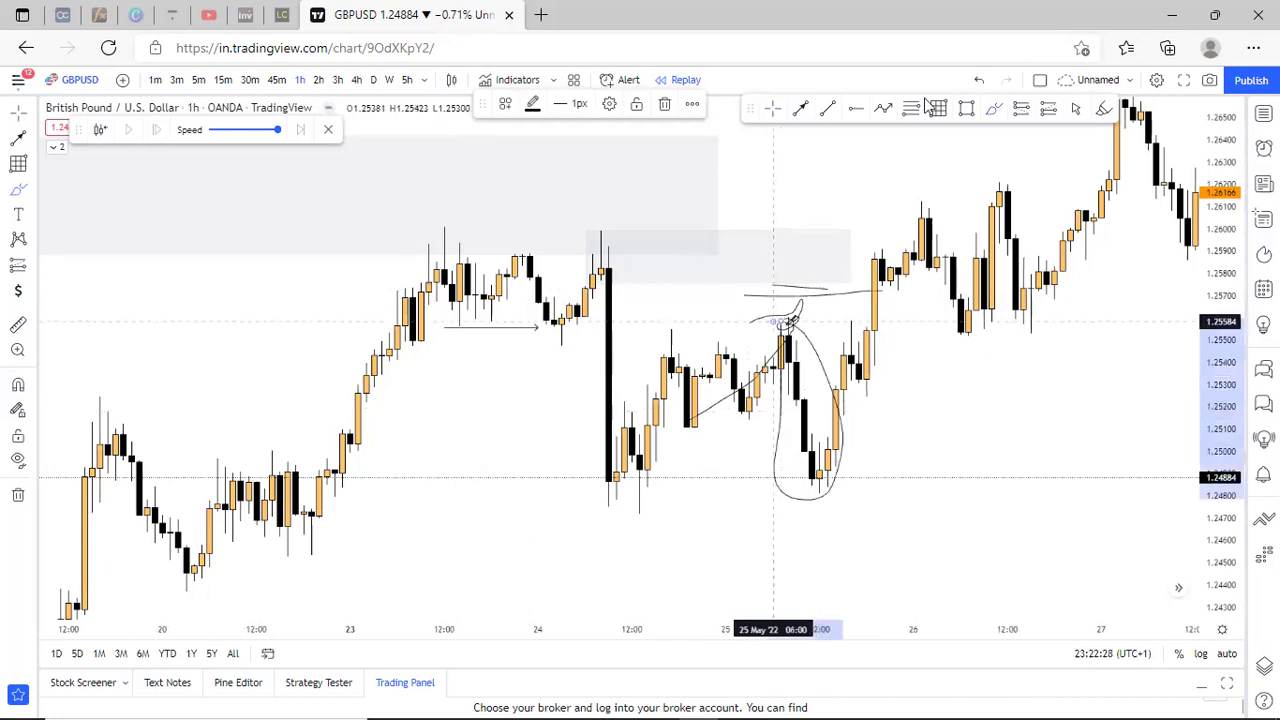
left_click(983, 80)
left_click(981, 80)
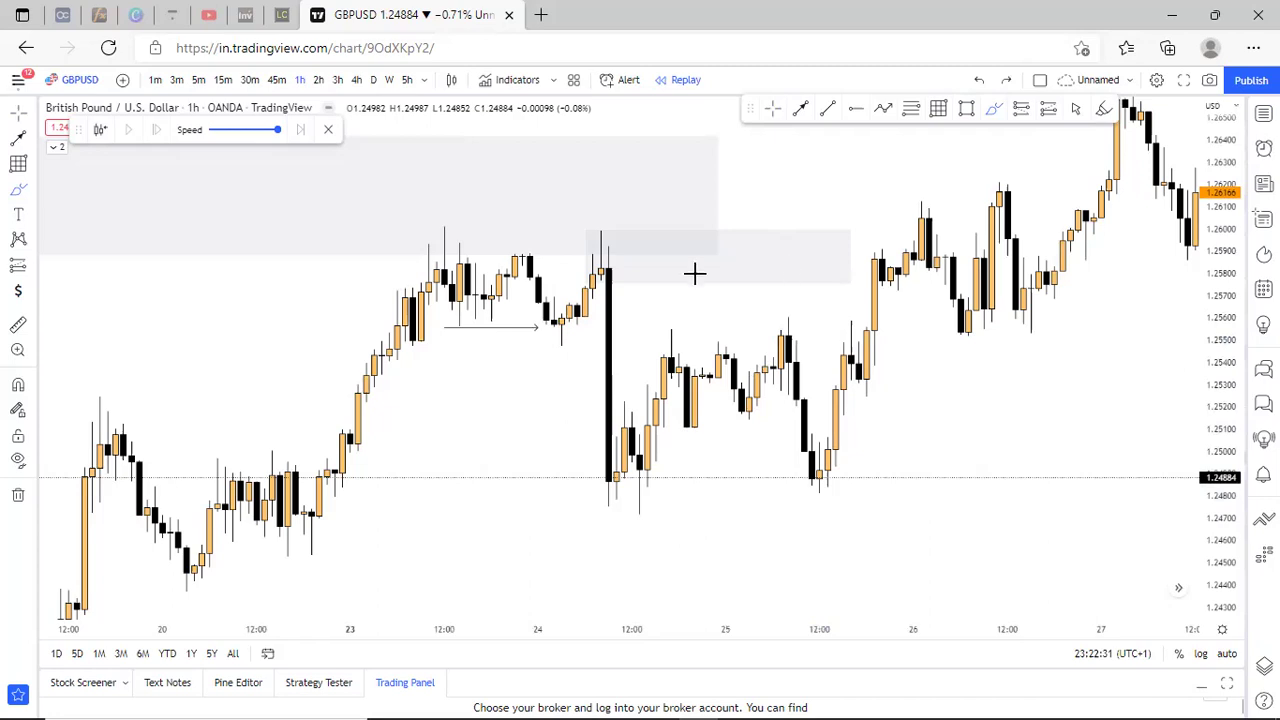
Extend the end of the 24 May zone to about 26 May 07:00.
scroll(694, 274, "up", 3)
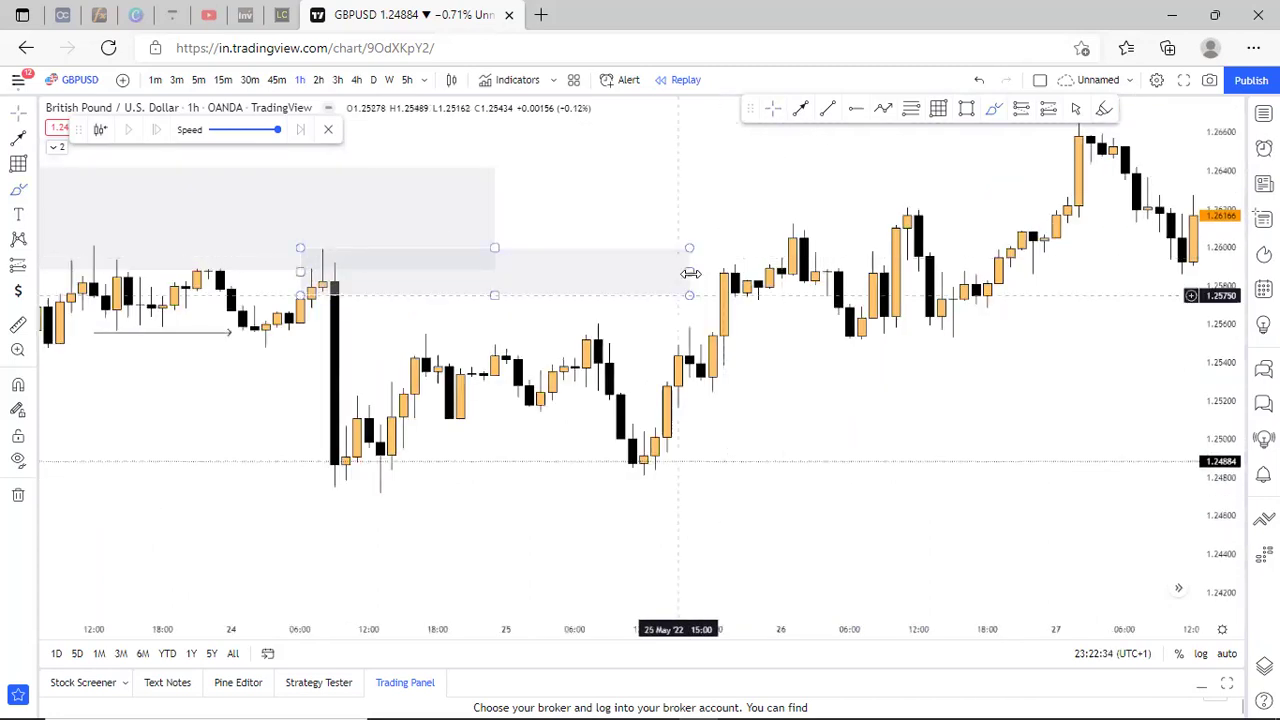
left_click_drag(689, 272, 861, 274)
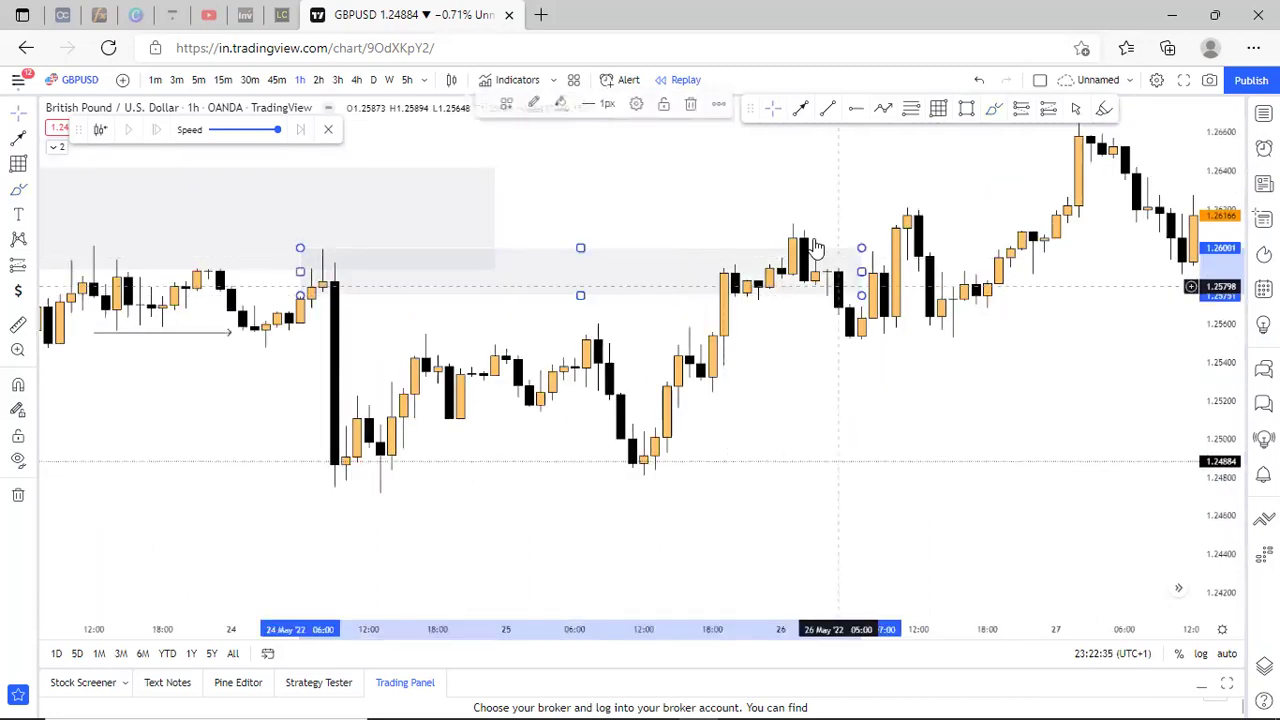
Sketch the reaction from the zone around 26 May with brush strokes, and undo them.
left_click(993, 110)
mouse_move(793, 226)
left_mouse_down()
mouse_move(734, 281)
mouse_move(830, 341)
left_mouse_up()
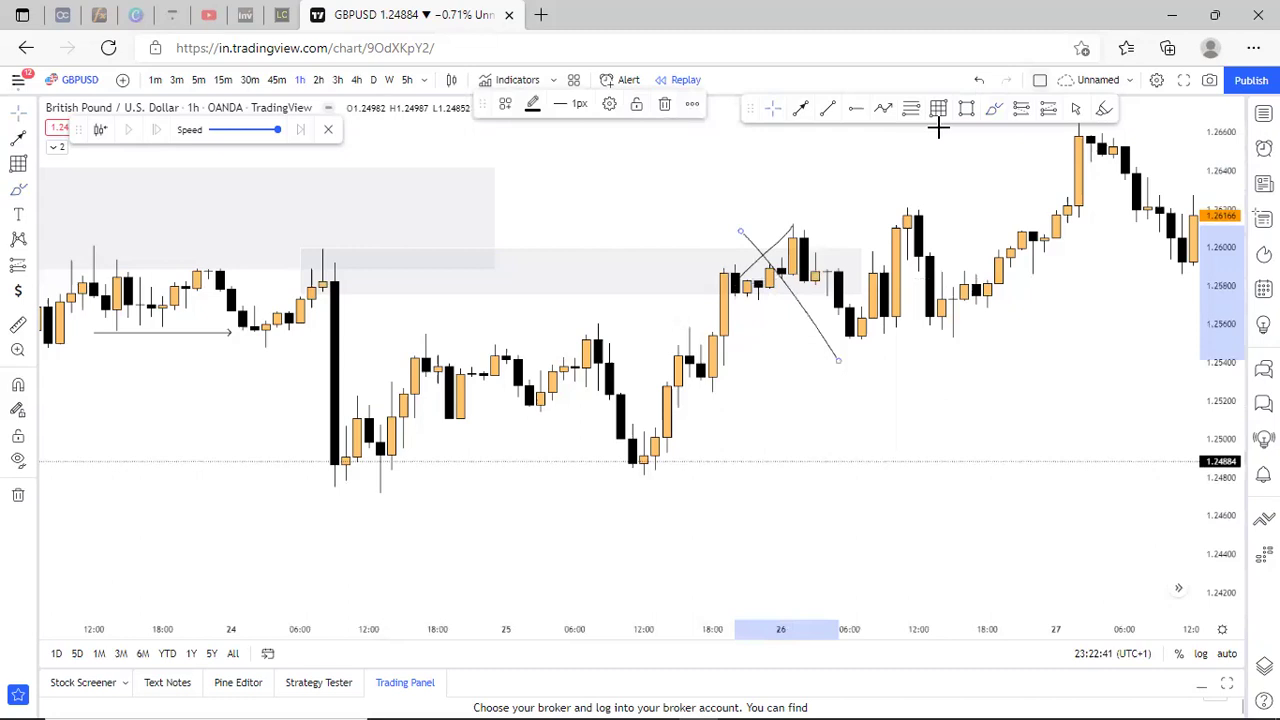
key("ctrl+z")
key("ctrl+z")
Draw a rectangle zone at the 27 May high from 1.26442 to 1.26559, spanning 27 May 01:00 to 30 May 13:00.
scroll(988, 437, "down", 2)
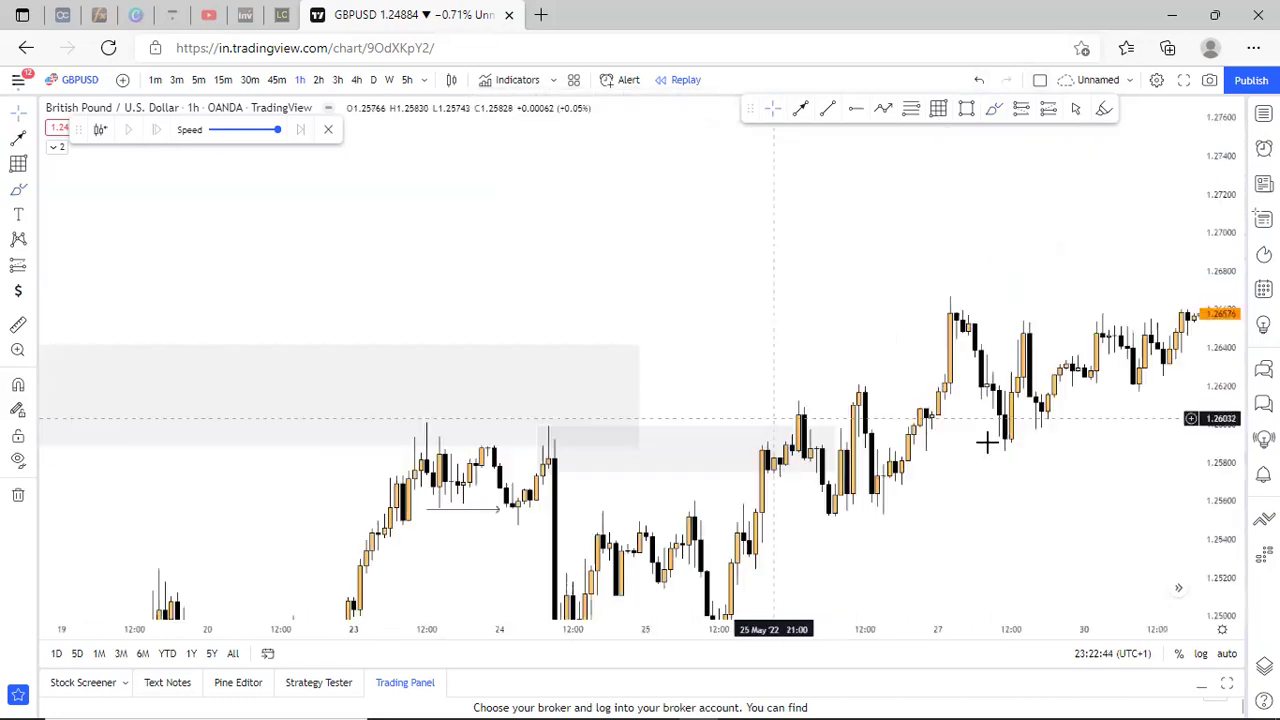
scroll(603, 514, "down", 3)
left_click_drag(1179, 484, 591, 531)
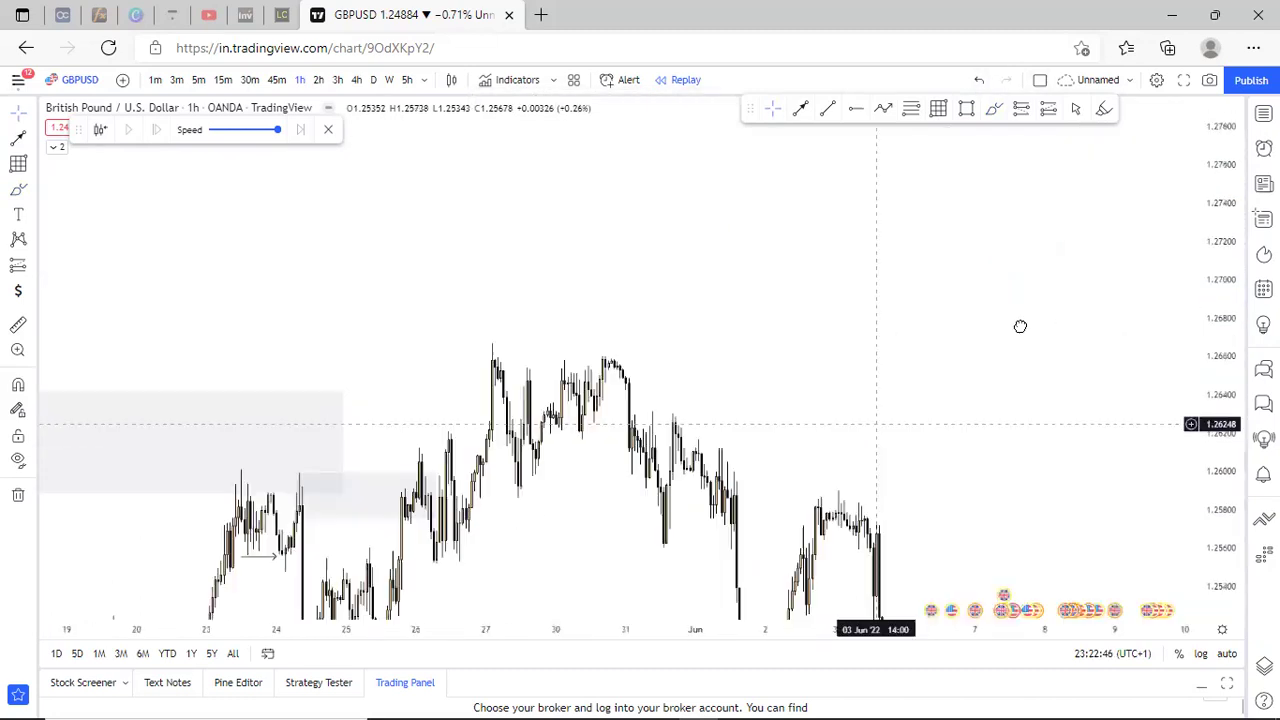
left_click_drag(426, 595, 798, 405)
scroll(798, 405, "up", 4)
scroll(723, 277, "up", 2)
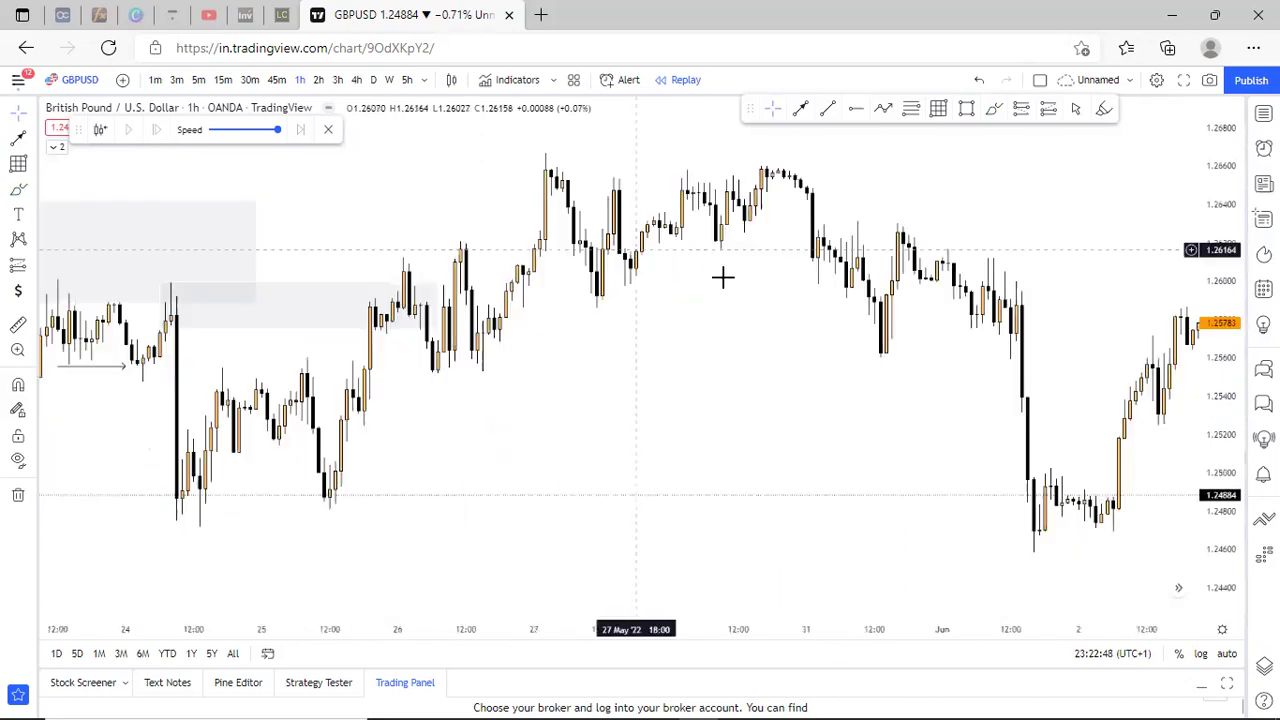
scroll(709, 290, "up", 2)
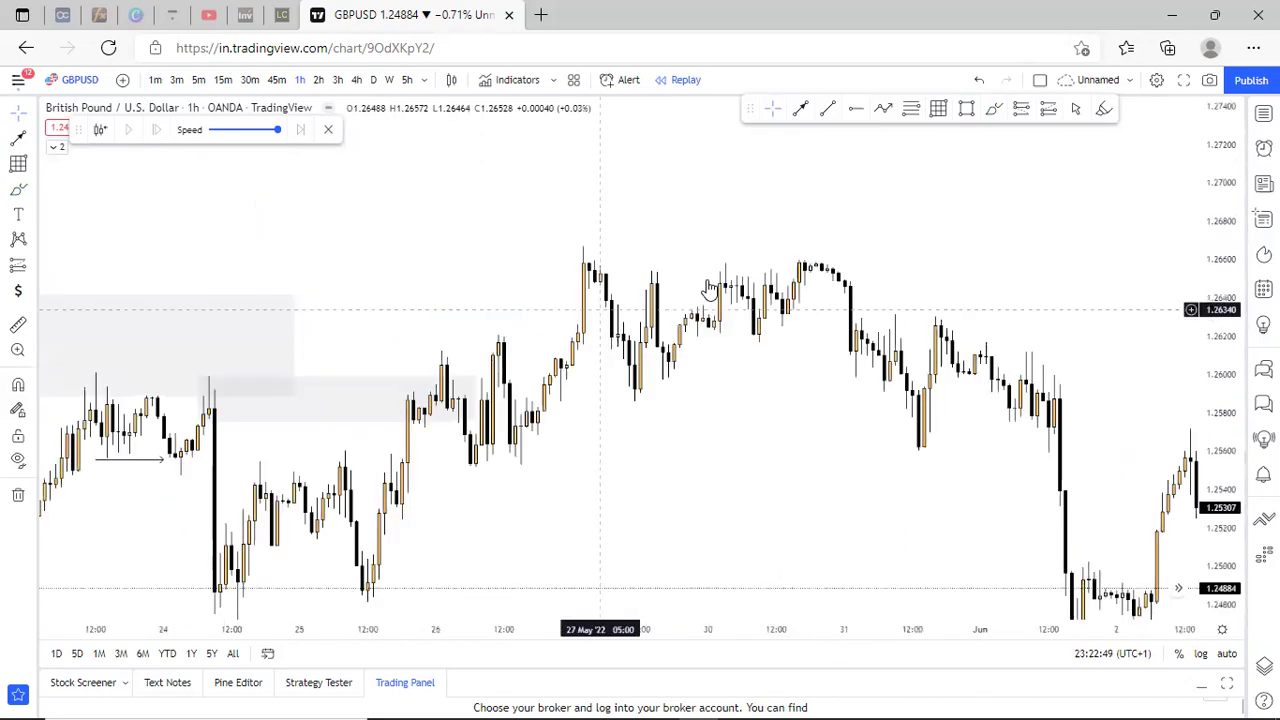
left_click(967, 110)
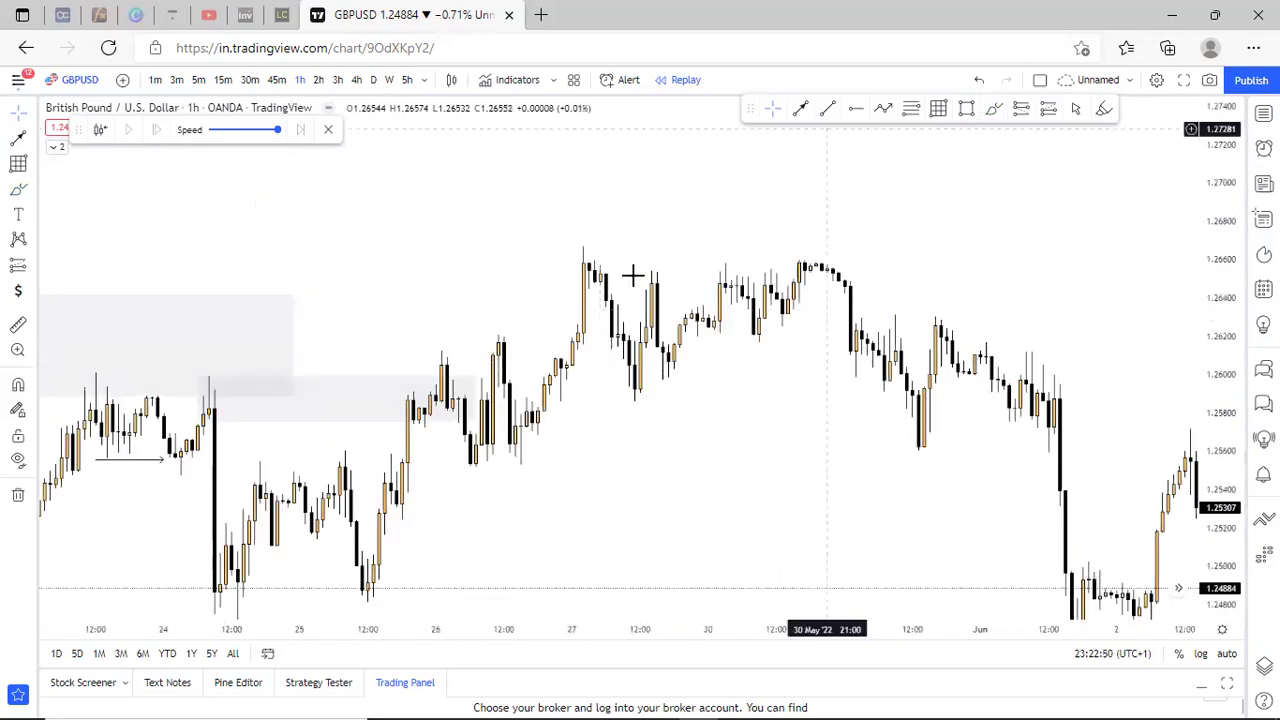
left_click(577, 289)
left_click(850, 256)
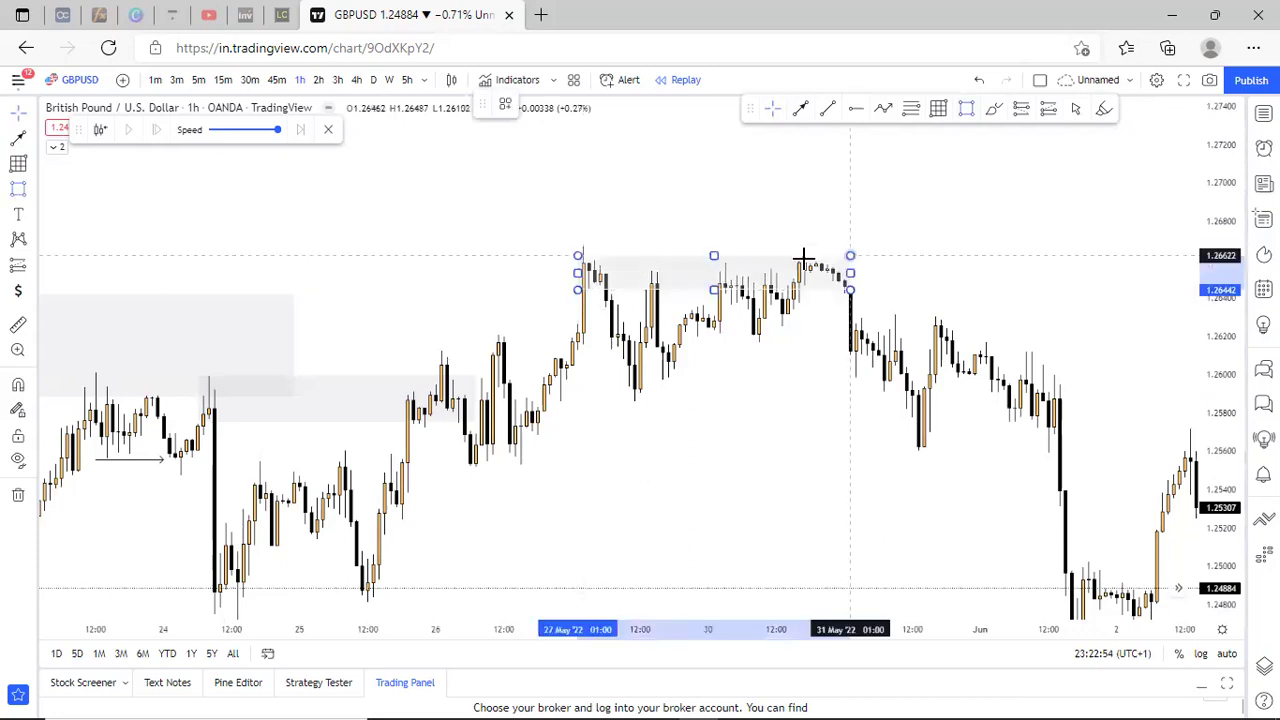
left_click(782, 268)
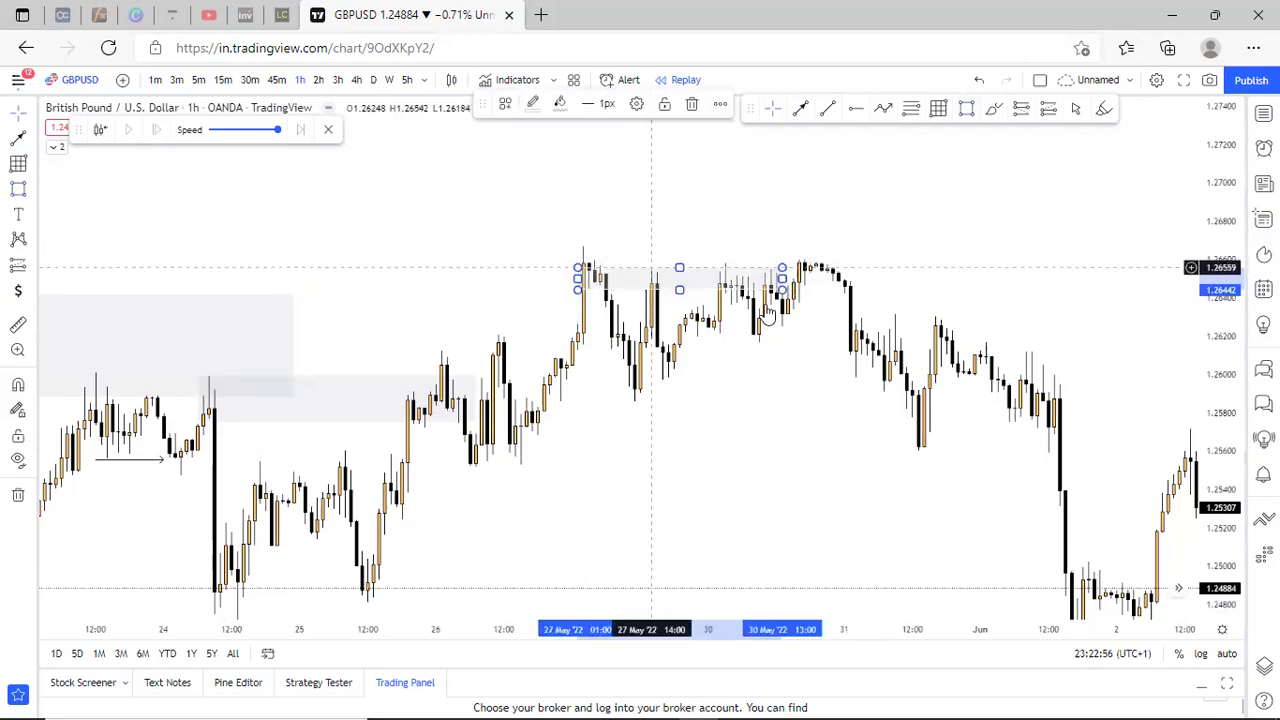
Review the GBPUSD swings from mid-May to early June and switch the chart to the 30-minute timeframe.
scroll(665, 318, "up", 1)
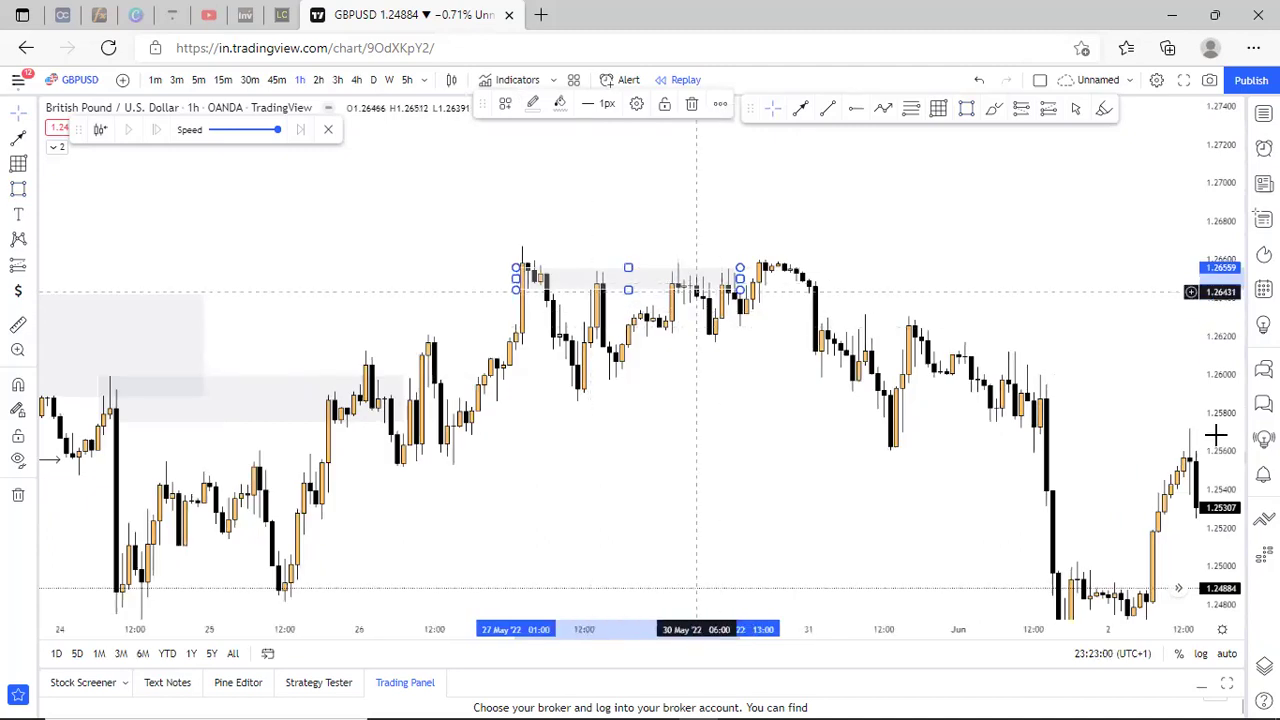
scroll(797, 449, "down", 3)
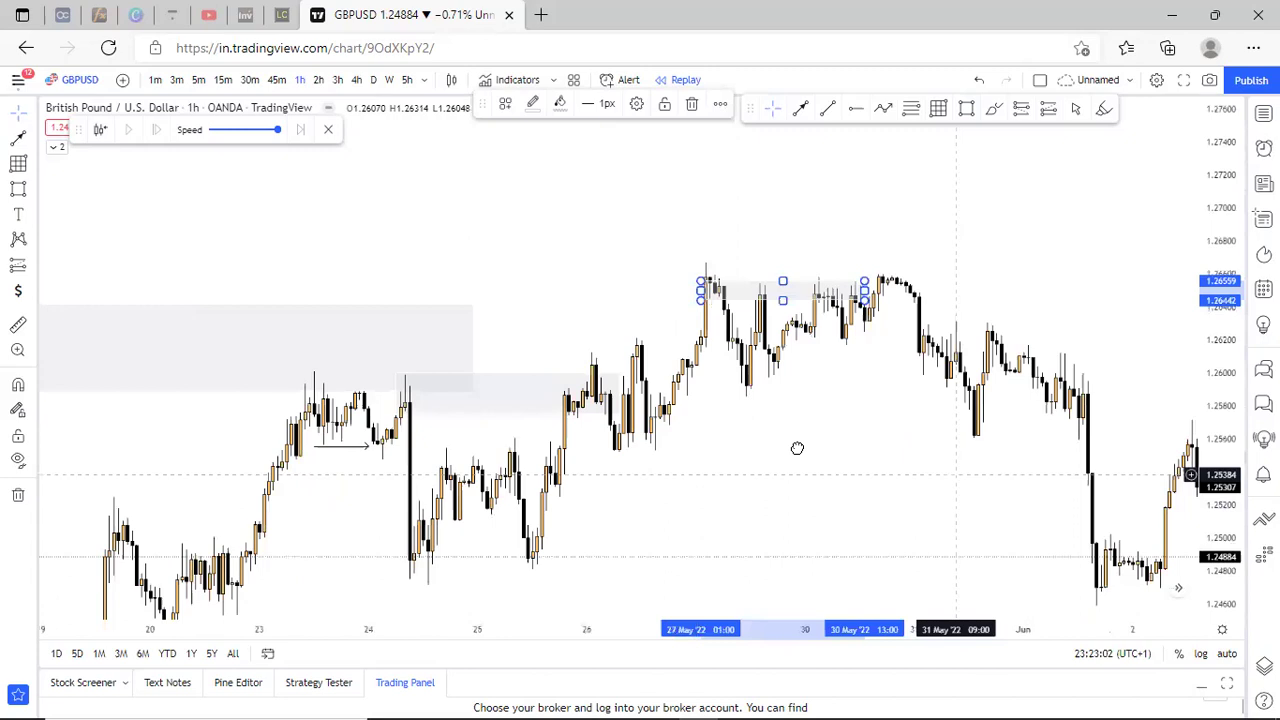
left_click_drag(901, 483, 764, 443)
scroll(709, 446, "down", 5)
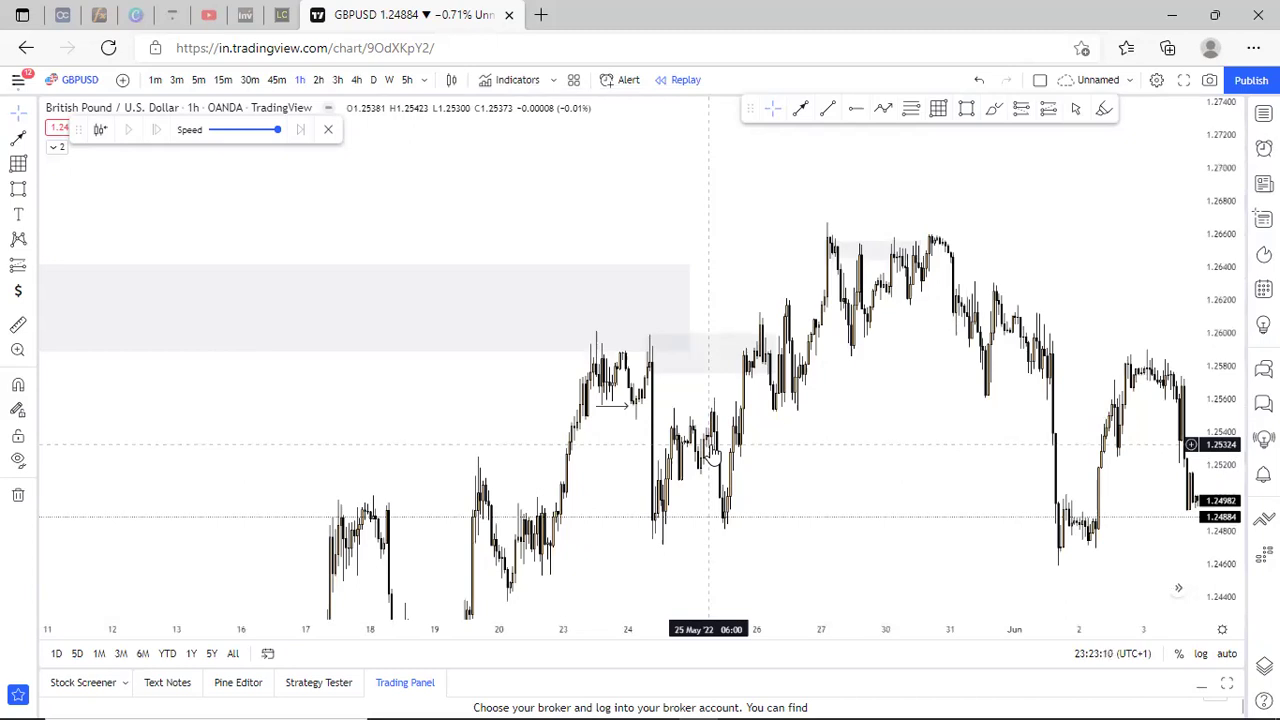
scroll(693, 206, "up", 3)
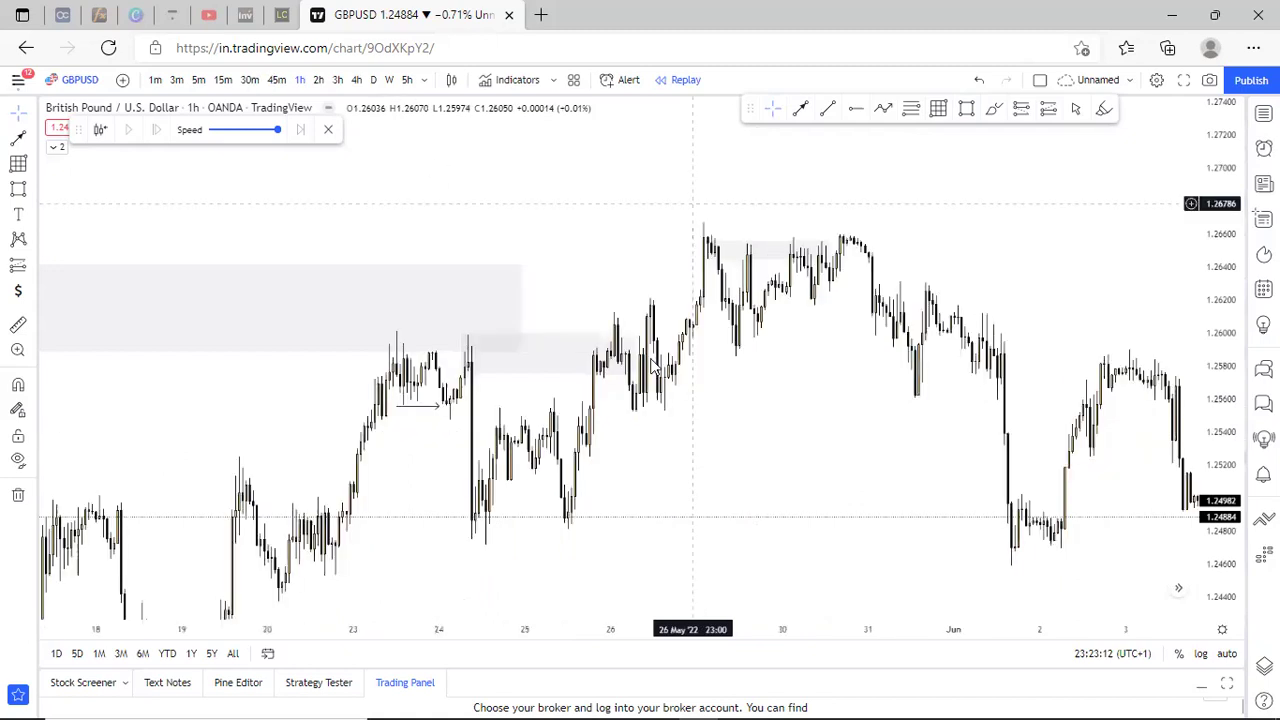
type("30")
key("Return")
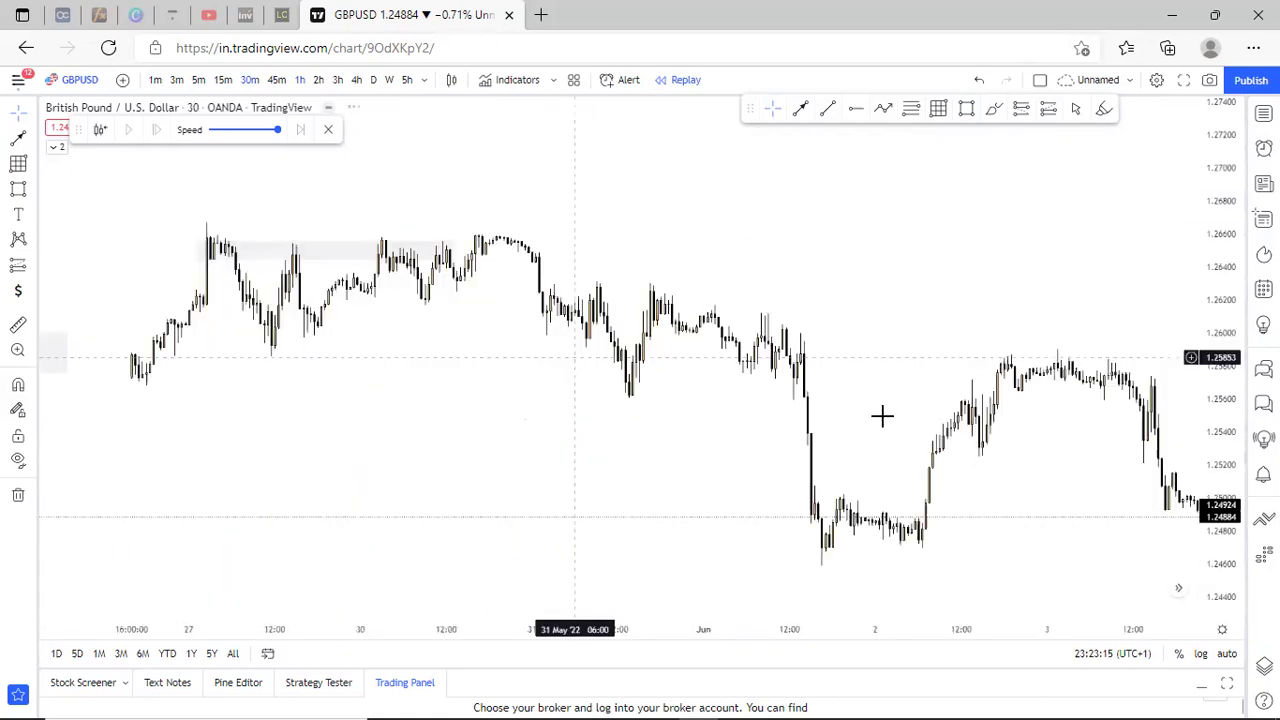
Extend the large 4 May supply zone to 27 May, with its upper edge at 1.26799 and lower edge at 1.26432.
scroll(600, 400, "down", 4)
left_click_drag(556, 390, 882, 416)
scroll(643, 333, "up", 3)
scroll(658, 297, "down", 3)
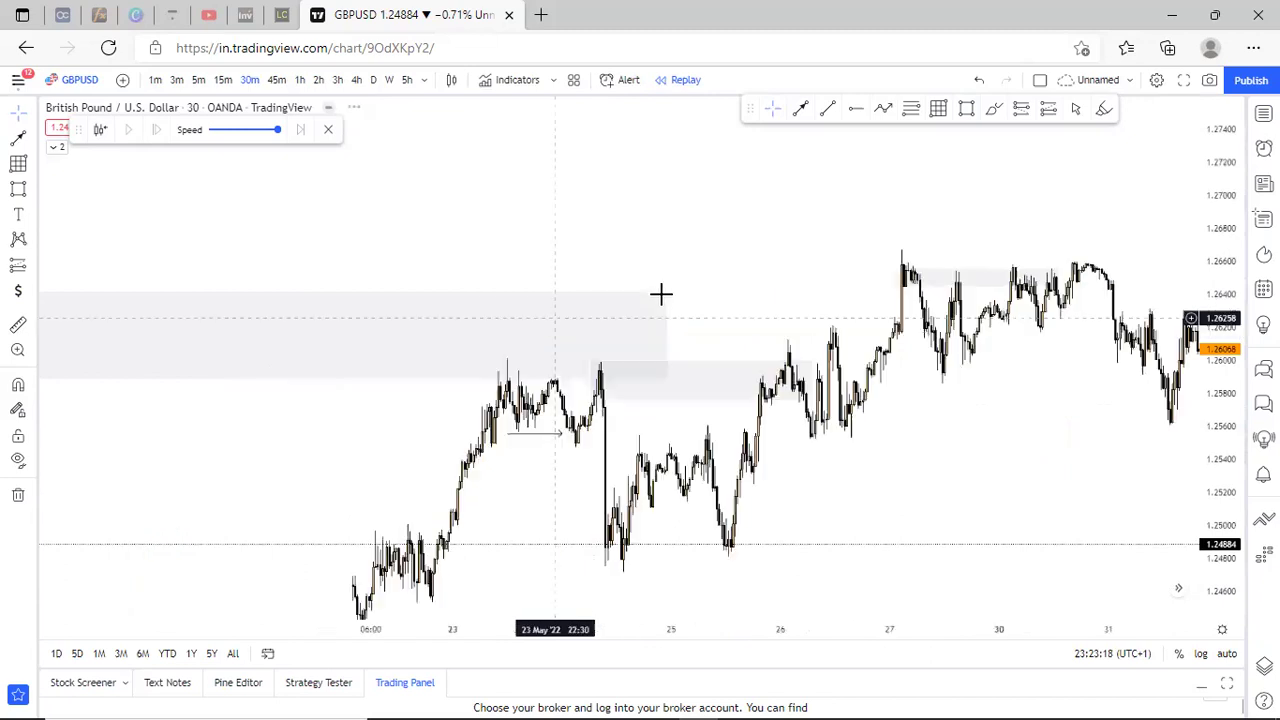
left_click_drag(666, 293, 911, 338)
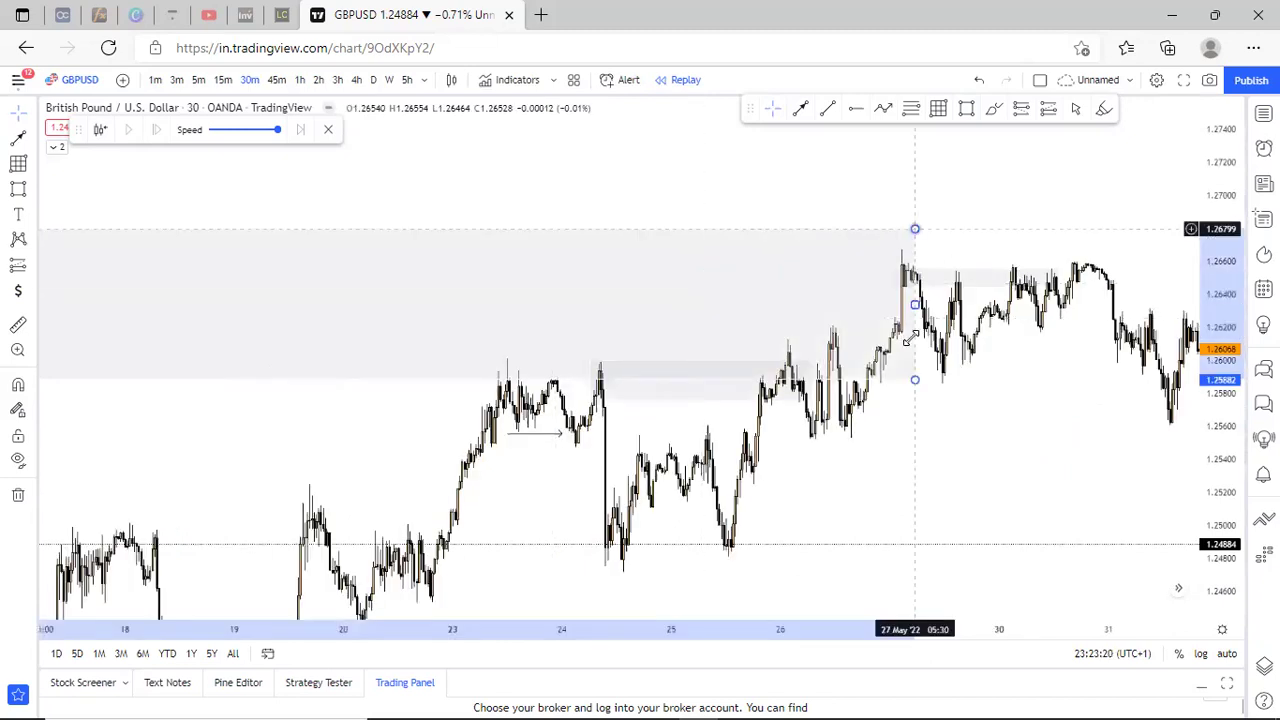
left_click(916, 379)
left_click_drag(646, 375, 683, 508)
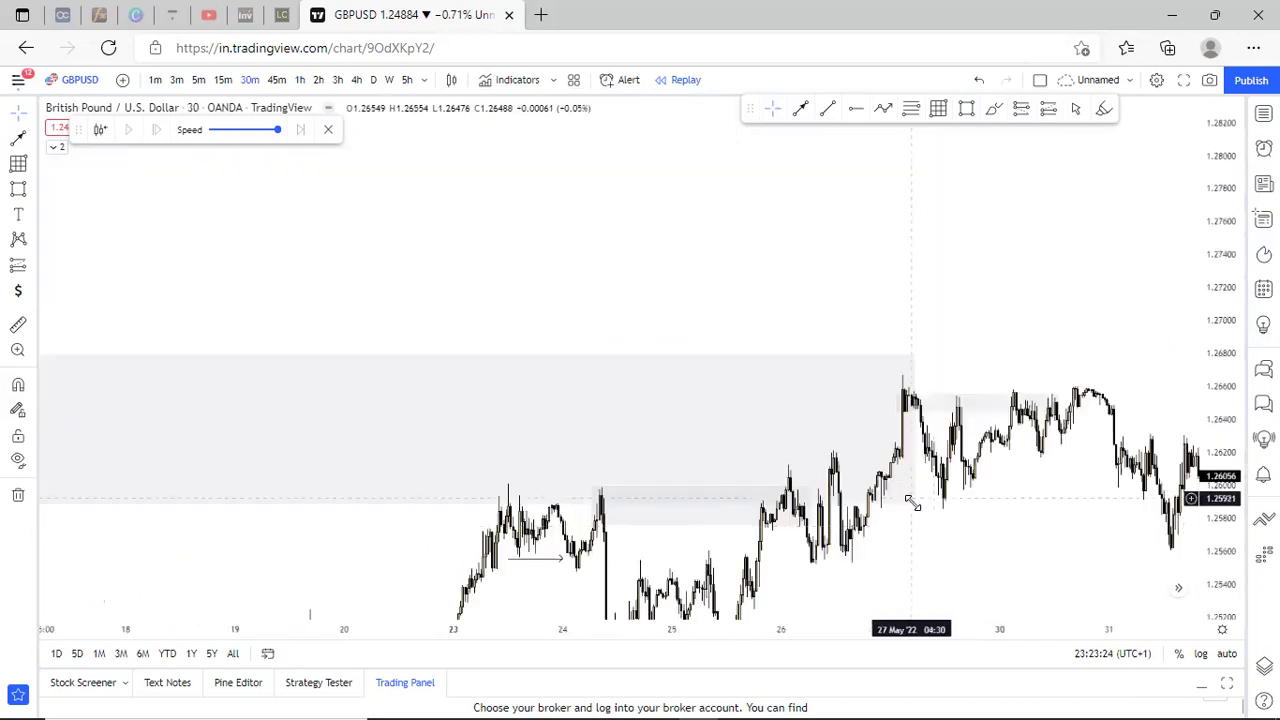
left_click_drag(912, 499, 920, 413)
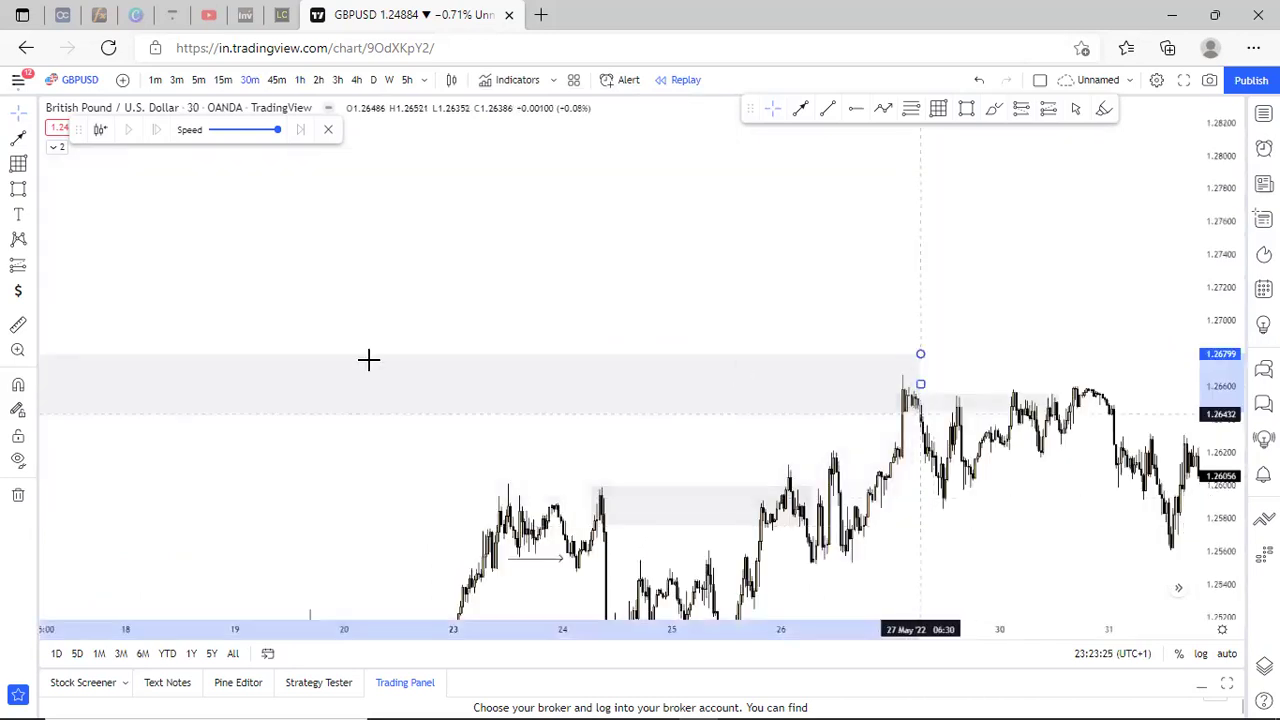
Draw a structure-break arrow under the 27 May high, from about 1.26104 to 1.26121.
scroll(736, 476, "up", 2)
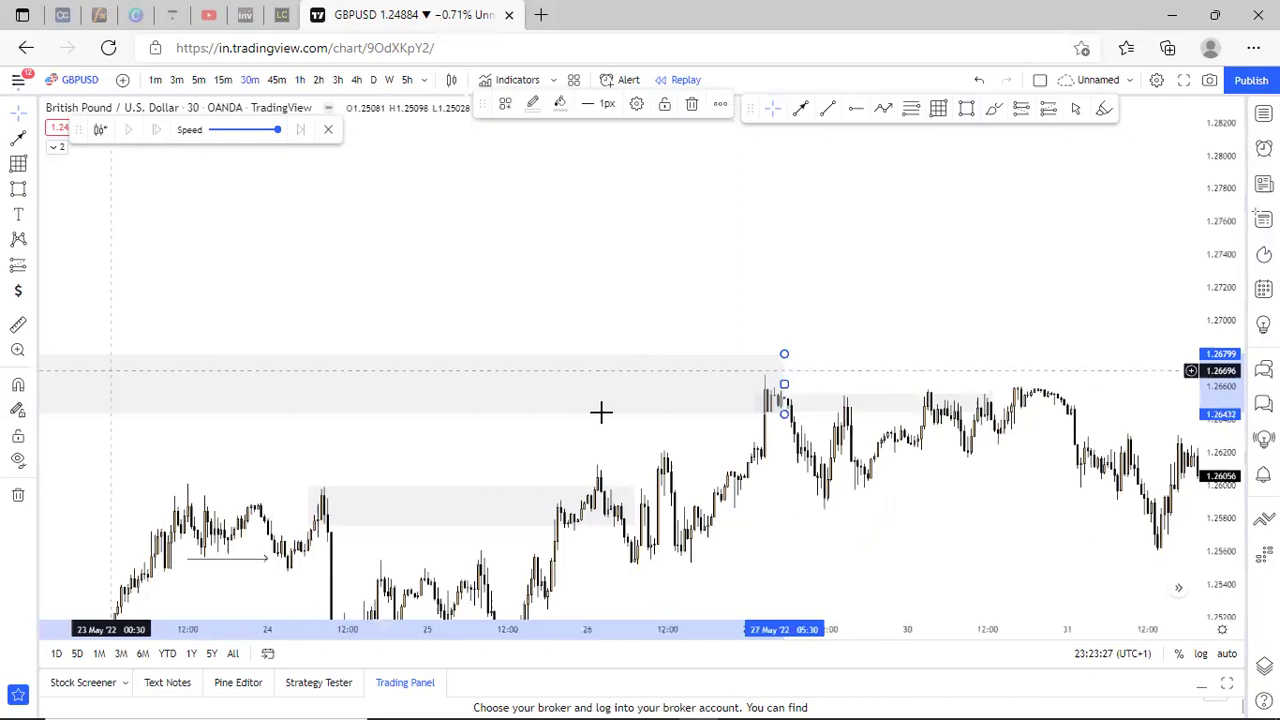
left_click_drag(725, 470, 631, 371)
scroll(1100, 475, "down", 2)
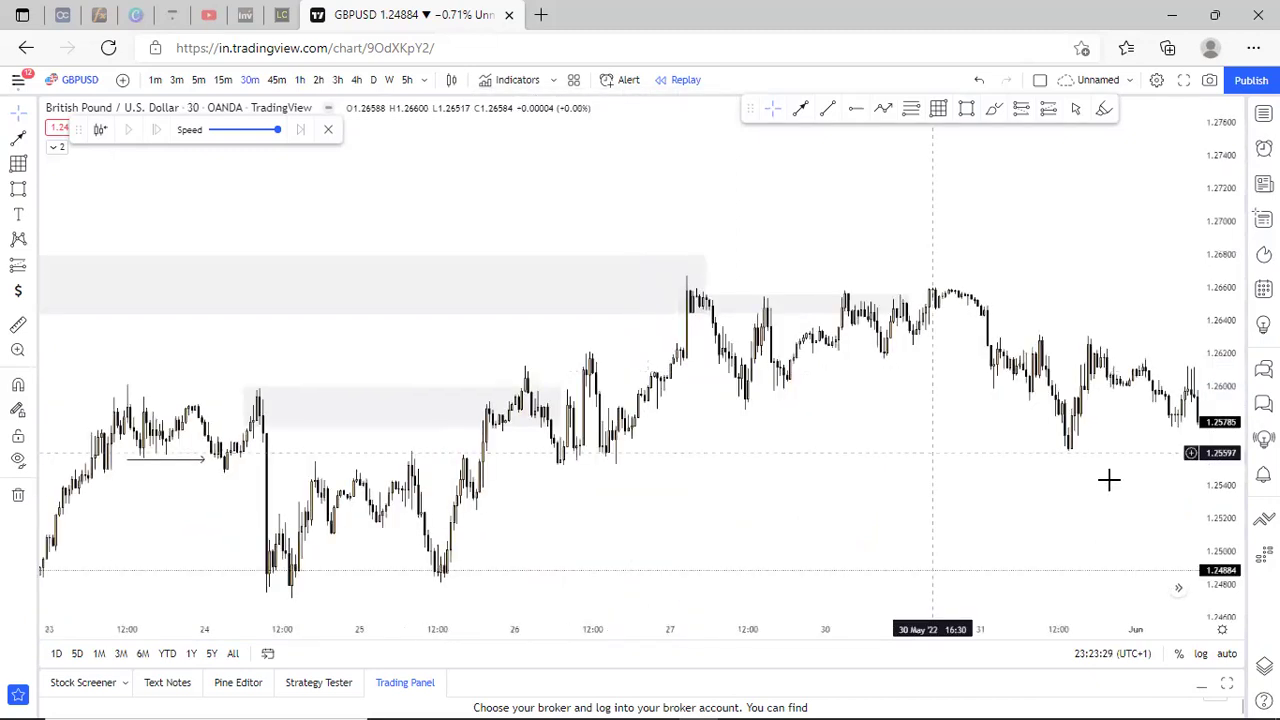
left_click(776, 367)
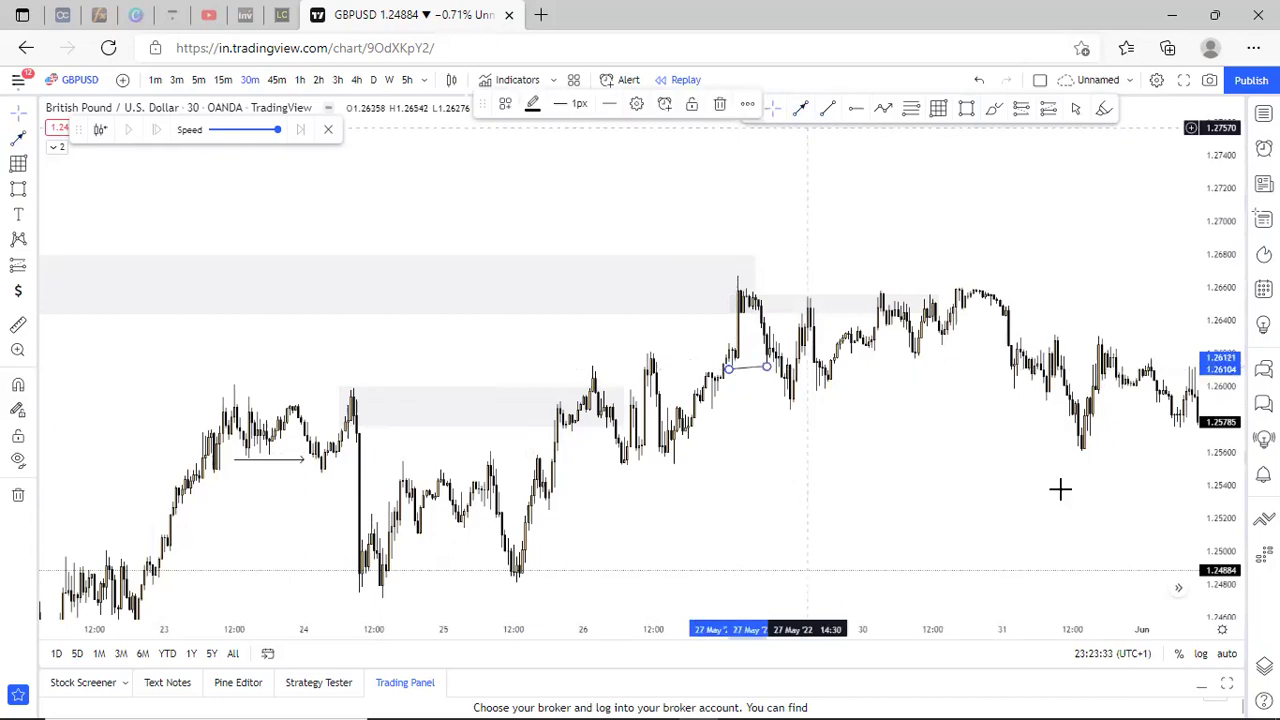
Resize the 27 May high zone to 27 May 05:00–21:30 between 1.26442 and 1.26555, and trim the large supply zone's corner to meet it.
left_click_drag(1209, 485, 1209, 330)
left_click_drag(1109, 430, 1072, 430)
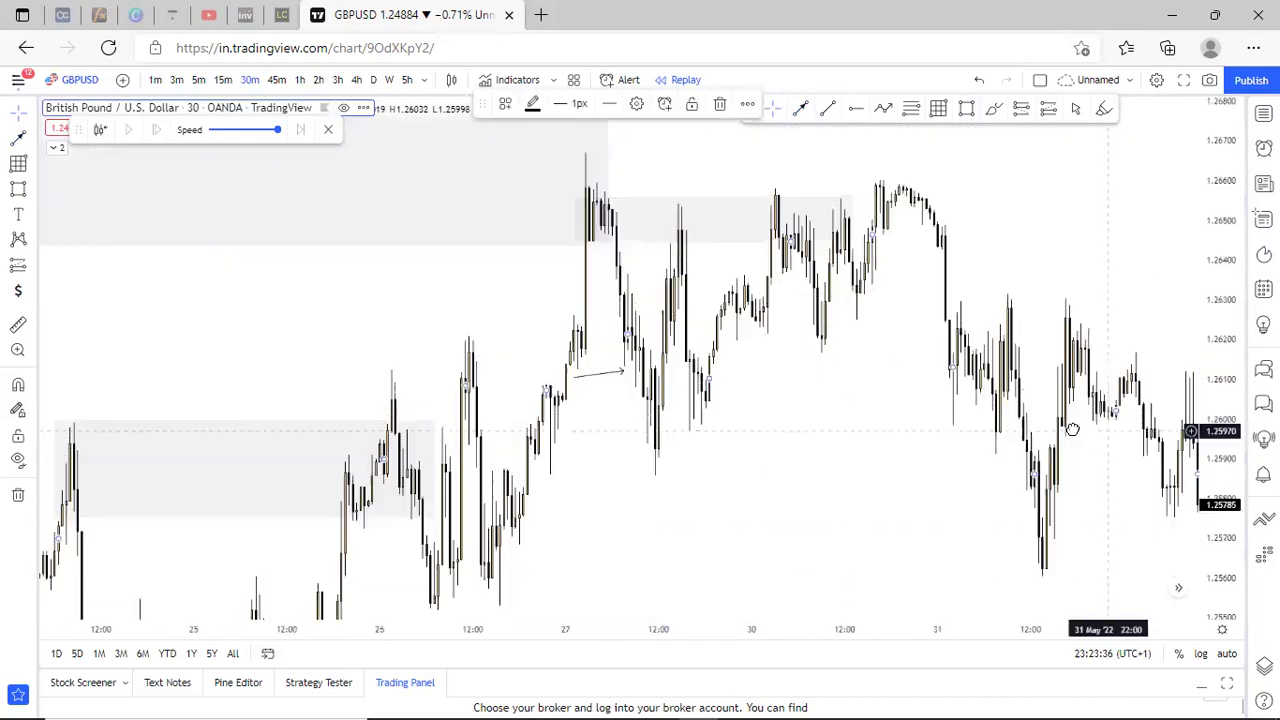
scroll(772, 338, "up", 3)
left_click_drag(786, 337, 816, 349)
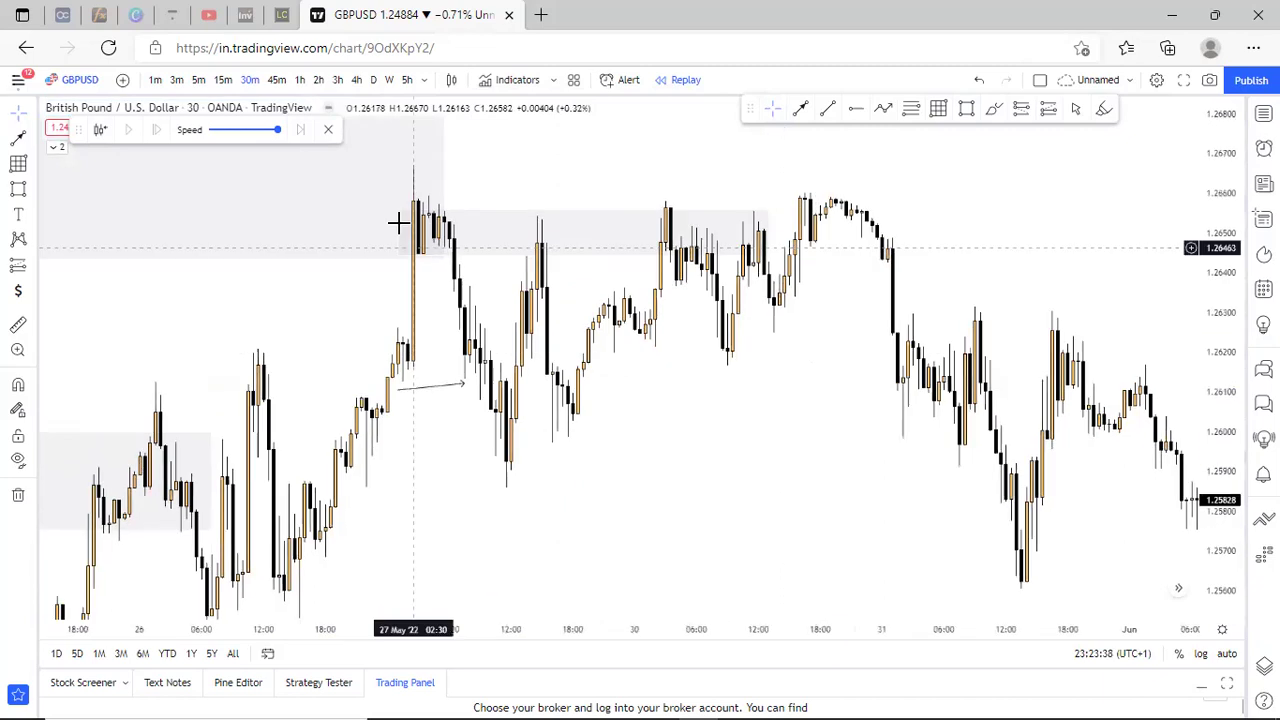
left_click_drag(396, 211, 400, 210)
left_click(443, 212)
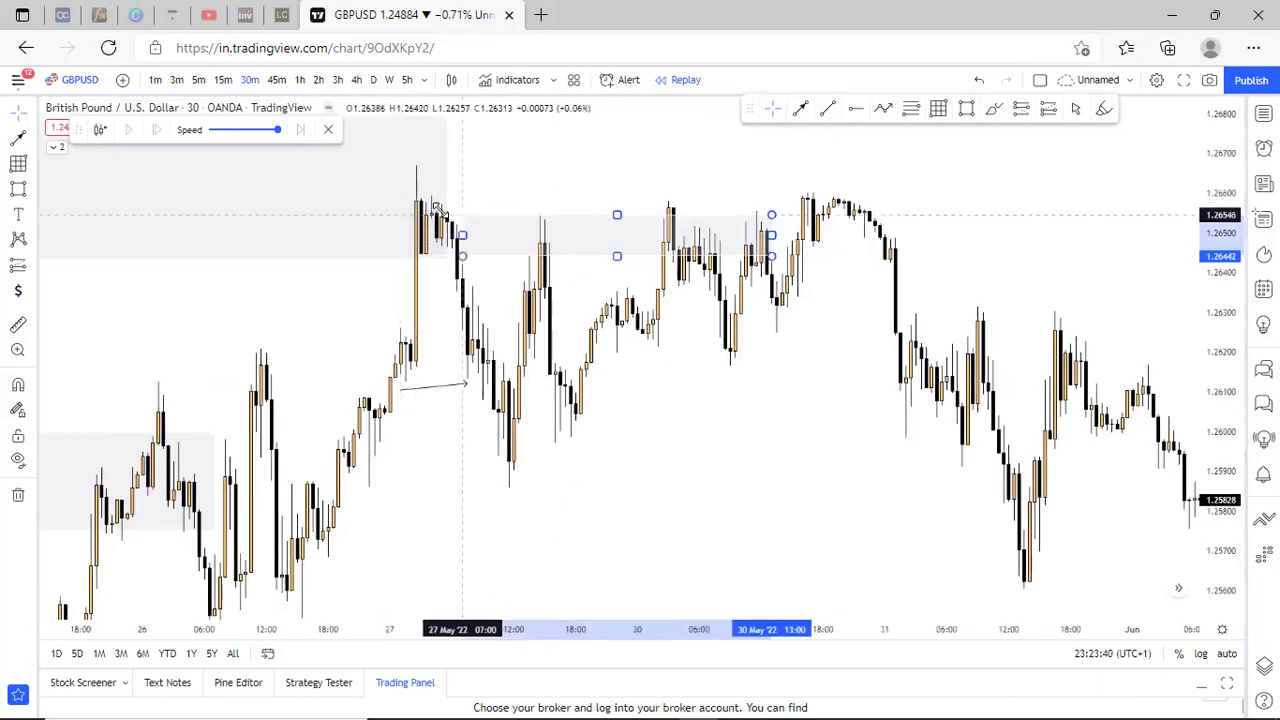
left_click_drag(767, 233, 610, 233)
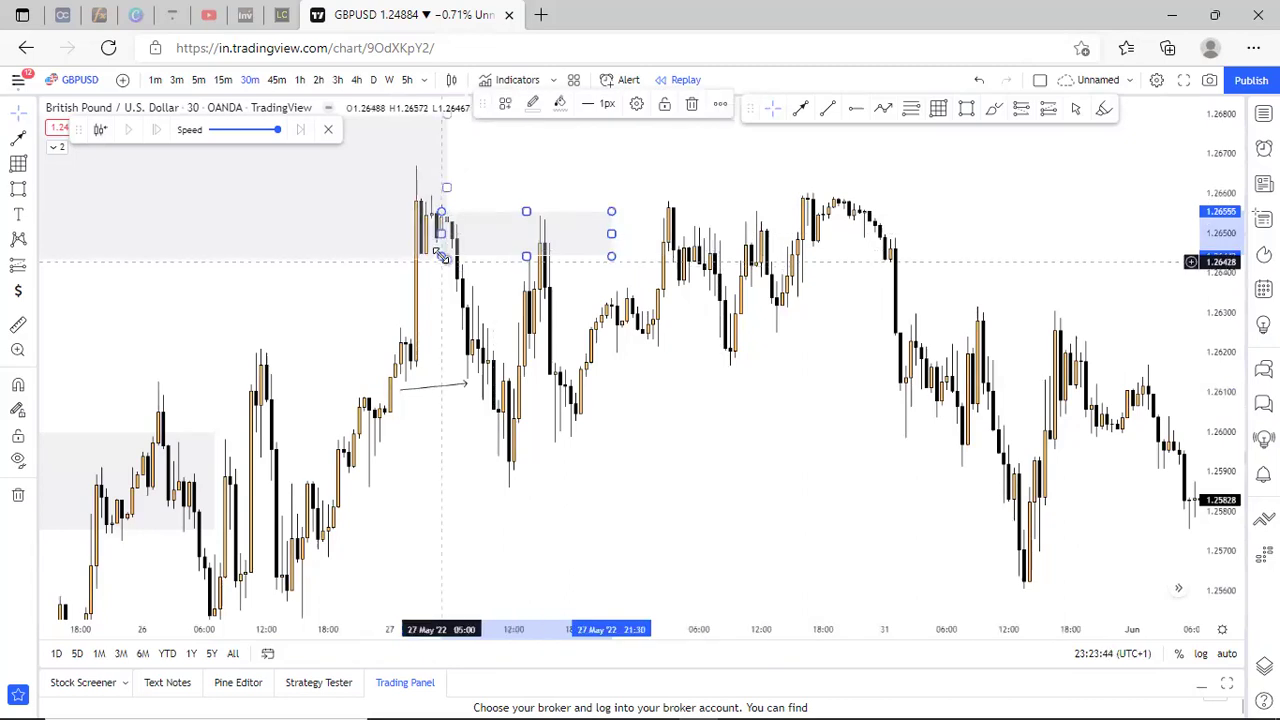
left_click_drag(443, 258, 441, 256)
Extend the end of the 27 May high zone to about 07:30 on 30 May.
left_click_drag(574, 170, 904, 172)
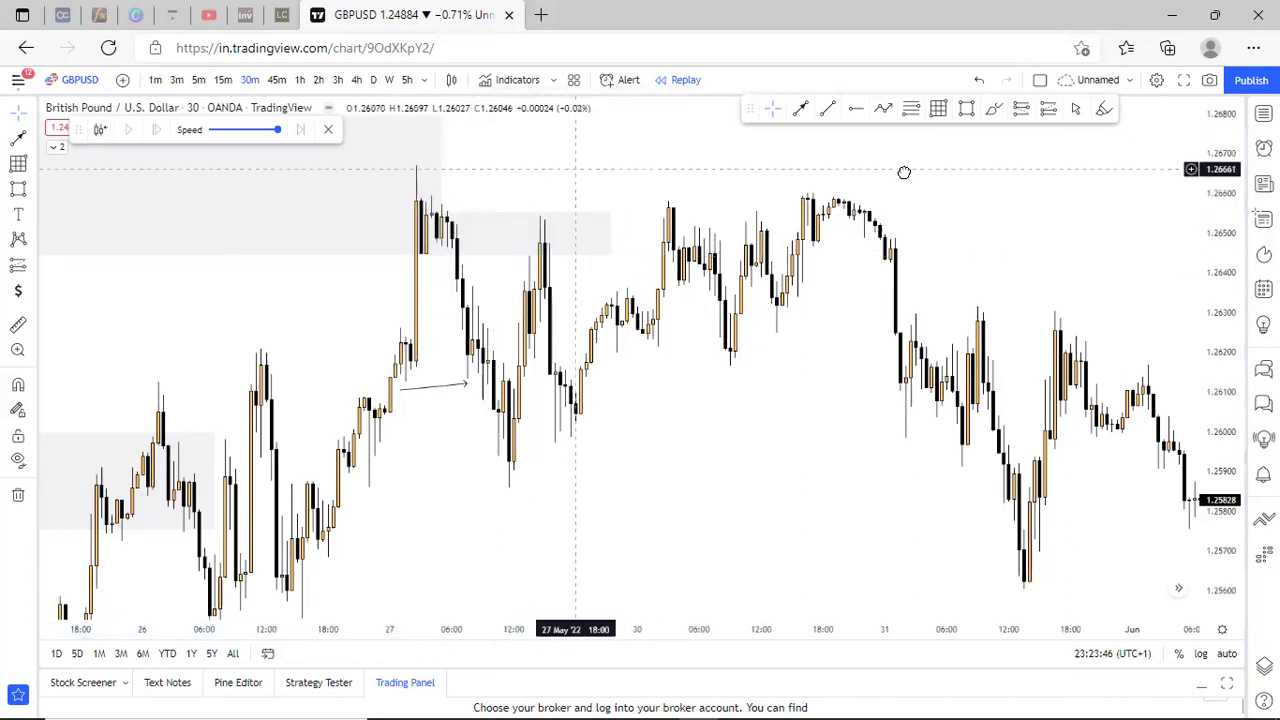
scroll(792, 303, "up", 5)
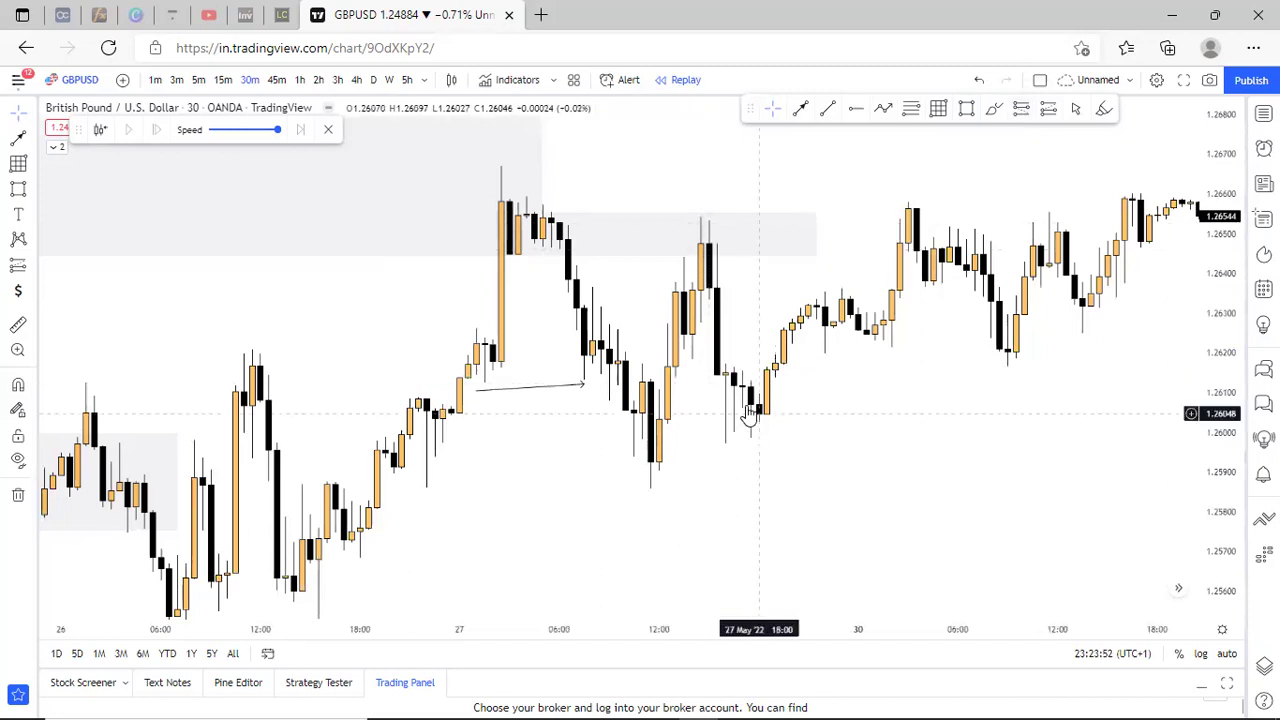
left_click_drag(817, 481, 620, 559)
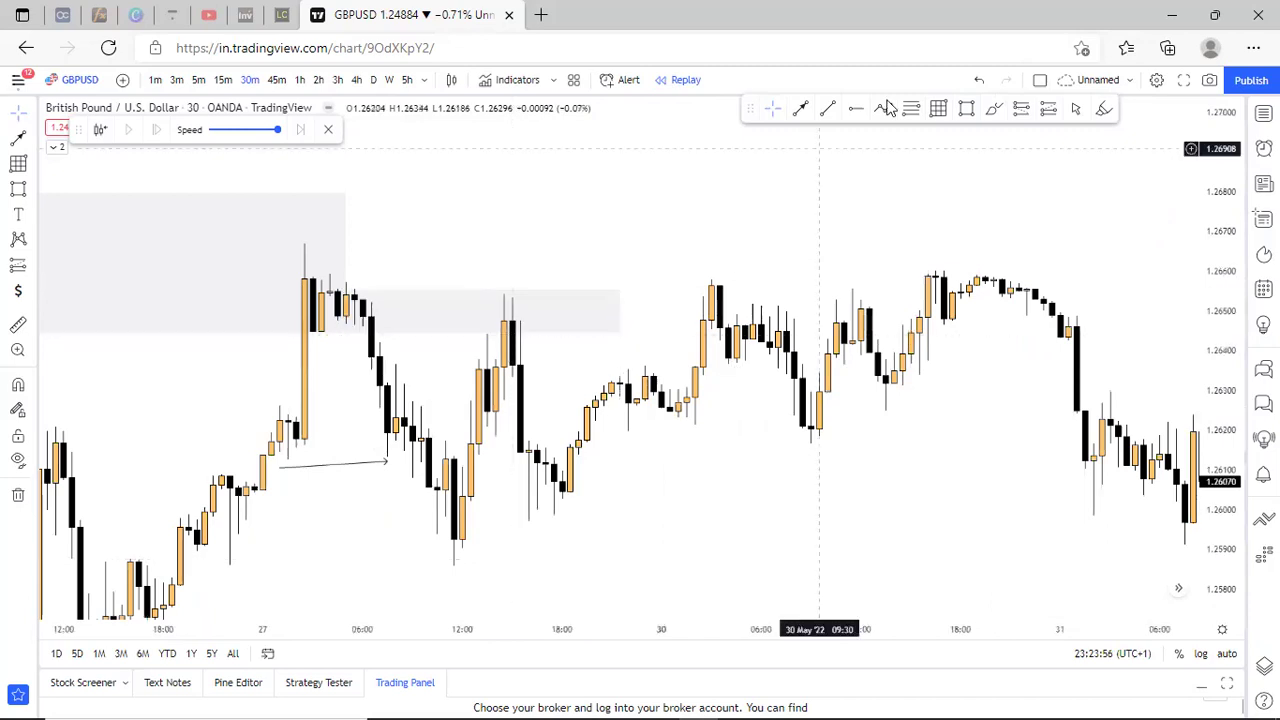
mouse_move(615, 311)
left_mouse_down()
mouse_move(674, 320)
mouse_move(786, 224)
left_mouse_up()
Cross out the 30 May retest of the 27 May high zone with two large brush strokes.
left_click(998, 113)
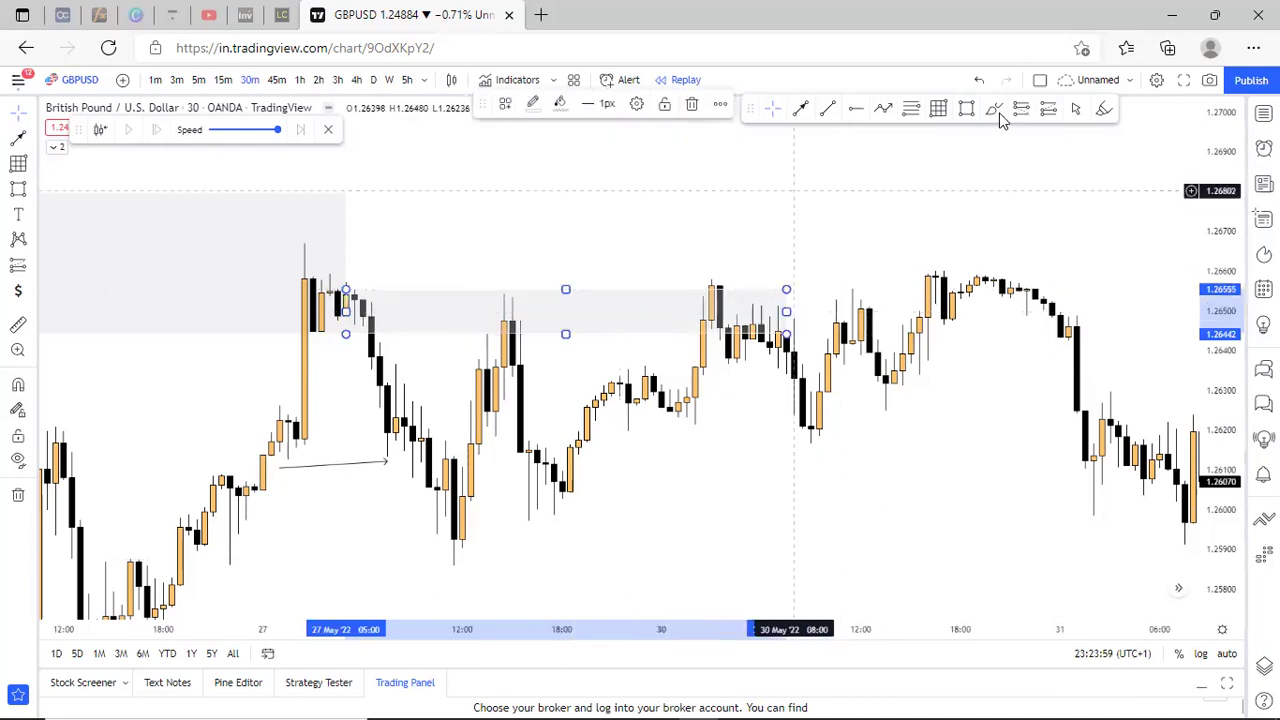
mouse_move(767, 280)
left_mouse_down()
mouse_move(622, 266)
mouse_move(791, 336)
left_mouse_up()
scroll(1186, 354, "down", 3)
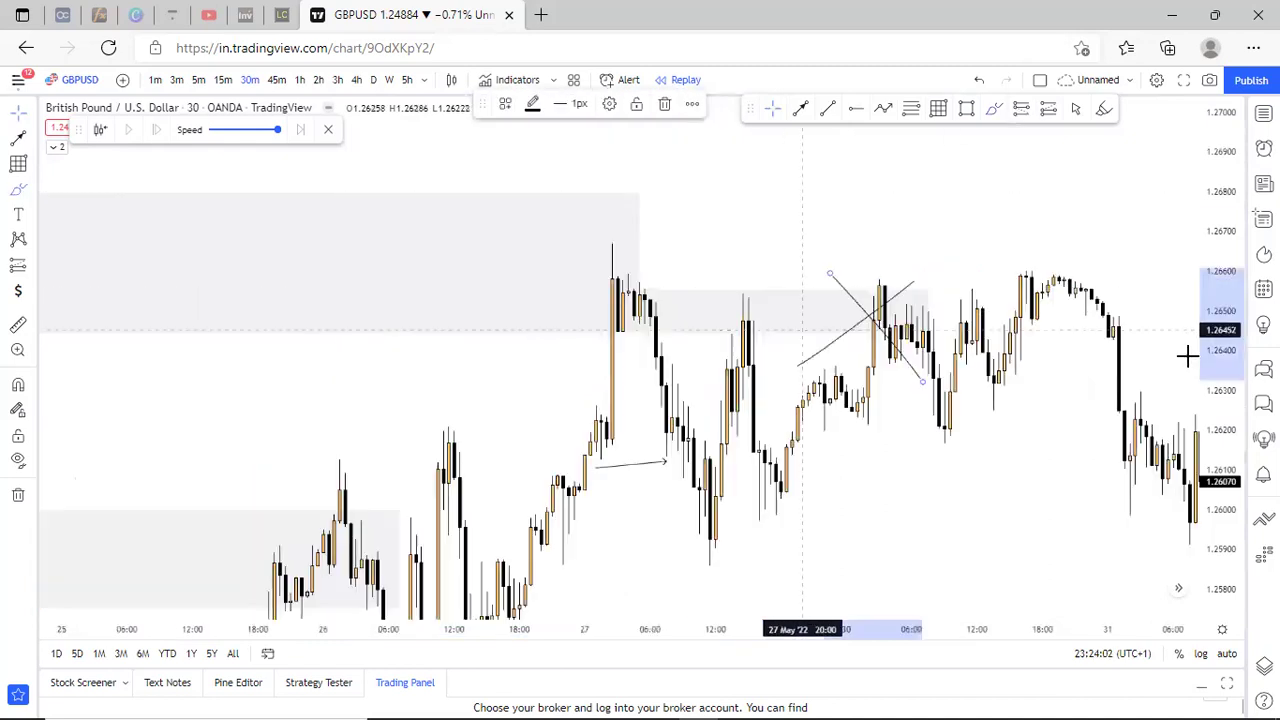
scroll(773, 410, "right", 3)
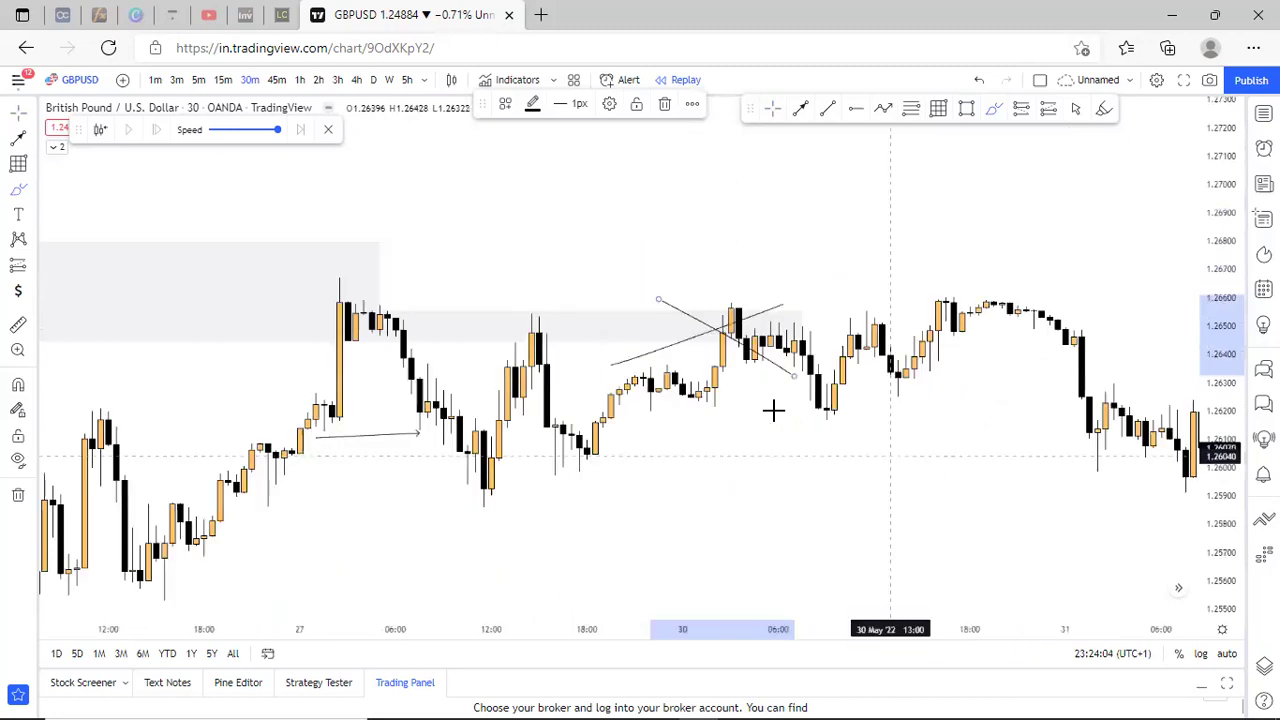
scroll(775, 402, "down", 4)
left_click(784, 105)
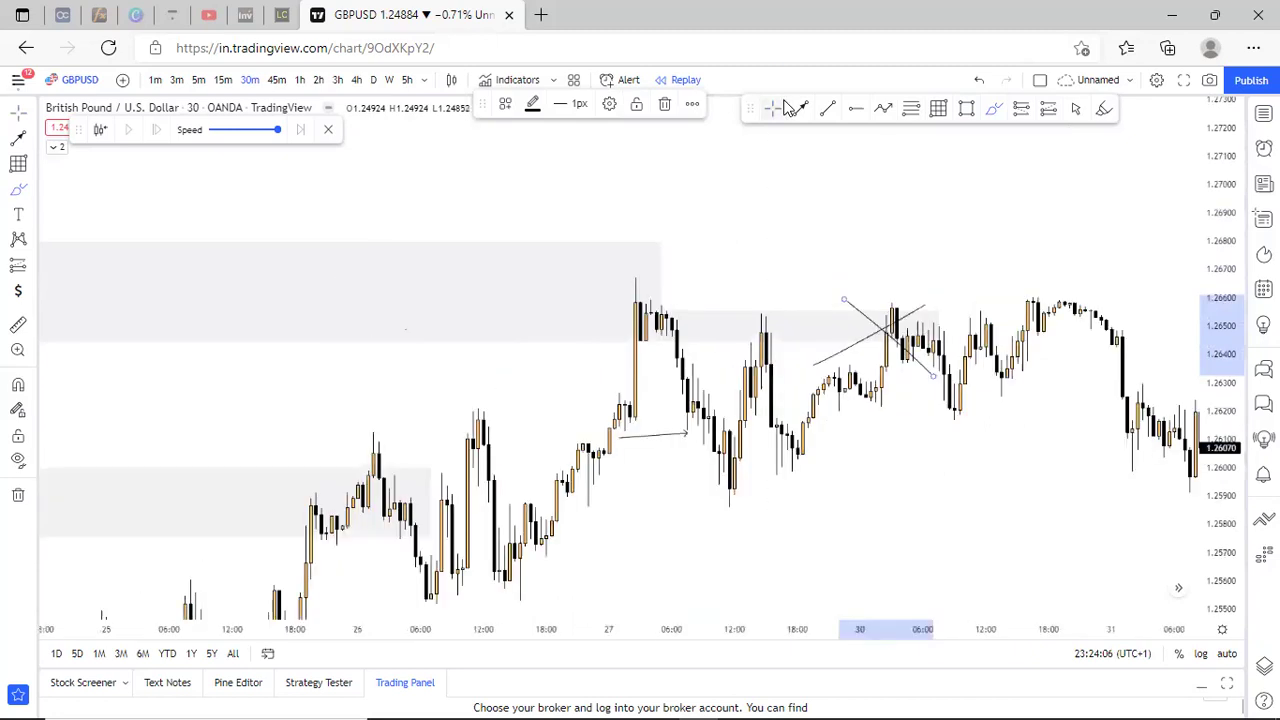
Circle the sell-off around the start of 31 May with the brush, and undo the freehand strokes.
scroll(713, 307, "right", 3)
scroll(1074, 377, "left", 1)
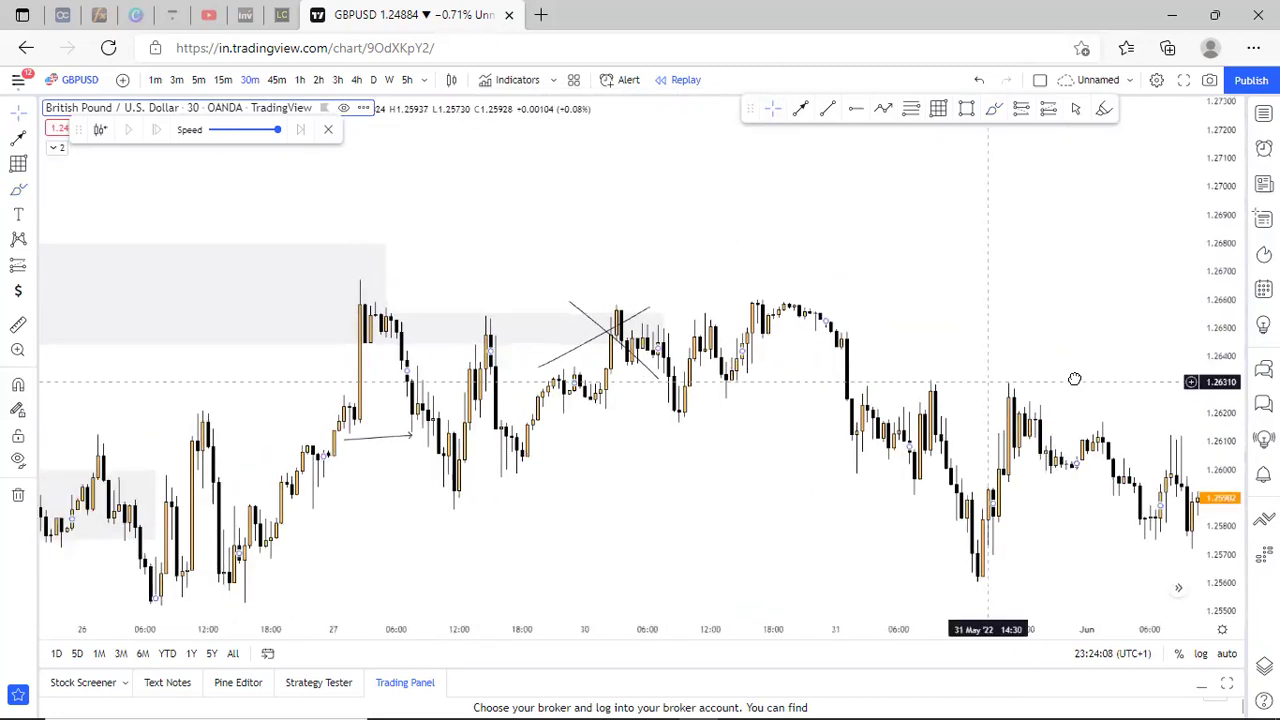
scroll(1130, 394, "left", 1)
scroll(866, 354, "up", 1)
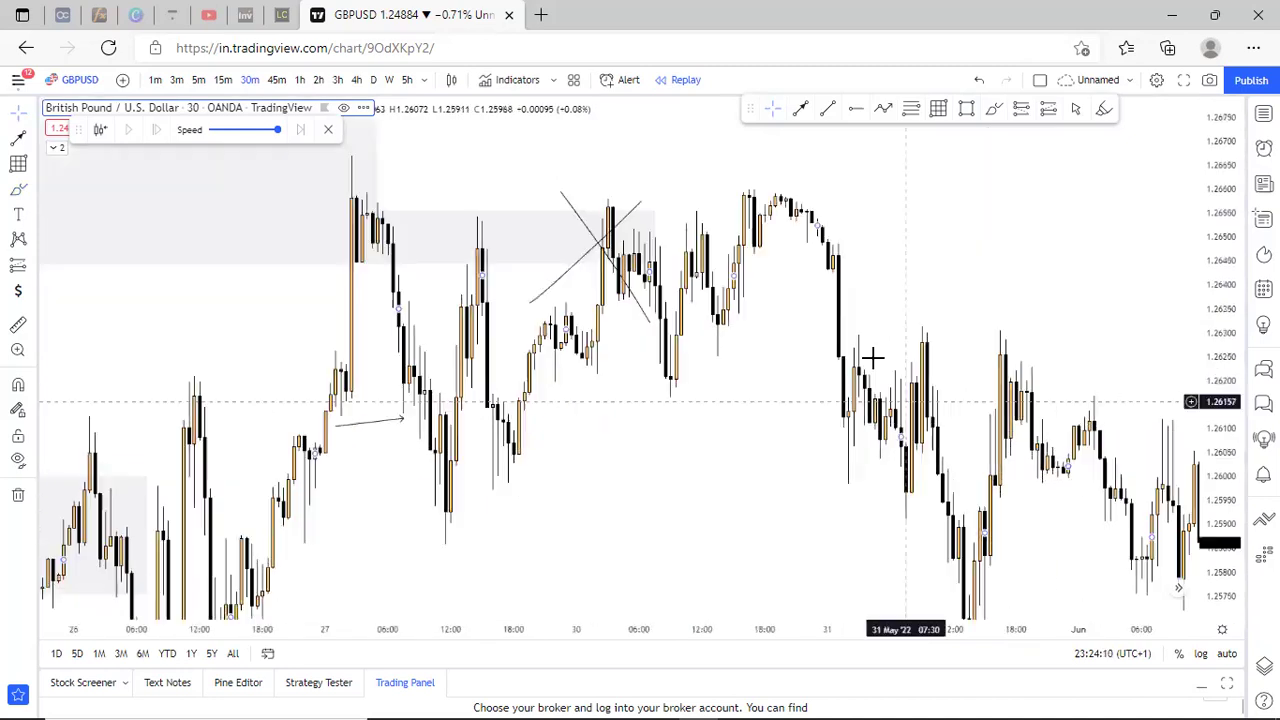
scroll(768, 303, "right", 1)
left_click(992, 117)
left_click_drag(776, 201, 699, 377)
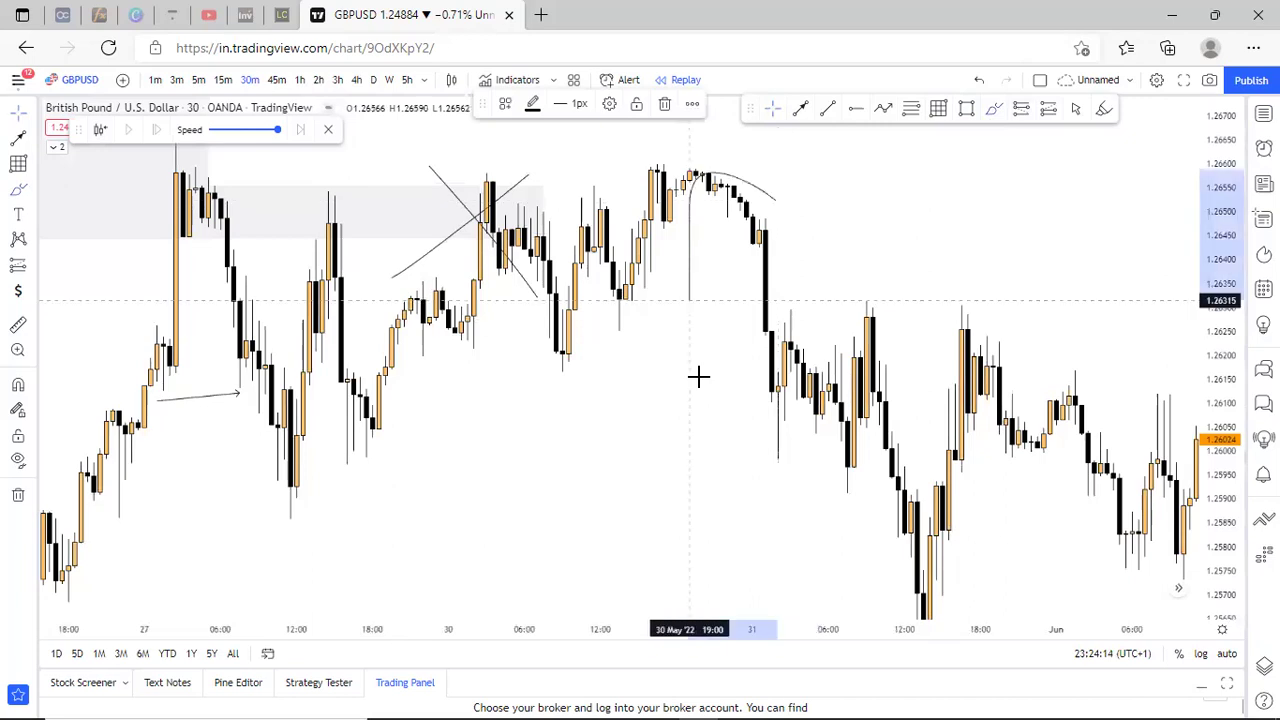
left_click_drag(840, 365, 748, 172)
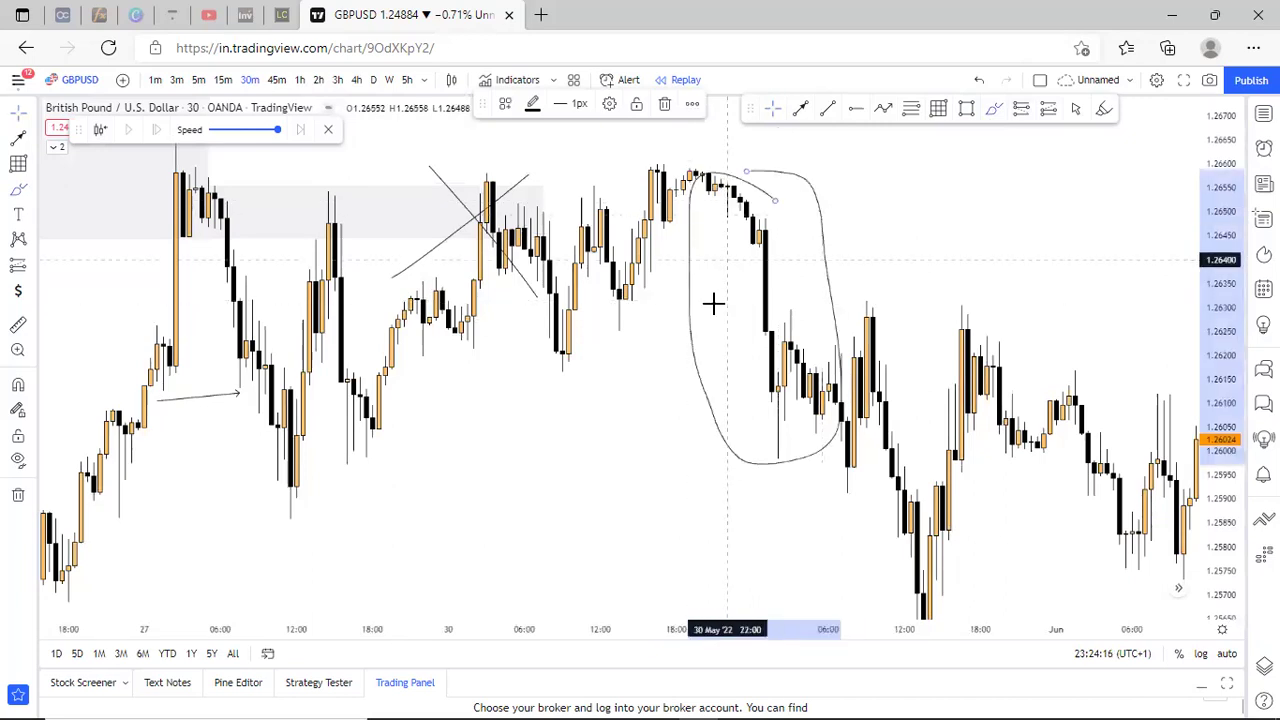
scroll(642, 512, "down", 2)
scroll(642, 512, "up", 2)
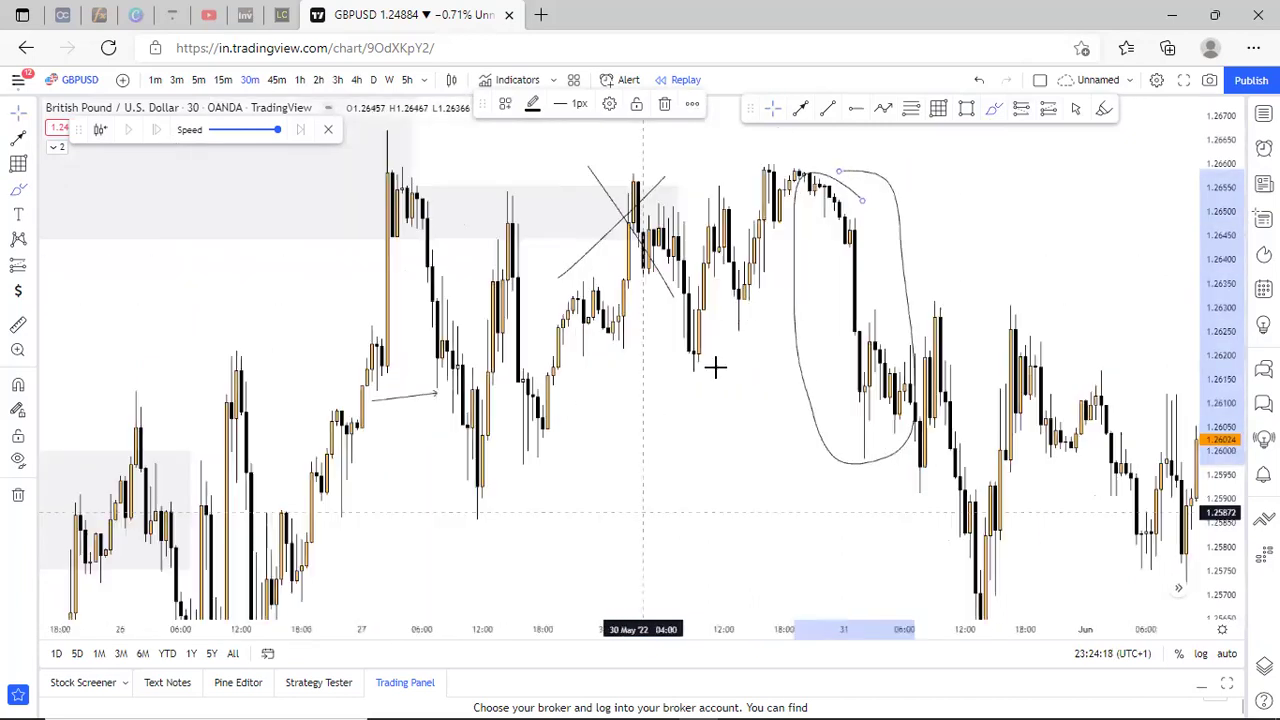
scroll(840, 210, "up", 1)
left_click(977, 84)
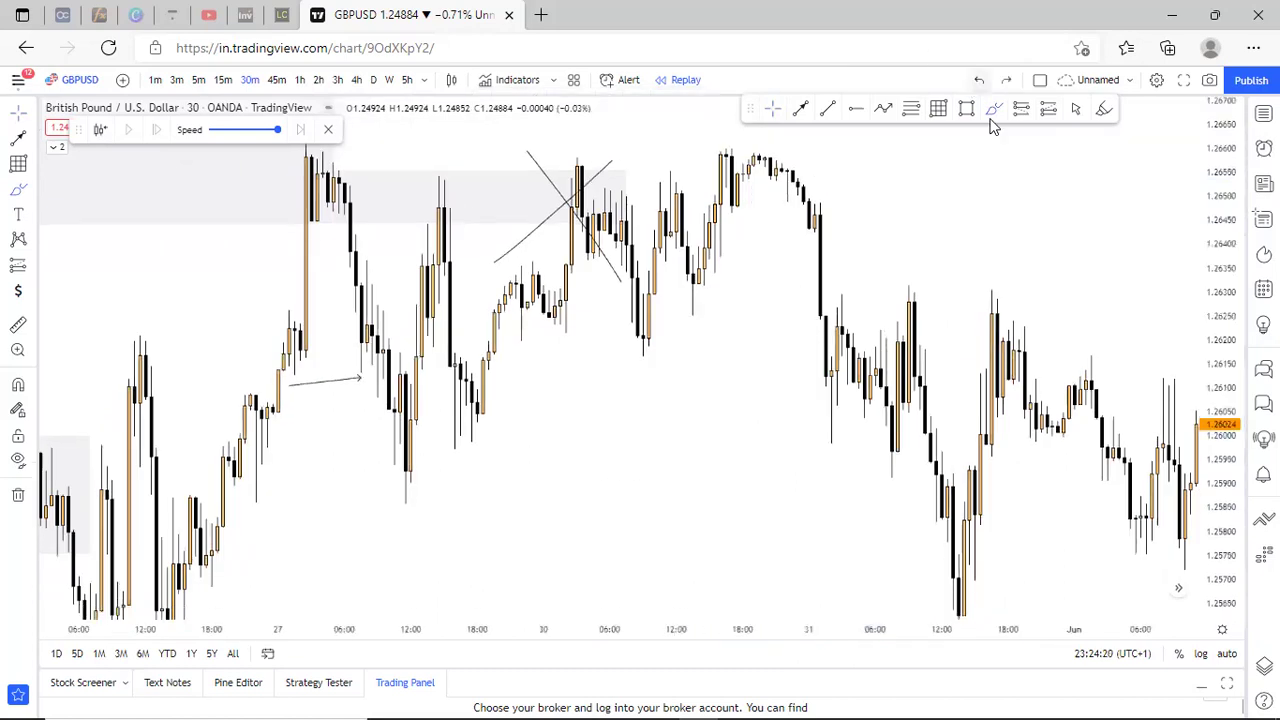
left_click_drag(543, 512, 1065, 372)
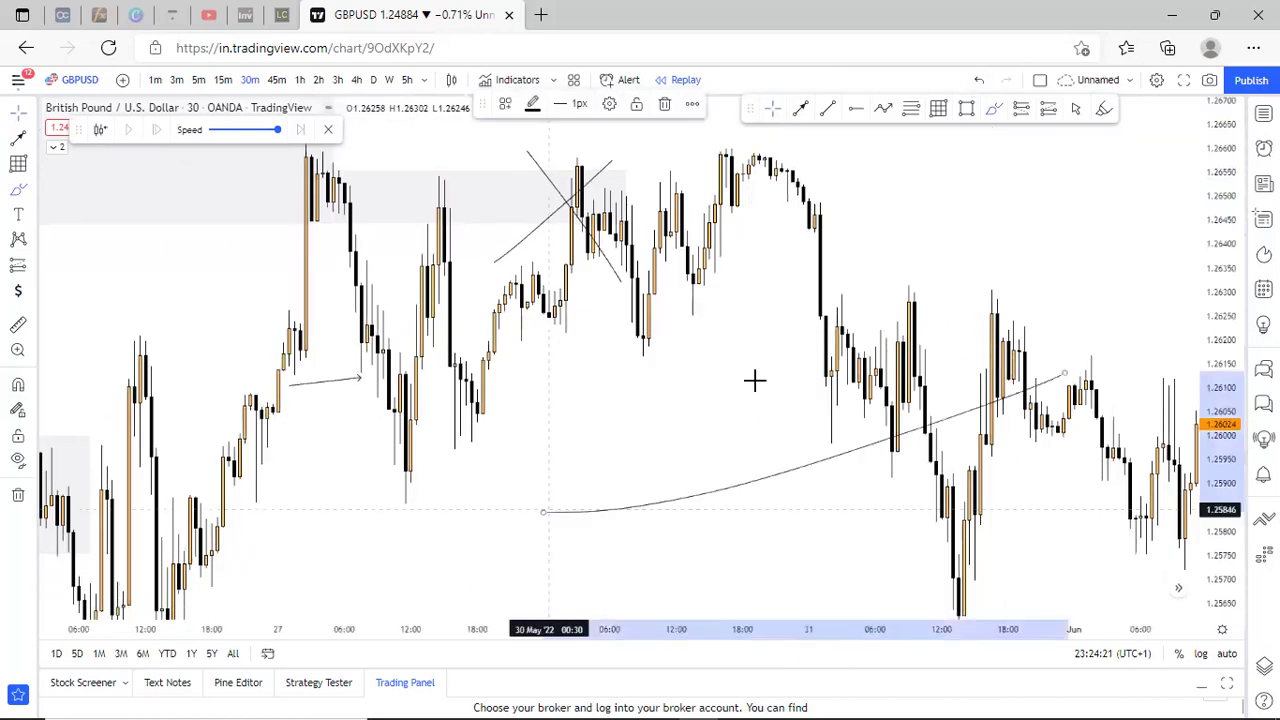
left_click(981, 83)
Draw a rectangle supply zone from 1.26422 to 1.26494, starting 30 May 23:30 and extended to about 1 June 11:00.
key("alt+shift+r")
left_click(803, 233)
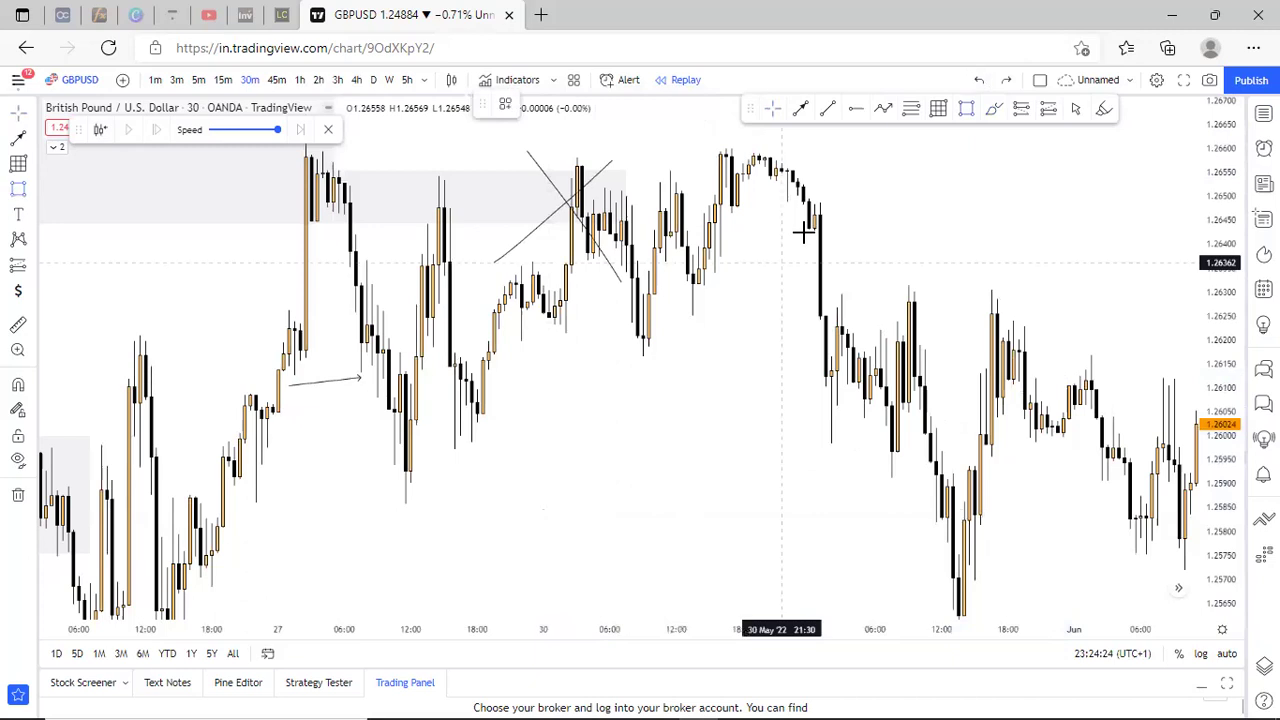
left_click(936, 200)
left_click_drag(936, 215, 1240, 218)
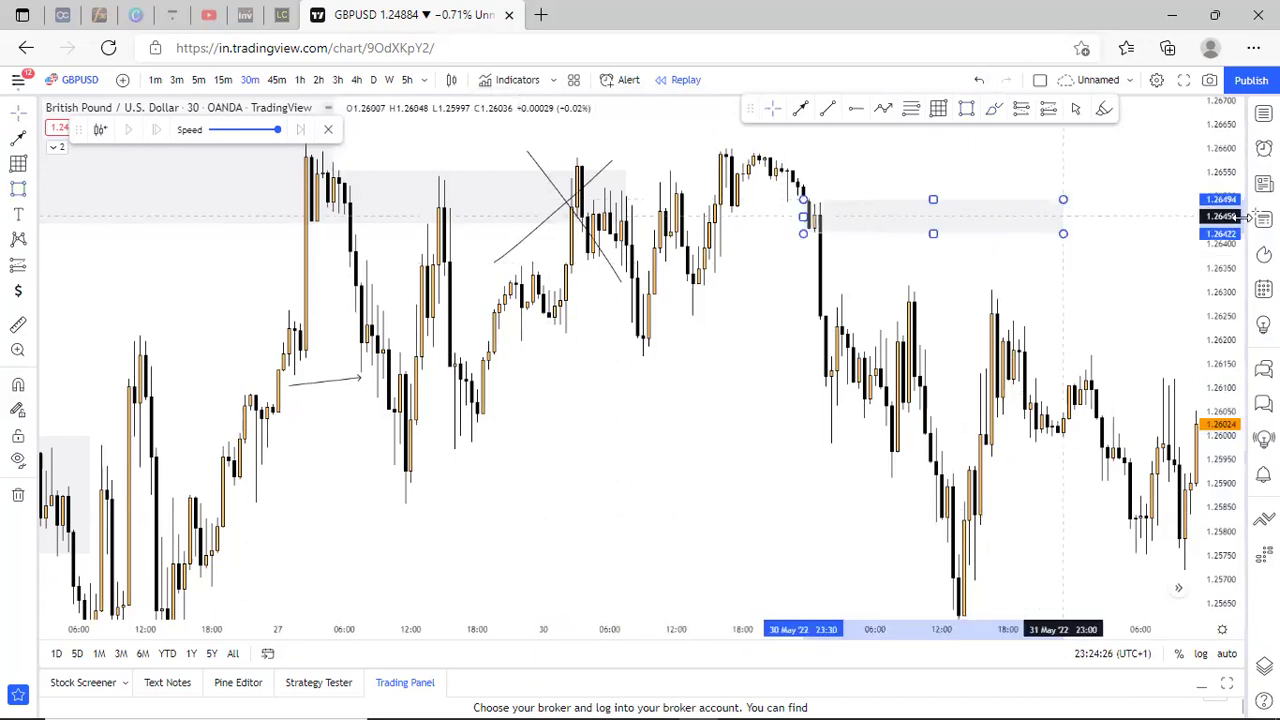
scroll(1042, 366, "down", 3)
Draw two horizontal structure-break arrows, one under the 30 May low at 1.26152 and one under the 27 May low at about 1.2583.
left_click_drag(987, 381, 894, 387)
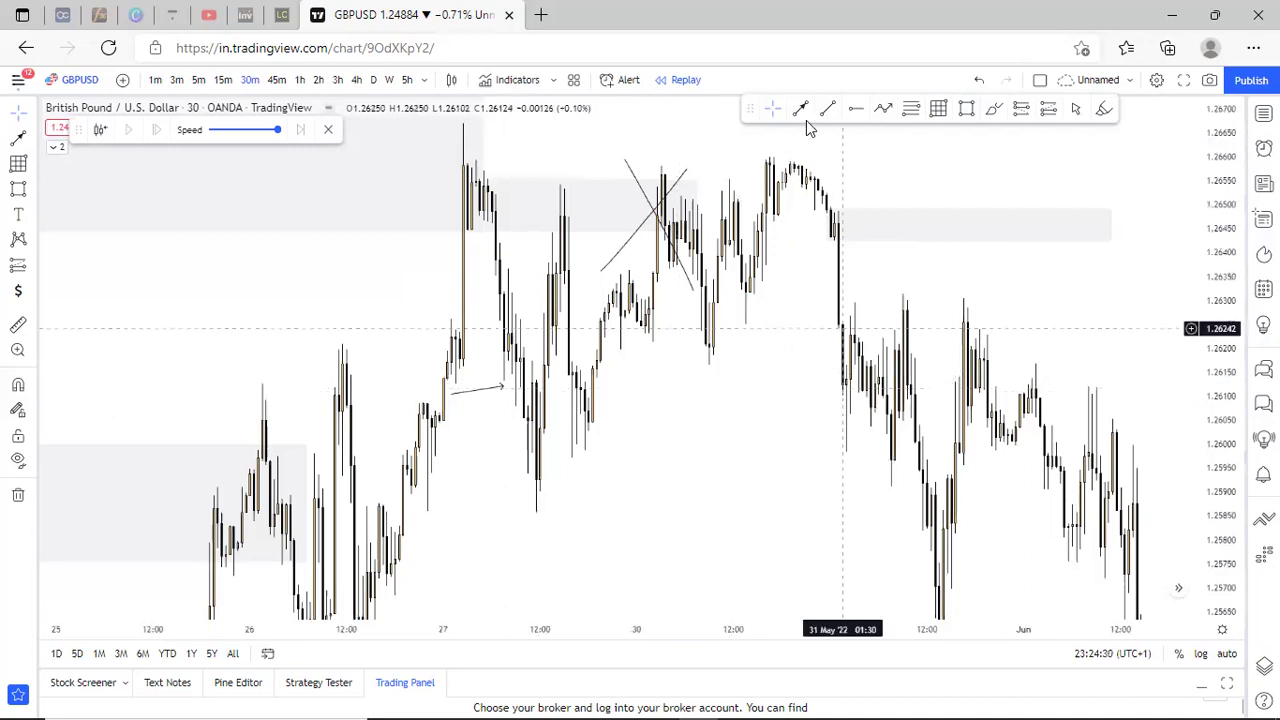
left_click(801, 110)
left_click(693, 371)
left_click(826, 371)
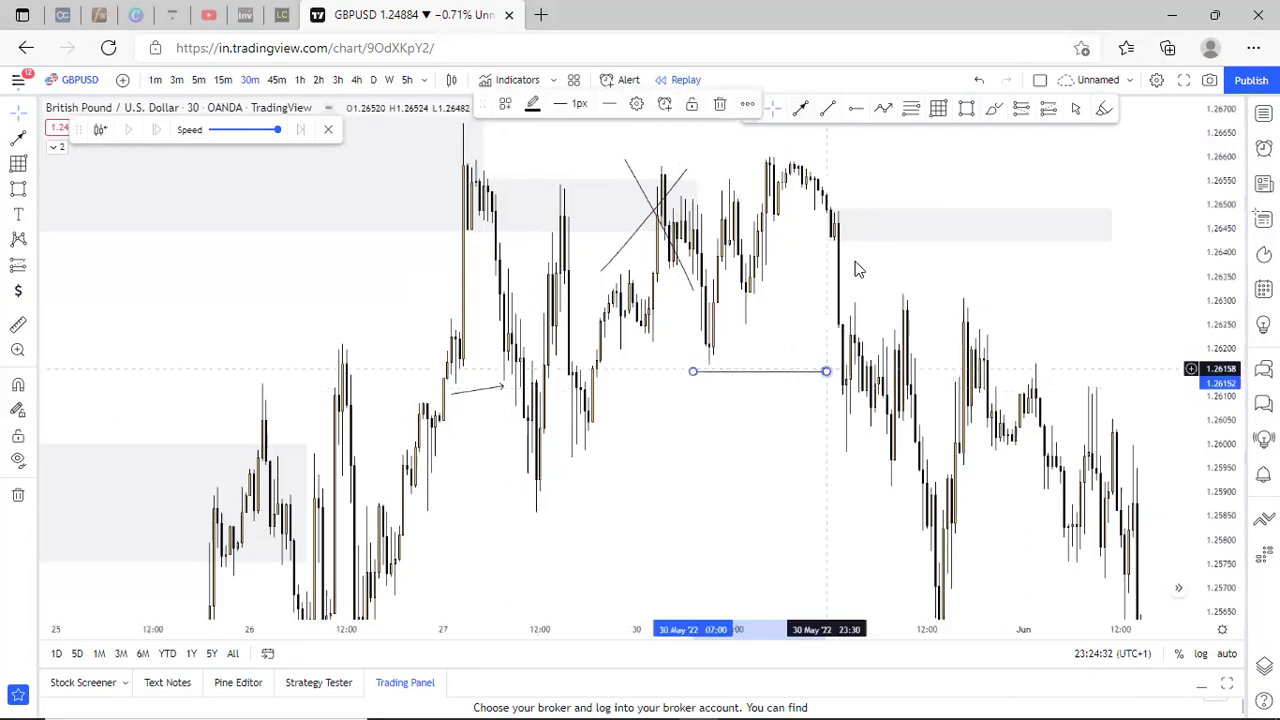
left_click(670, 374)
left_click(528, 523)
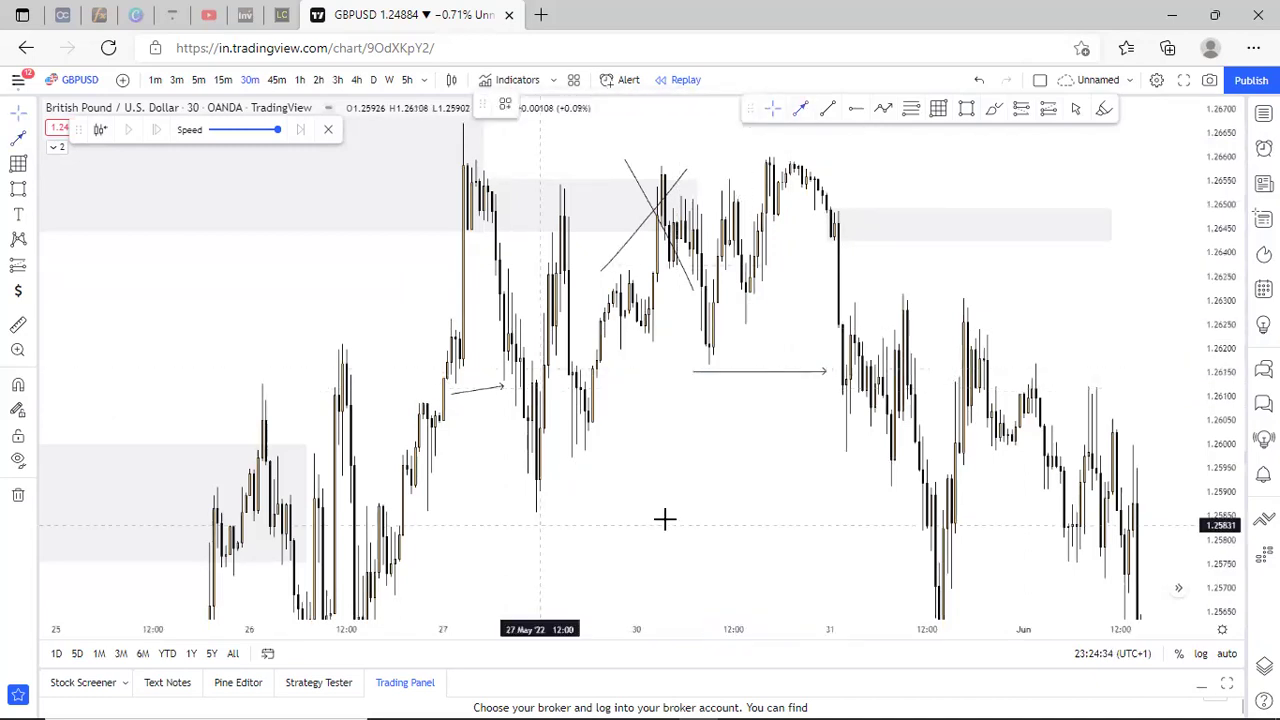
left_click(903, 523)
Examine the price swings below the 31 May supply zone through early June.
left_click_drag(570, 559, 466, 551)
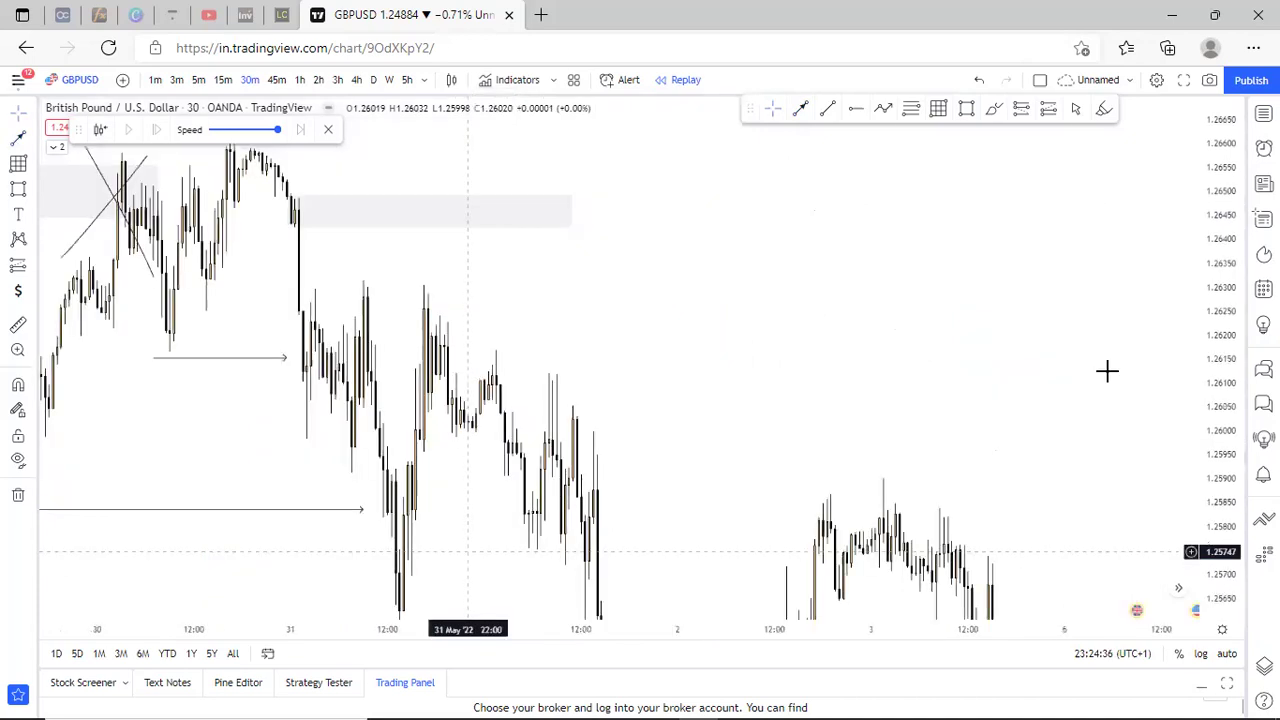
scroll(1169, 354, "down", 4)
left_click_drag(1070, 524, 836, 446)
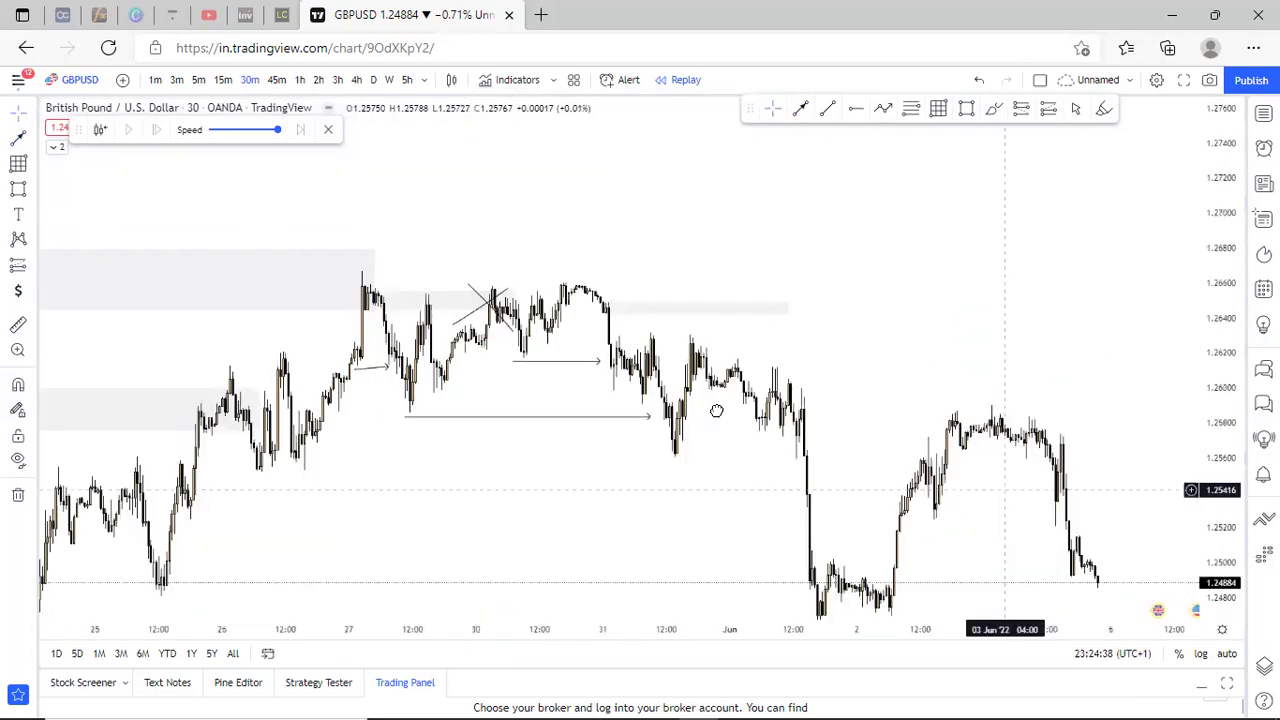
left_click_drag(726, 303, 531, 220)
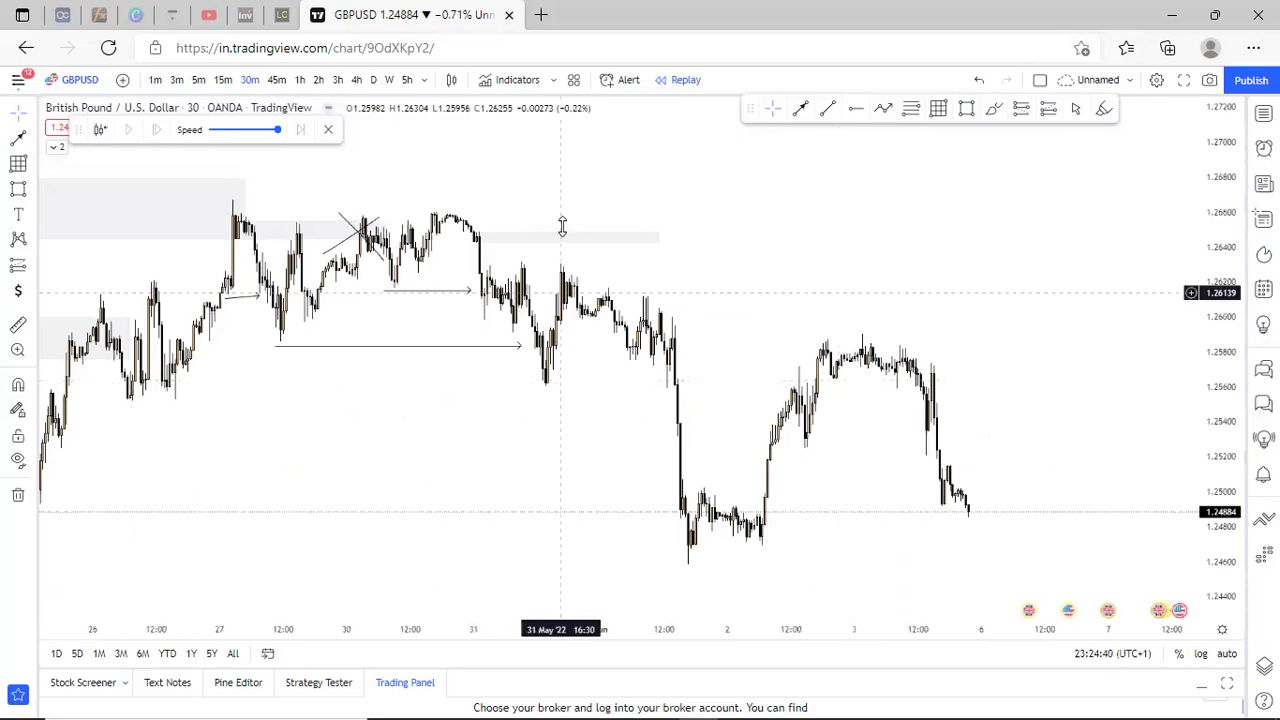
left_click(548, 241)
left_click_drag(658, 281, 870, 318)
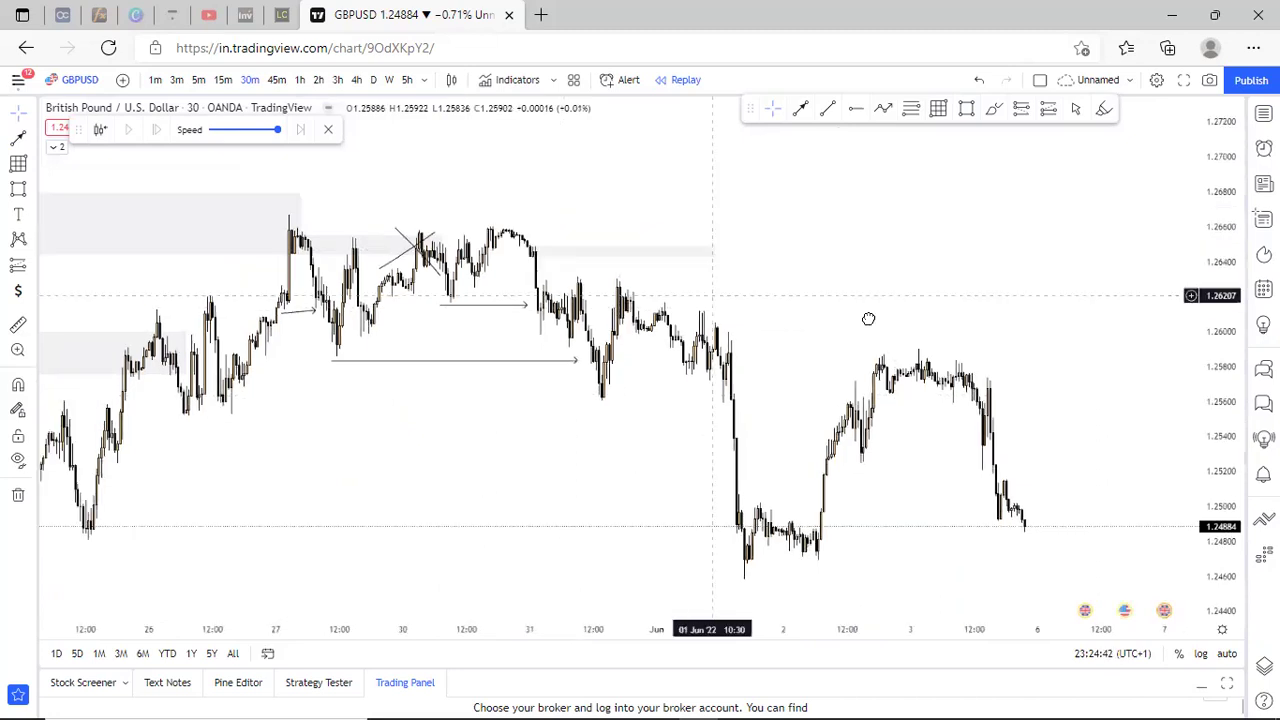
scroll(686, 237, "up", 1)
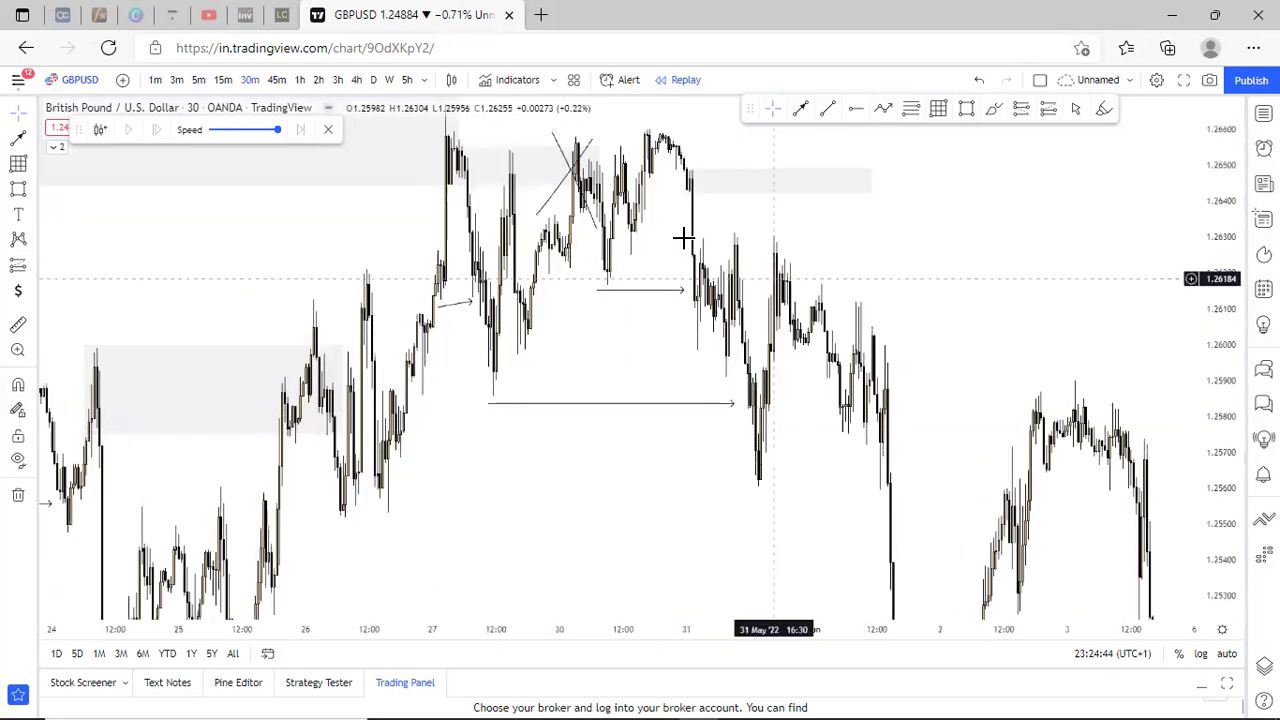
scroll(683, 235, "up", 1)
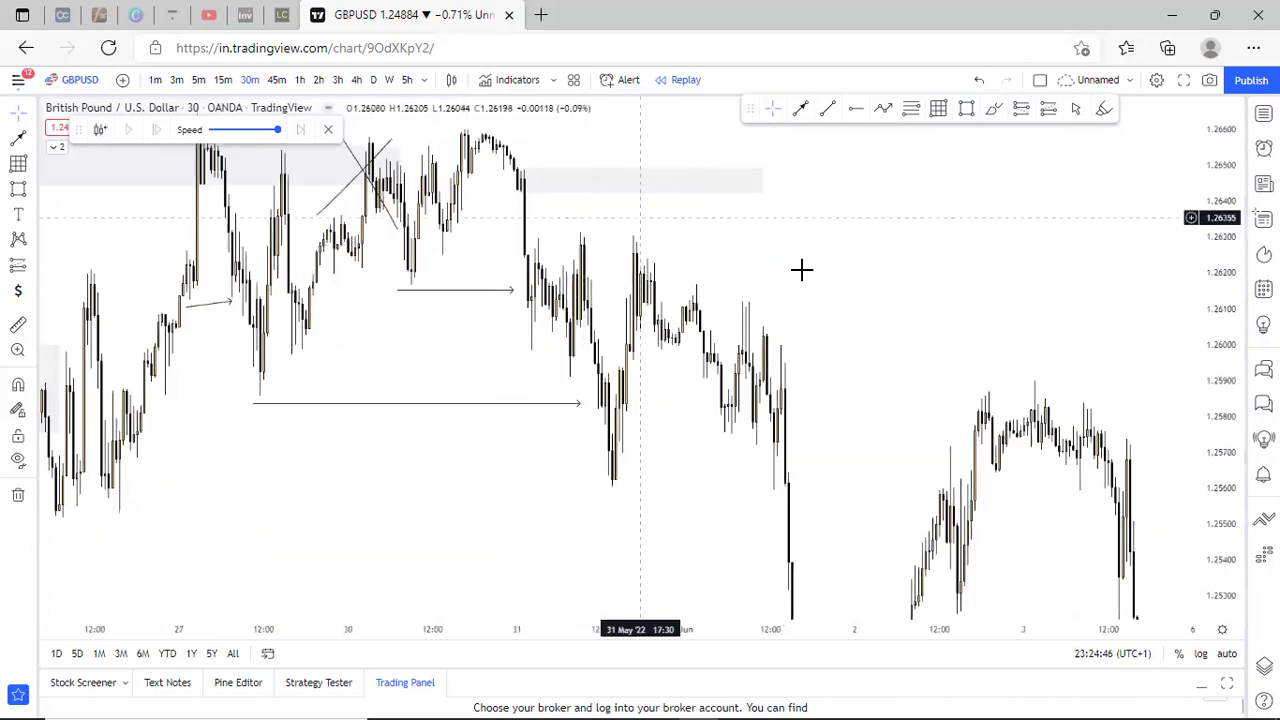
scroll(754, 426, "left", 3)
scroll(1141, 386, "up", 1)
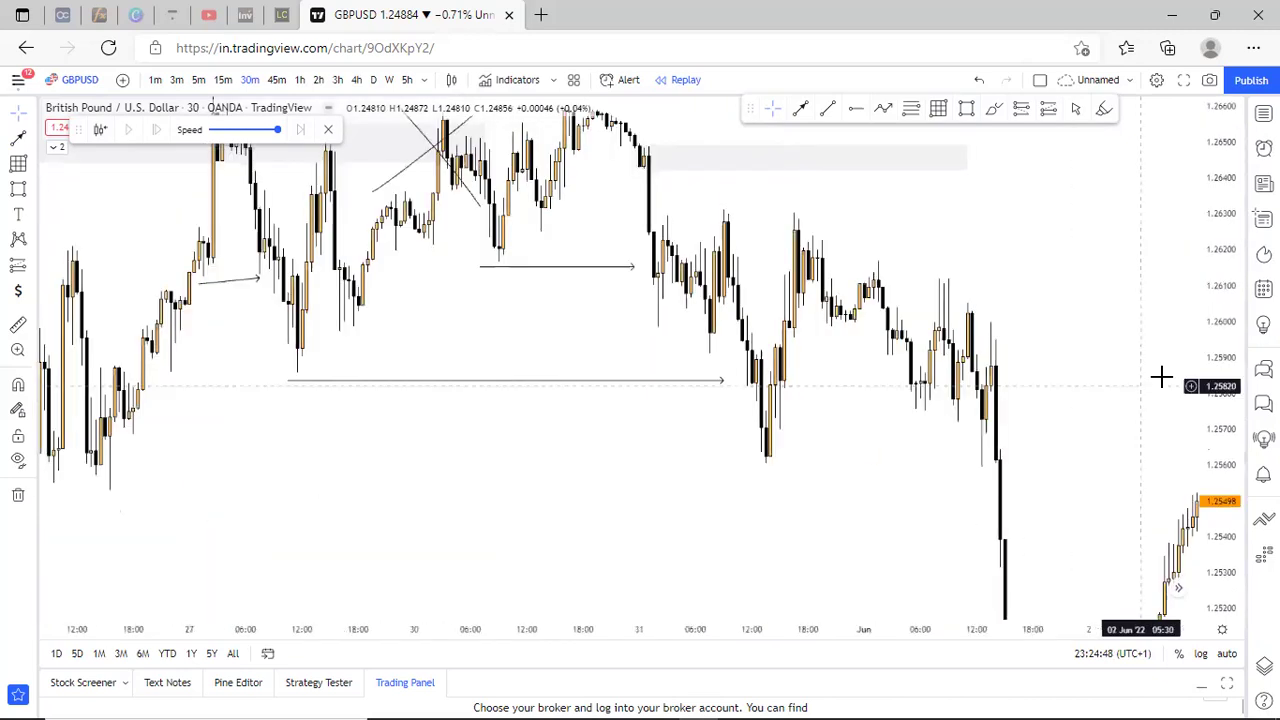
left_click_drag(924, 424, 817, 352)
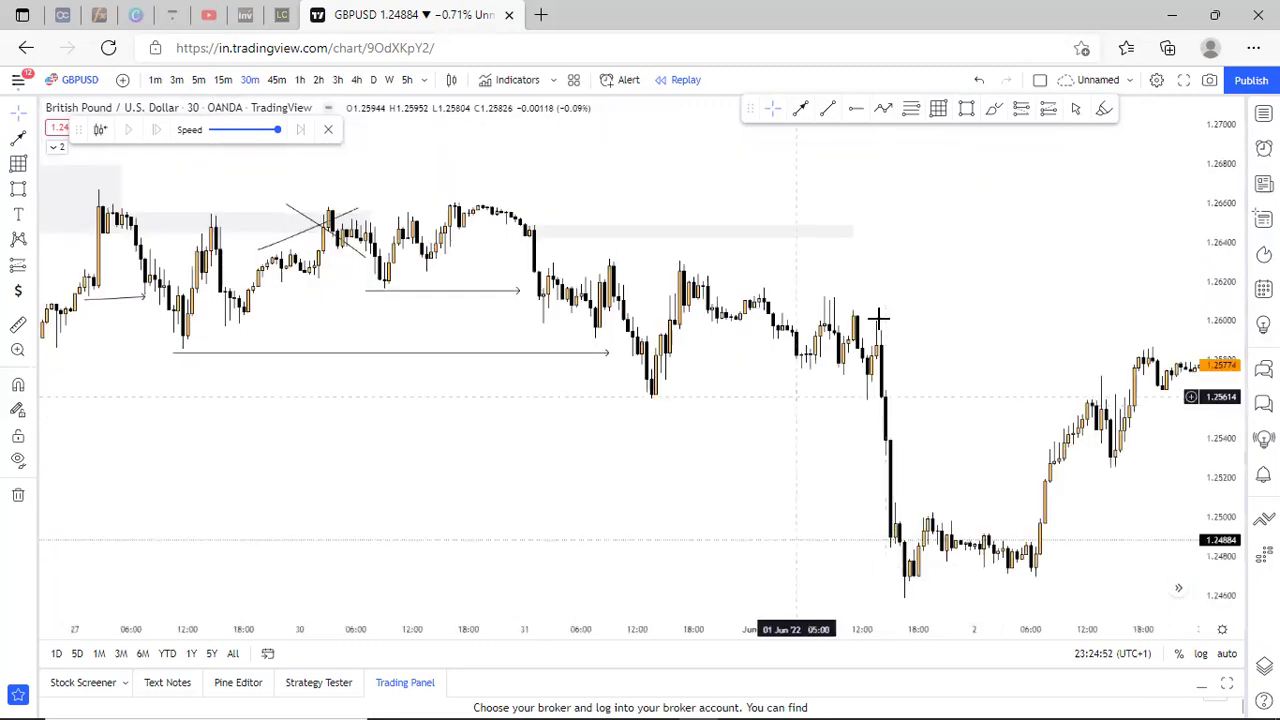
left_click_drag(918, 347, 1110, 348)
Mark the small consolidation low at the start of 1 June with a short horizontal brush stroke at about 1.2602.
left_click_drag(638, 463, 634, 371)
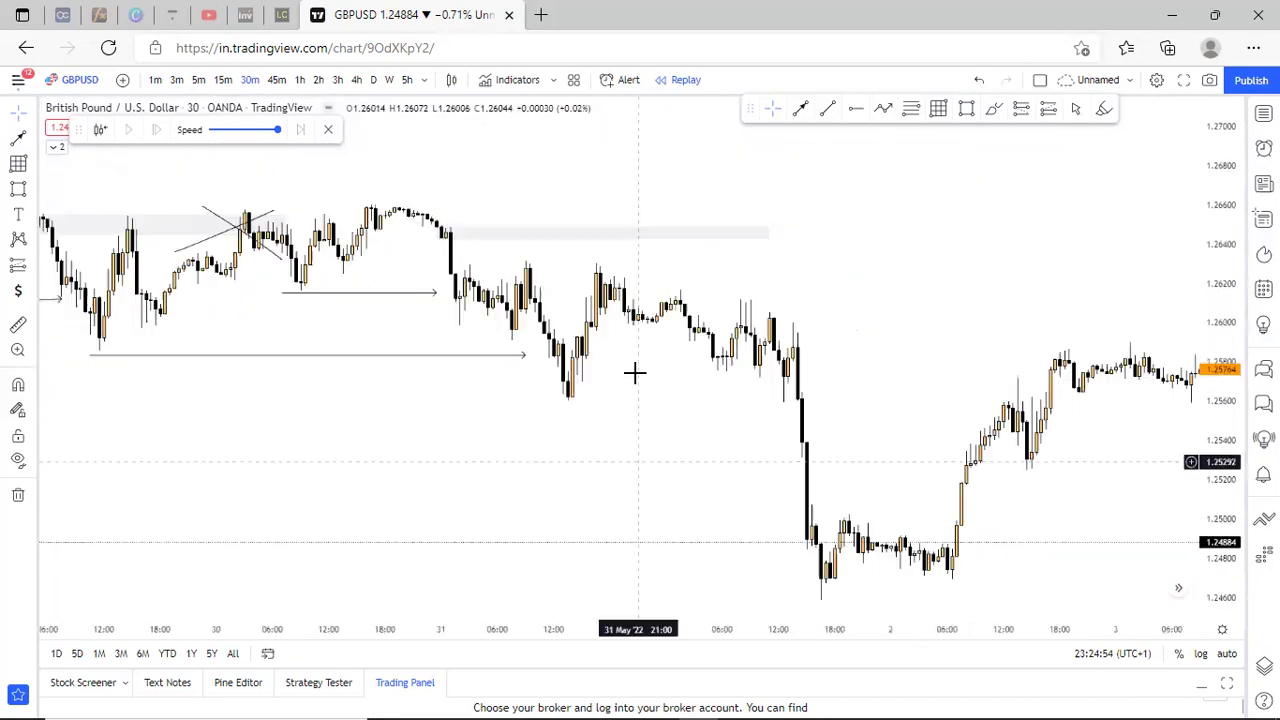
scroll(432, 338, "up", 4)
mouse_move(566, 300)
left_mouse_down()
mouse_move(432, 338)
mouse_move(932, 263)
left_mouse_up()
left_click_drag(655, 267, 679, 268)
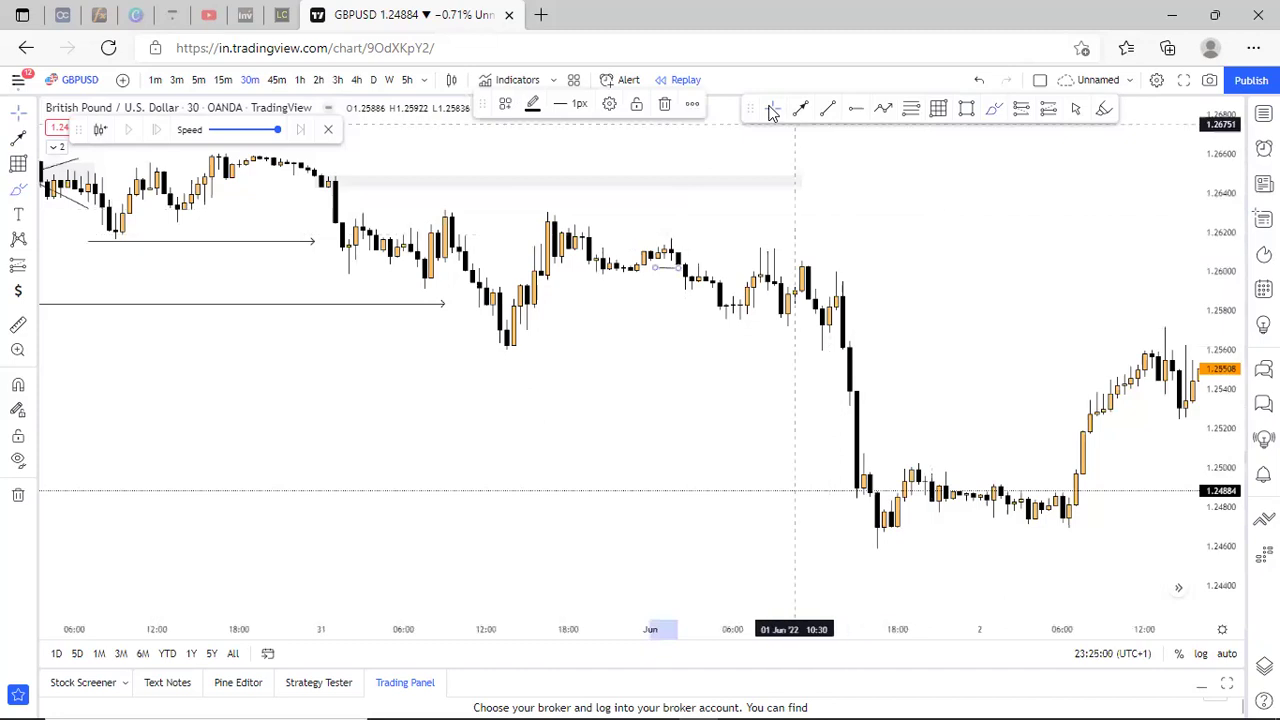
Draw a rectangle zone at the 31 May low from 1.25617 to 1.25764, spanning 31 May 13:00 to about 1 June 08:00.
left_click(965, 110)
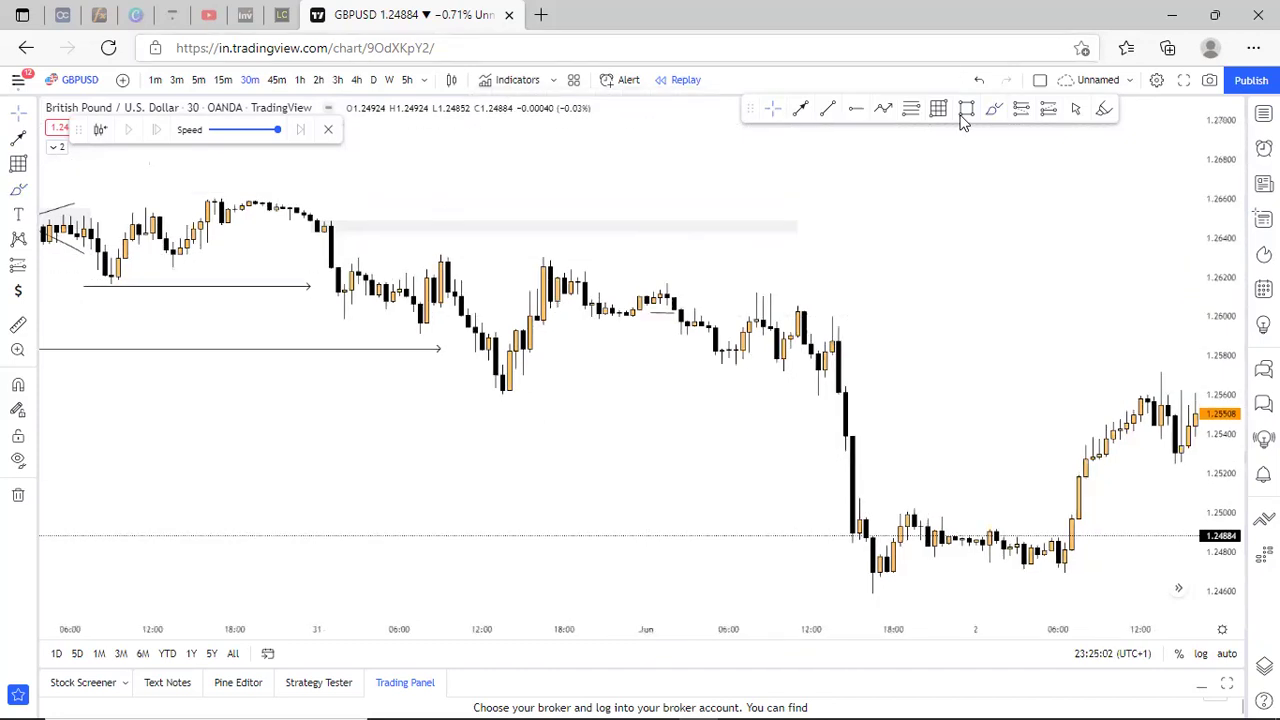
left_click(485, 376)
left_click(867, 404)
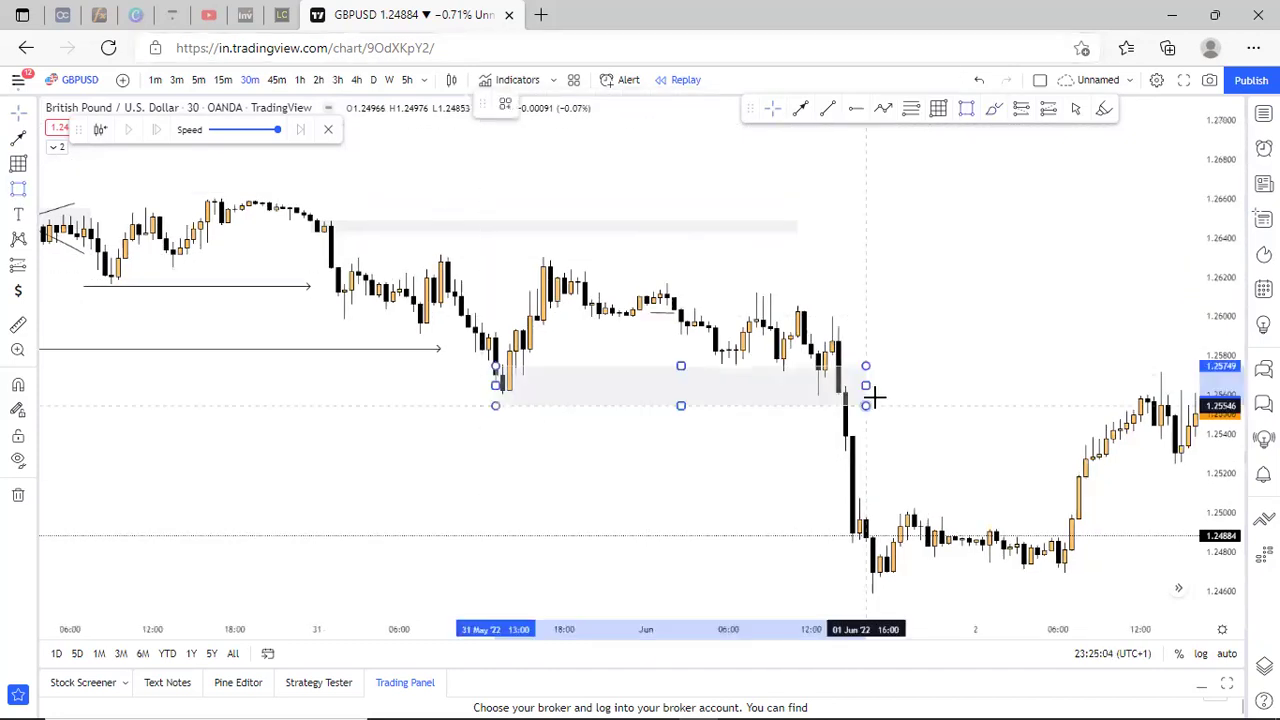
left_click_drag(873, 398, 750, 356)
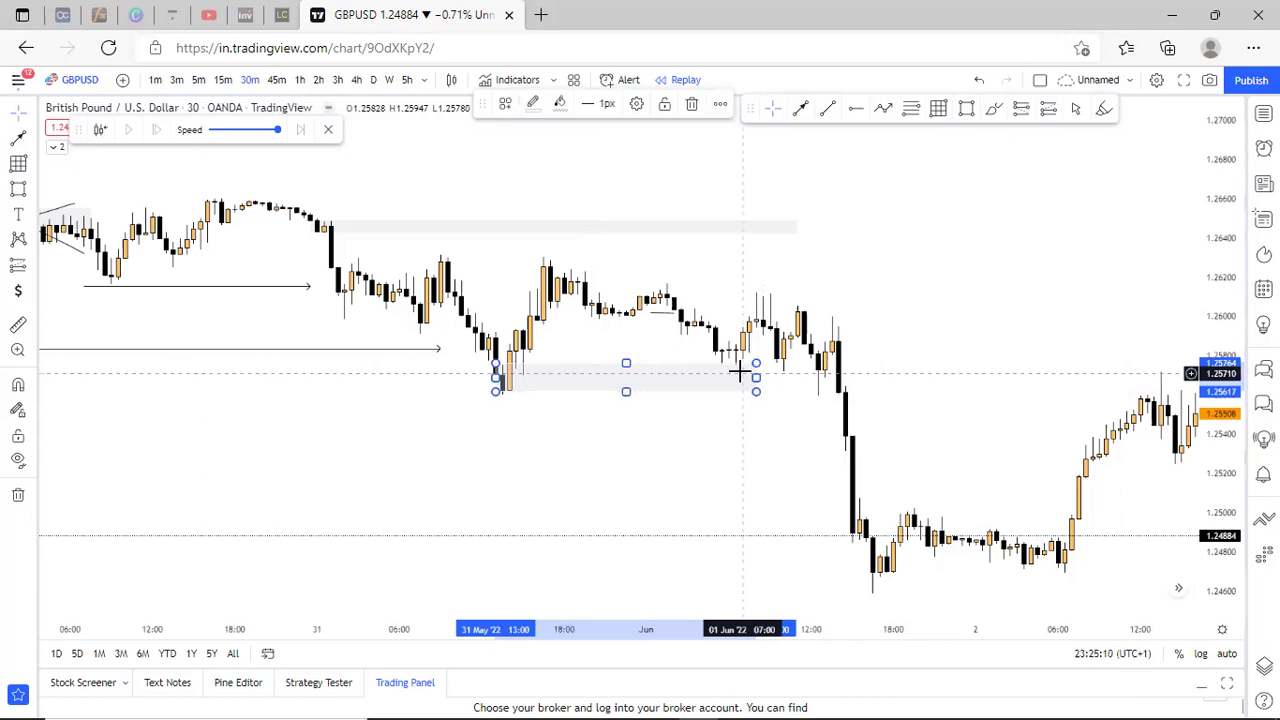
Try an arrow from about 1.25717 at the lower grey zone up to about 1.26450 in the upper grey zone, and delete it.
left_click(726, 372)
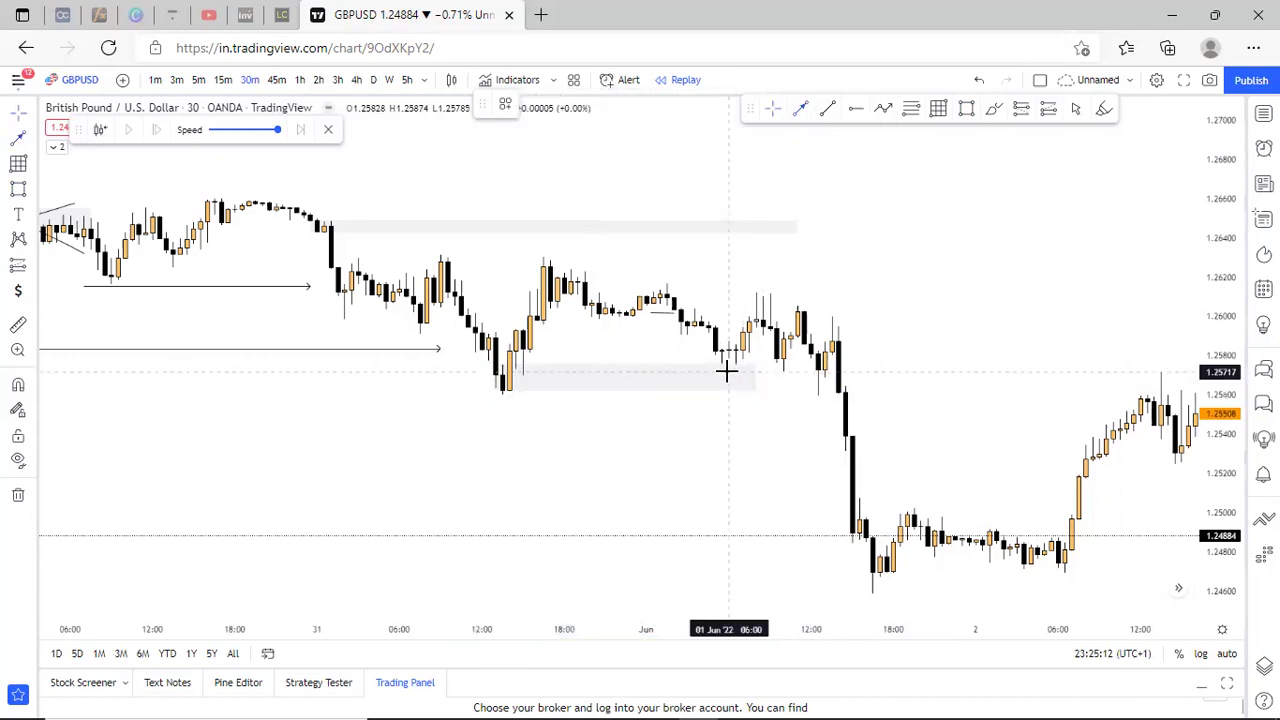
left_click(743, 227)
left_click(314, 228)
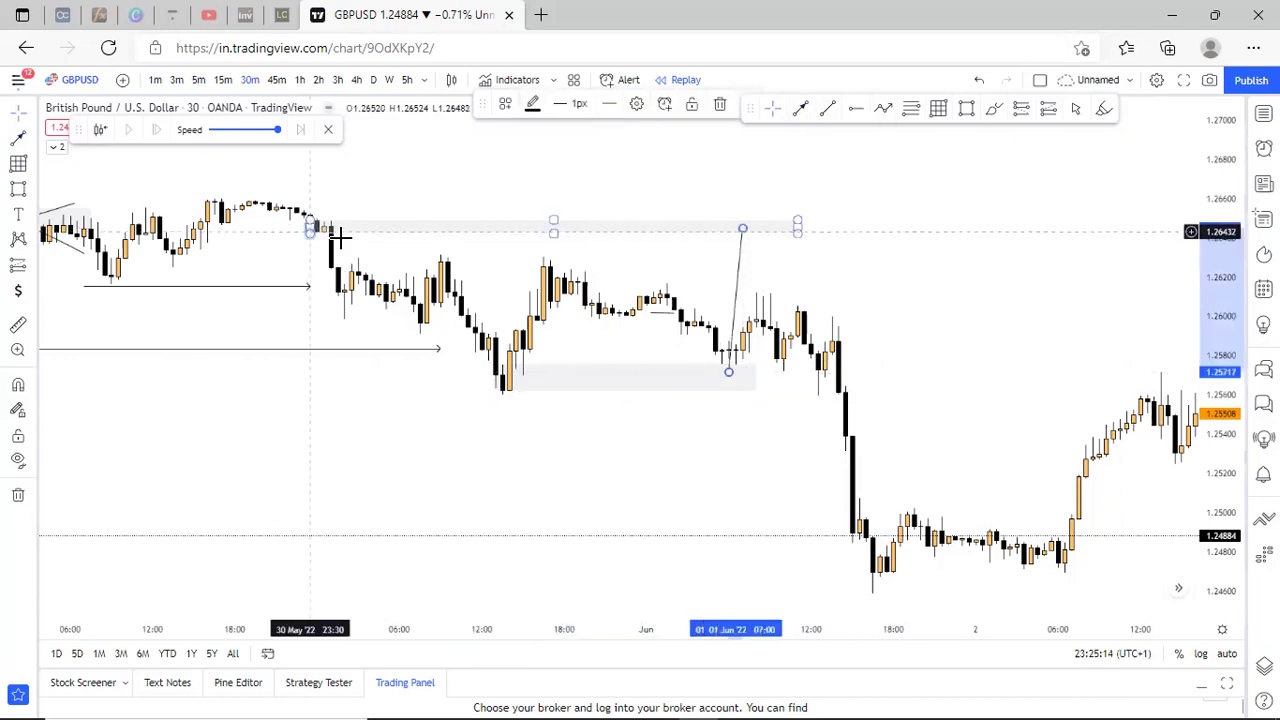
left_click(903, 296)
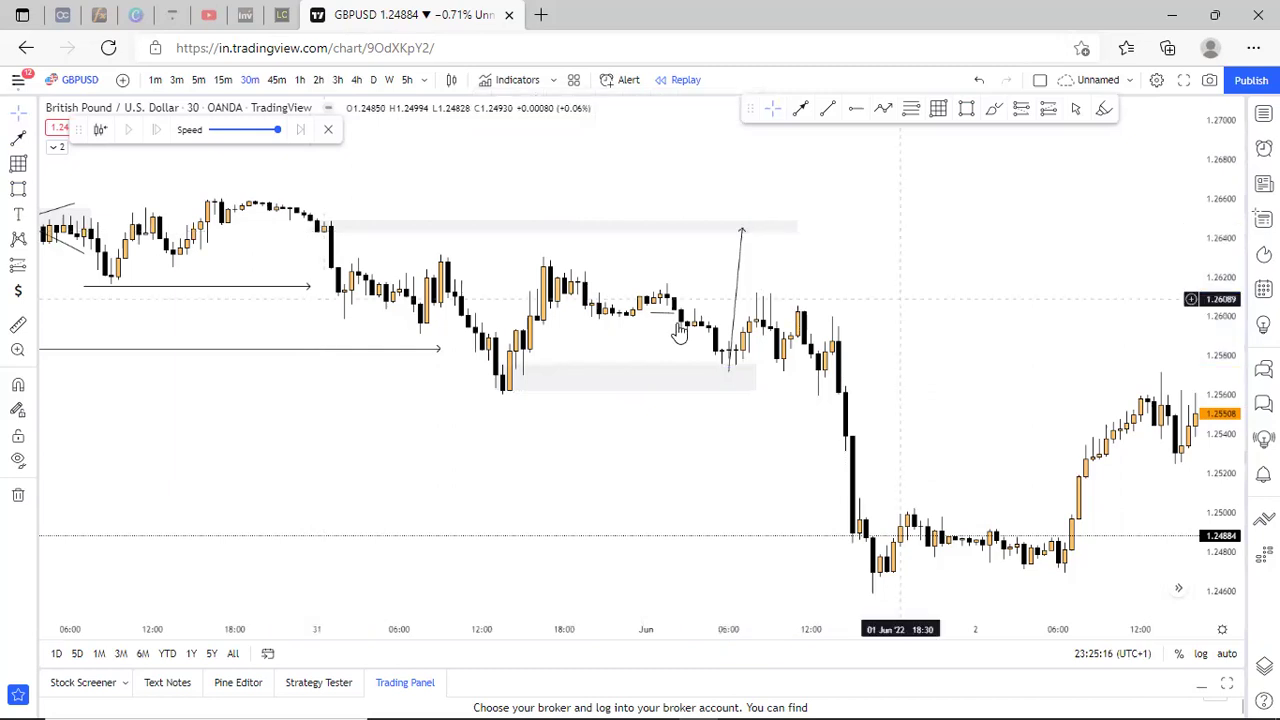
left_click(745, 230)
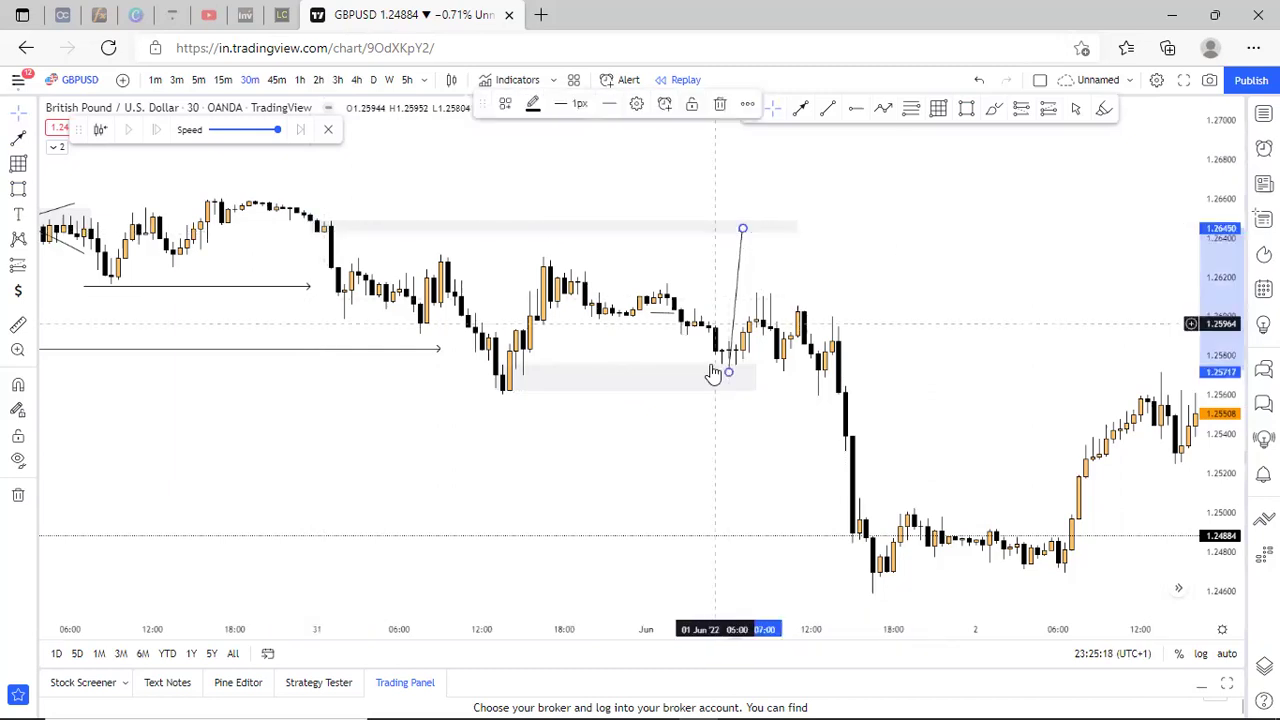
key("Delete")
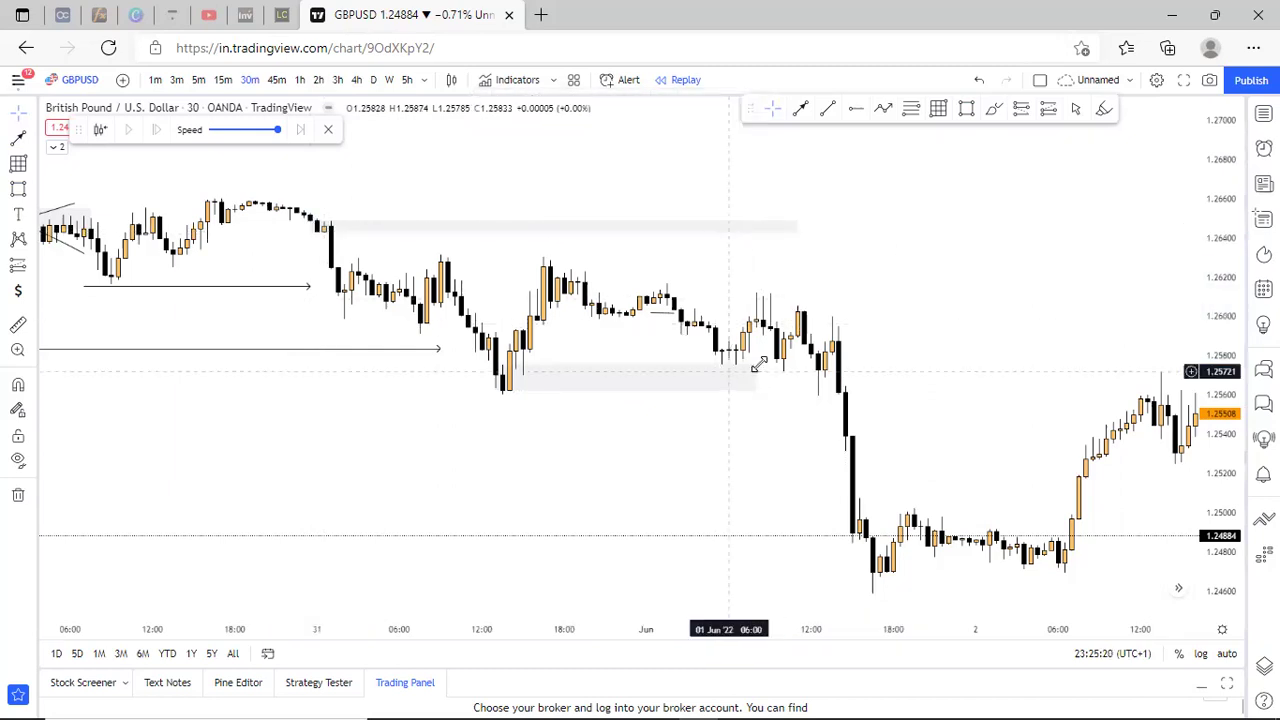
Delete the lower grey rectangle that extends from the 31 May low.
left_click(753, 377)
left_click_drag(753, 370, 753, 367)
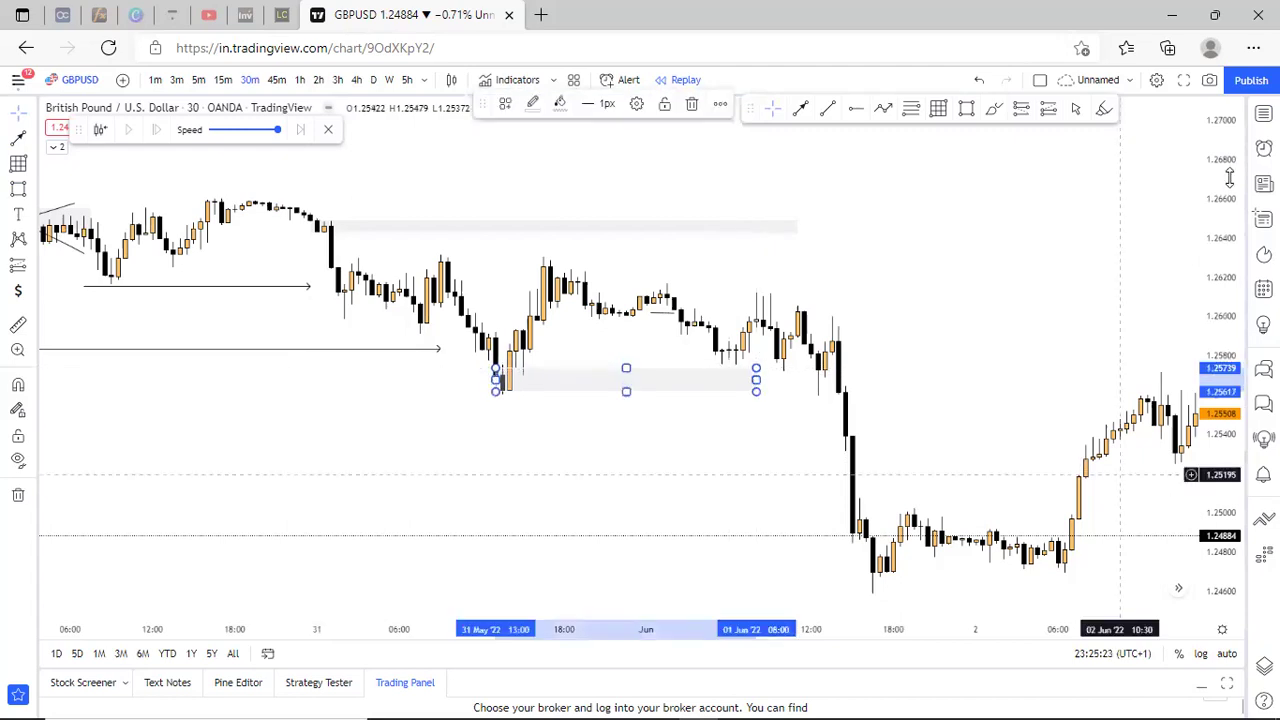
left_click_drag(1230, 178, 1230, 162)
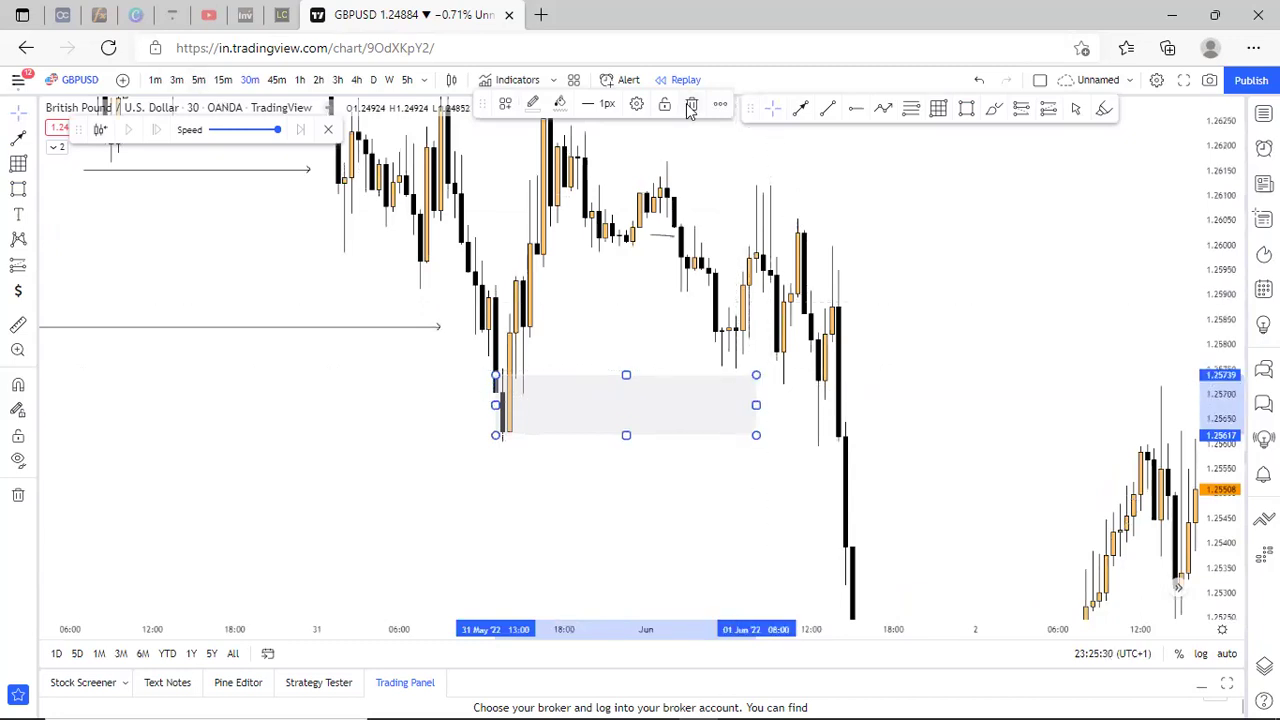
key("Delete")
Delete the short line segment under the candles at the start of 1 June.
scroll(666, 494, "up", 1)
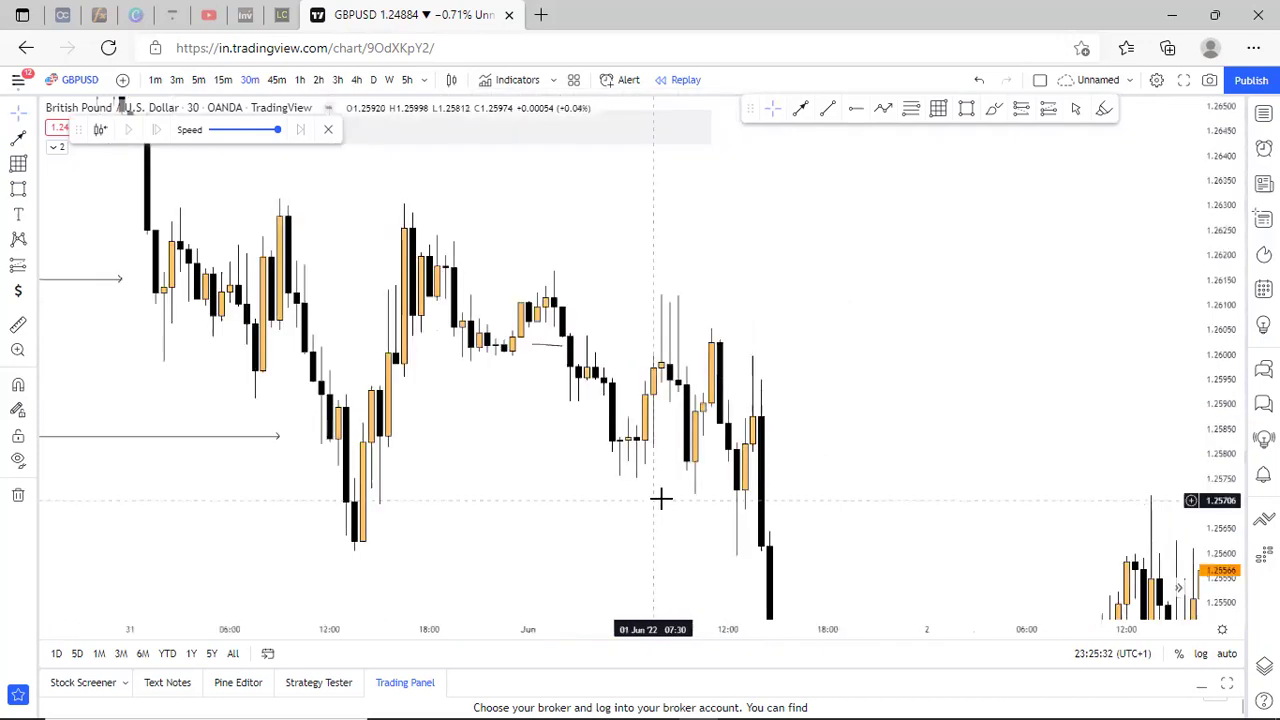
scroll(660, 497, "up", 1)
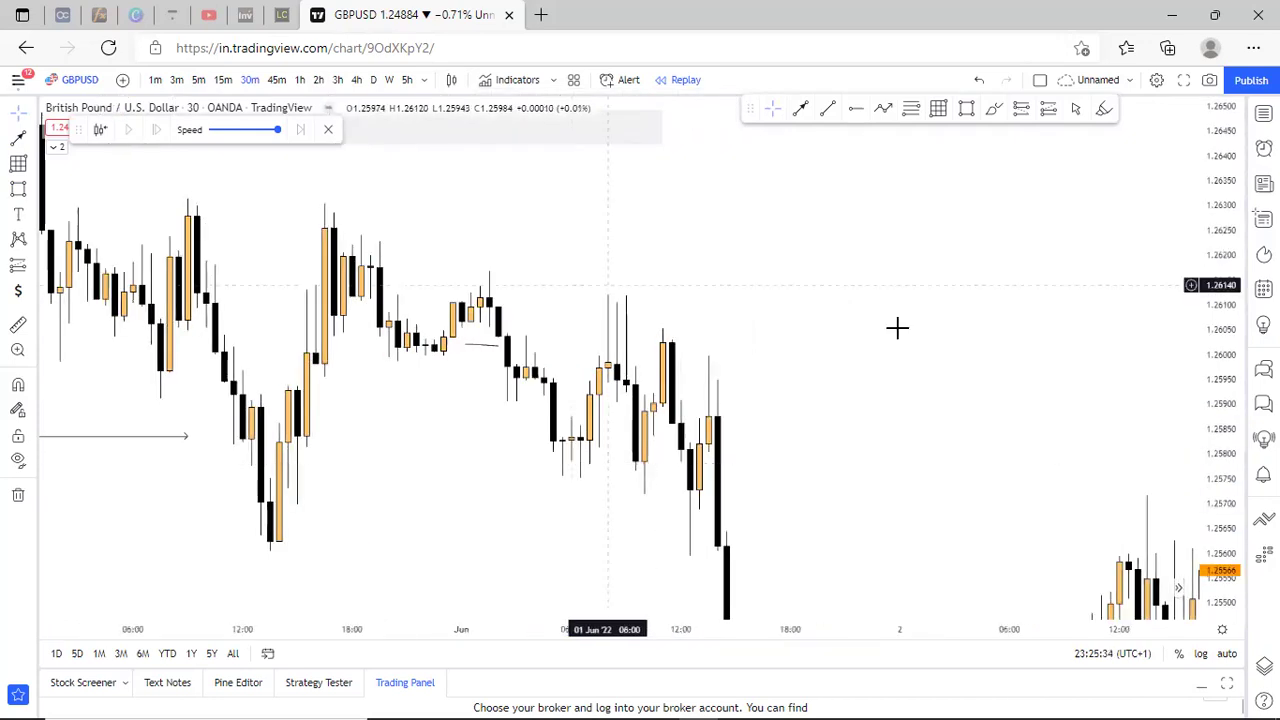
left_click(506, 340)
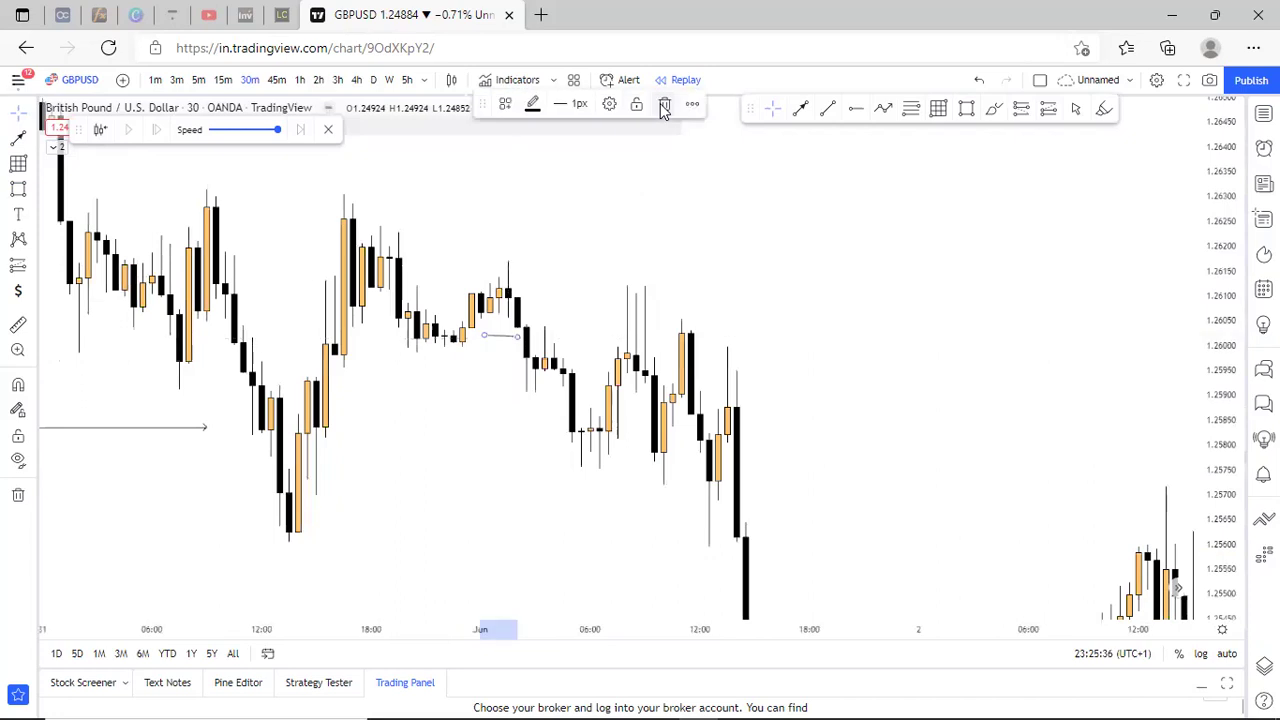
left_click(665, 104)
Examine the price structure from the 31 May low through the 1 June drop, relative to the upper grey zone.
scroll(943, 284, "down", 1)
scroll(1139, 452, "down", 4)
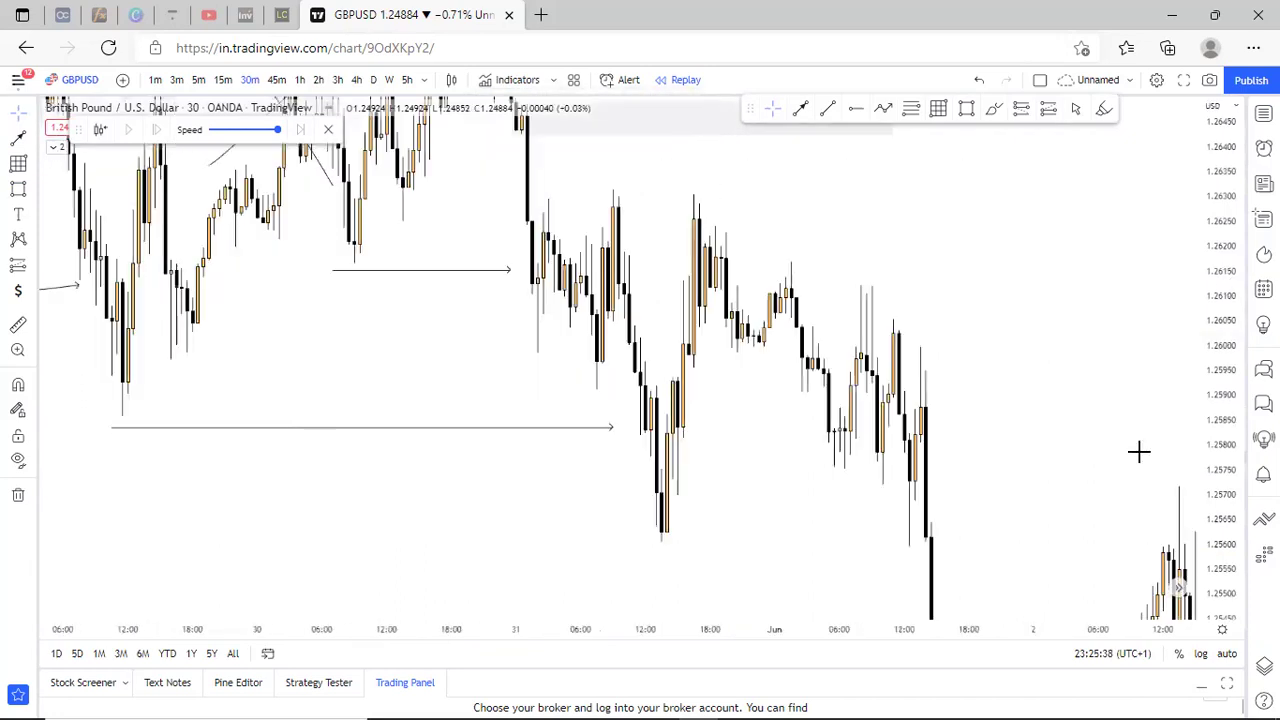
scroll(817, 363, "down", 1)
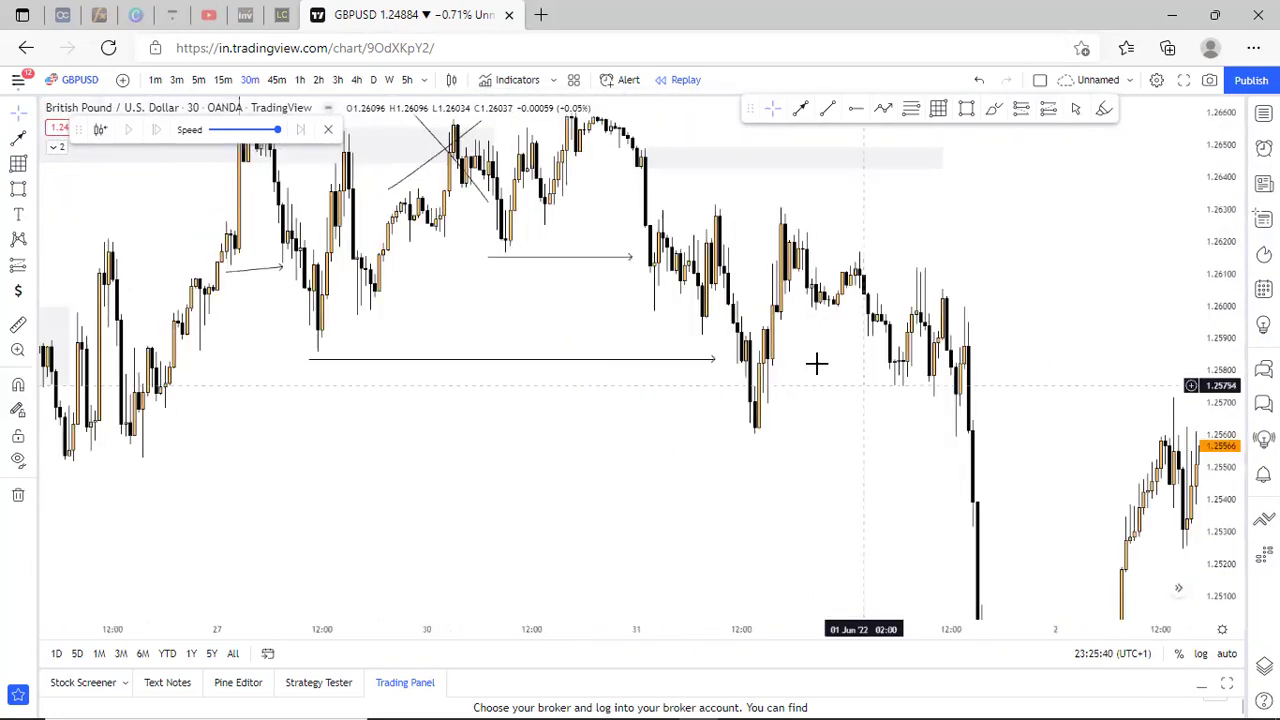
scroll(870, 370, "up", 2)
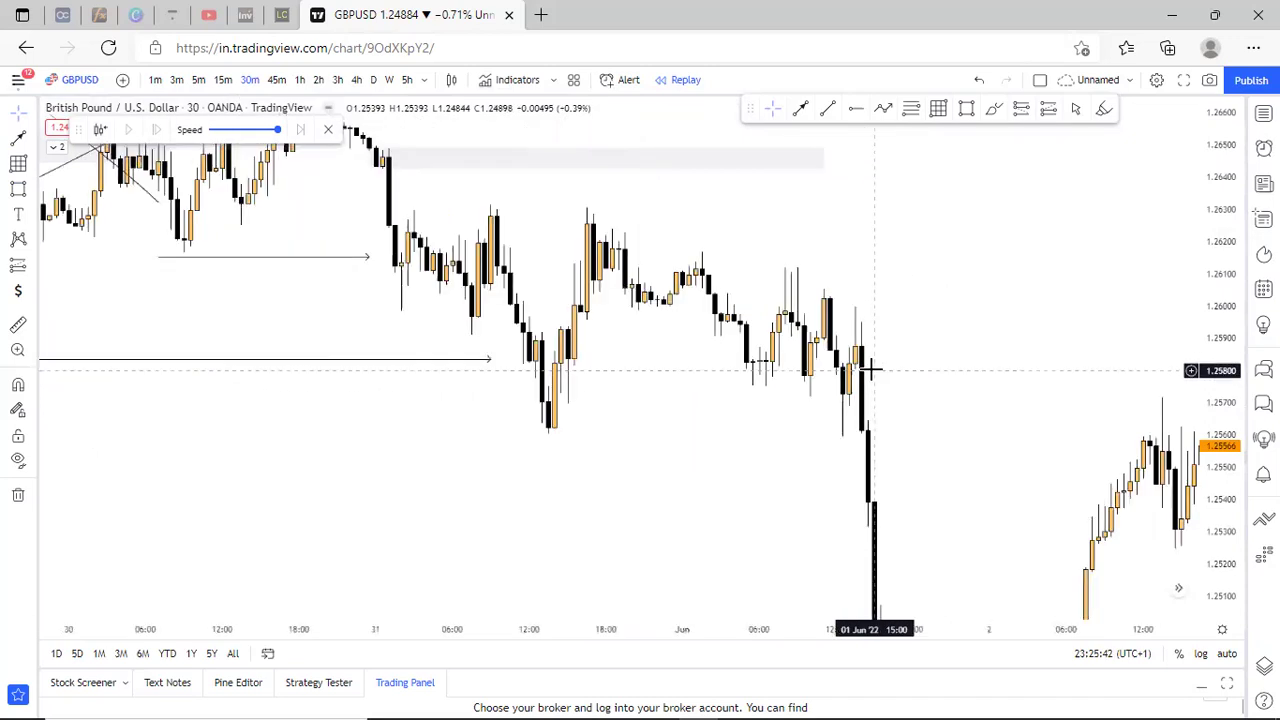
scroll(870, 370, "up", 1)
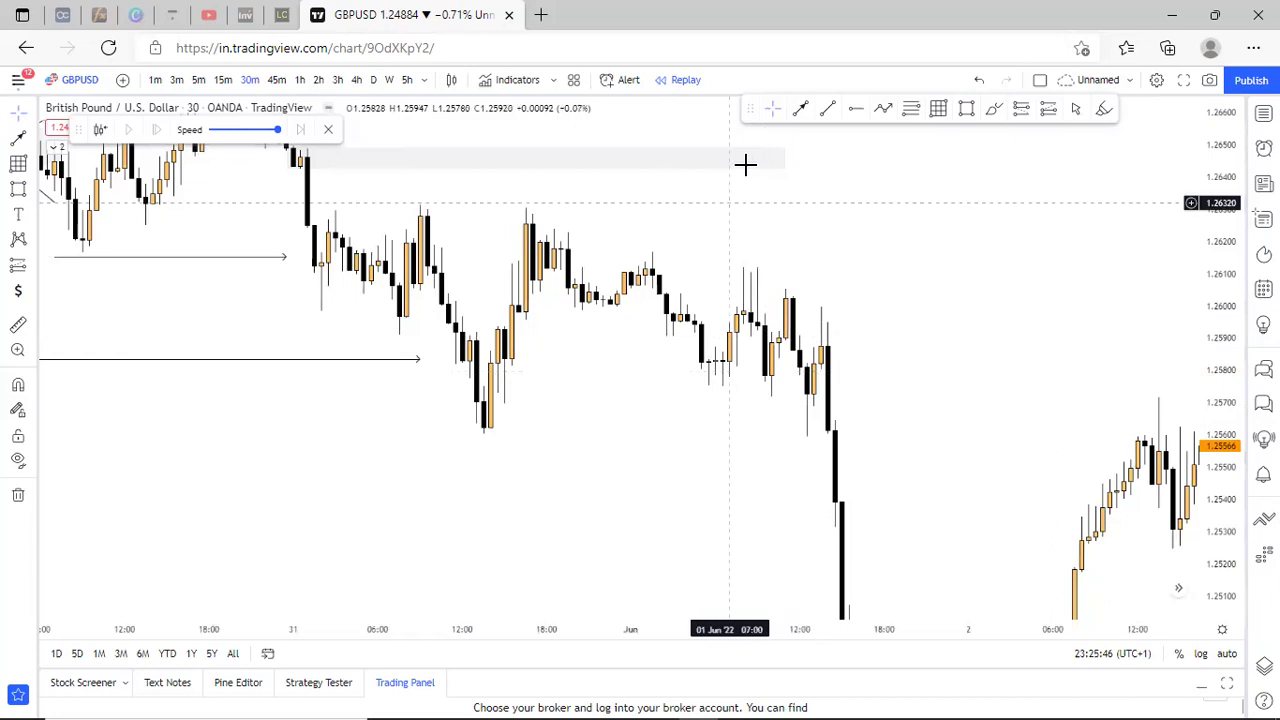
left_click(880, 160)
scroll(943, 308, "down", 2)
left_click(907, 436)
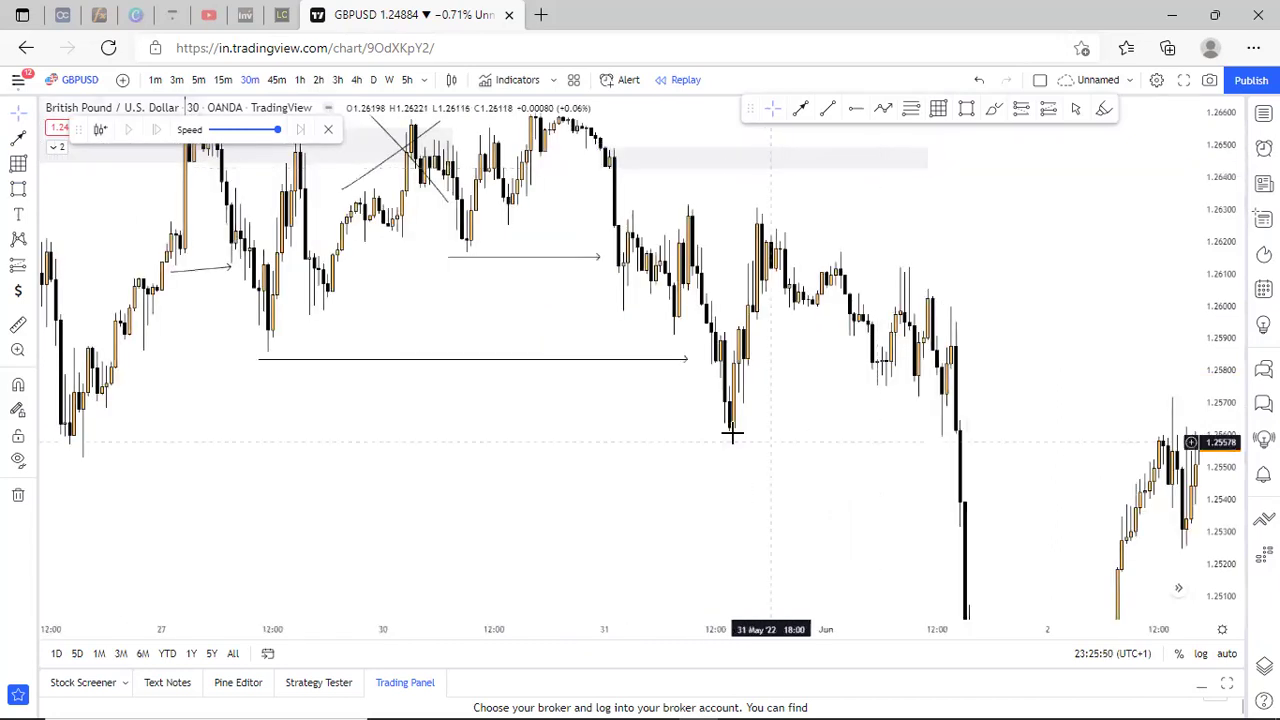
Draw a rectangle zone from 1 June 00:30 over the last highs before the drop, between about 1.26035 and 1.26179.
scroll(732, 428, "up", 2)
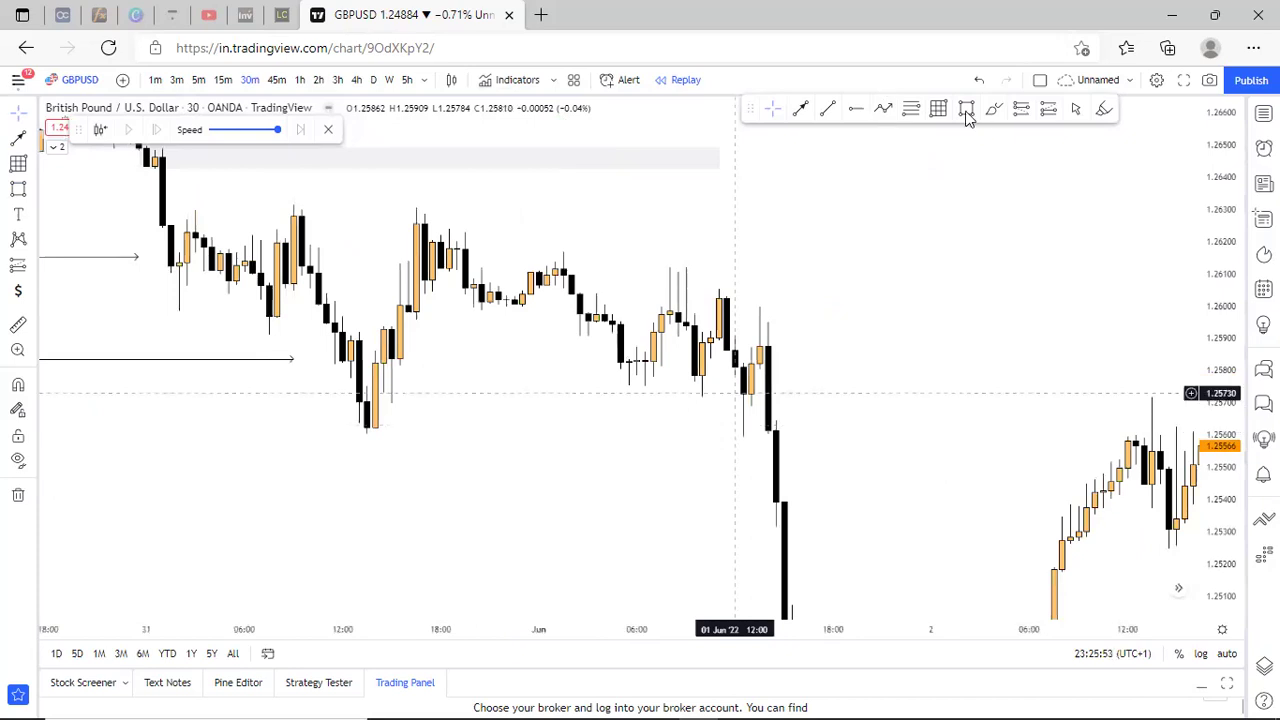
left_click(546, 289)
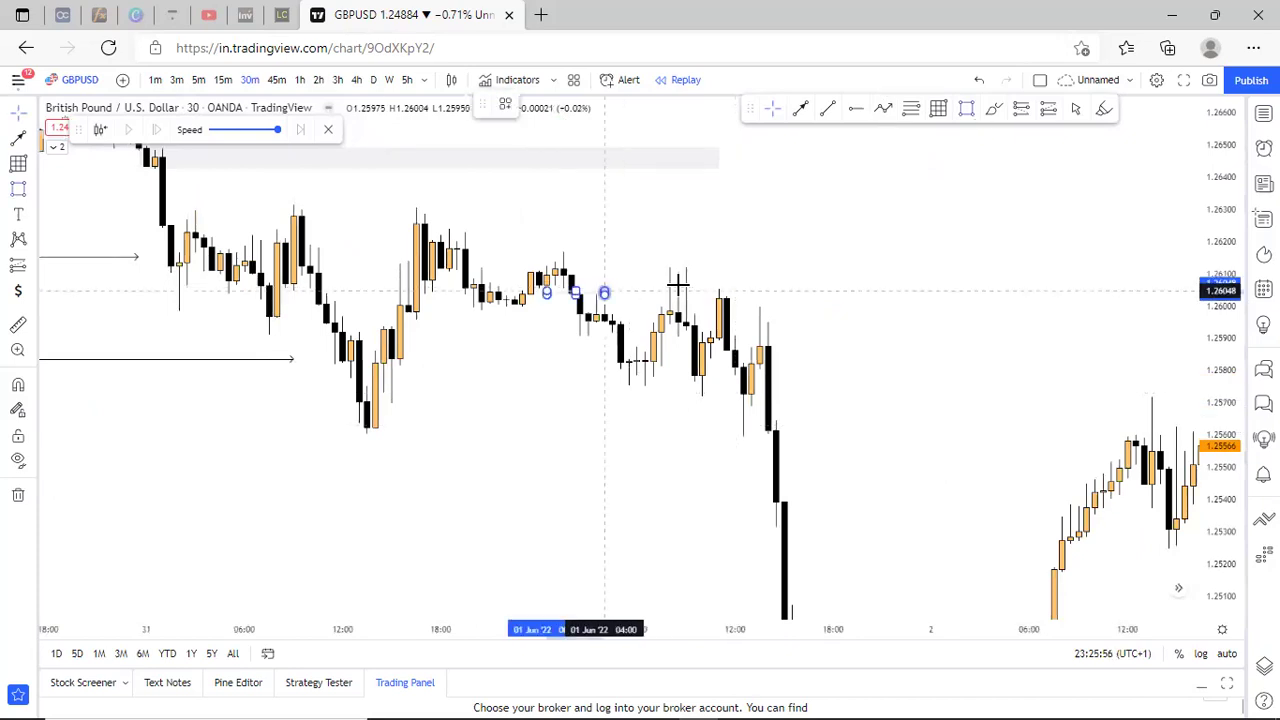
left_click(743, 248)
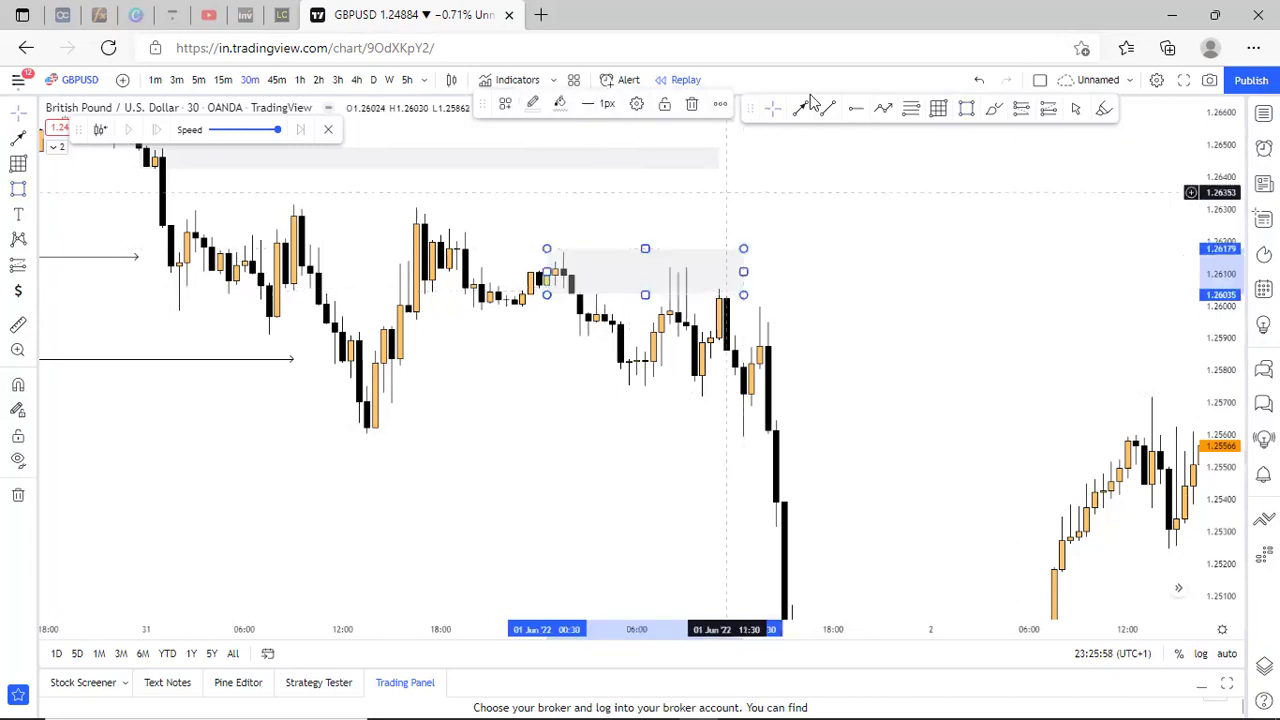
Draw a short arrow just below the consolidation lows, starting at 31 May 19:30 near 1.25983 and running into early 1 June.
left_click(470, 330)
left_click(464, 319)
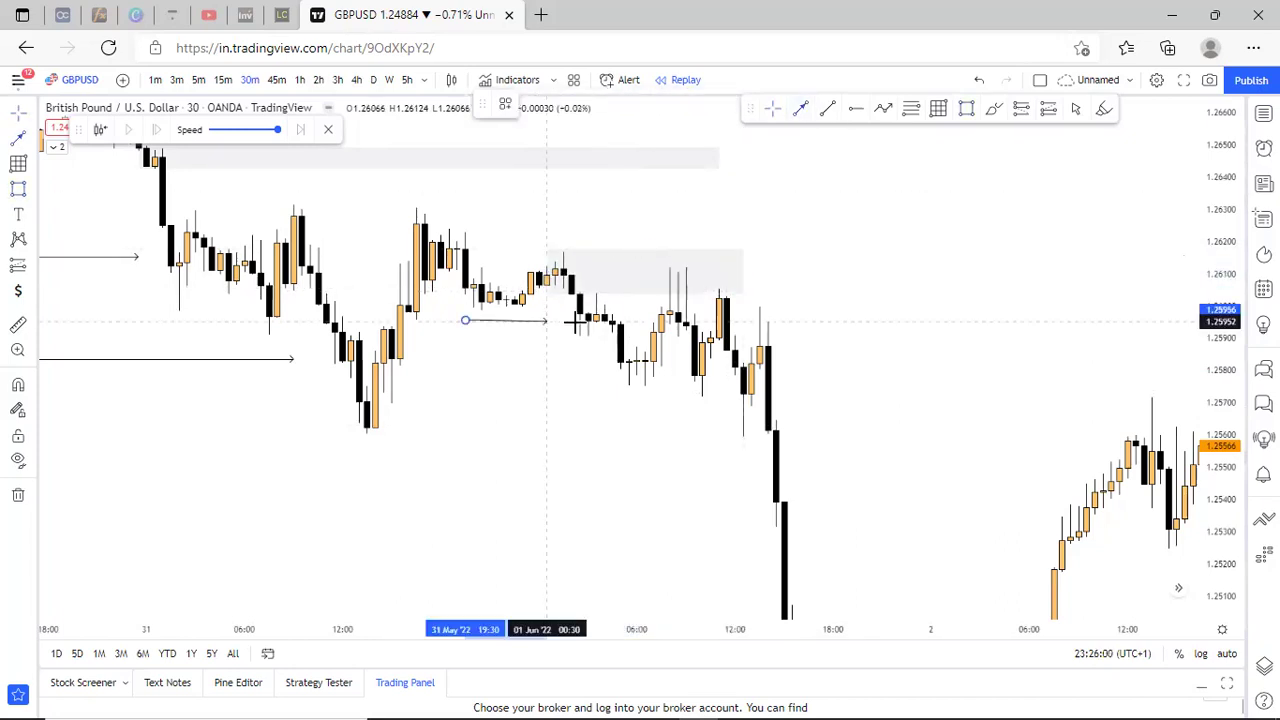
left_click(566, 319)
left_click_drag(523, 320, 553, 316)
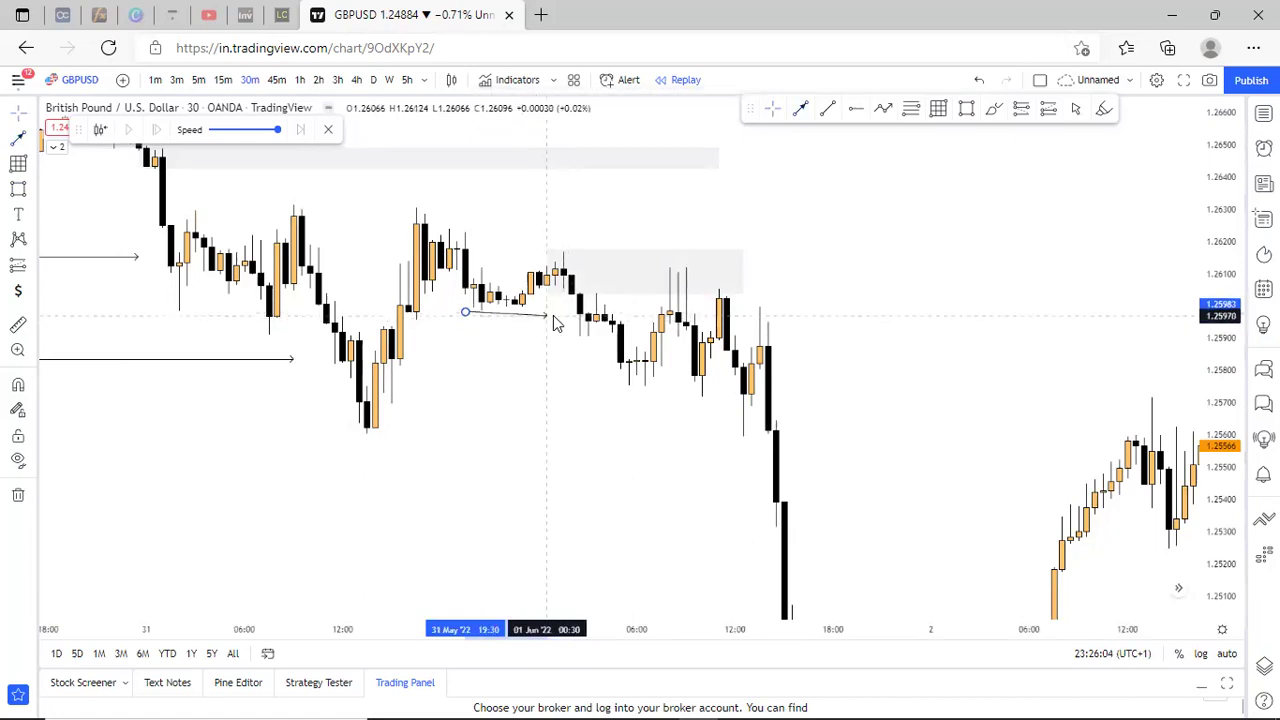
Place a short position below the new zone, starting at 1 June 09:00 with the entry at 1.25911.
left_click(865, 181)
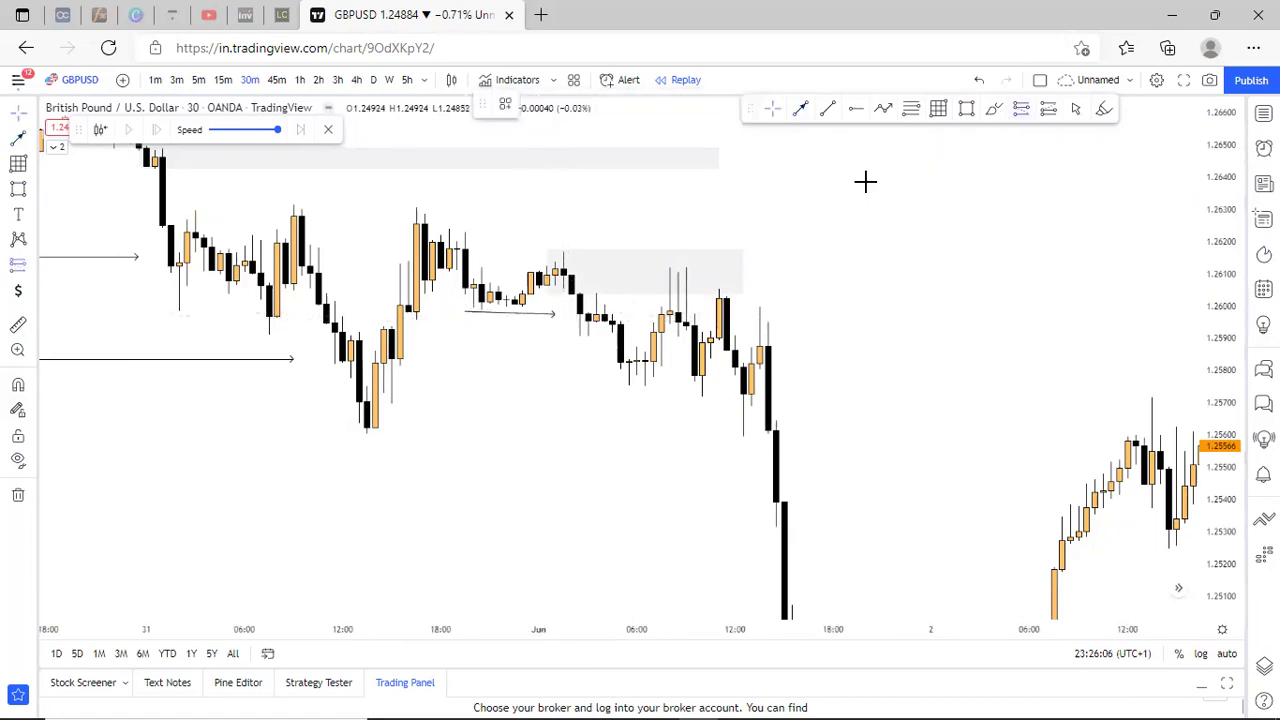
left_click(676, 296)
left_click_drag(703, 294, 765, 326)
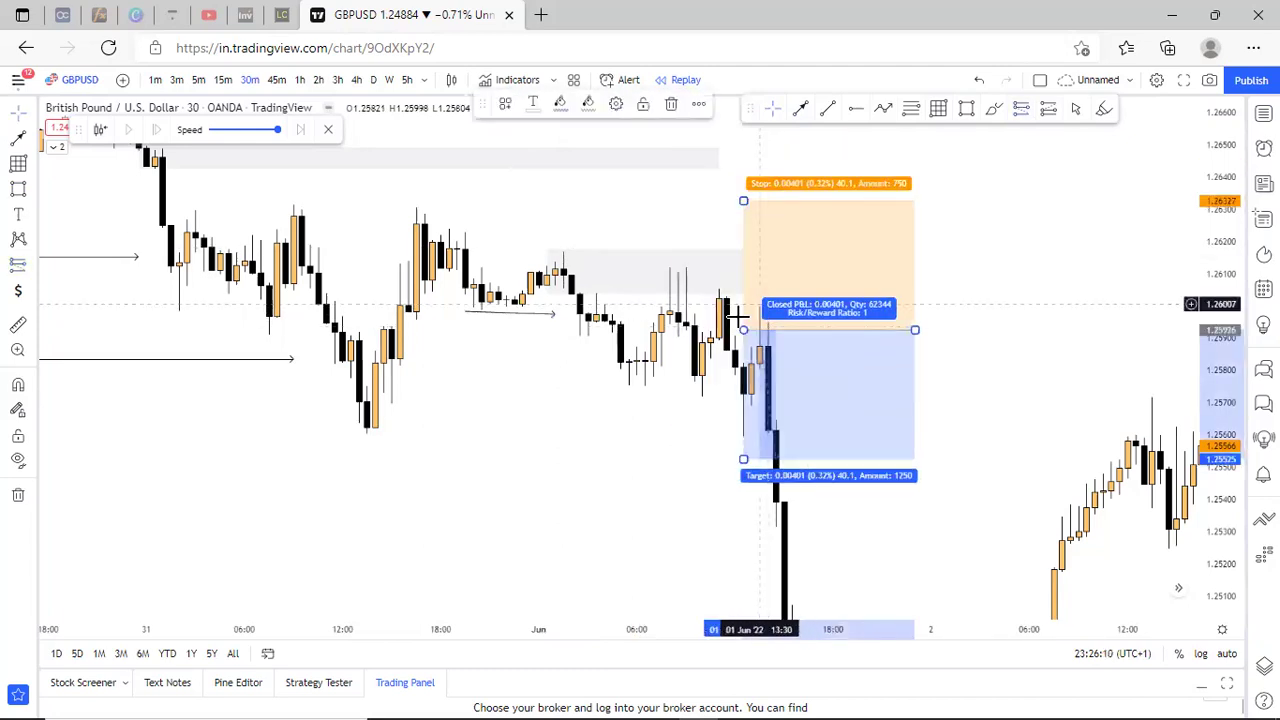
left_click_drag(691, 338, 686, 334)
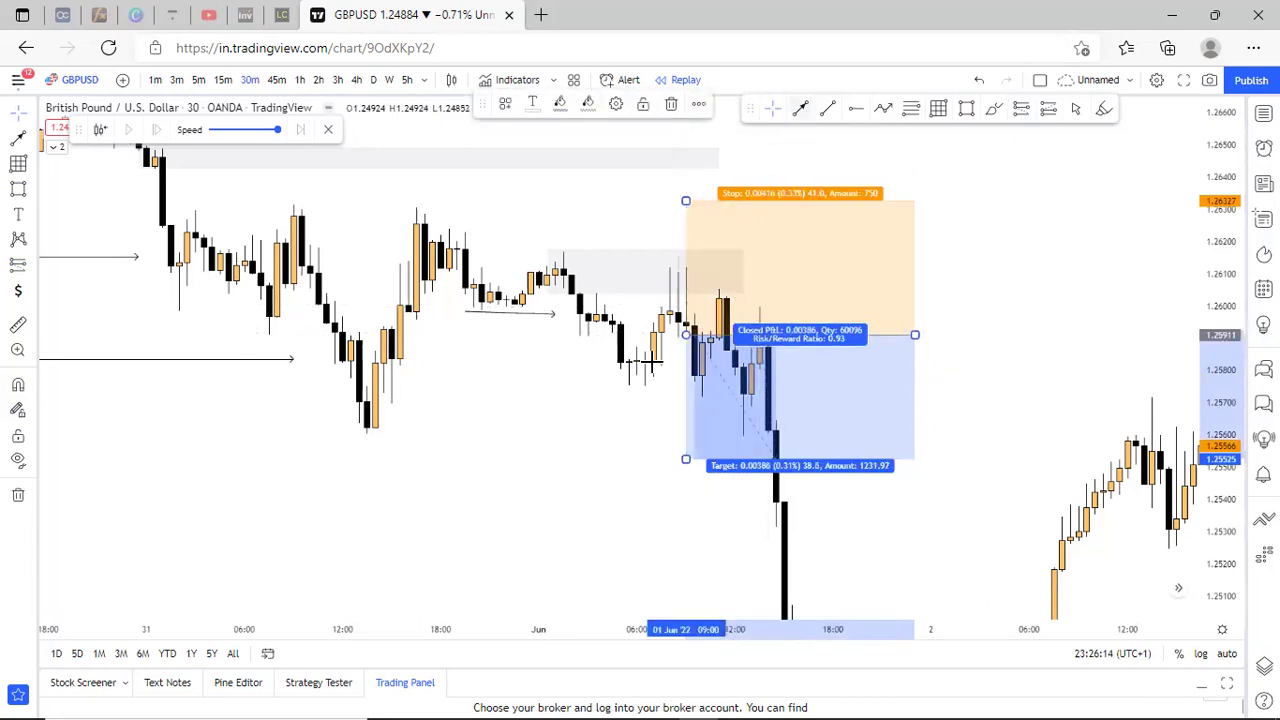
Draw a short arrow under the early 1 June lows at about 1.25747, ending at 09:00.
left_click(630, 387)
left_click(686, 388)
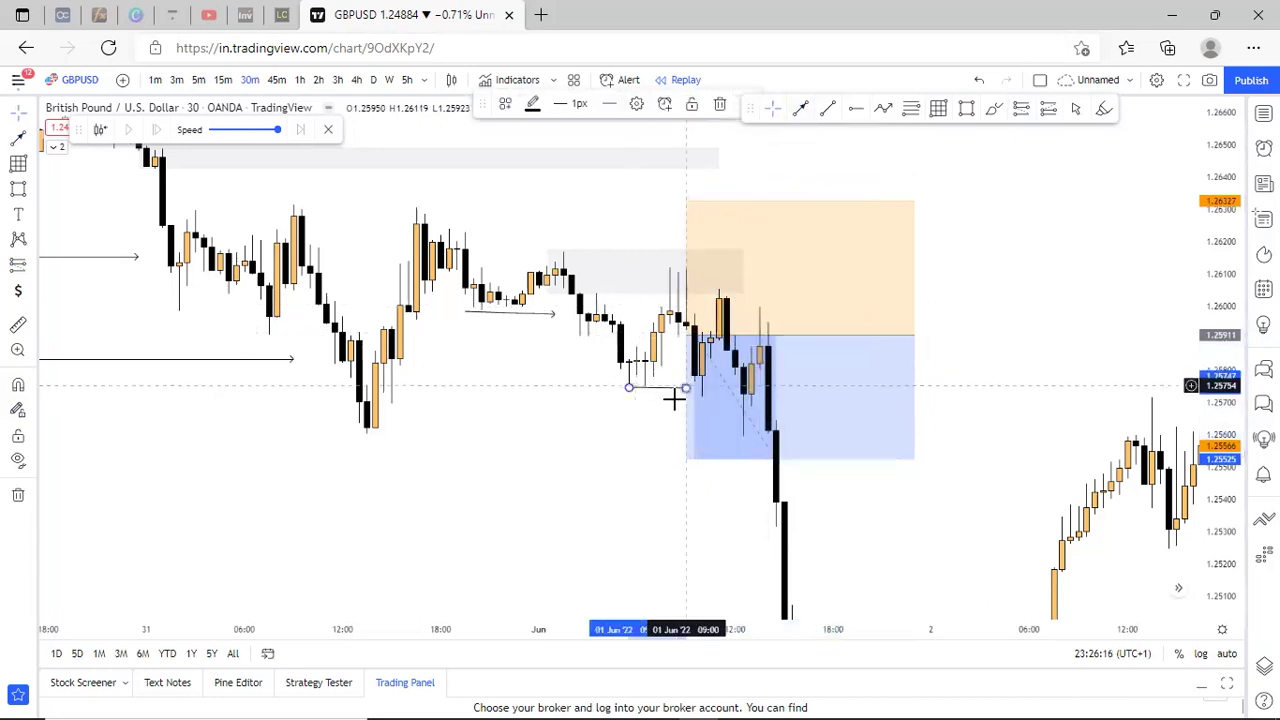
Adjust the short position to start at 1 June 10:30, with the stop at 1.26083 and the entry at 1.25938.
left_click_drag(686, 335, 711, 333)
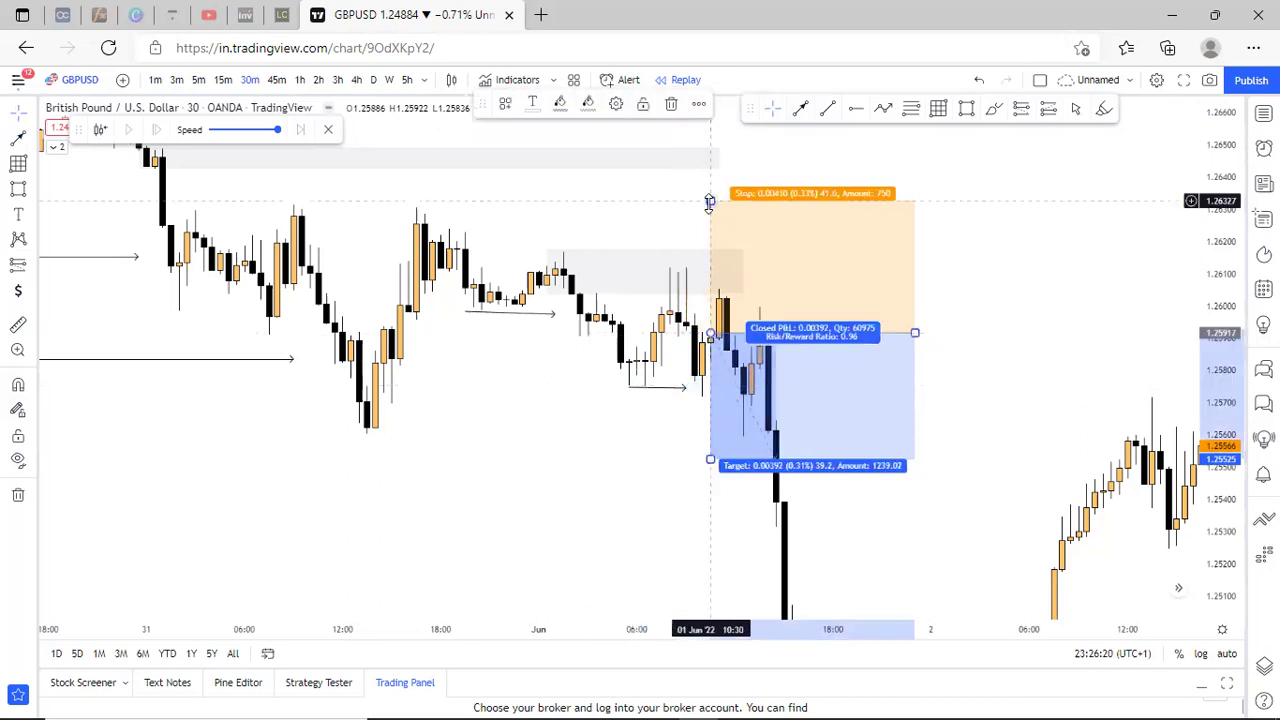
left_click_drag(716, 265, 716, 282)
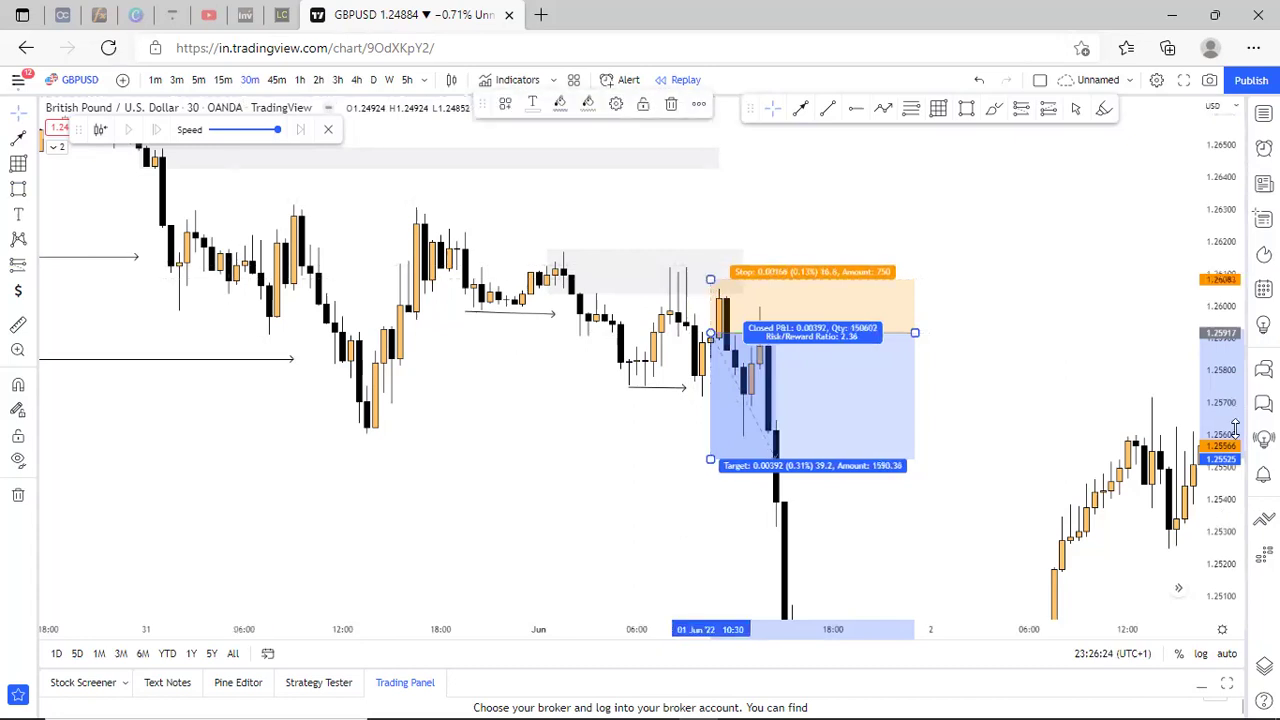
left_click_drag(1133, 289, 1155, 402)
scroll(643, 326, "up", 4)
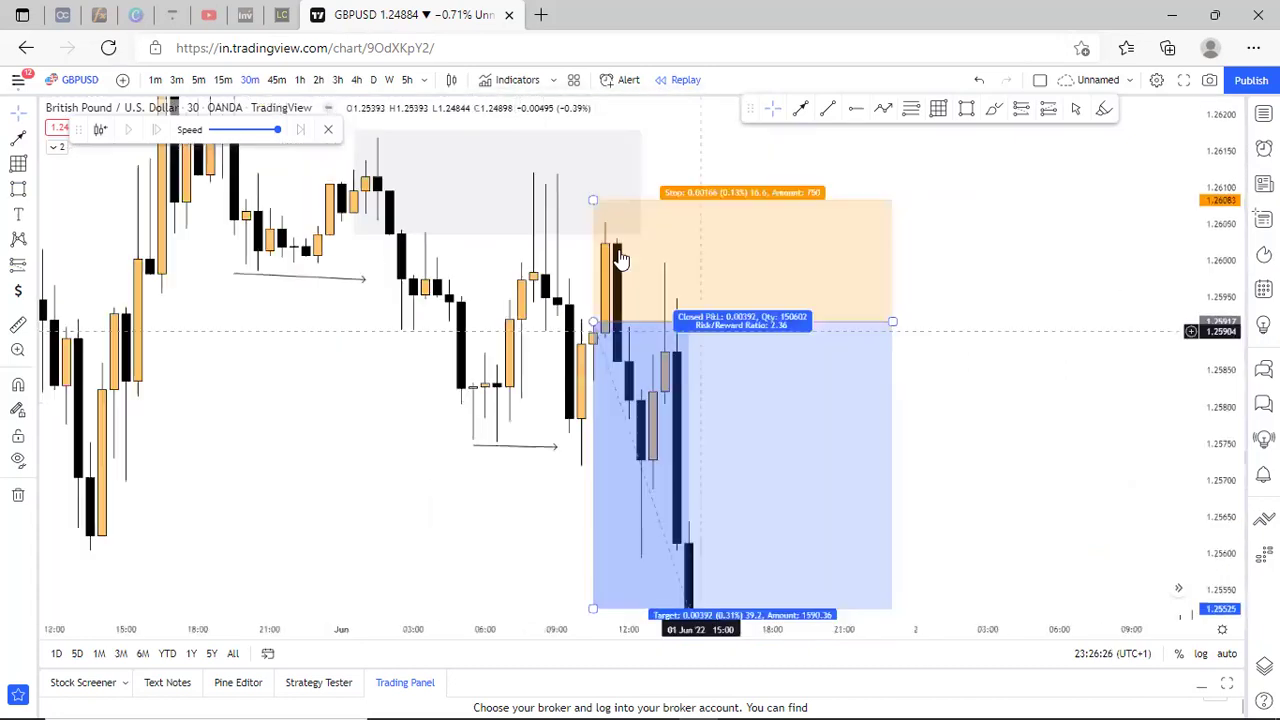
left_click_drag(593, 323, 591, 307)
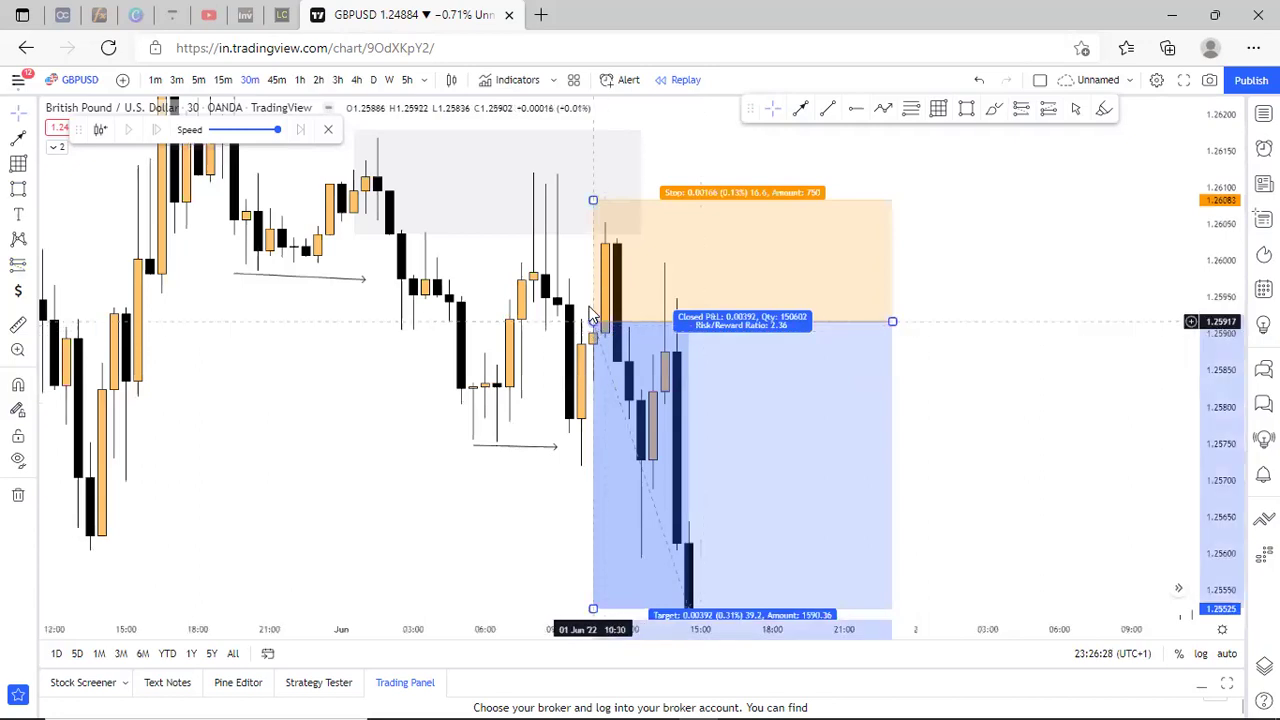
Sketch freehand brush loops around the candles at the short entry, and undo them.
scroll(885, 388, "up", 1)
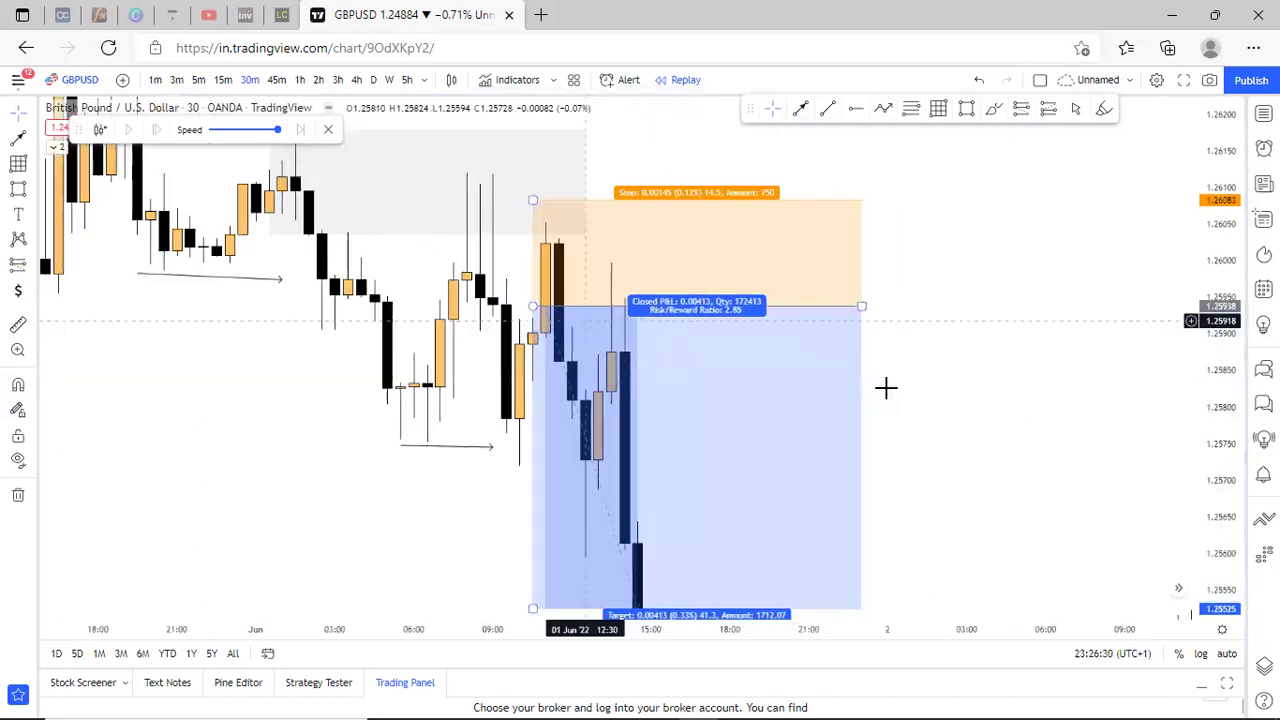
scroll(928, 373, "up", 1)
left_click_drag(928, 373, 1179, 318)
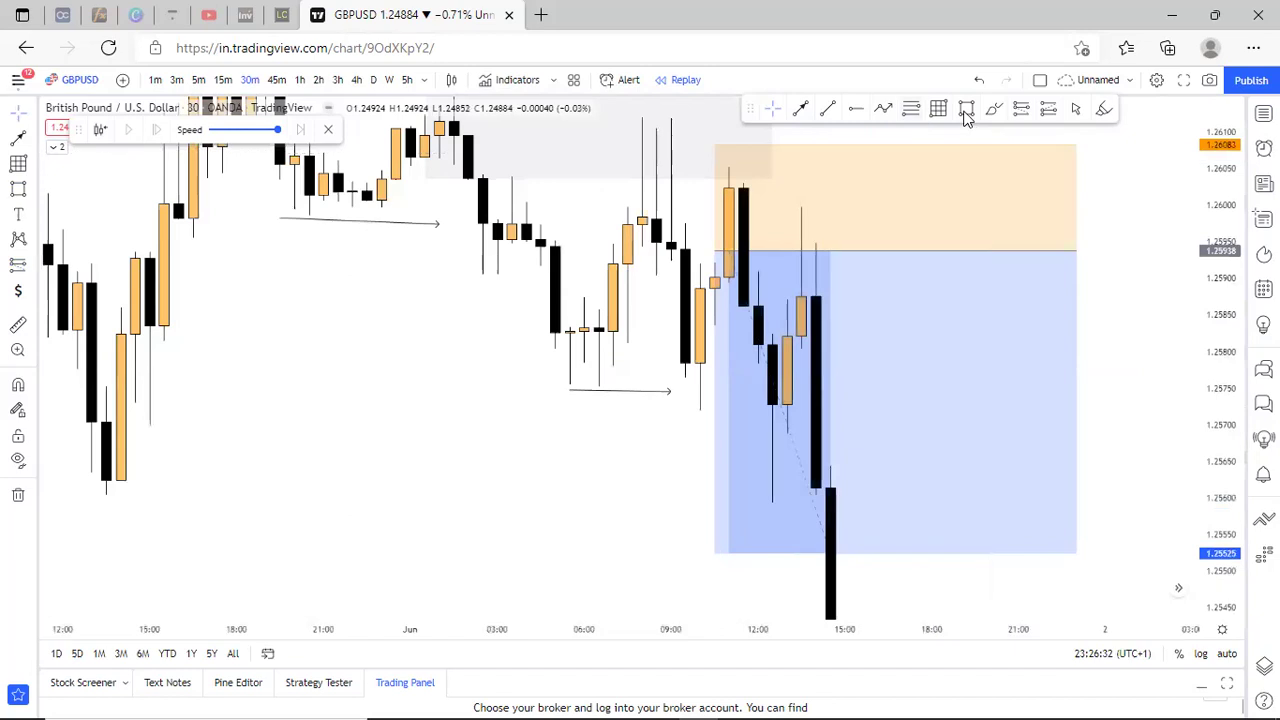
mouse_move(712, 228)
left_mouse_down()
mouse_move(690, 290)
mouse_move(770, 355)
mouse_move(772, 196)
left_mouse_up()
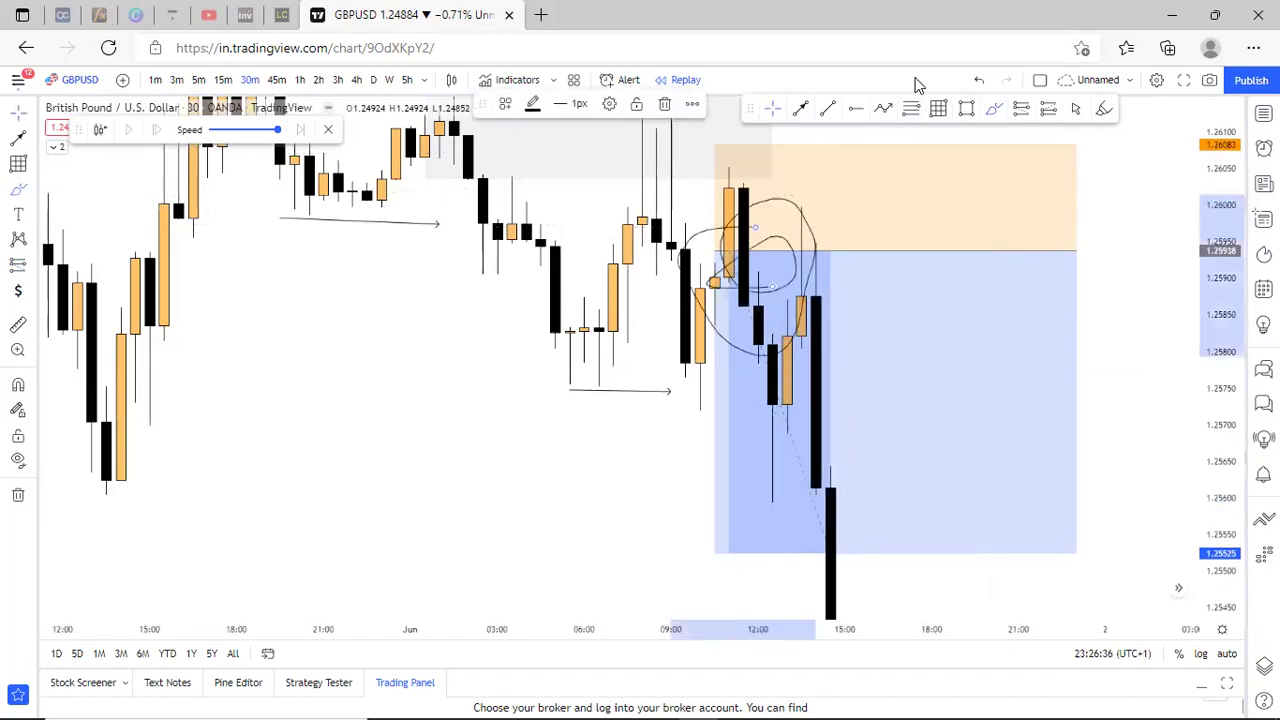
left_click(980, 82)
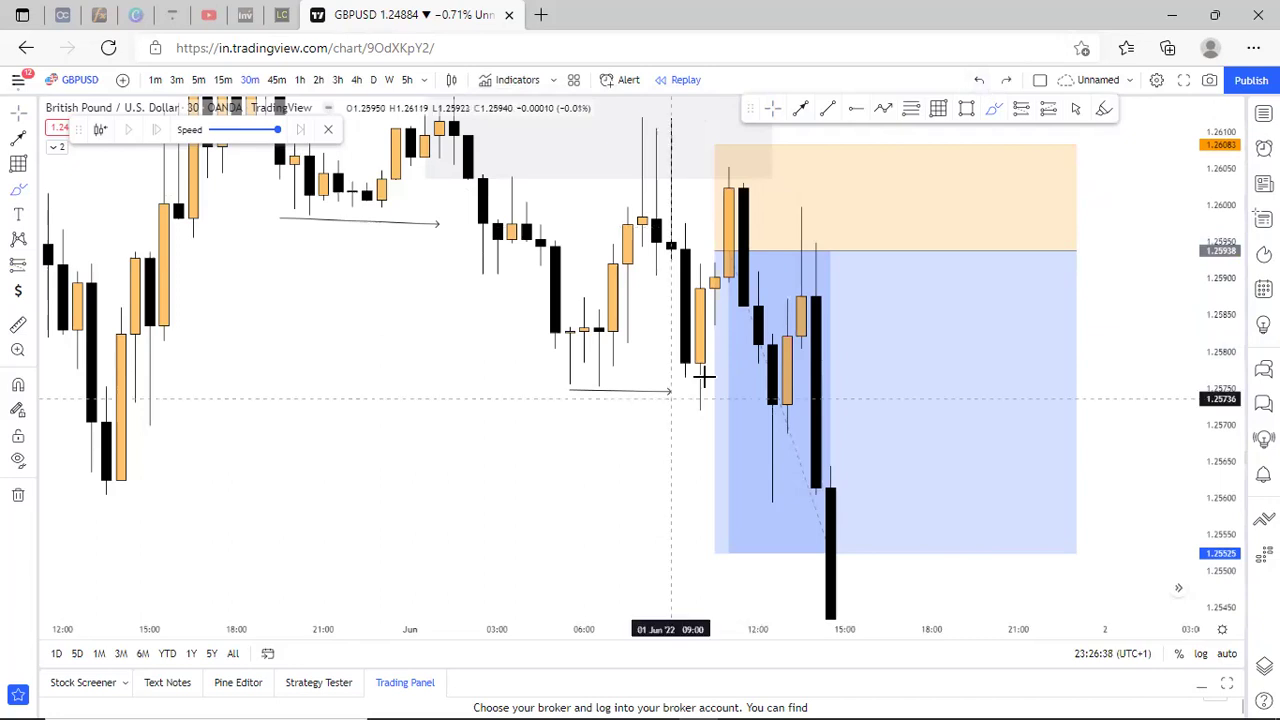
scroll(650, 300, "down", 2)
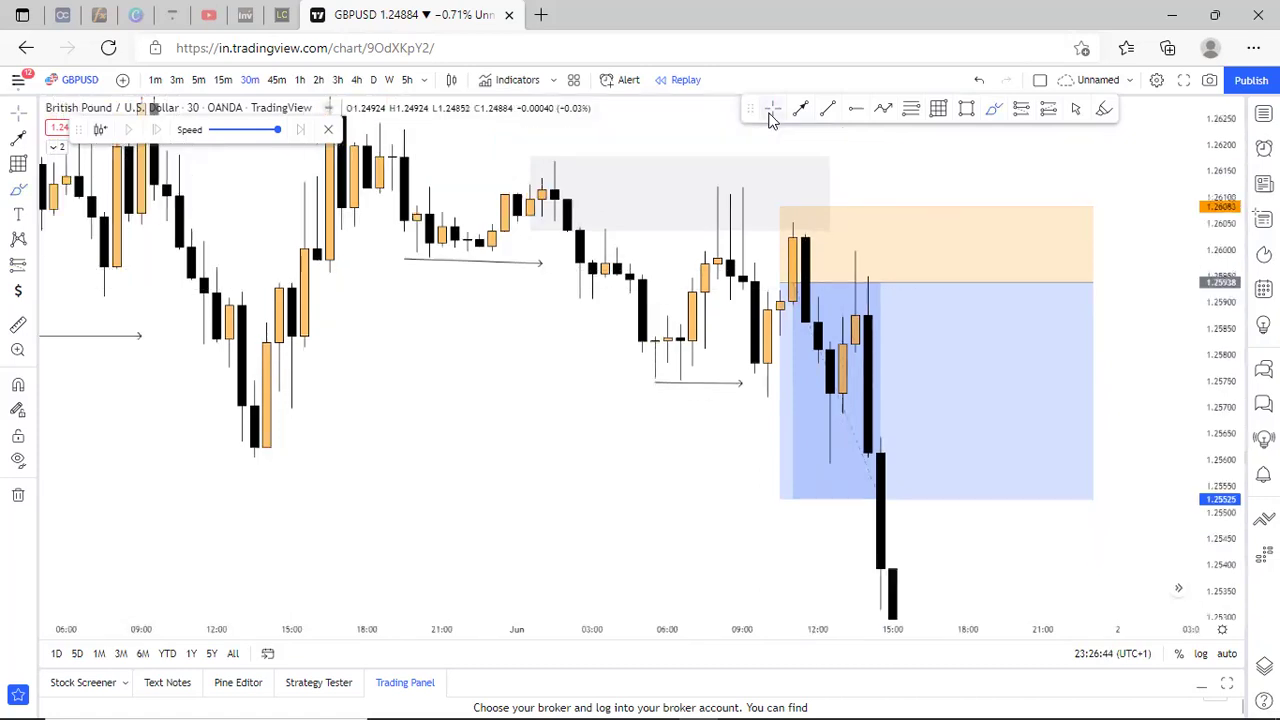
left_click(938, 290)
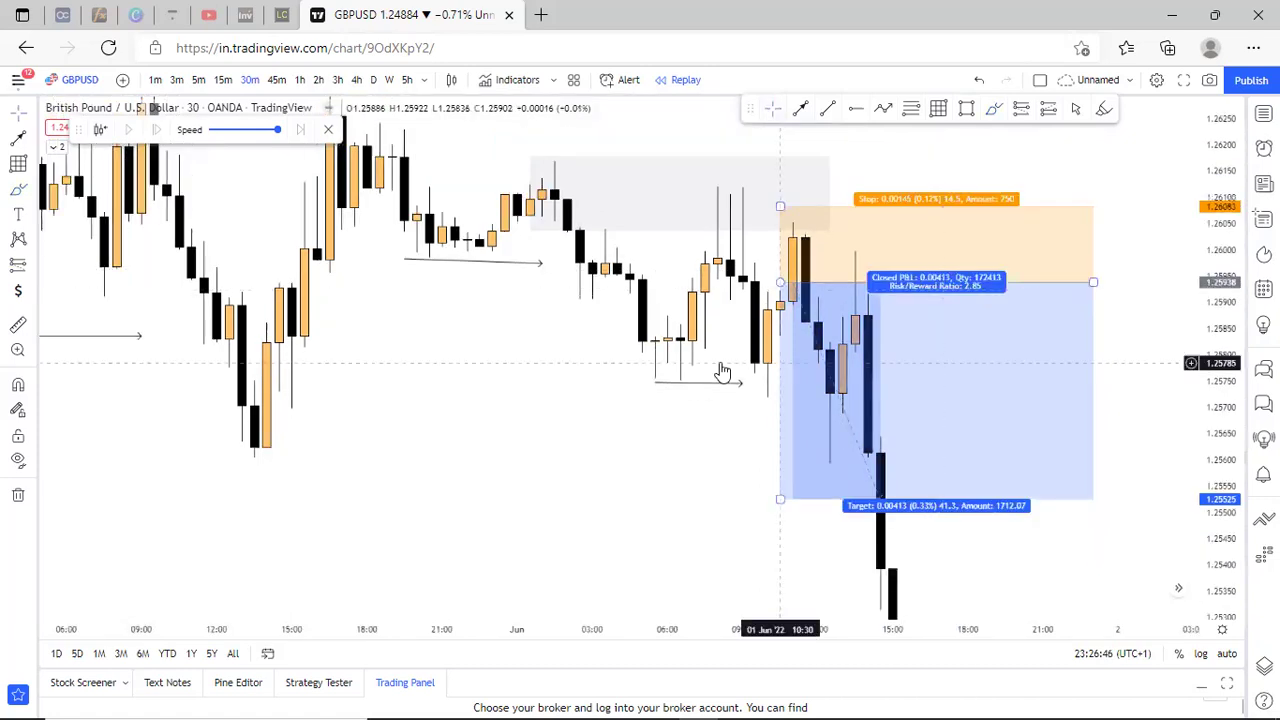
key("Escape")
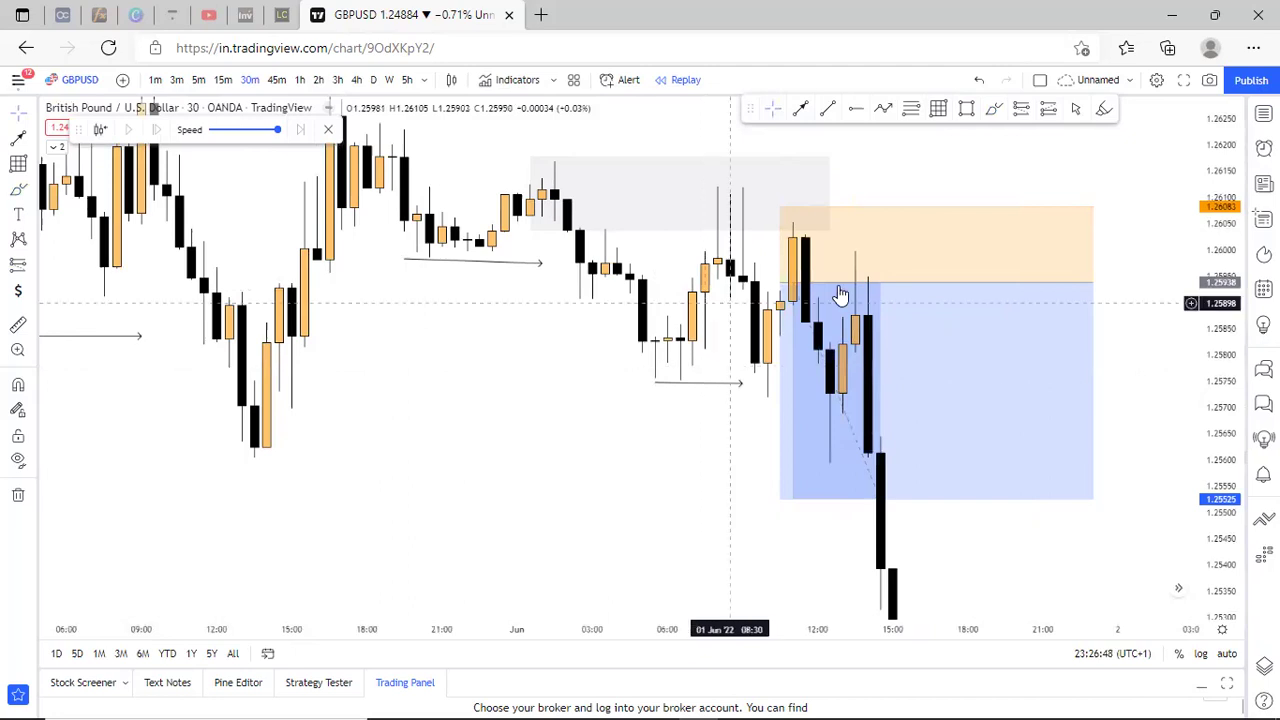
Extend the short position's target down to 1.24488, keeping the entry at 1.25938 and the stop at 1.26083.
left_click(903, 334)
left_click(1145, 577)
scroll(1145, 577, "down", 2)
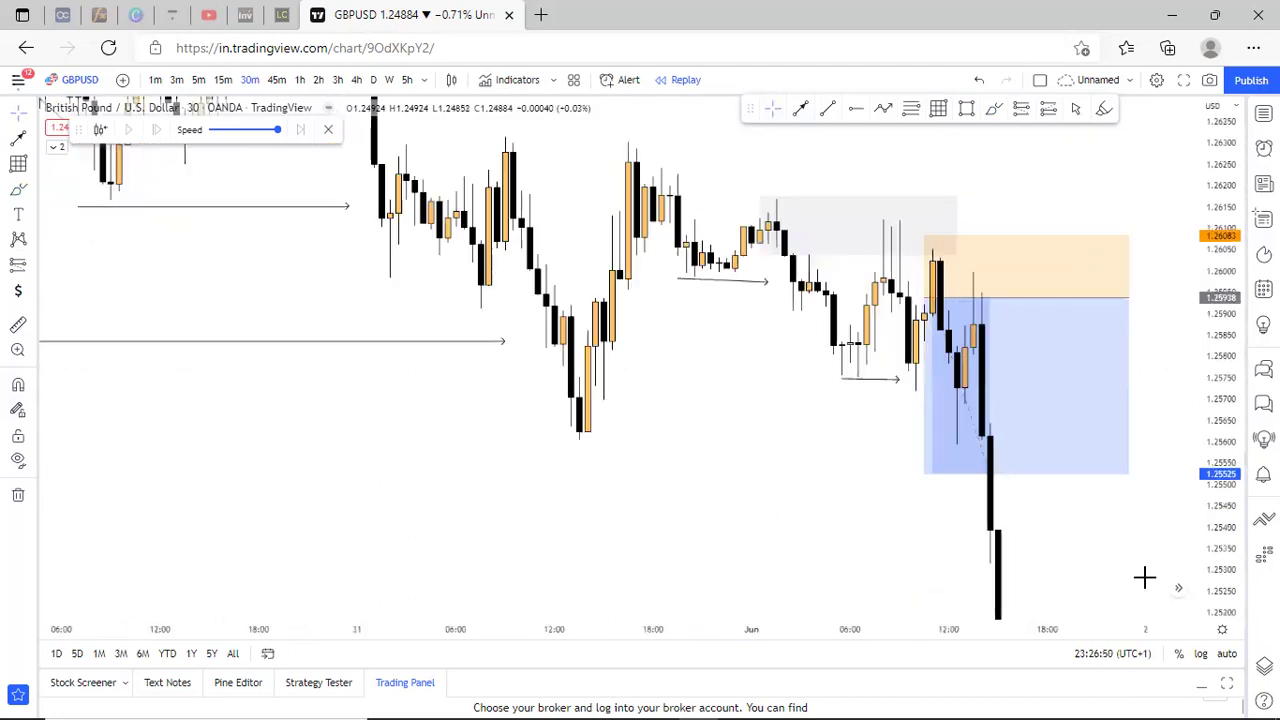
left_click_drag(886, 502, 628, 430)
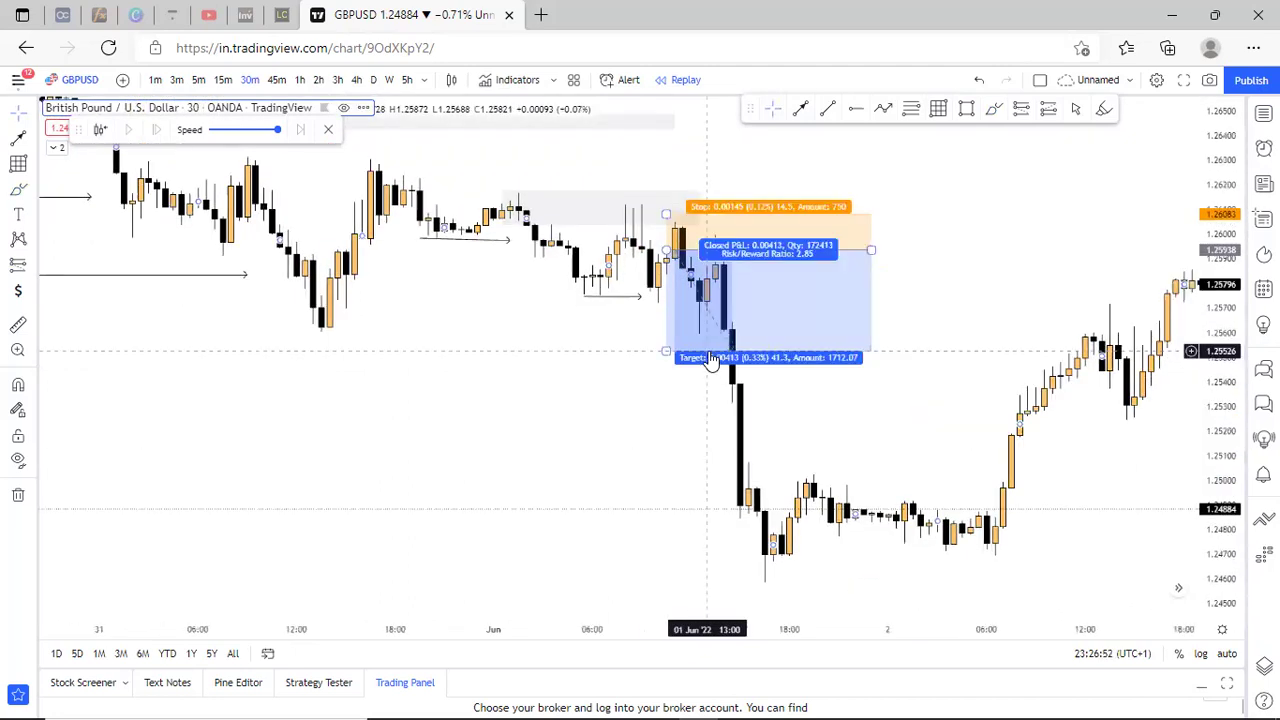
key("Escape")
left_click(762, 342)
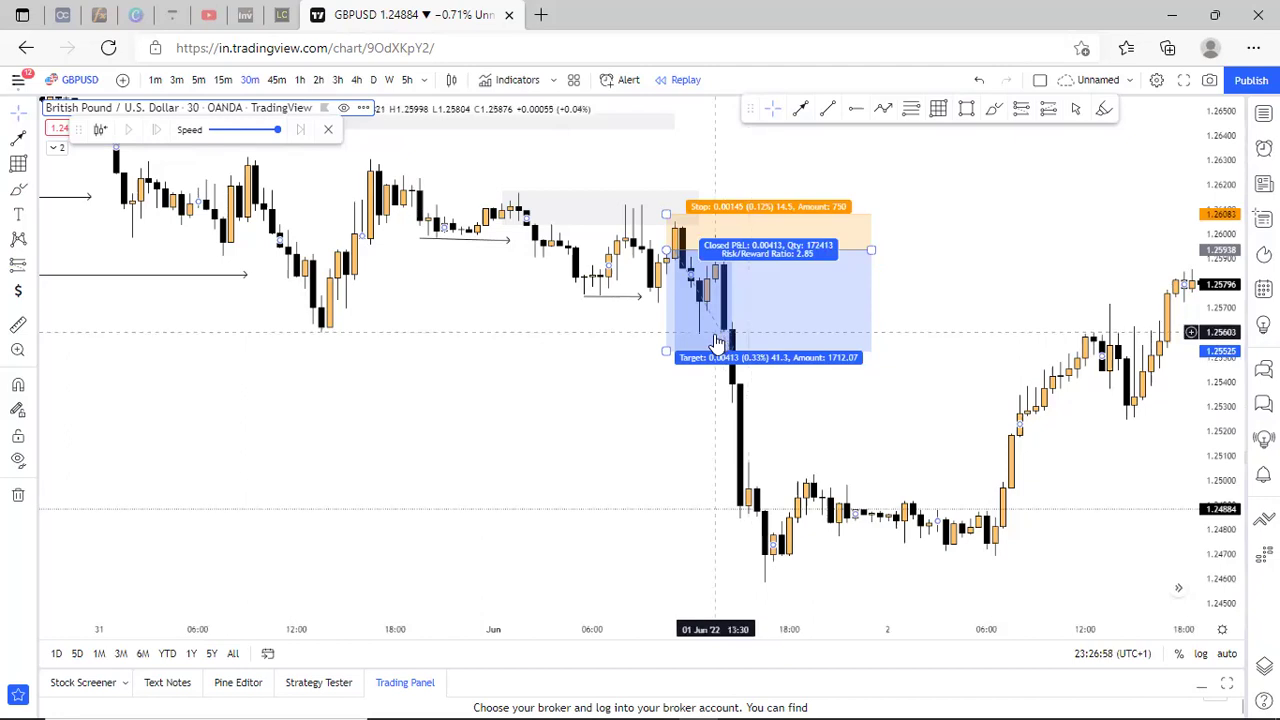
left_click_drag(692, 487, 719, 607)
scroll(919, 448, "down", 4)
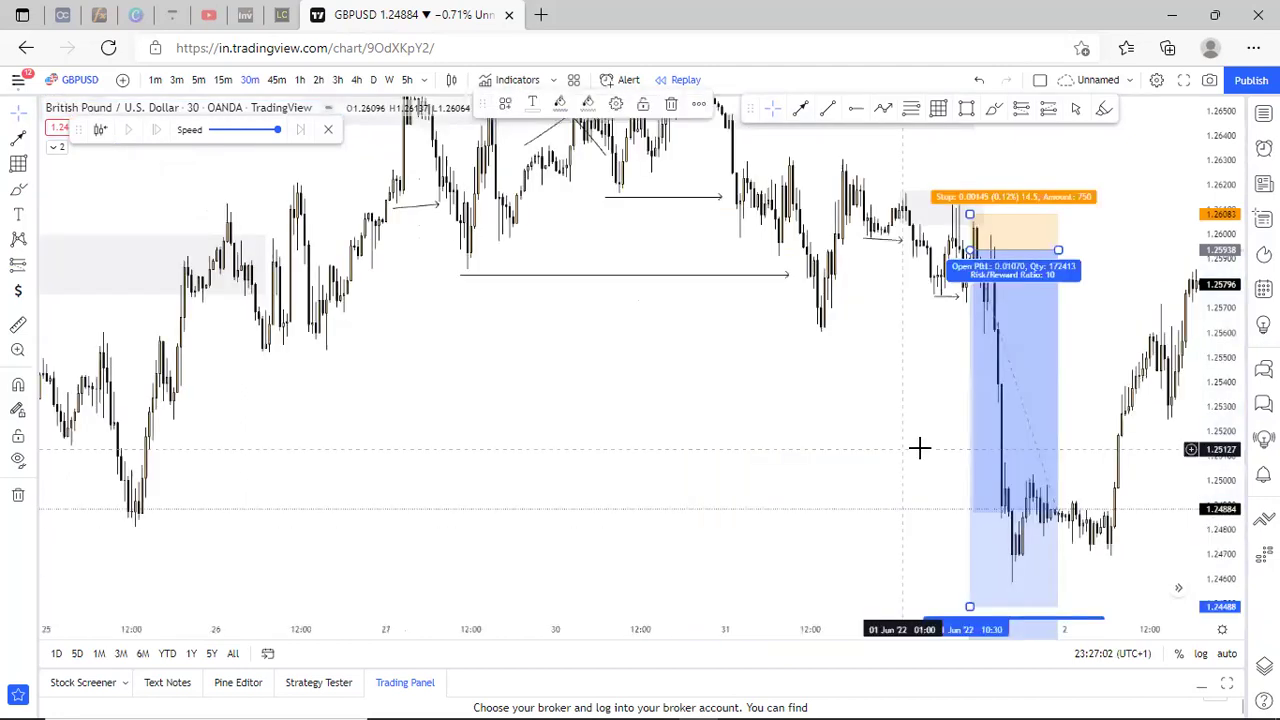
scroll(915, 448, "down", 2)
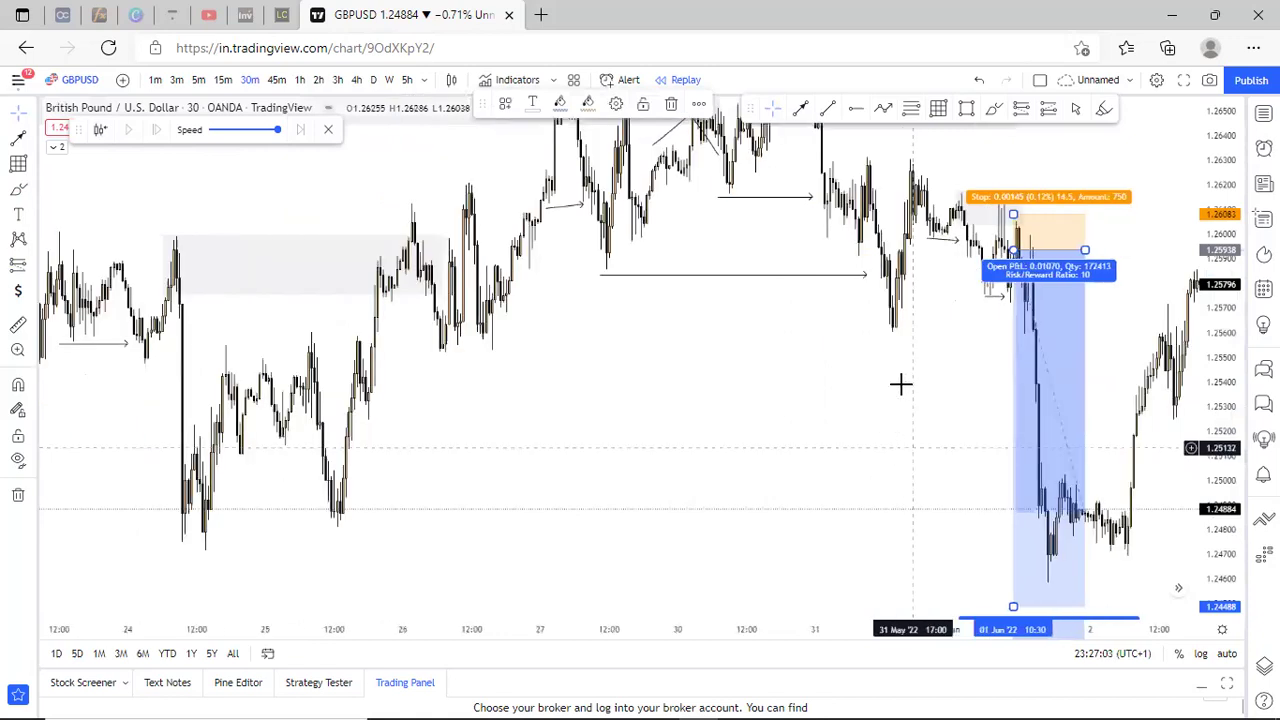
scroll(900, 383, "up", 2)
scroll(864, 365, "up", 2)
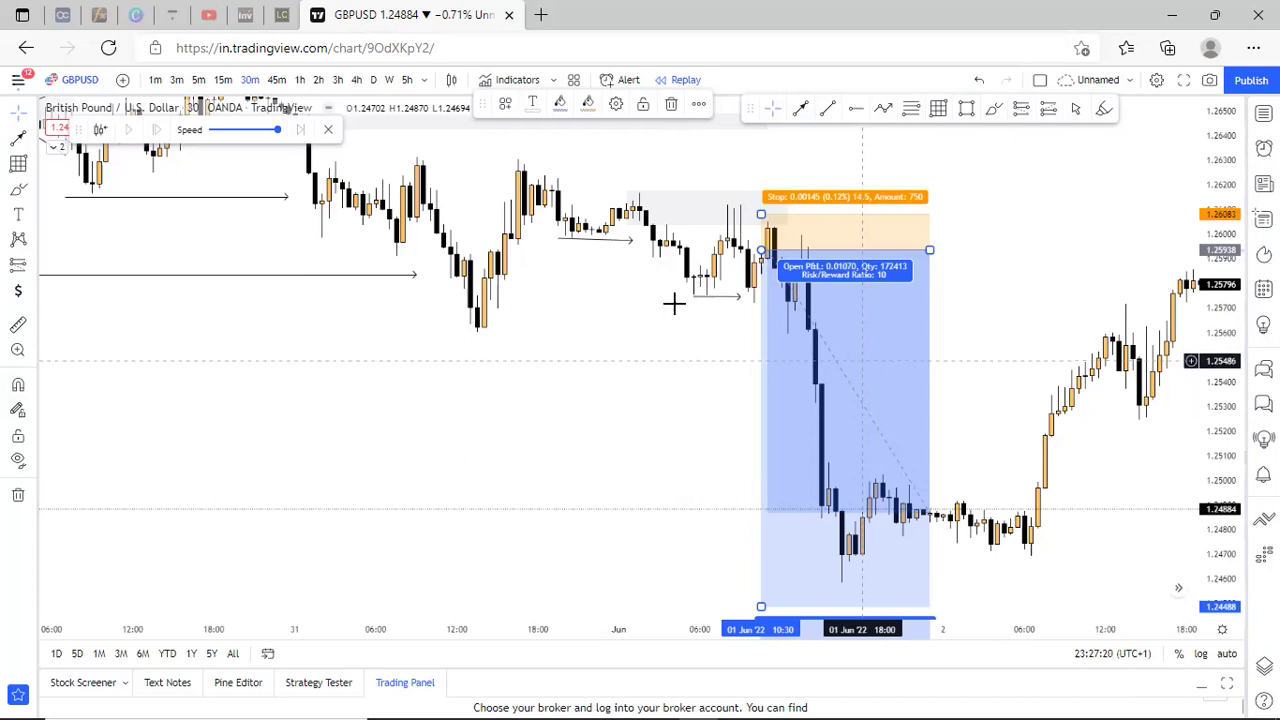
Delete the short position and clear the remaining zones and arrows from the chart.
left_click_drag(990, 570, 982, 472)
left_click_drag(631, 374, 627, 456)
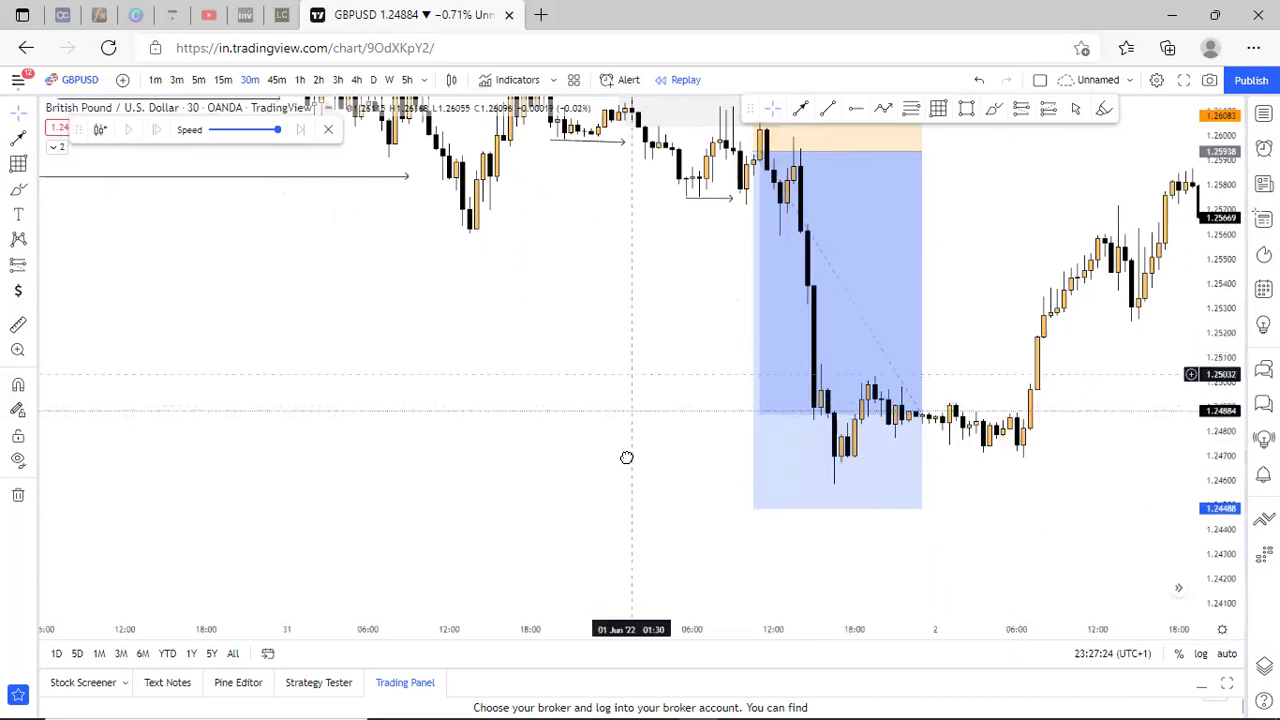
left_click(787, 290)
left_click(676, 108)
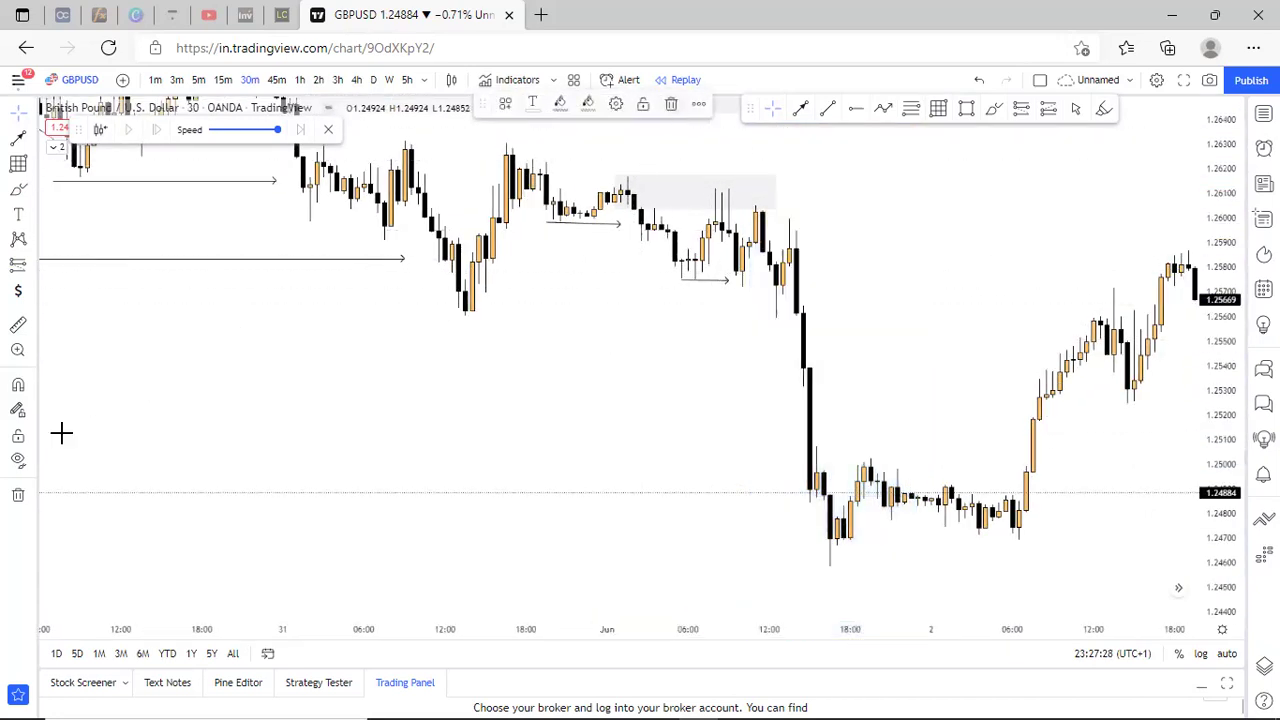
Measure the 2 June rally from 07:00 near 1.24828 up to 16:00 near 1.25716, and dismiss the measurement.
left_click_drag(851, 457, 275, 425)
scroll(743, 483, "up", 3)
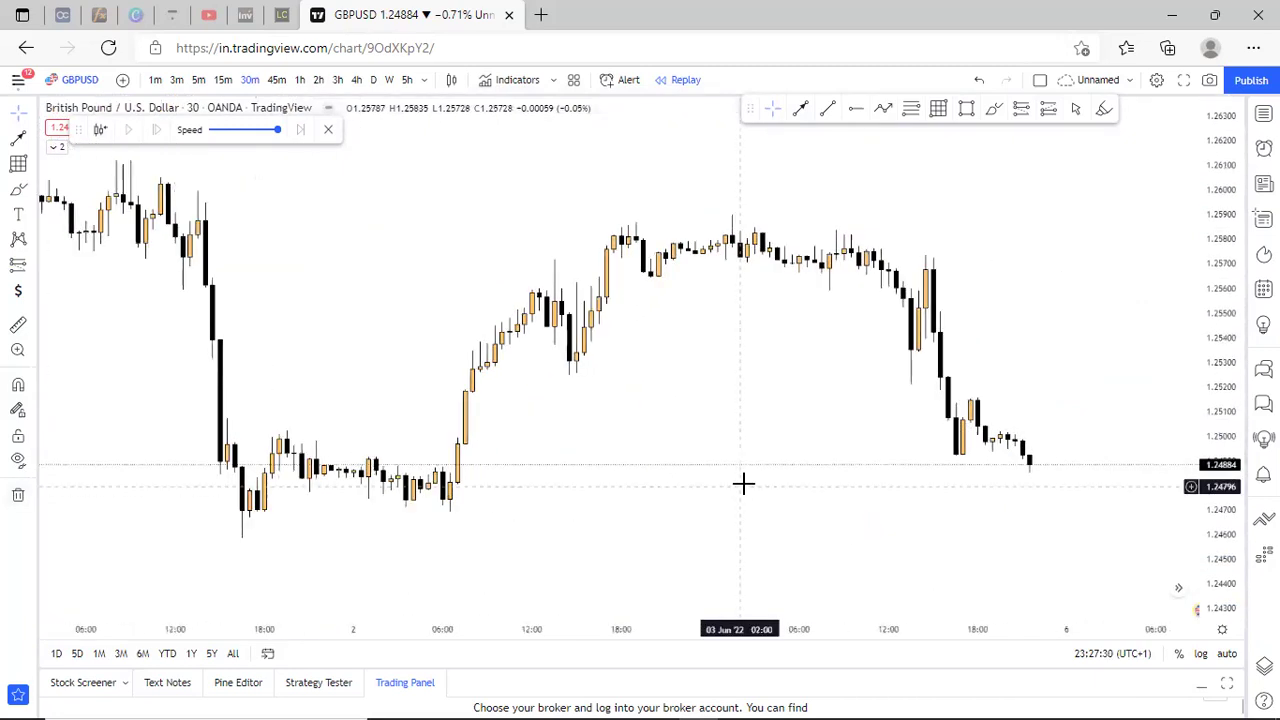
scroll(743, 483, "down", 4)
left_click_drag(1228, 526, 1224, 386)
scroll(1077, 365, "down", 5)
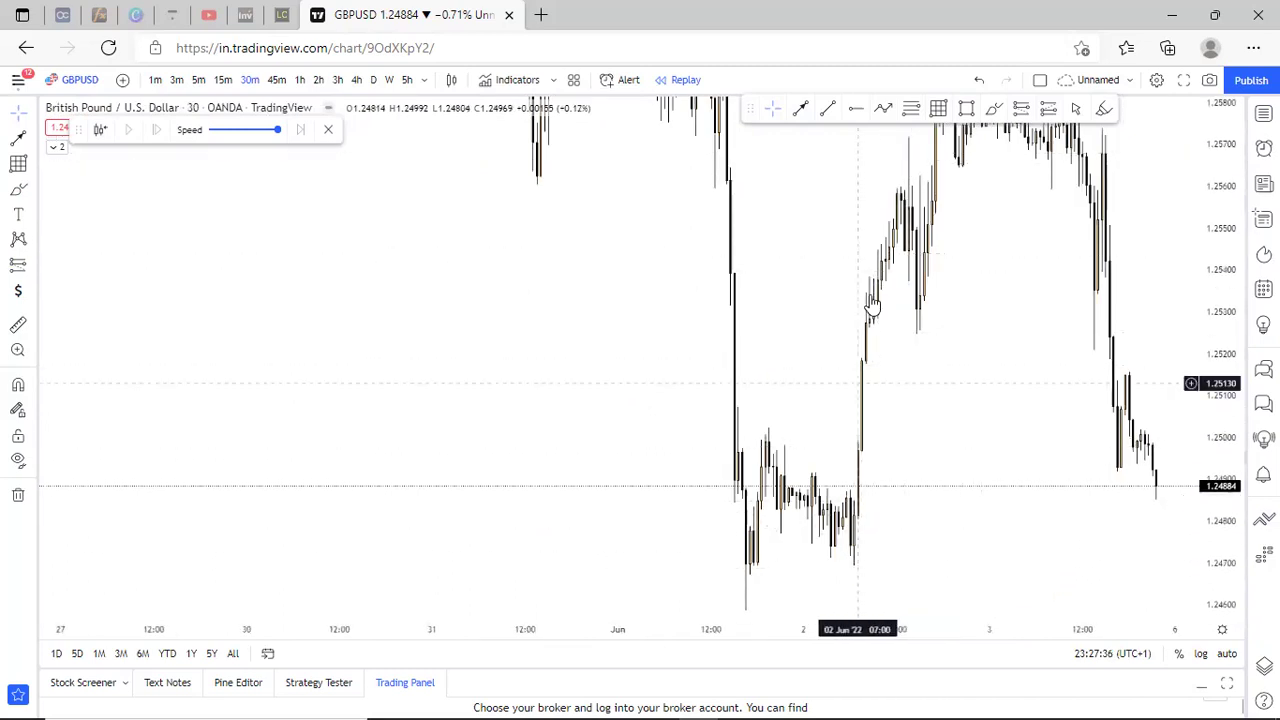
scroll(806, 426, "up", 3)
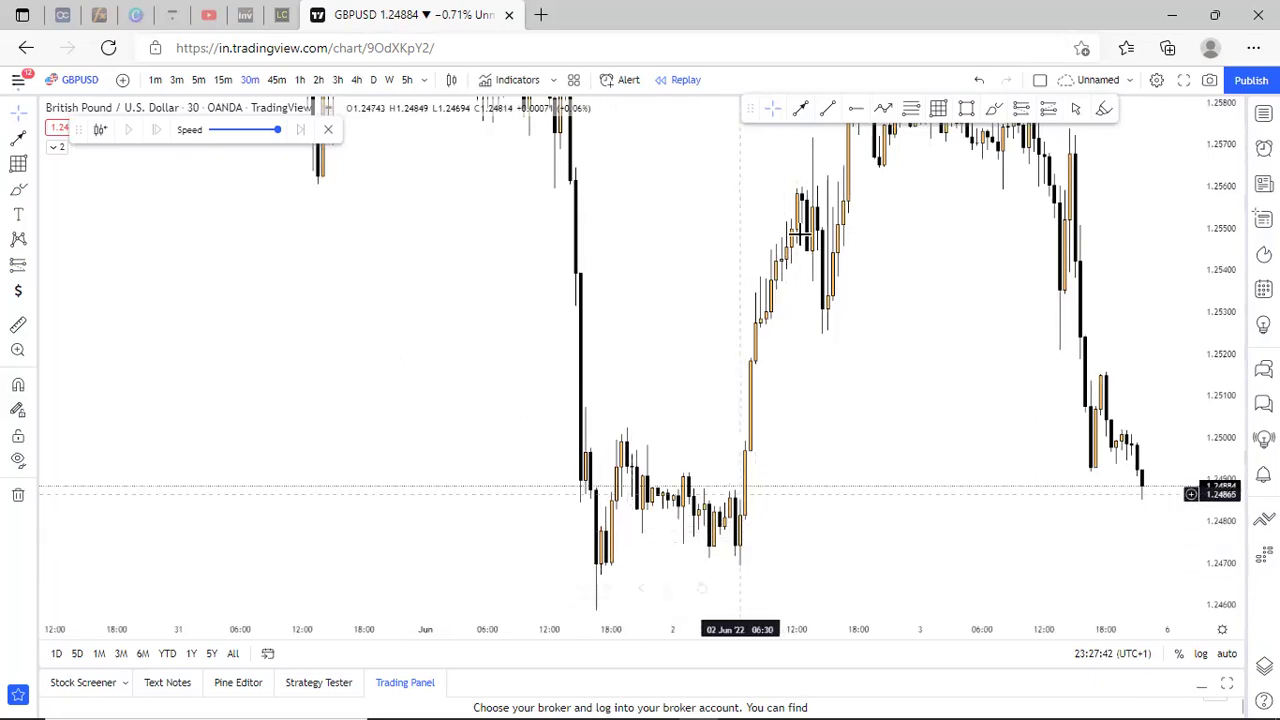
left_click_drag(931, 358, 923, 437)
left_click_drag(1221, 335, 1224, 500)
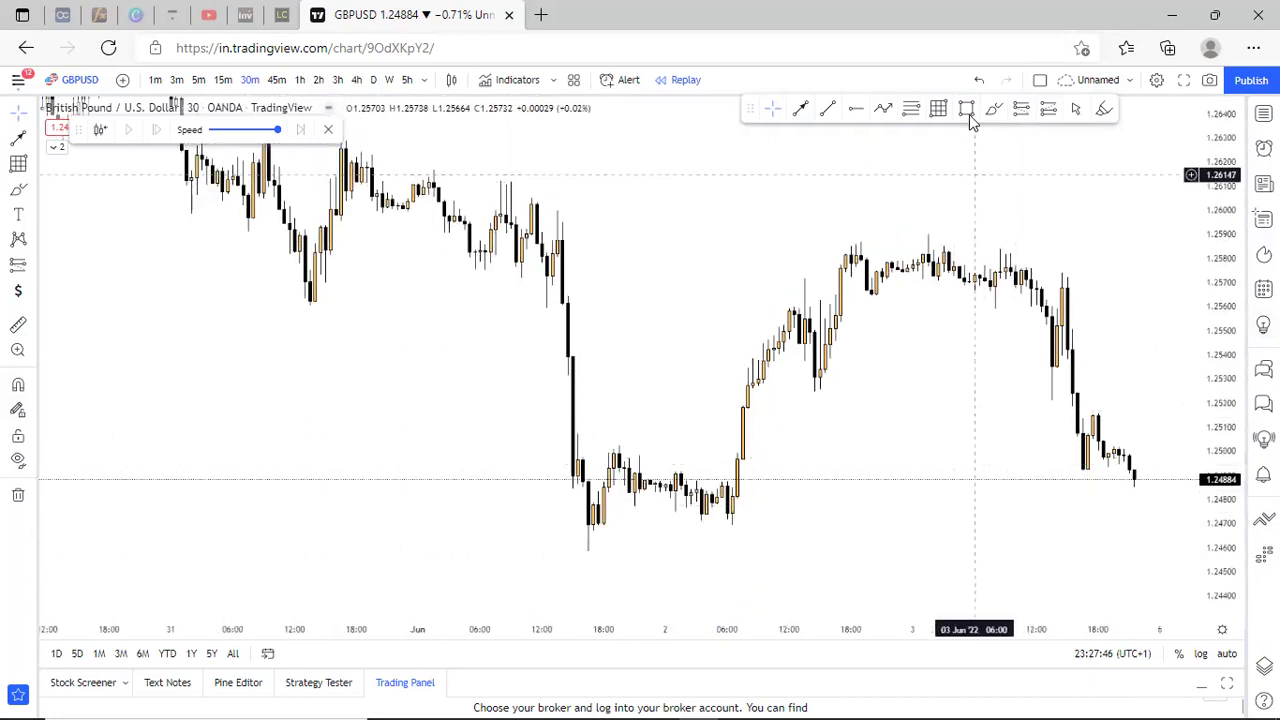
left_click(18, 326)
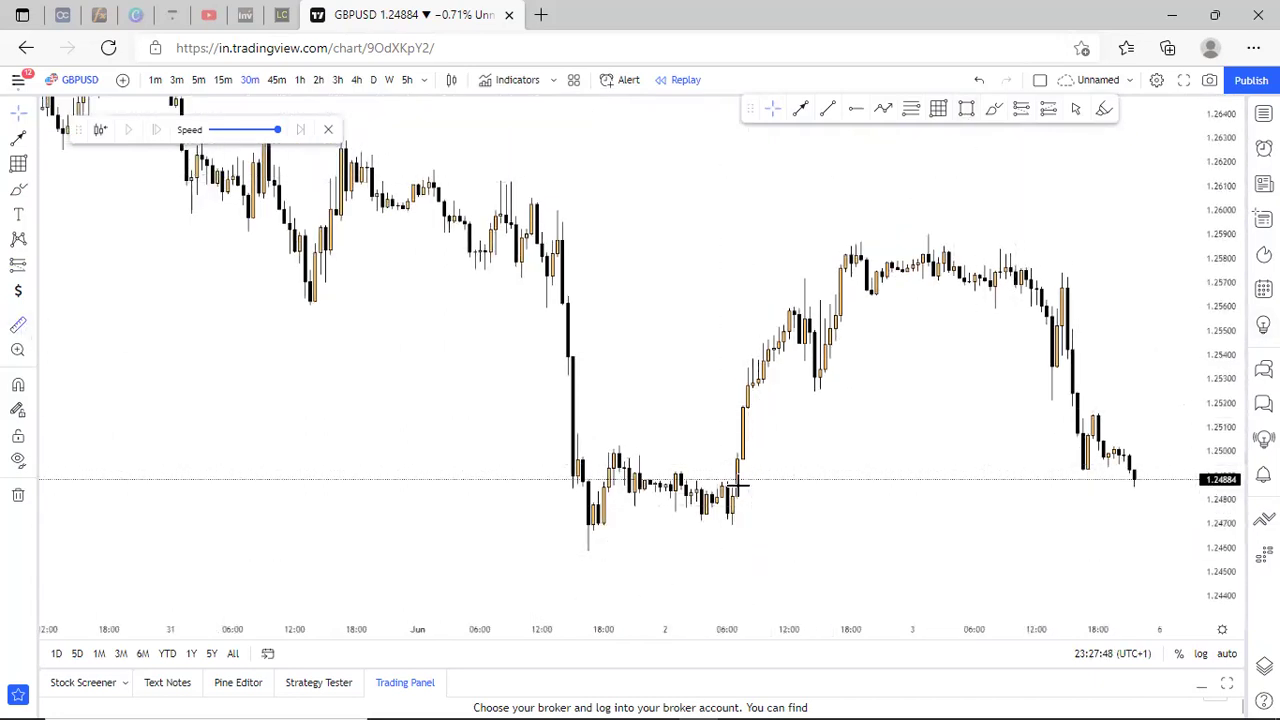
left_click(737, 490)
left_click(830, 279)
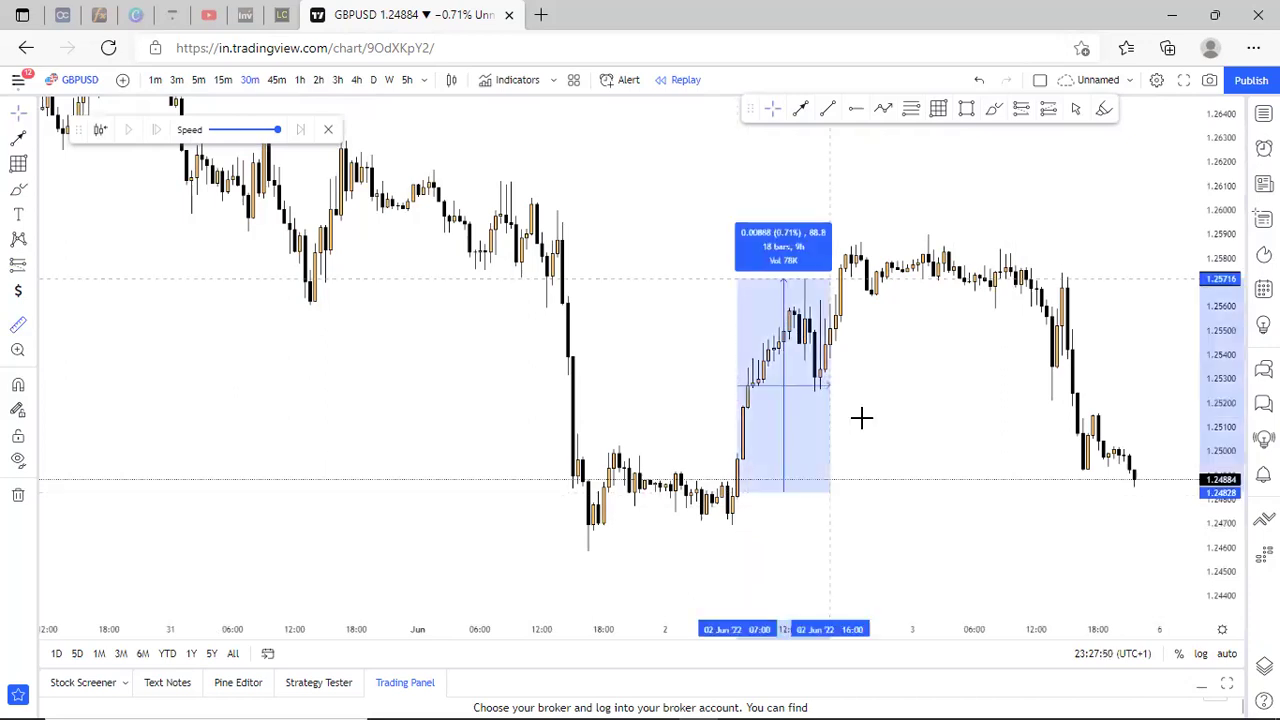
left_click(900, 400)
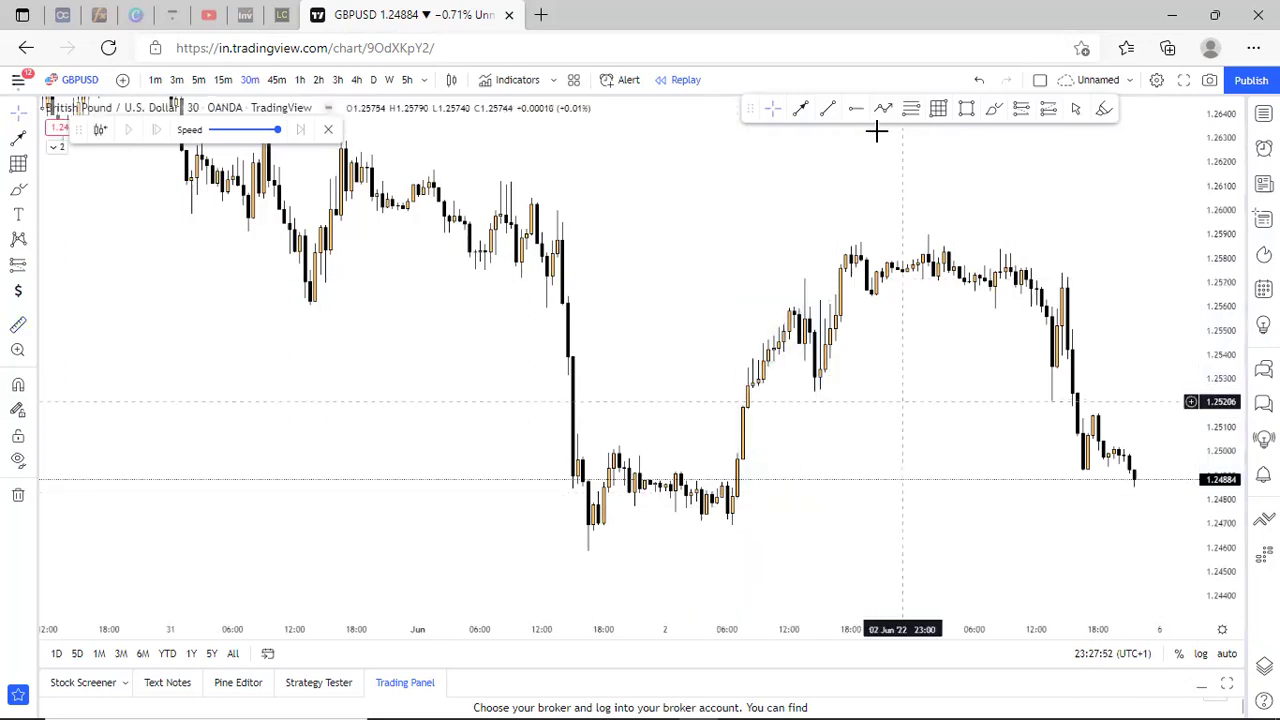
Draw a rectangular supply zone from 1.26010 to 1.25786, starting at 1 June 12:00 and extending over the 3 June candles.
left_click(967, 108)
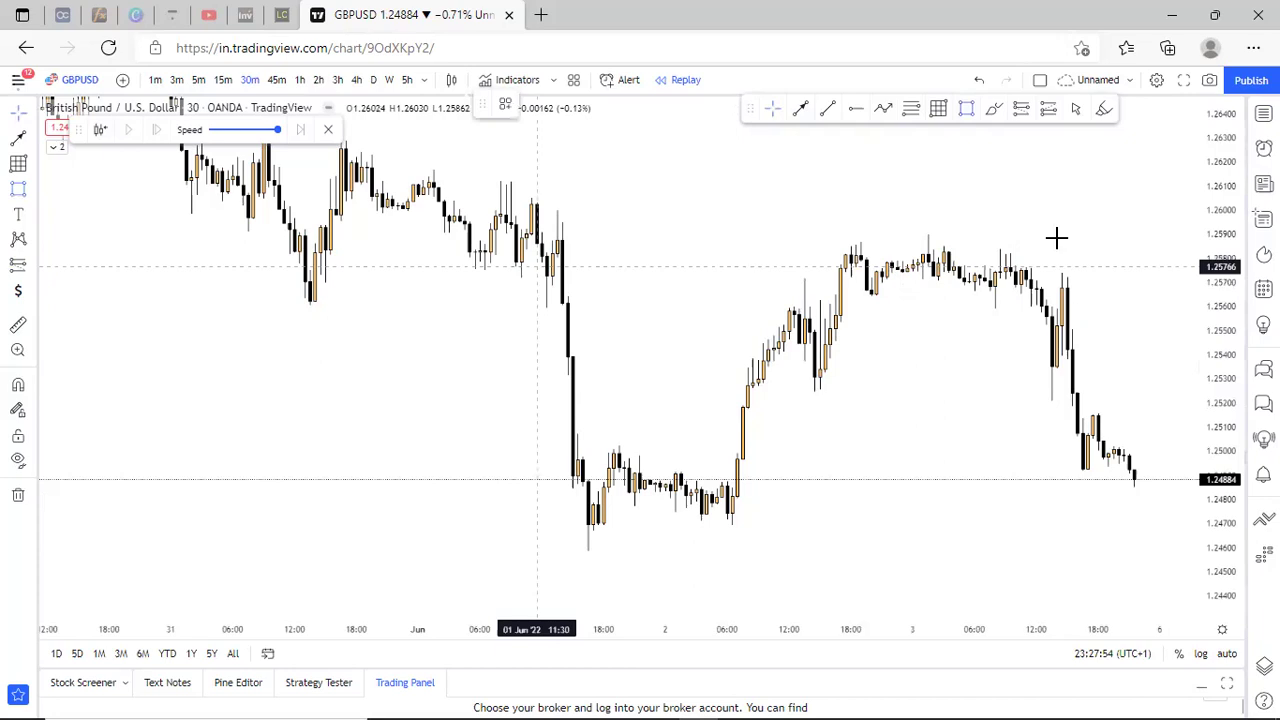
left_click_drag(540, 262, 1072, 214)
left_click_drag(923, 432, 931, 487)
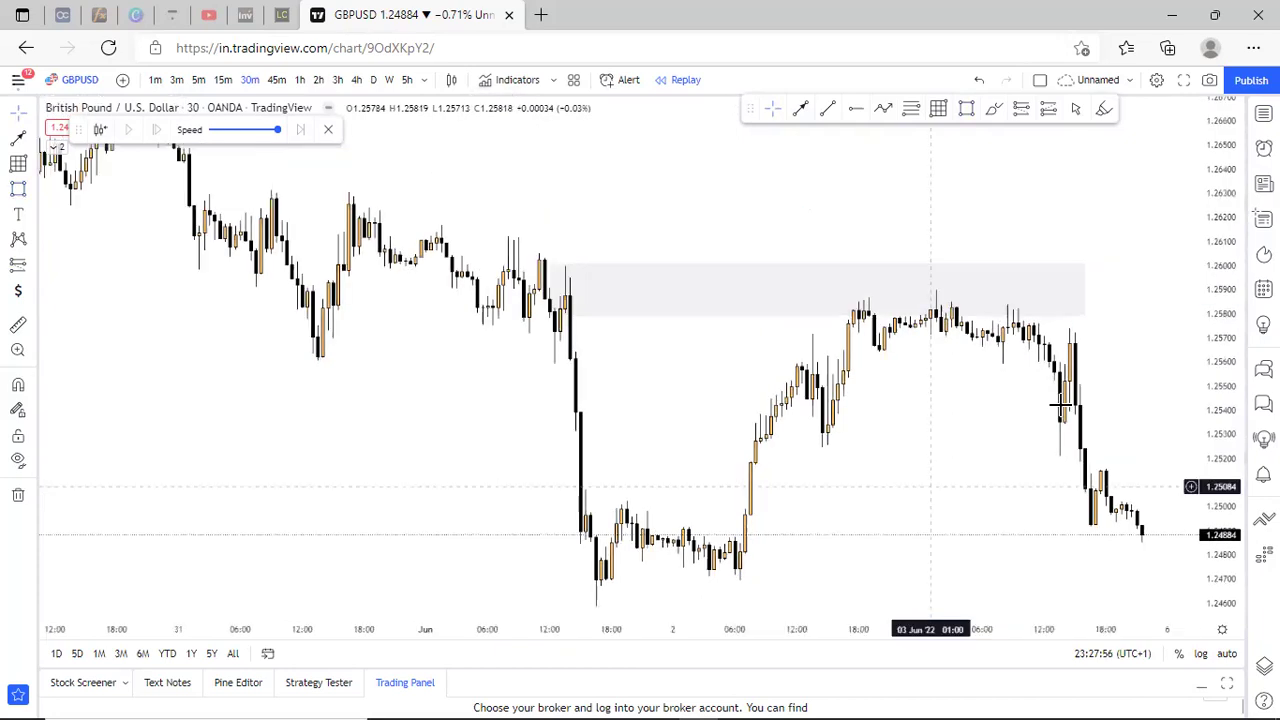
scroll(931, 487, "down", 5)
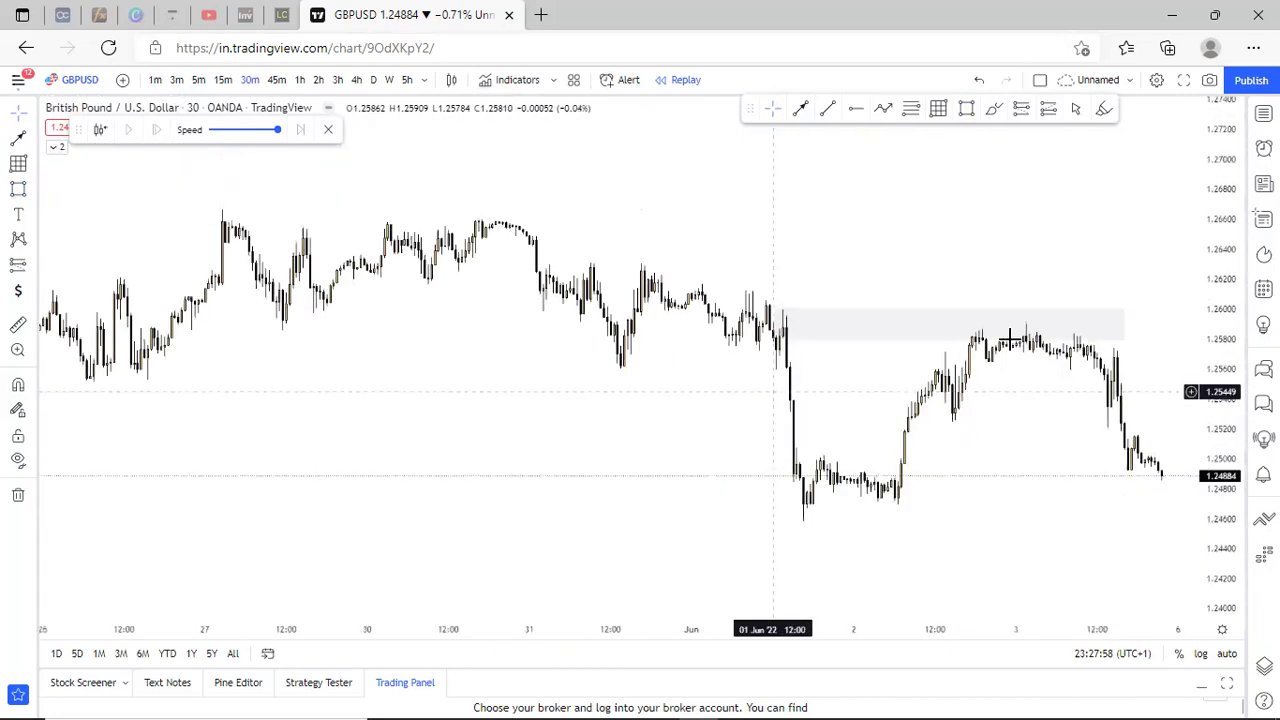
Sketch brush lines along the falling highs and a higher zone from 1.26490 to 1.26377, and undo both.
scroll(1023, 397, "down", 6)
scroll(963, 127, "up", 5)
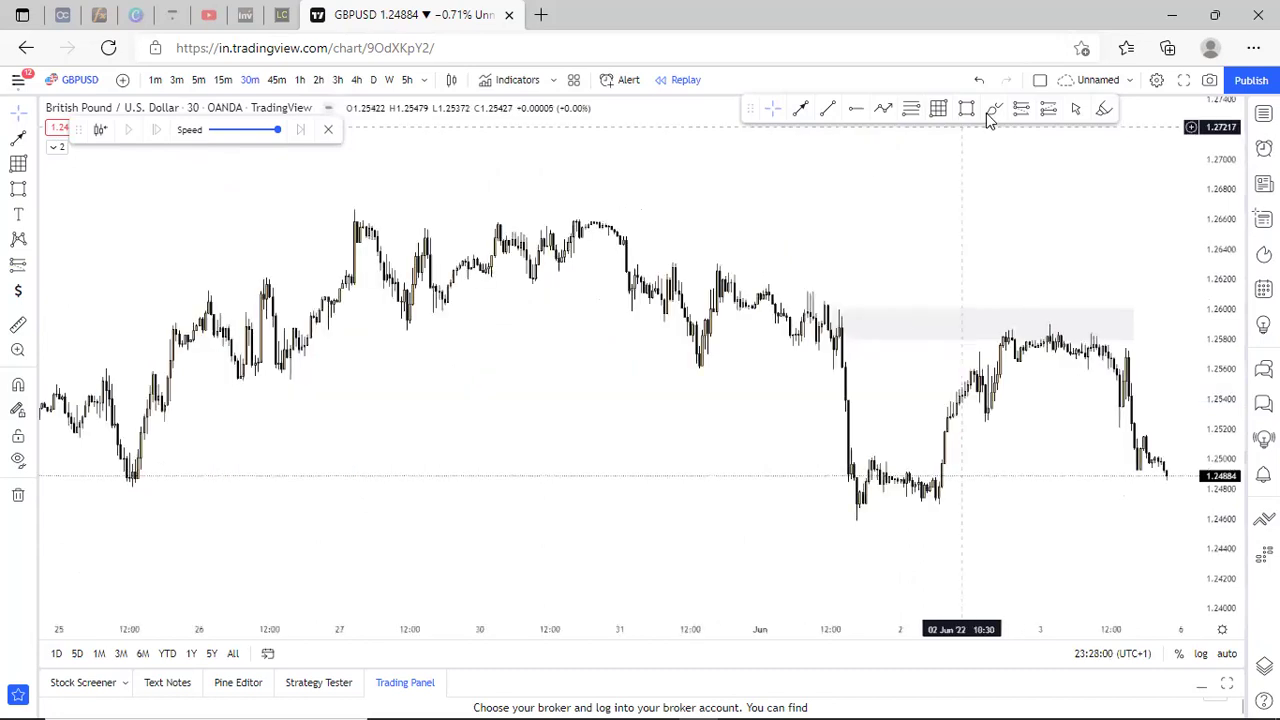
left_click_drag(850, 322, 710, 258)
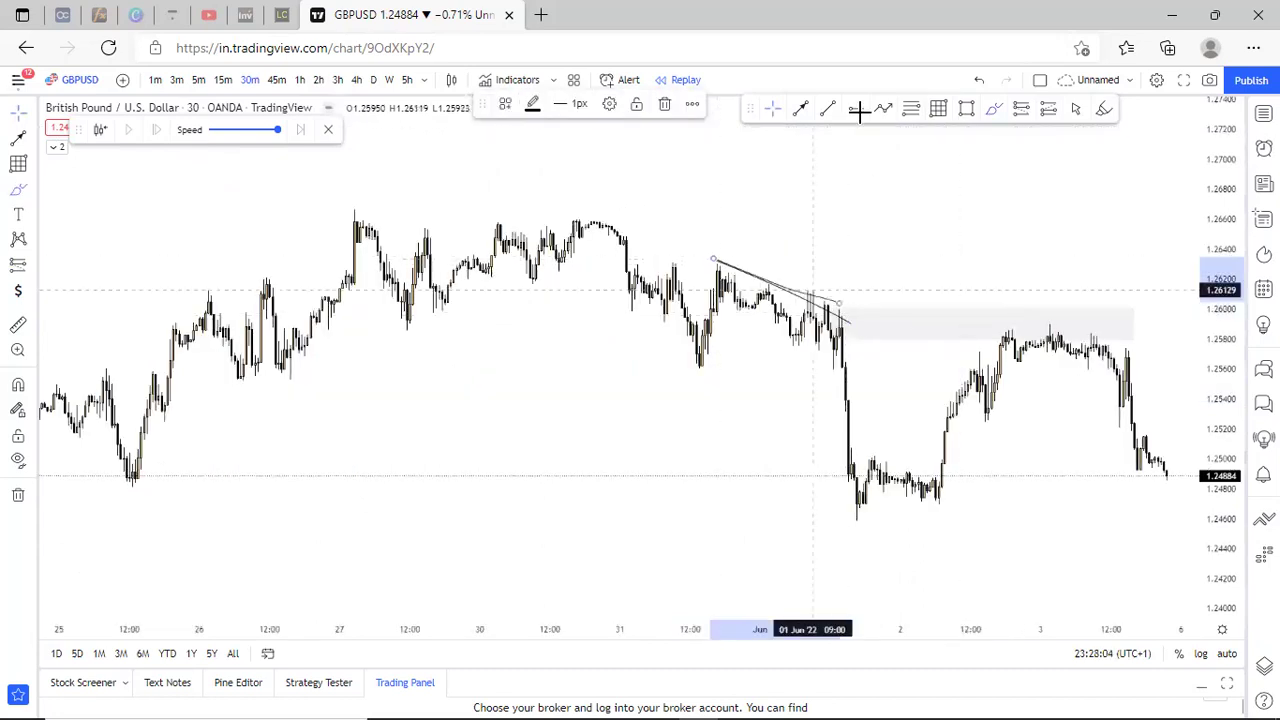
key("alt+shift+r")
left_click(615, 235)
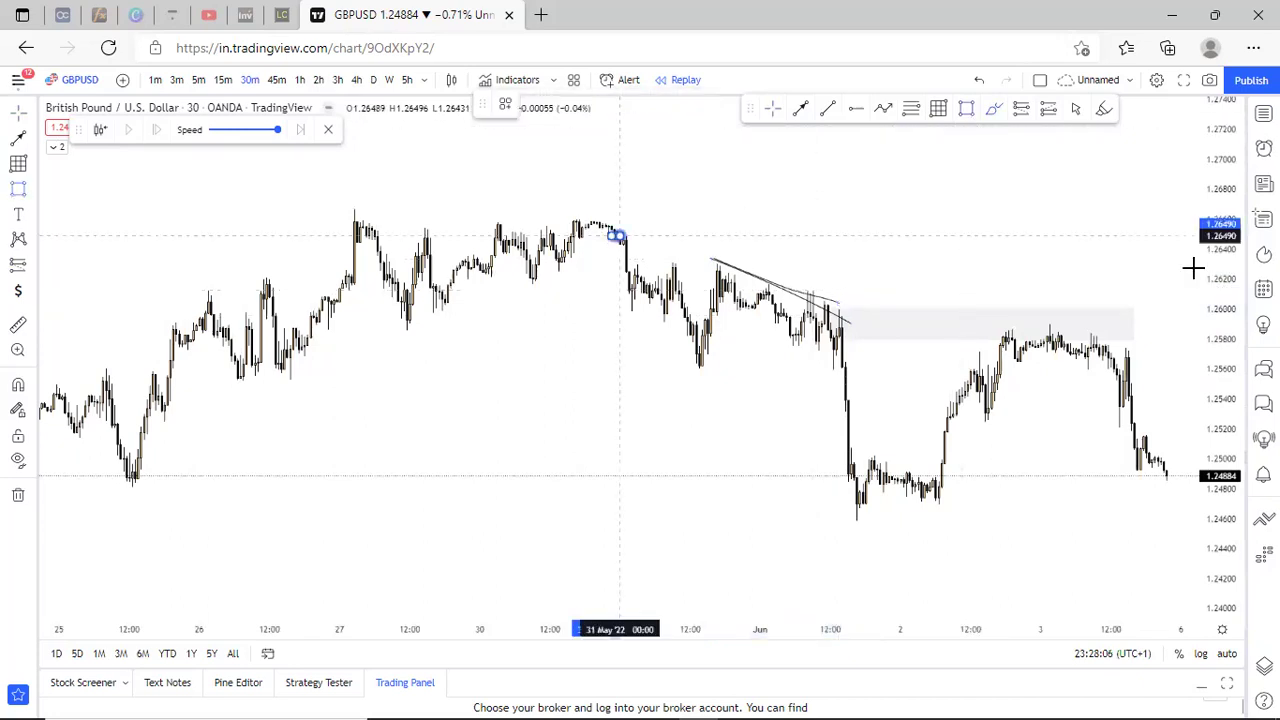
left_click(1190, 257)
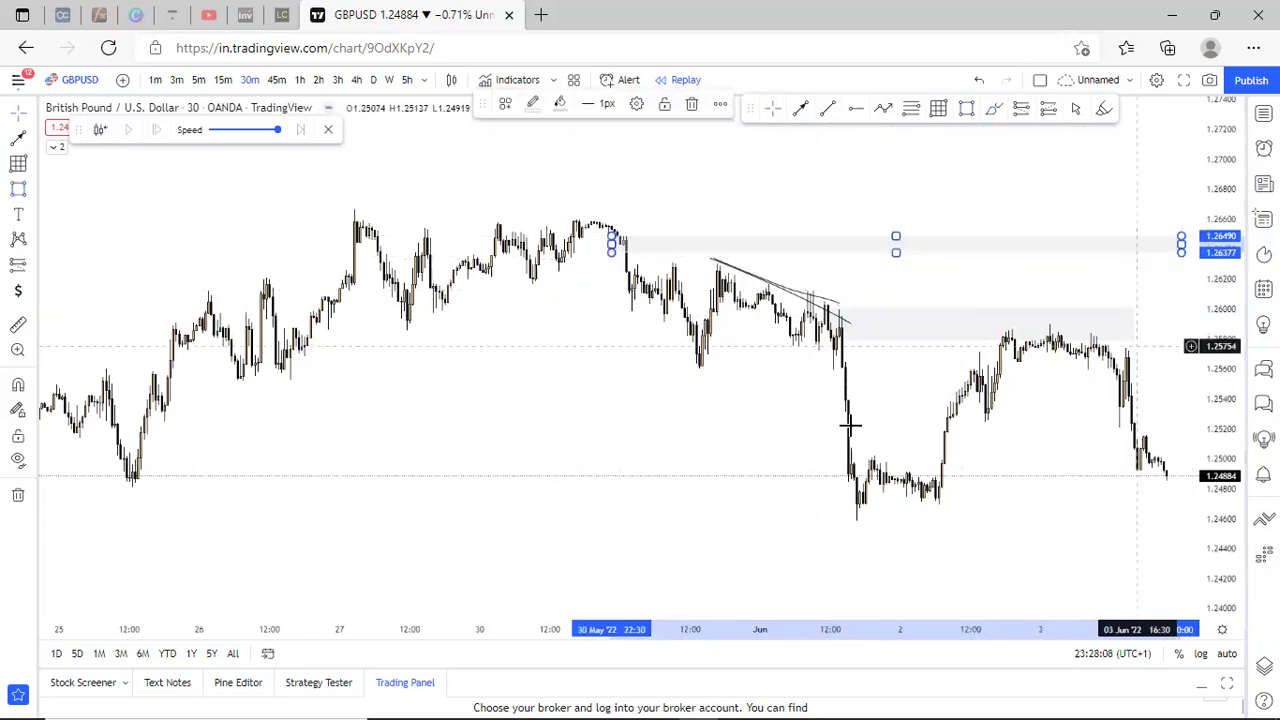
scroll(660, 272, "up", 2)
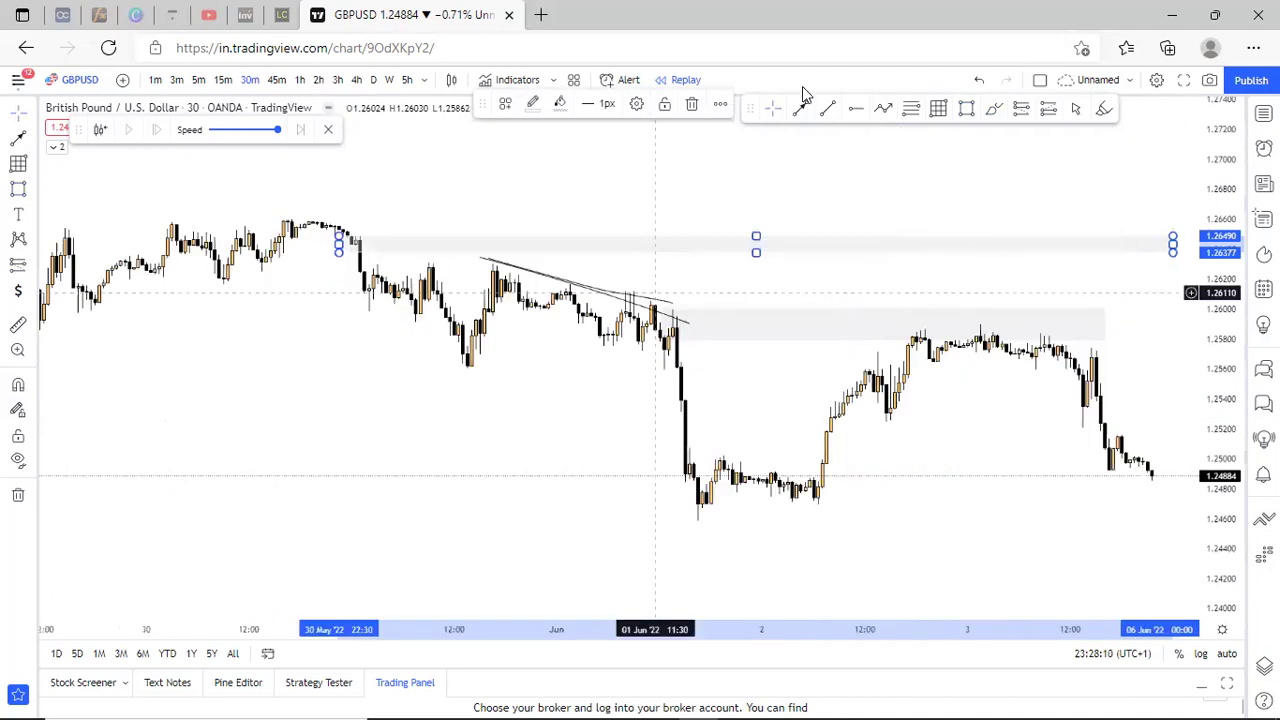
left_click(976, 84)
left_click(977, 82)
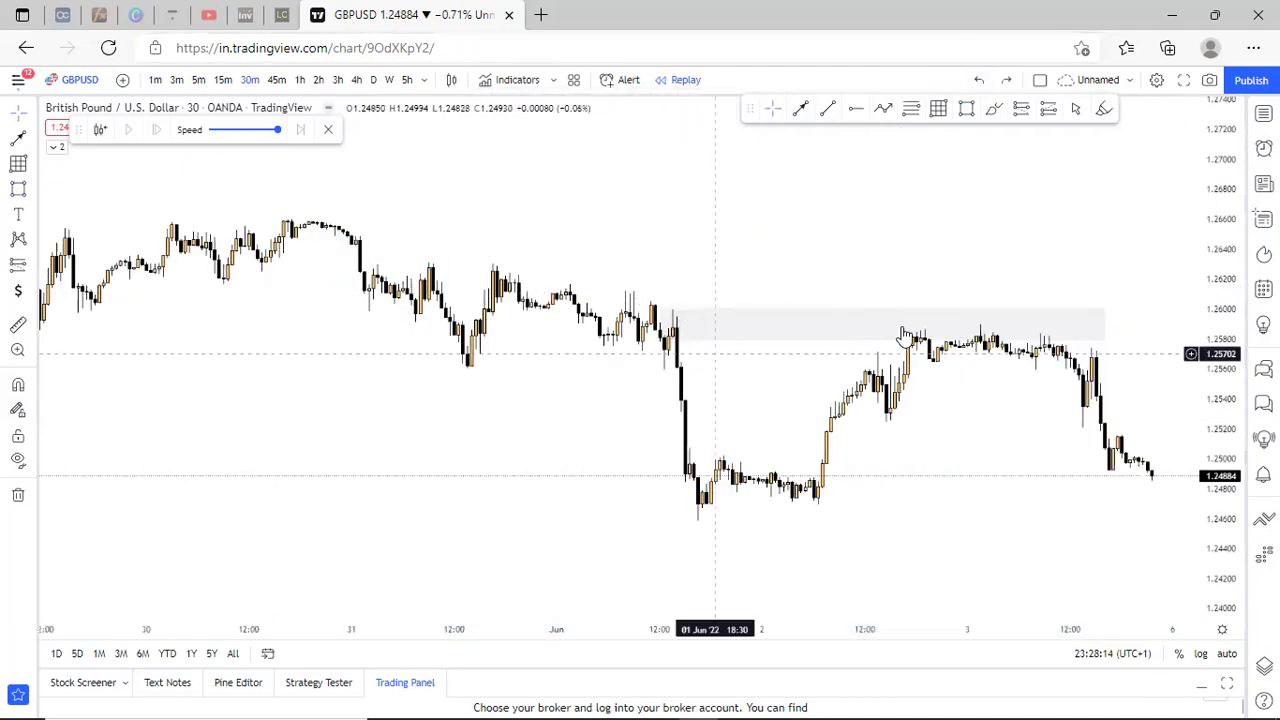
Shorten the supply zone so that it ends at 3 June 08:30.
left_click(715, 340)
left_click_drag(1228, 500, 1222, 310)
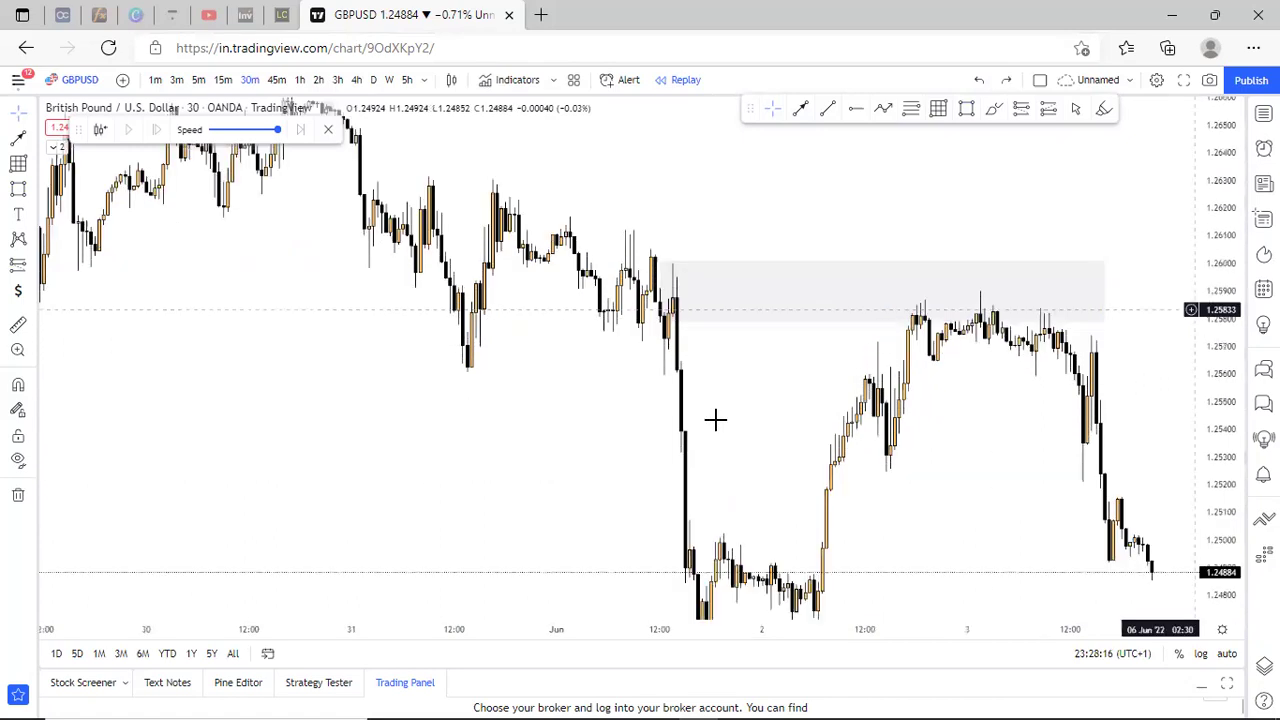
scroll(812, 325, "up", 2)
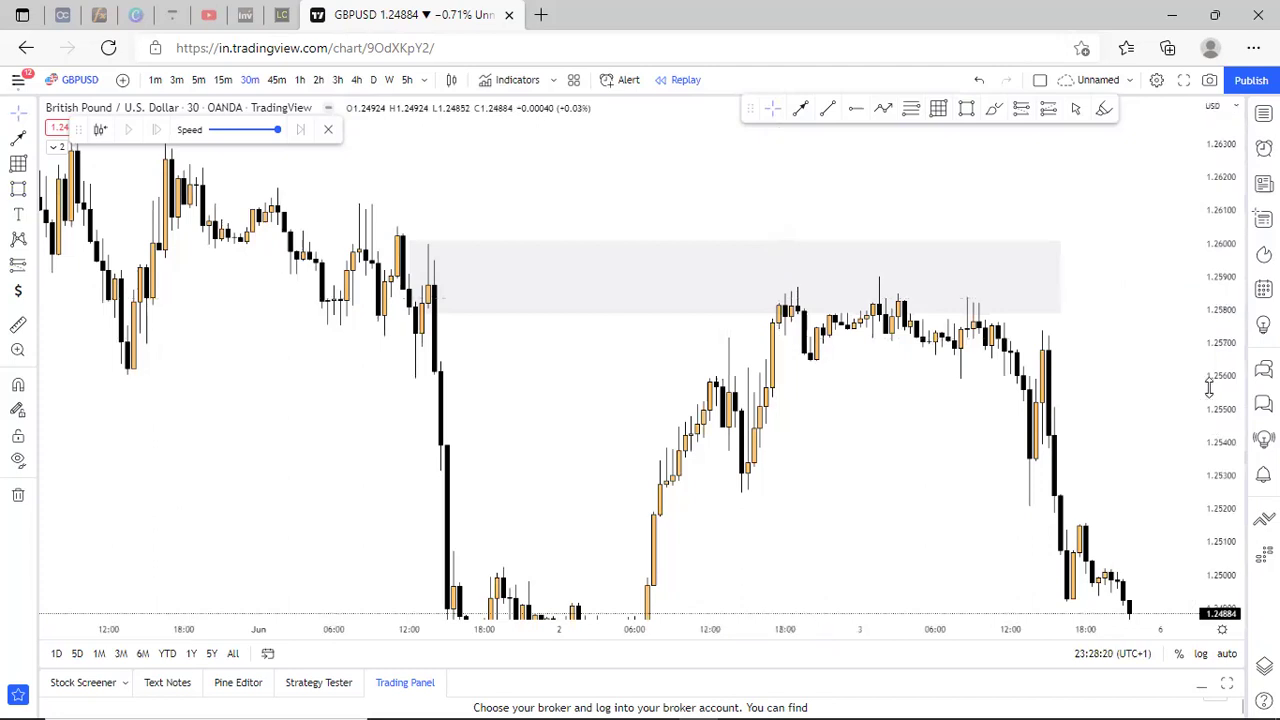
left_click(1040, 270)
left_click(1160, 340)
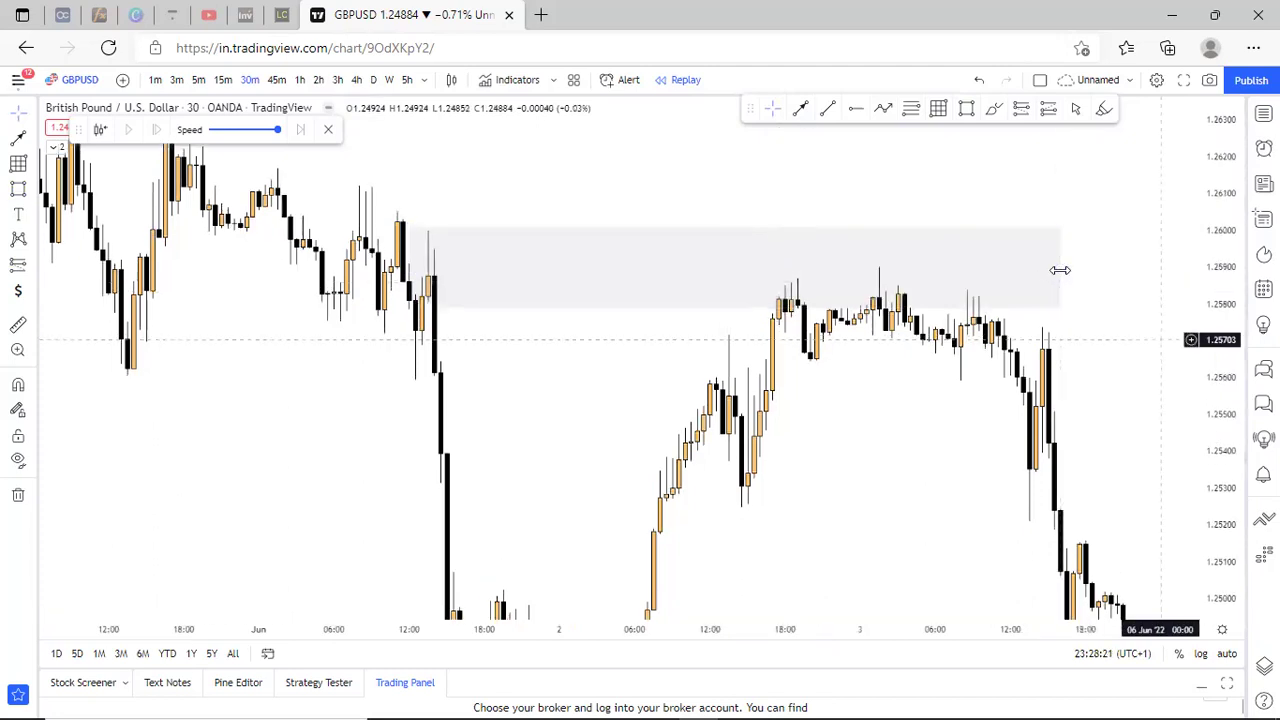
left_click_drag(1060, 267, 1004, 285)
left_click_drag(1091, 380, 1073, 327)
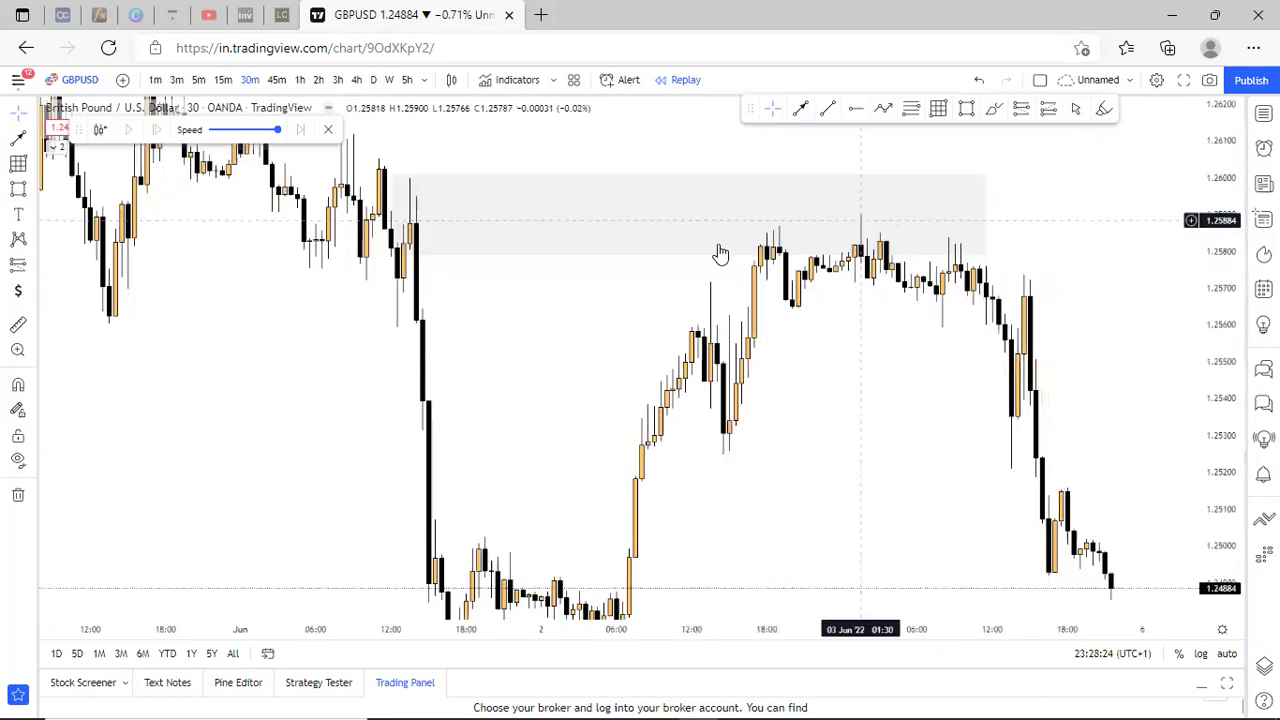
left_click_drag(1220, 217, 1201, 382)
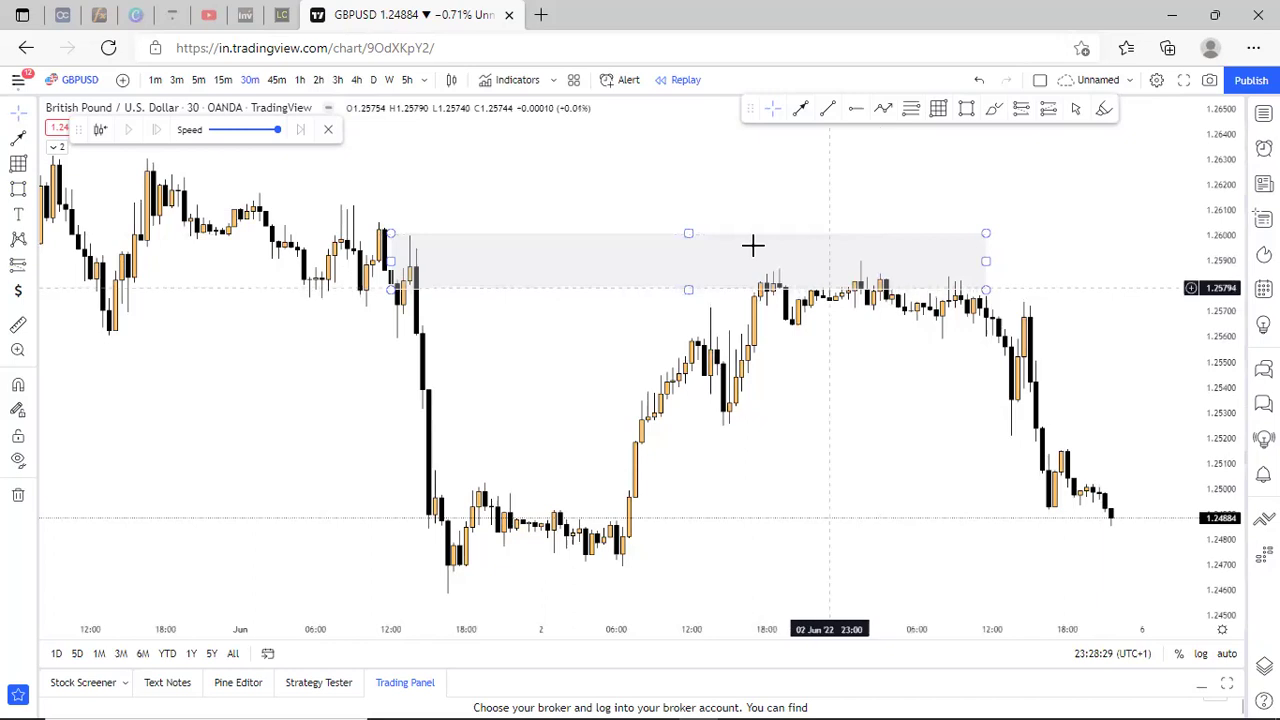
left_click(985, 262)
left_click_drag(985, 262, 1030, 260)
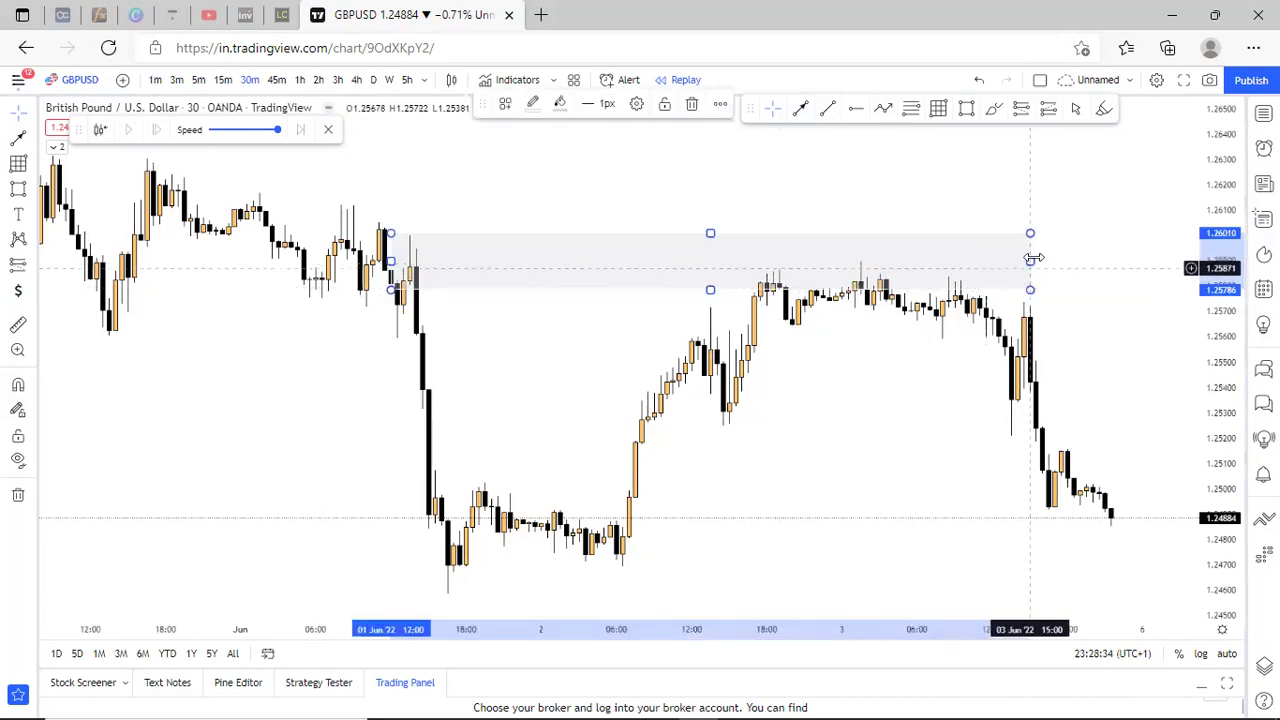
key("ctrl+z")
Switch the chart to the 15-minute timeframe and raise the supply zone's lower edge to about 1.25805.
left_click(223, 80)
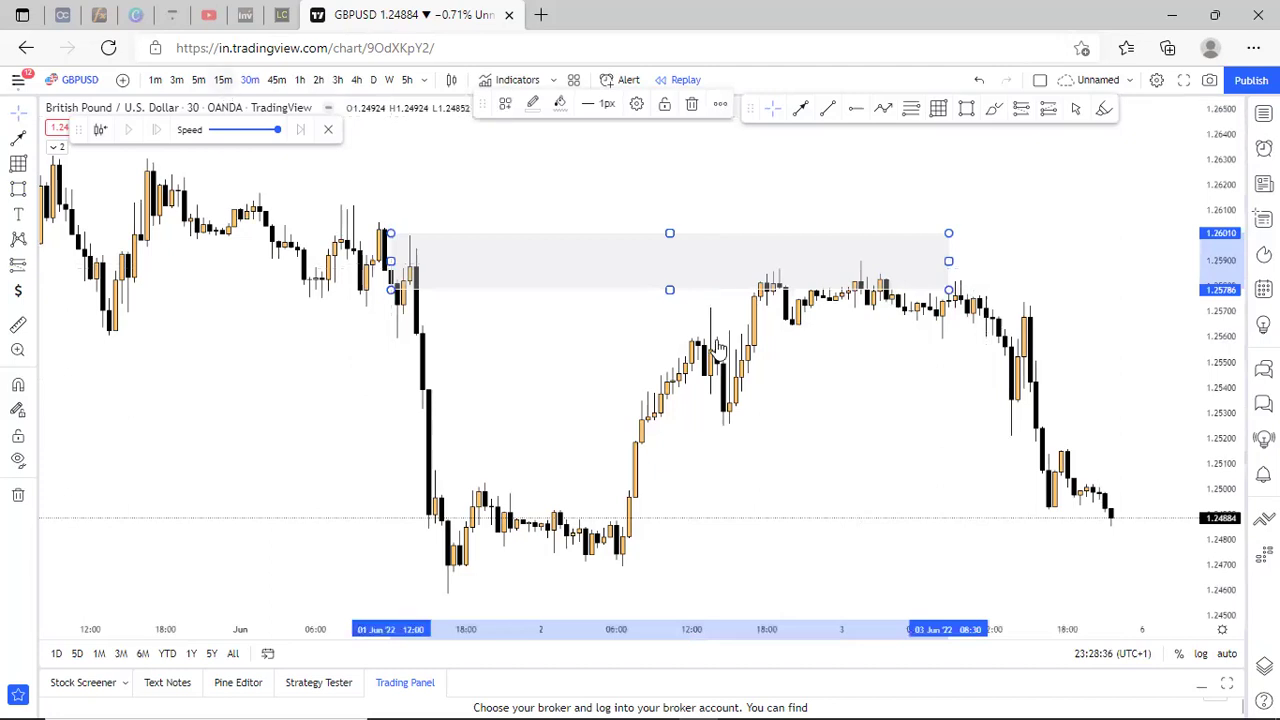
scroll(1160, 449, "down", 1)
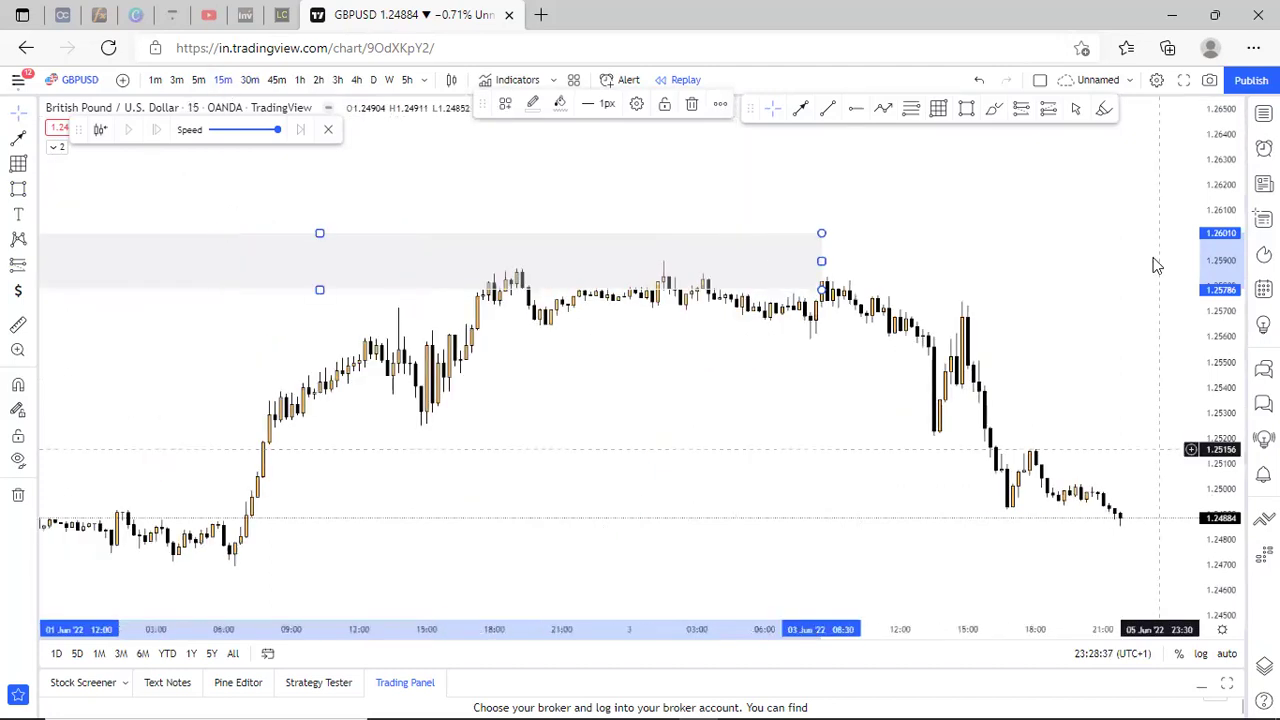
scroll(848, 399, "down", 3)
left_click_drag(850, 388, 885, 514)
scroll(878, 484, "up", 3)
scroll(684, 463, "down", 2)
left_click_drag(684, 463, 414, 320)
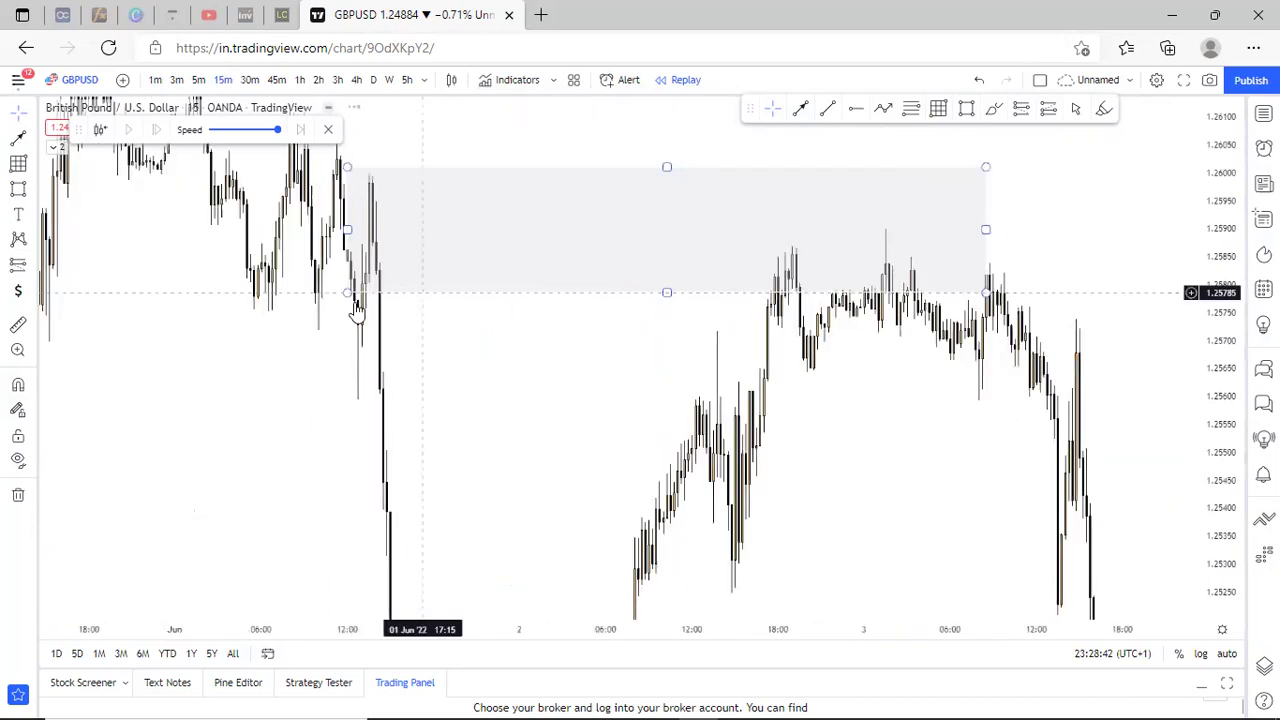
left_click(357, 283)
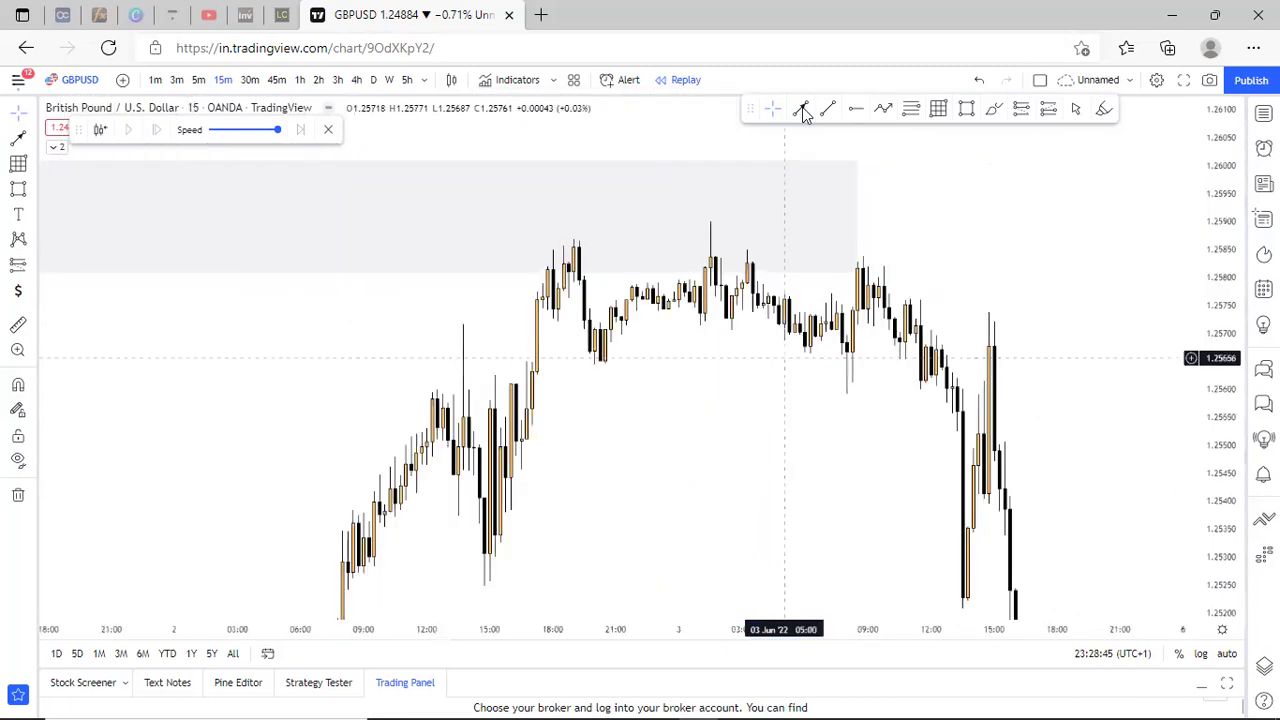
Draw a near-horizontal arrow at about 1.25641 from the 2 June 20:15 low to 3 June 07:30.
left_click(540, 366)
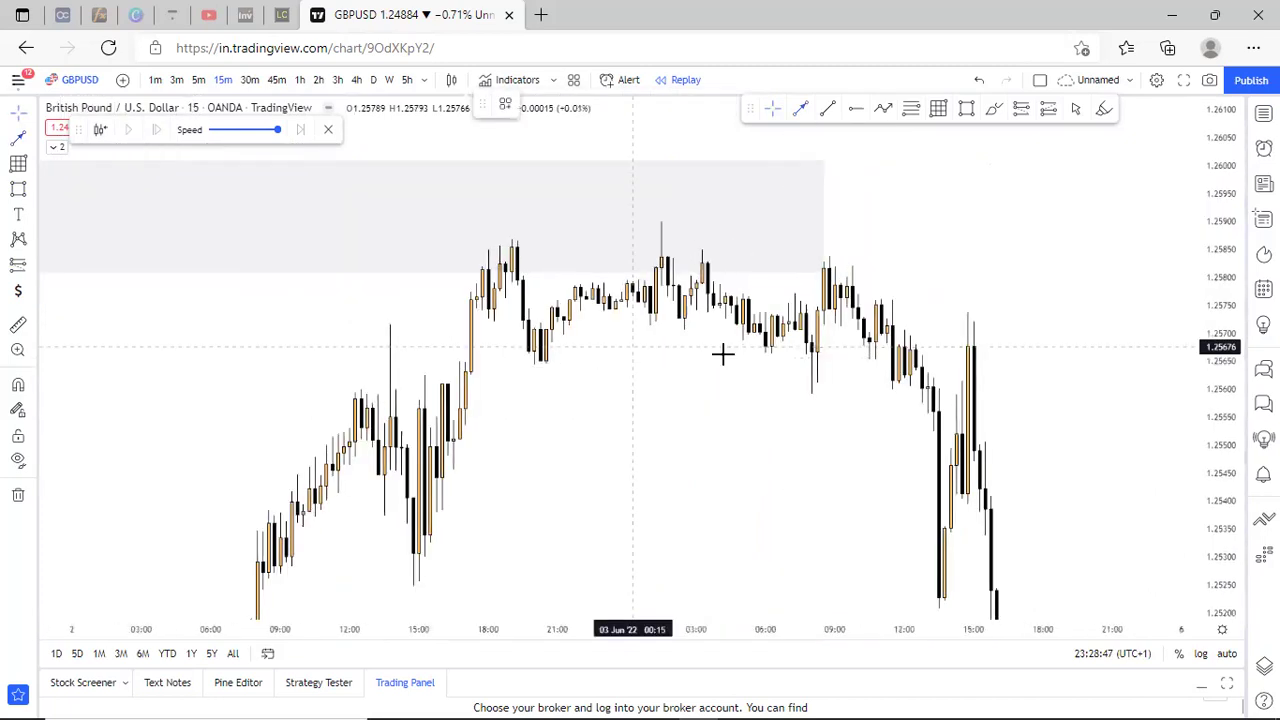
left_click(806, 364)
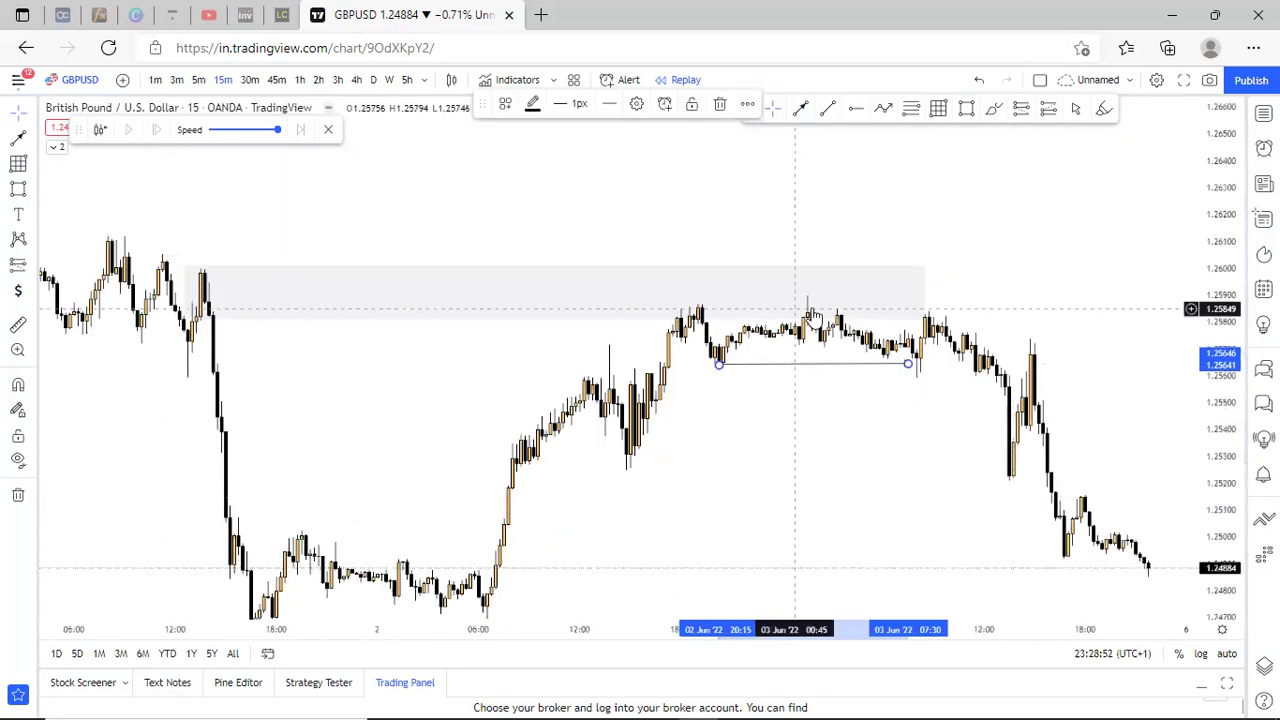
left_click_drag(906, 368, 907, 364)
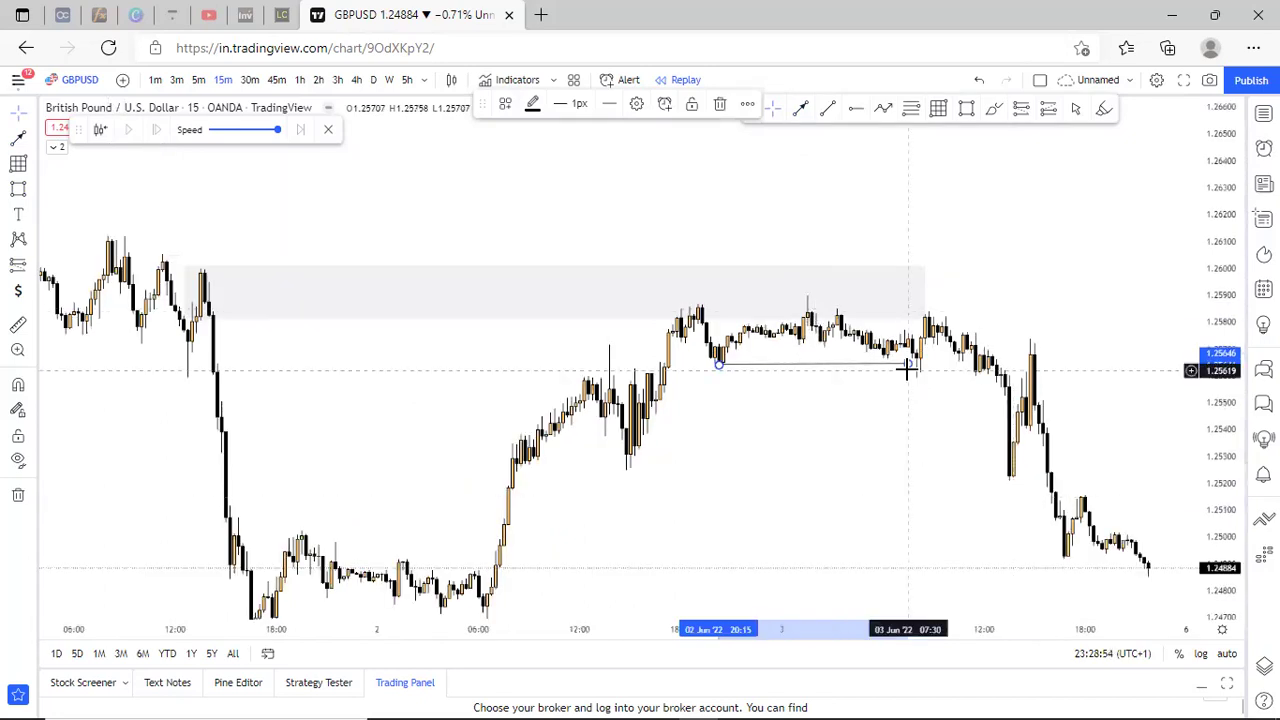
Place a short position at 2 June 17:00 with entry 1.25808 and stop 1.26007, and extend it to about 3 June 18:30.
left_click_drag(1211, 395, 1210, 345)
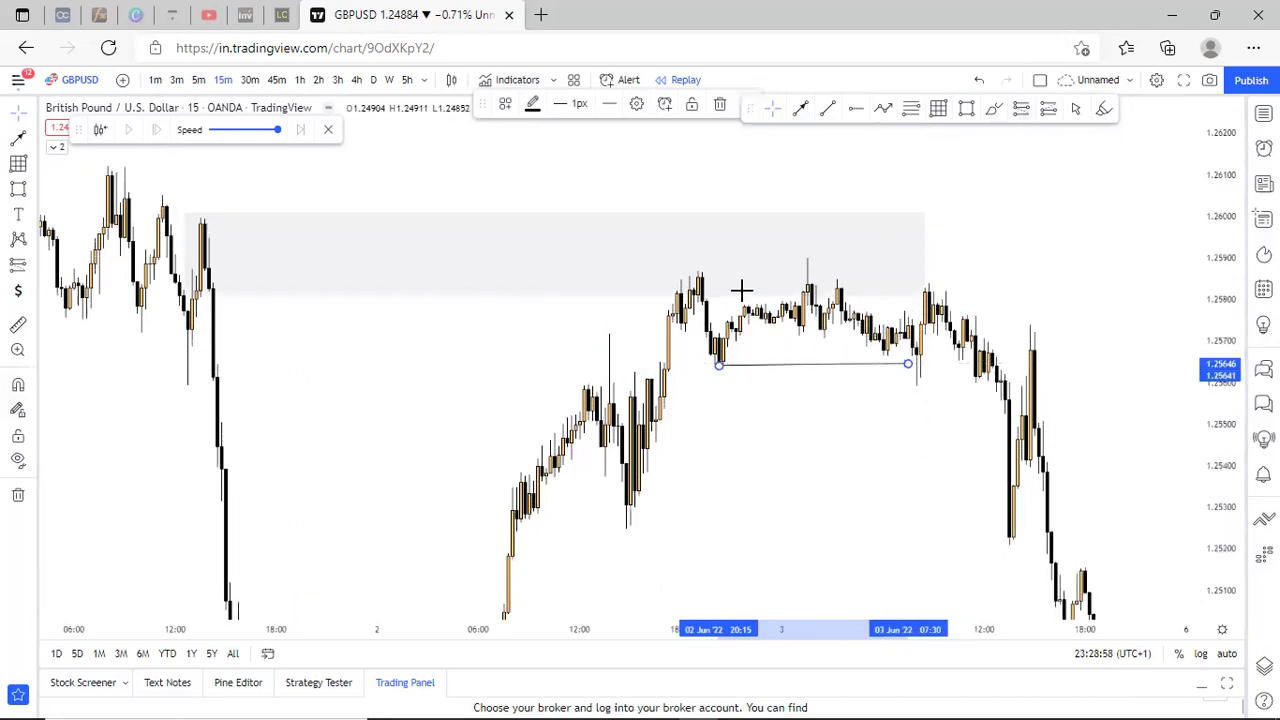
left_click(664, 296)
left_click_drag(664, 169, 664, 213)
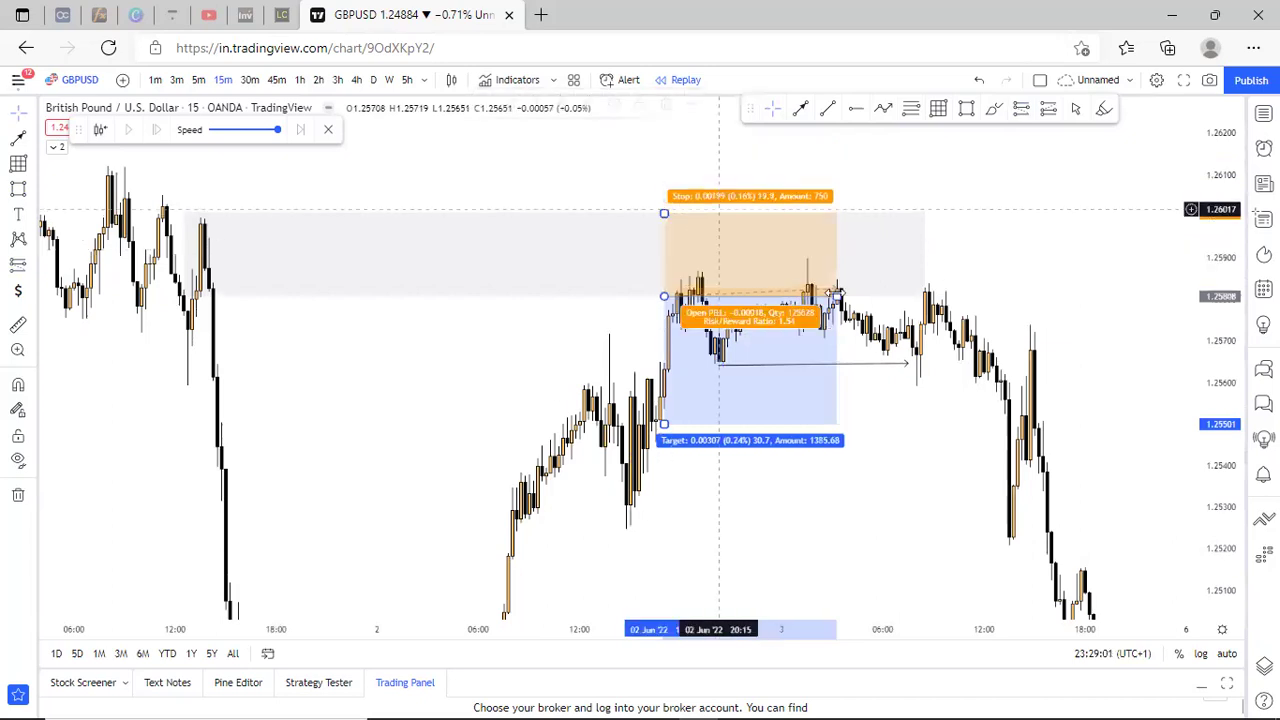
left_click_drag(1056, 296, 1093, 296)
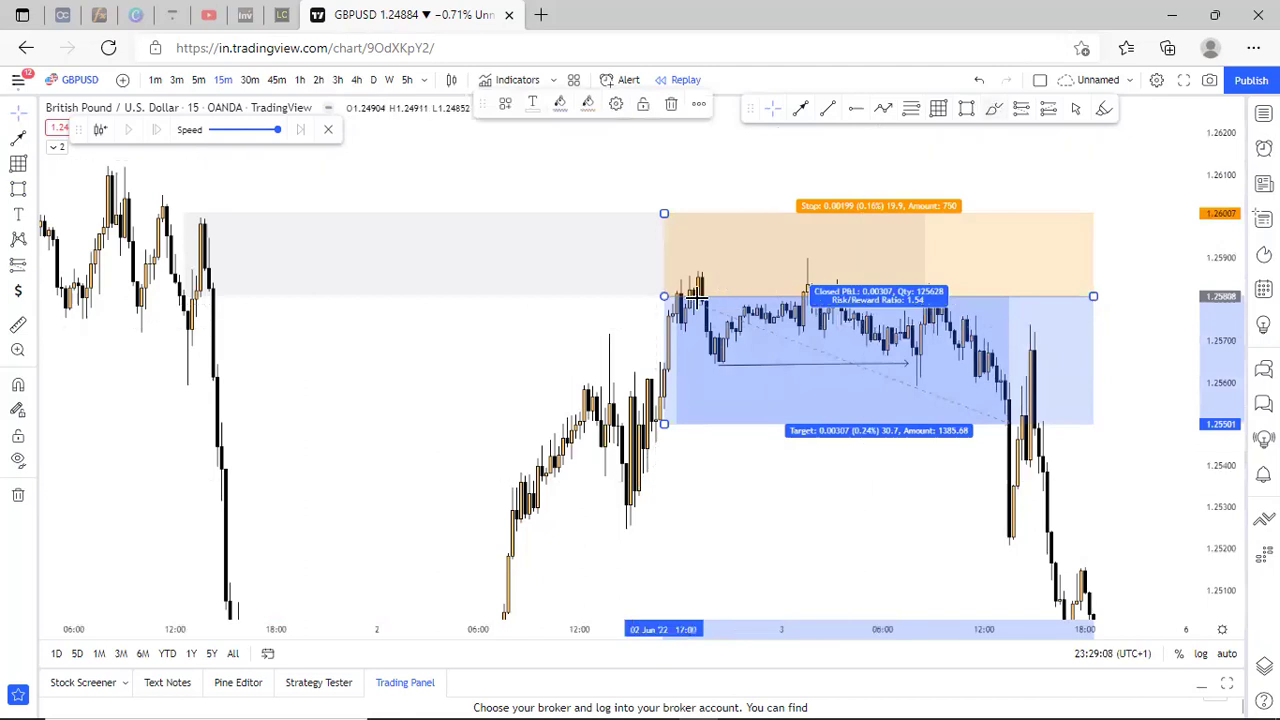
Sketch a brush loop inside the supply zone and a steep rising stroke through it, and undo both.
left_click(584, 273)
left_click_drag(588, 244, 528, 250)
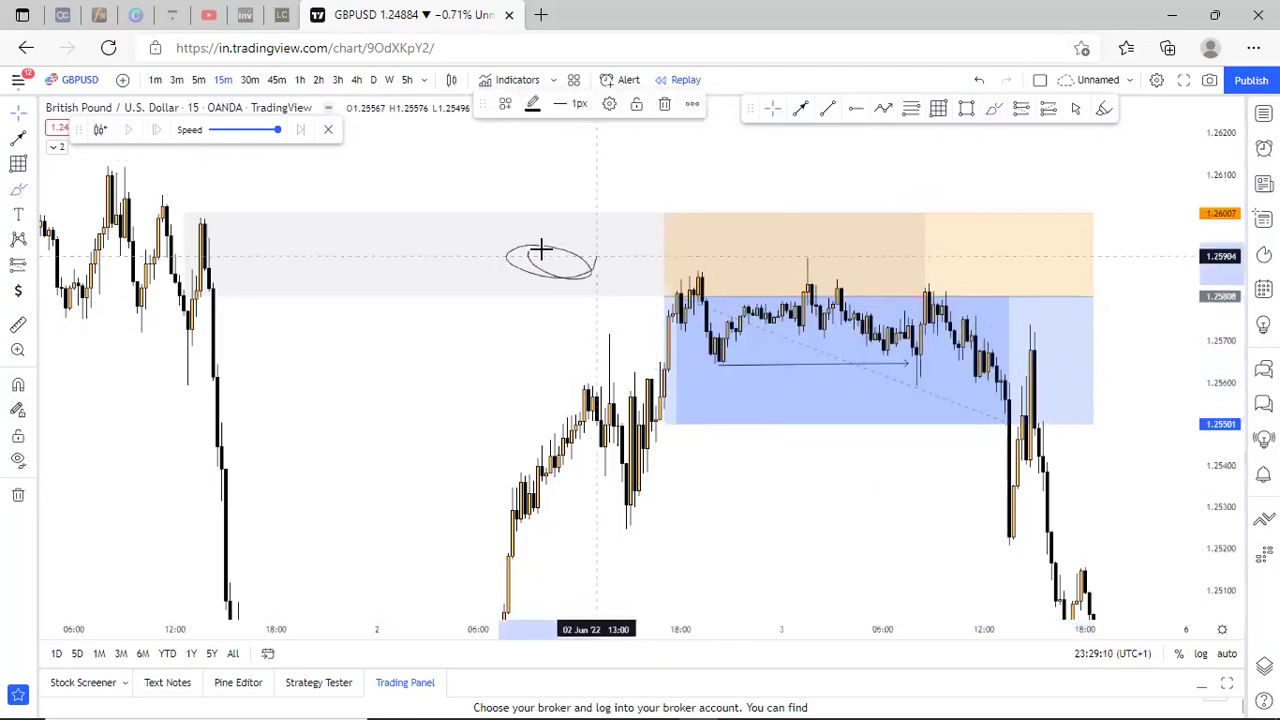
left_click_drag(639, 413, 713, 124)
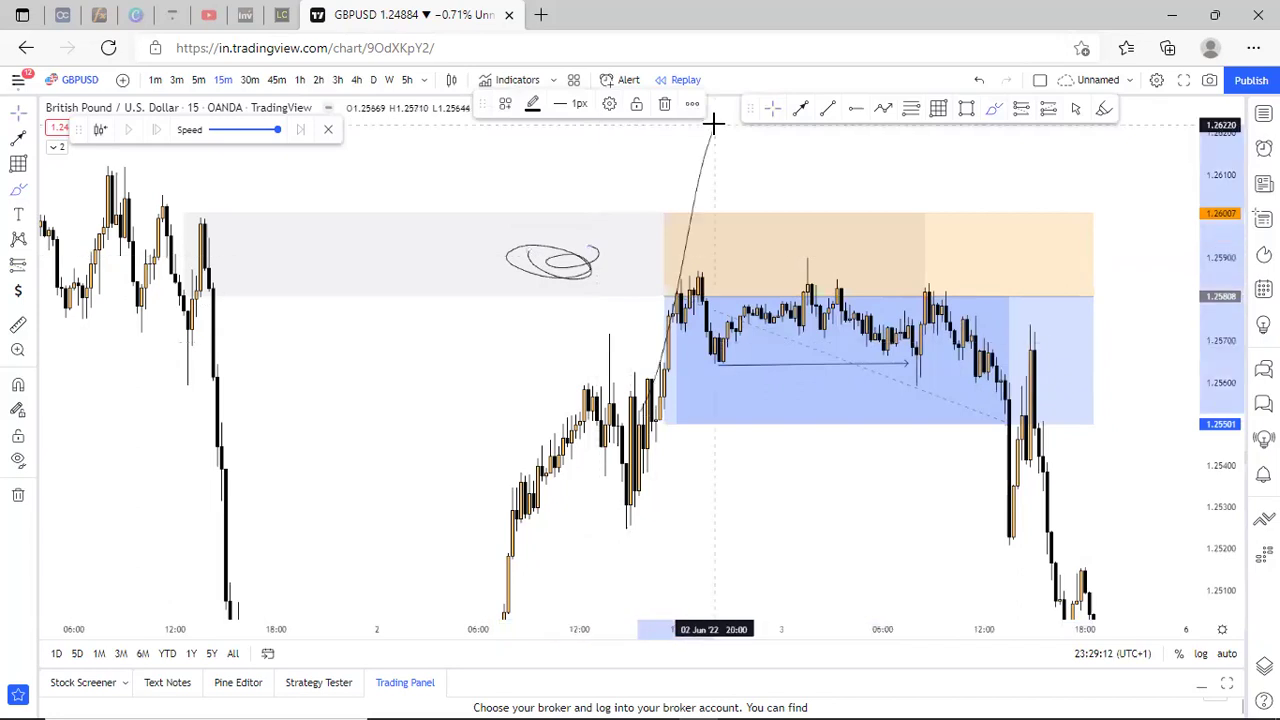
left_click(980, 80)
left_click(980, 80)
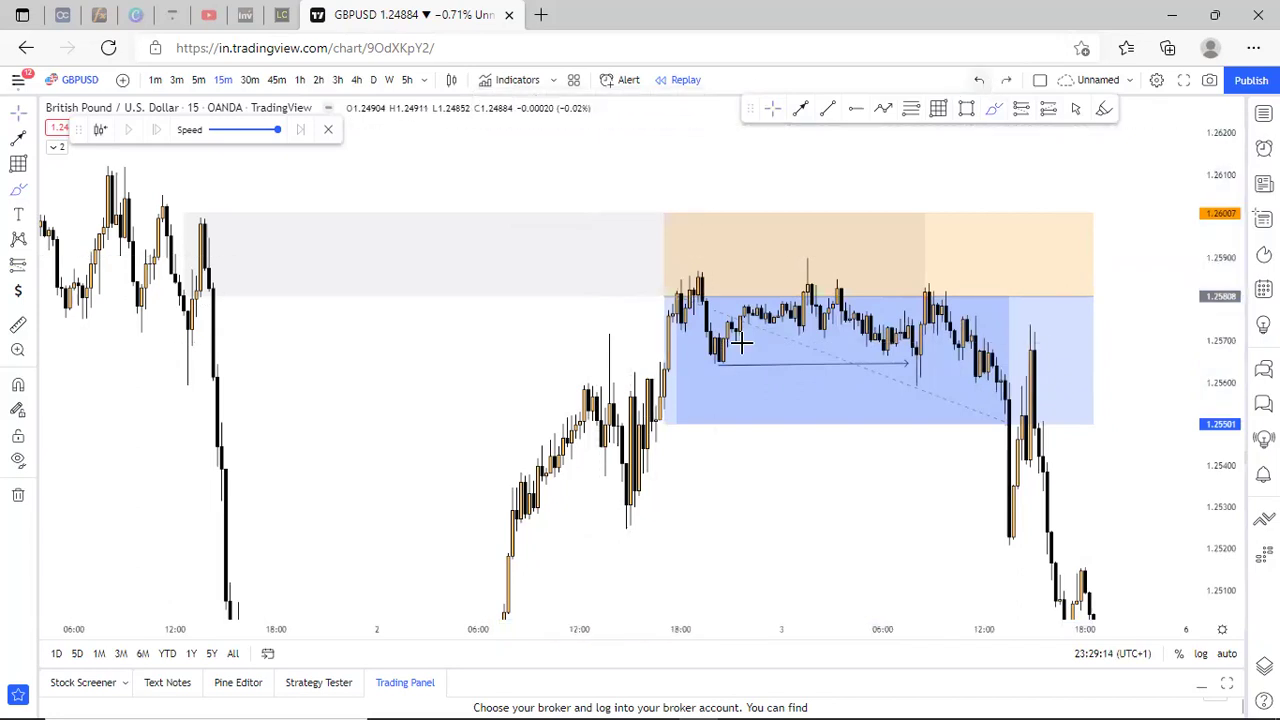
Circle the 2 June 20:15 low with the brush, sketch the falling leg from the 3 June high, and undo the falling-leg sketch.
scroll(988, 403, "down", 1)
scroll(1215, 341, "down", 1)
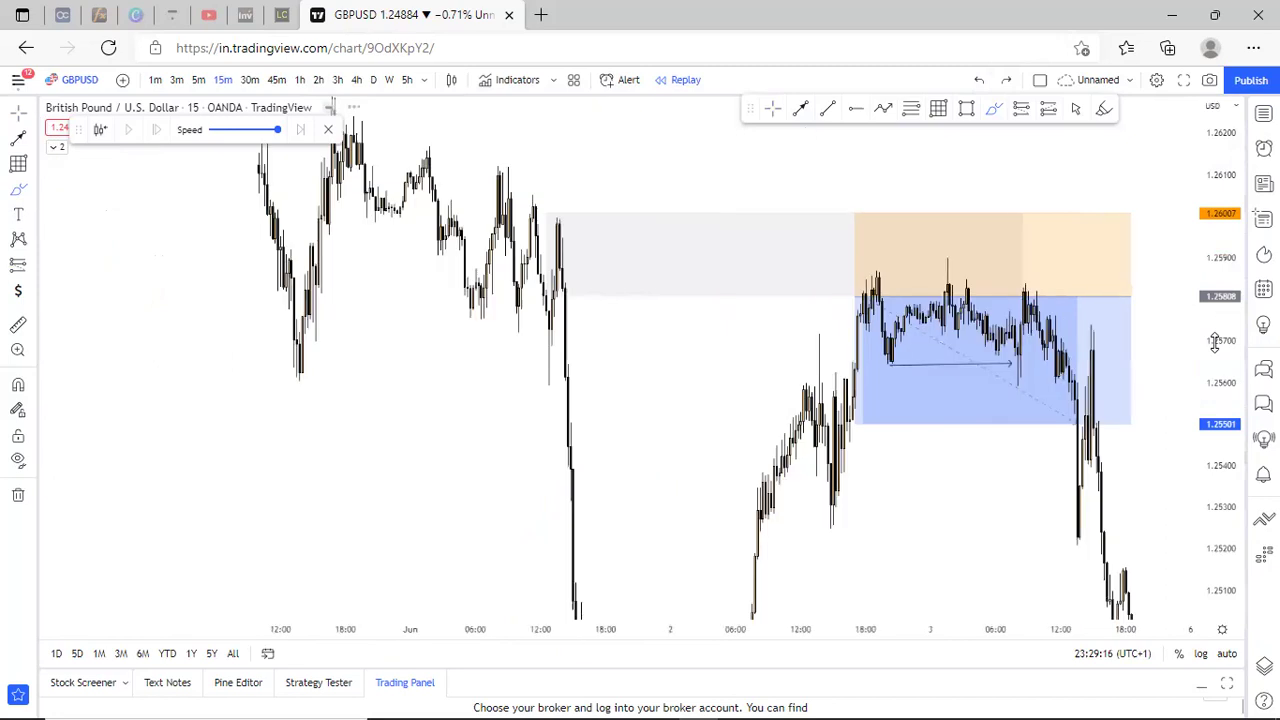
left_click(770, 112)
scroll(812, 350, "up", 2)
left_click(812, 347)
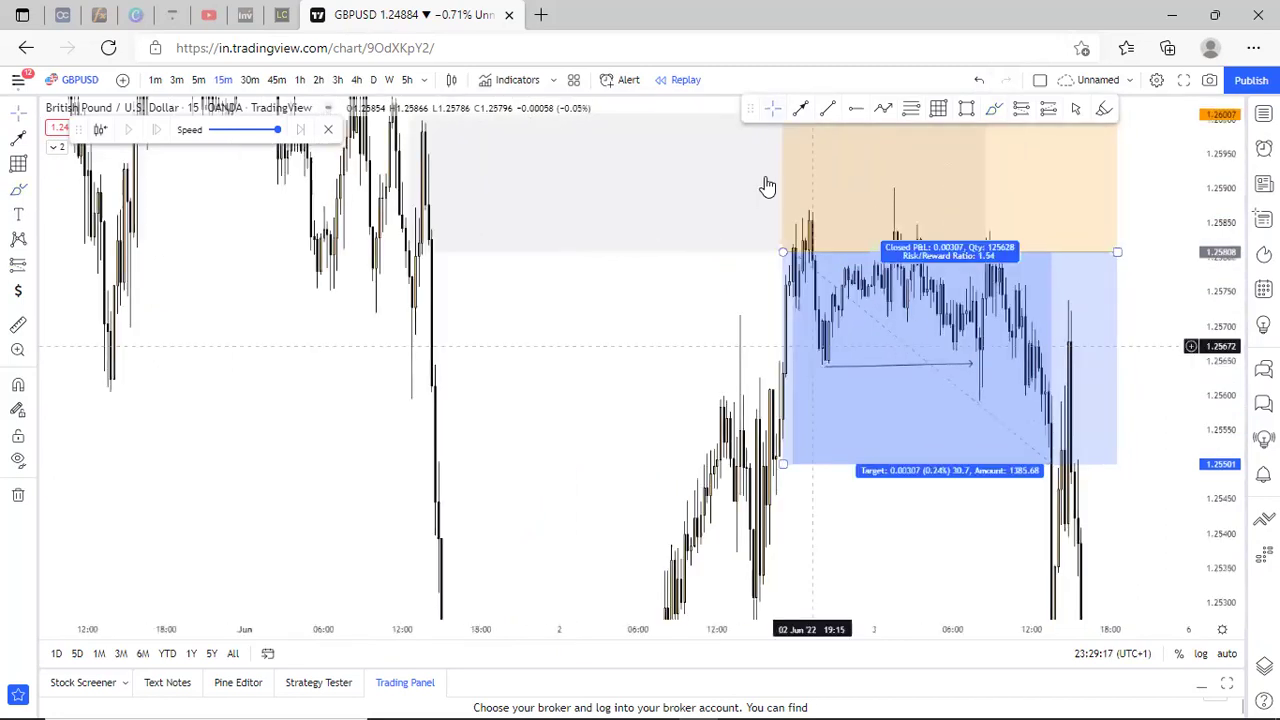
scroll(760, 365, "up", 1)
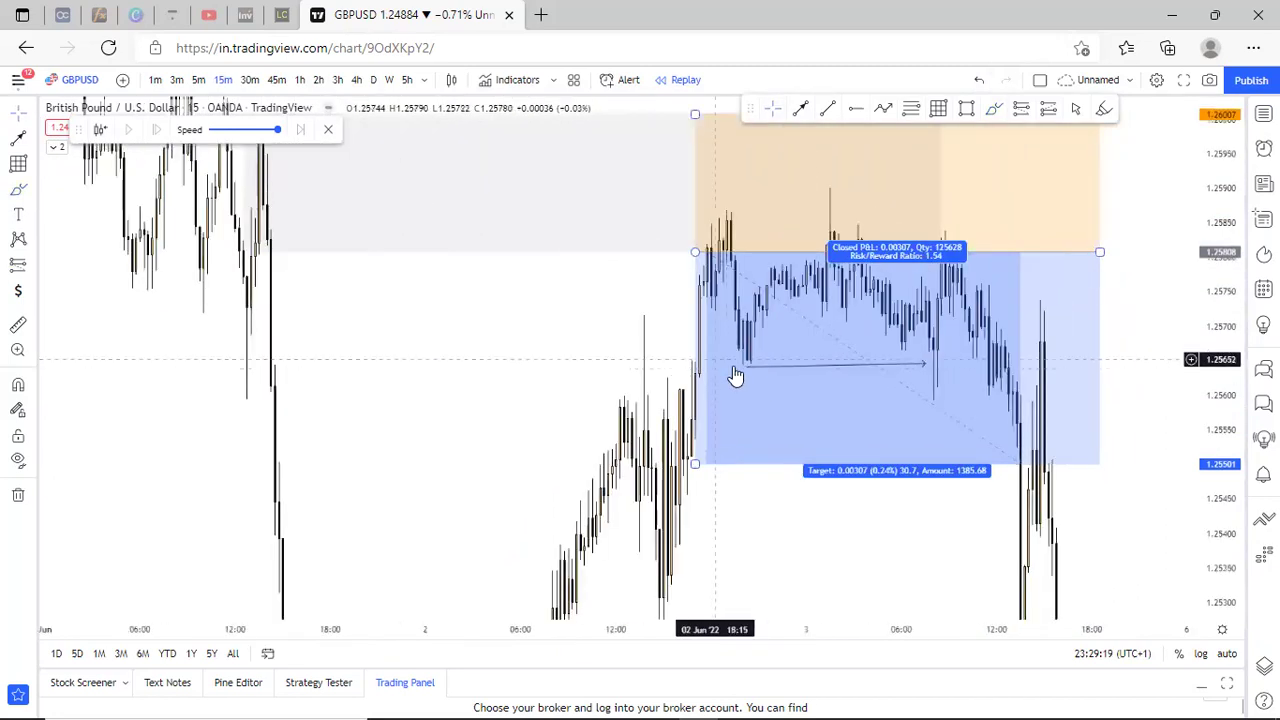
scroll(655, 352, "up", 1)
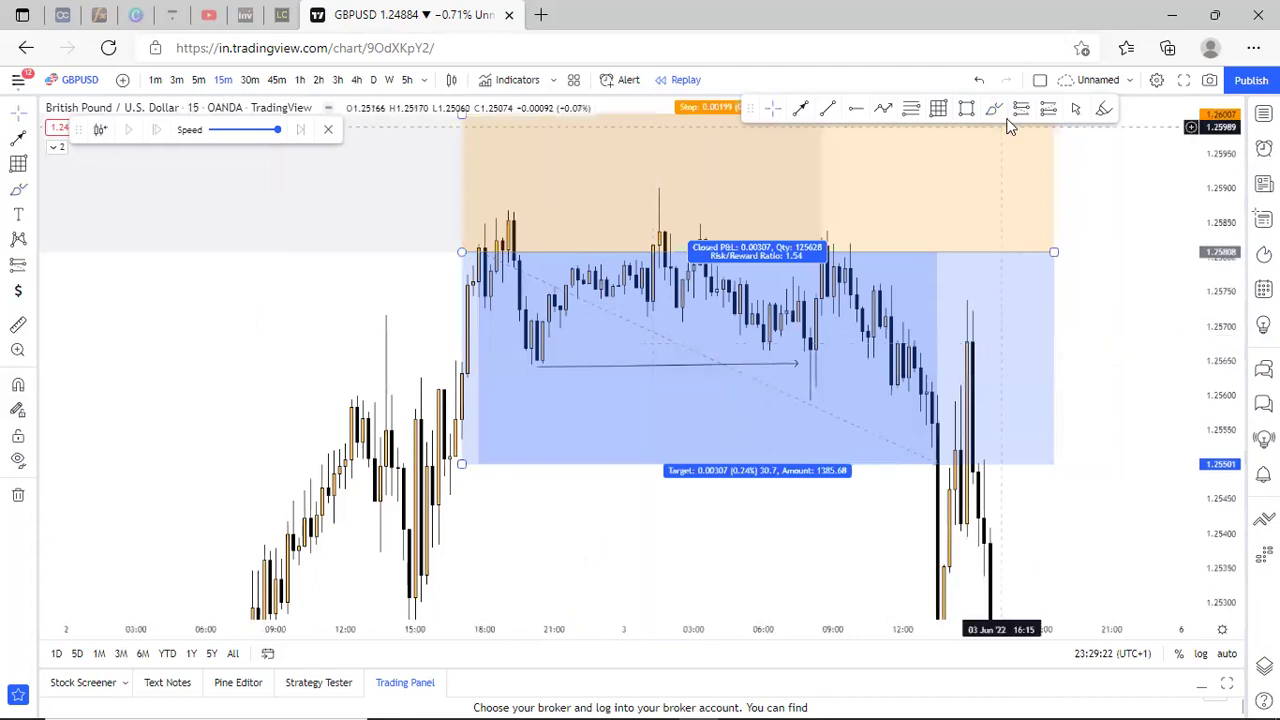
mouse_move(556, 350)
left_mouse_down()
mouse_move(520, 340)
mouse_move(532, 346)
left_mouse_up()
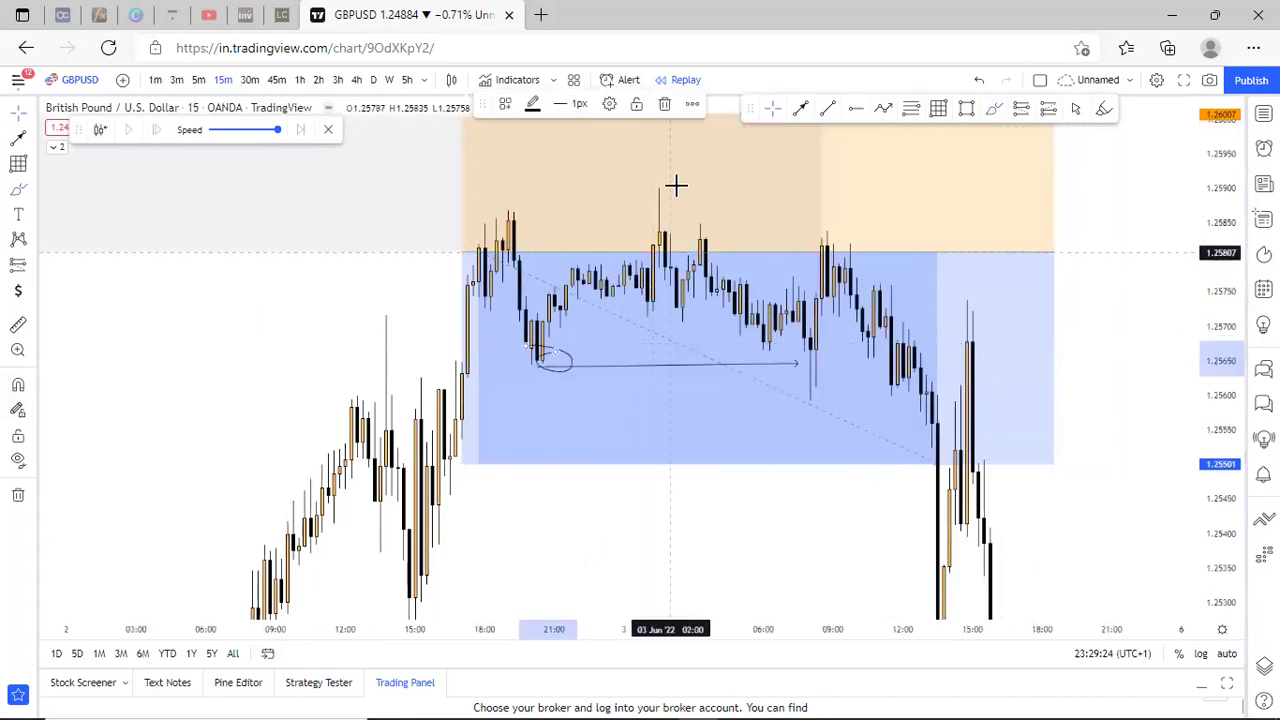
mouse_move(660, 186)
left_mouse_down()
mouse_move(642, 203)
mouse_move(815, 408)
mouse_move(803, 312)
mouse_move(824, 227)
left_mouse_up()
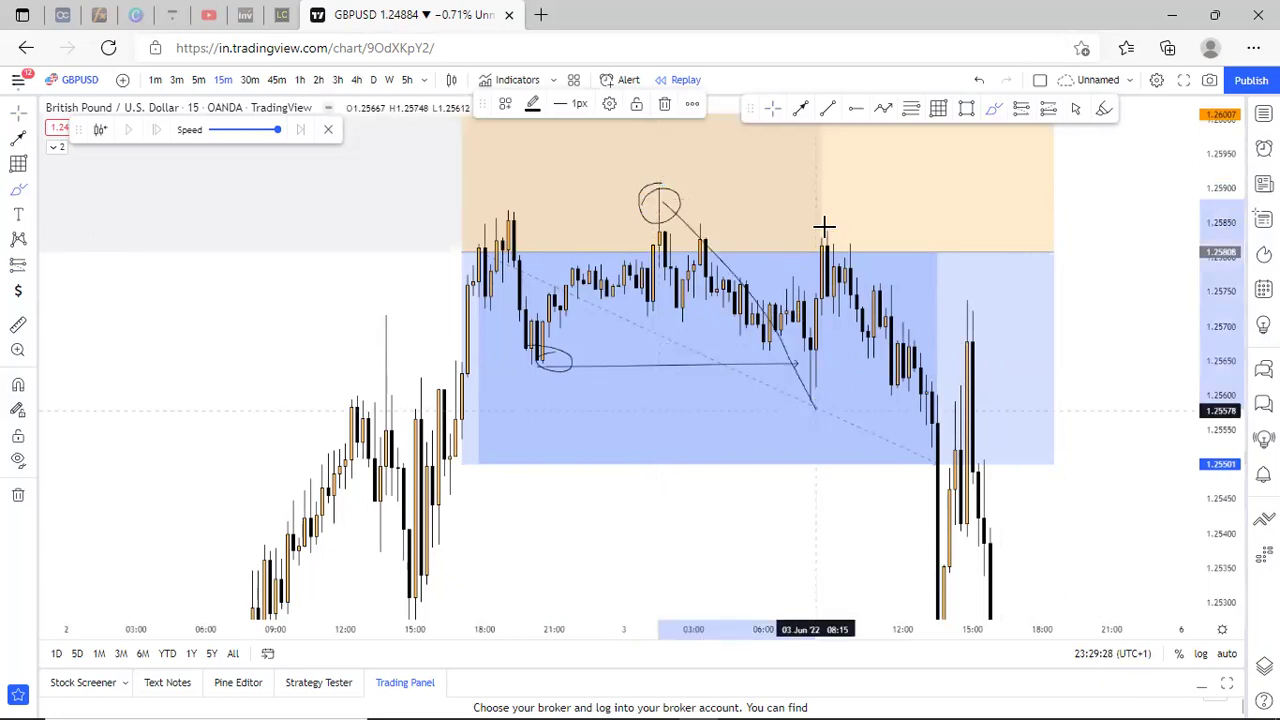
left_click(981, 81)
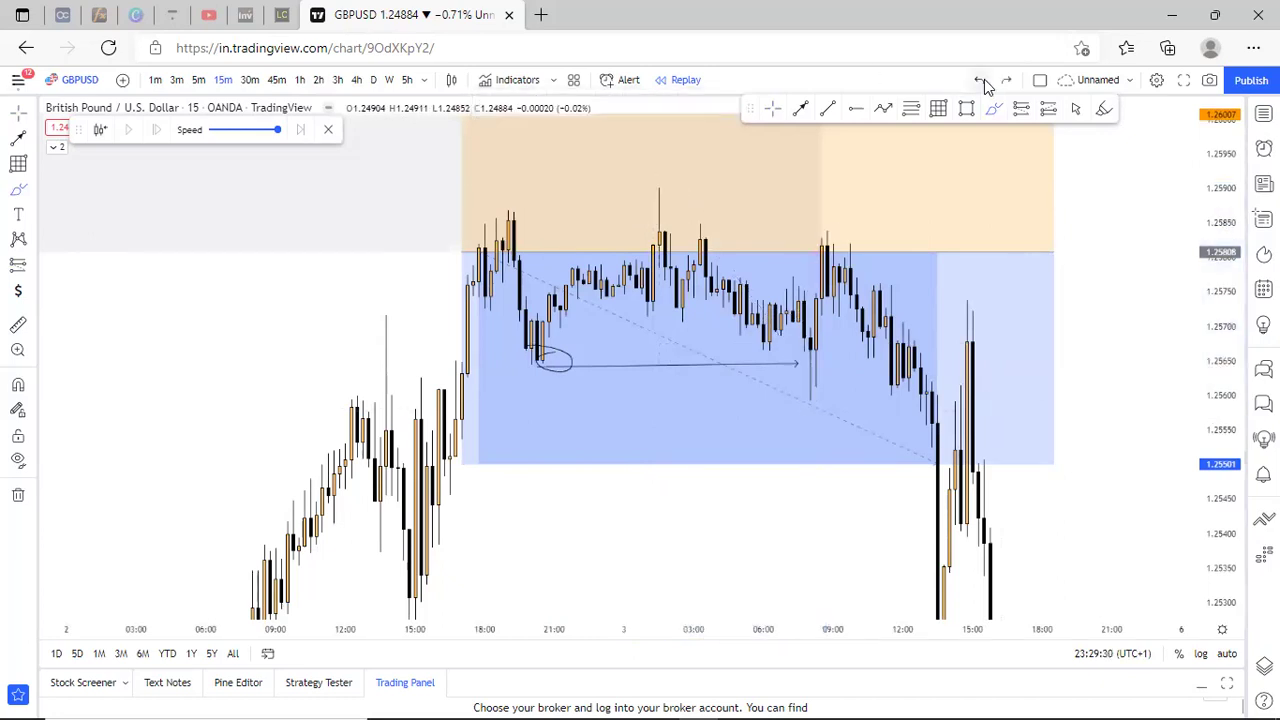
Move the short position's entry to about 1.25789 at 3 June 08:00 and delete the brush circle around the 2 June low.
left_click(774, 110)
left_click_drag(458, 260, 810, 266)
left_click(551, 360)
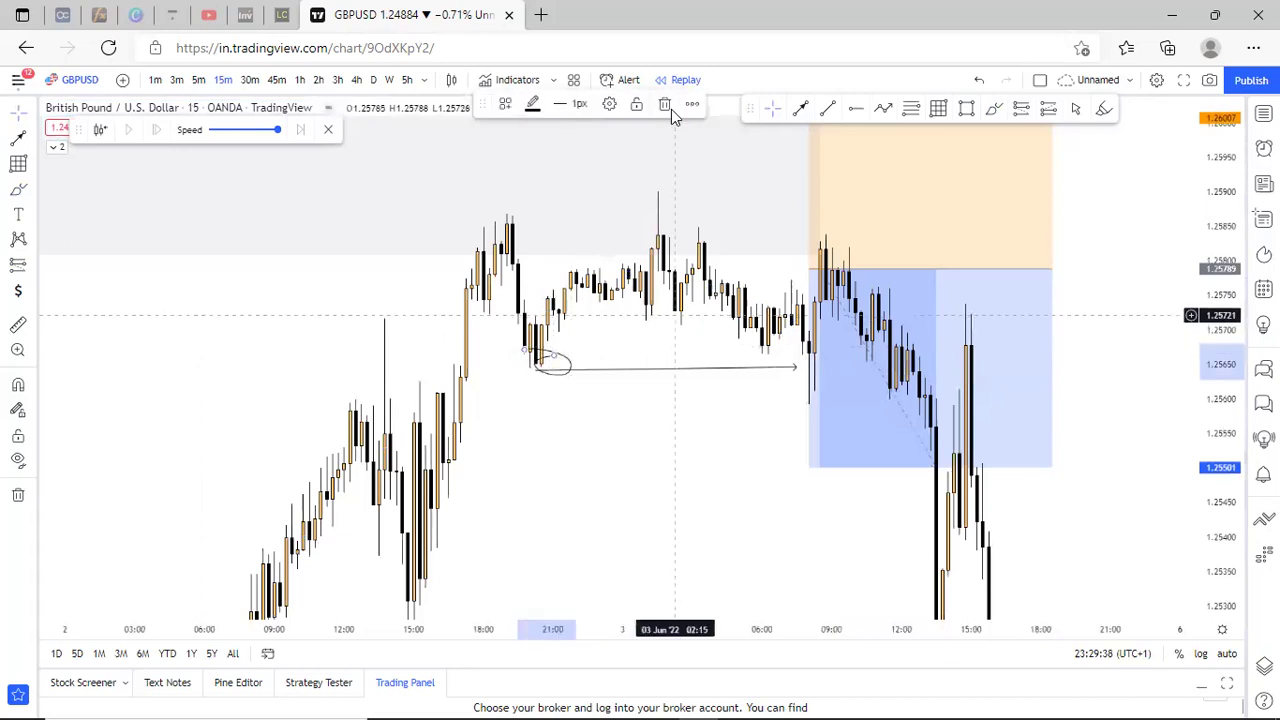
left_click_drag(704, 443, 675, 482)
key("Delete")
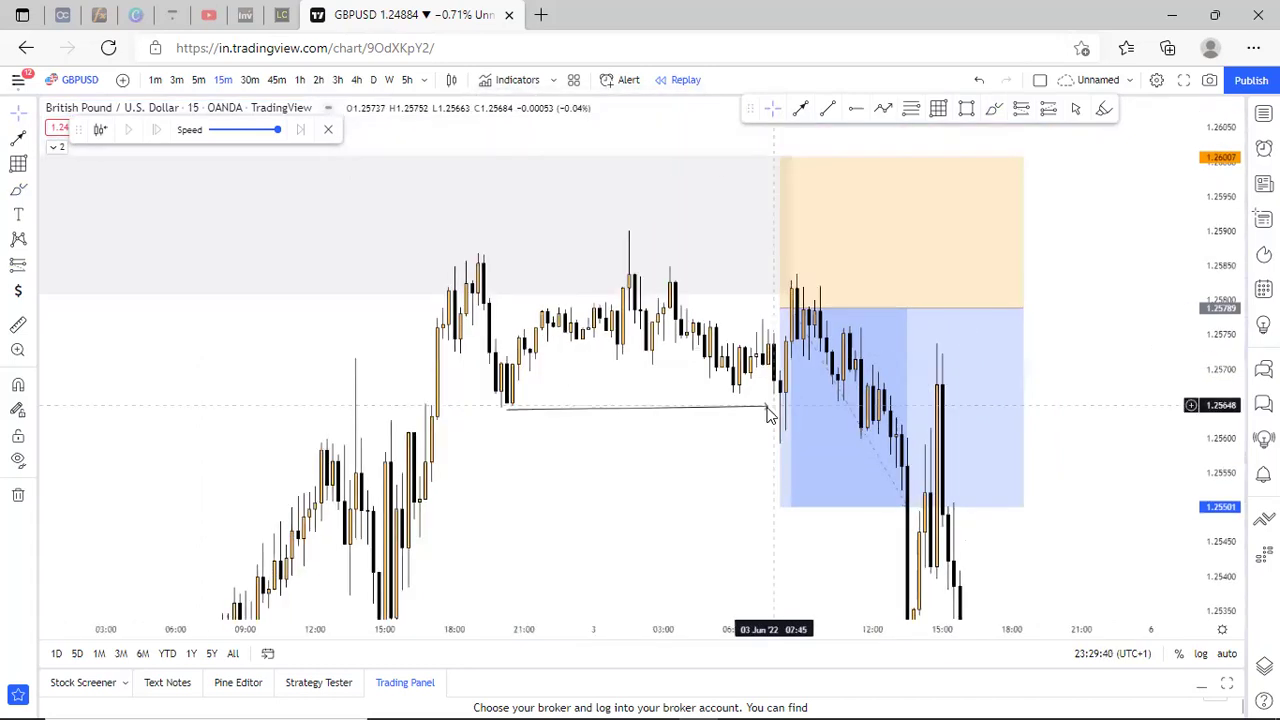
End the large supply zone at 3 June 02:30 and draw a second zone from 1.25853 to 1.25792 between 03:00 and 10:00.
left_click(761, 409)
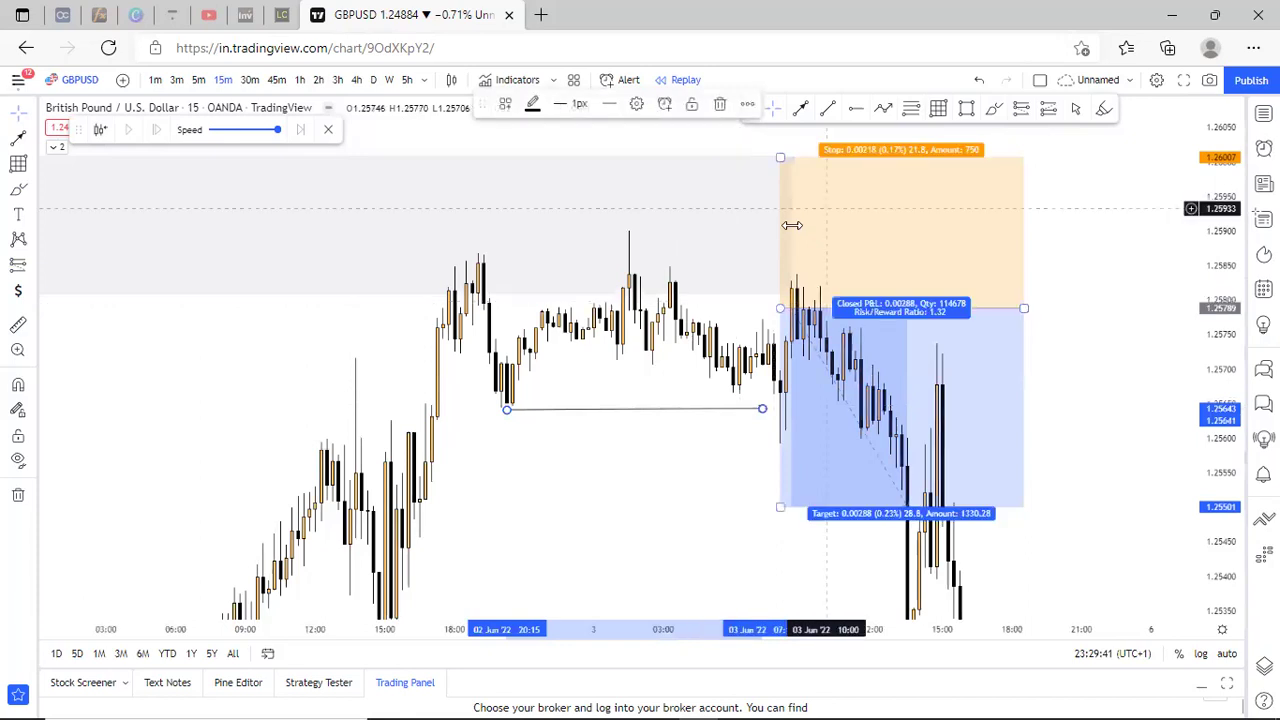
left_click_drag(791, 225, 647, 254)
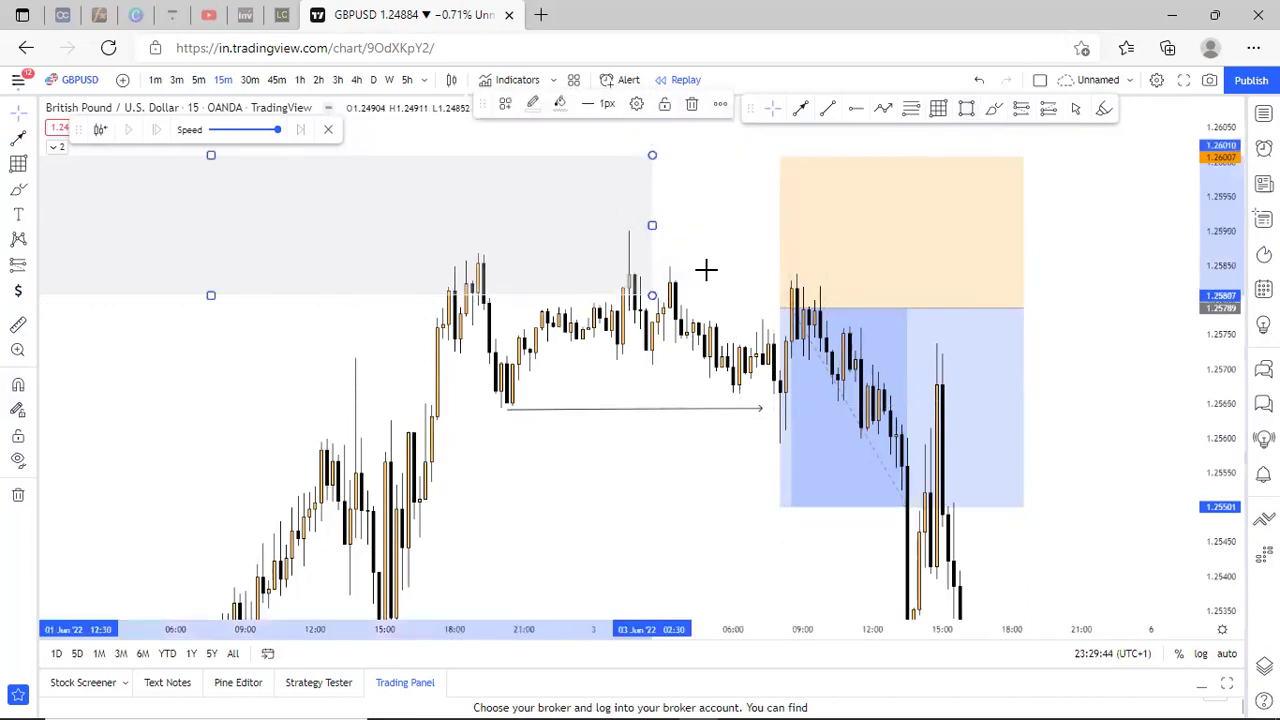
key("alt+shift+r")
left_click(663, 264)
left_click(832, 313)
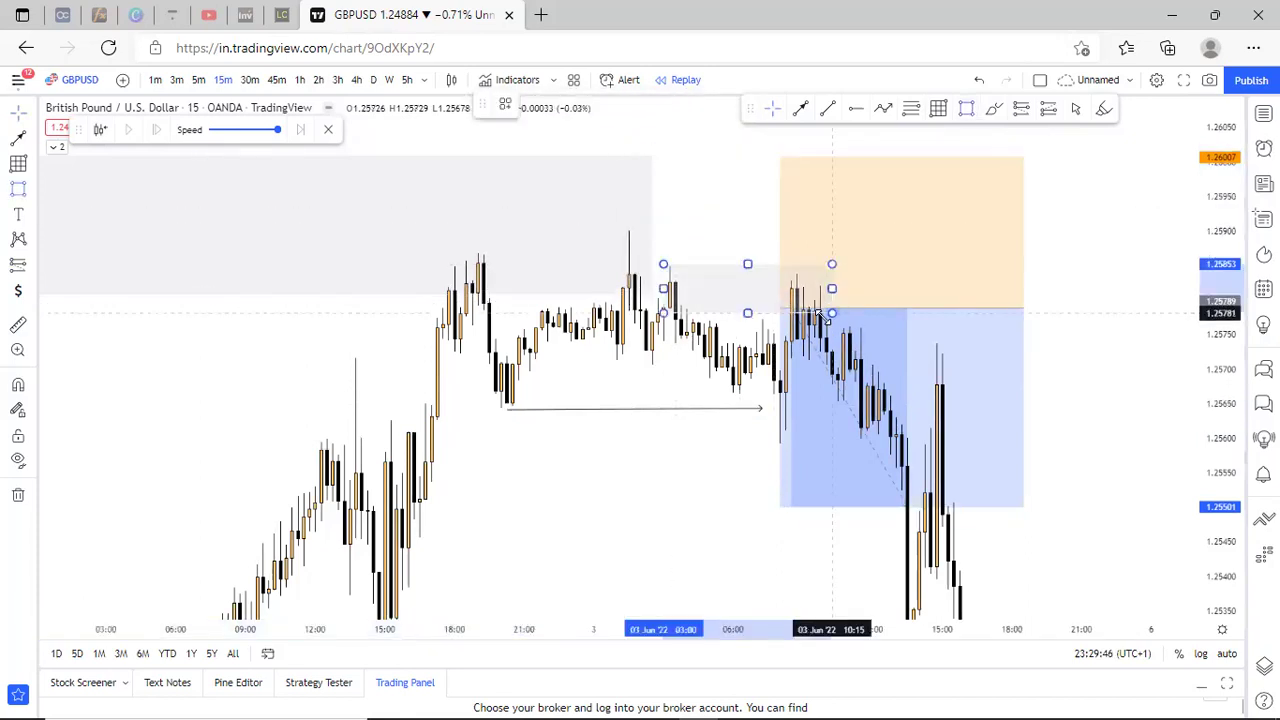
left_click_drag(832, 312, 827, 306)
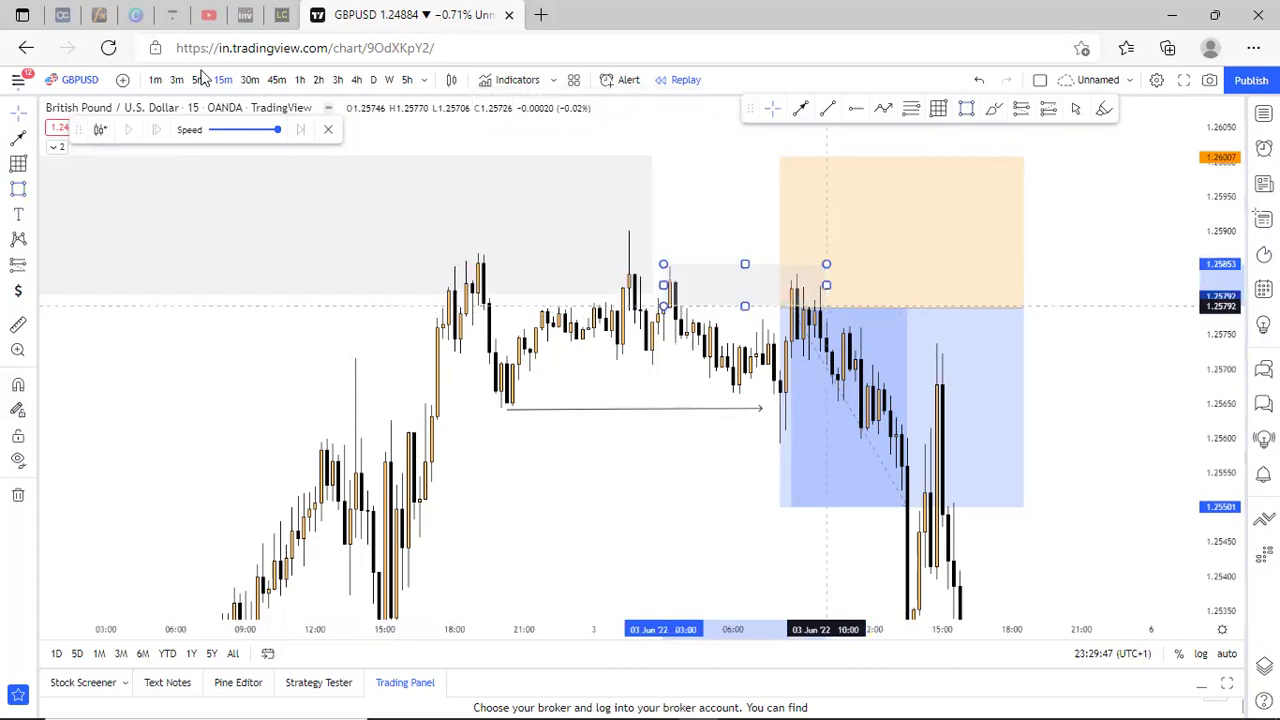
Switch to the 5-minute timeframe and refine the second zone to start at 3 June 03:10 with its lower edge at 1.25810.
key("5")
key("Return")
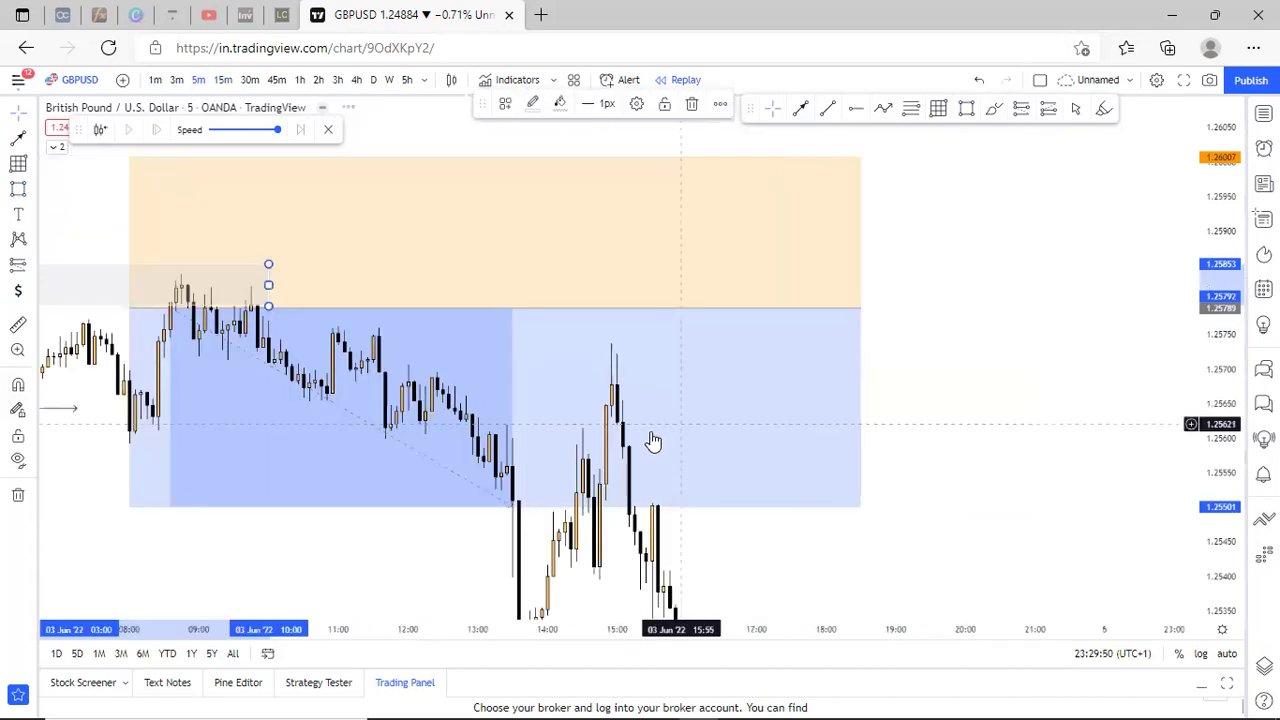
scroll(578, 490, "down", 3)
left_click_drag(578, 490, 878, 498)
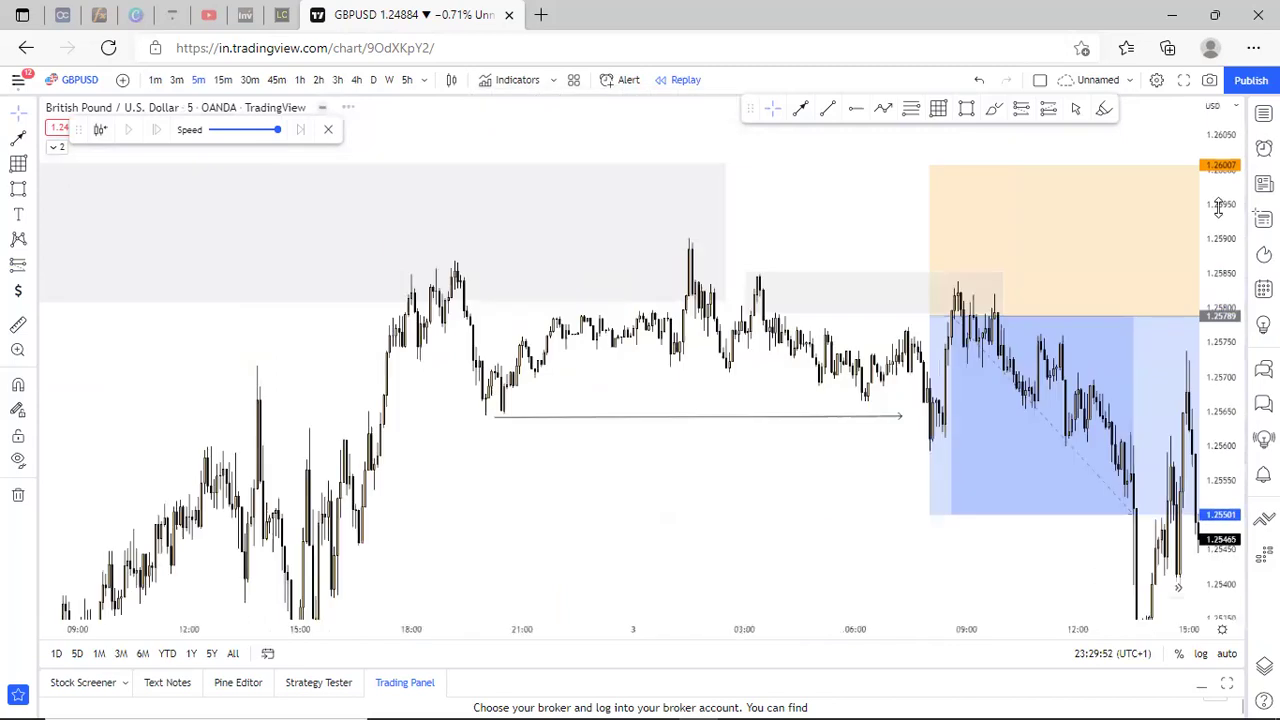
scroll(656, 380, "up", 3)
scroll(350, 233, "up", 5)
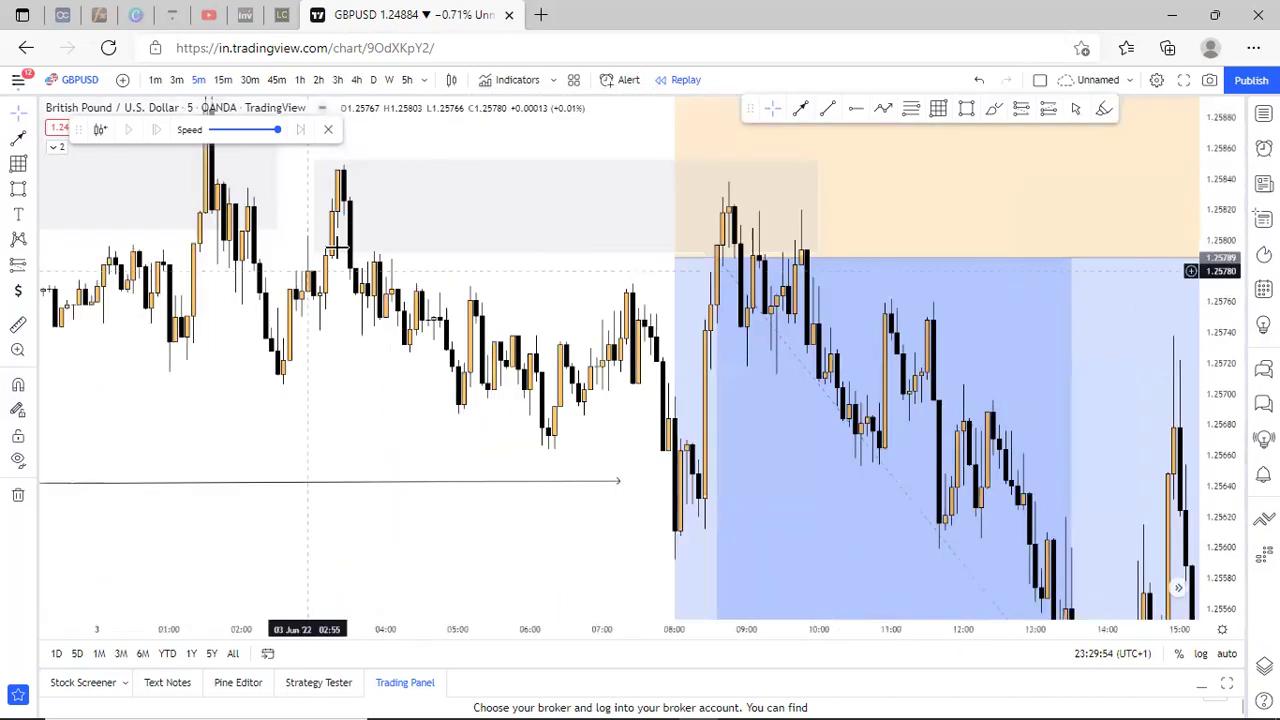
left_click(316, 222)
mouse_move(322, 225)
left_mouse_down()
mouse_move(340, 232)
mouse_move(322, 214)
mouse_move(325, 224)
left_mouse_up()
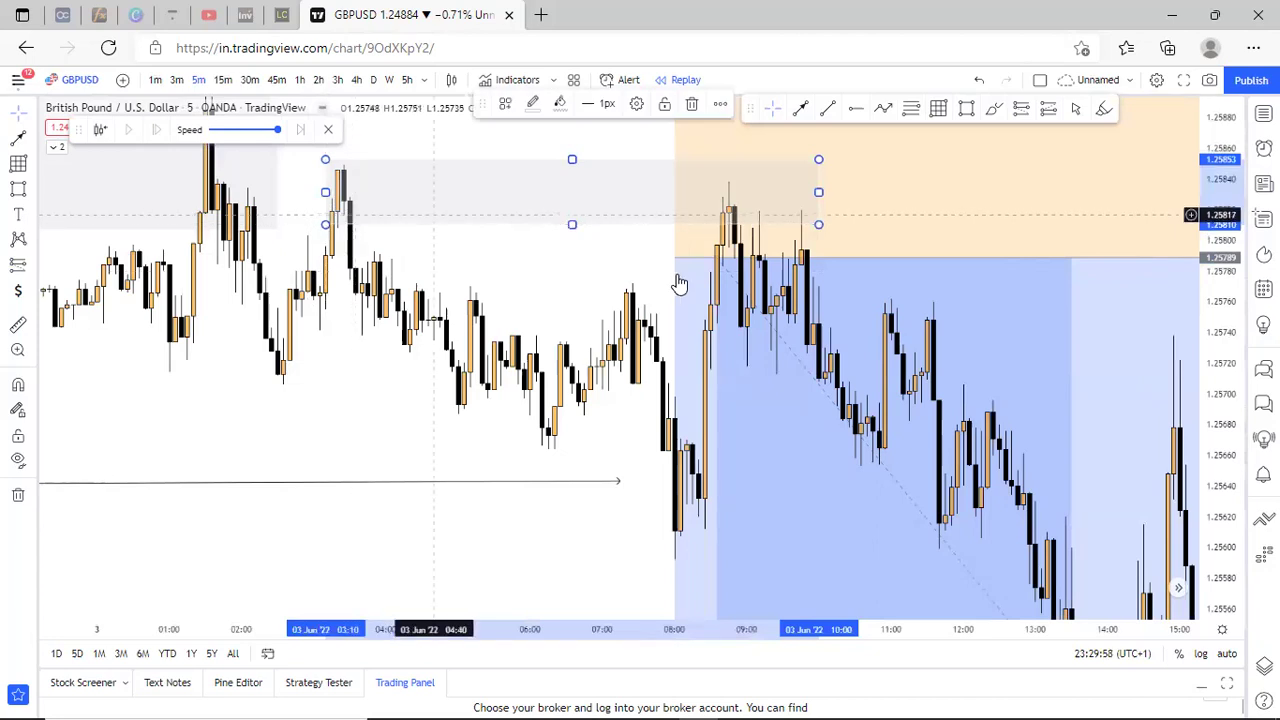
Try the short entry at the second zone's lower edge, and set it to 1.25725 at 3 June 08:20.
left_click_drag(675, 258, 704, 229)
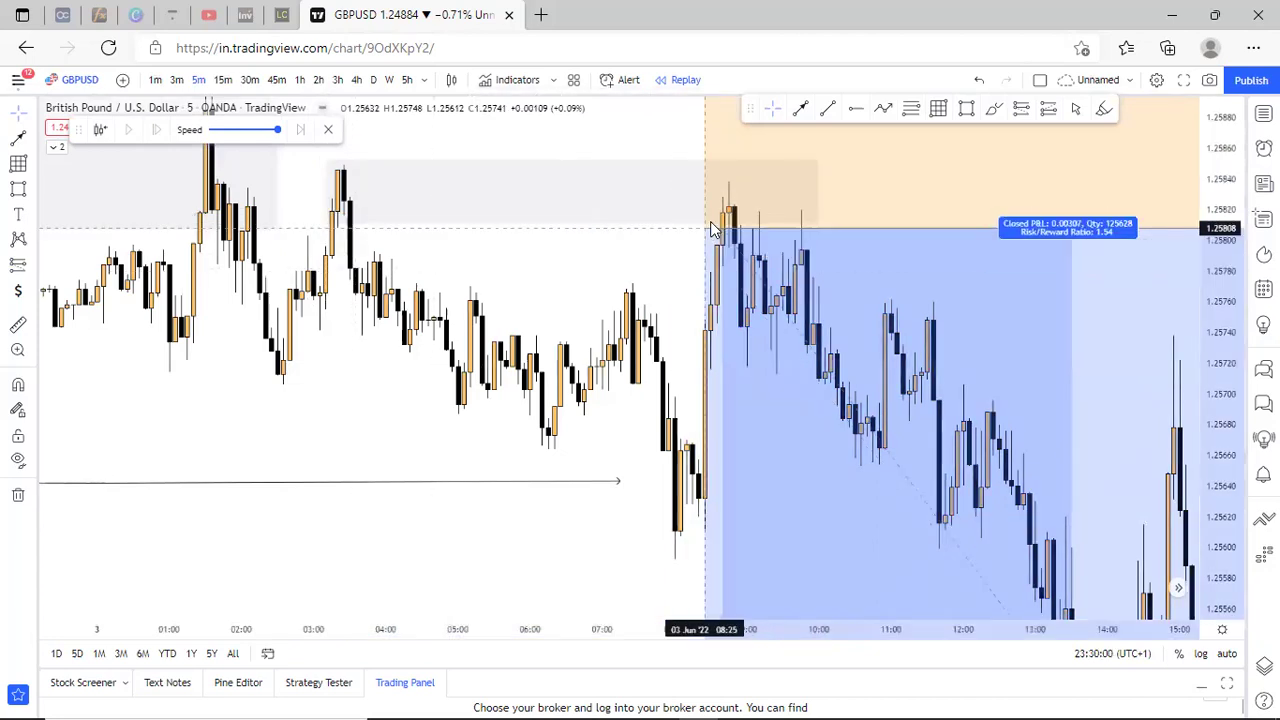
scroll(654, 157, "up", 1)
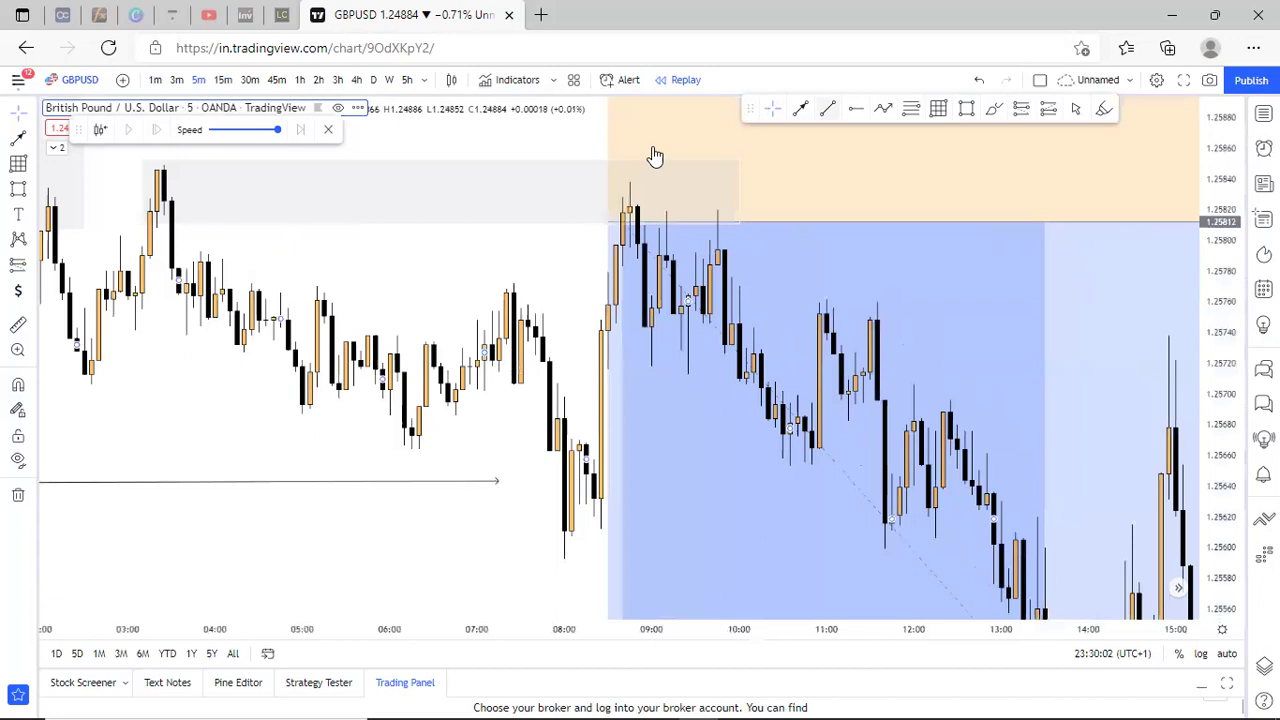
left_click_drag(578, 353, 590, 358)
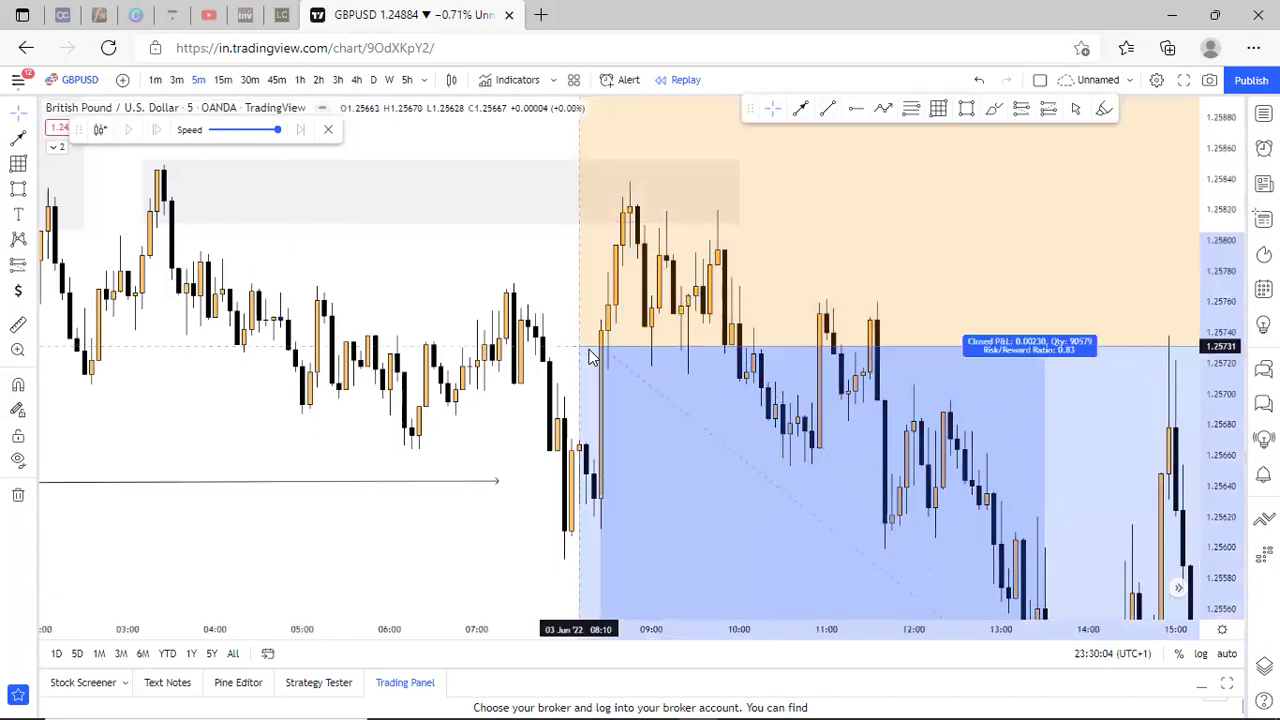
Draw a third supply zone from about 1.25756 to 1.25725, starting at the 3 June 07:30 candle.
left_click(966, 108)
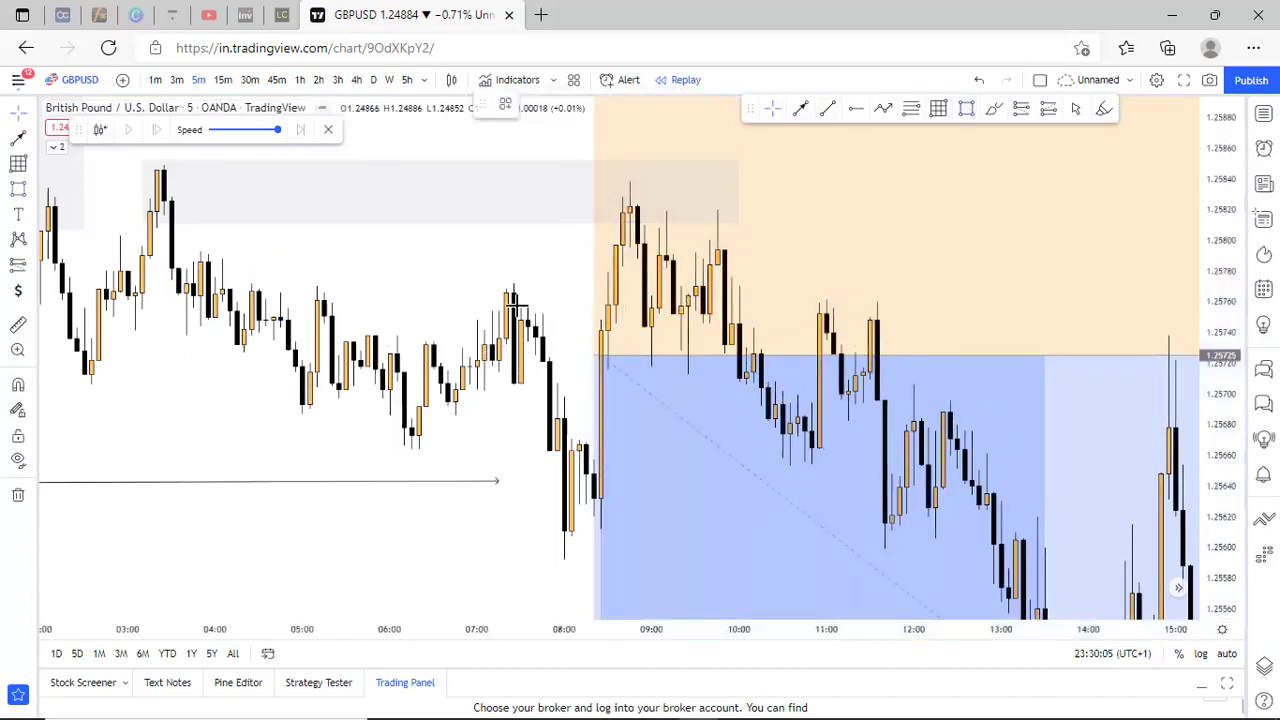
left_click(521, 307)
left_click(669, 356)
Lower the short position's stop level to 1.25886.
left_click_drag(506, 327, 528, 536)
scroll(528, 536, "down", 3)
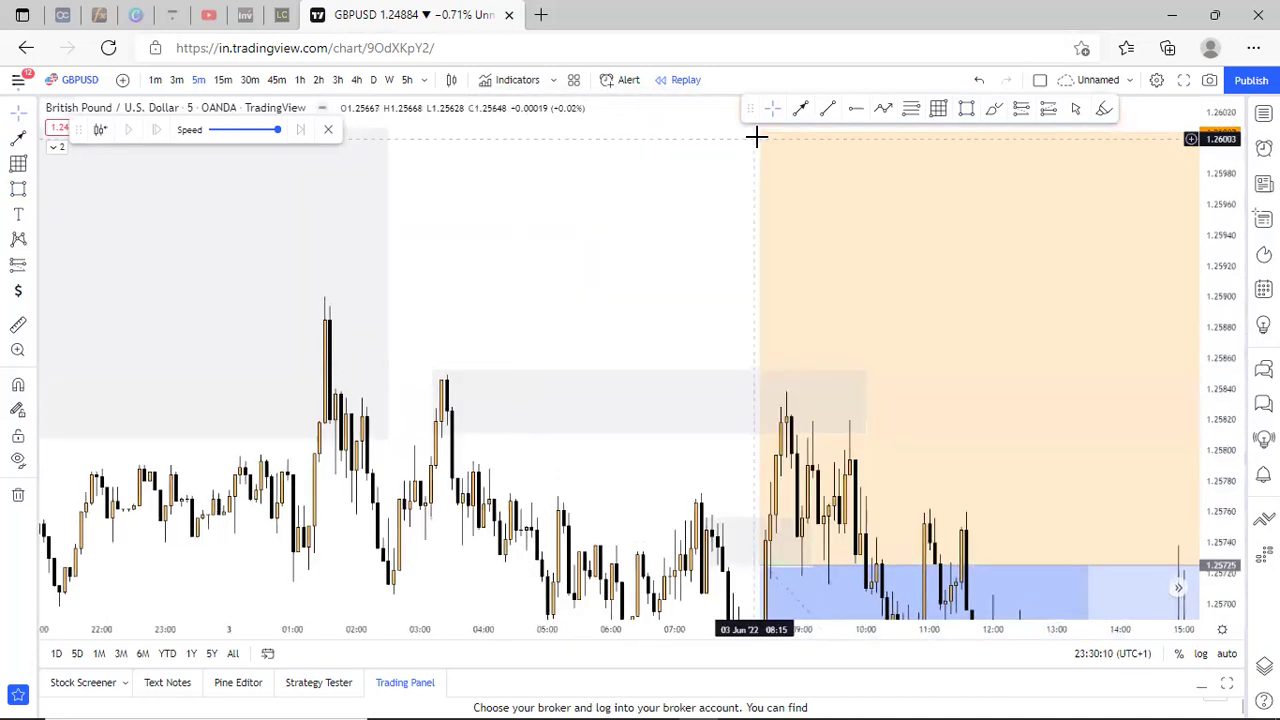
left_click(754, 179)
left_click_drag(727, 319, 727, 318)
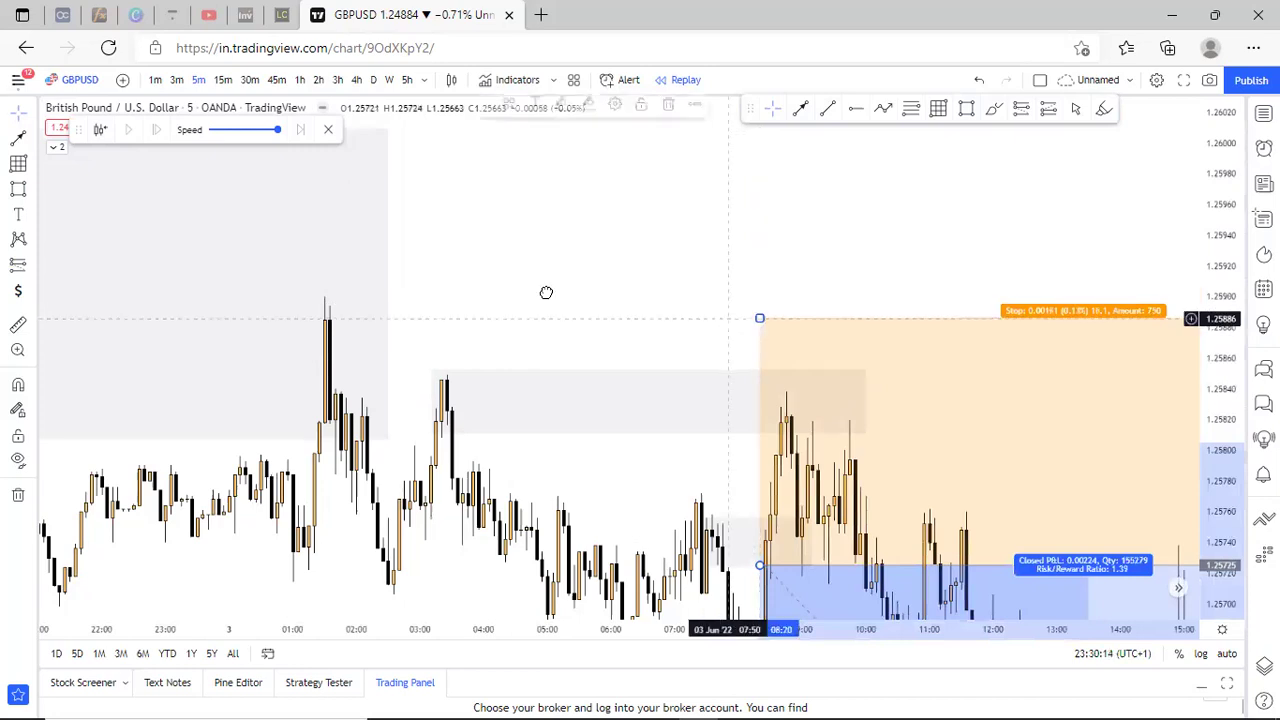
Stretch the second supply zone to start at 3 June 01:20 and span 1.25884 to 1.25811.
left_click_drag(616, 316, 405, 233)
scroll(490, 287, "down", 2)
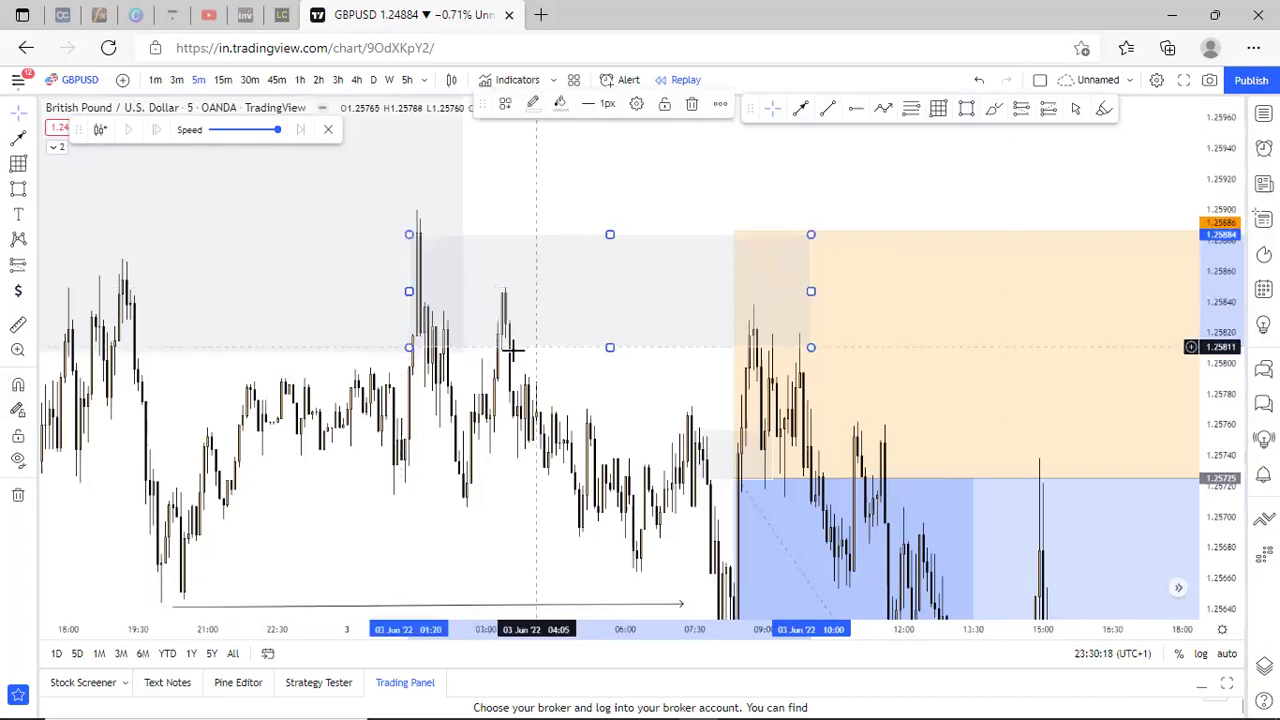
left_click_drag(658, 409, 703, 248)
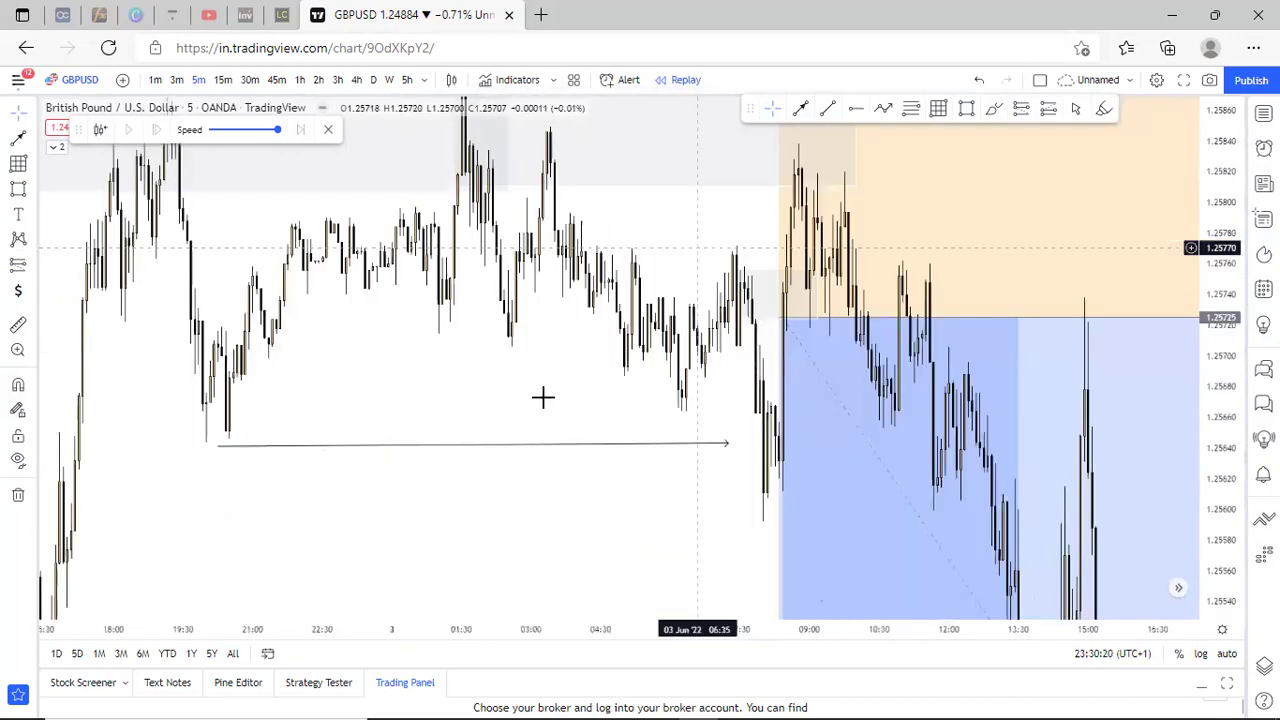
scroll(629, 270, "up", 2)
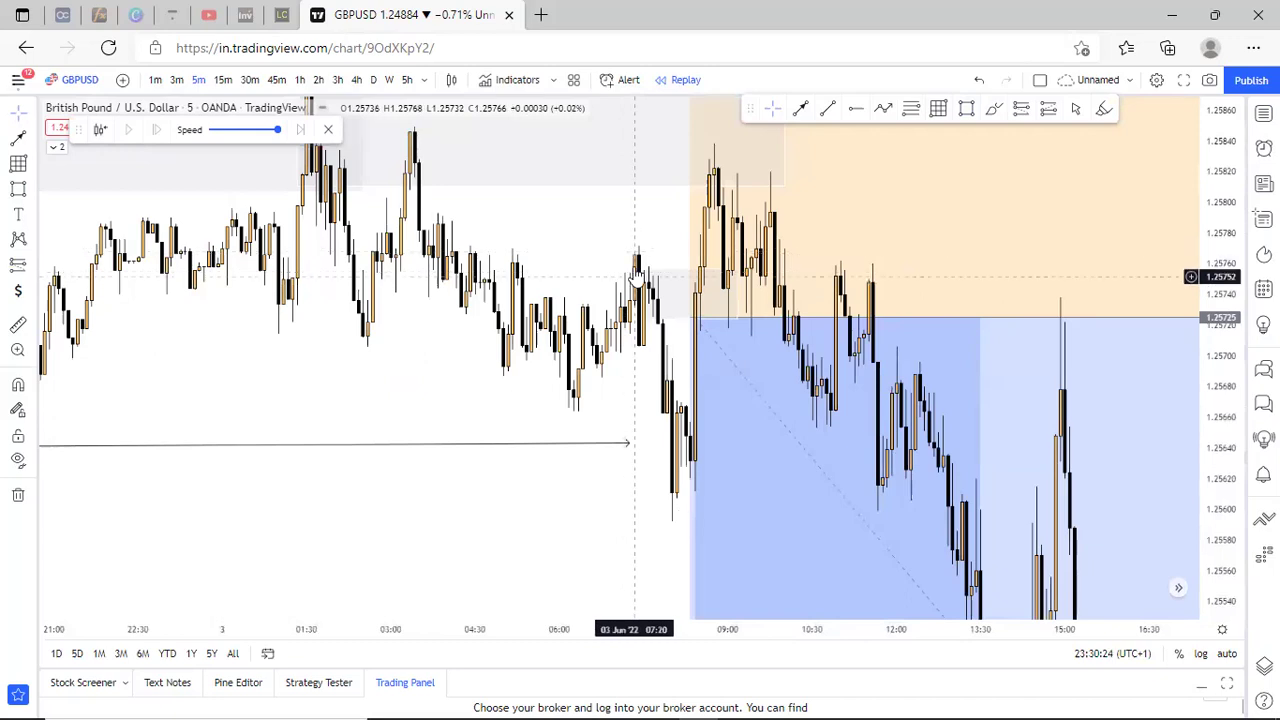
Sketch a freehand curve from the 3 June low up to the short entry level, and undo it.
left_click(995, 110)
left_click_drag(686, 363, 714, 312)
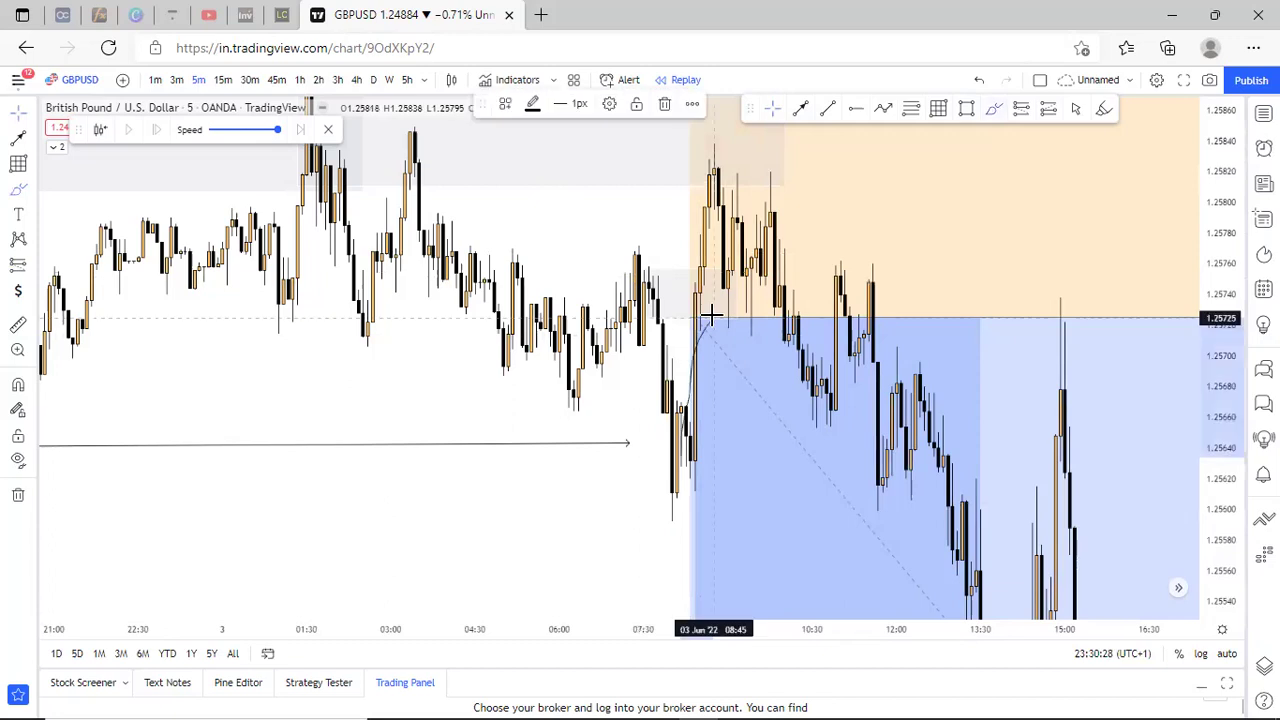
left_click_drag(878, 517, 895, 575)
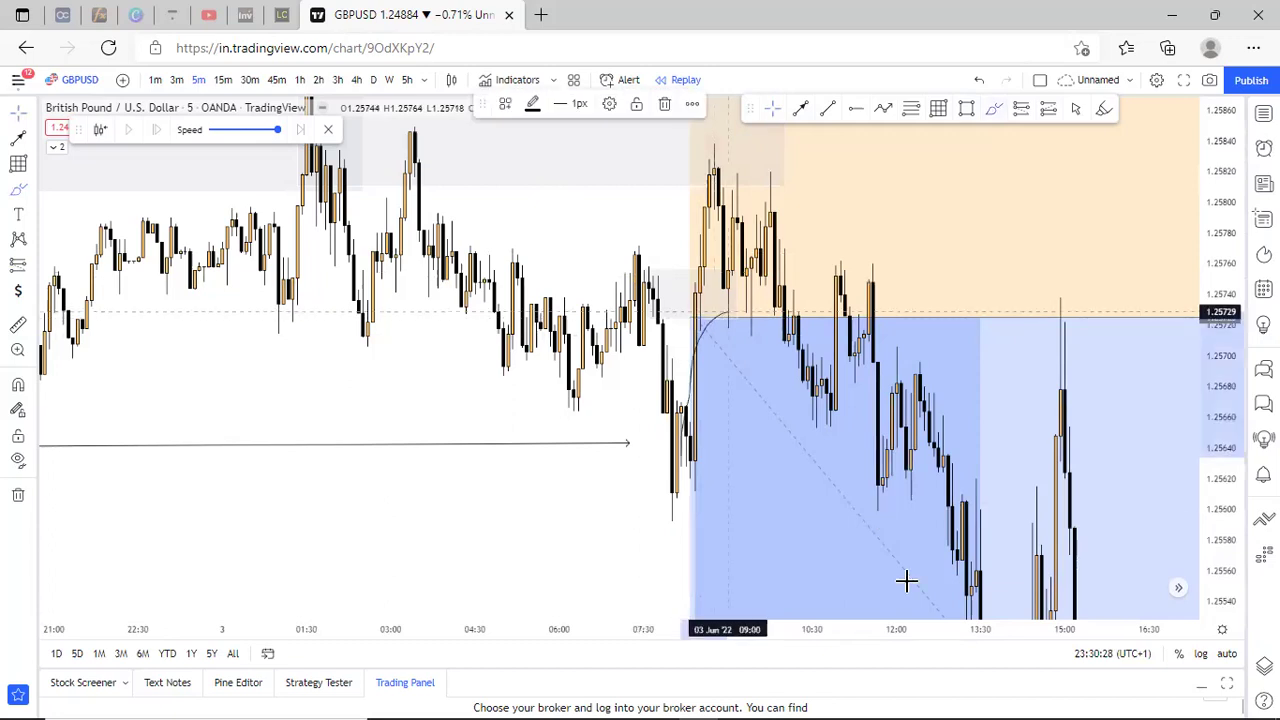
left_click(977, 82)
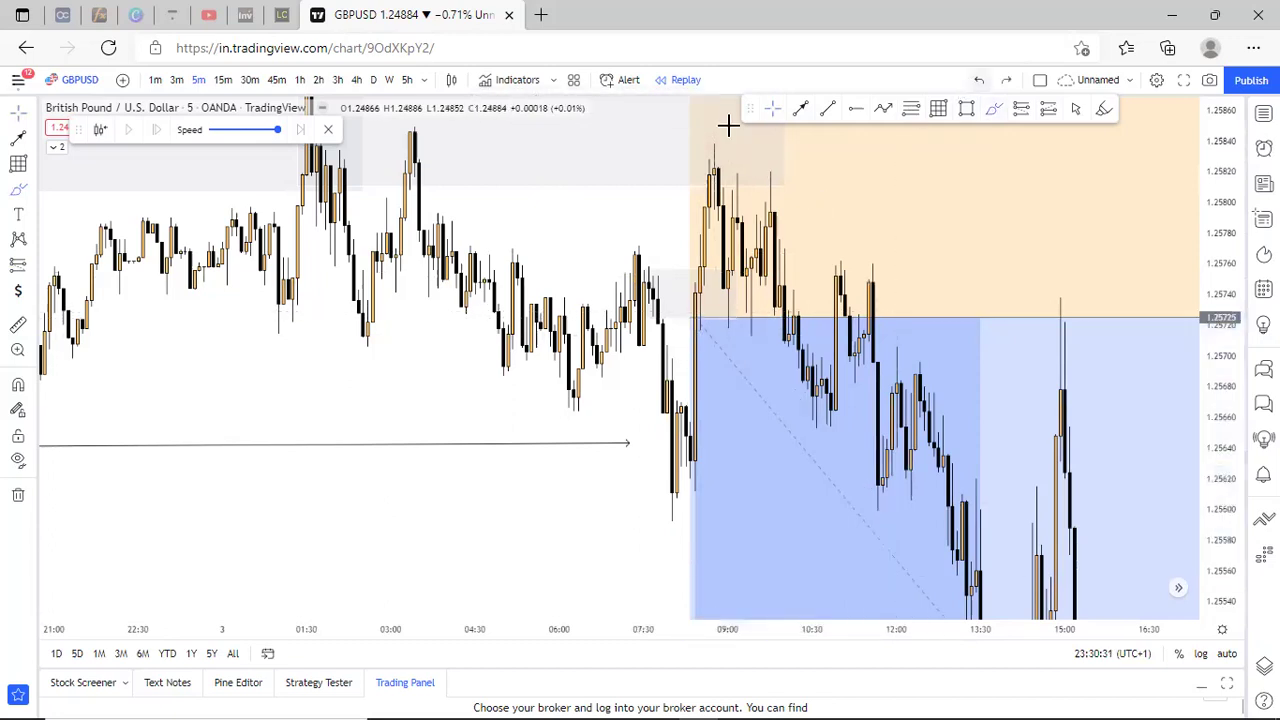
left_click(779, 117)
Try the short position with its entry at 1.25709, and undo the move.
left_click_drag(1226, 302, 1230, 404)
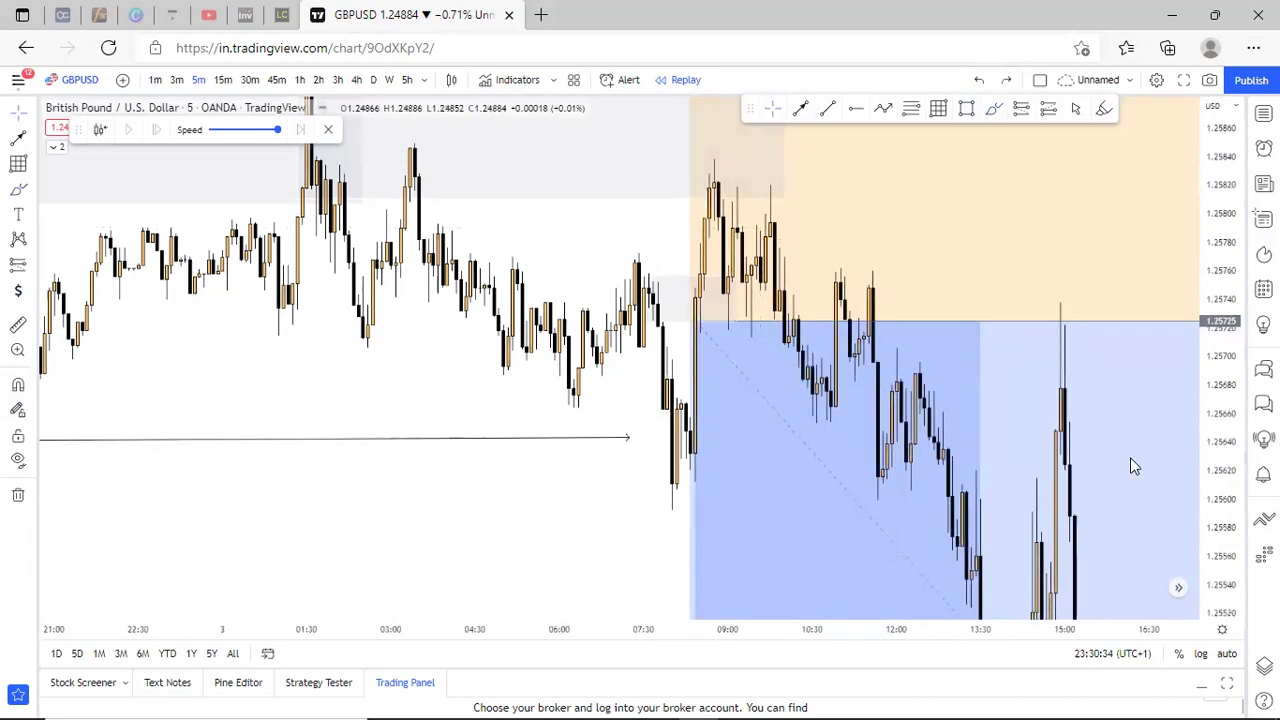
scroll(900, 415, "down", 3)
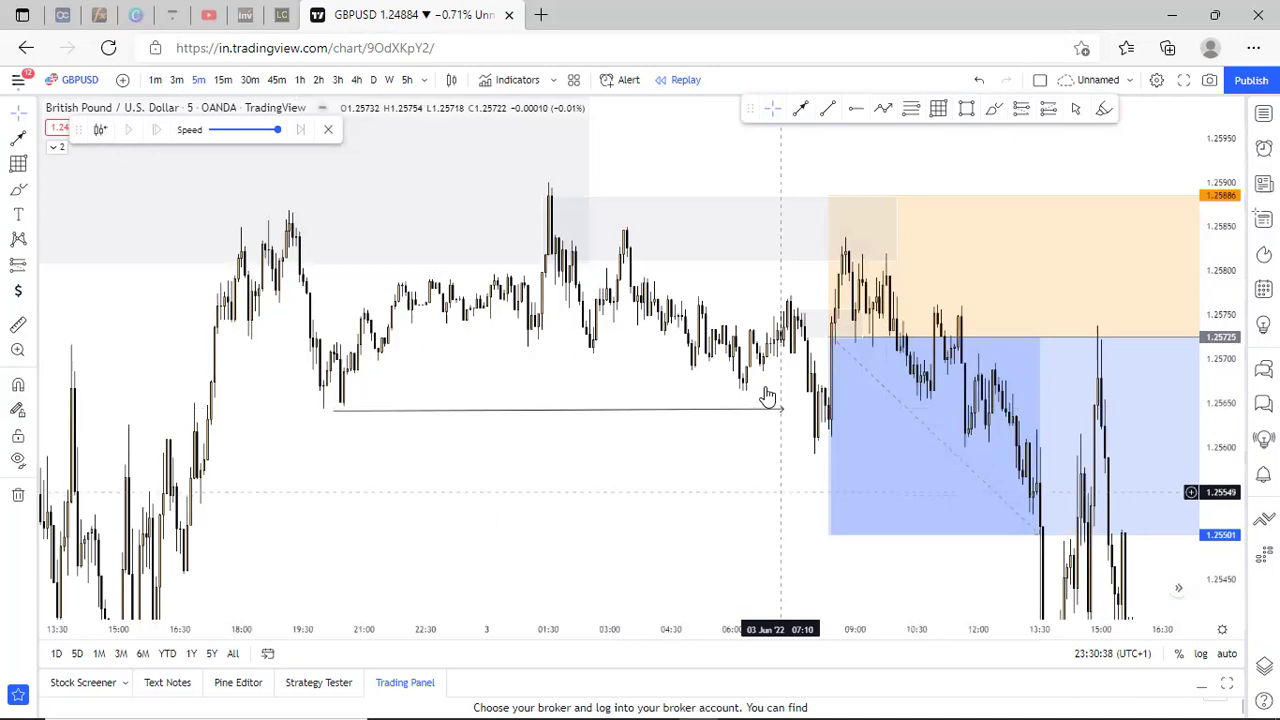
scroll(675, 325, "up", 2)
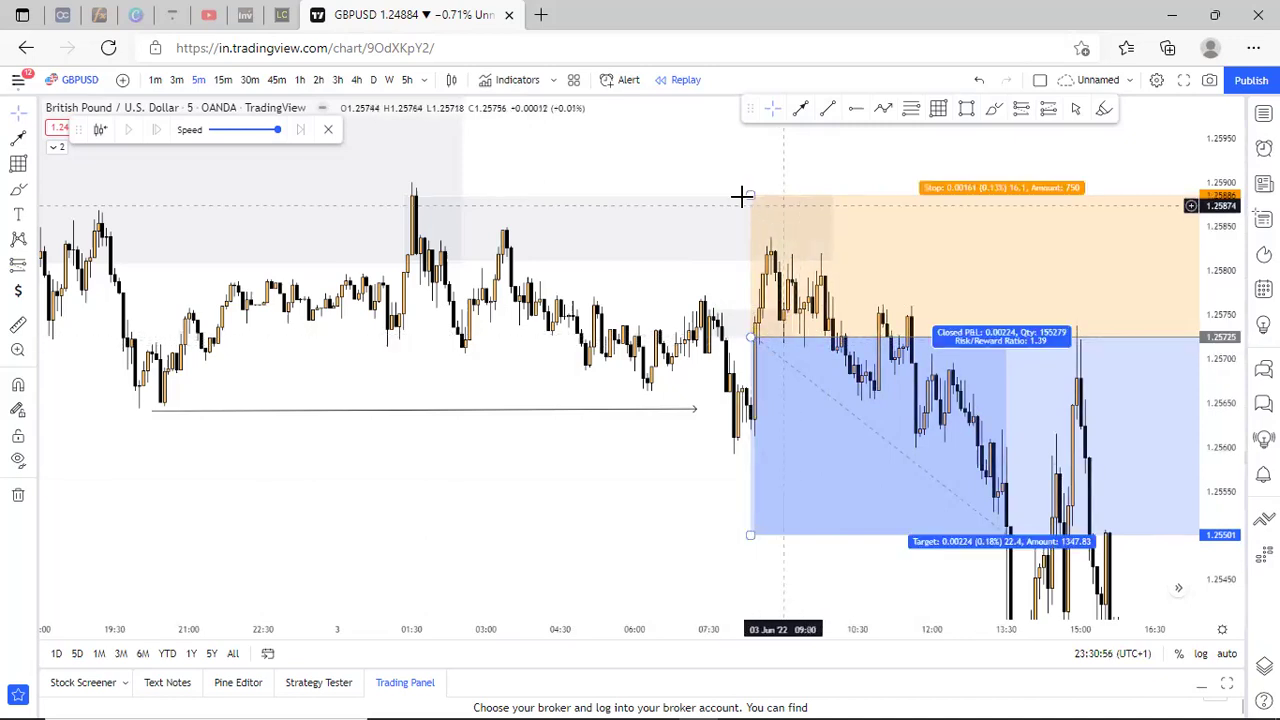
left_click_drag(750, 193, 753, 194)
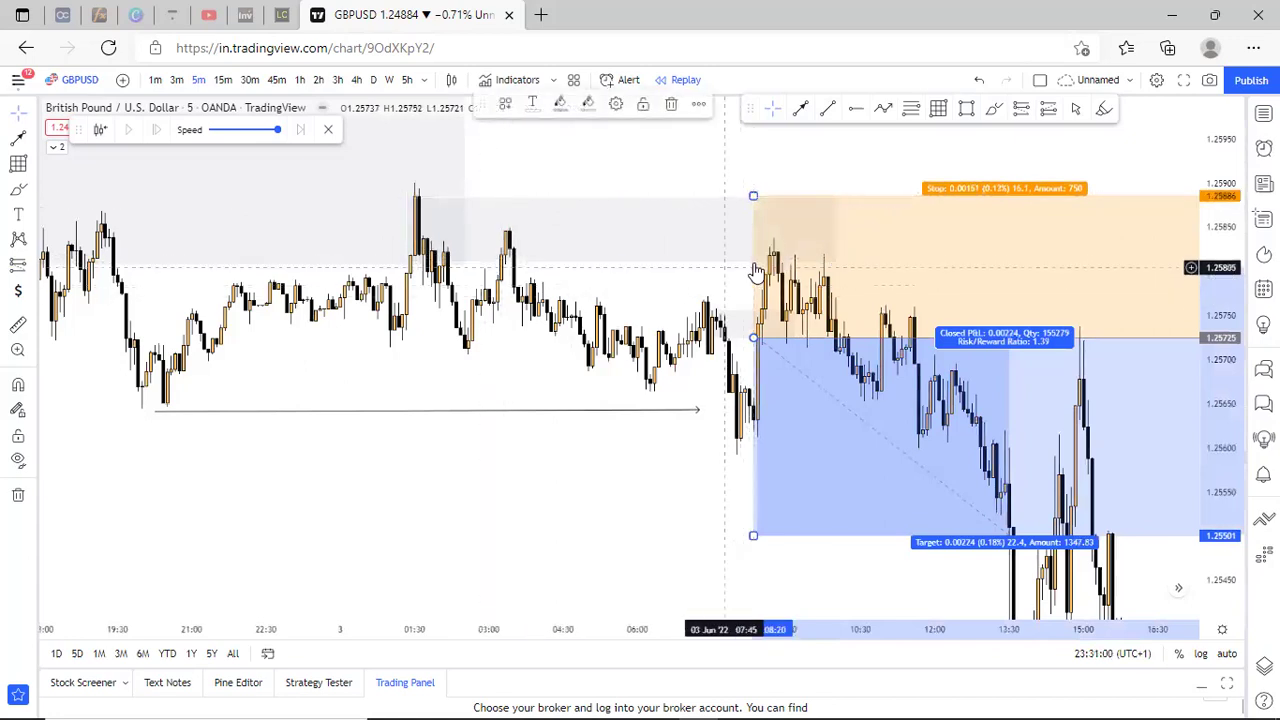
left_click_drag(757, 272, 782, 292)
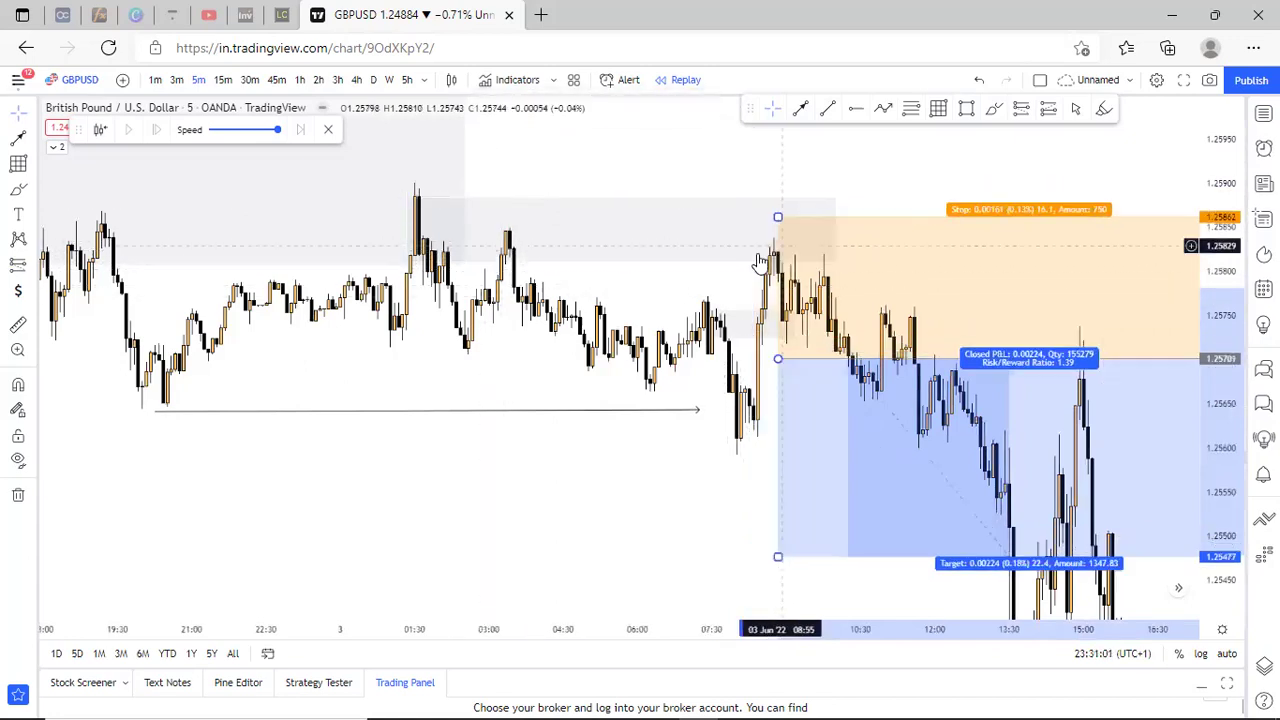
left_click(979, 79)
Extend the short position's target down to 1.24899.
scroll(711, 506, "down", 5)
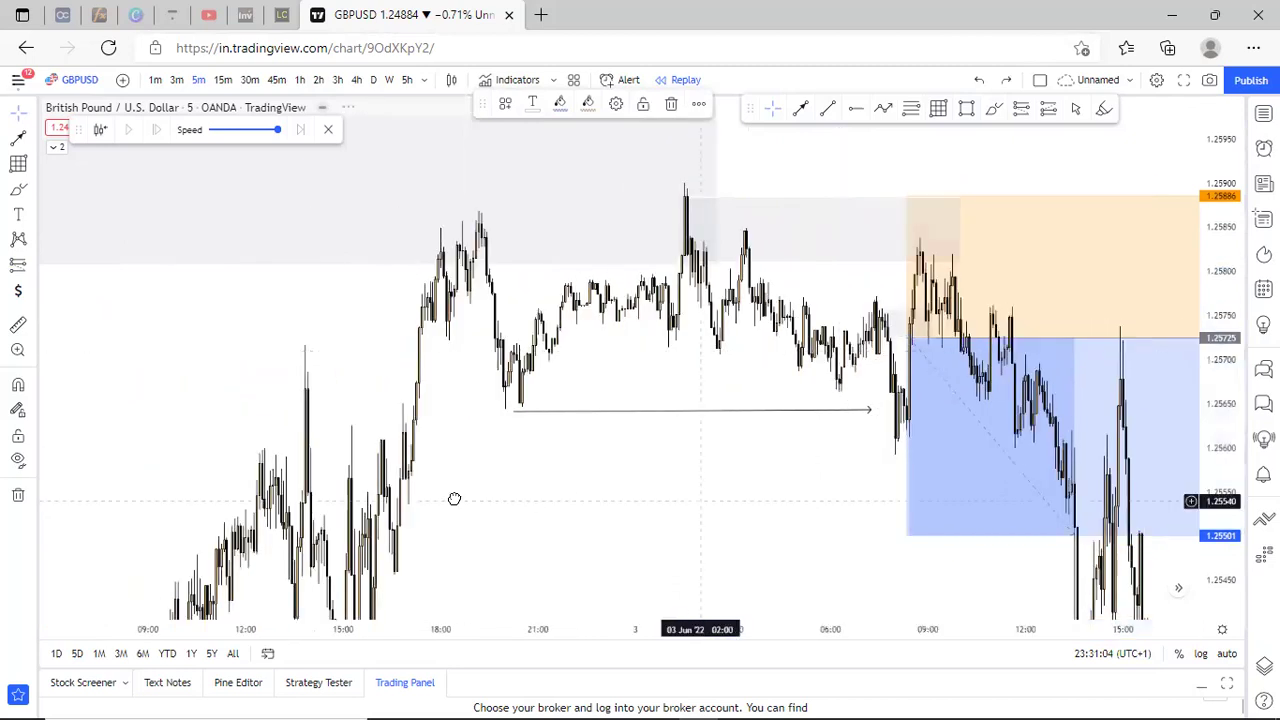
left_click_drag(454, 498, 271, 486)
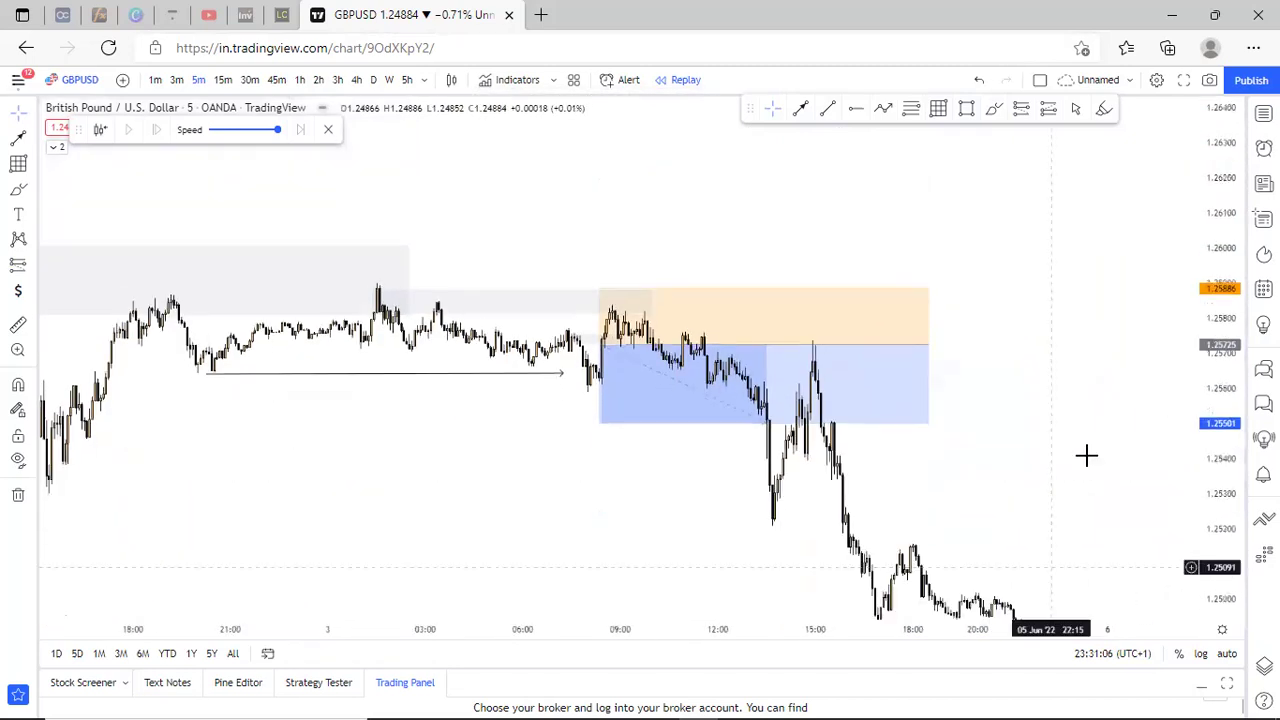
scroll(757, 371, "down", 3)
left_click_drag(776, 353, 810, 566)
Draw a trend line under the 2 June pullback lows from 1.25237 at 14:55 to 1.25551, and mark it with a dollar sign.
left_click_drag(615, 400, 695, 300)
left_click(829, 110)
left_click(446, 346)
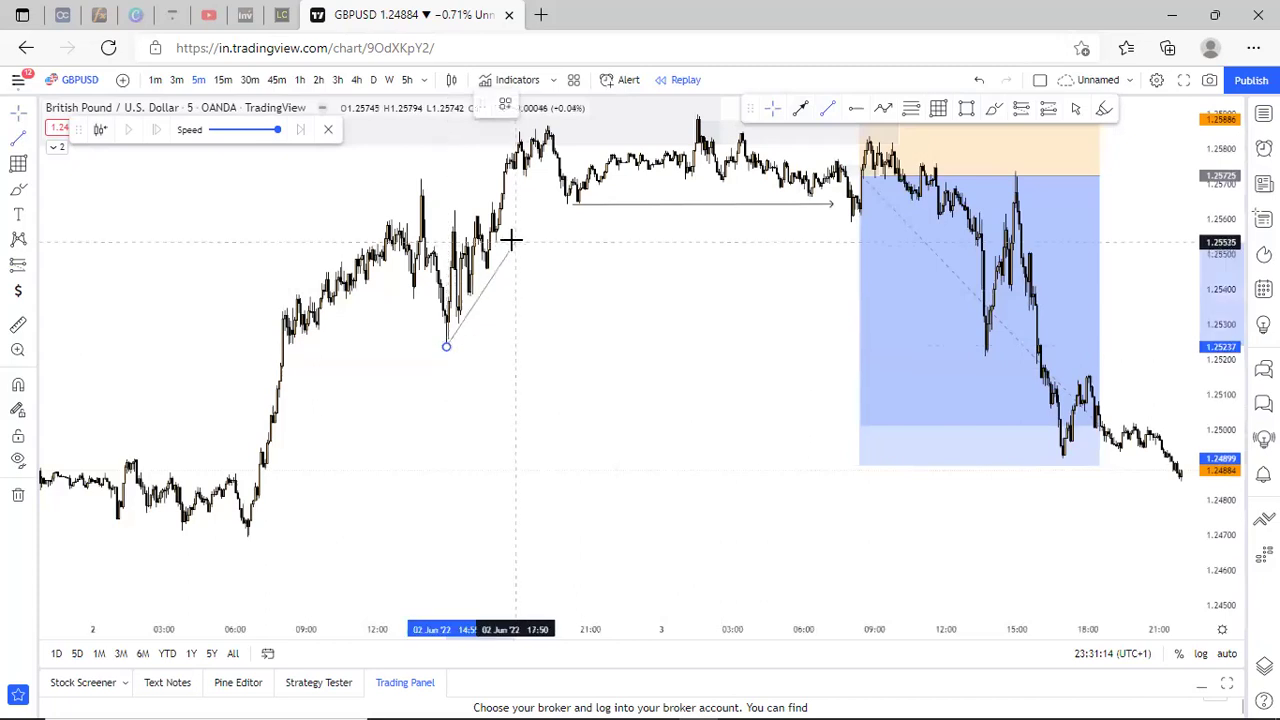
left_click(509, 237)
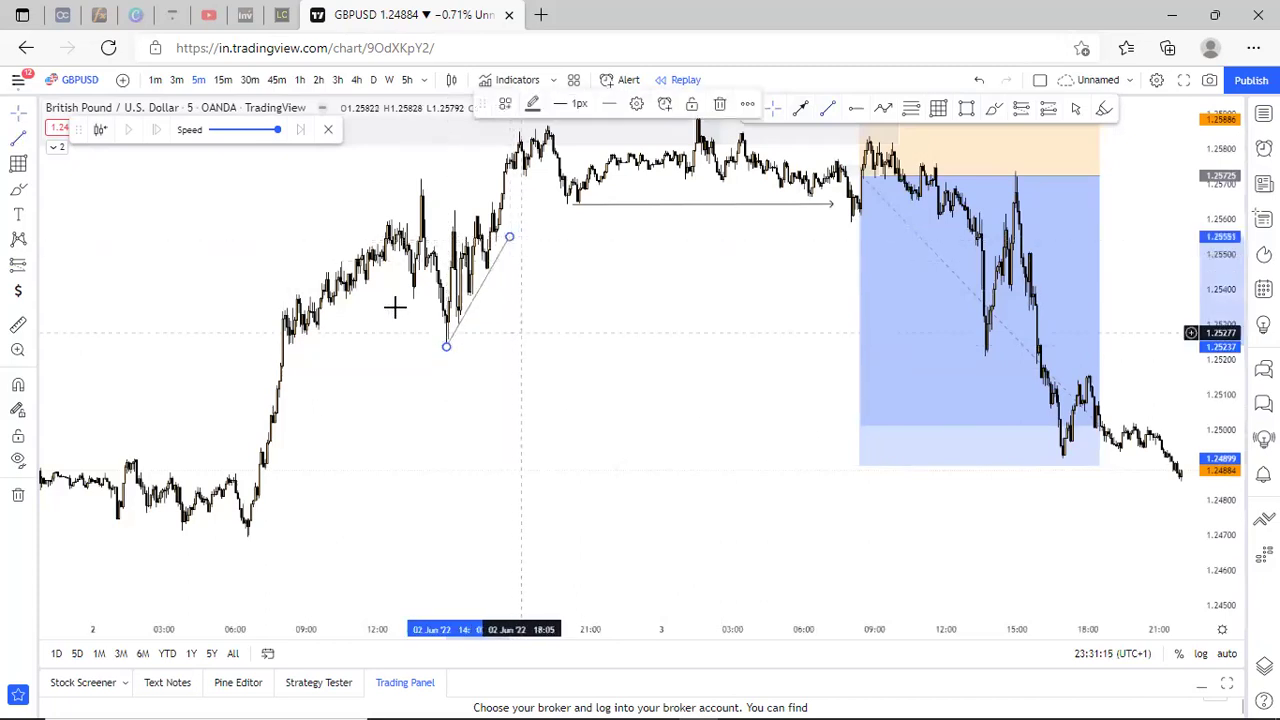
left_click(484, 298)
left_click(515, 323)
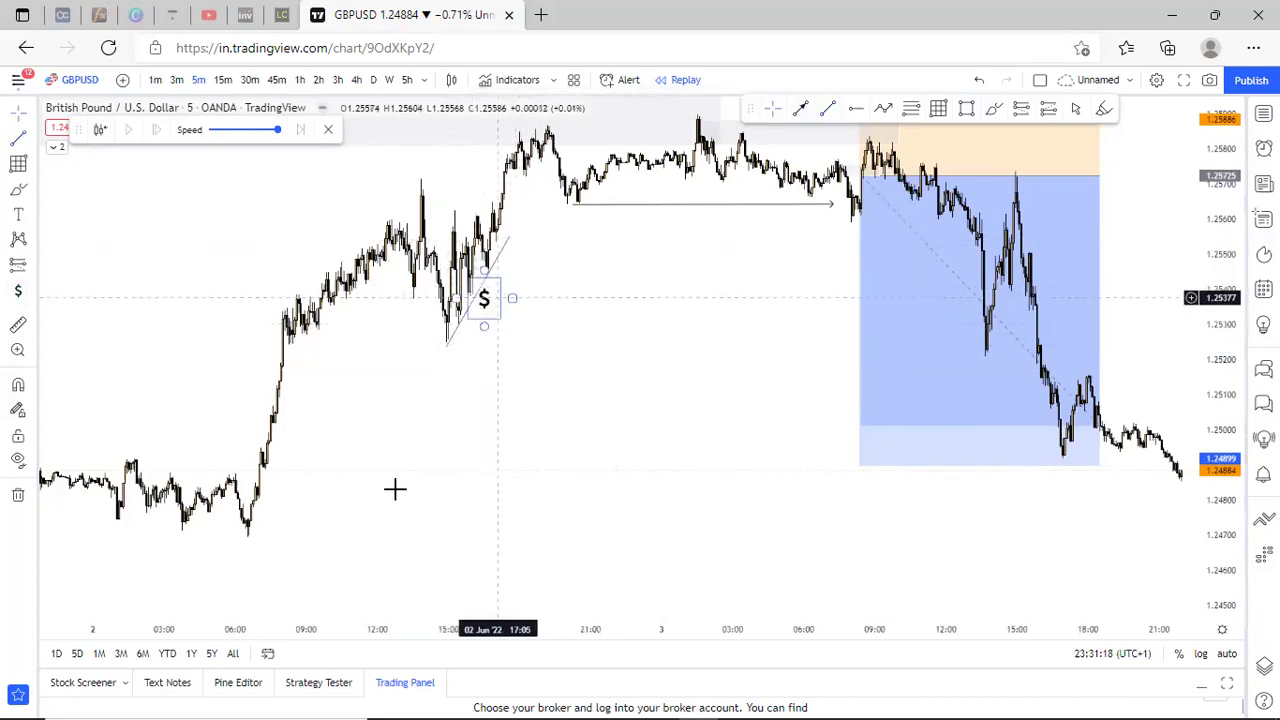
Lower the short position's target to 1.24785 and draw a near-horizontal line from 2 June 06:15 across to the target.
scroll(1129, 489, "down", 5)
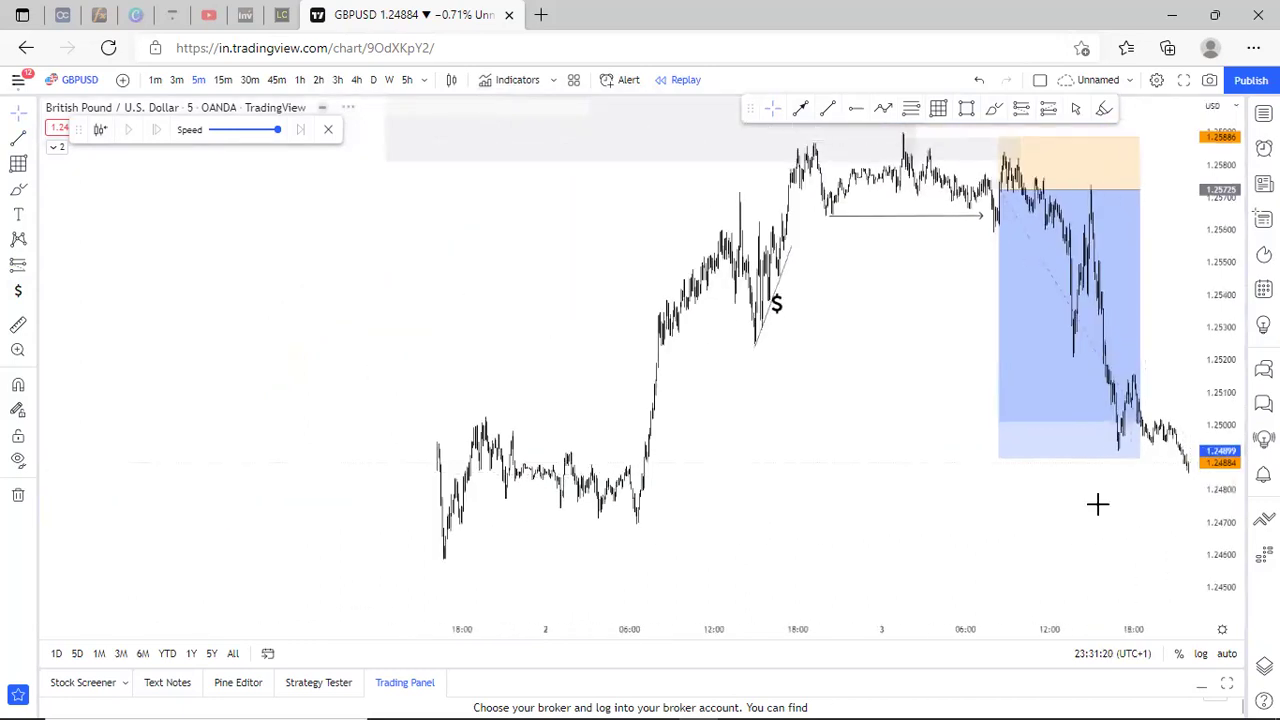
left_click_drag(998, 448, 999, 482)
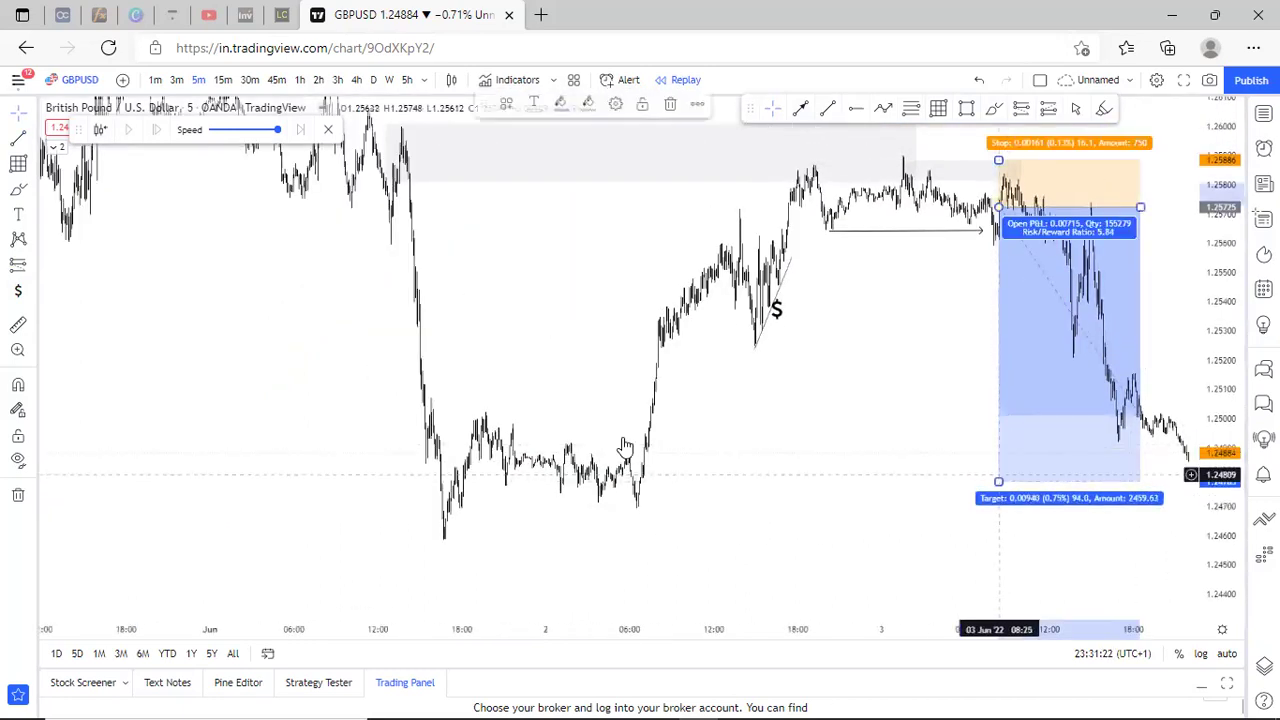
left_click(643, 482)
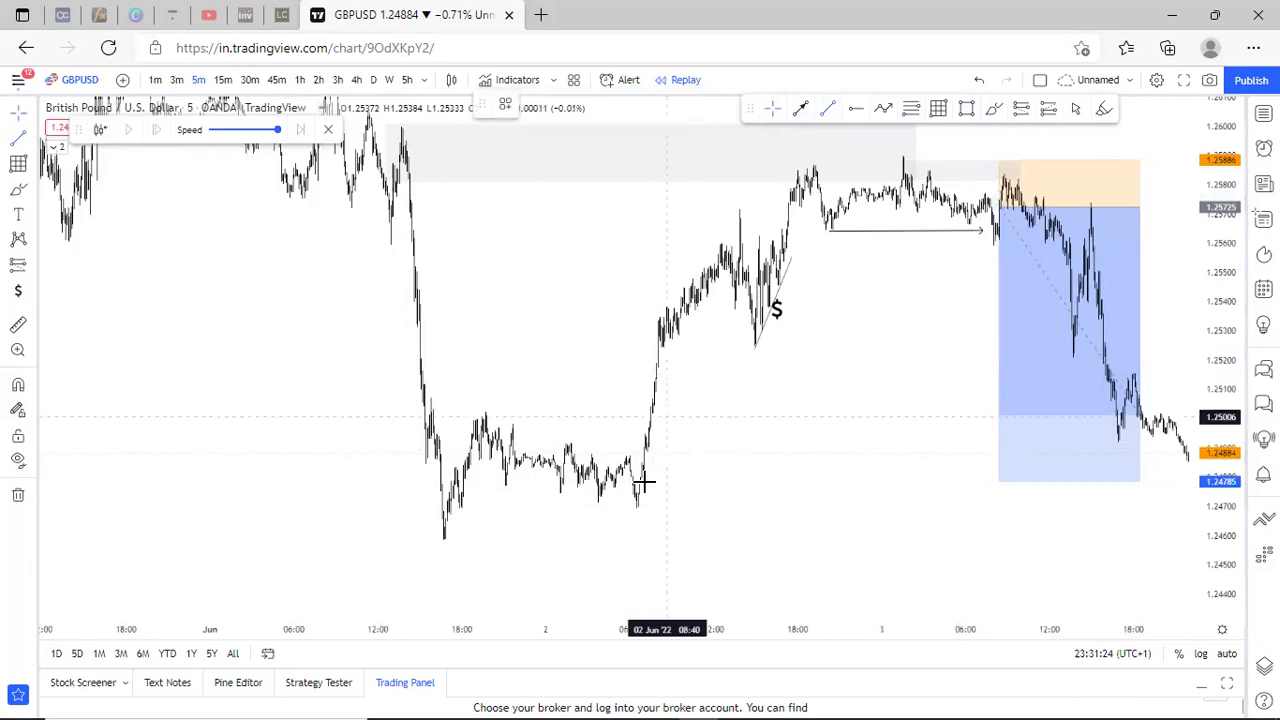
left_click(1159, 484)
left_click_drag(1060, 538, 740, 556)
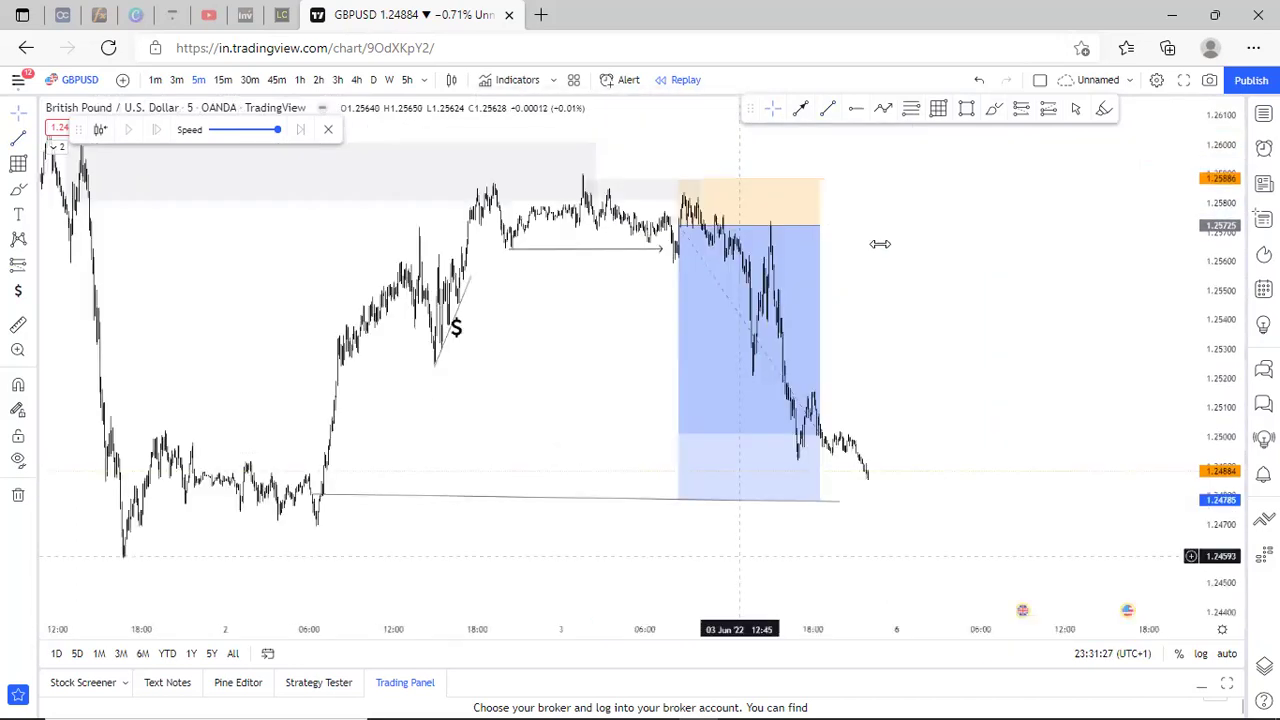
Widen the short position and extend the target line to 6 June 02:30, ending the line at 1.24790.
left_click_drag(820, 226, 933, 253)
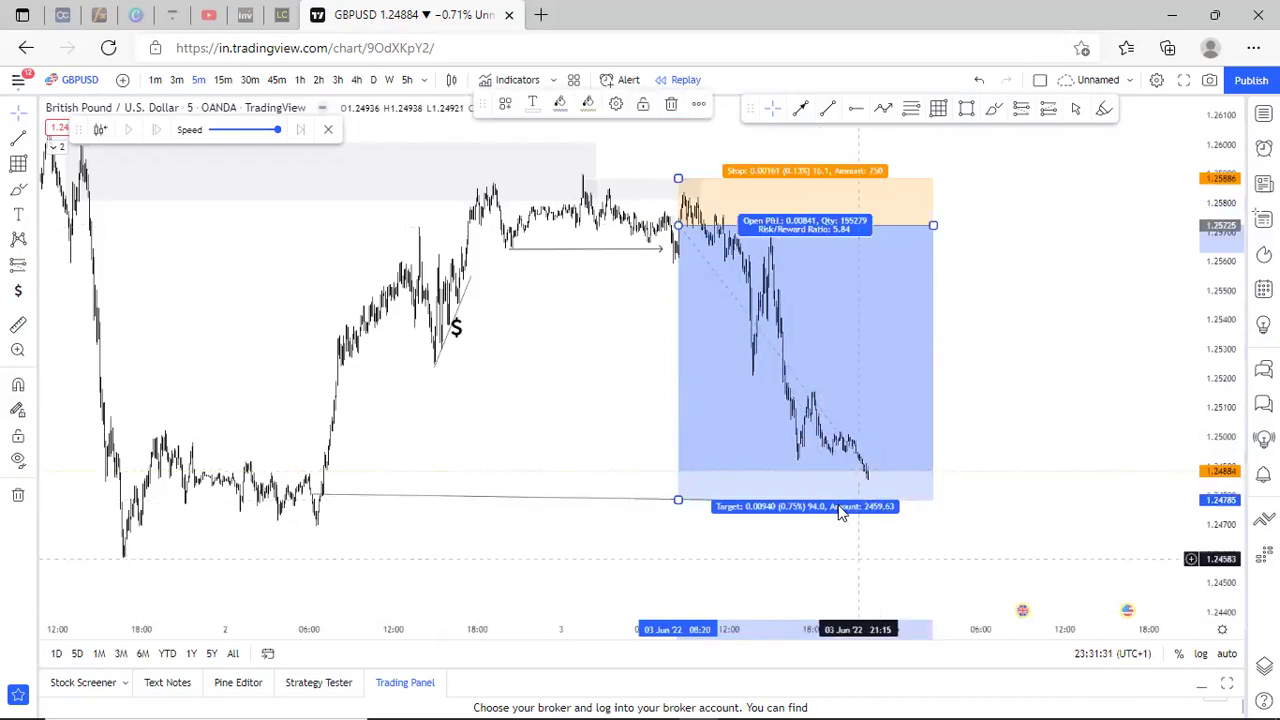
left_click(922, 509)
left_click(836, 499)
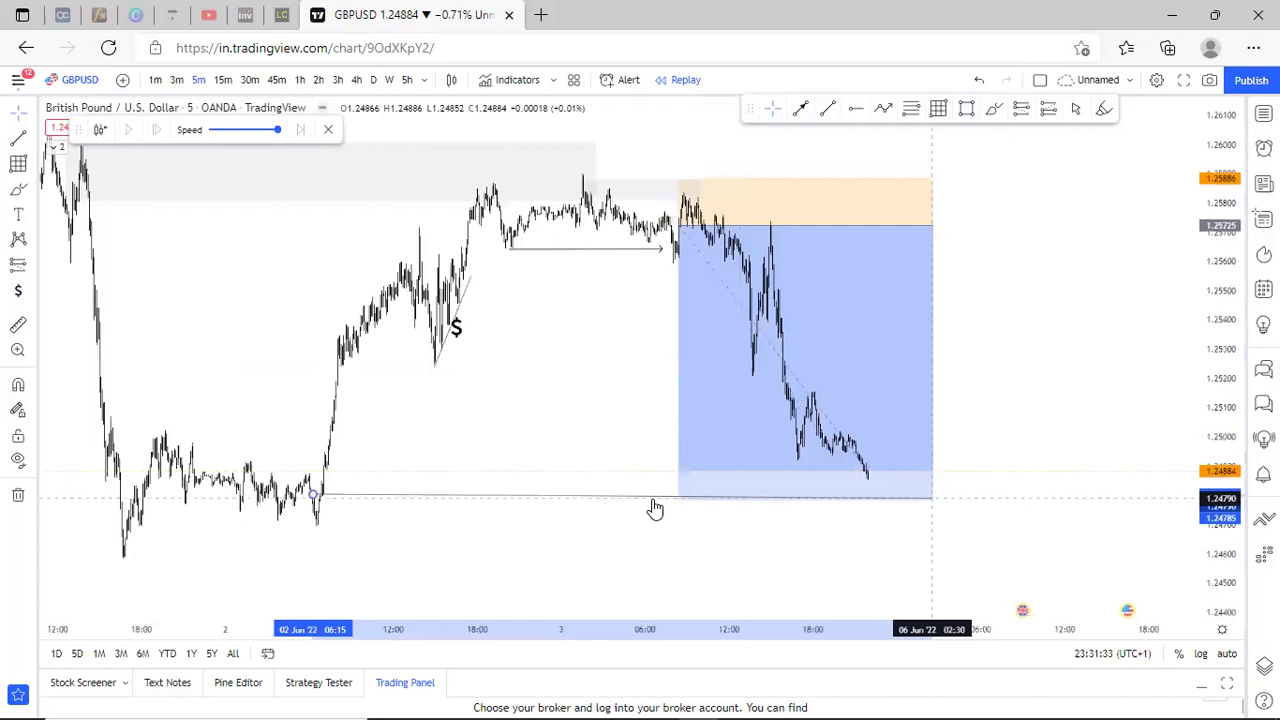
left_click(675, 519)
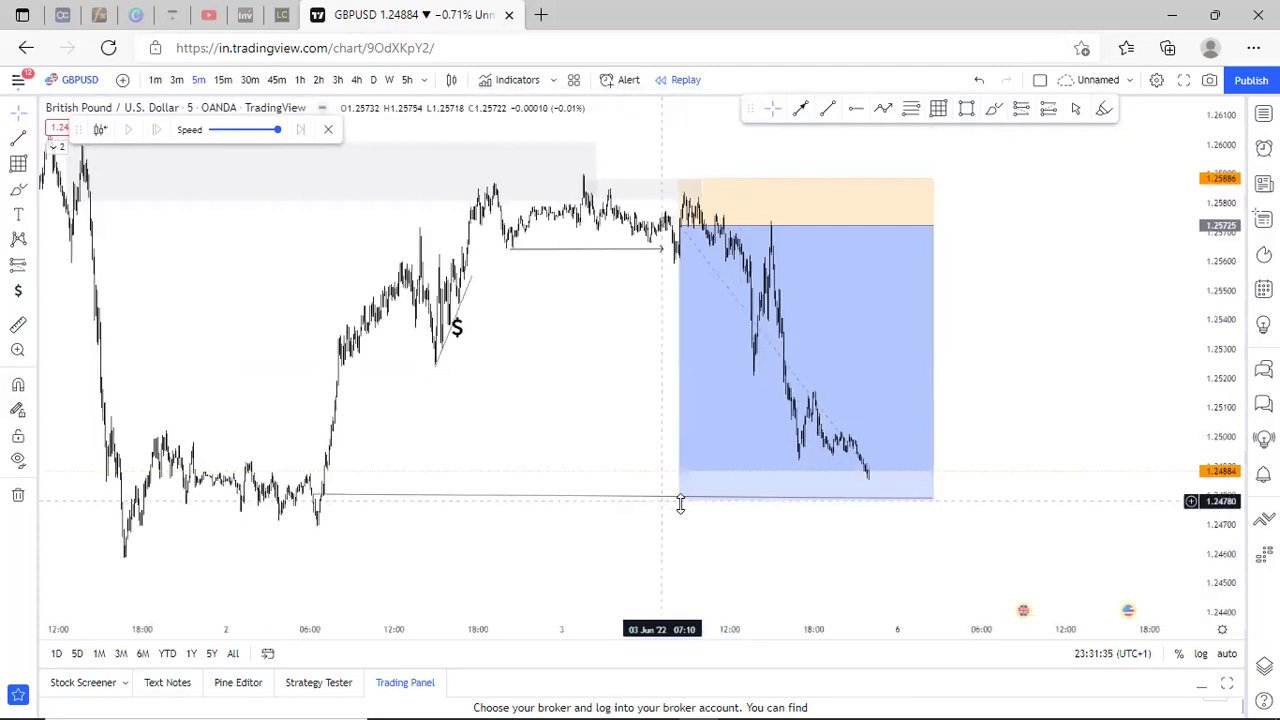
Set the short position's target to 1.24847 and raise the long target line to meet it.
left_click_drag(678, 498, 676, 480)
left_click_drag(833, 470, 869, 475)
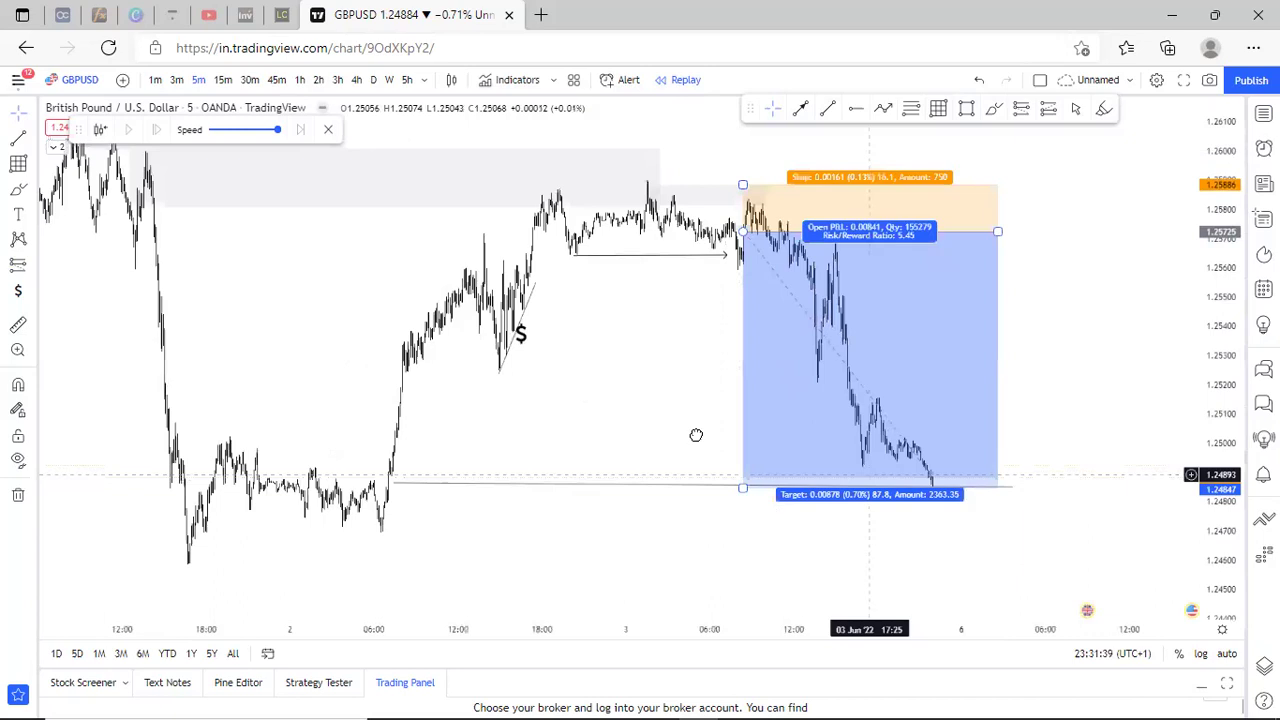
Brush strokes along the short entry level and circle the sharp drop around 3 June 13:30, undoing the extra loop.
scroll(696, 435, "up", 2)
left_click_drag(510, 378, 714, 431)
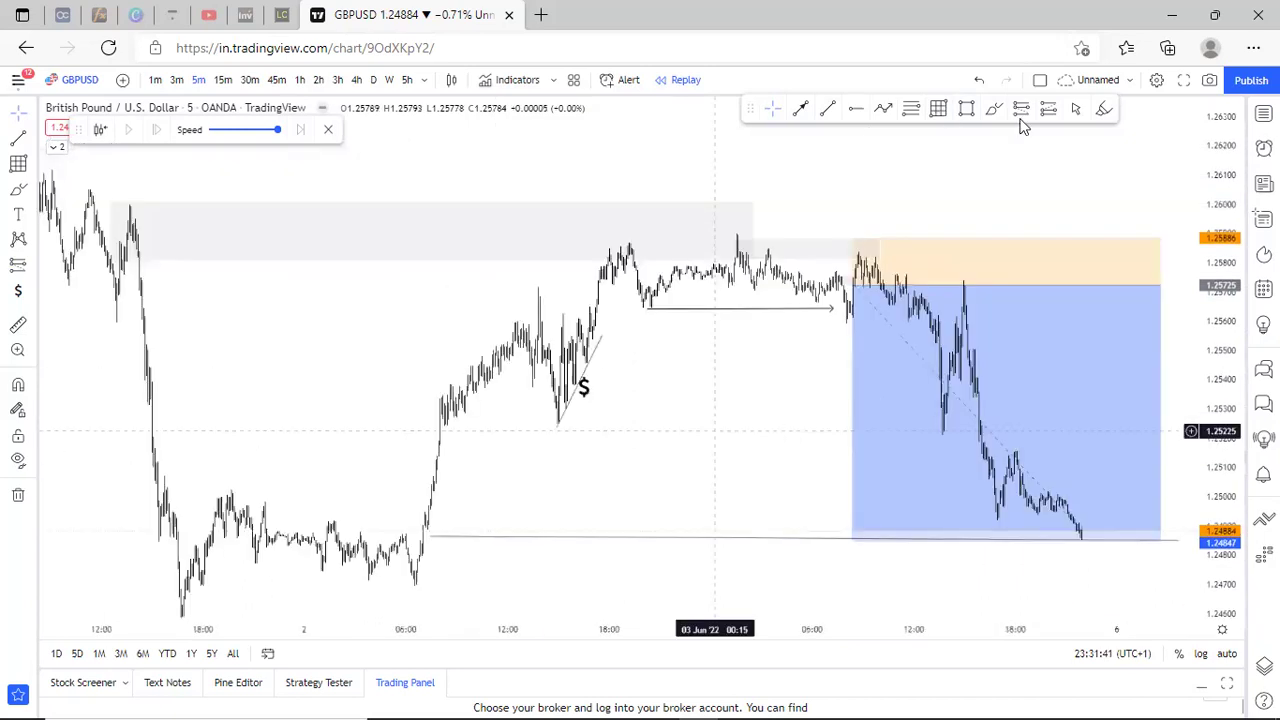
scroll(1018, 124, "up", 3)
mouse_move(822, 316)
left_mouse_down()
mouse_move(809, 321)
mouse_move(805, 435)
mouse_move(847, 415)
mouse_move(822, 318)
left_mouse_up()
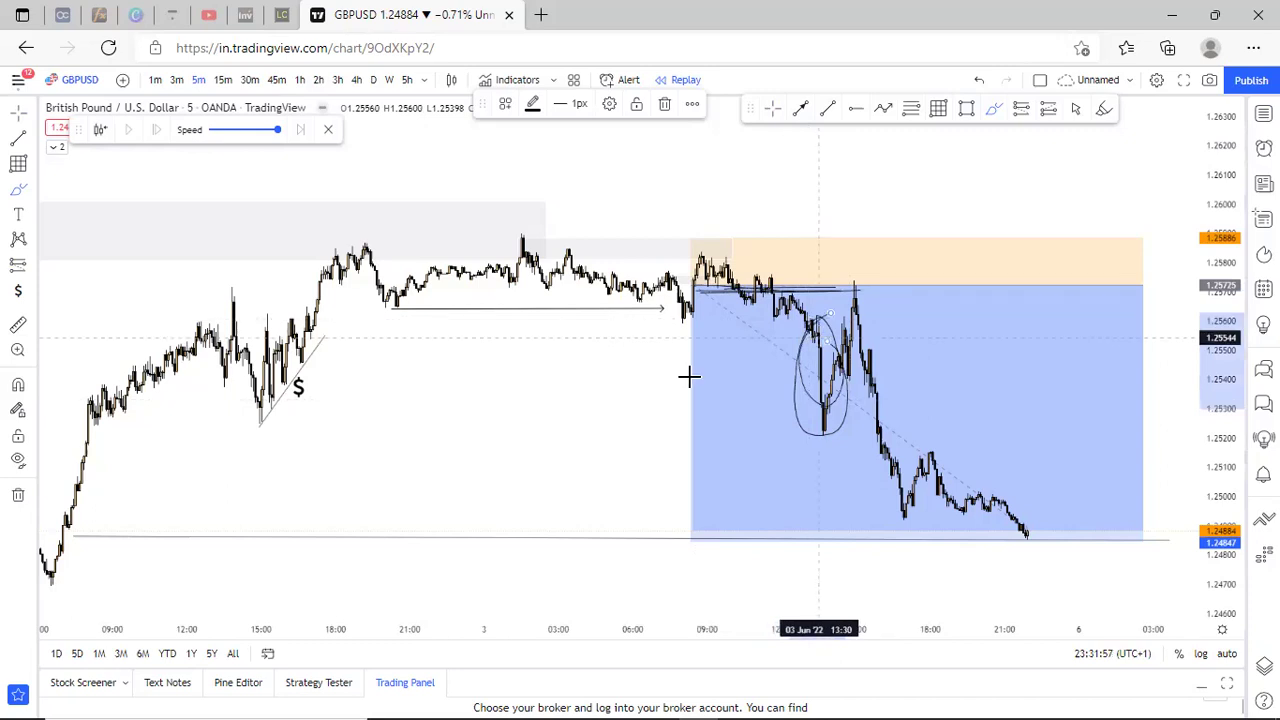
left_click(977, 86)
Delete the short position from the chart.
left_click(779, 111)
left_click(904, 311)
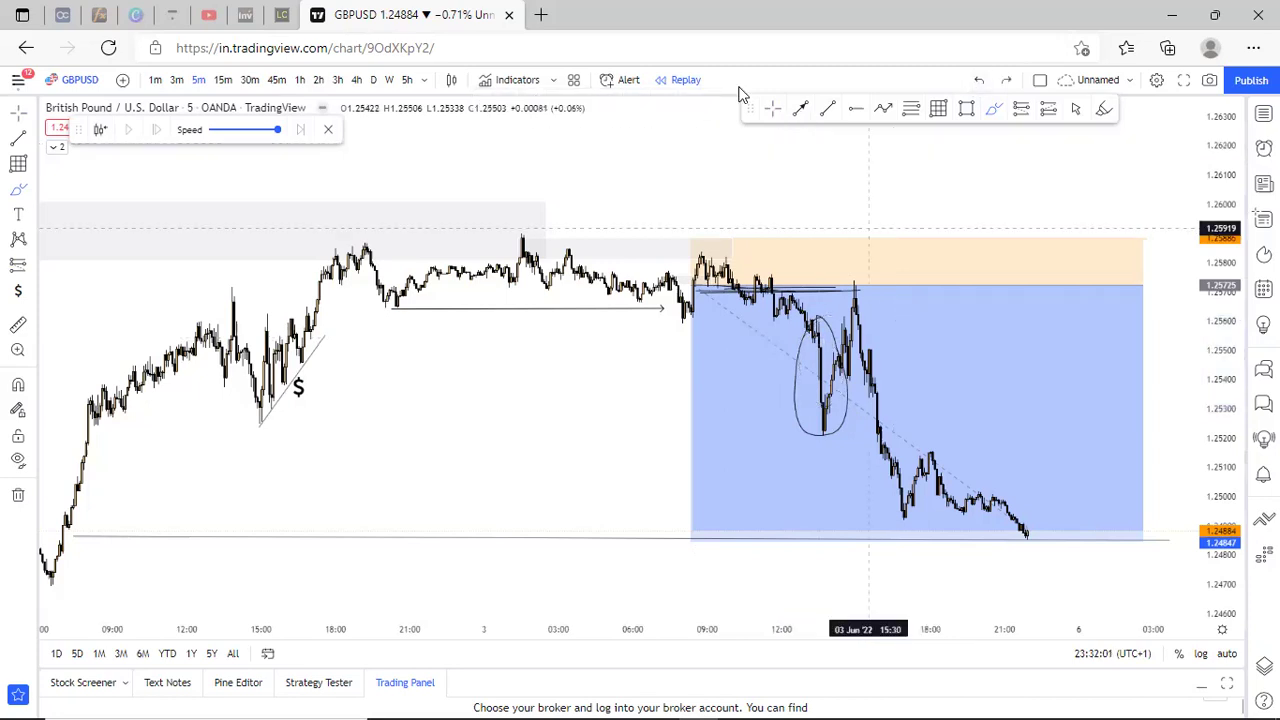
key("Delete")
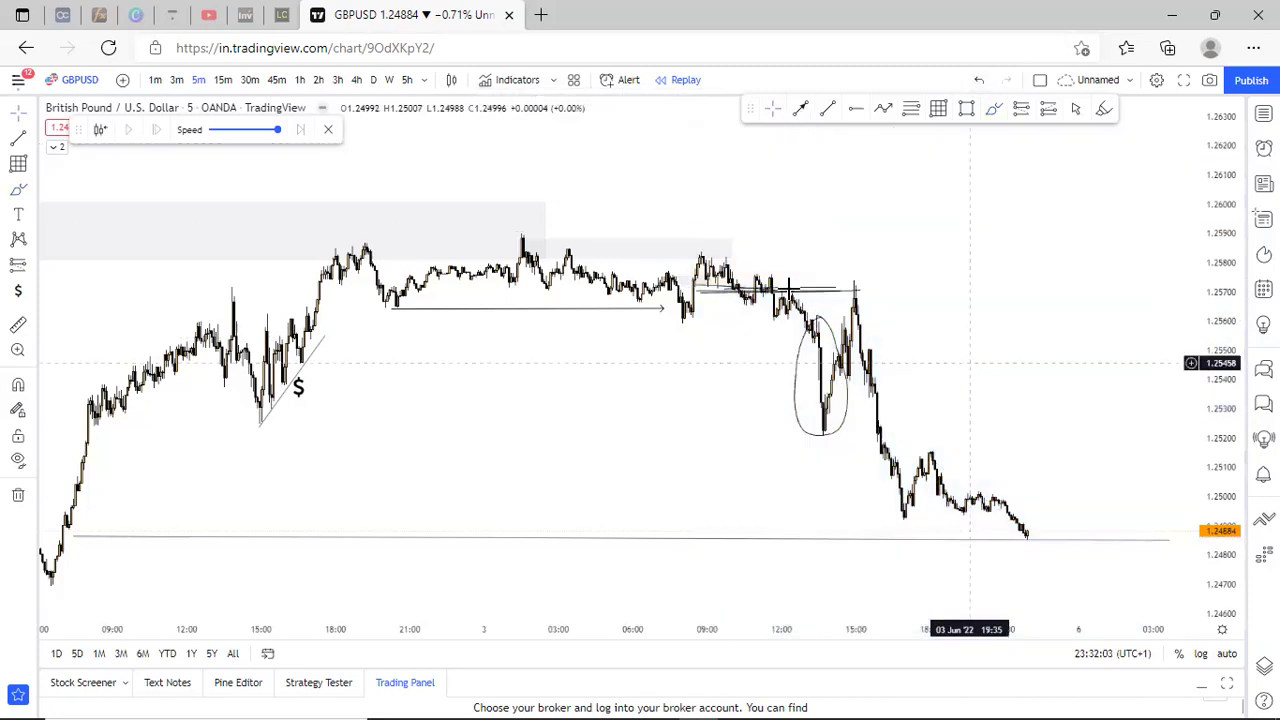
Delete the second and third supply zones together with the freehand strokes and circle.
left_click_drag(790, 288, 838, 303)
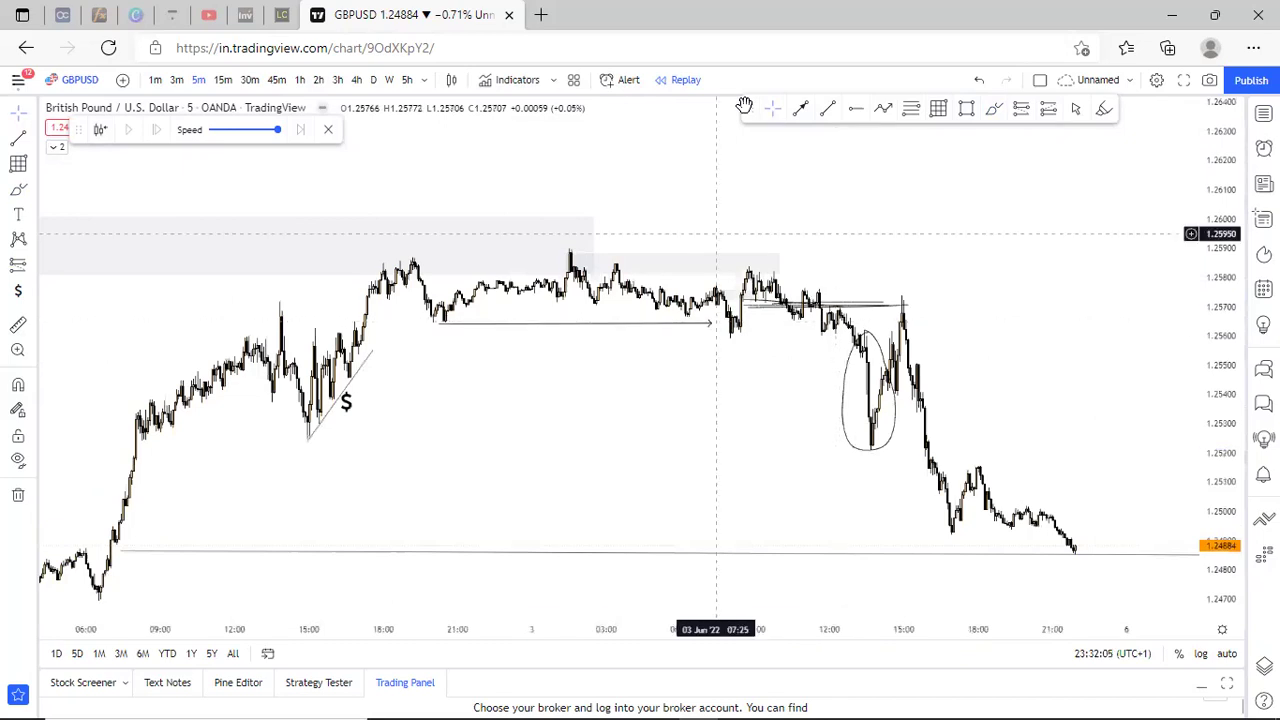
left_click_drag(716, 234, 925, 462)
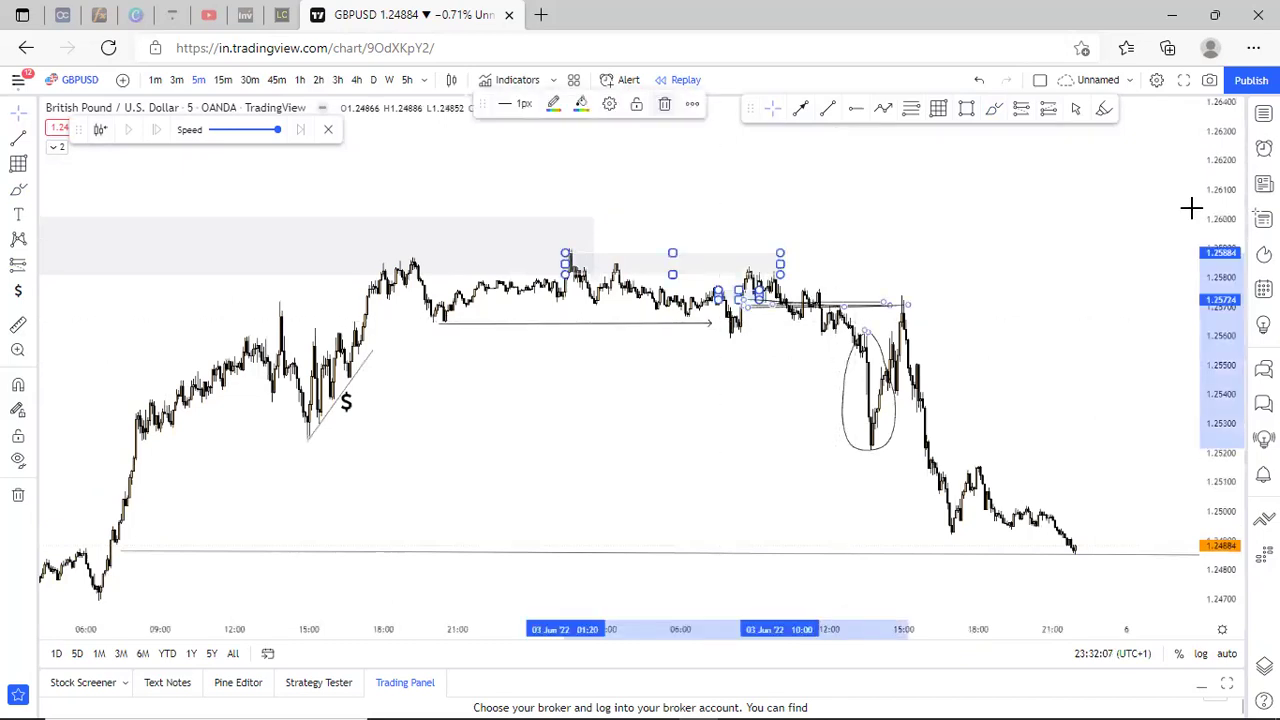
key("Delete")
Draw a structure-break arrow under the 3 June morning low, from 1.25590 at 07:40 to about 1.25582 at 12:50.
scroll(1109, 383, "up", 2)
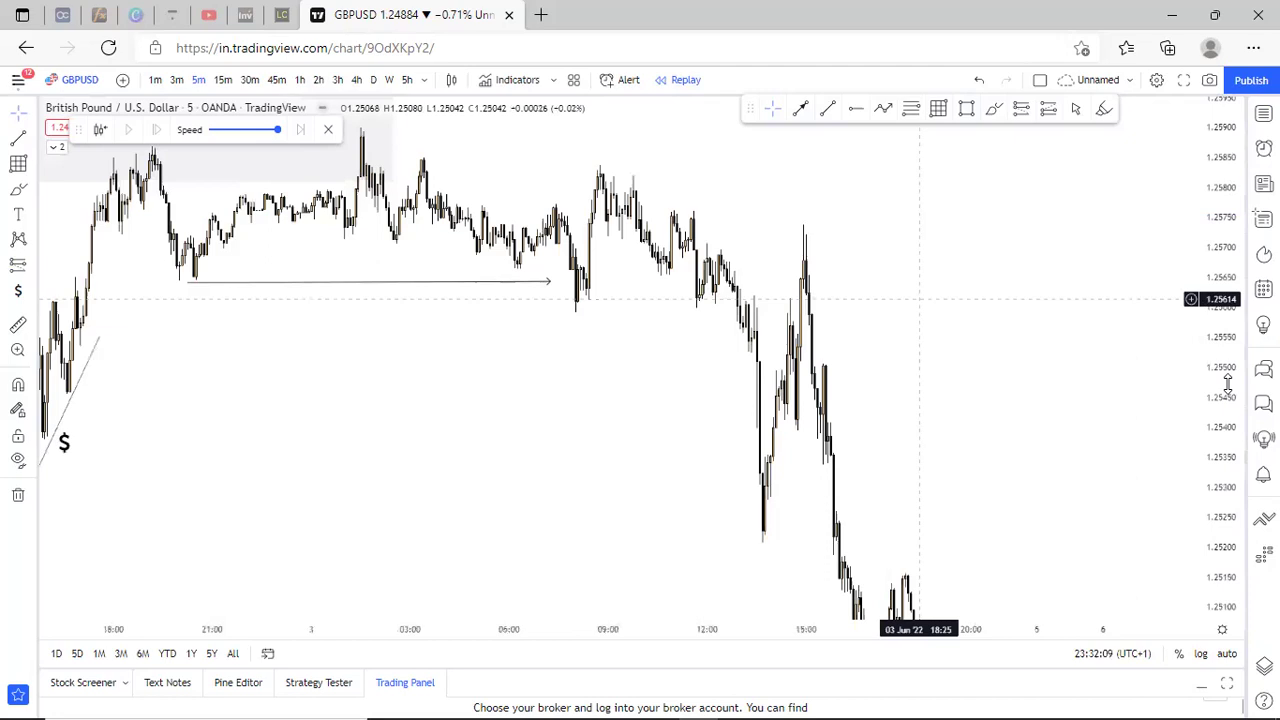
left_click_drag(1228, 384, 1228, 433)
left_click_drag(880, 290, 955, 320)
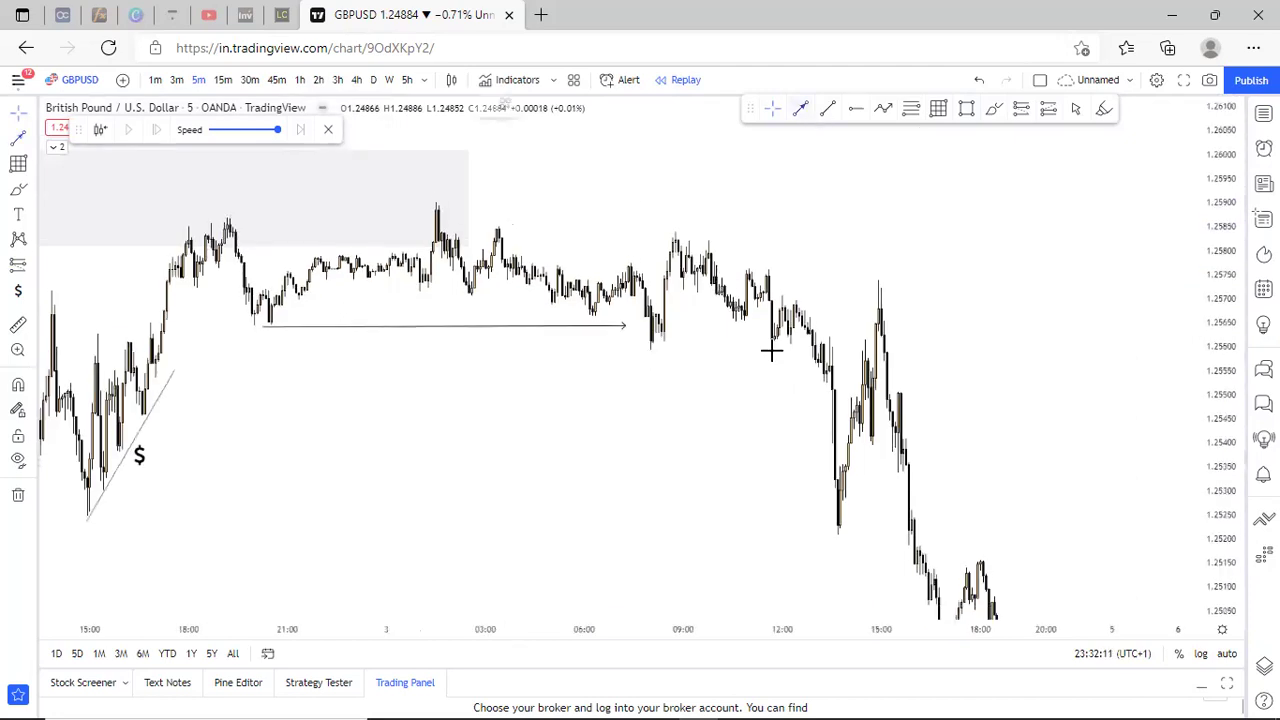
left_click(639, 352)
left_click(810, 354)
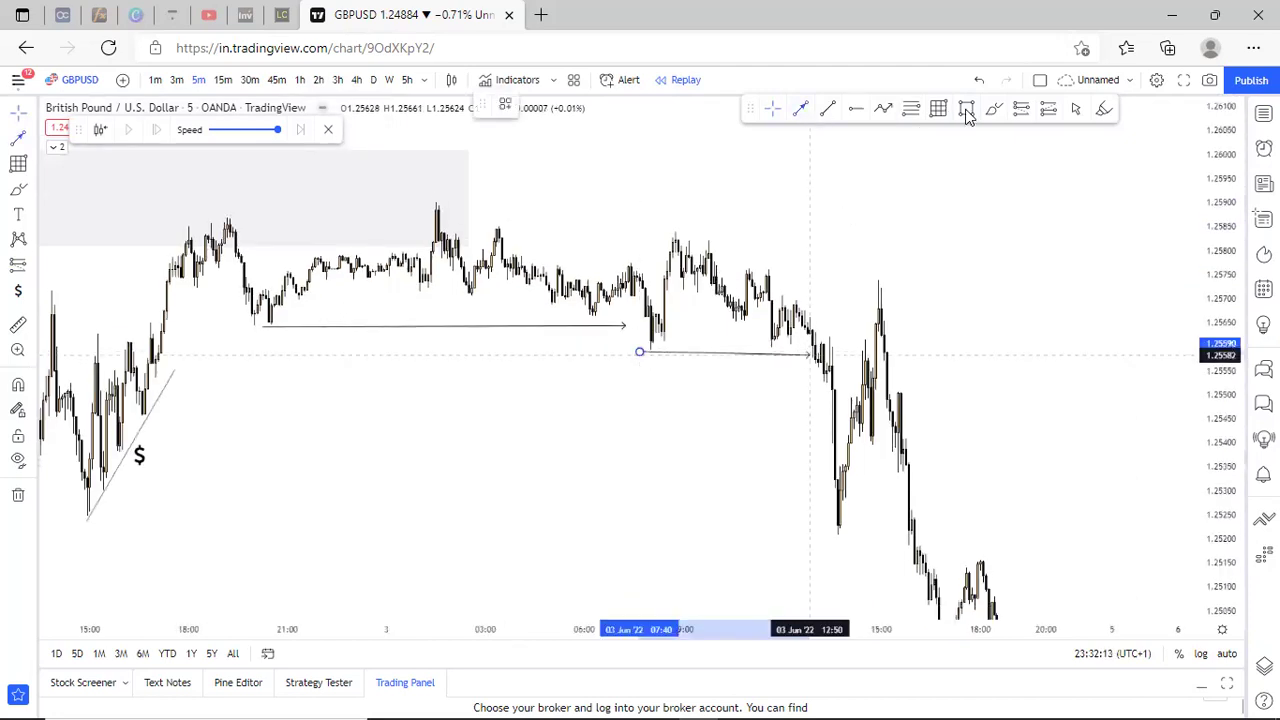
Draw a supply zone from 3 June 11:15 to 16:50, spanning 1.25769 to 1.25708.
left_click(754, 296)
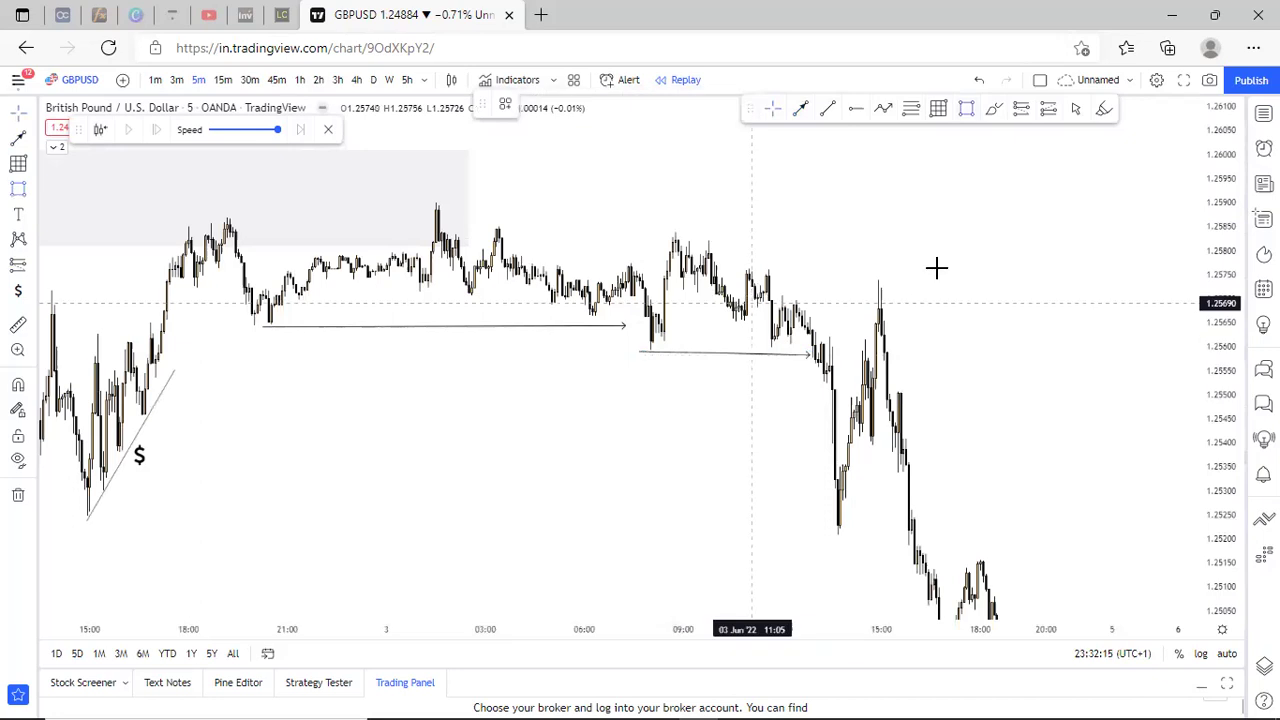
left_click(937, 266)
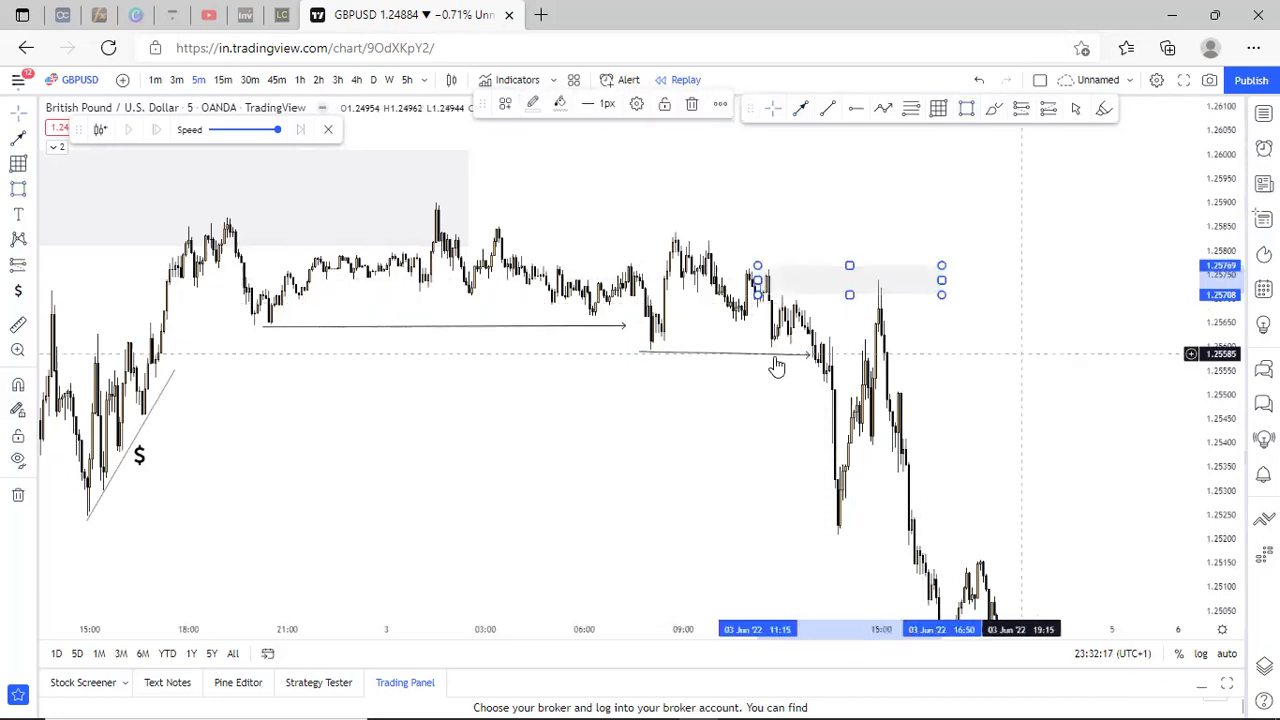
Sketch a freehand curve from the 3 June afternoon low up into the new supply zone, and undo it.
left_click_drag(775, 311, 782, 306)
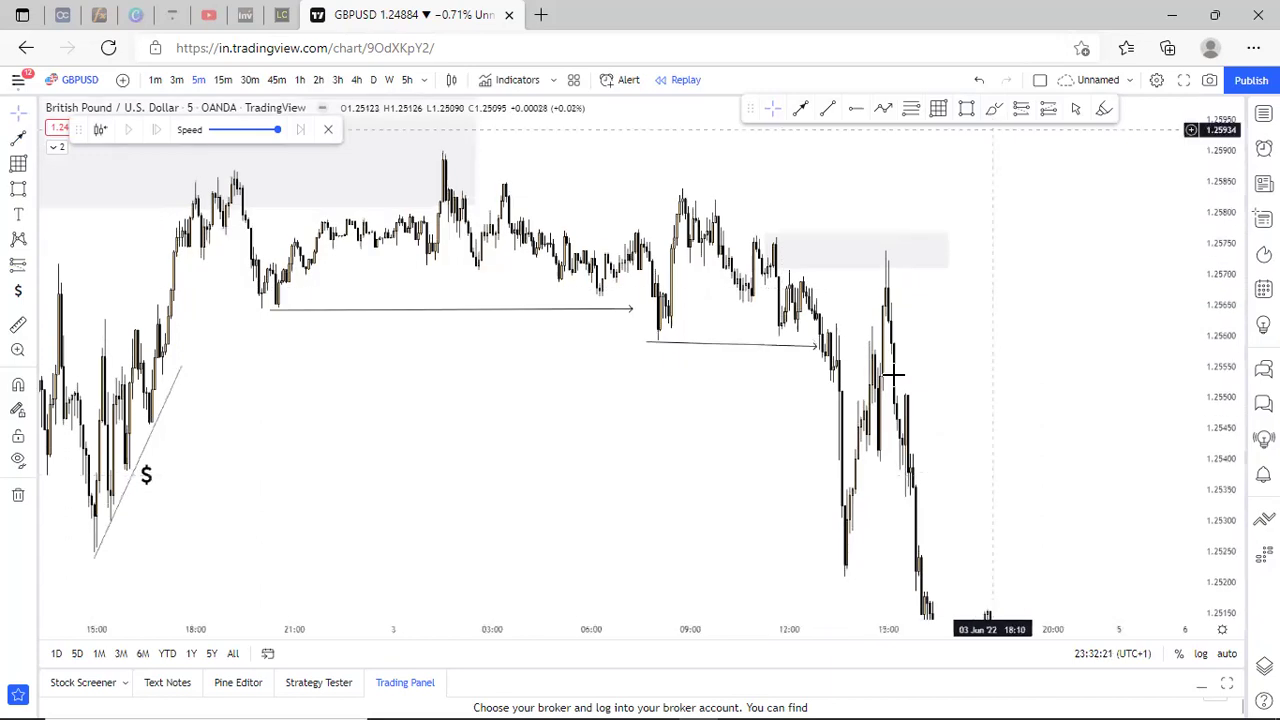
mouse_move(893, 374)
left_mouse_down()
mouse_move(901, 257)
mouse_move(888, 271)
left_mouse_up()
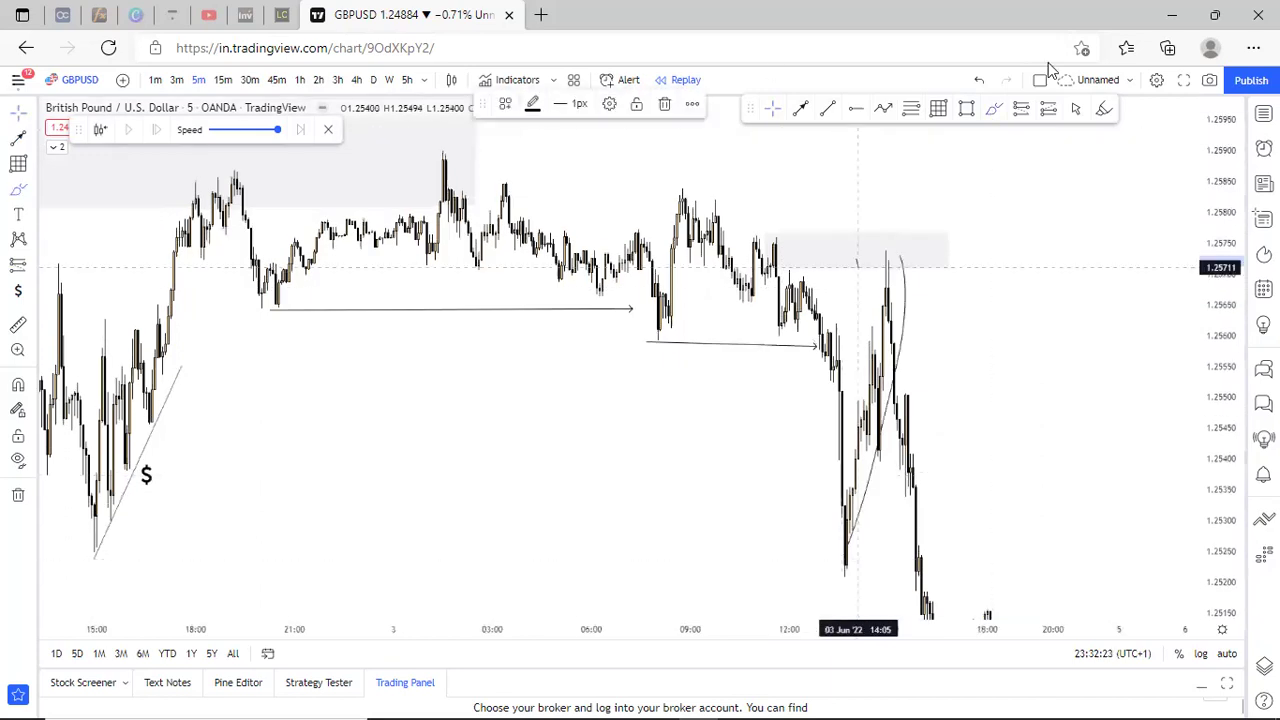
left_click(979, 82)
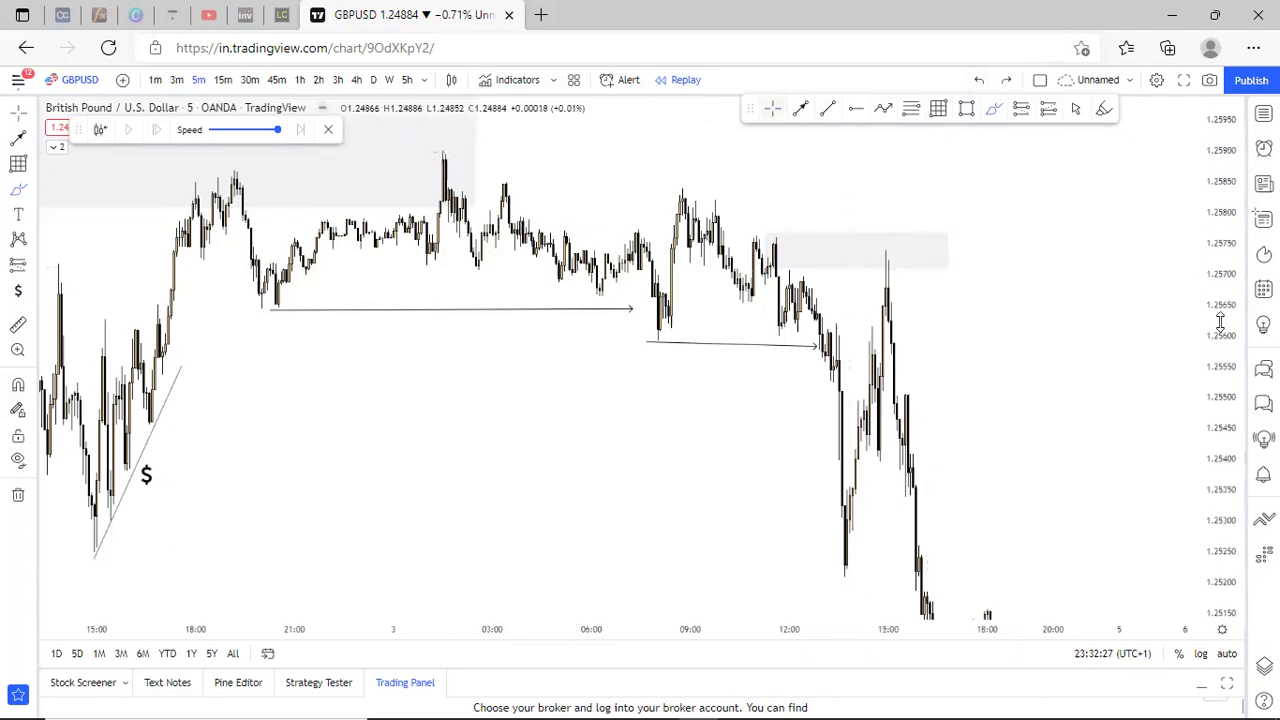
Place a short position on 3 June at 14:35 with entry at 1.25708 and stop at 1.25839.
scroll(1010, 400, "up", 2)
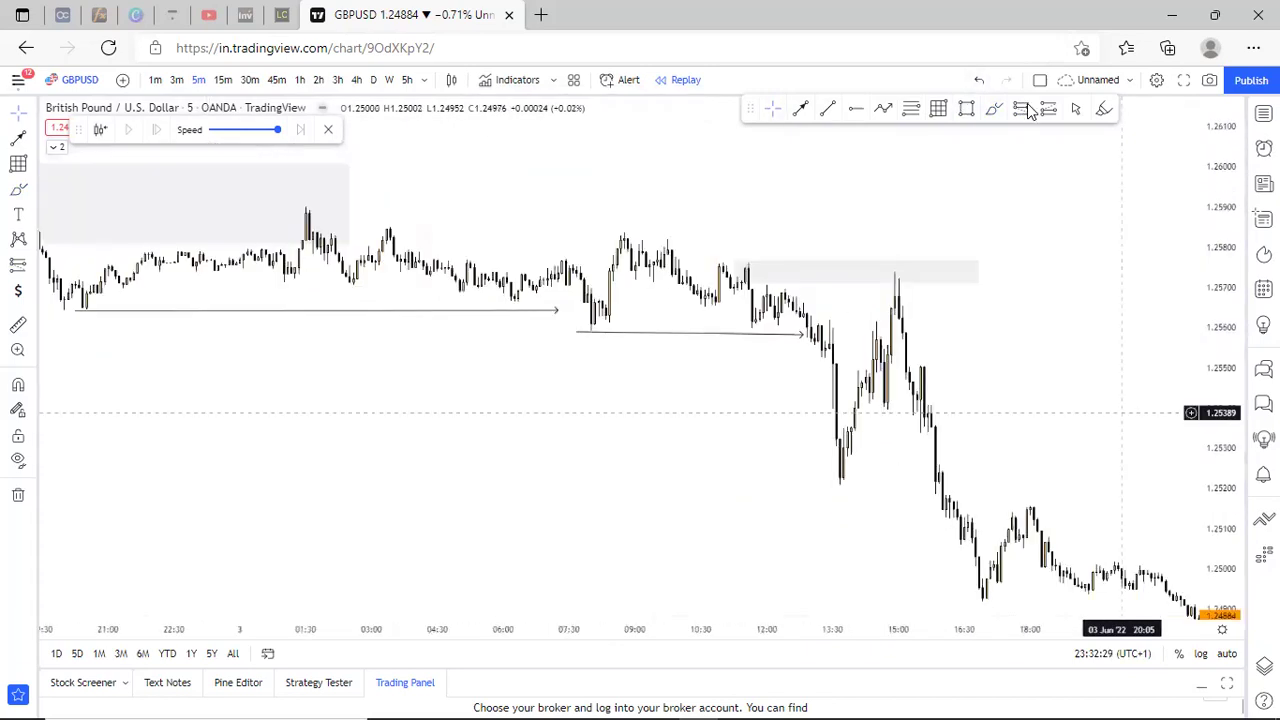
left_click(1024, 108)
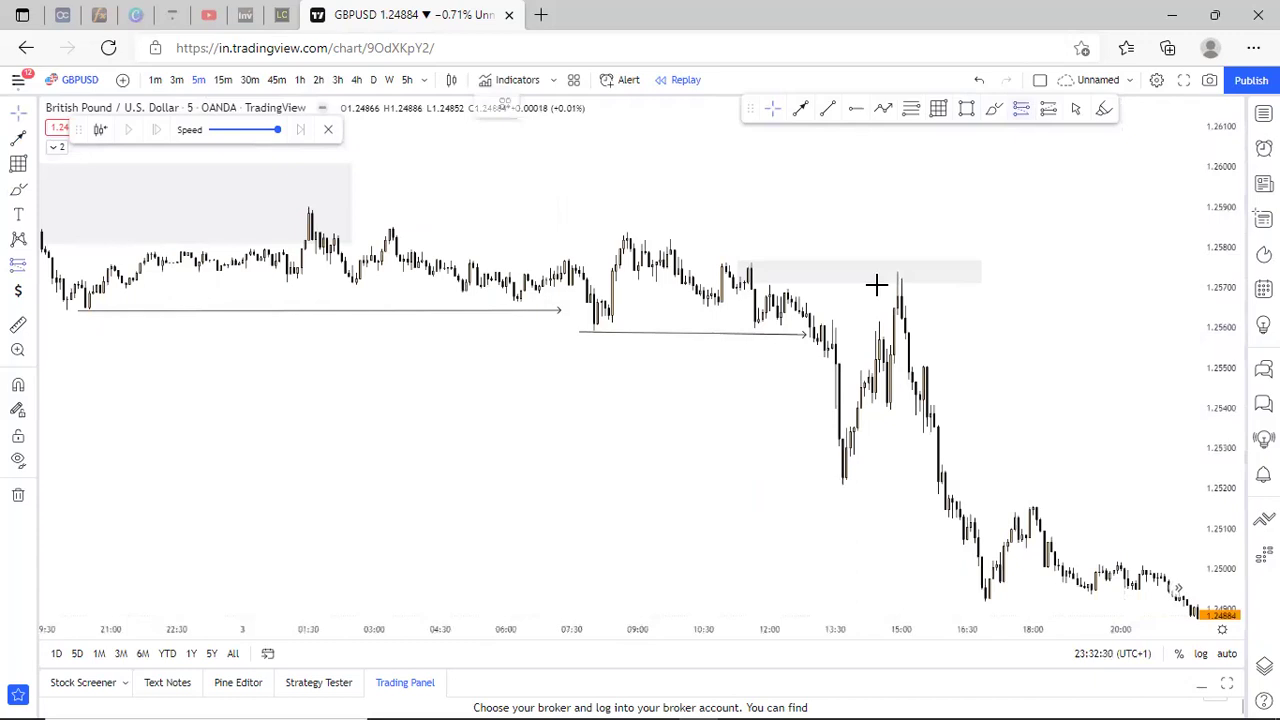
left_click(884, 203)
left_click_drag(886, 258, 883, 232)
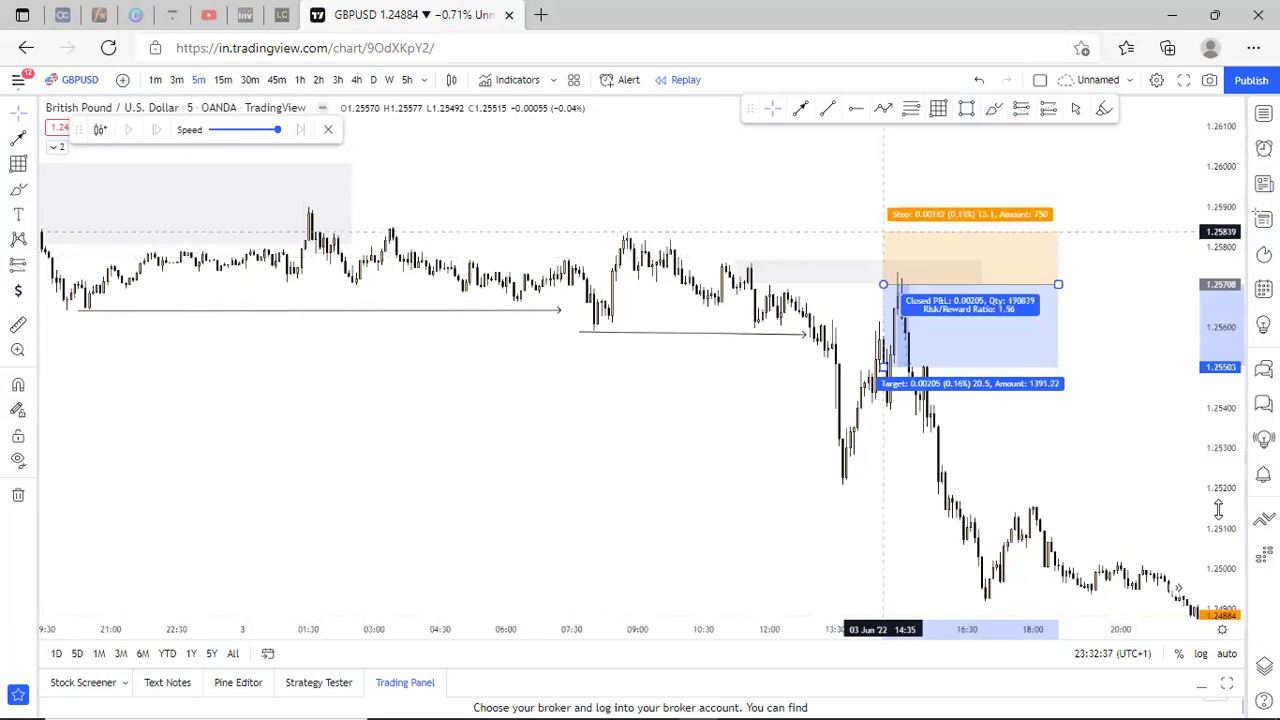
Extend the short position's target down to 1.24845, near the long horizontal target line.
scroll(1192, 355, "down", 3)
left_click_drag(1192, 355, 1192, 290)
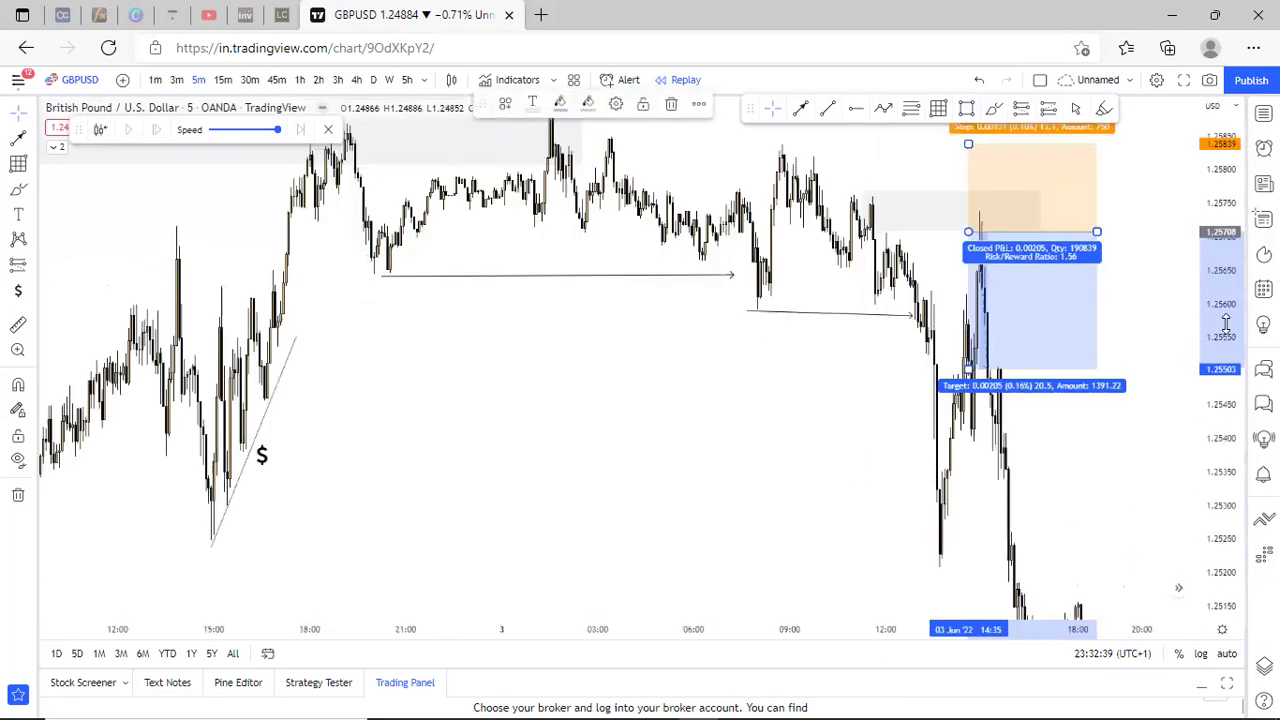
left_click_drag(1044, 366, 994, 274)
scroll(969, 313, "down", 2)
left_click_drag(967, 322, 984, 533)
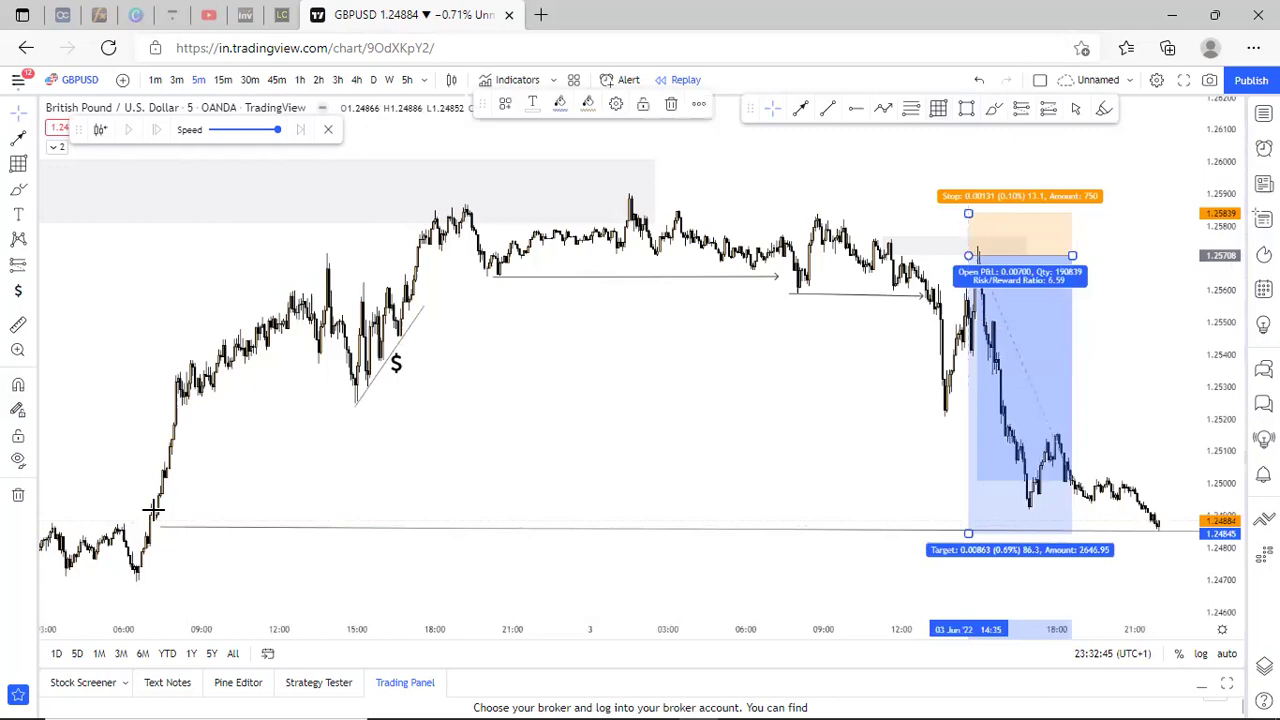
Circle the 2 June morning low around the target line with freehand strokes, and undo them together with the target extension.
left_click(152, 510)
left_click_drag(101, 572, 151, 489)
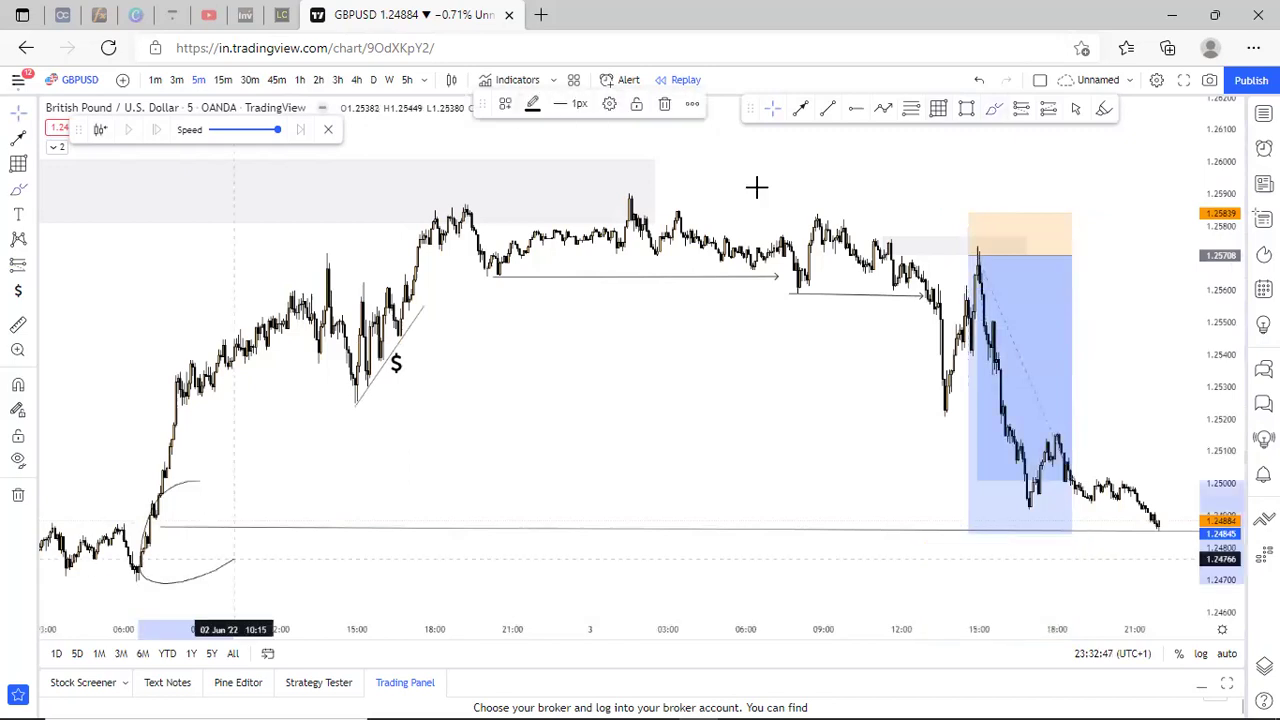
left_click_drag(234, 562, 199, 482)
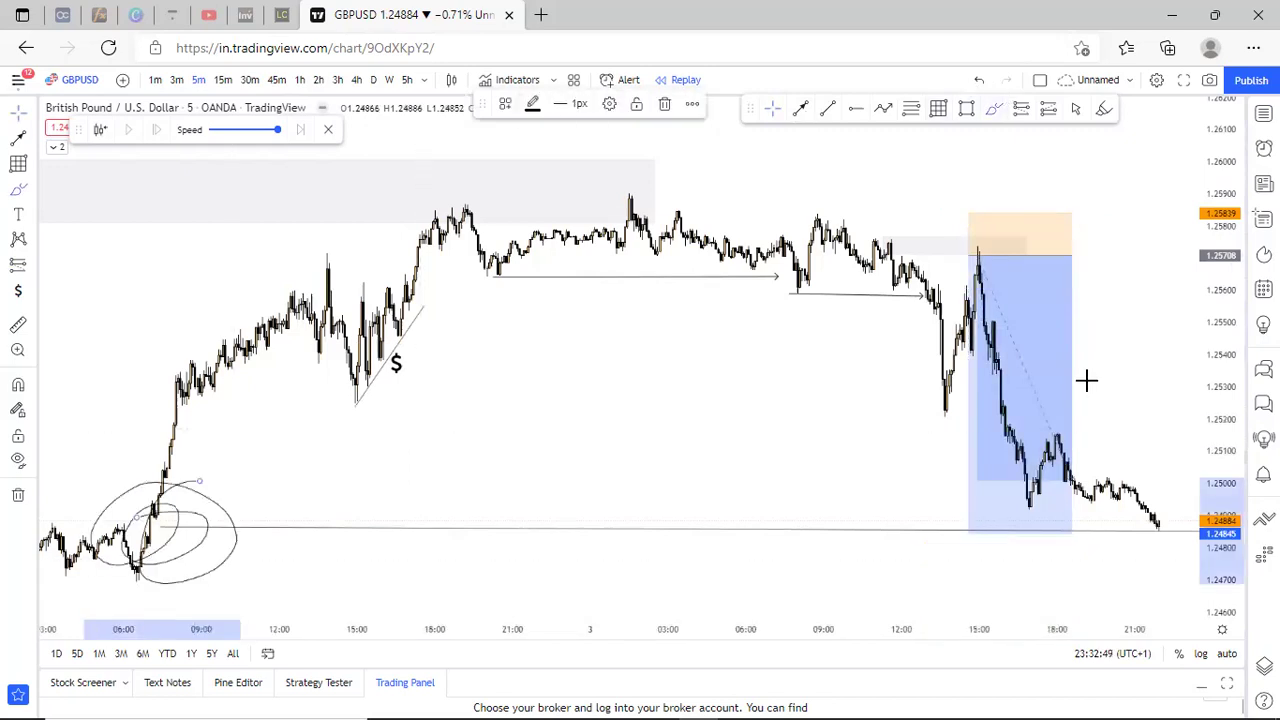
left_click(980, 80)
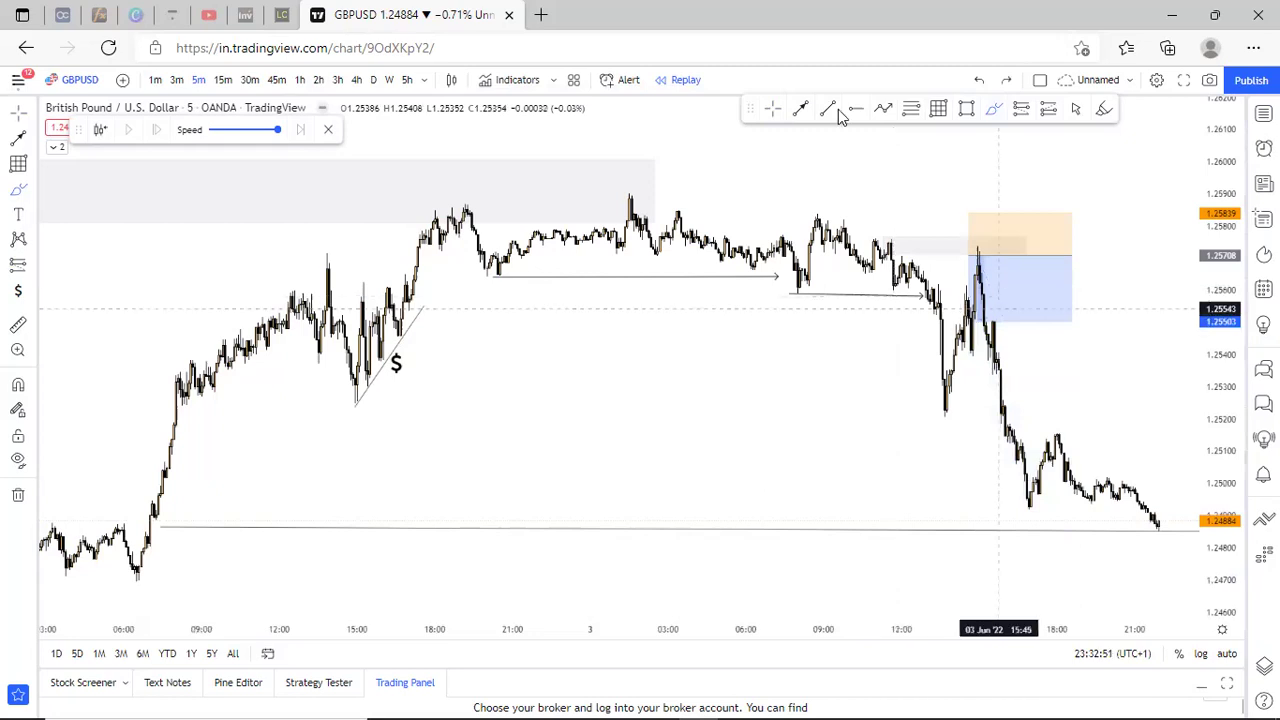
Set the short position's target to about 1.24860 and extend its end to 5 June 22:15.
left_click_drag(968, 321, 993, 529)
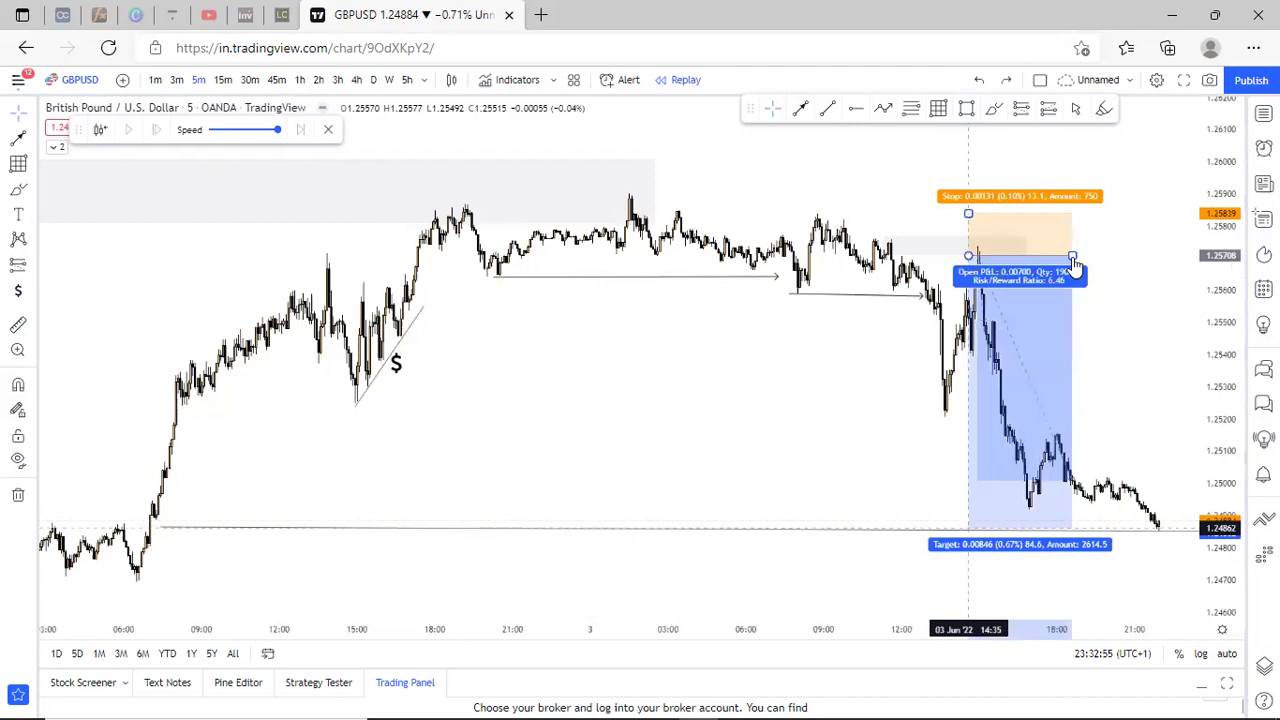
left_click_drag(1072, 256, 1167, 280)
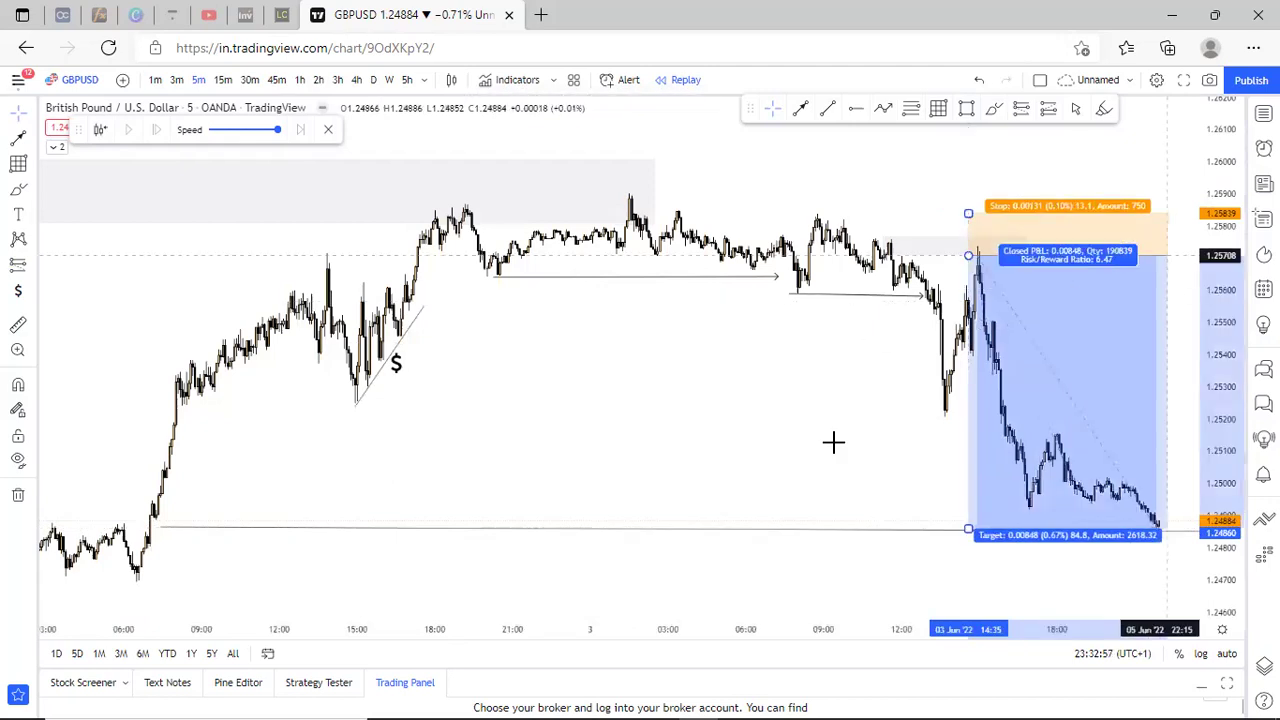
left_click(978, 353)
Switch the GBPUSD chart to the 1-hour timeframe and frame the short position with the latest price action.
scroll(978, 353, "down", 2)
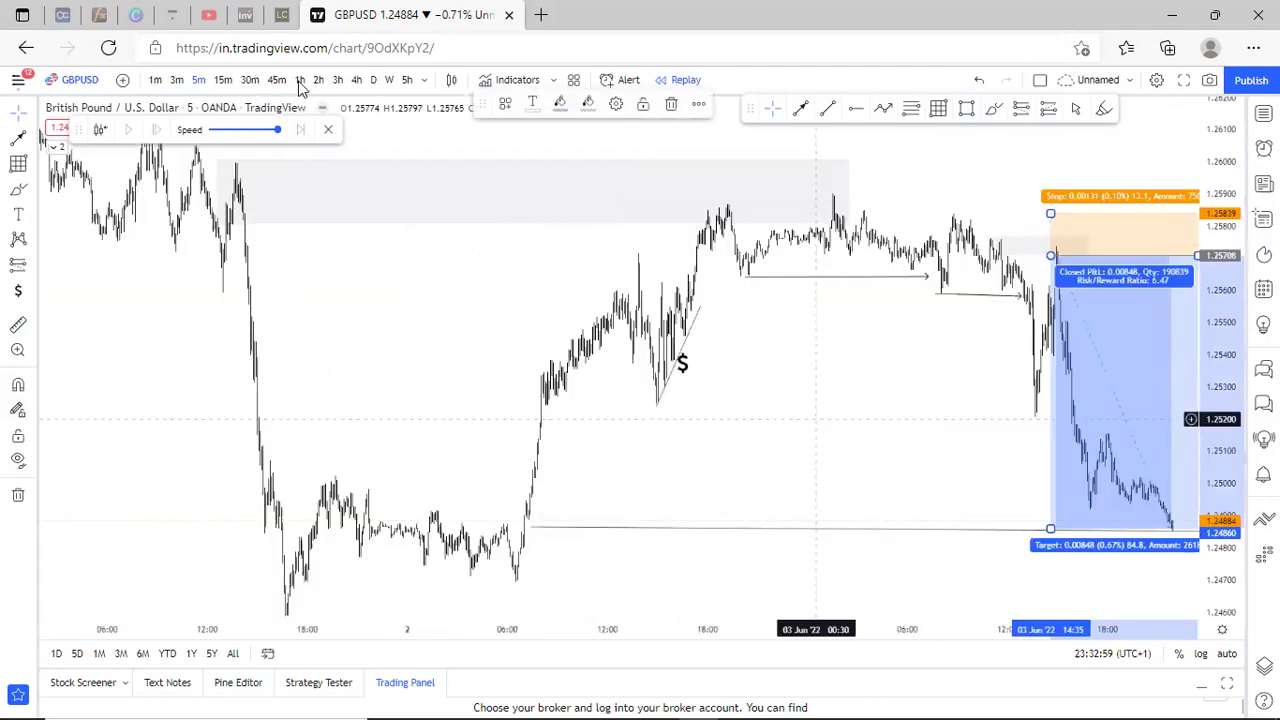
scroll(829, 255, "down", 2)
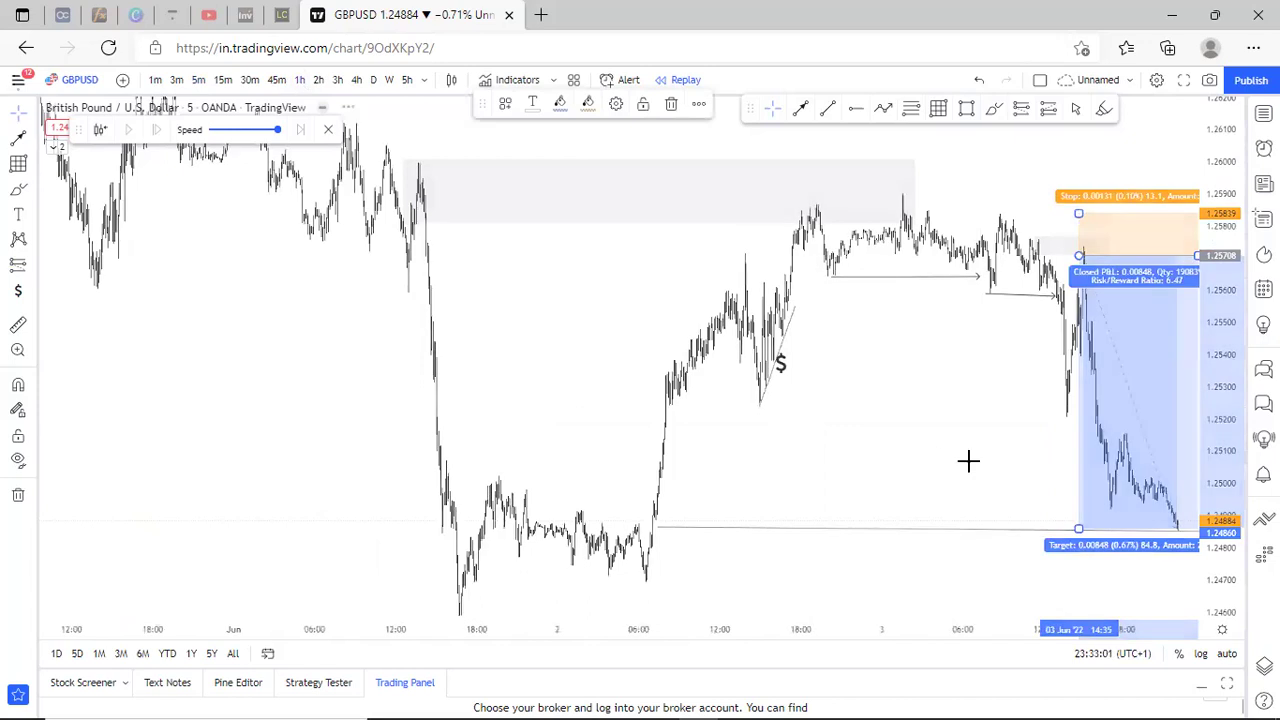
type("60")
key("Return")
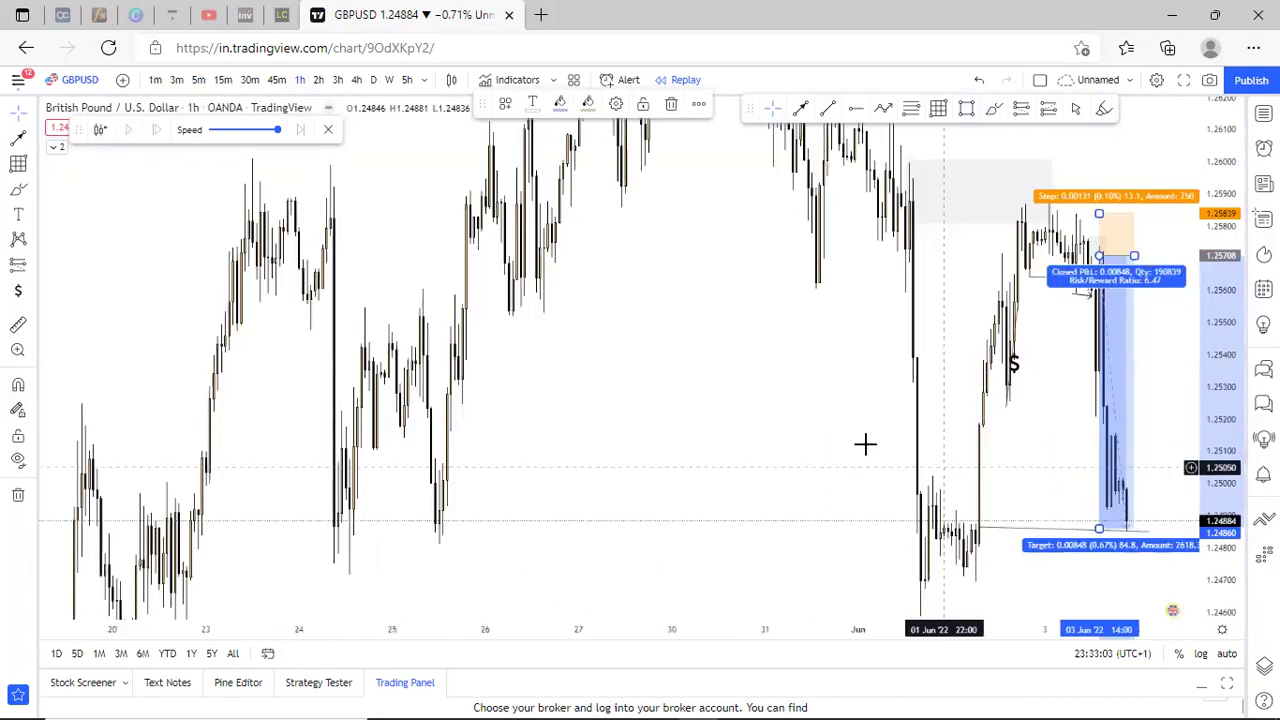
scroll(865, 444, "up", 3)
scroll(676, 423, "up", 2)
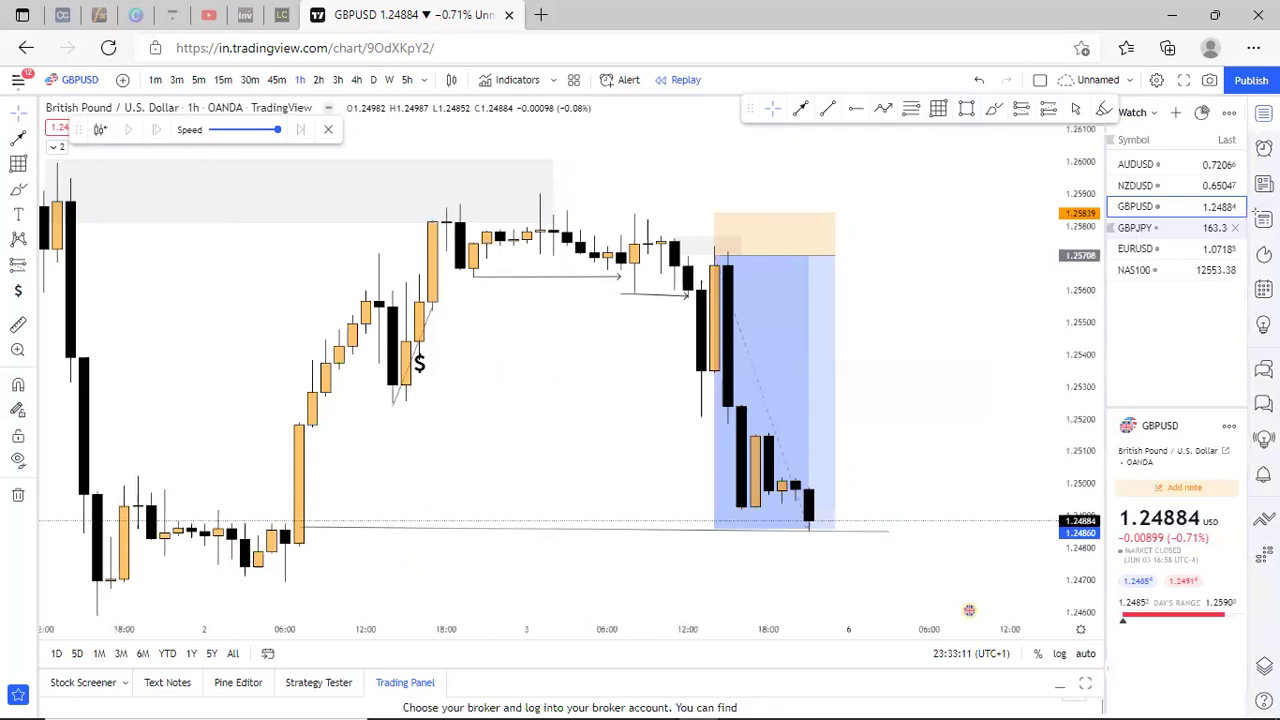
Load EURUSD from the watchlist and frame its recent 1-hour price action.
left_click(1160, 249)
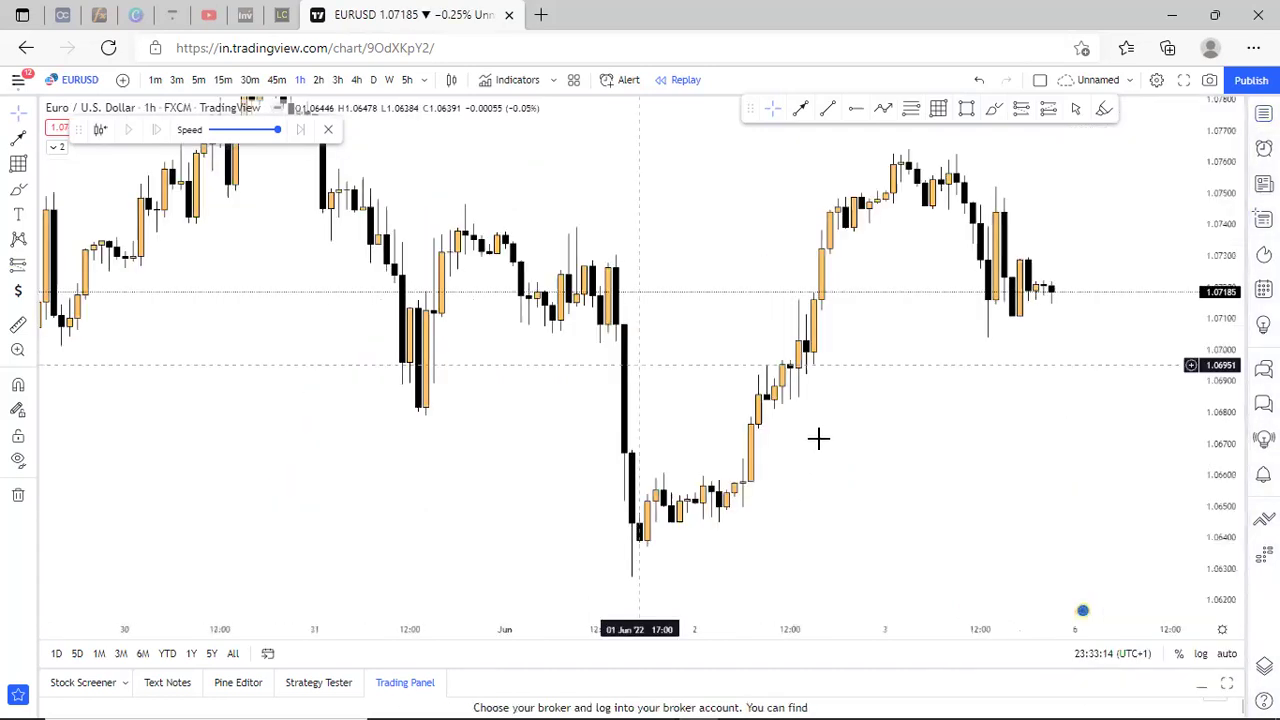
scroll(819, 438, "down", 2)
left_click_drag(841, 360, 819, 438)
left_click_drag(985, 459, 956, 536)
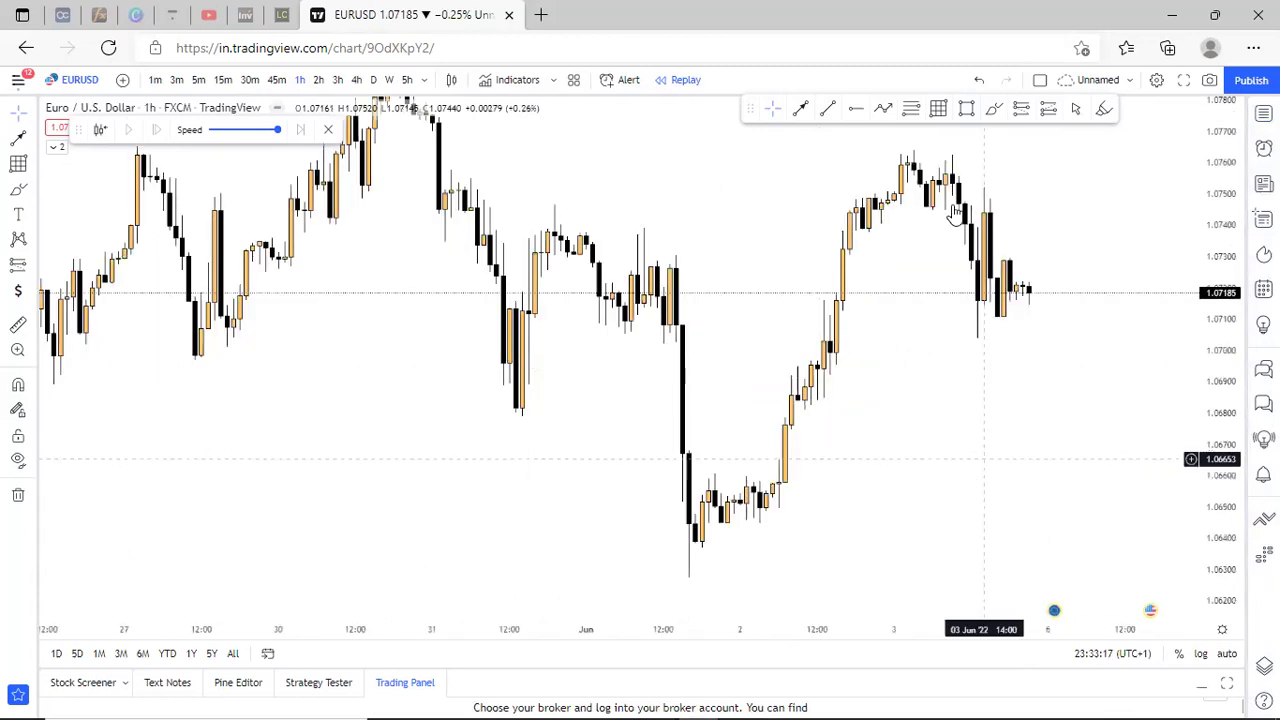
Draw a EURUSD supply zone from 30 May 22:00 to 6 June 03:00, spanning about 1.07774 to 1.07667.
key("alt+shift+r")
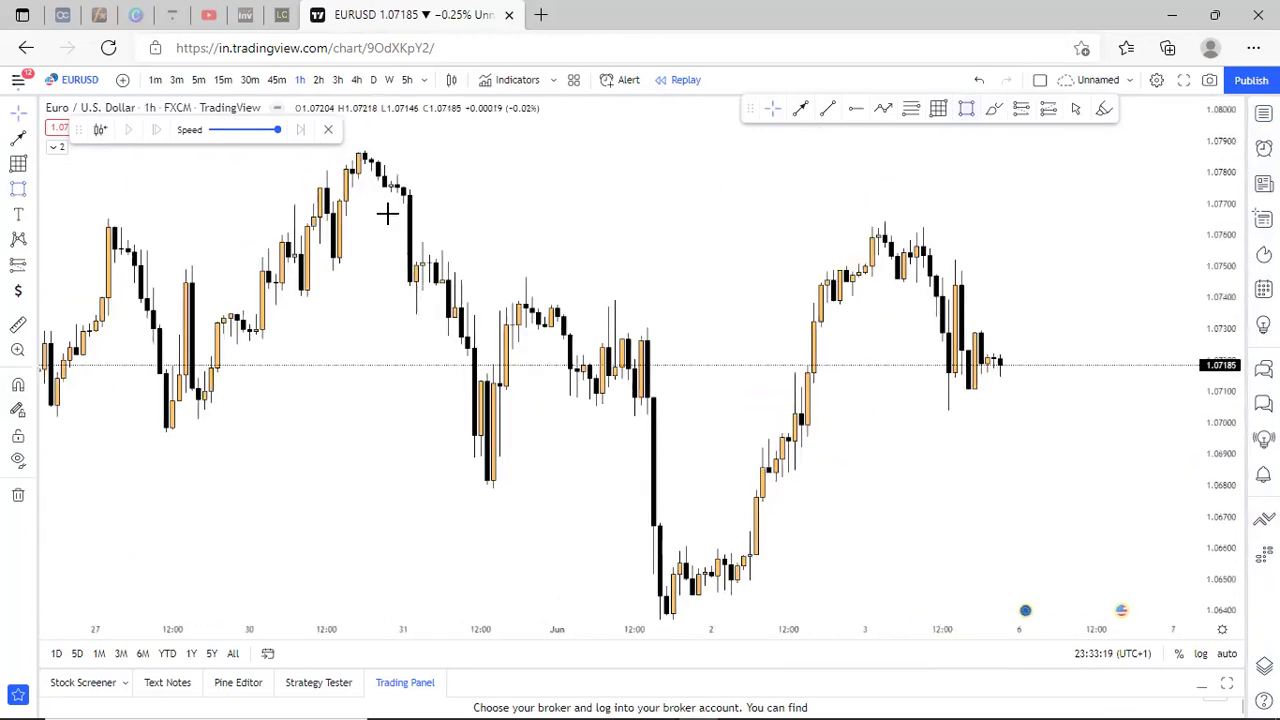
left_click(390, 214)
left_click(1038, 180)
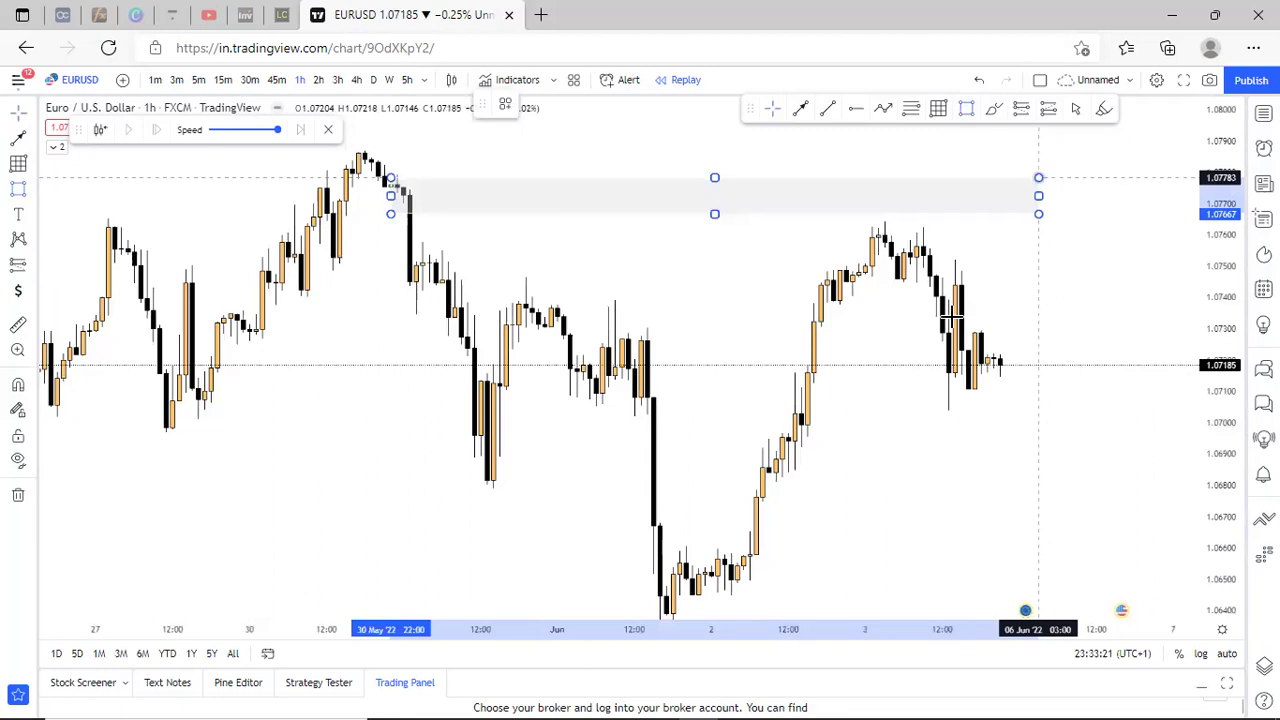
Draw a structure-break arrow under the 25 May low, from 25 May 11:00 at about 1.06391 to the 1 June drop.
scroll(793, 478, "down", 3)
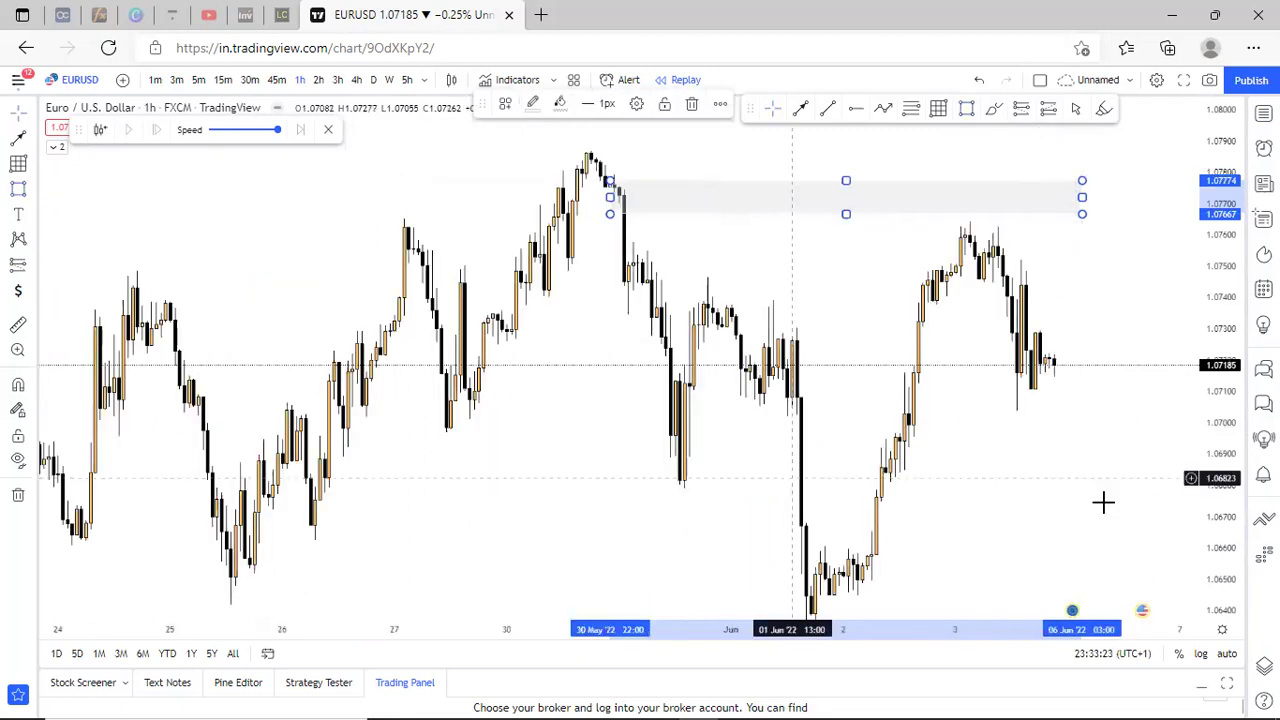
left_click_drag(1220, 361, 1220, 500)
scroll(1015, 484, "down", 3)
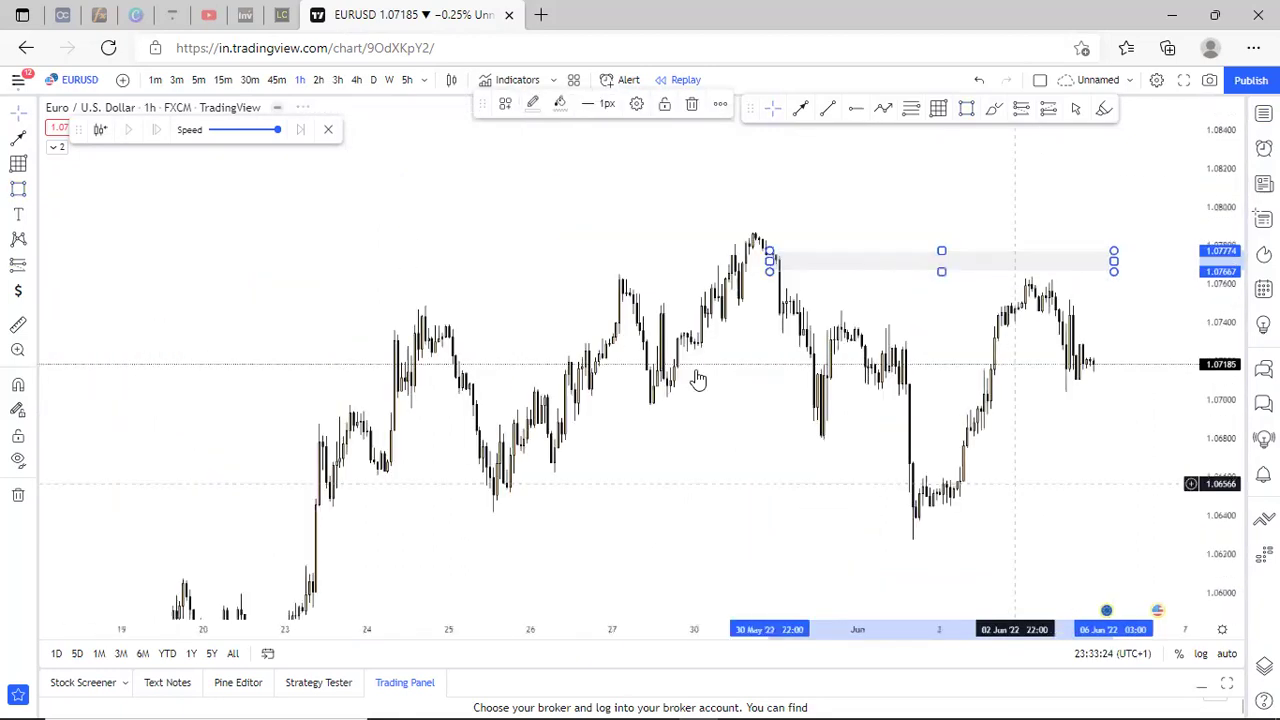
scroll(698, 380, "down", 4)
left_click_drag(698, 380, 664, 310)
scroll(703, 362, "up", 1)
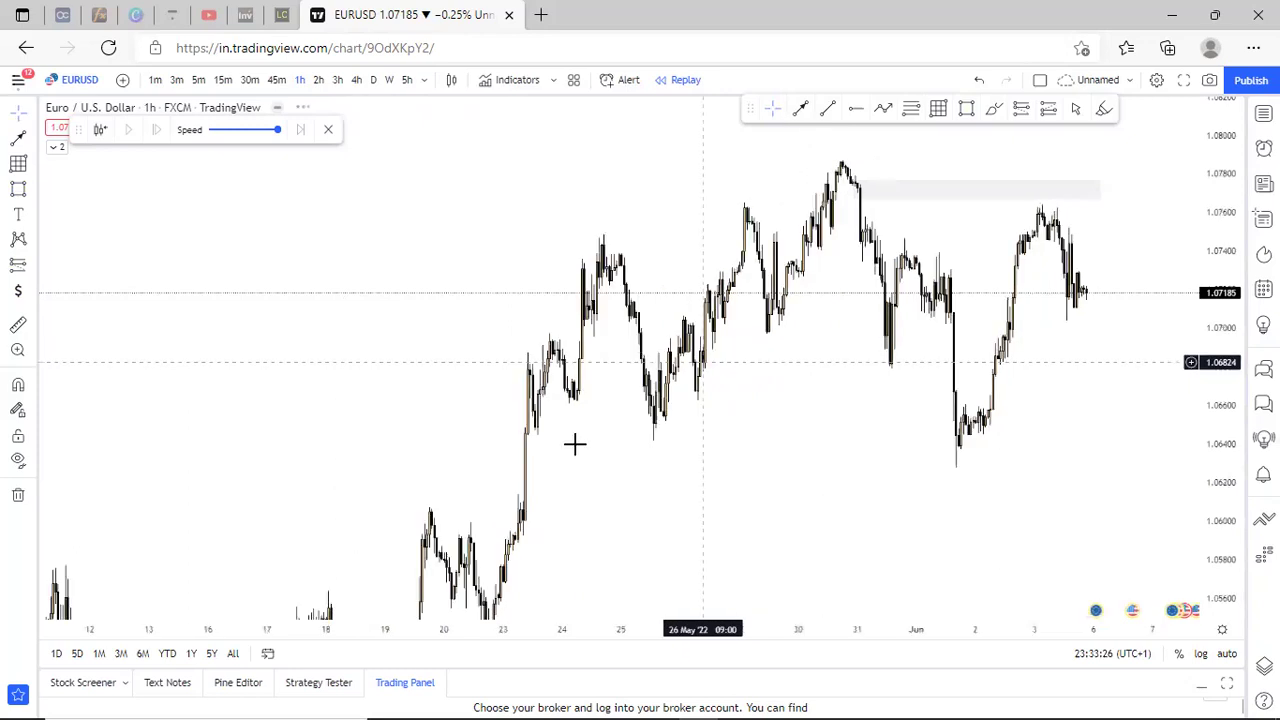
scroll(578, 443, "up", 1)
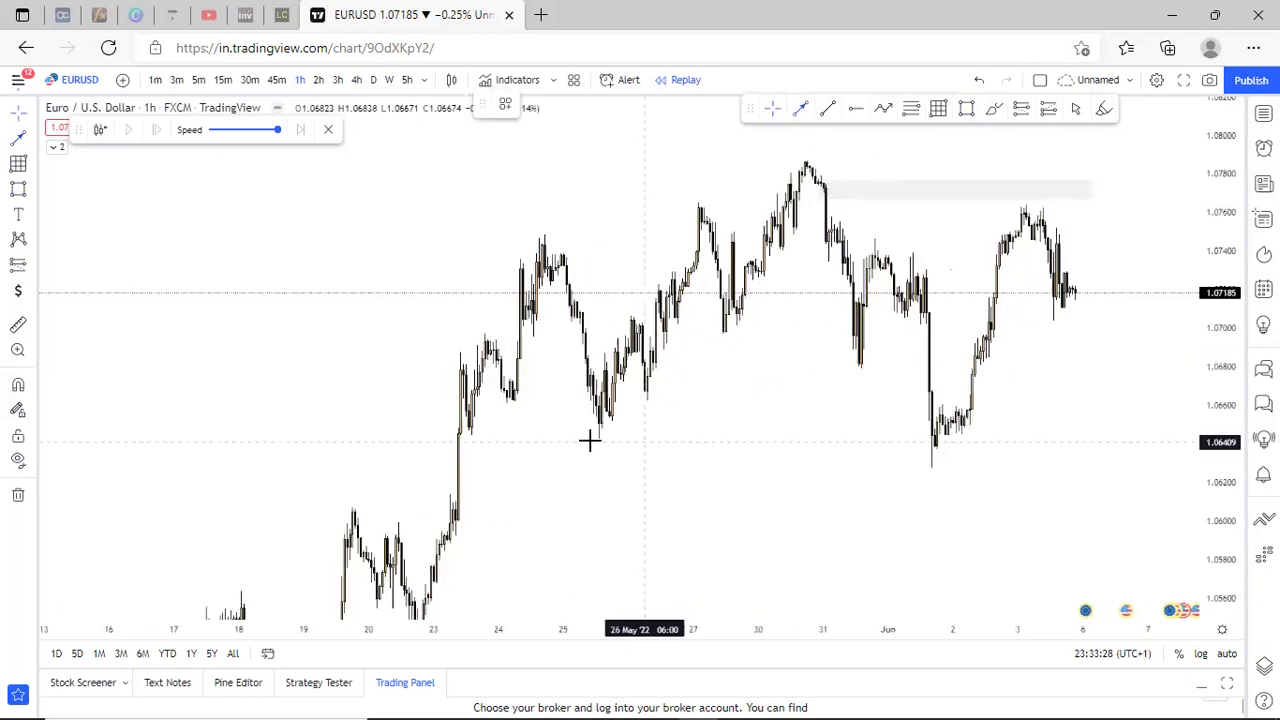
left_click(915, 437)
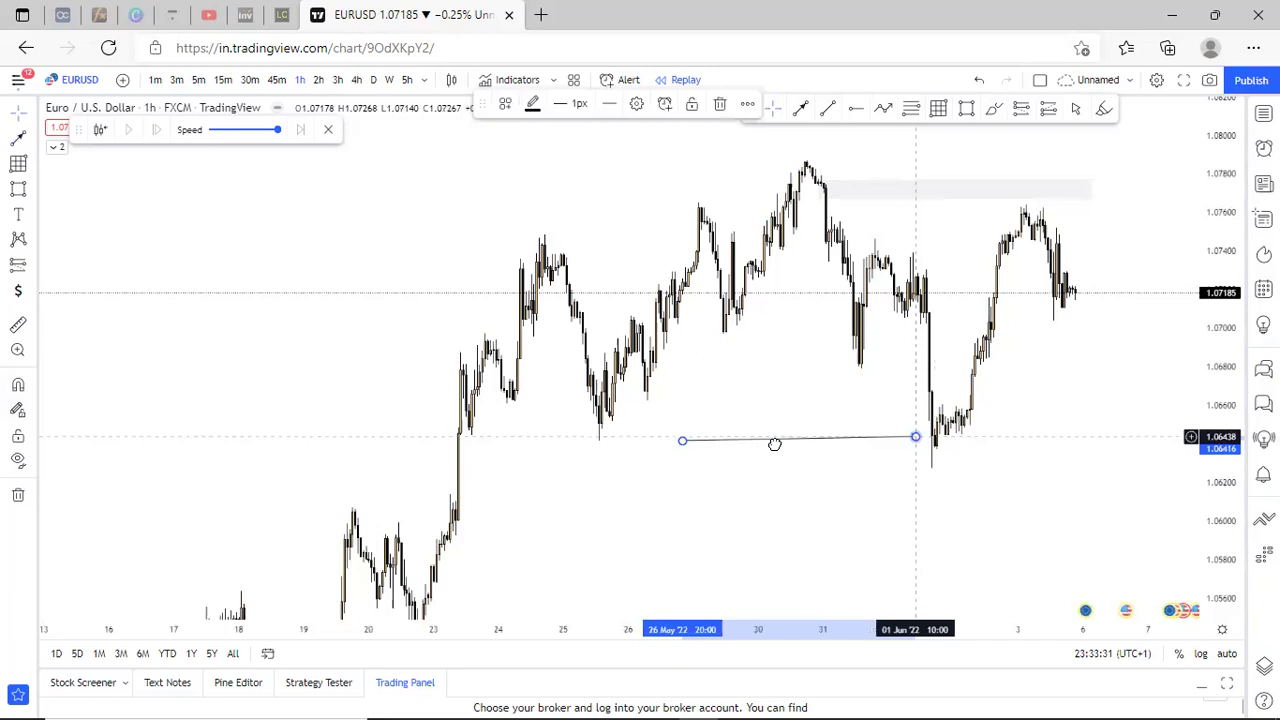
left_click_drag(774, 443, 669, 451)
left_click_drag(826, 441, 924, 447)
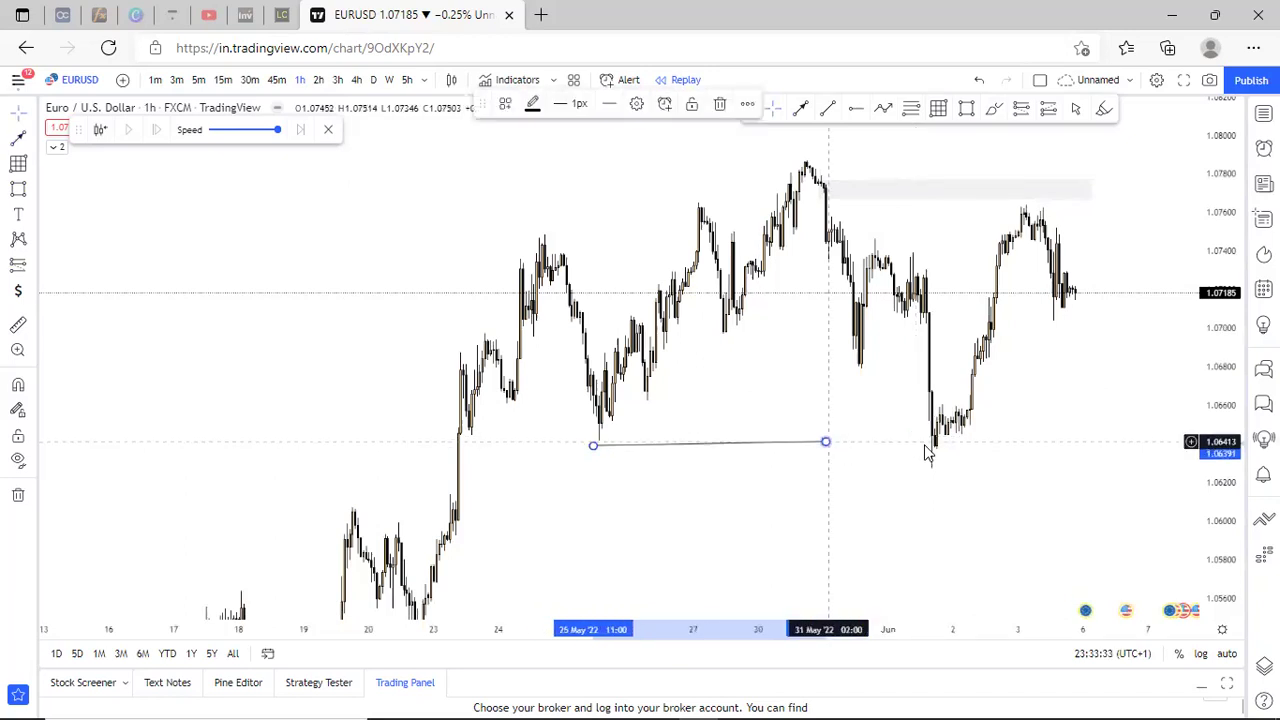
Switch the EURUSD chart to the 15-minute timeframe, framed on the 3 June highs below the supply zone.
scroll(745, 300, "up", 3)
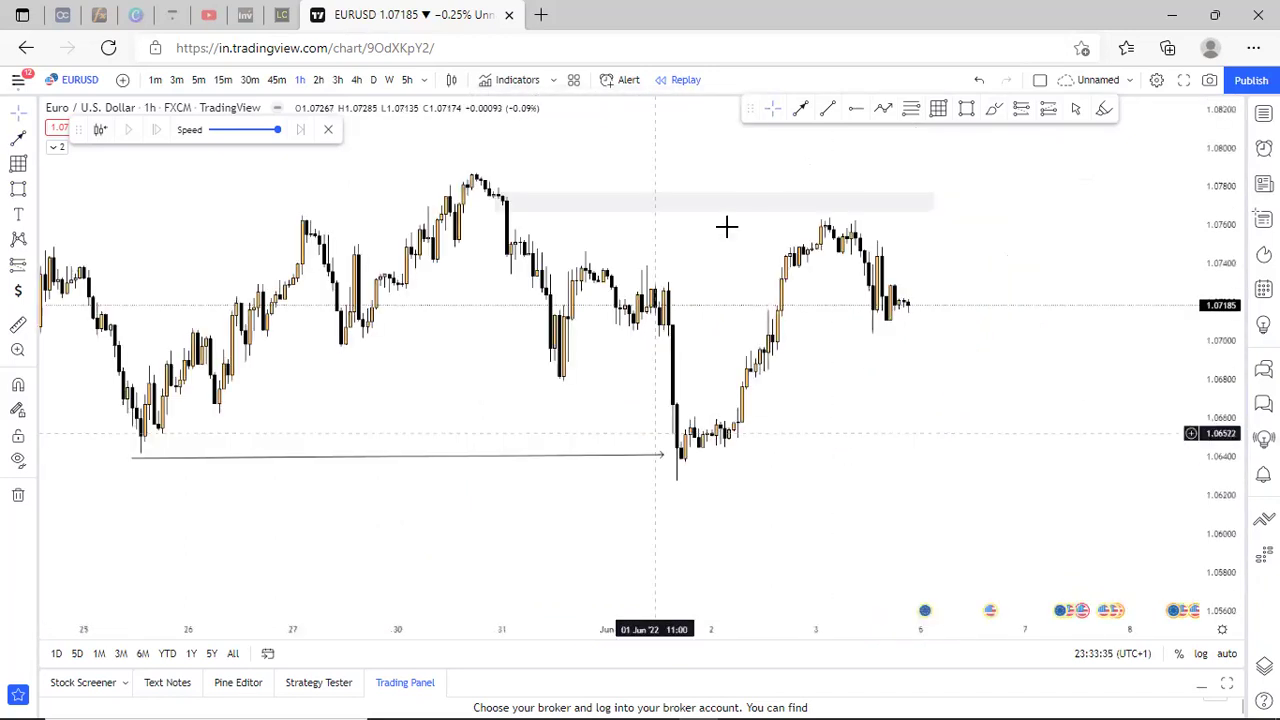
scroll(726, 228, "up", 1)
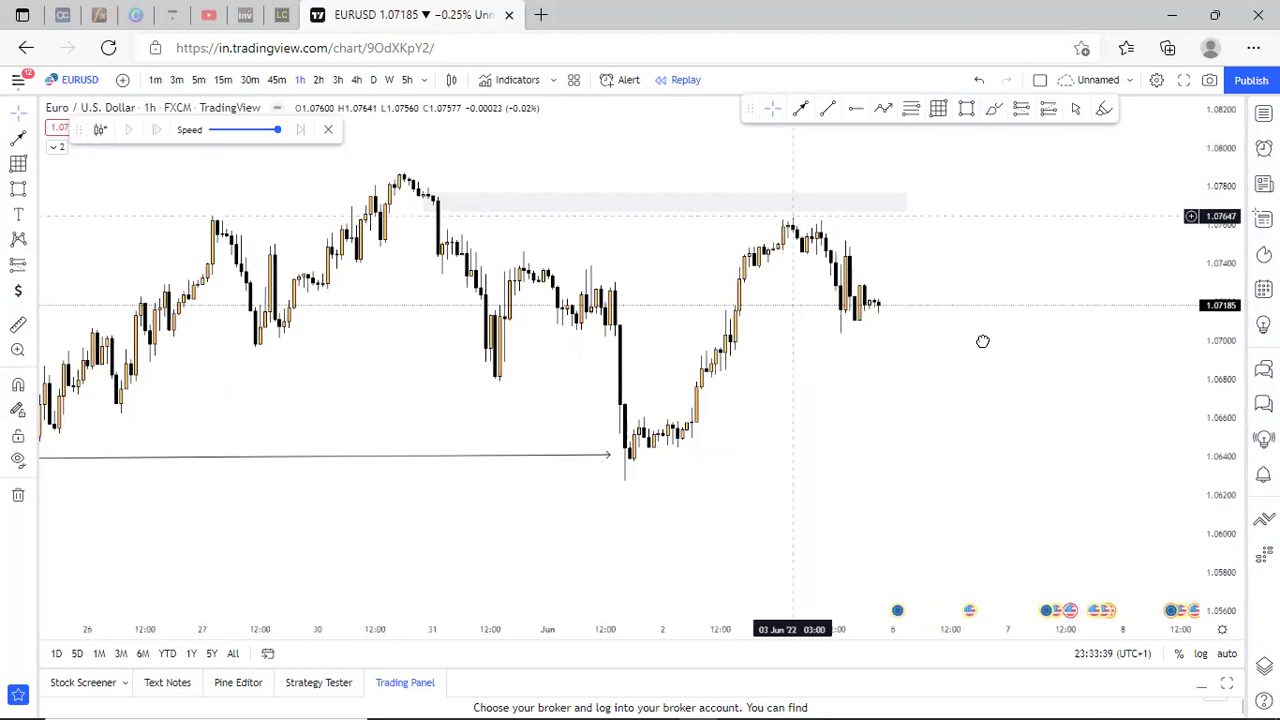
left_click_drag(670, 281, 785, 328)
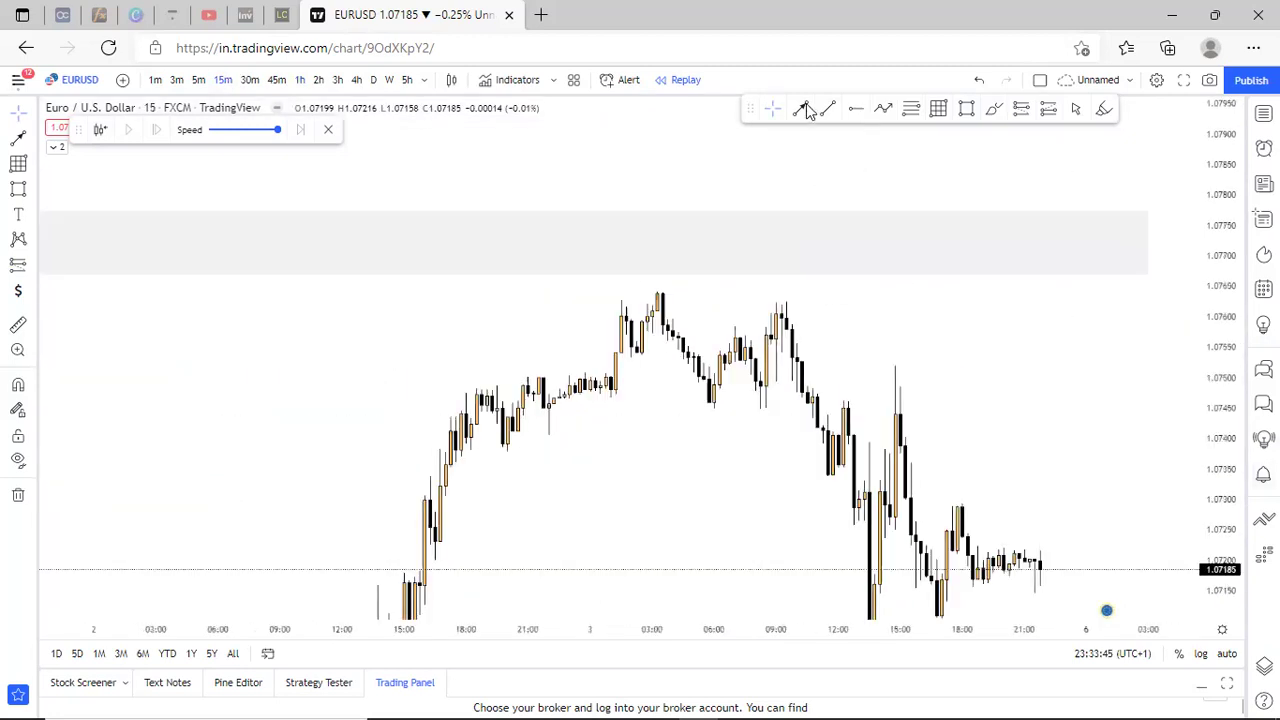
Draw two structure-break arrows on 3 June, one ending at 04:15 at 1.07530 and one from 00:15 to 05:15 at about 1.07468.
left_click(678, 359)
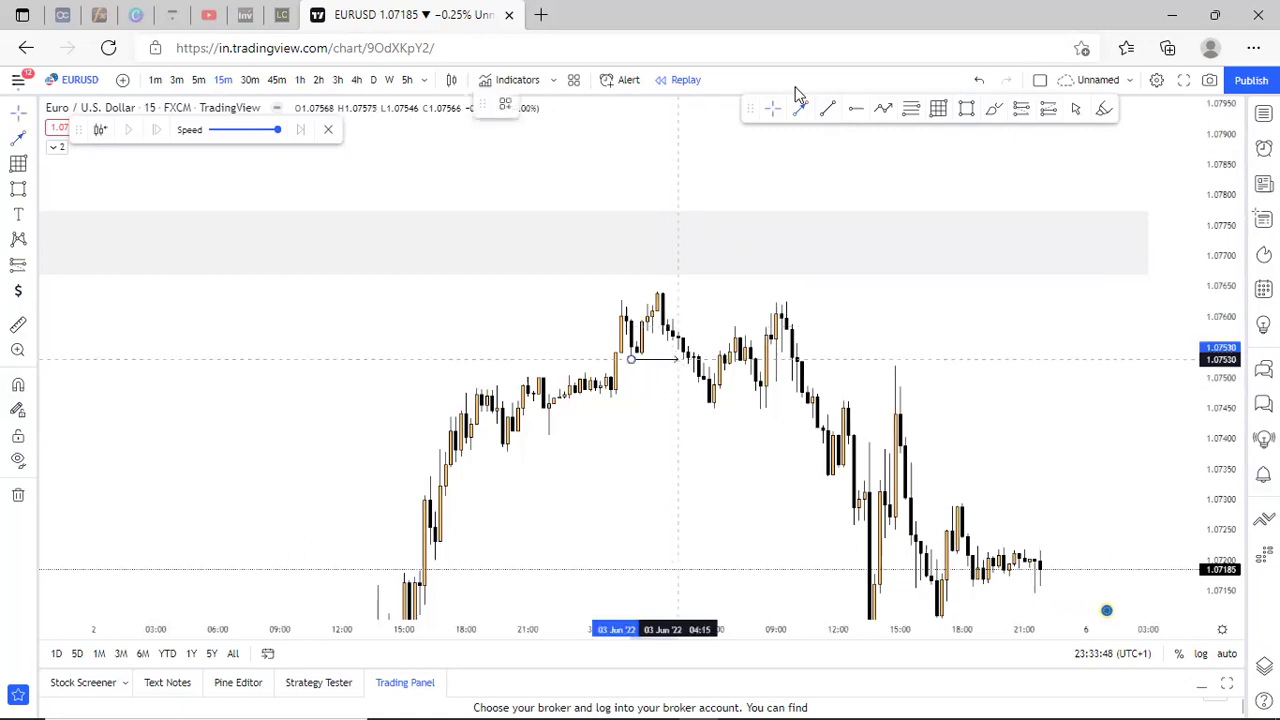
left_click(595, 400)
left_click(697, 397)
Draw a refined supply zone from the 3 June high to about 11:30, spanning about 1.07640 to 1.07597.
left_click_drag(681, 445, 778, 466)
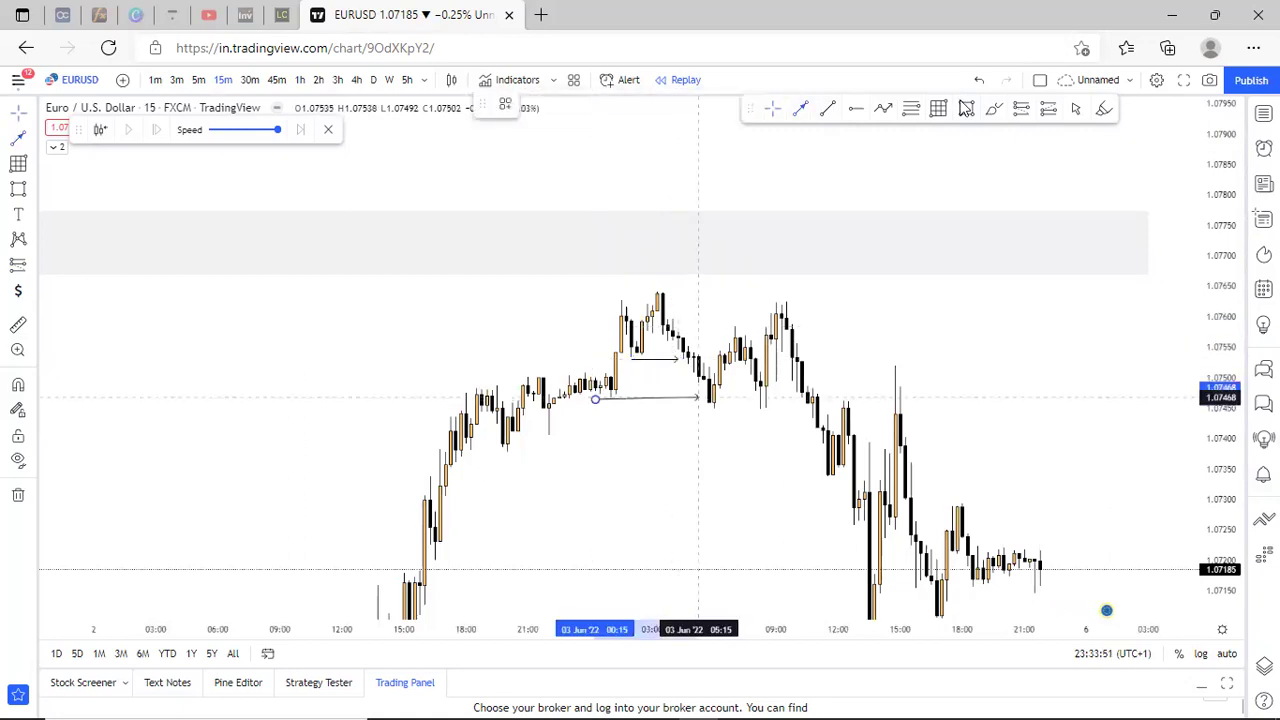
left_click(966, 108)
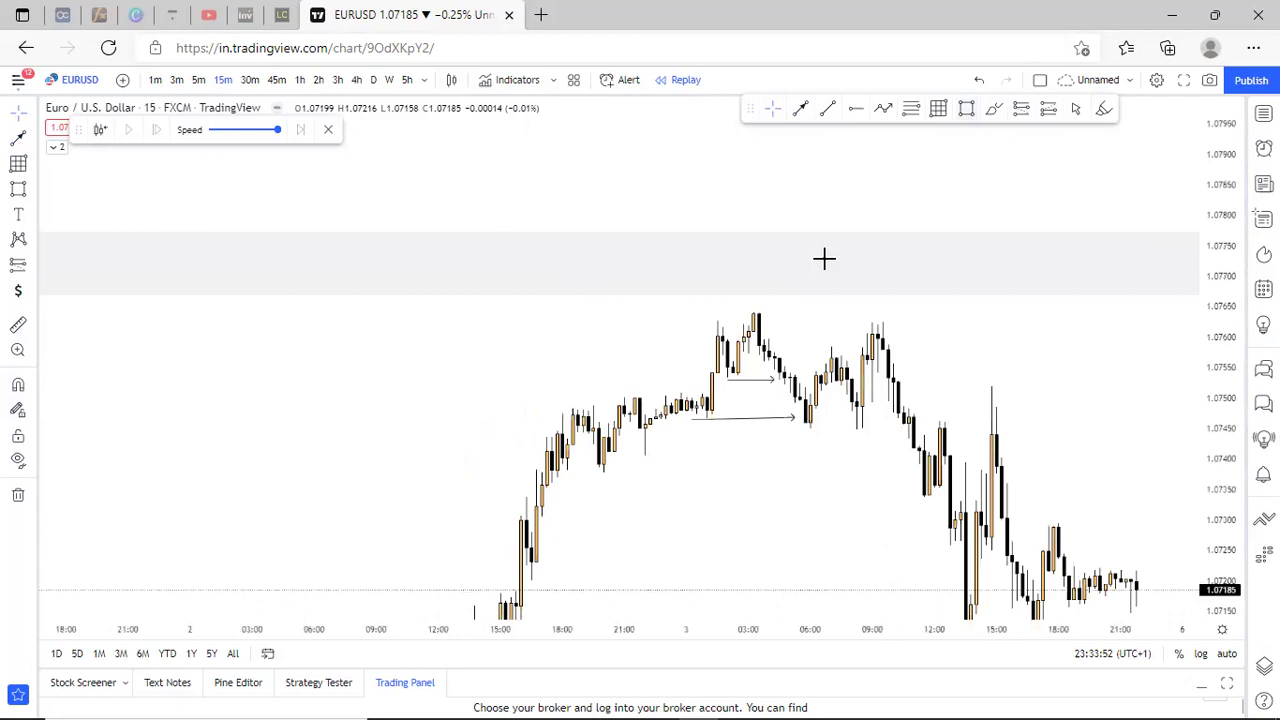
left_click(921, 313)
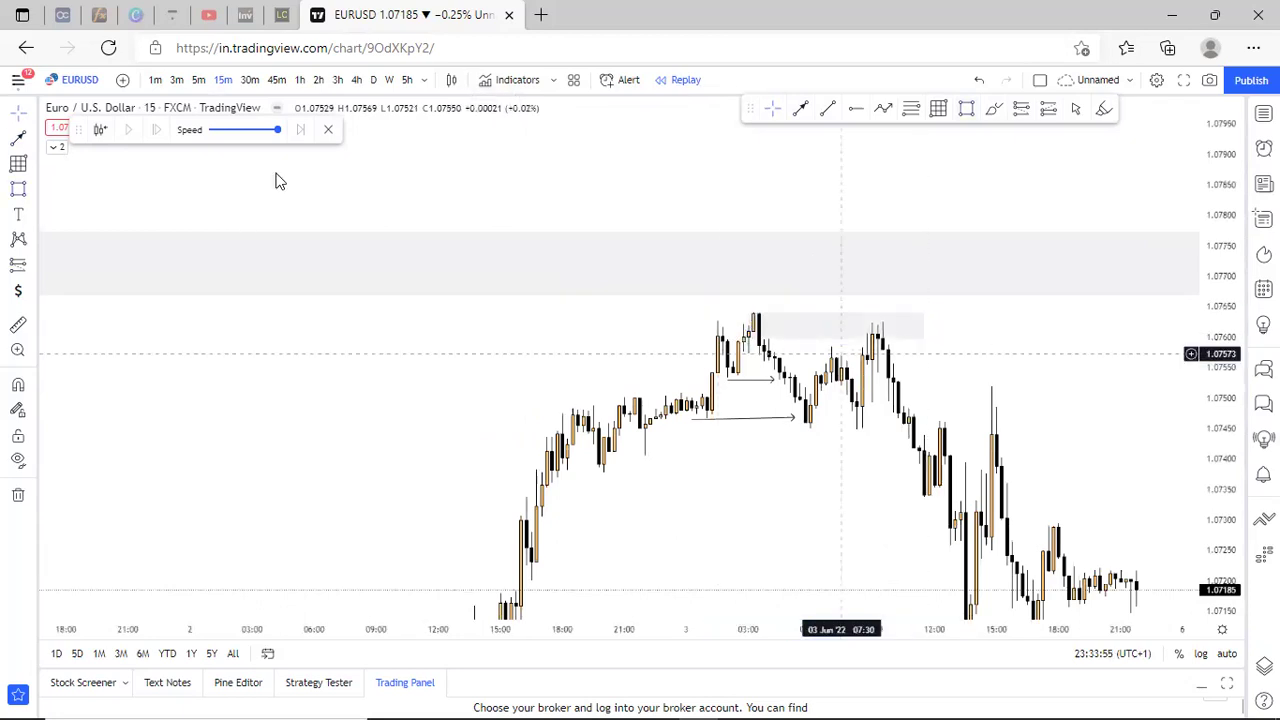
Show the second Killzones indicator on the EURUSD chart and enlarge the price scale around the refined zone.
left_click(57, 147)
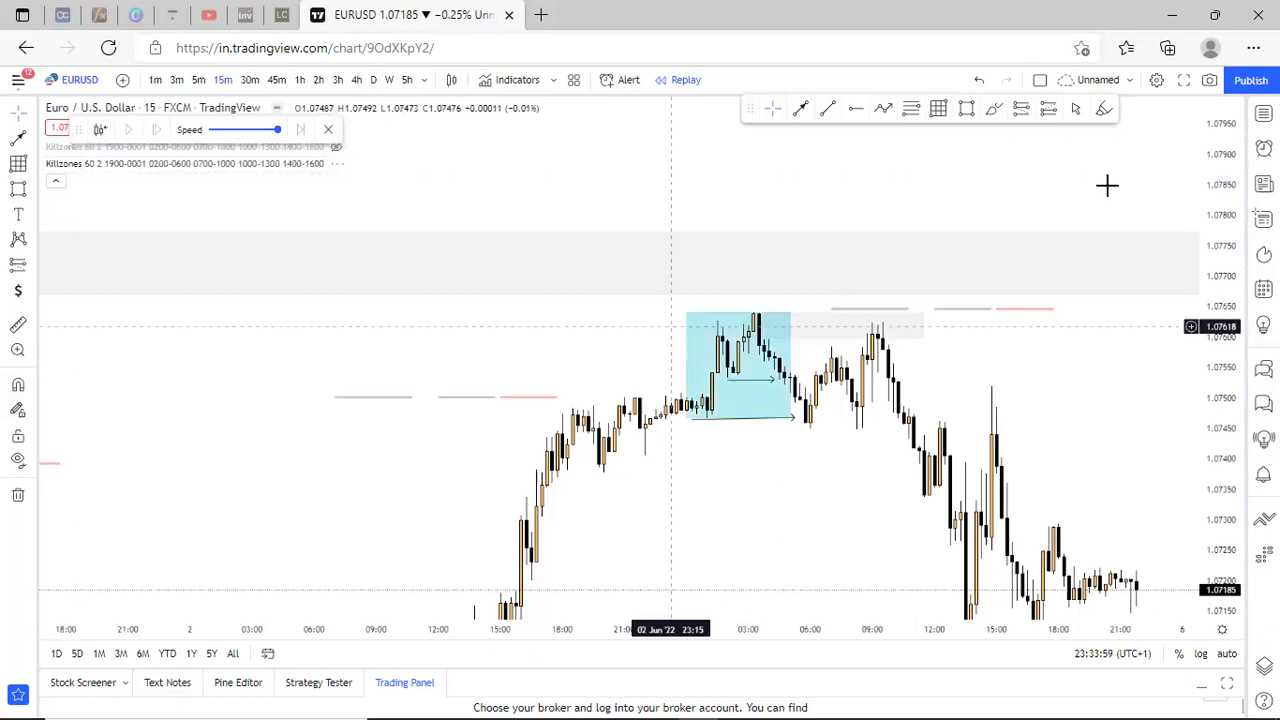
left_click_drag(1220, 468, 1220, 183)
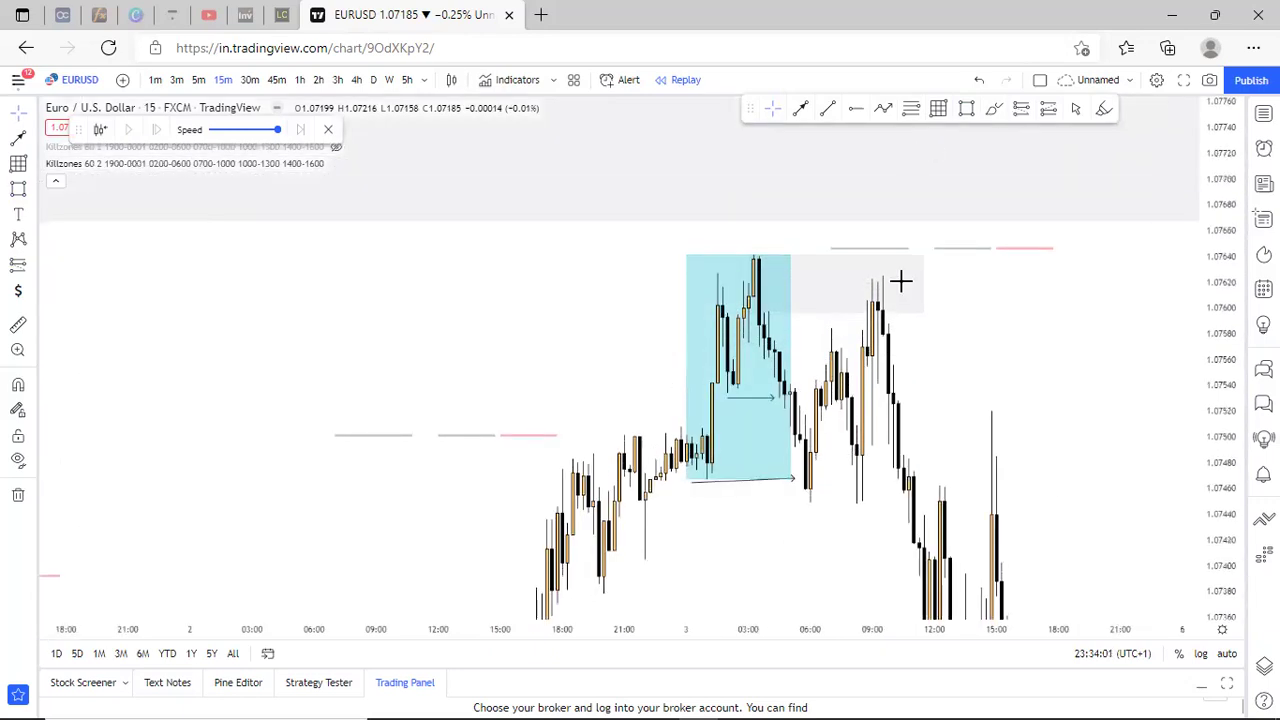
Place a EURUSD short position on 3 June at 08:15 with entry at 1.07597 and stop at 1.07641.
left_click(857, 312)
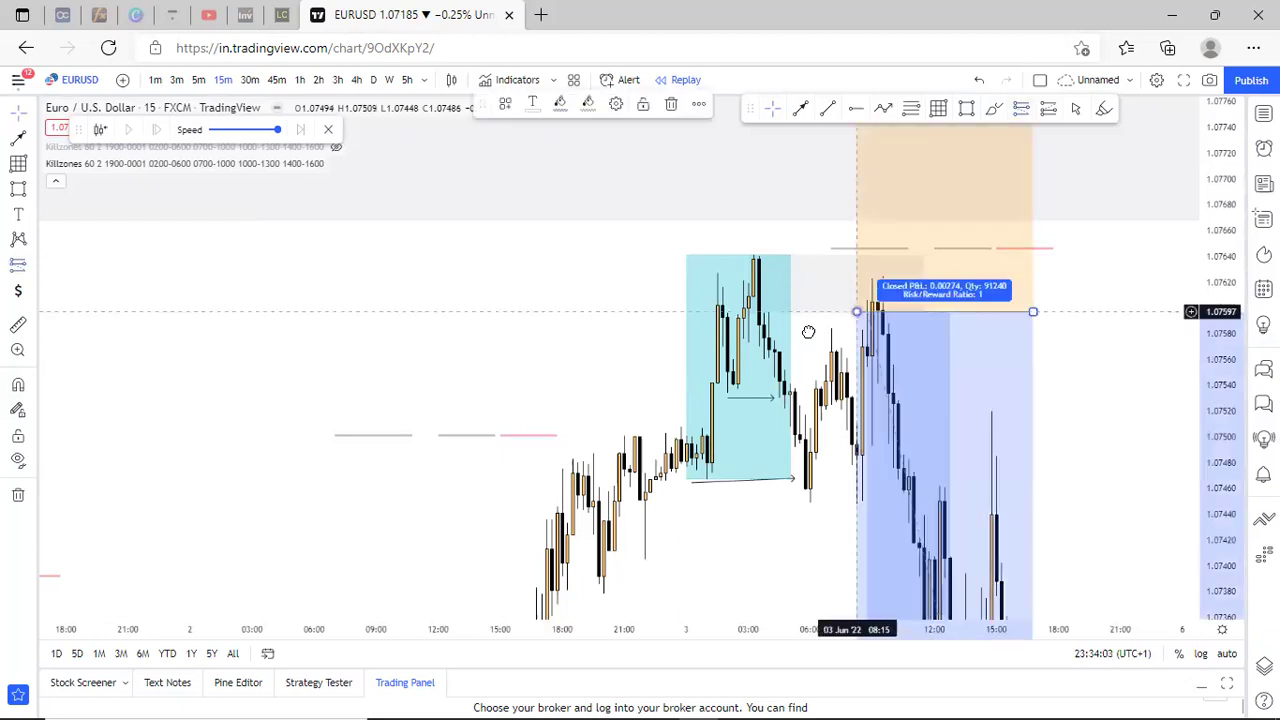
left_click_drag(810, 272, 808, 332)
left_click_drag(841, 143, 834, 263)
mouse_move(851, 131)
left_mouse_down()
mouse_move(834, 428)
mouse_move(737, 433)
mouse_move(991, 429)
left_mouse_up()
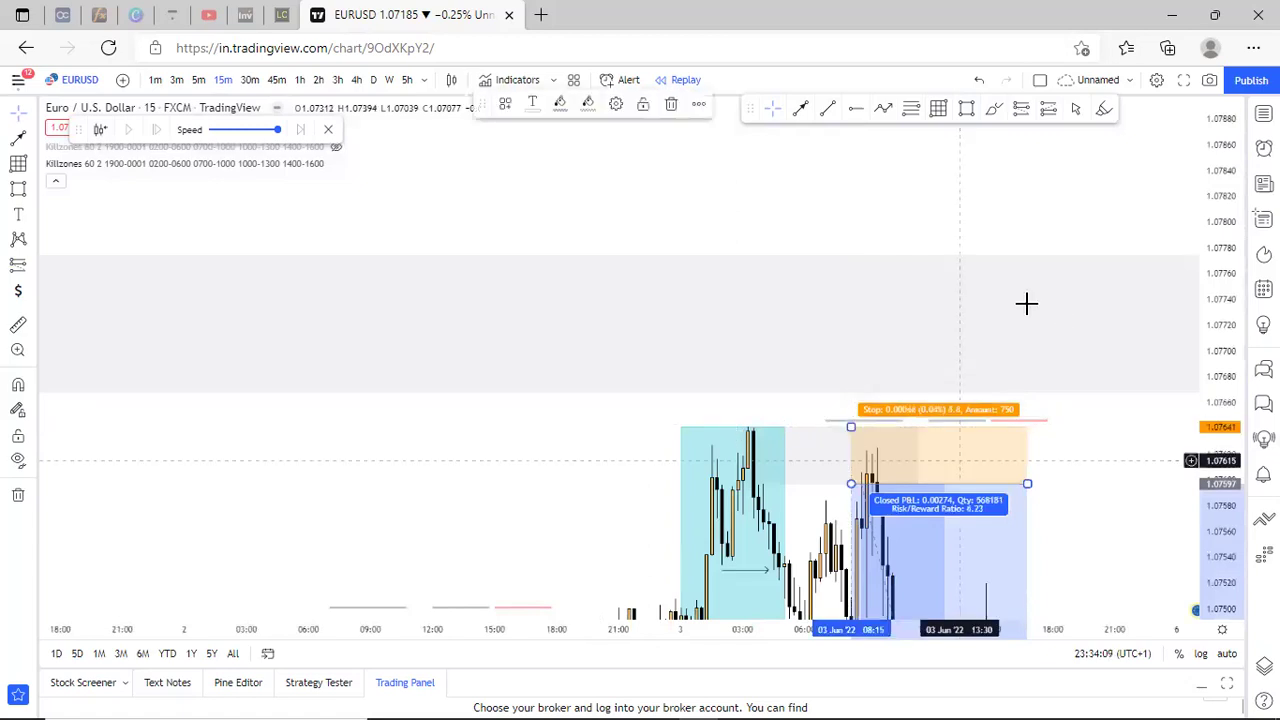
Sketch trial brush strokes from the 3 June session high into the short position, and remove them.
scroll(1026, 303, "up", 1)
scroll(864, 230, "up", 3)
left_click(994, 108)
mouse_move(632, 457)
left_mouse_down()
mouse_move(640, 426)
mouse_move(538, 312)
mouse_move(369, 326)
left_mouse_up()
mouse_move(579, 326)
left_mouse_down()
mouse_move(677, 365)
mouse_move(560, 341)
left_mouse_up()
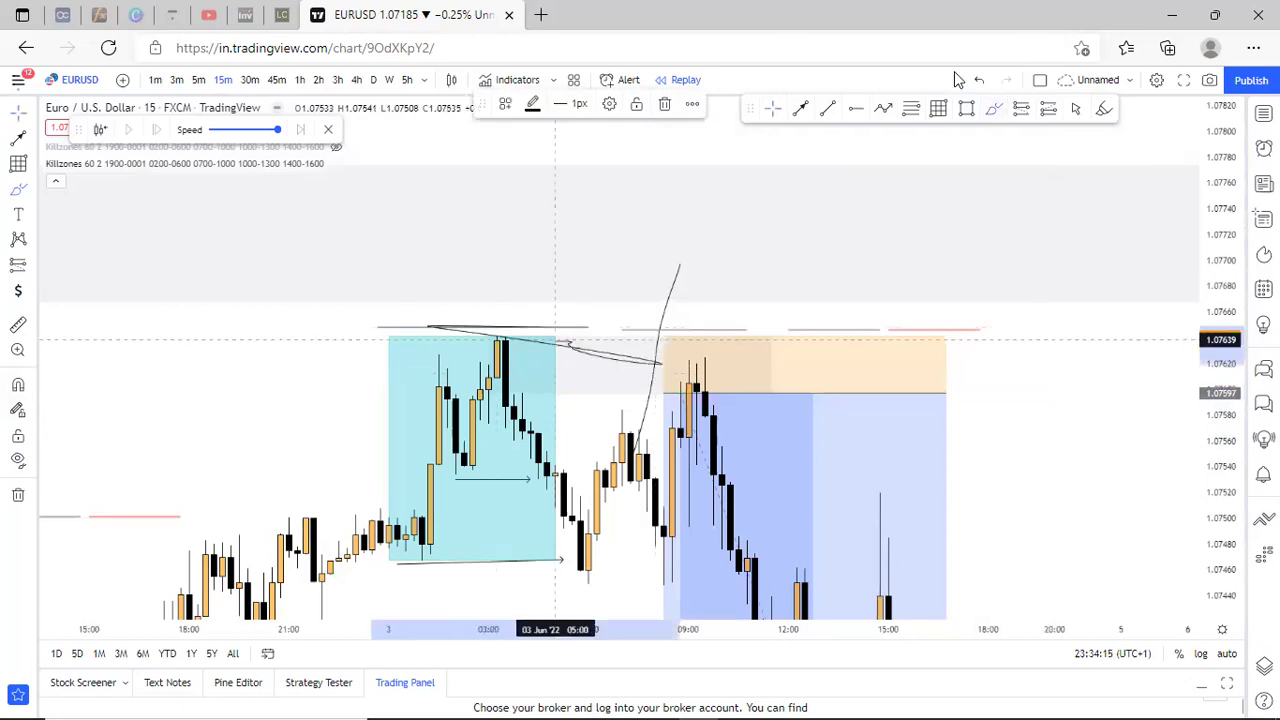
key("ctrl+z")
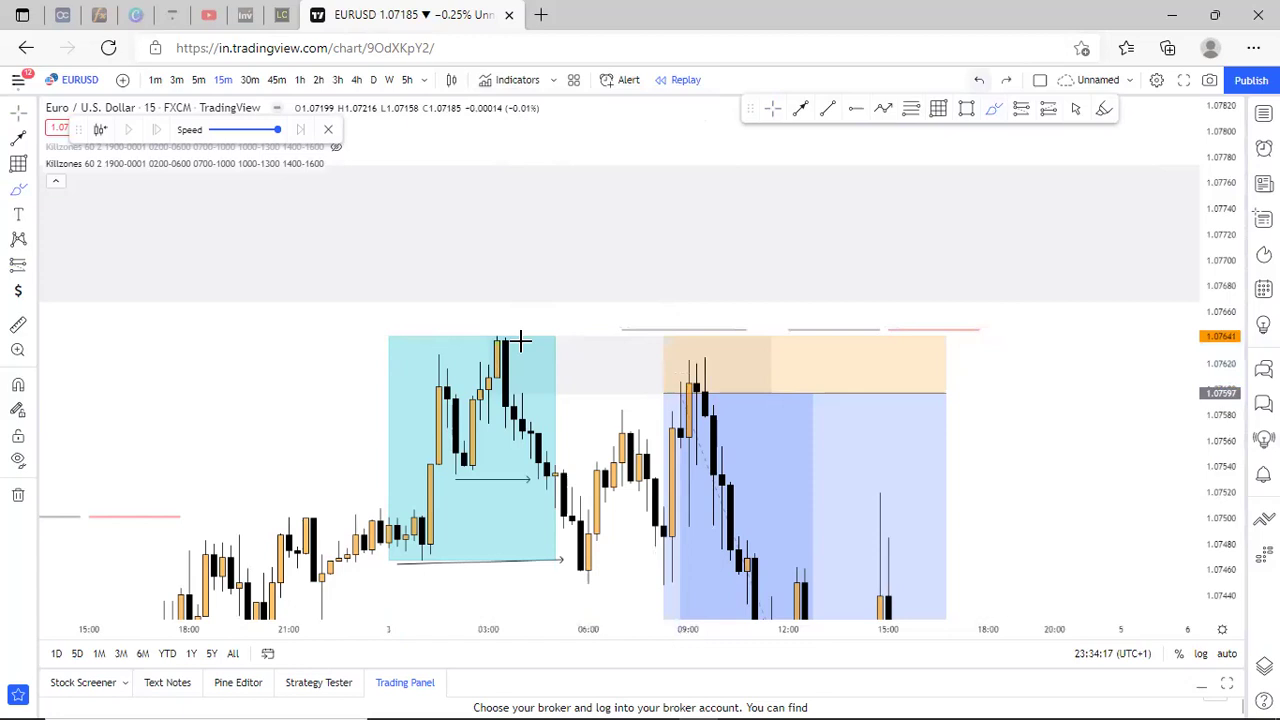
key("ctrl+y")
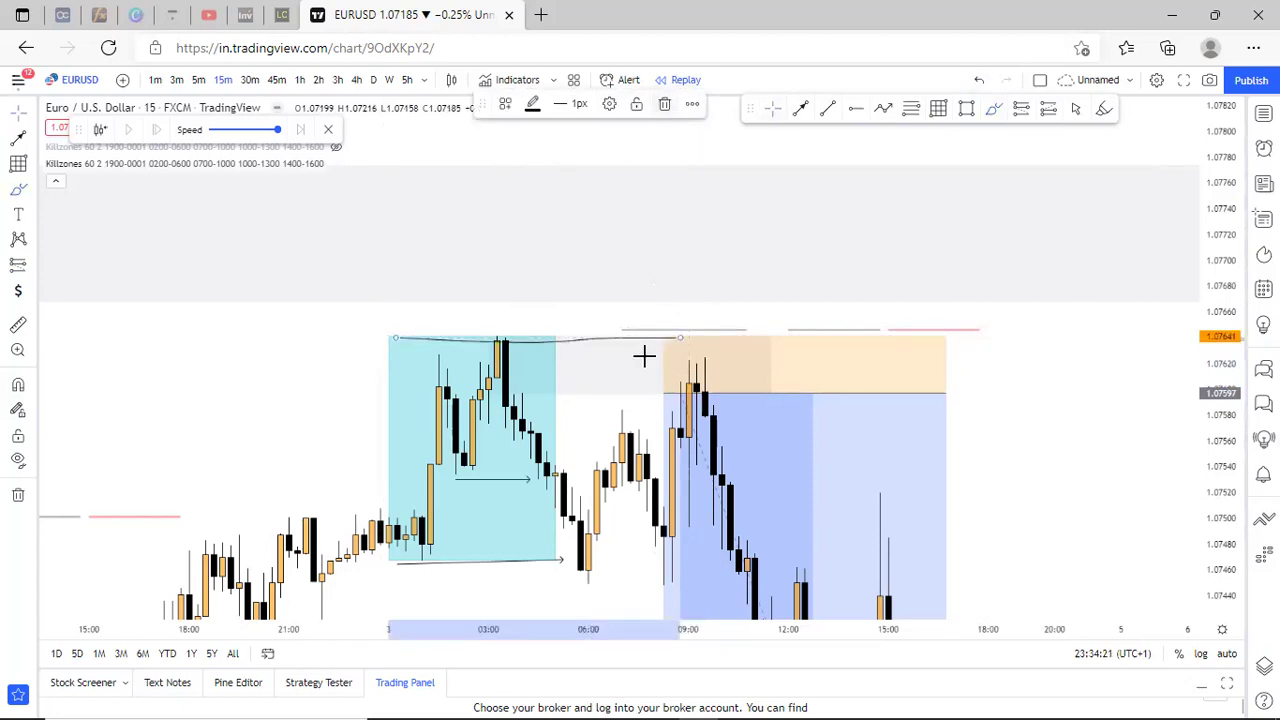
key("Delete")
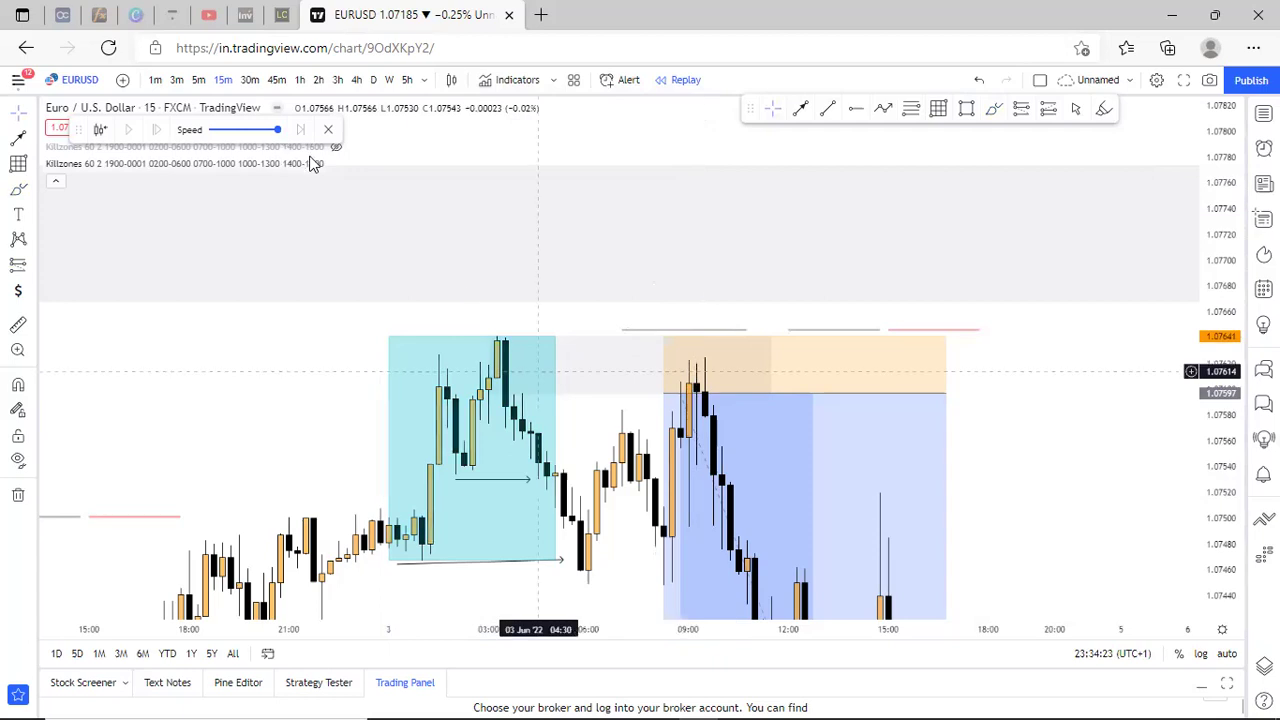
Hide the second Killzones indicator and delete the EURUSD short position that starts on 3 June at 08:15.
left_click(325, 170)
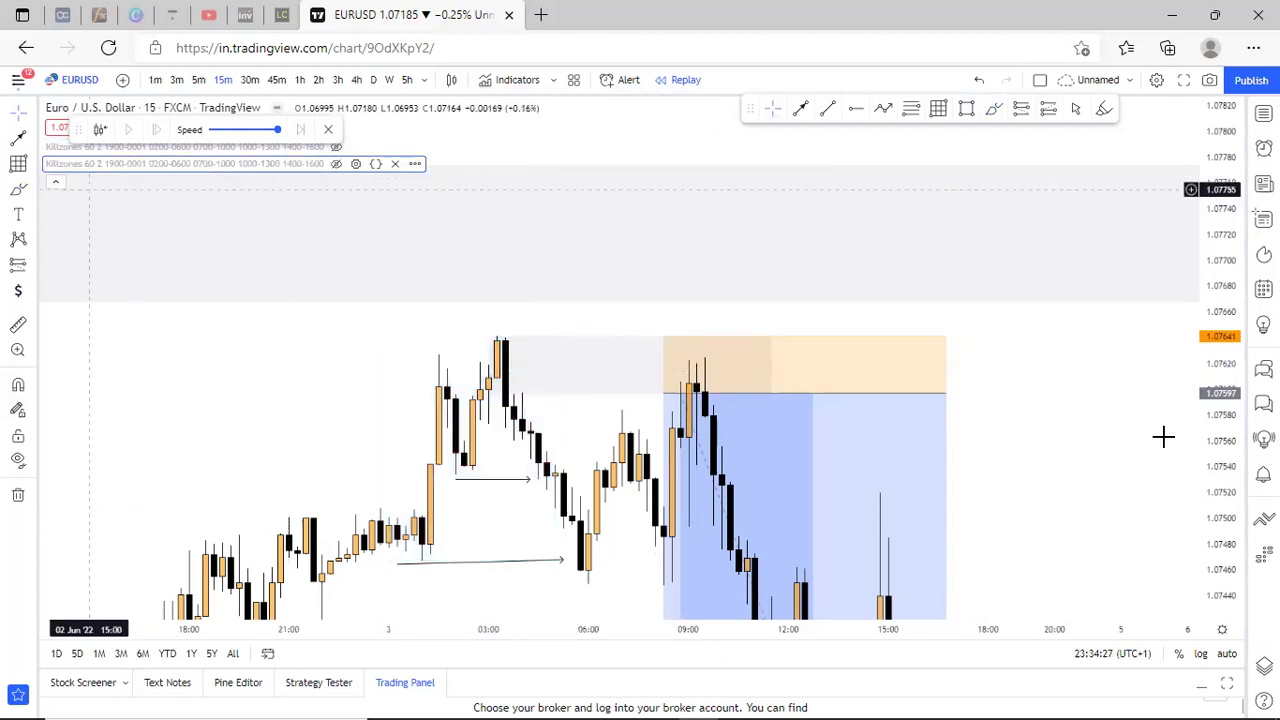
scroll(1130, 525, "down", 6)
left_click_drag(1130, 525, 1112, 352)
scroll(733, 369, "up", 5)
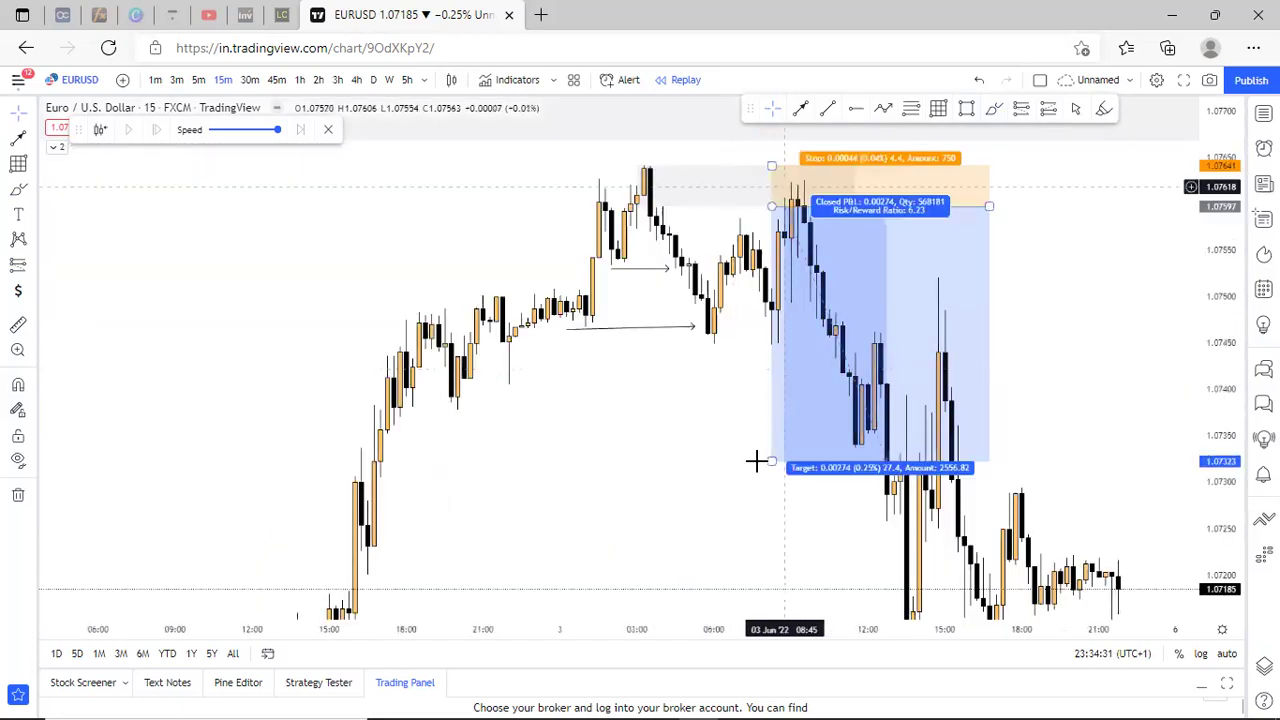
left_click(806, 360)
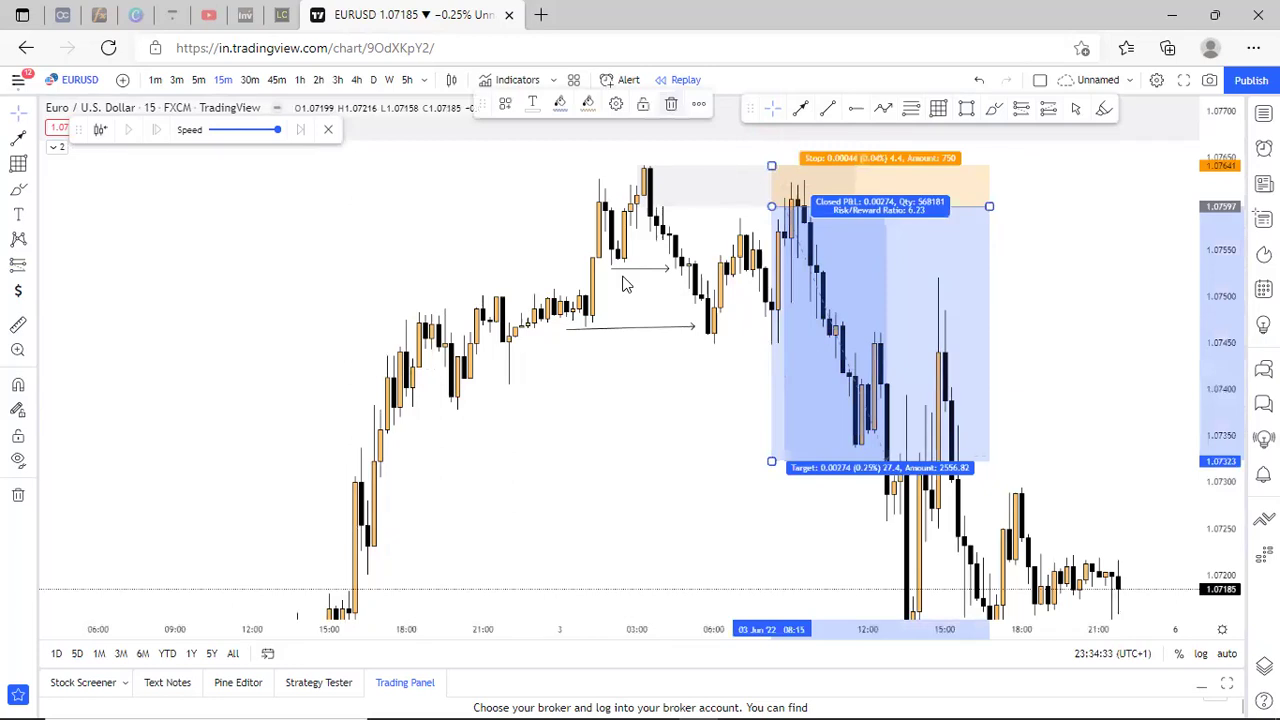
key("Delete")
Move the upper structure-break arrow to 1.07444, starting at 06:15 on 3 June, and switch the chart to the 5-minute timeframe.
left_click_drag(637, 268, 823, 351)
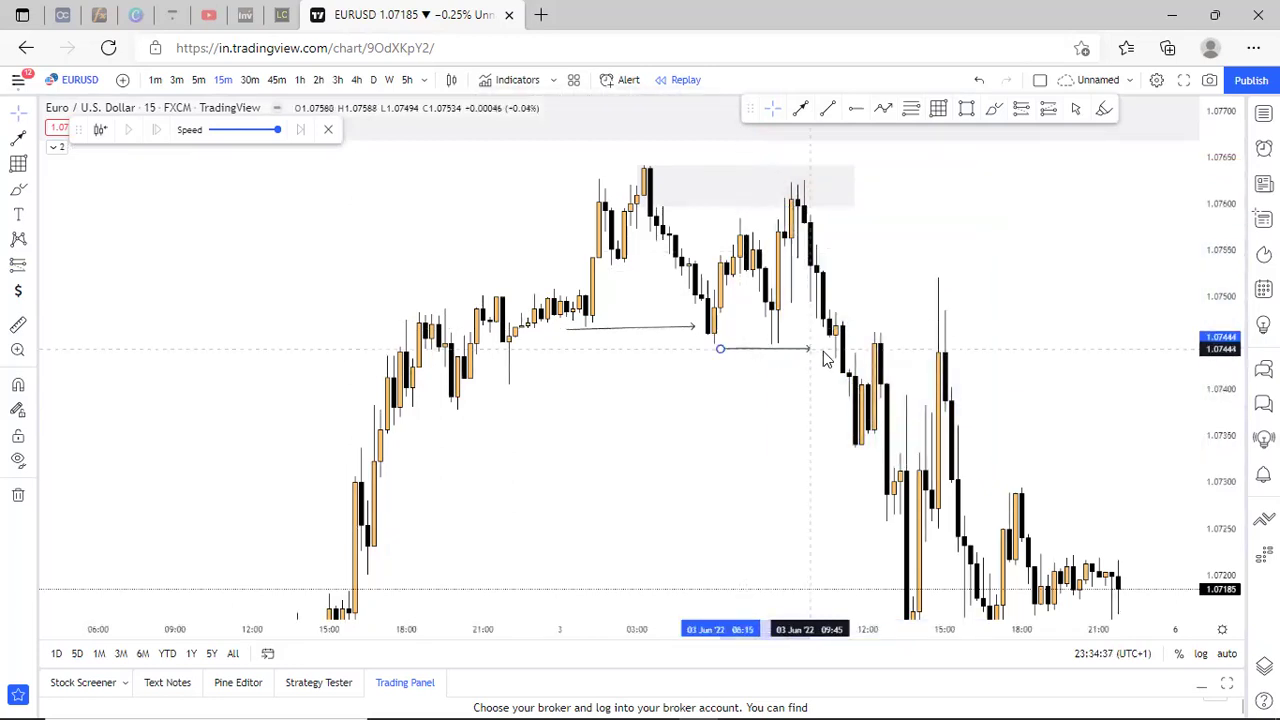
left_click(640, 410)
scroll(855, 132, "up", 3)
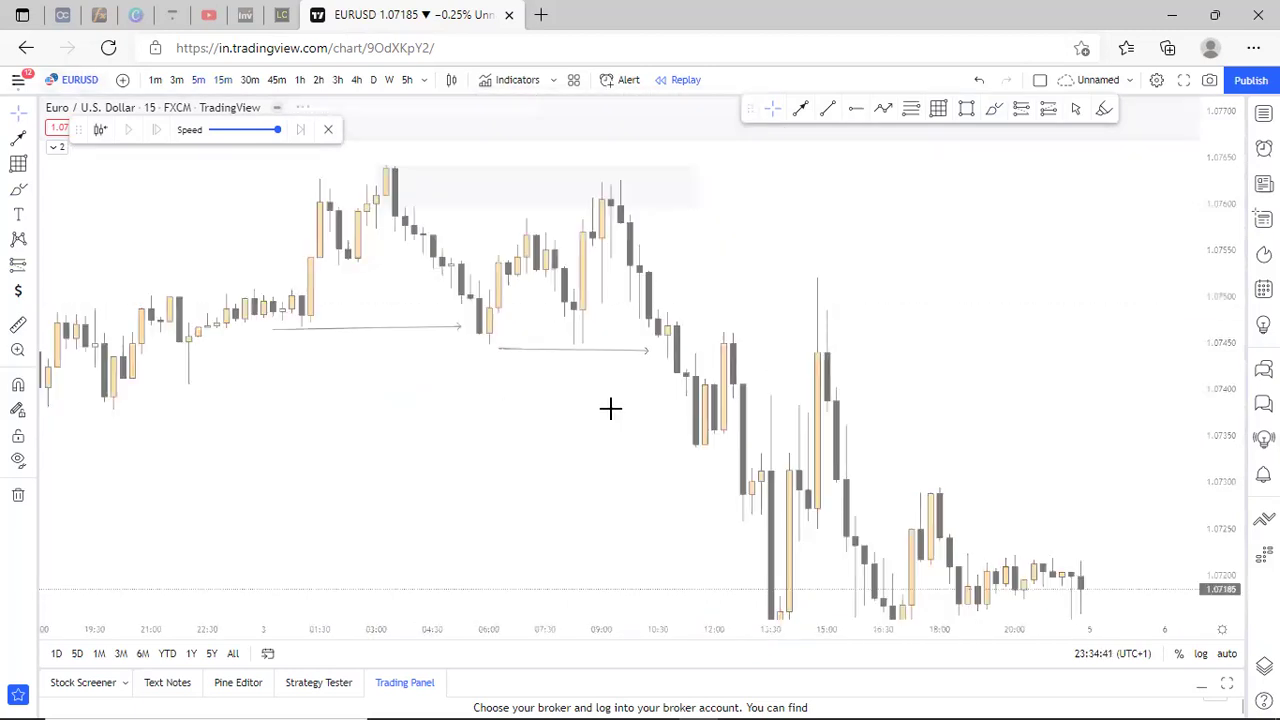
scroll(739, 424, "down", 9)
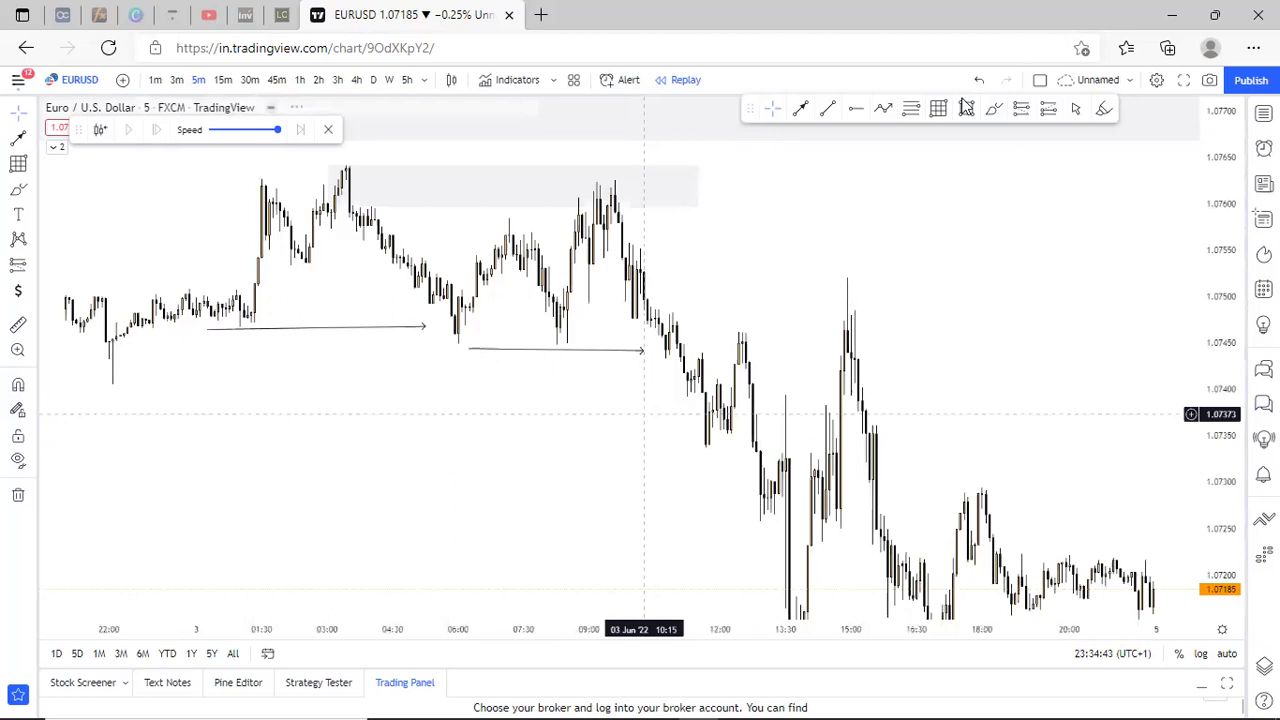
Draw a supply zone rectangle from 3 June 09:00 to 16:00, spanning about 1.07633 to 1.07498.
scroll(644, 413, "up", 2)
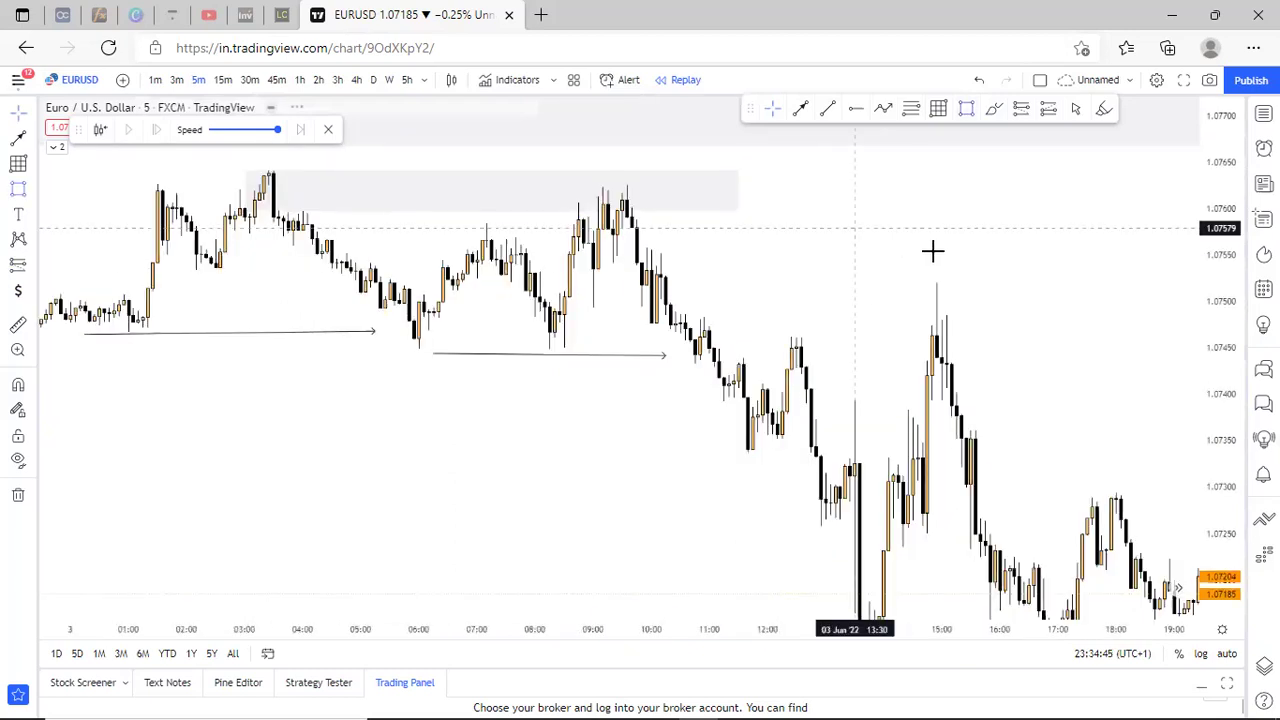
left_click(637, 303)
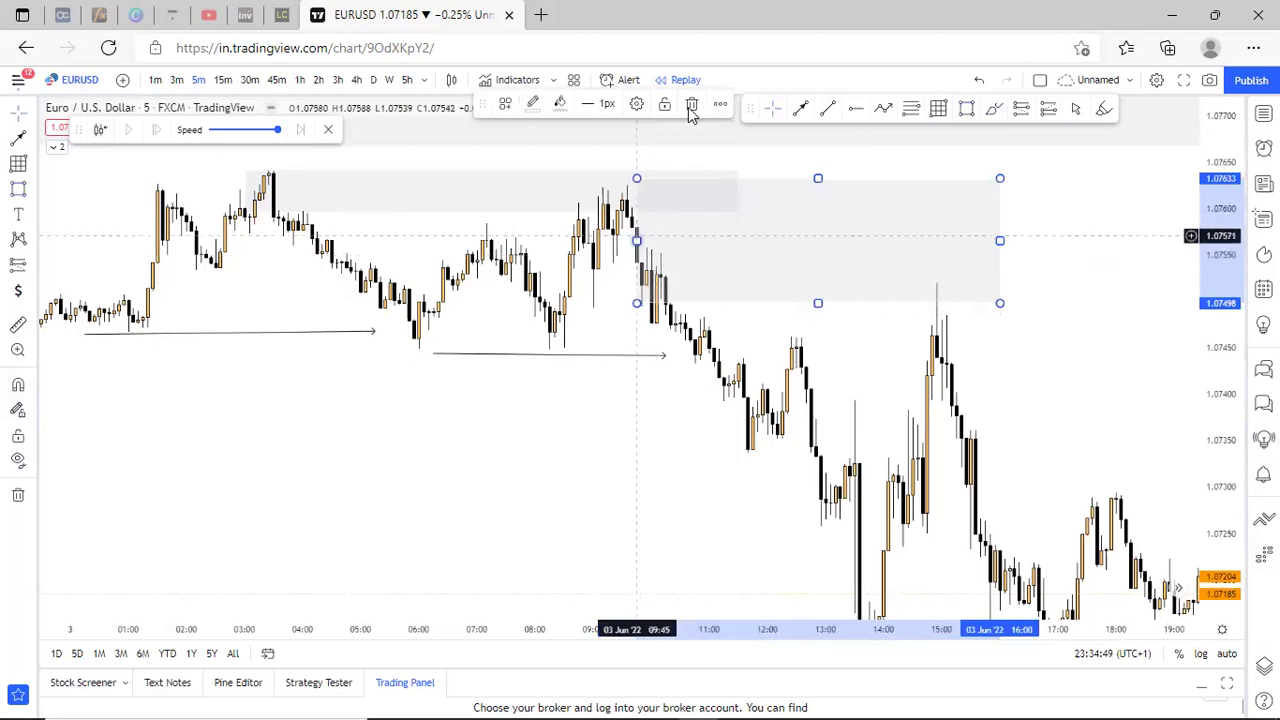
left_click(691, 107)
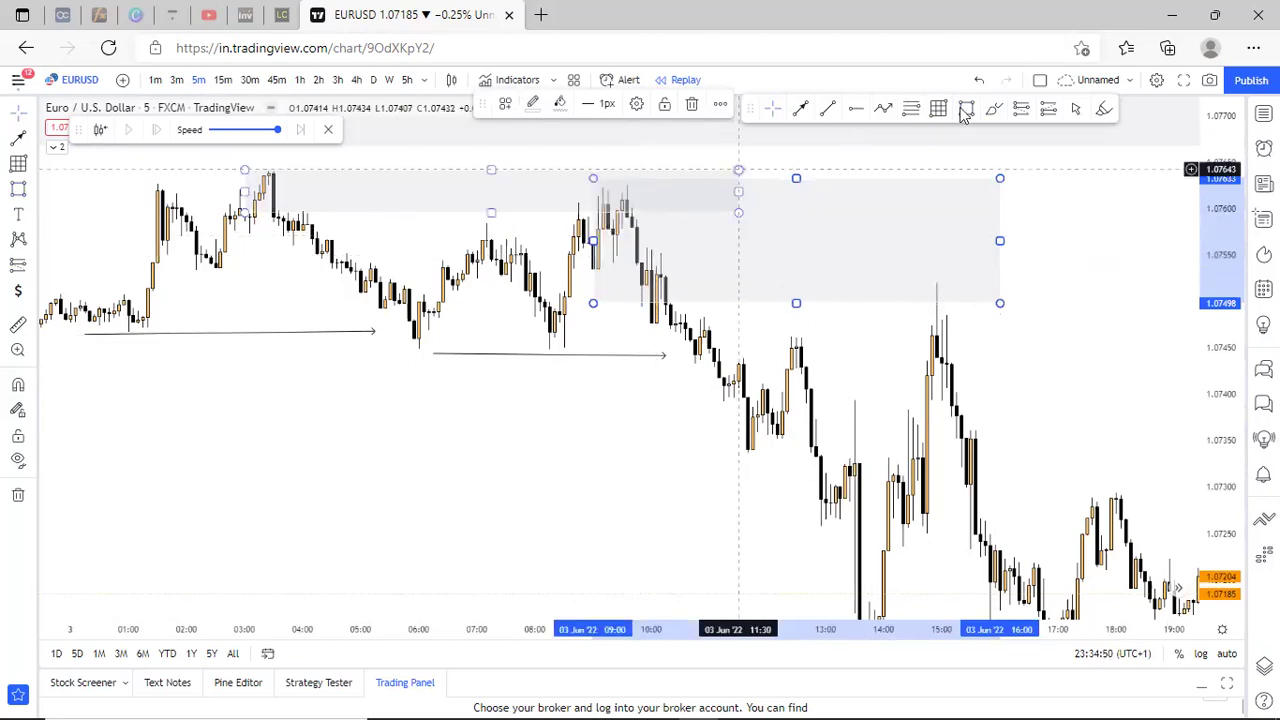
Place a short position at 14:15 with entry at 1.07501 and stop at 1.07627, and trim the zone's upper corner to 09:05 and the stop level.
left_click(897, 300)
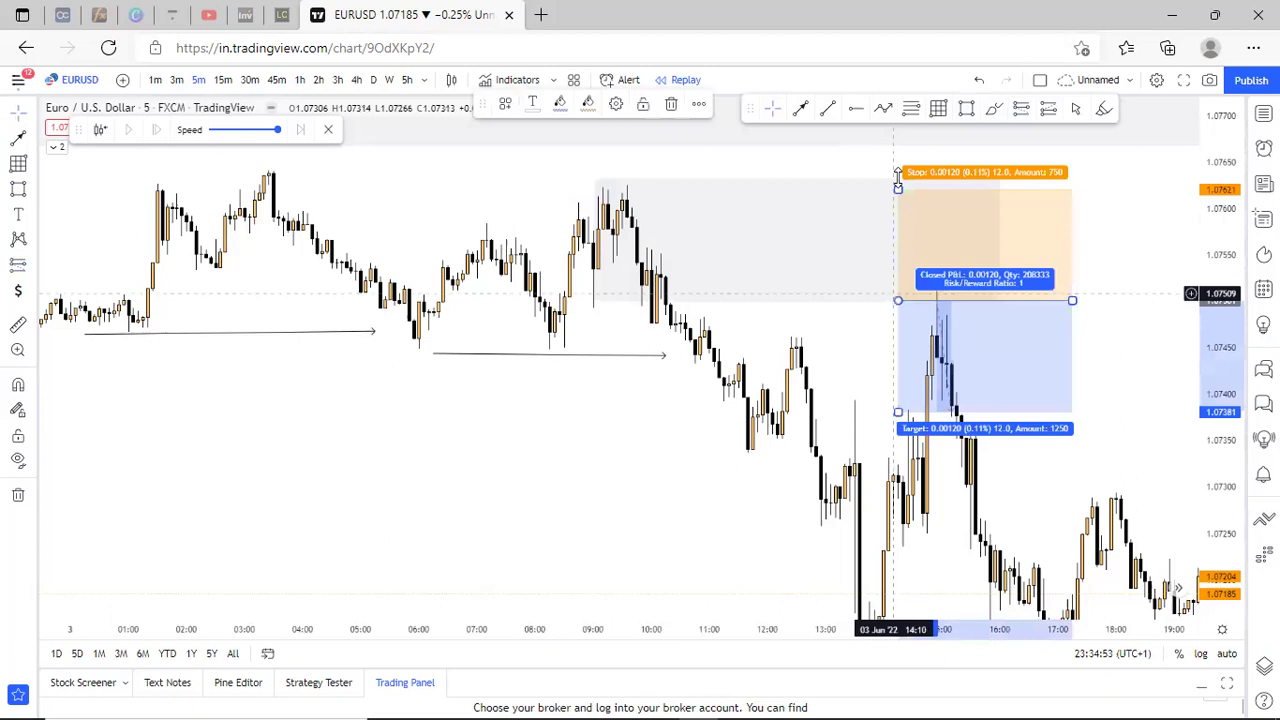
left_click_drag(898, 178, 900, 177)
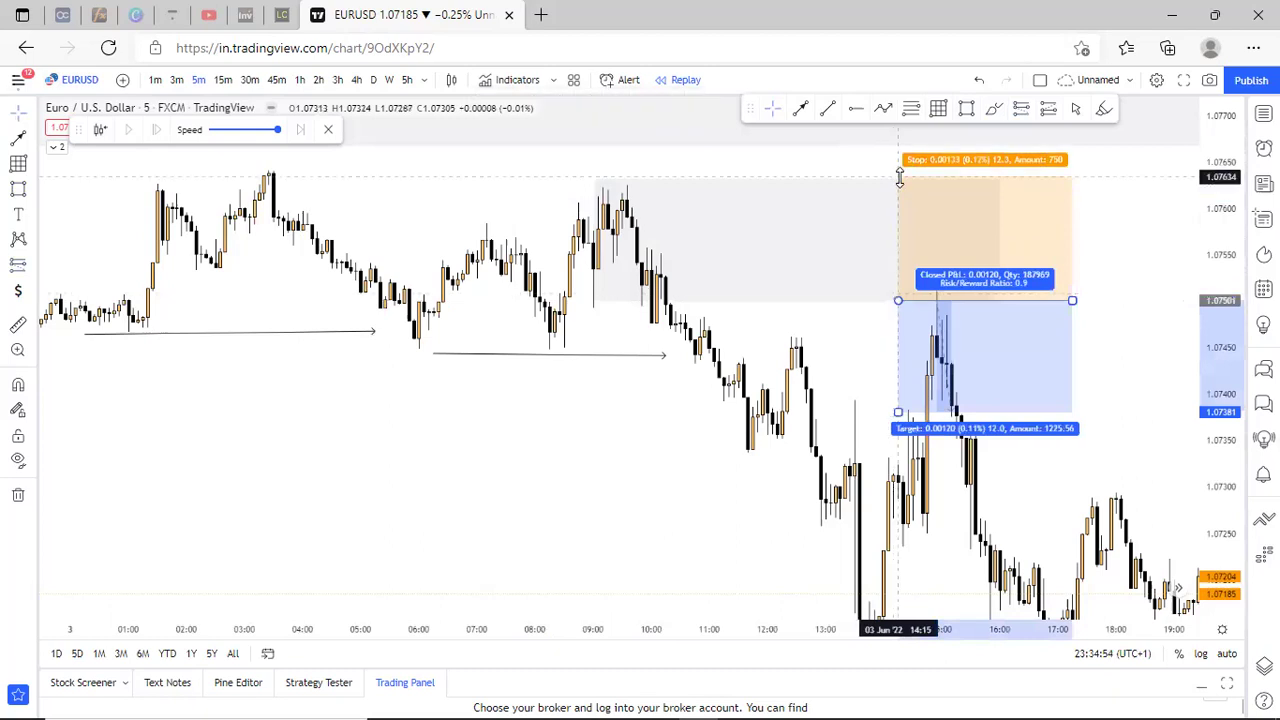
left_click(593, 180)
left_click_drag(595, 180, 598, 183)
left_click_drag(898, 177, 899, 184)
Brush two short horizontal lines inside the new supply zone at about 1.07576 and 1.07556.
left_click_drag(1220, 370, 1220, 175)
left_click_drag(800, 413, 820, 550)
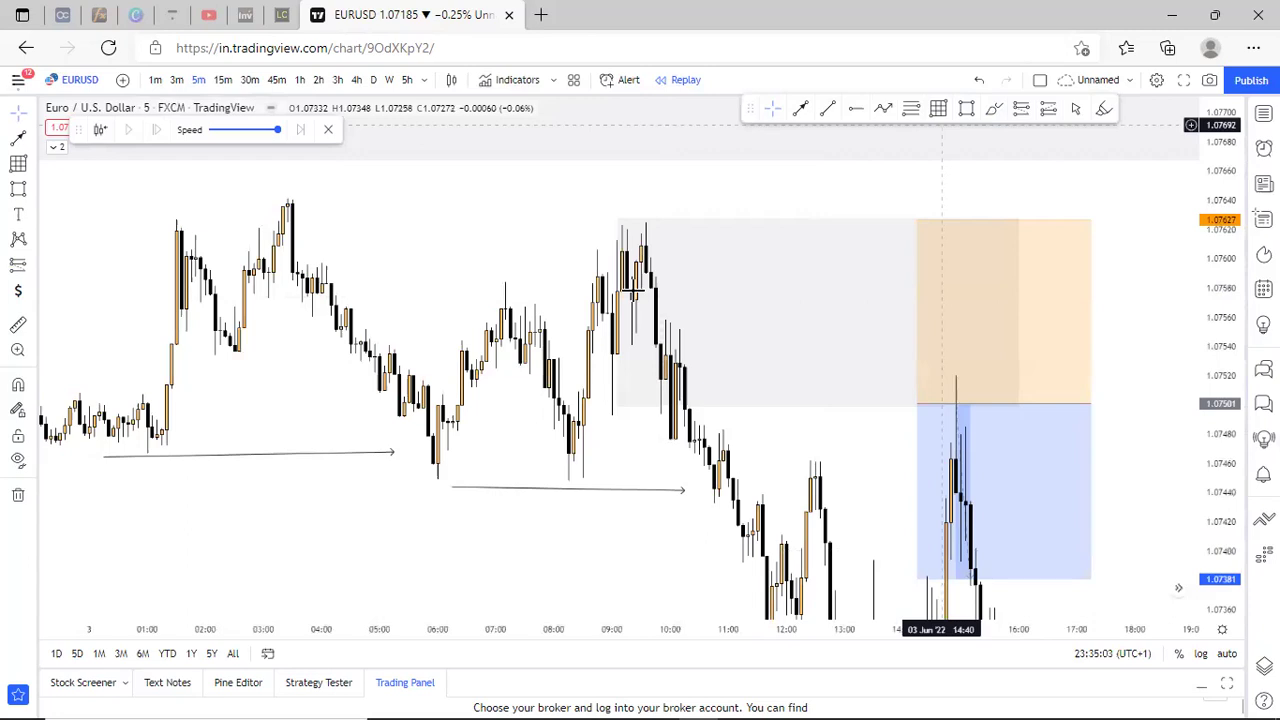
left_click_drag(640, 322, 806, 323)
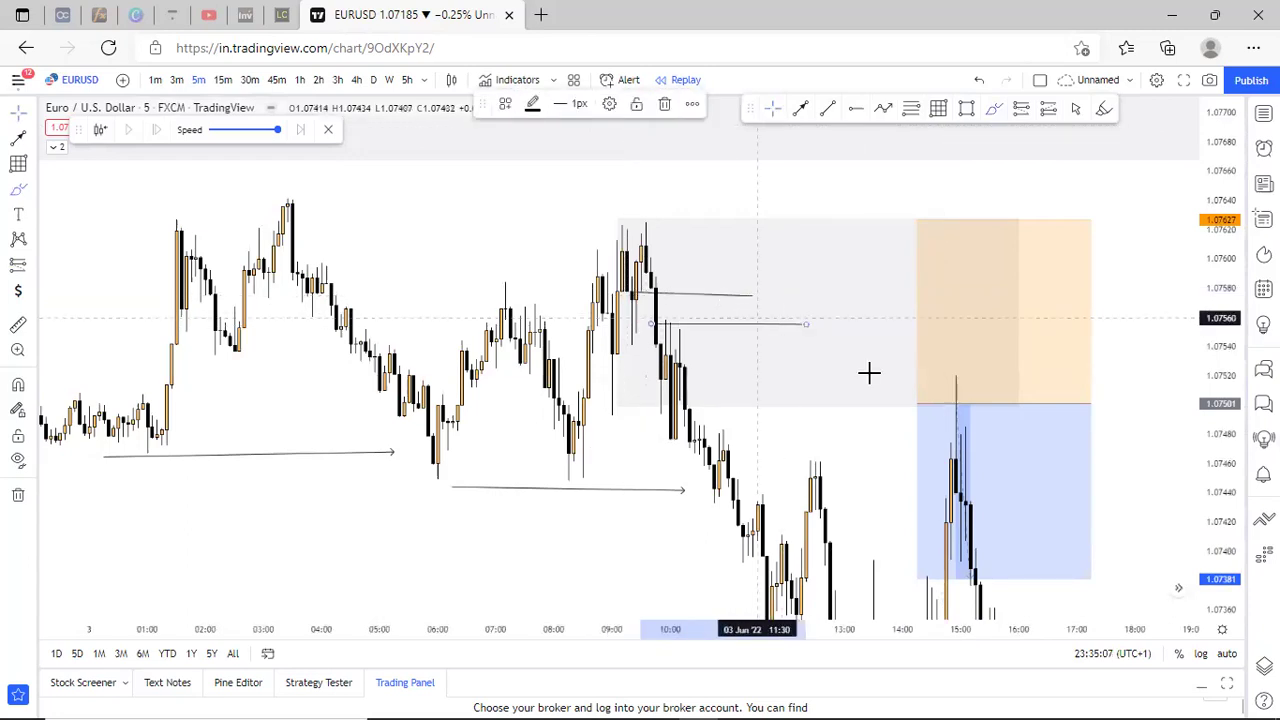
Try a refined short entry at 1.07579 and return the entry to the zone's lower edge at 1.07500.
left_click_drag(916, 403, 926, 289)
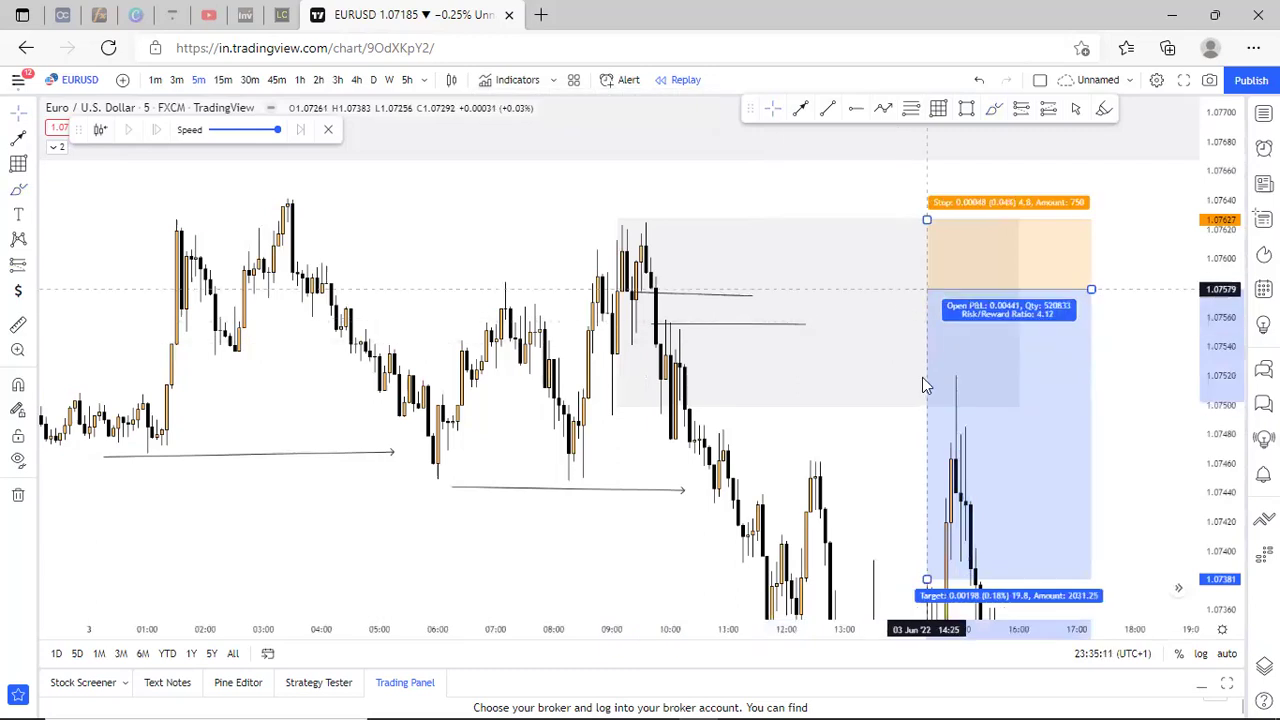
key("ctrl+z")
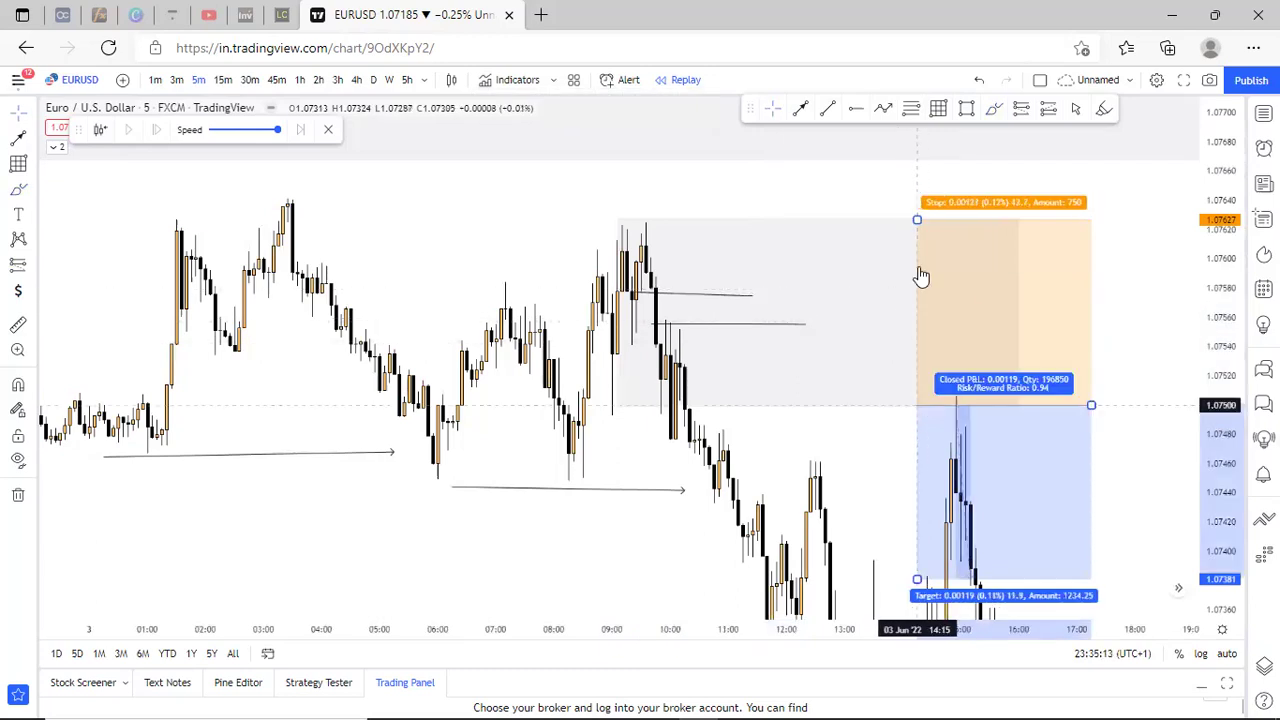
left_click(921, 276)
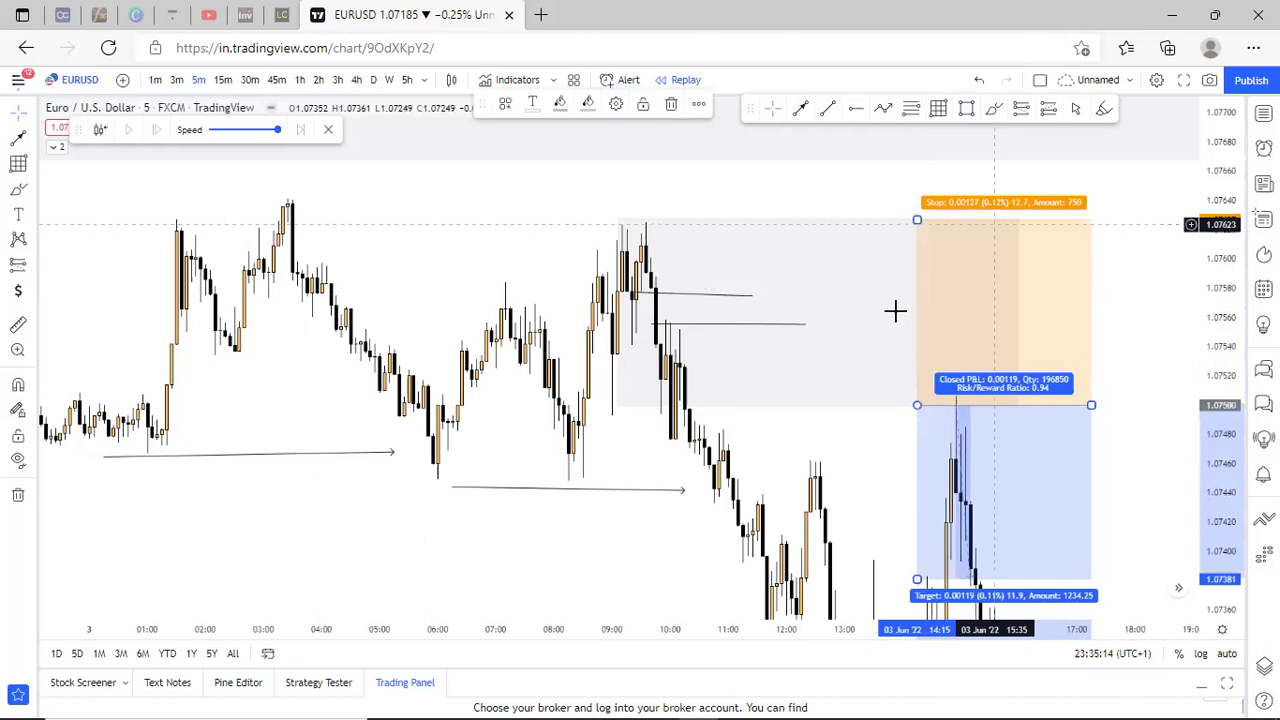
Set the short position's target to 1.06981 and extend the position past the latest candle.
left_click(616, 220)
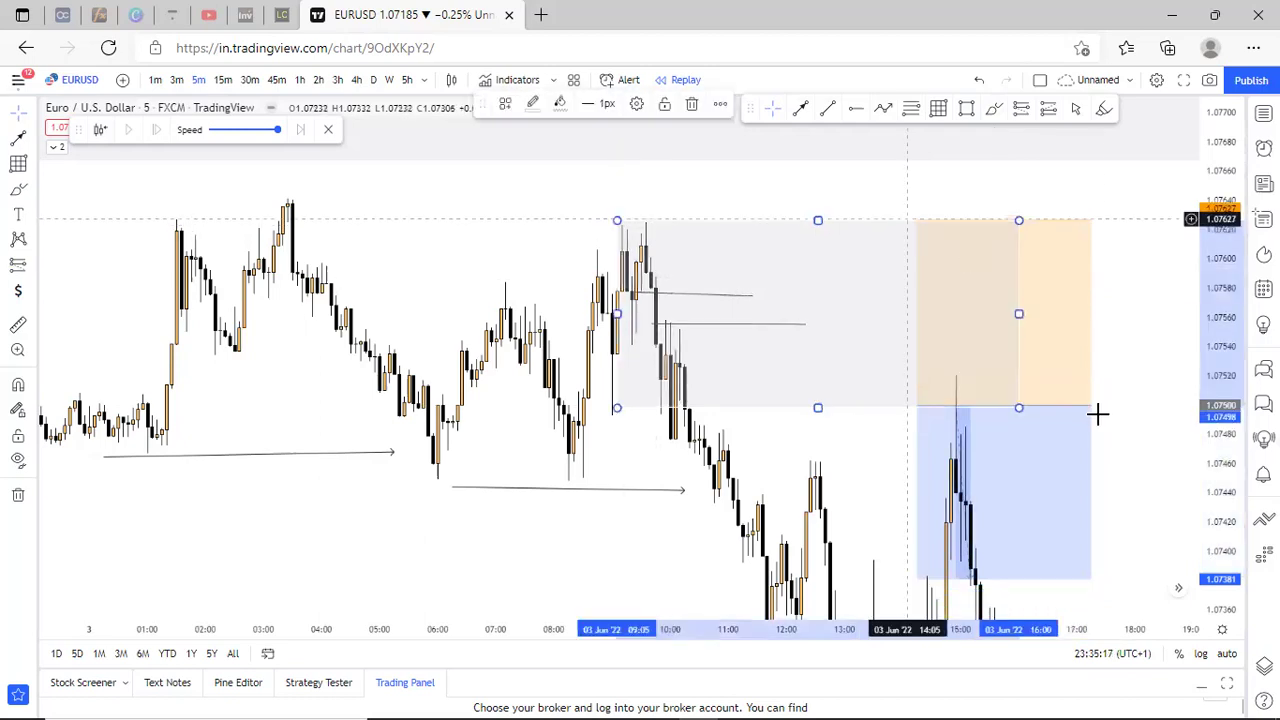
left_click(1060, 205)
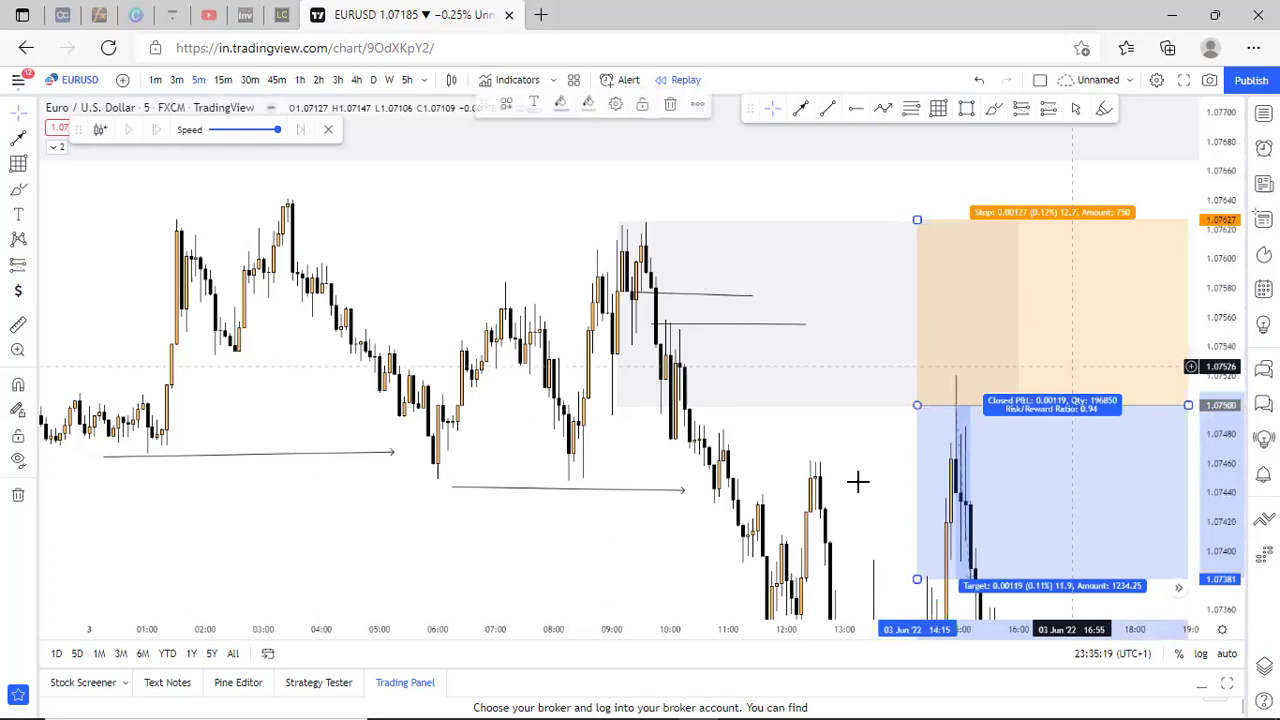
left_click_drag(857, 482, 784, 442)
scroll(1186, 568, "down", 5)
left_click_drag(1220, 370, 1220, 588)
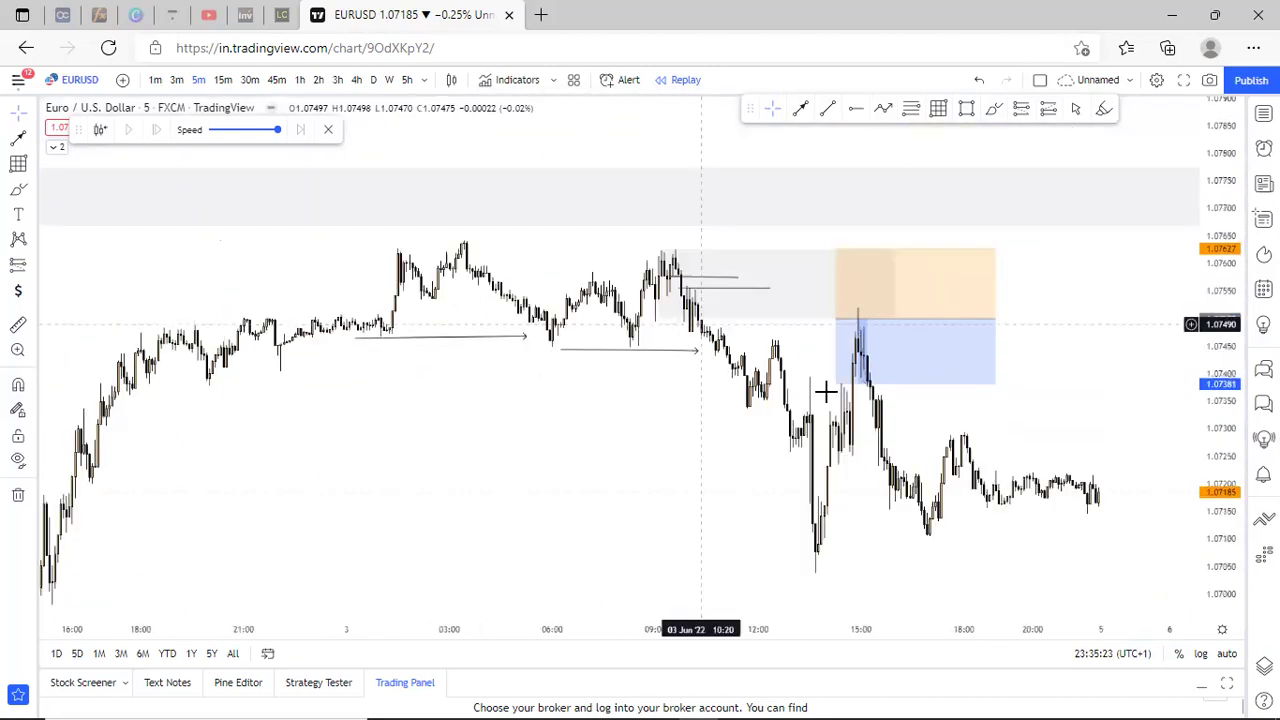
left_click_drag(837, 385, 860, 605)
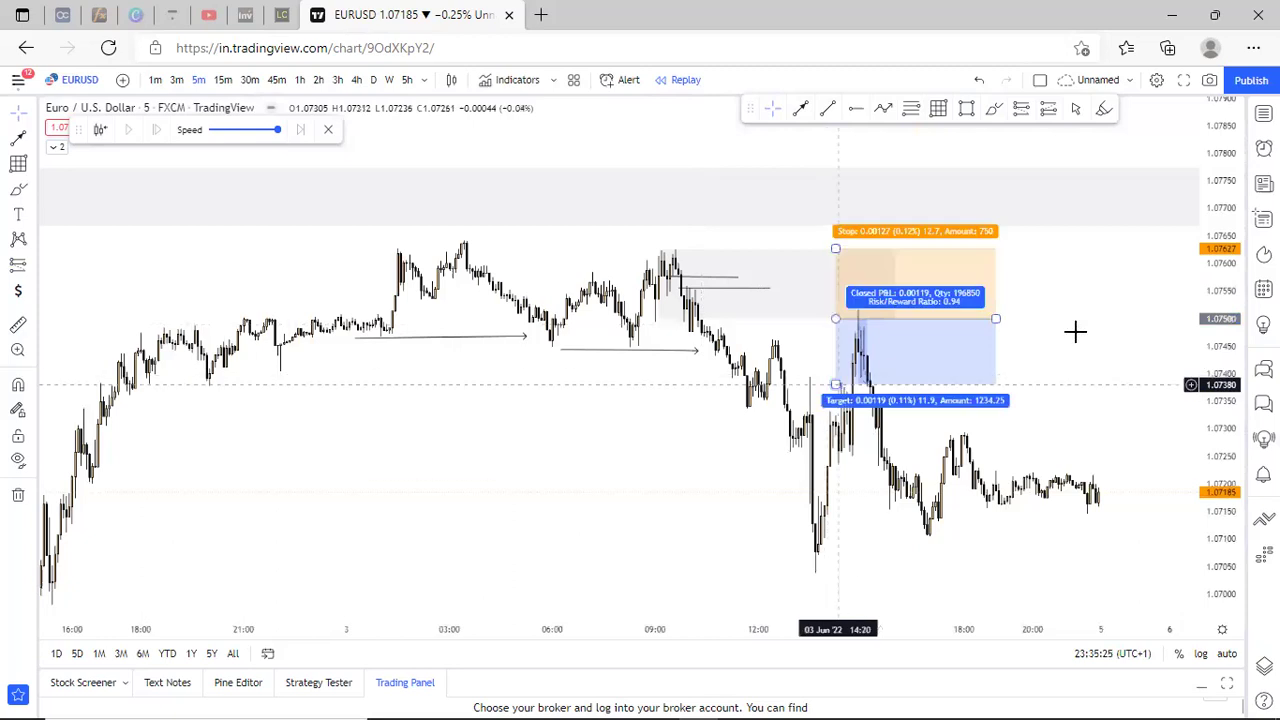
left_click_drag(1003, 320, 1141, 320)
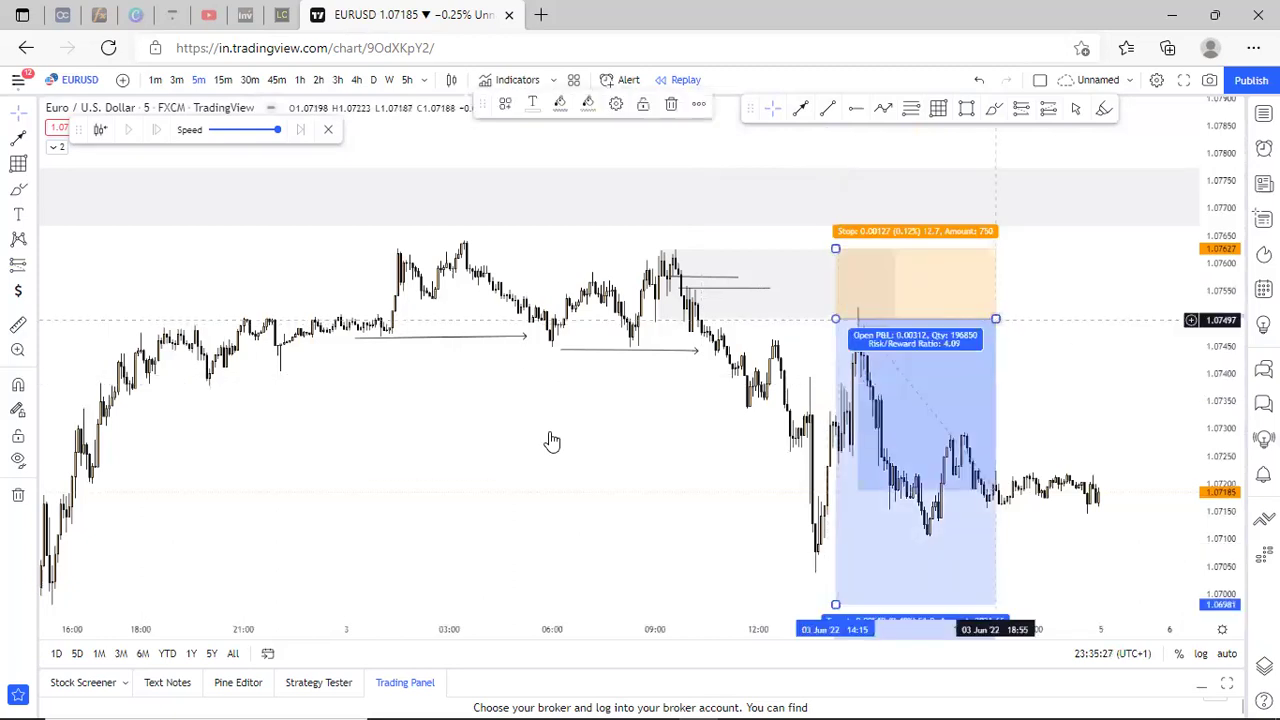
Lower the short position's target to 1.06557, near the 2 June consolidation.
scroll(679, 470, "down", 2)
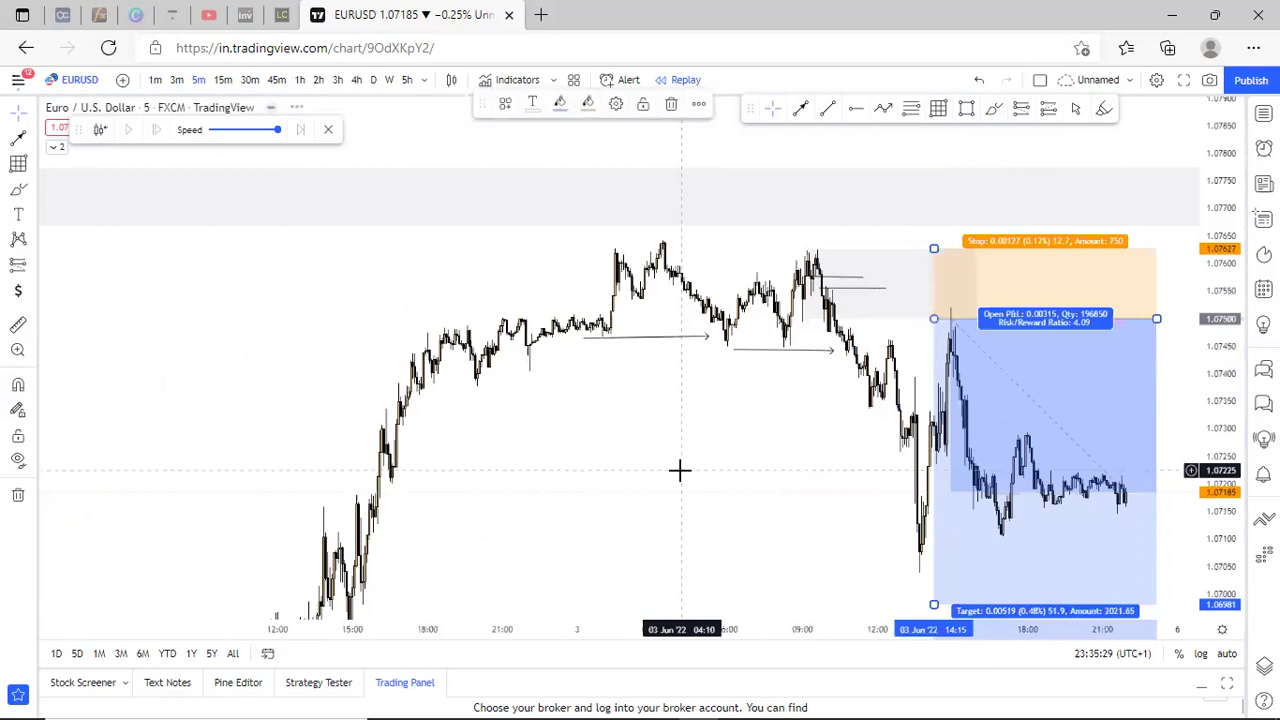
left_click_drag(680, 470, 538, 376)
scroll(538, 376, "up", 3)
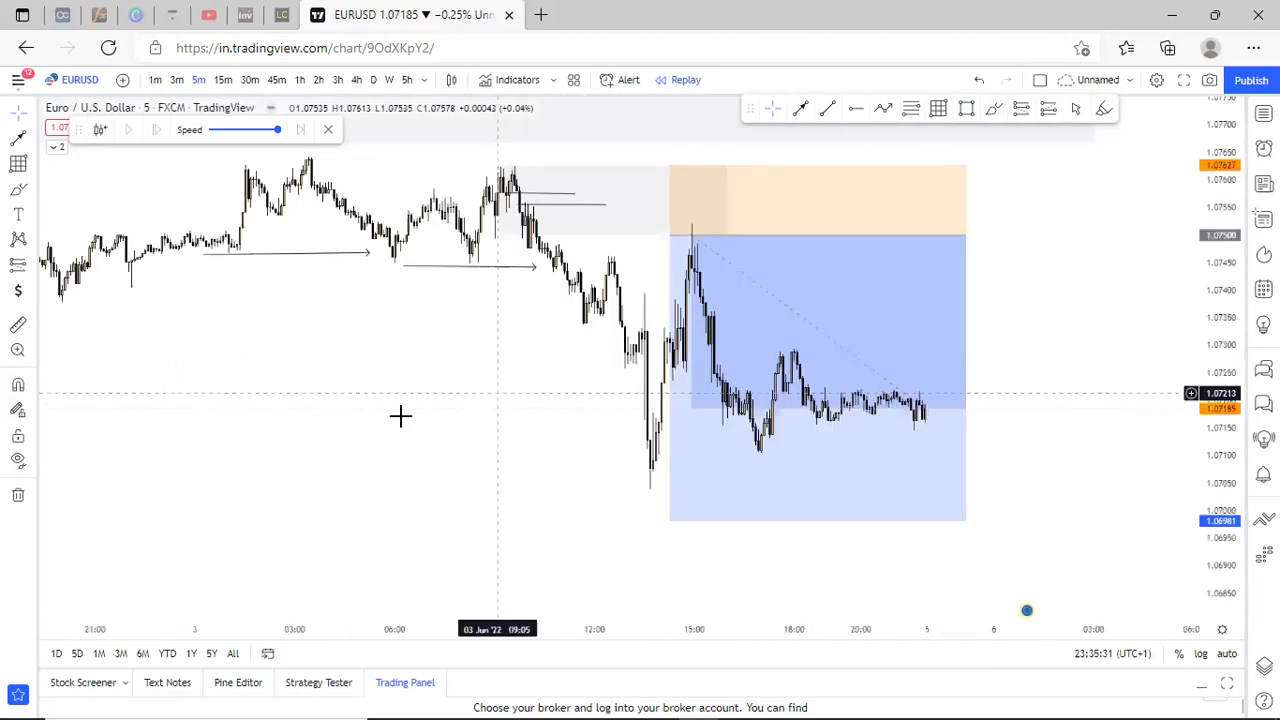
scroll(780, 523, "down", 2)
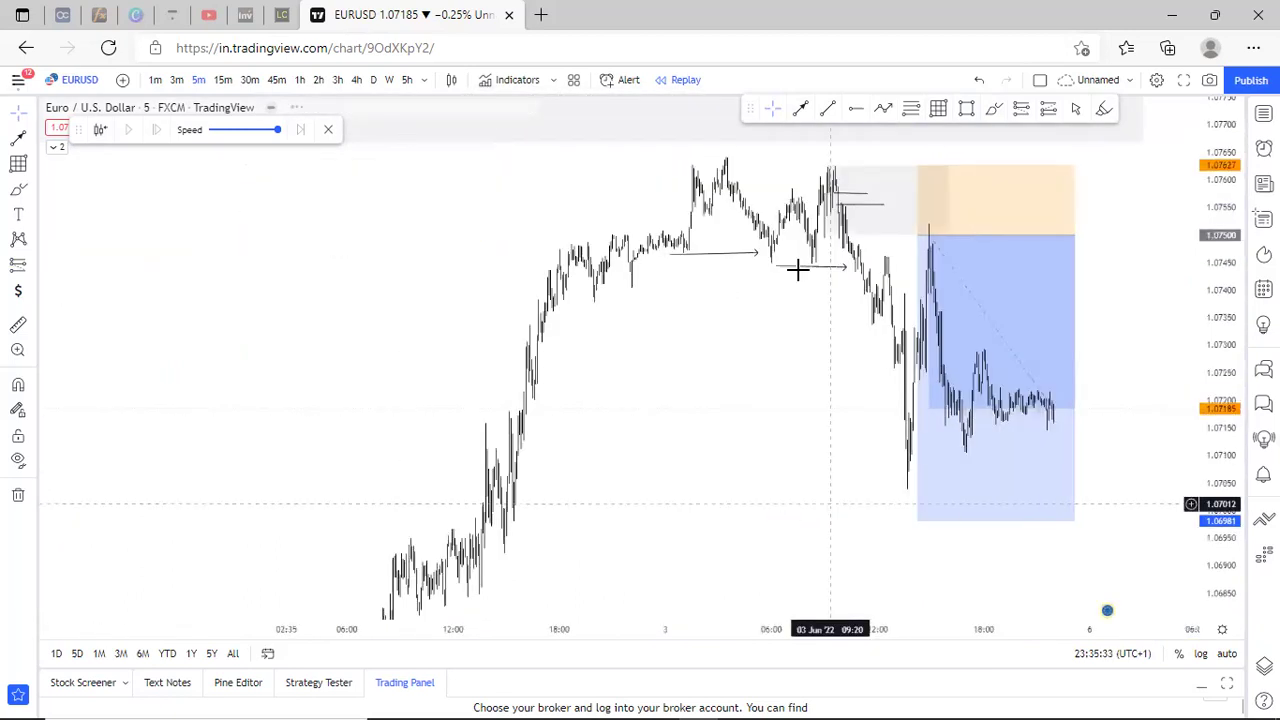
scroll(797, 268, "down", 1)
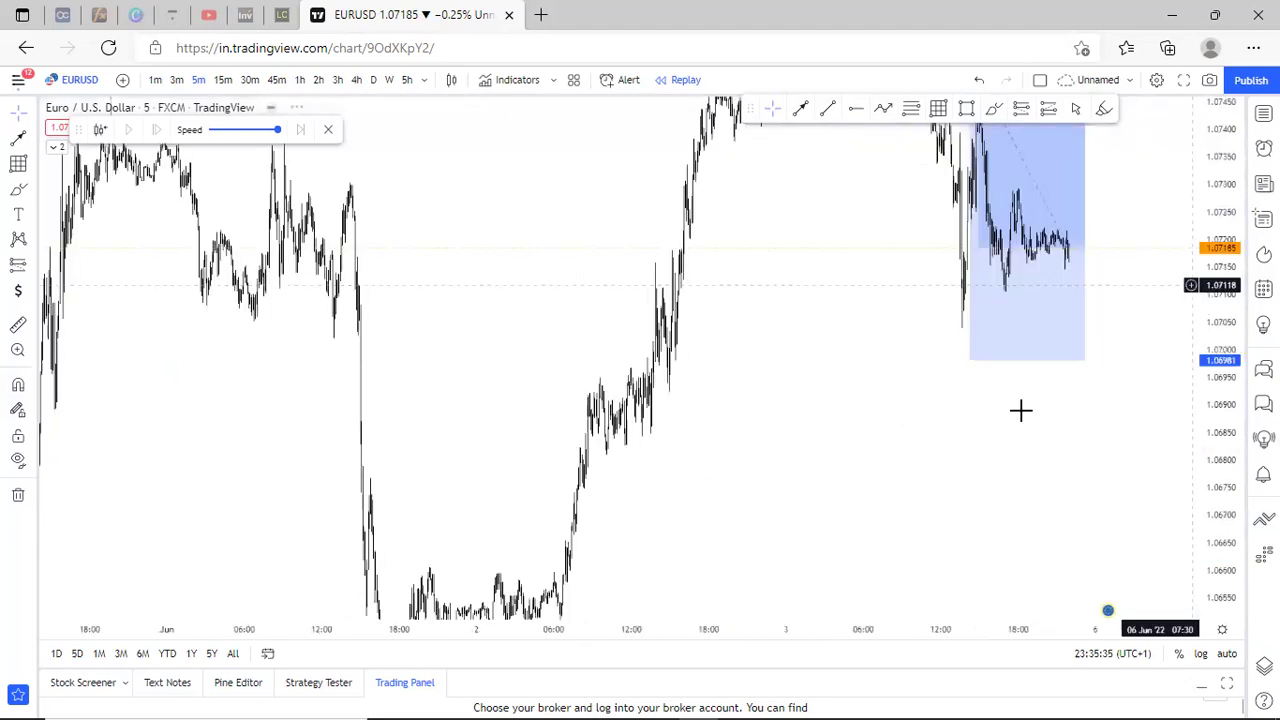
left_click(970, 360)
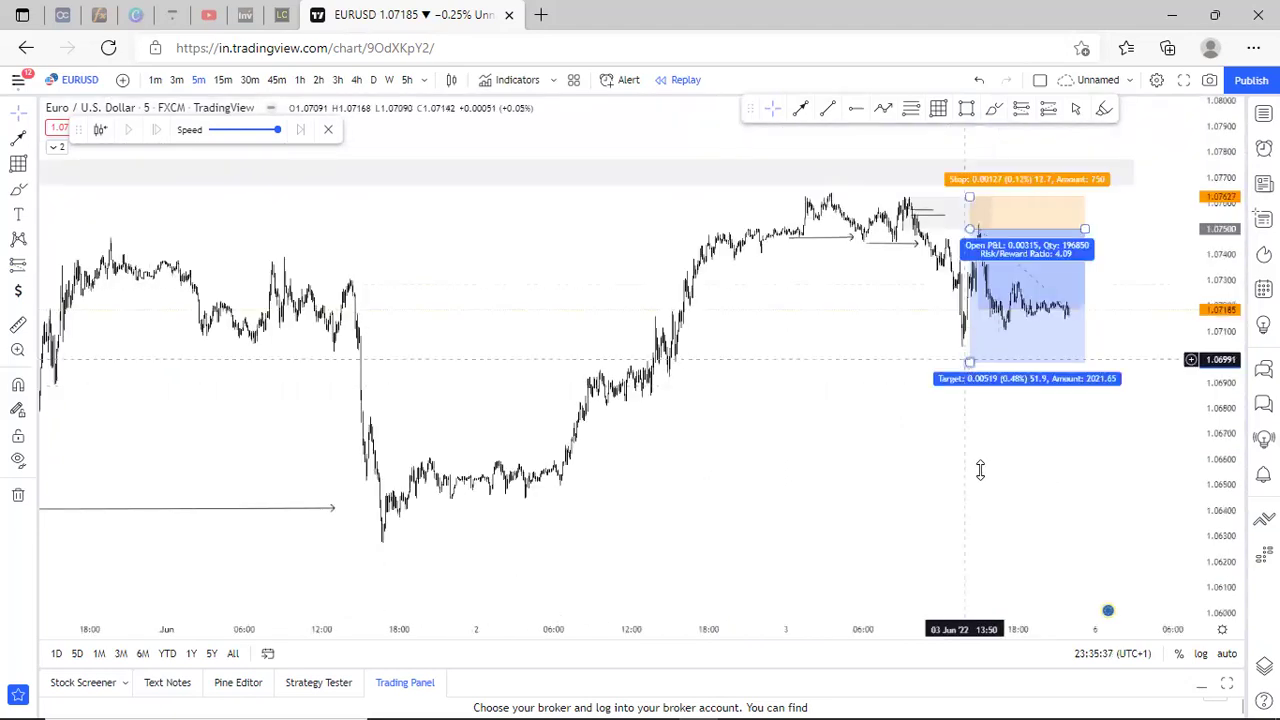
left_click_drag(980, 470, 980, 470)
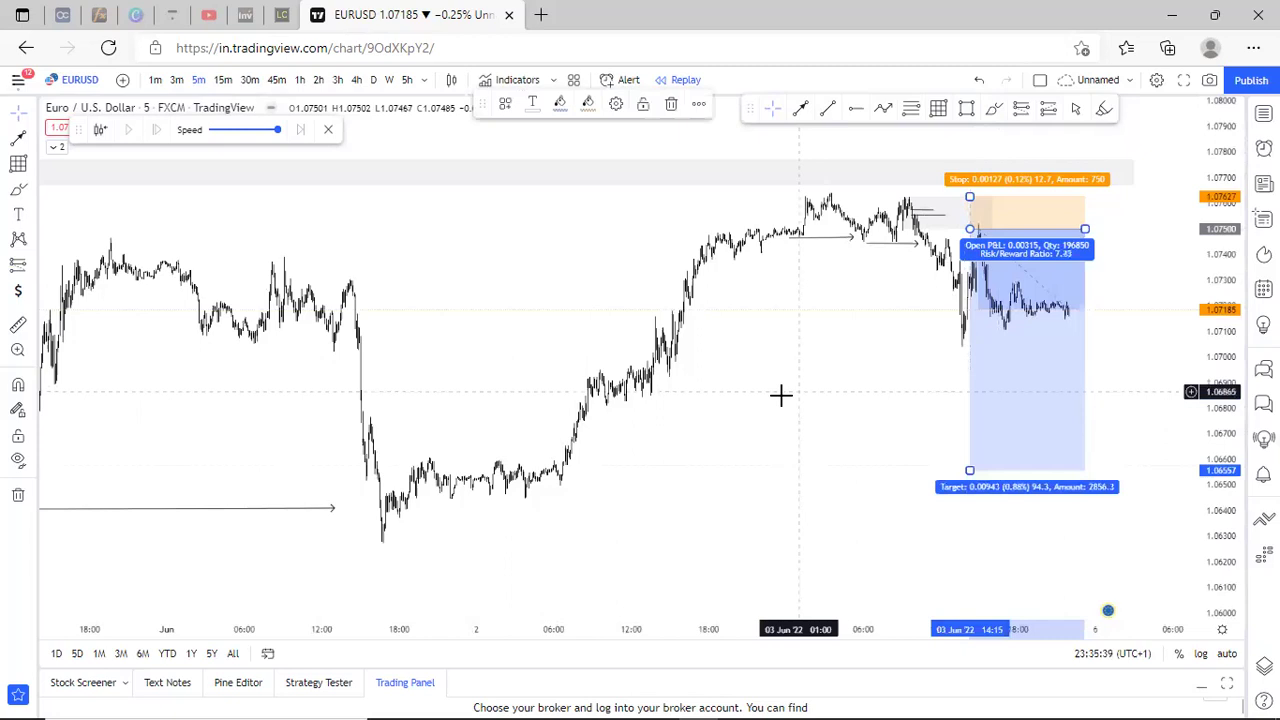
Brush a projected decline from the latest price to about 1.0652 and a horizontal line at about 1.0657 from the 2 June consolidation.
scroll(1050, 300, "up", 1)
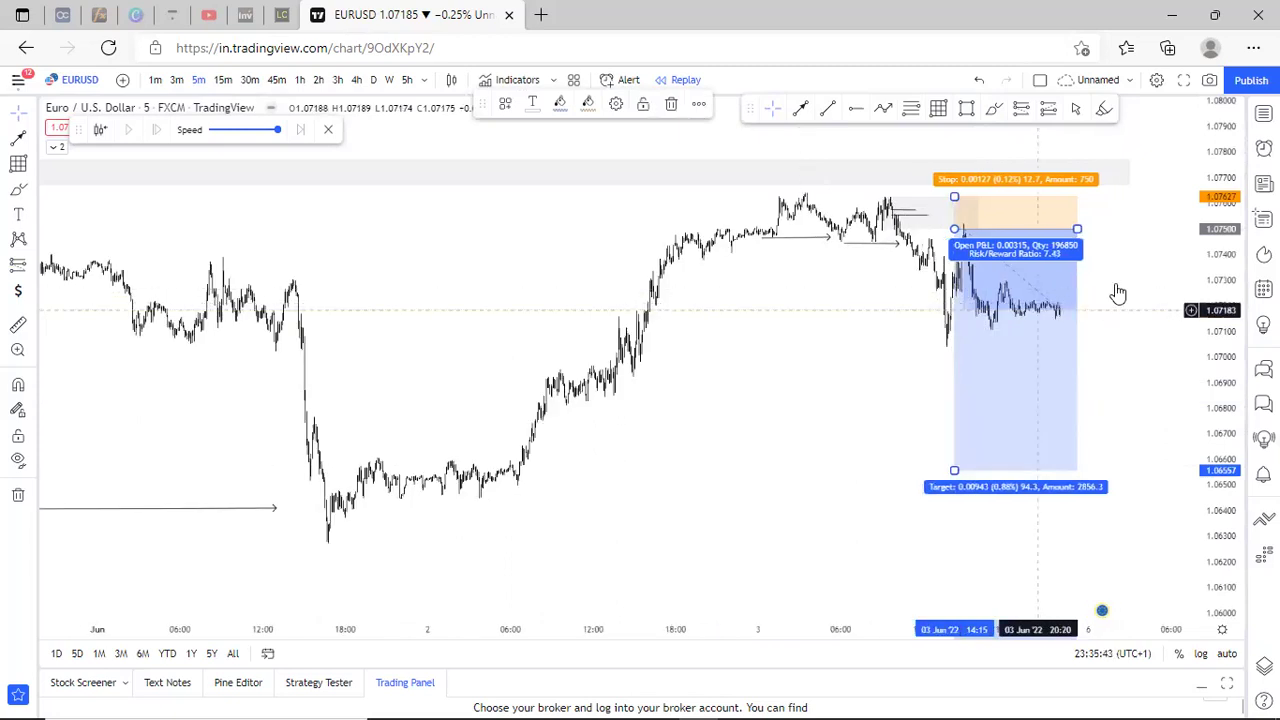
left_click(957, 296)
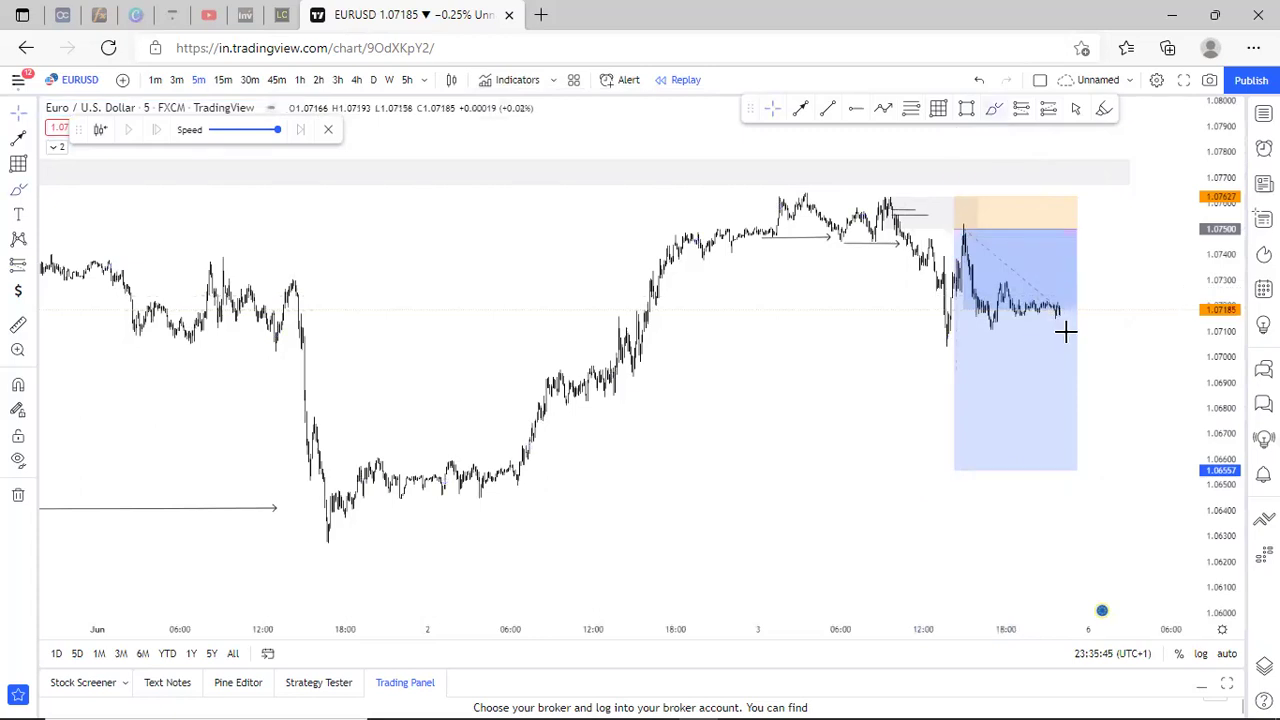
left_click_drag(1056, 313, 1078, 480)
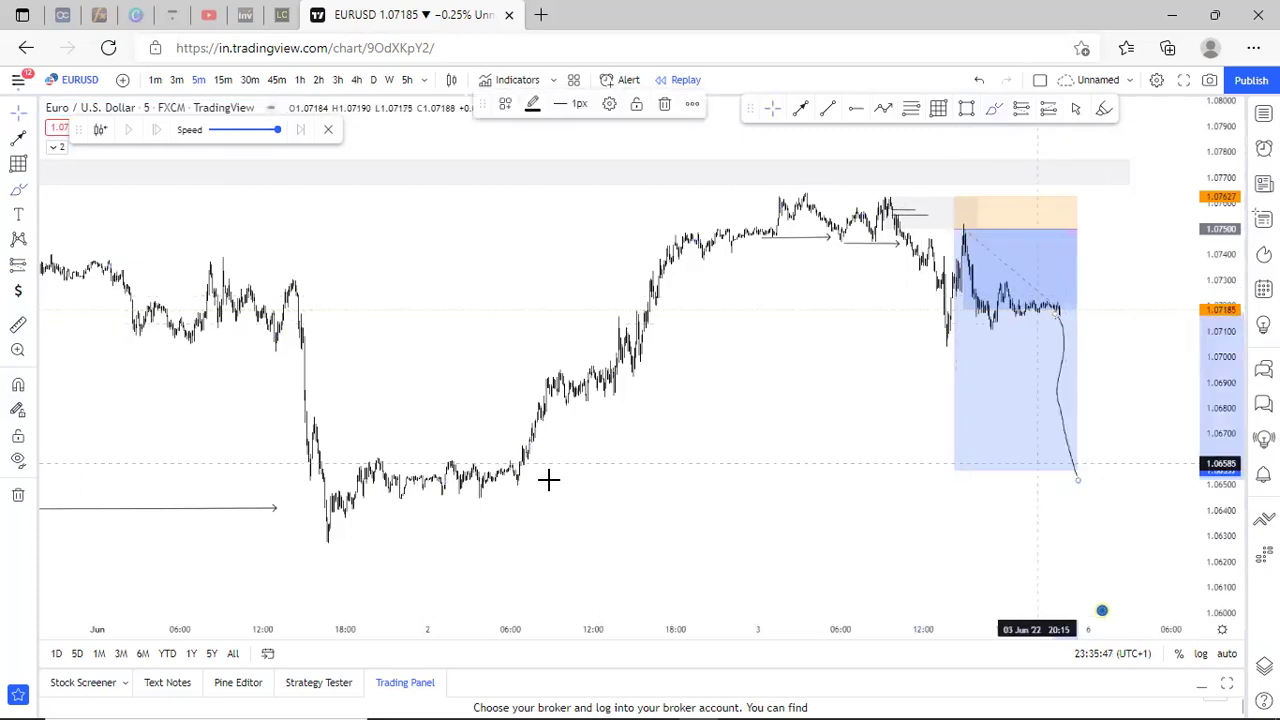
key("ctrl+z")
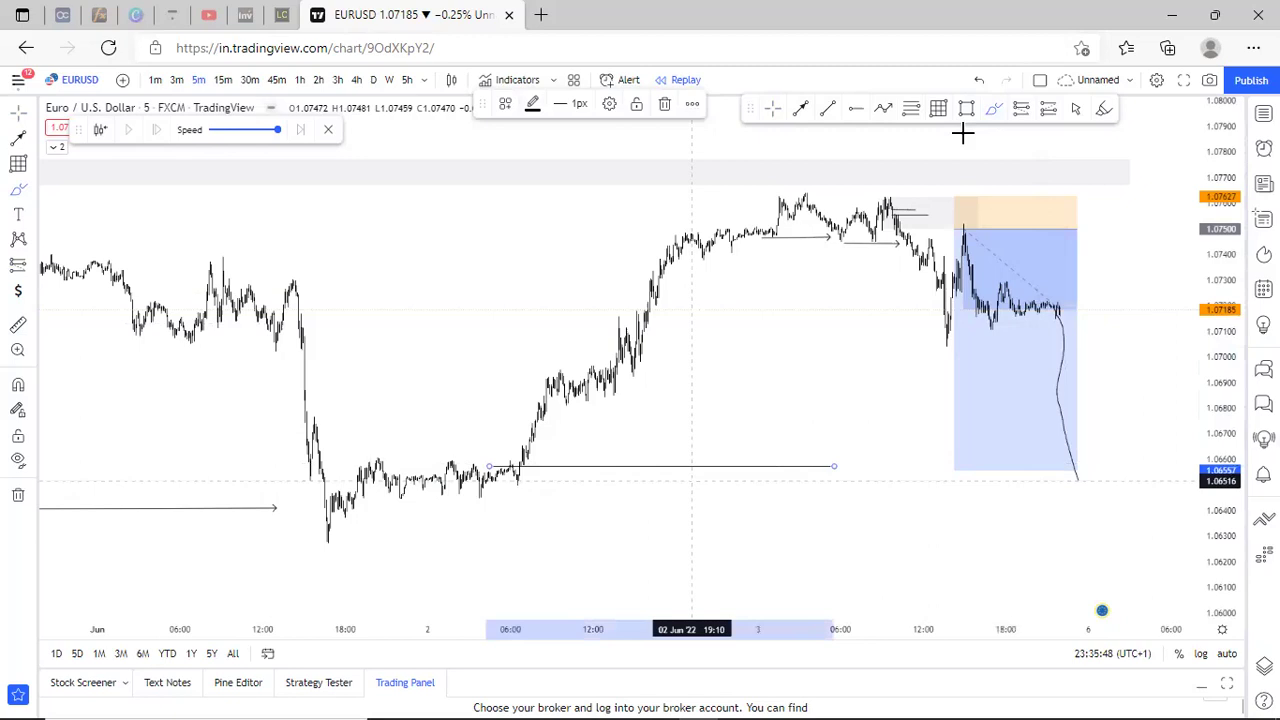
Undo the brushed horizontal line extending from the 2 June consolidation.
key("ctrl+z")
key("ctrl+z")
key("ctrl+z")
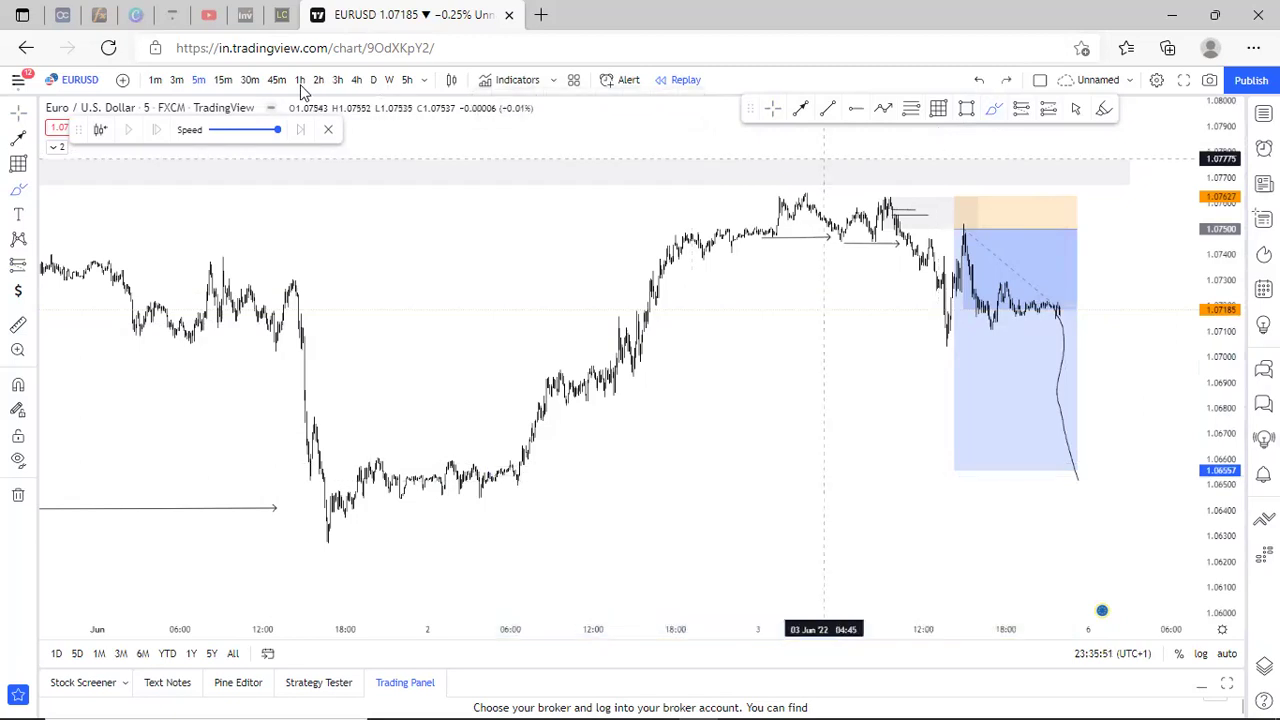
On the 1-hour timeframe, draw a demand zone rectangle from about 1.0380 to 1.0349, spanning 13 May to 18 May.
scroll(824, 158, "down", 4)
left_click(301, 84)
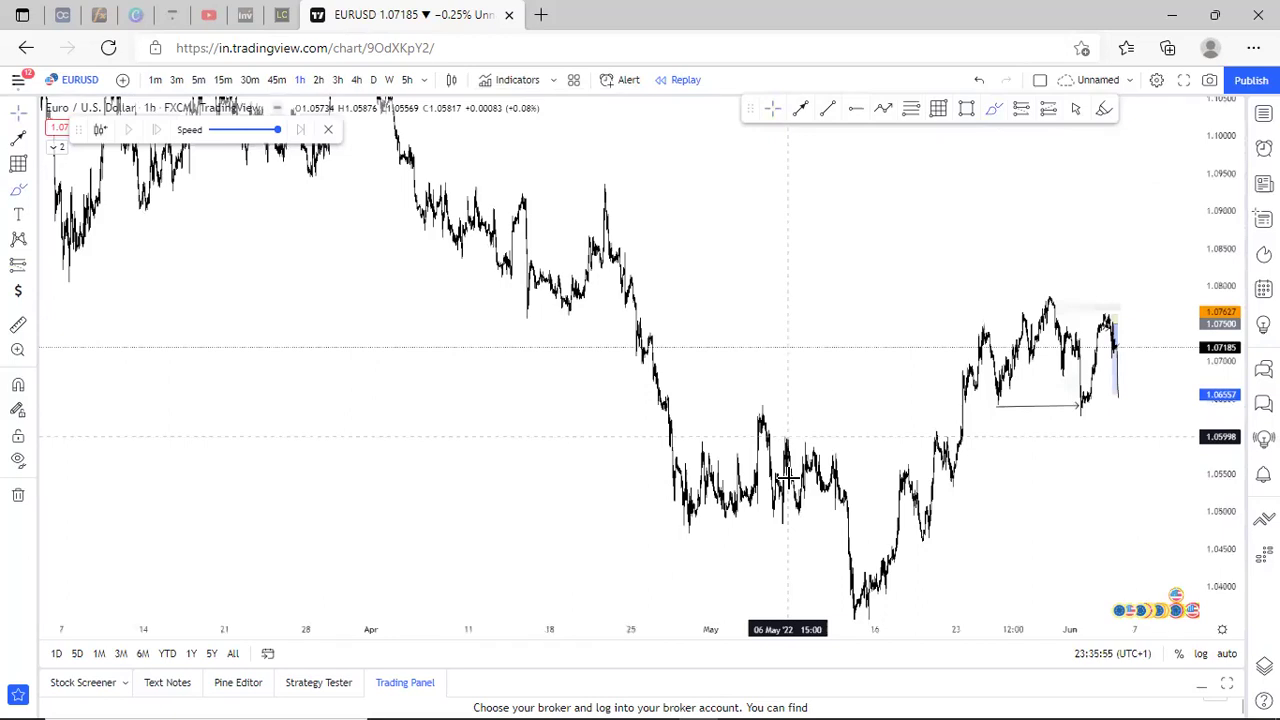
scroll(790, 456, "up", 3)
scroll(785, 195, "up", 3)
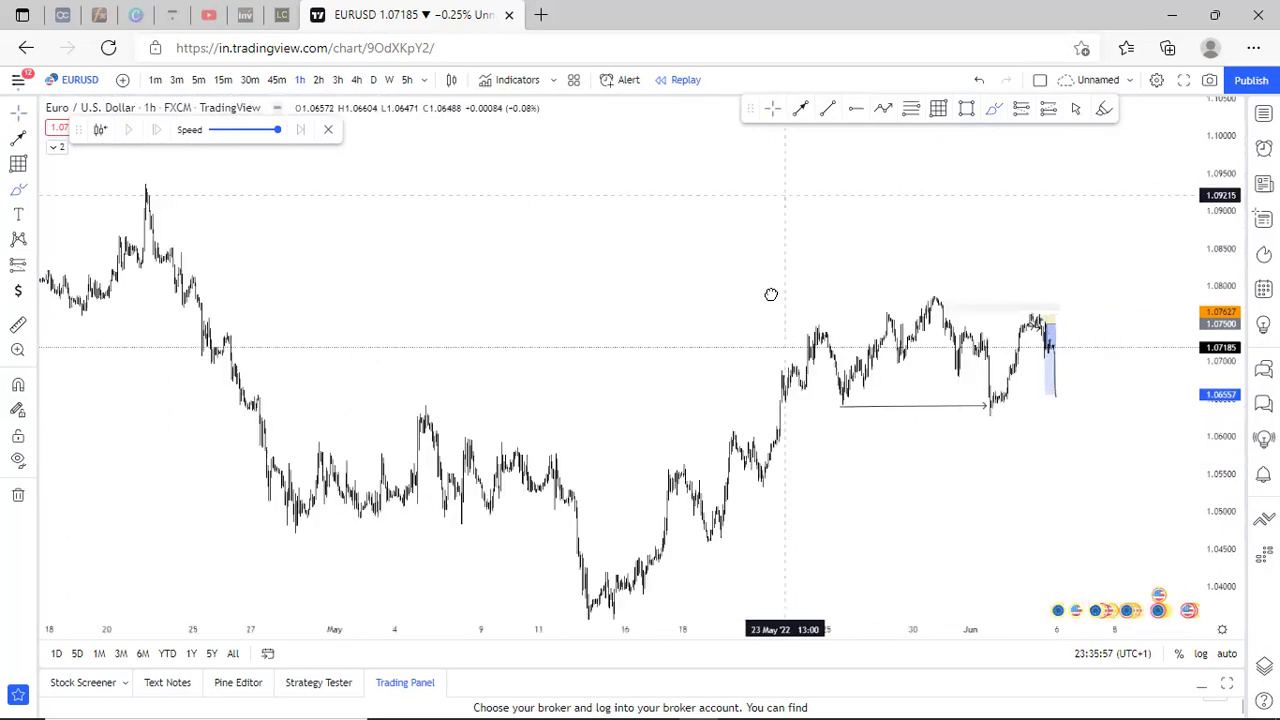
left_click_drag(771, 294, 755, 418)
scroll(890, 445, "up", 1)
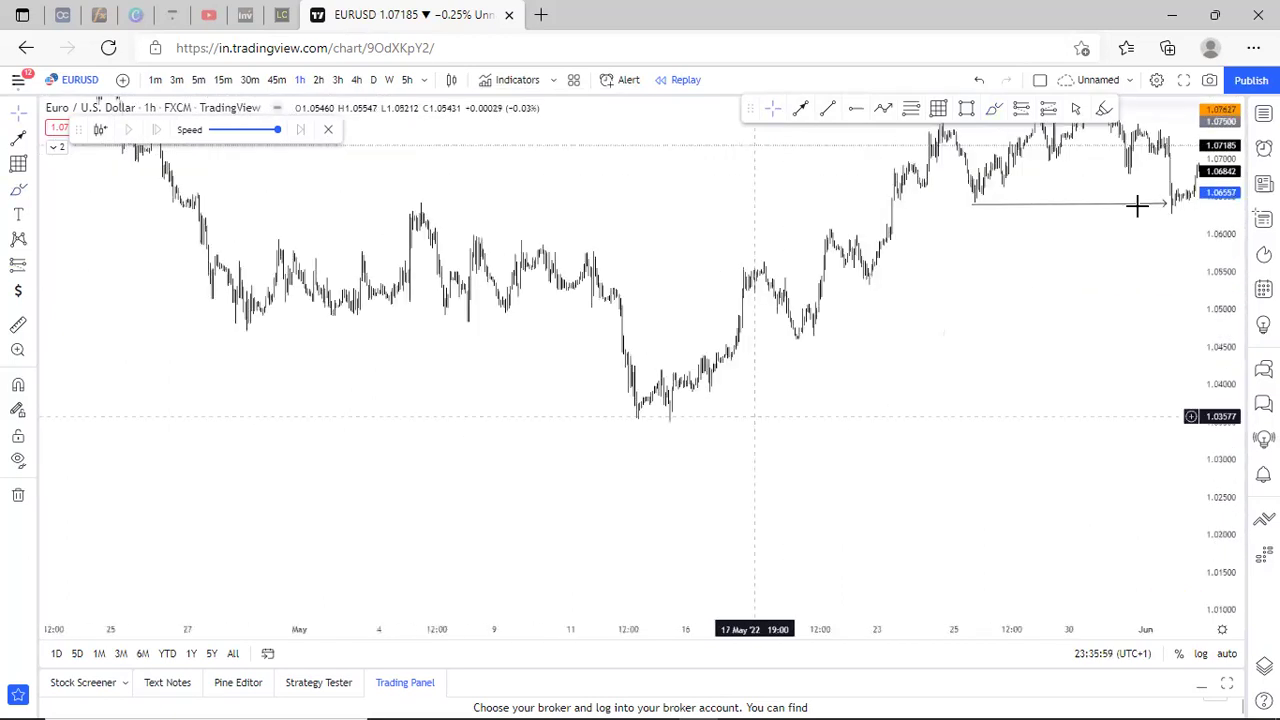
scroll(1046, 220, "left", 2)
scroll(834, 378, "up", 2)
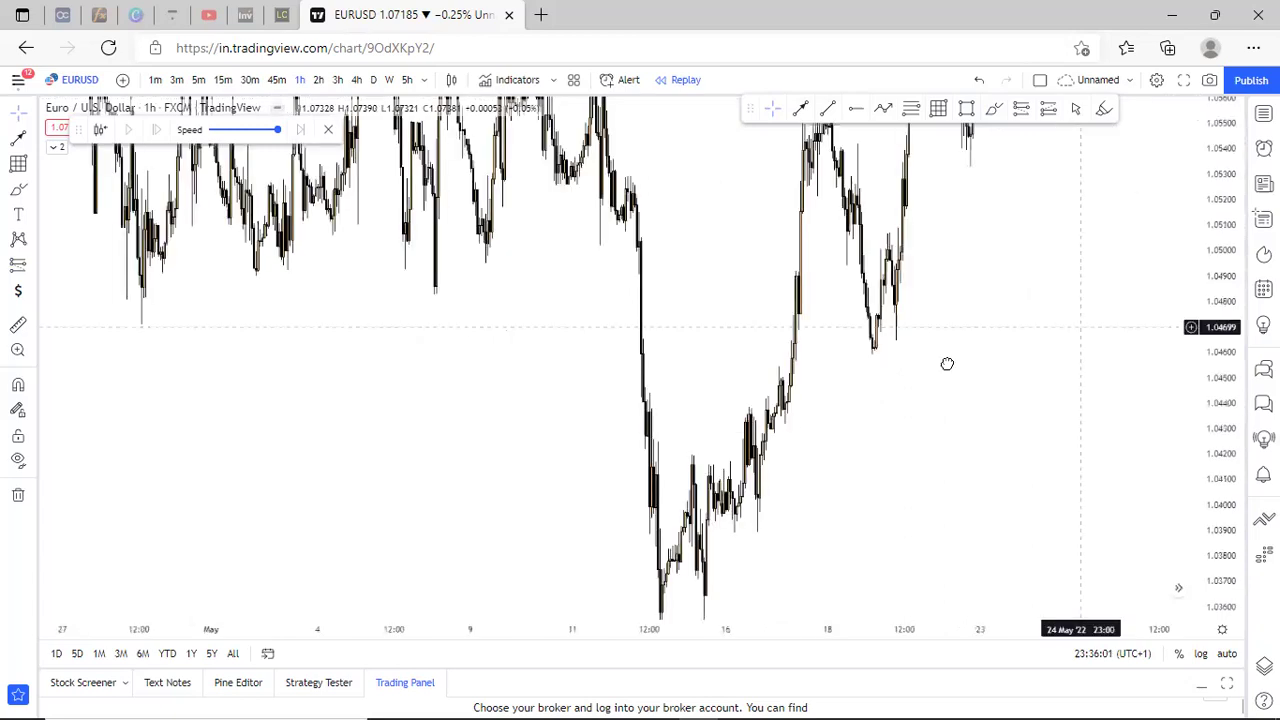
scroll(947, 363, "up", 2)
scroll(860, 200, "up", 1)
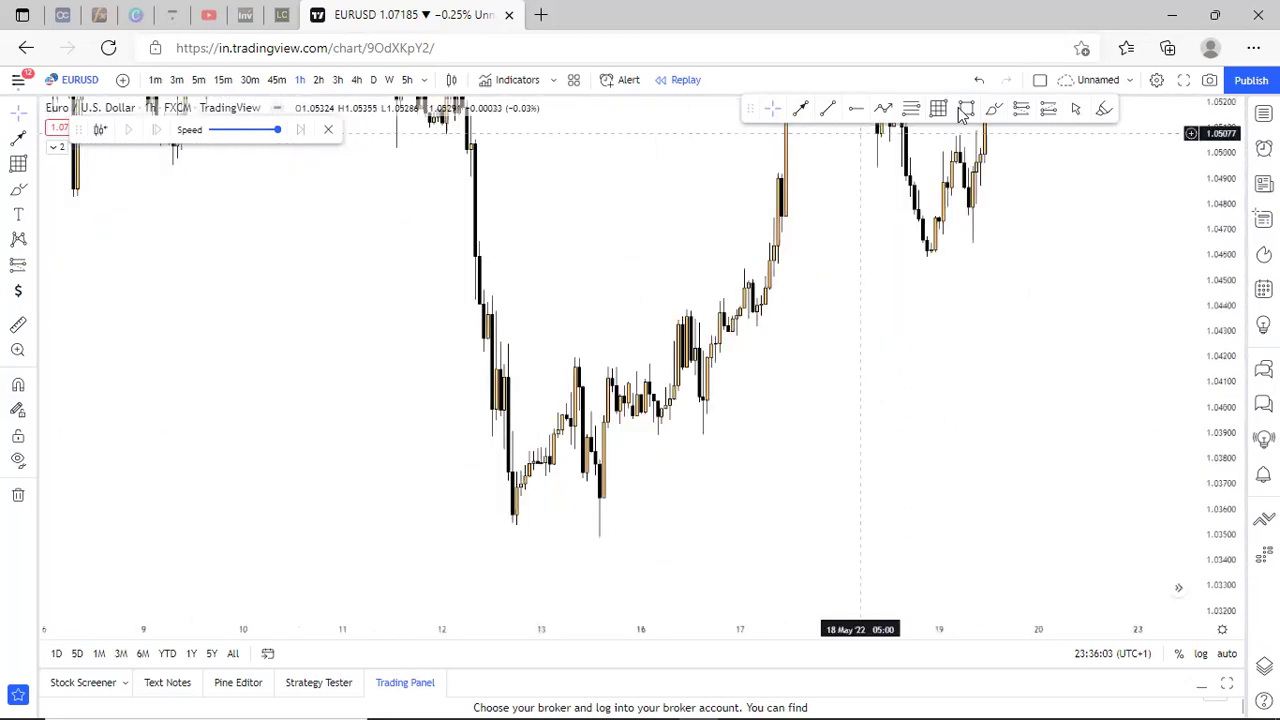
left_click(587, 458)
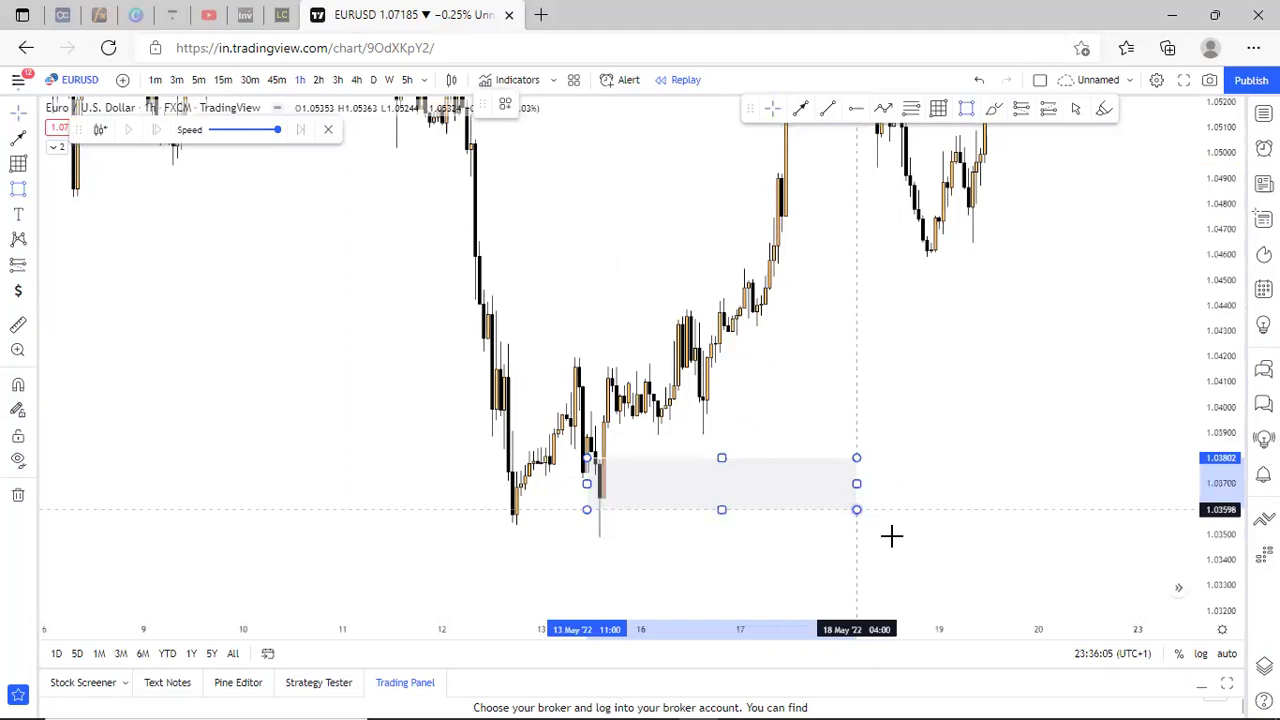
left_click(890, 536)
Mark the structure break above the demand zone with an arrow at about 1.0420, from the 13 May high to 16 May.
left_click(803, 110)
left_click_drag(573, 355, 670, 356)
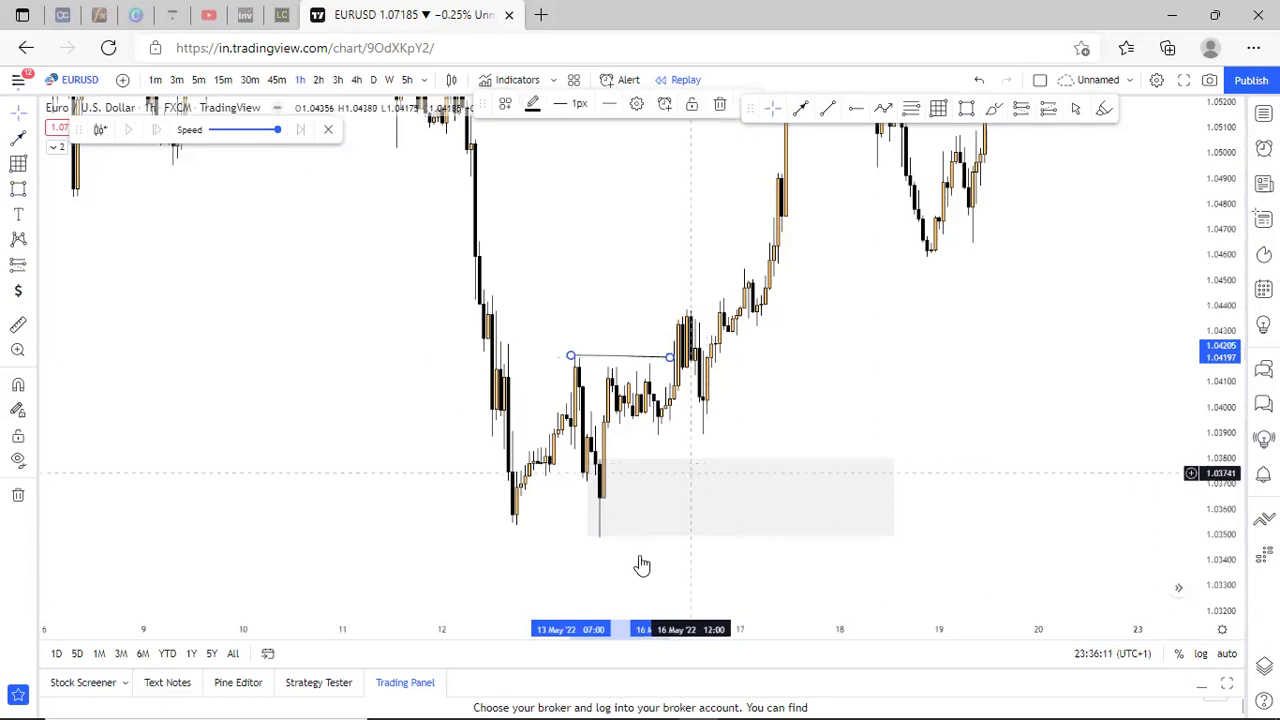
left_click_drag(686, 388, 642, 565)
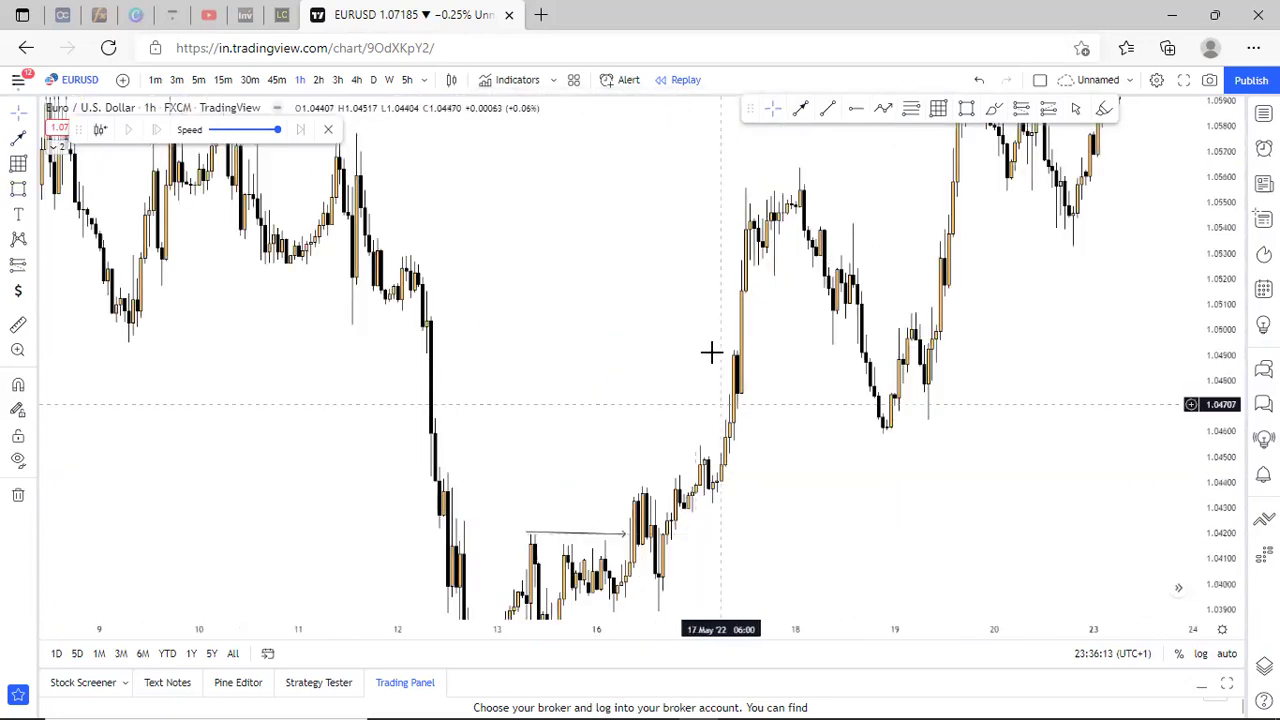
left_click_drag(711, 351, 741, 166)
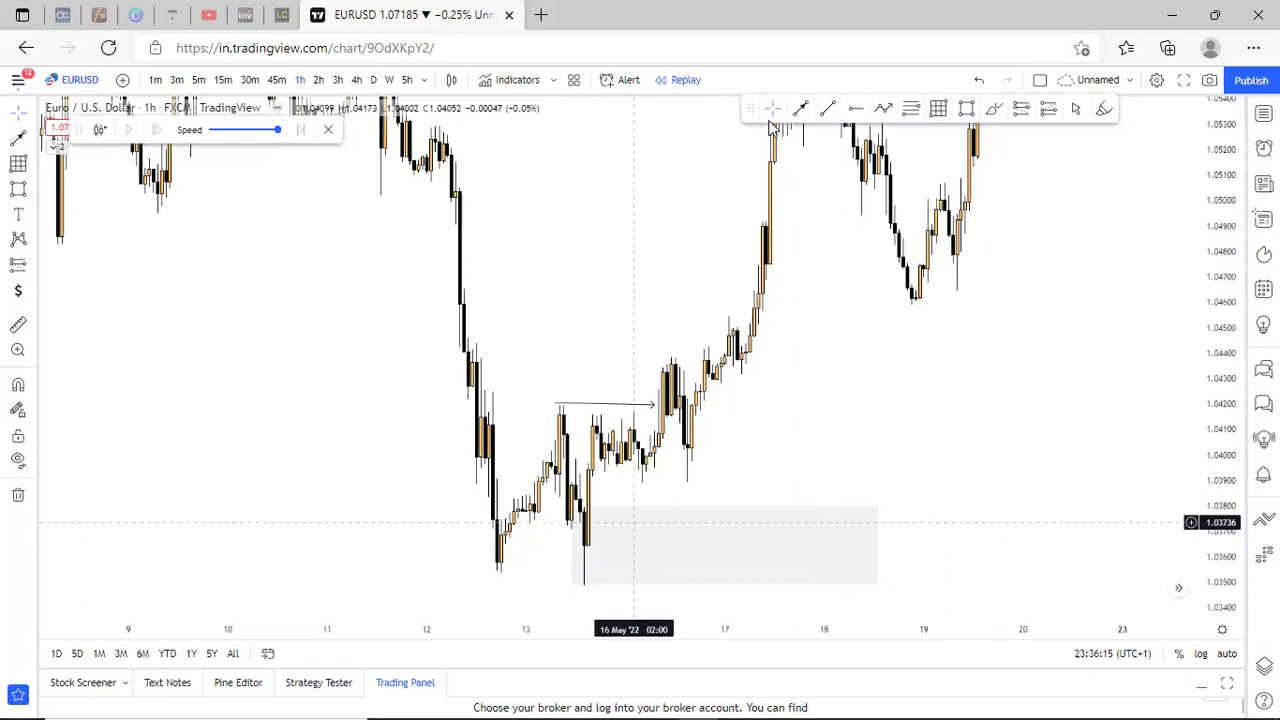
left_click_drag(845, 300, 828, 405)
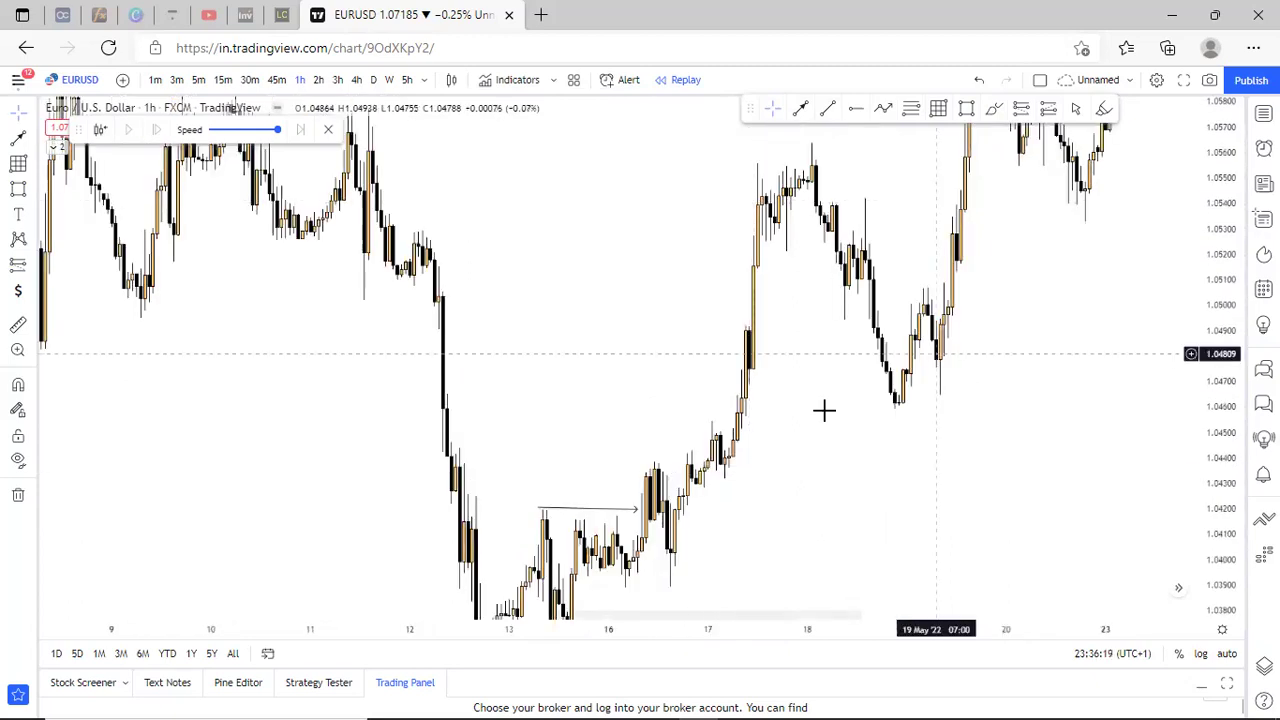
Extend the short position at the recent supply zone to about midday on 6 June.
left_click_drag(908, 402, 528, 574)
scroll(1215, 374, "down", 5)
left_click_drag(870, 487, 430, 583)
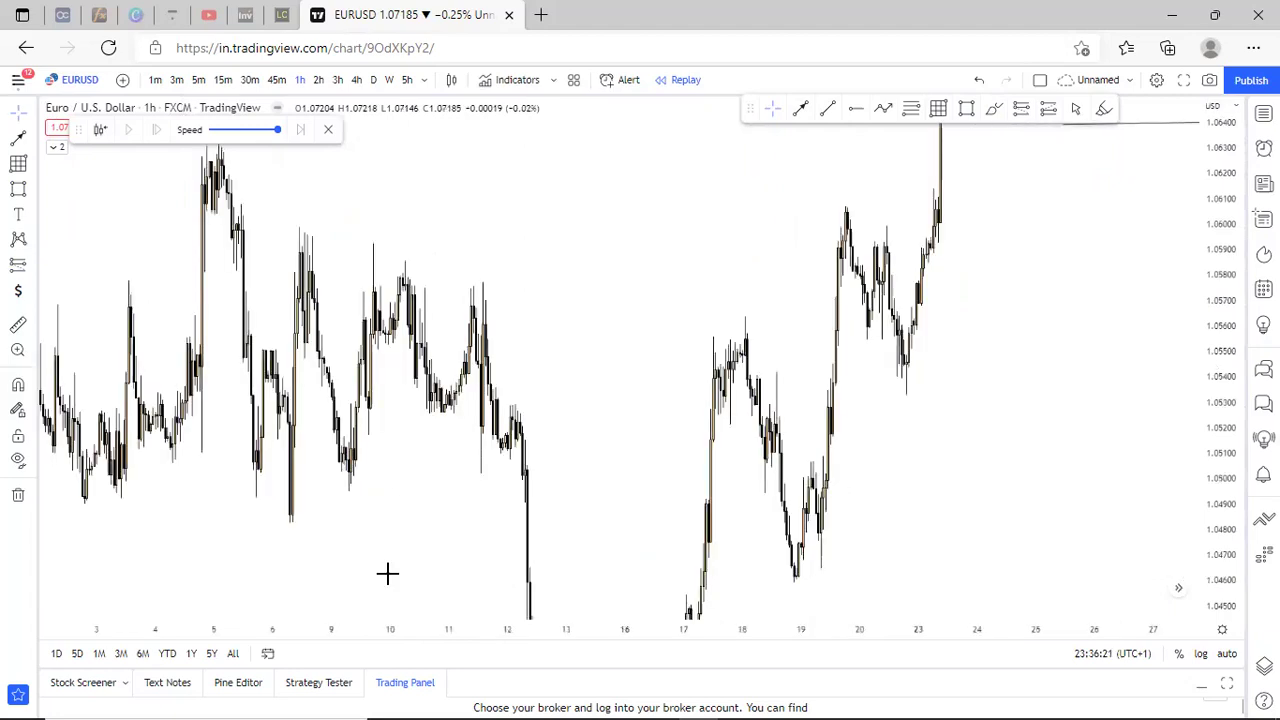
left_click_drag(1122, 328, 883, 537)
scroll(1165, 449, "up", 2)
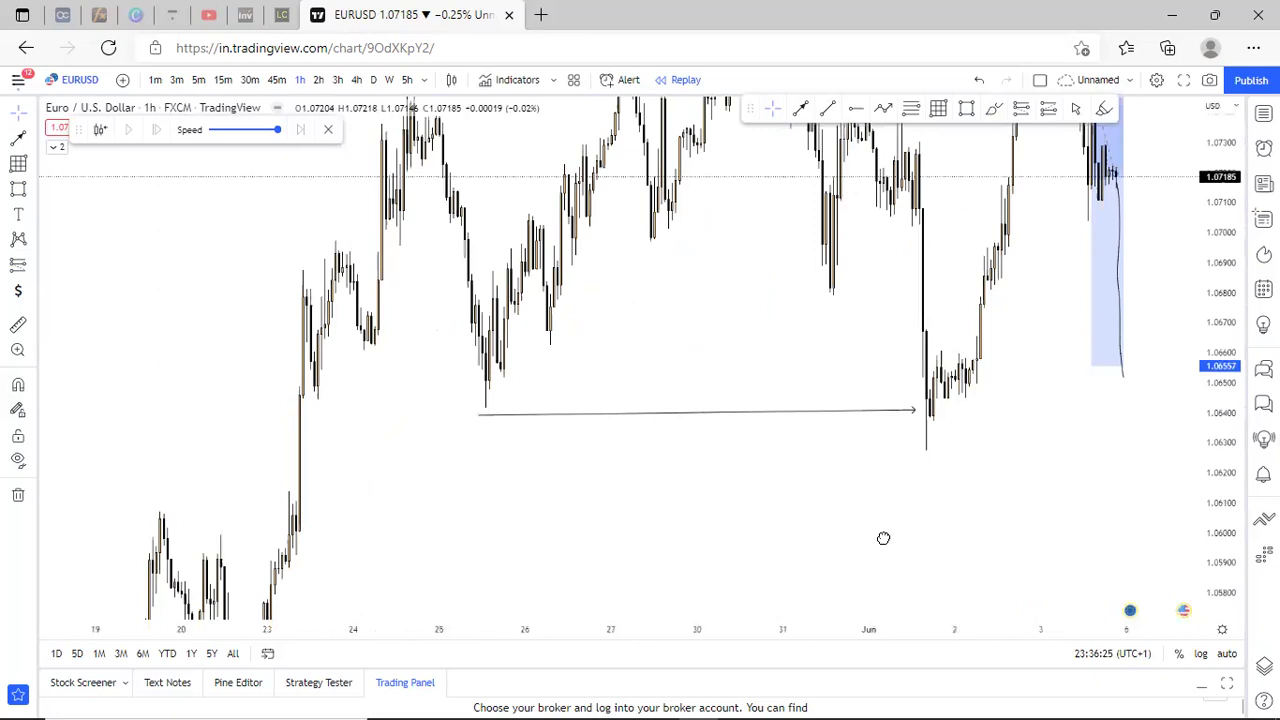
scroll(883, 538, "up", 5)
left_click_drag(1080, 270, 1077, 346)
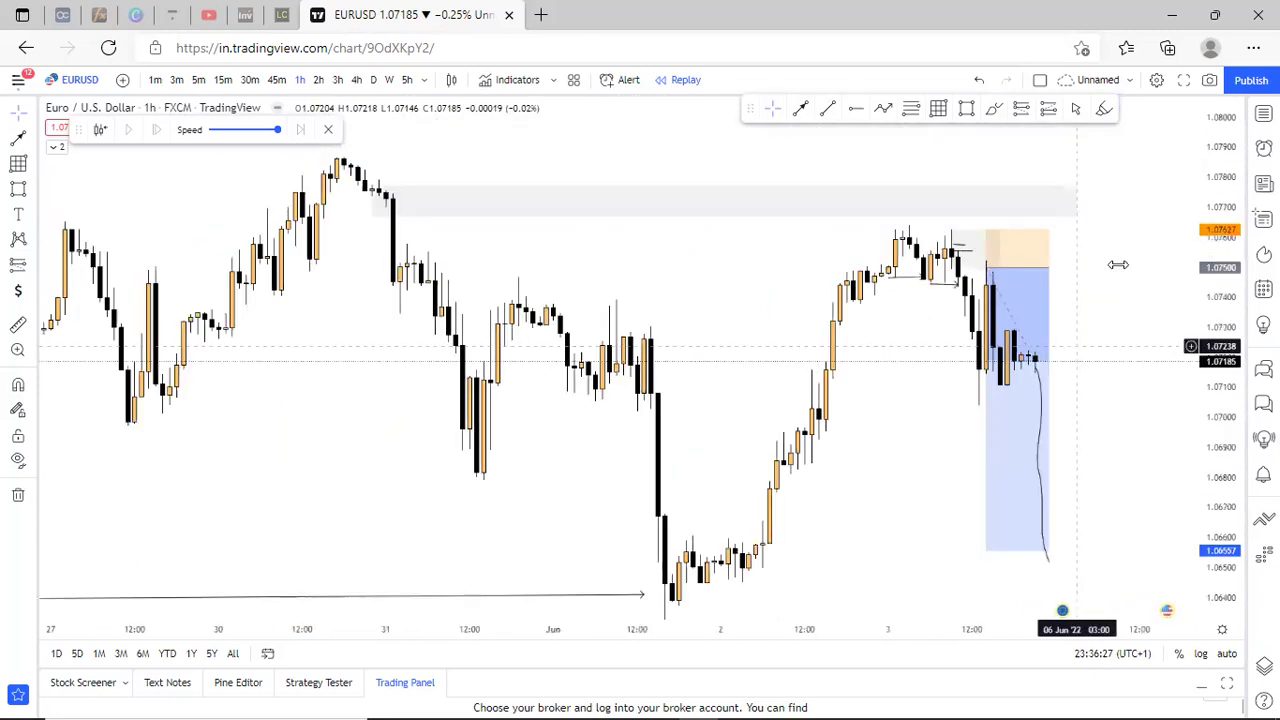
scroll(1077, 346, "up", 4)
left_click_drag(980, 267, 1122, 267)
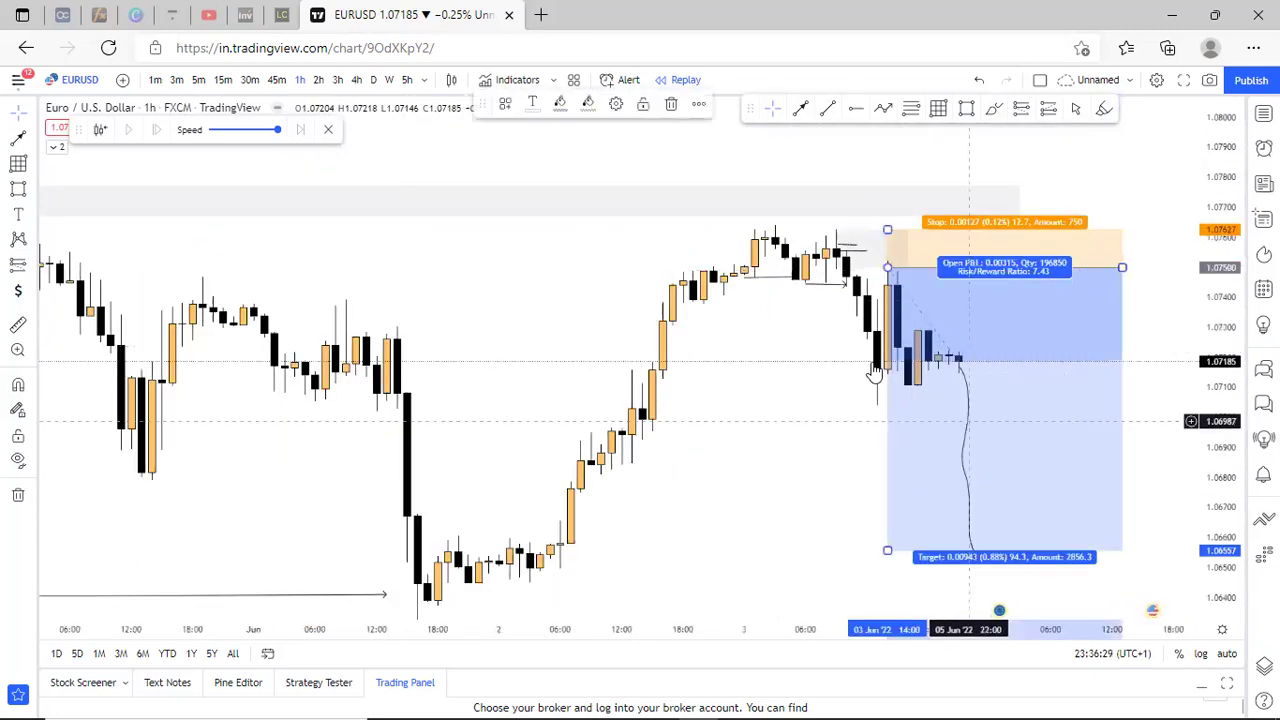
left_click(795, 465)
left_click_drag(787, 424, 725, 383)
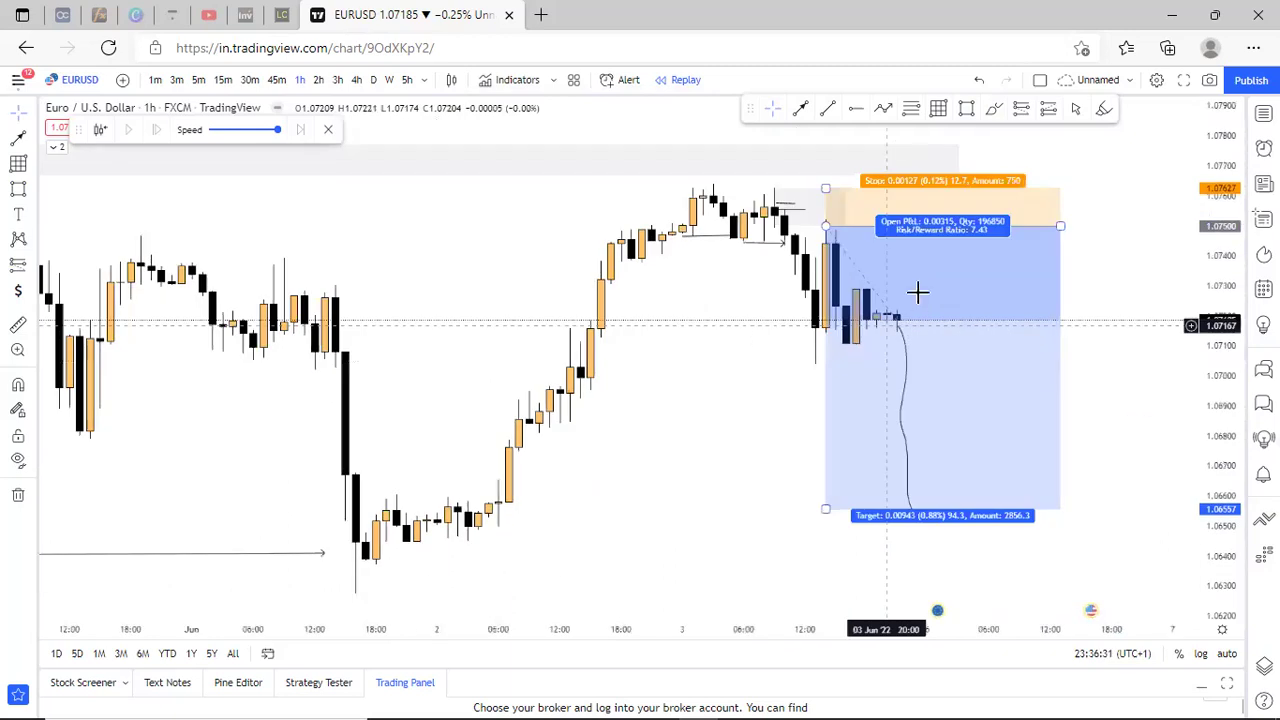
Brush a projected pullback to about 1.0740 and decline to about 1.0650, with horizontal lines at about 1.0740, 1.0750 and 1.0669.
left_click(853, 124)
left_click_drag(916, 264, 968, 254)
left_click_drag(806, 256, 1122, 256)
left_click_drag(825, 222, 1091, 225)
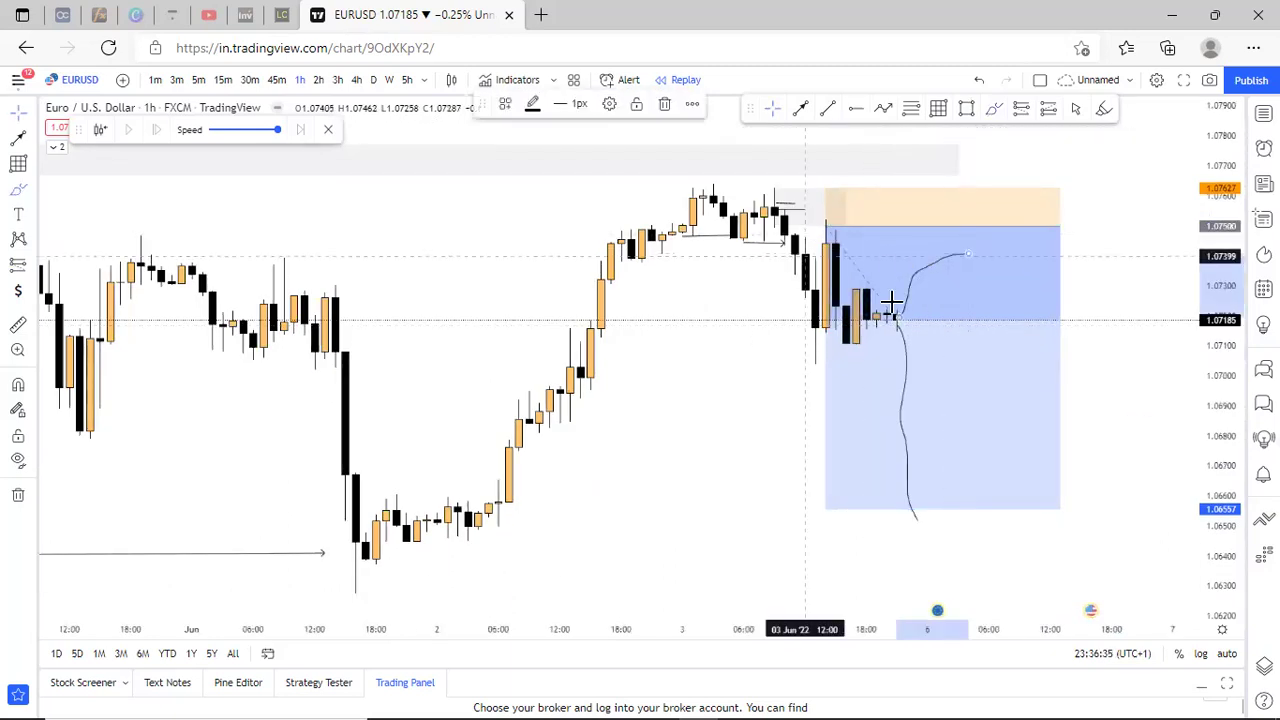
left_click_drag(941, 251, 968, 253)
left_click_drag(483, 472, 1040, 470)
left_click_drag(710, 515, 1040, 497)
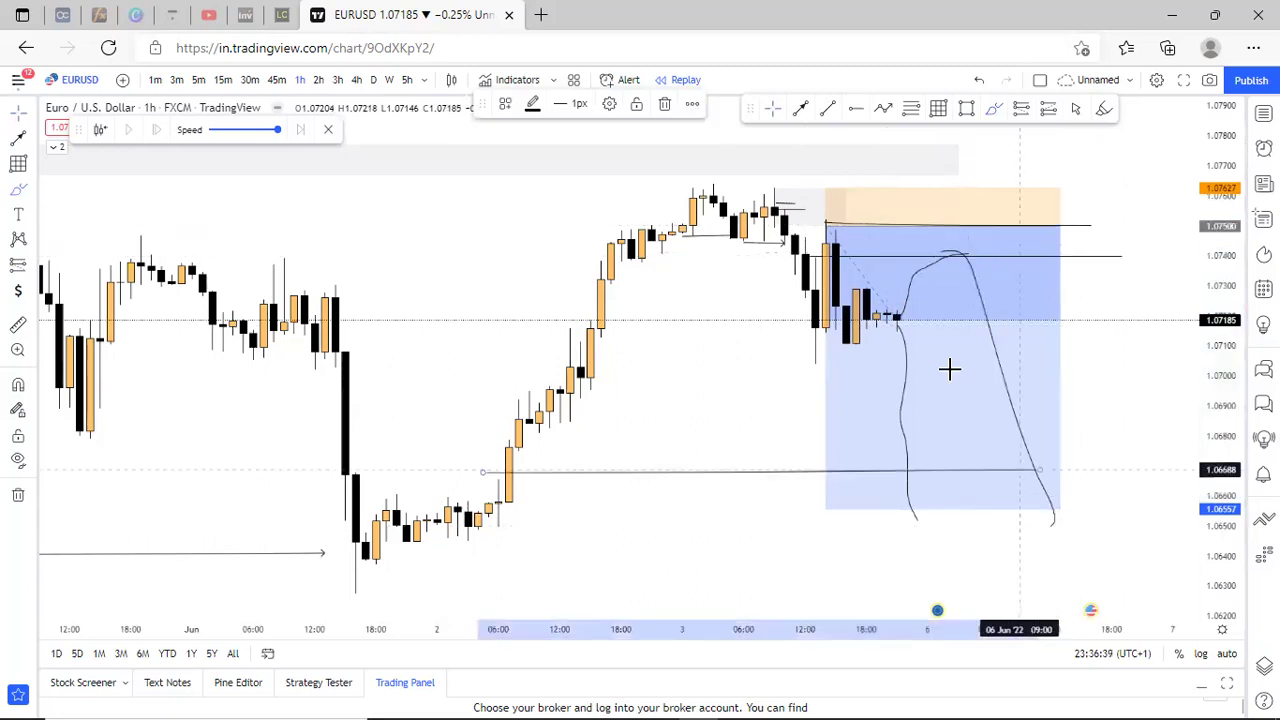
Undo the brushed pullback projection, its horizontal lines and the short position's extension.
left_click(978, 84)
left_click(978, 84)
left_click(978, 84)
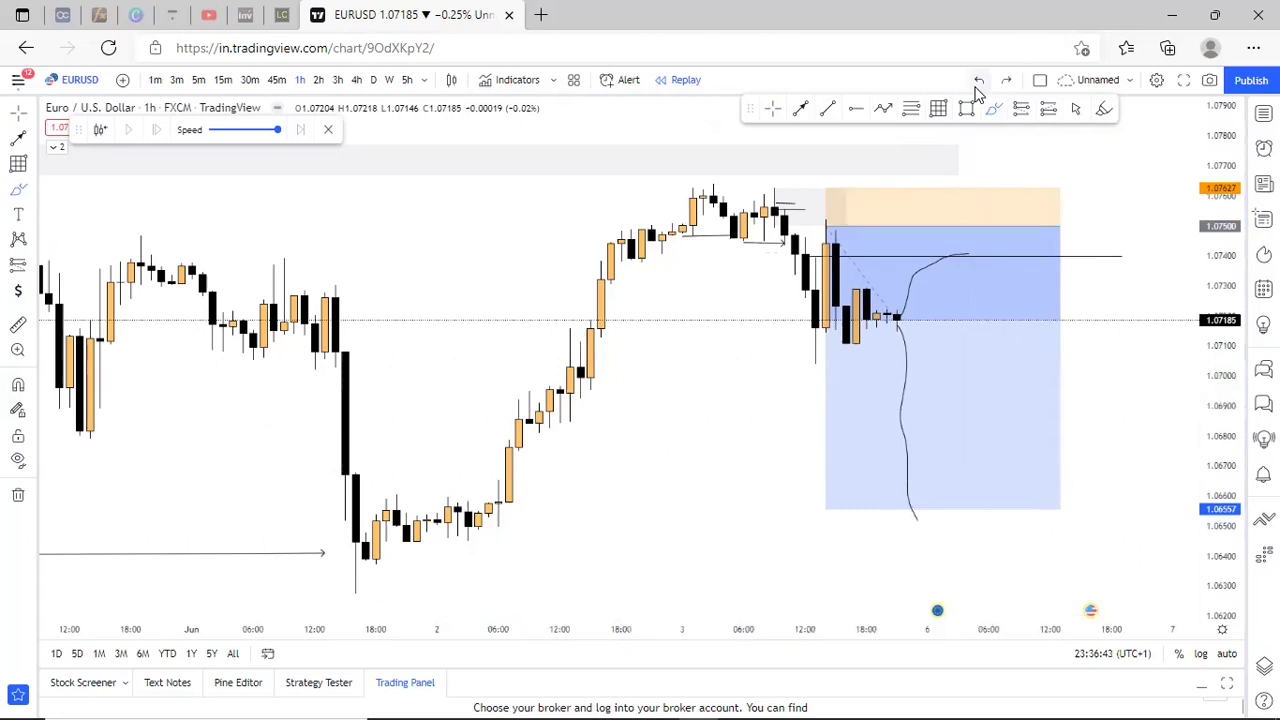
left_click(978, 84)
left_click(775, 108)
Switch the chart to NAS100 from the watchlist and examine price action around its 31 May supply zone.
left_click(1264, 114)
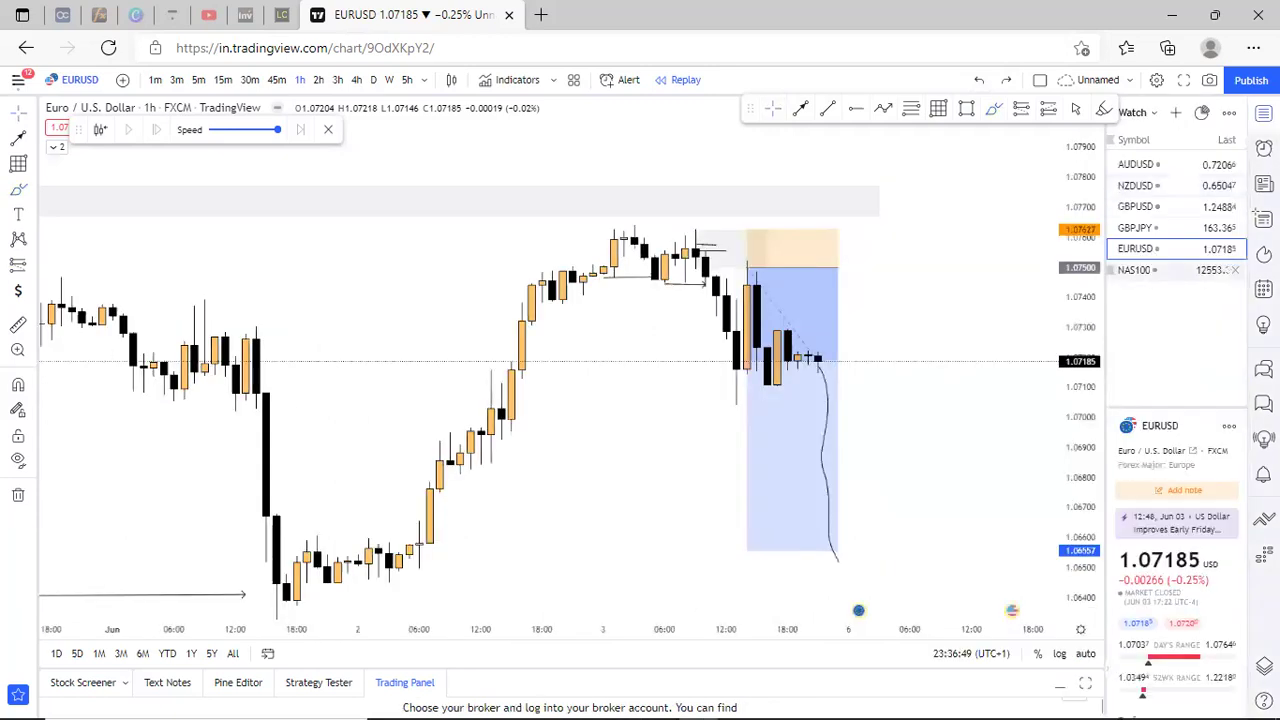
left_click(1150, 270)
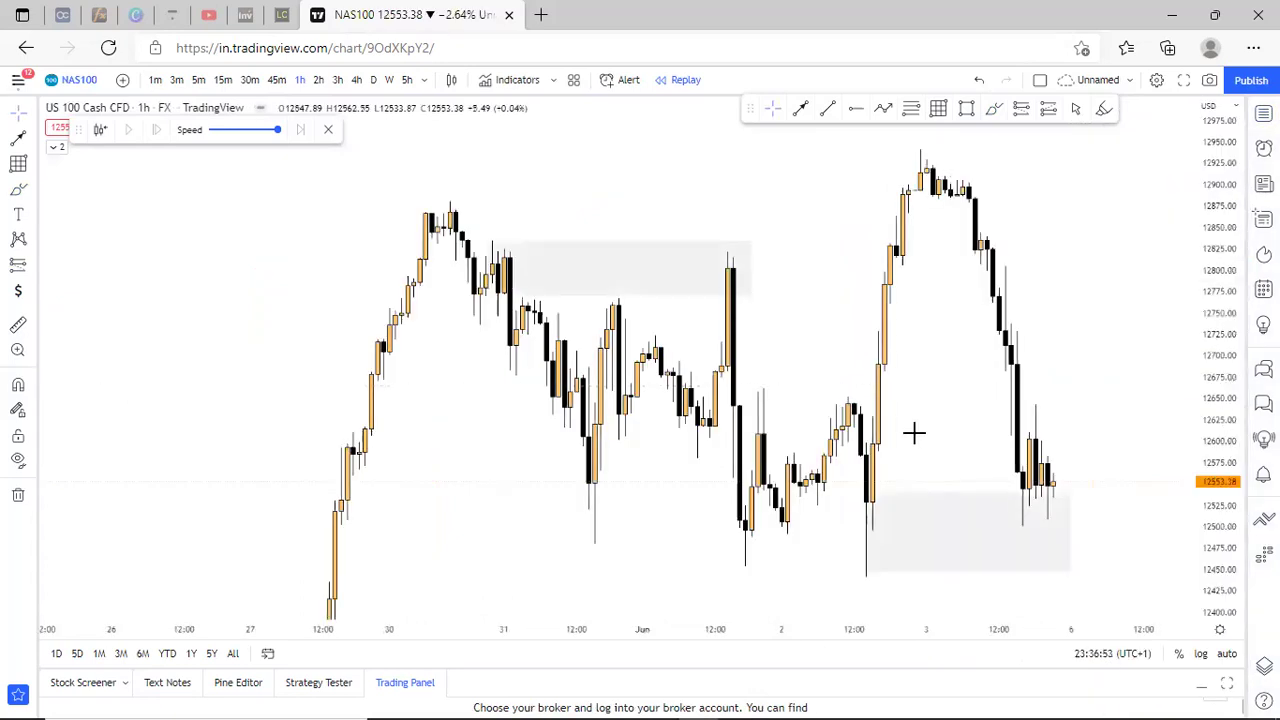
scroll(609, 370, "down", 4)
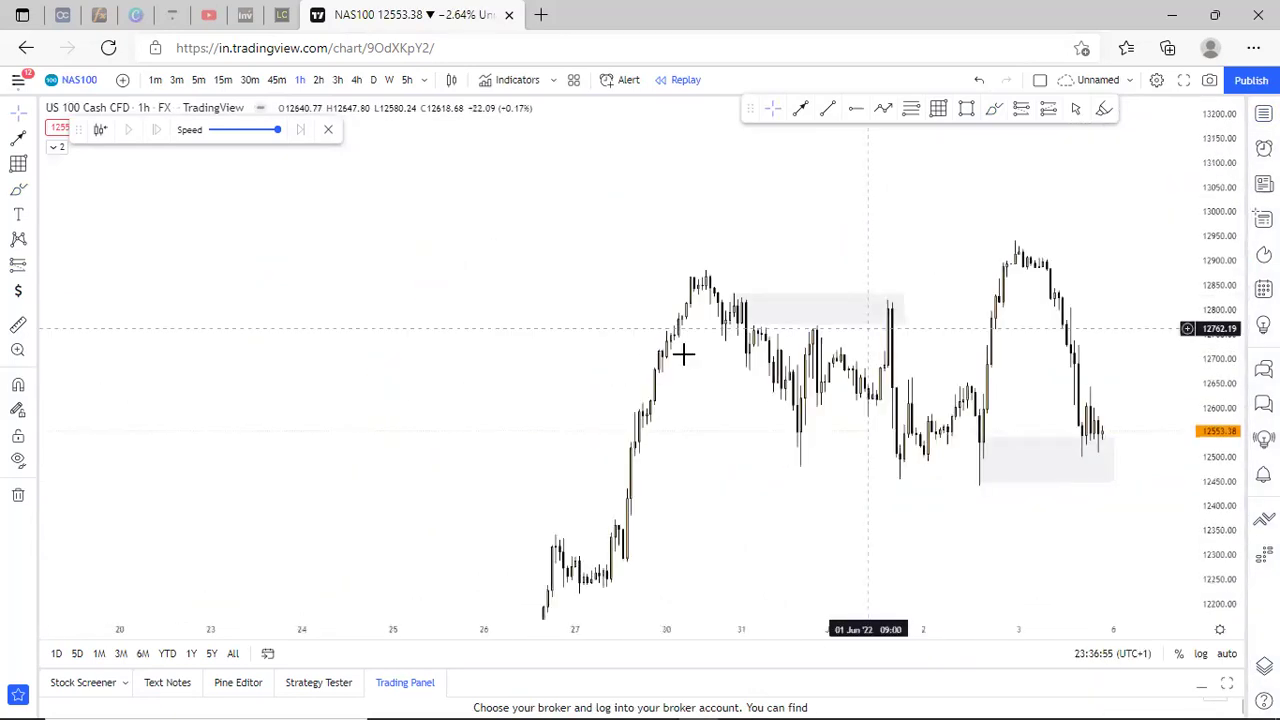
scroll(957, 317, "down", 2)
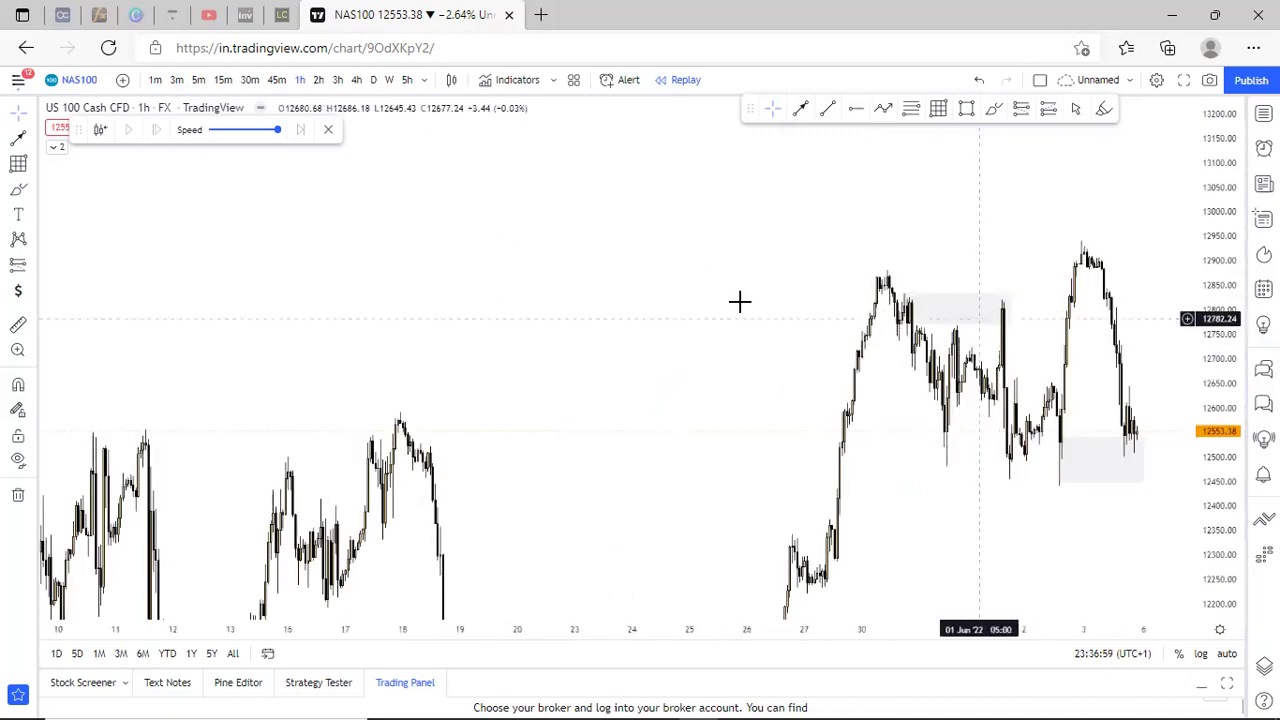
scroll(740, 301, "up", 2)
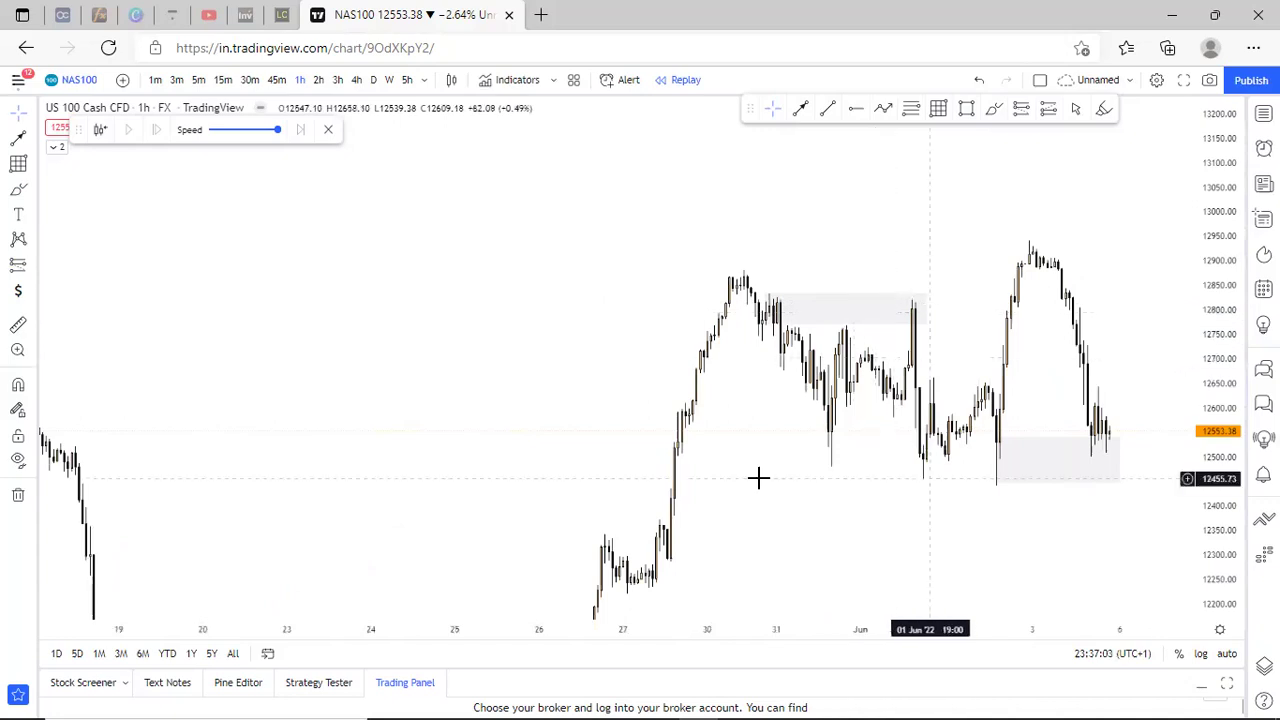
scroll(767, 484, "up", 2)
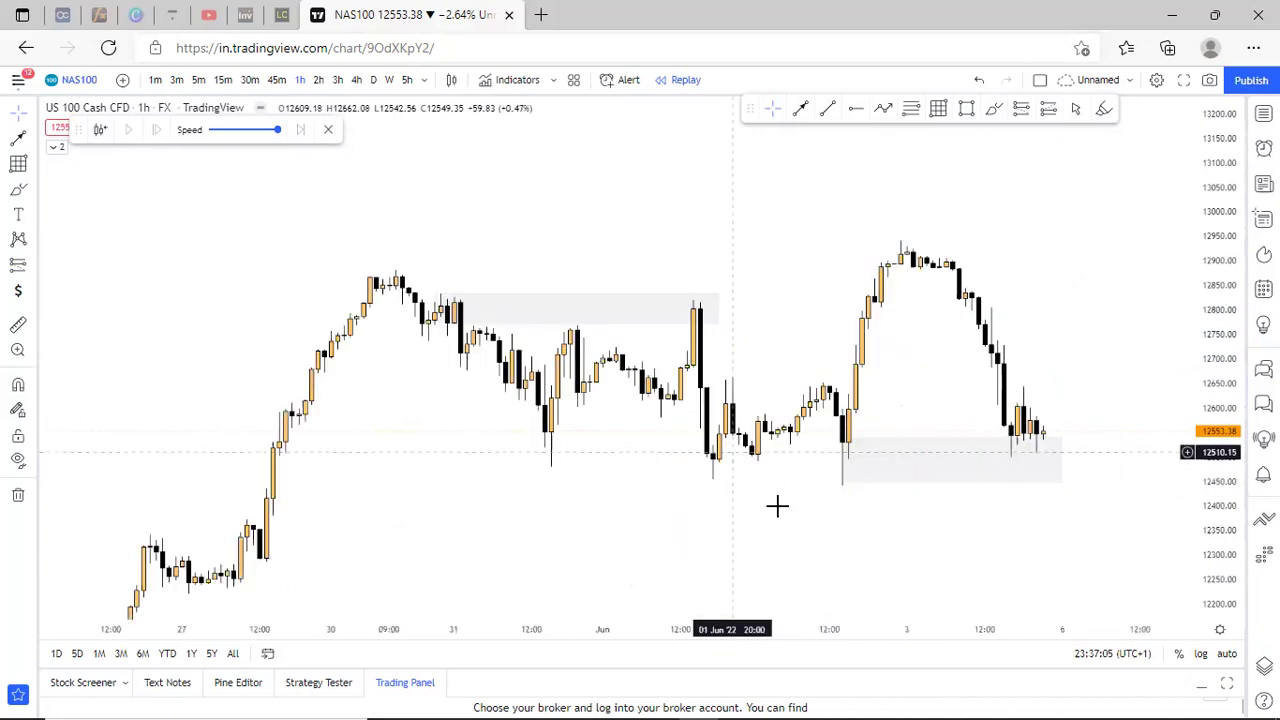
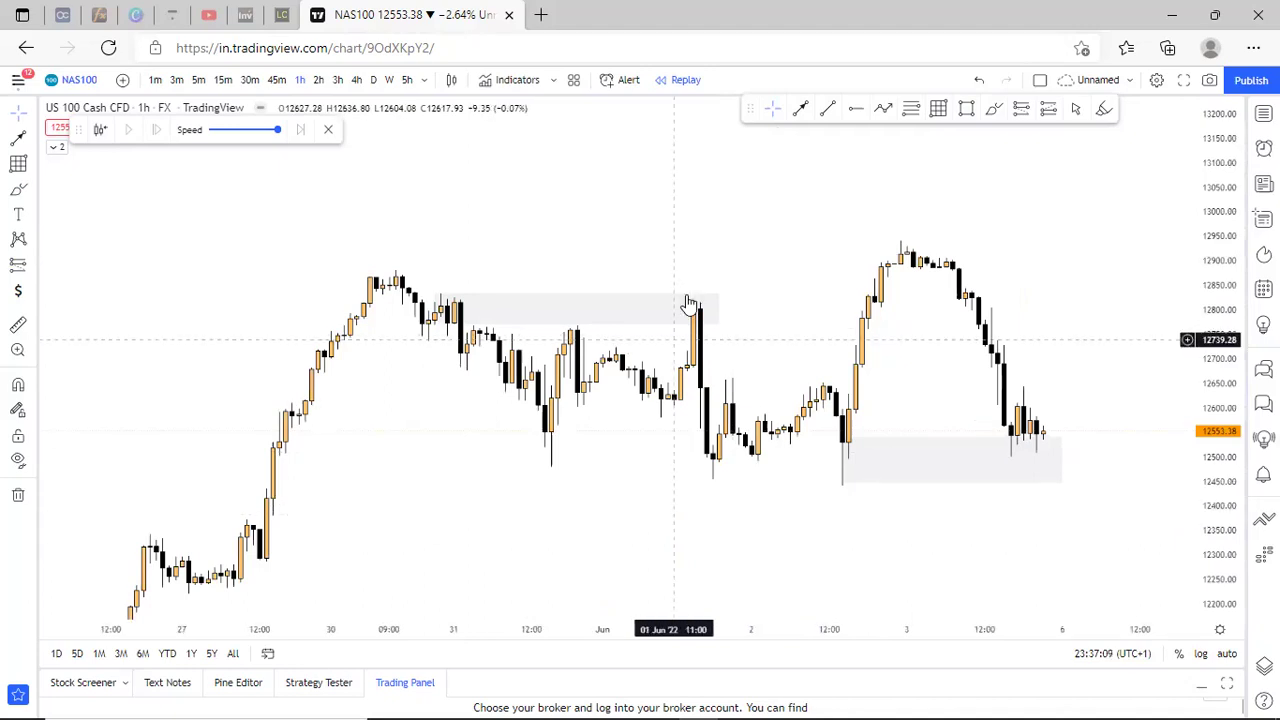
left_click(689, 298)
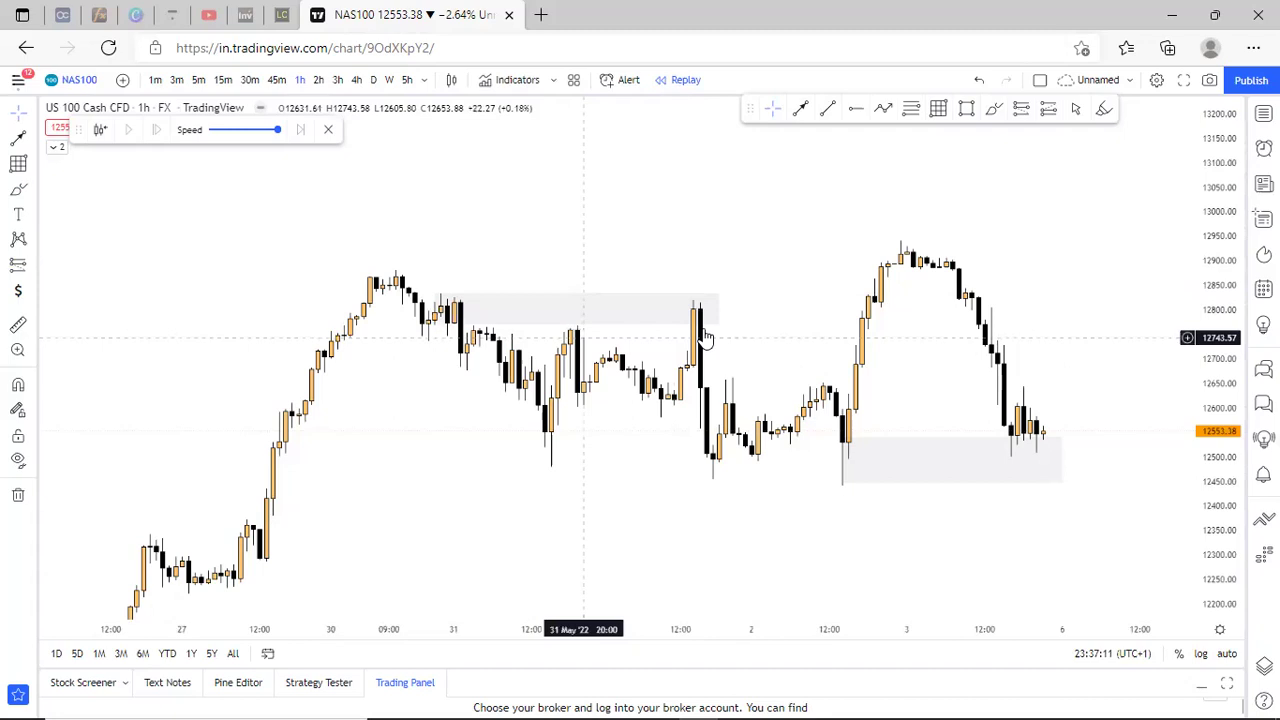
left_click(705, 340)
scroll(918, 426, "up", 1)
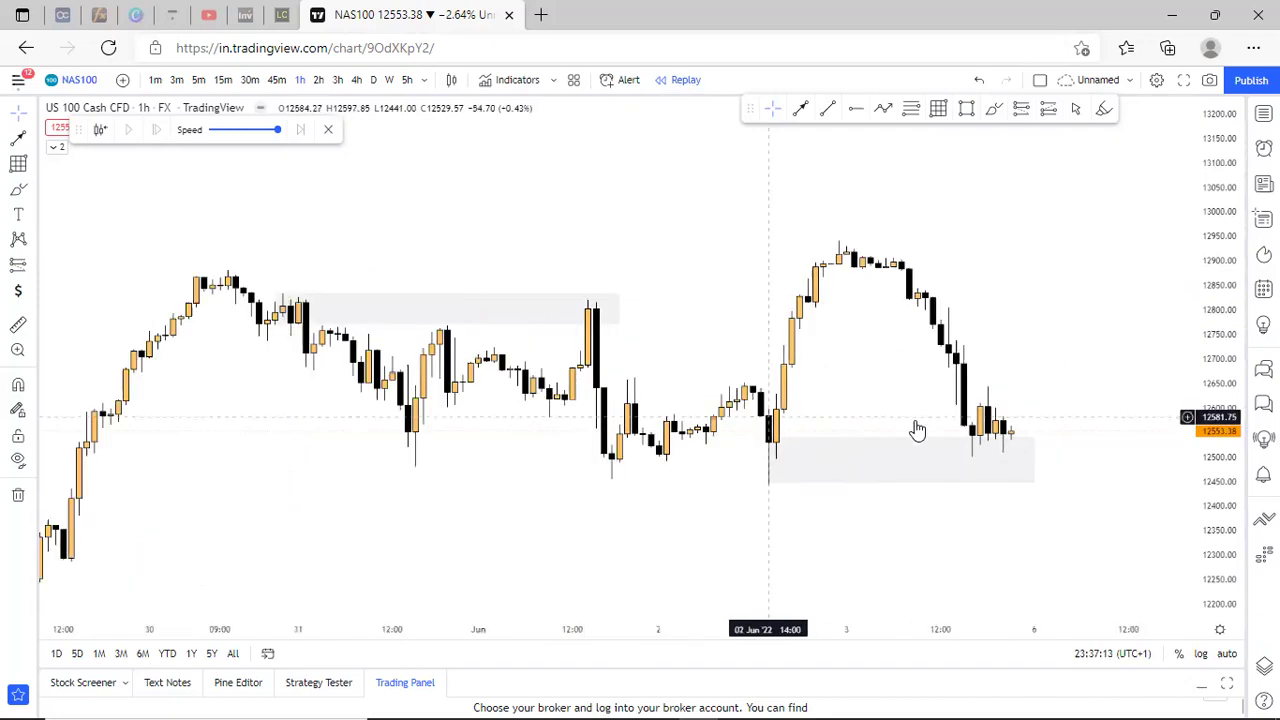
Raise the upper edge of the 2 June NAS100 demand zone to about 12604.66.
scroll(914, 429, "up", 2)
left_click_drag(984, 437, 977, 400)
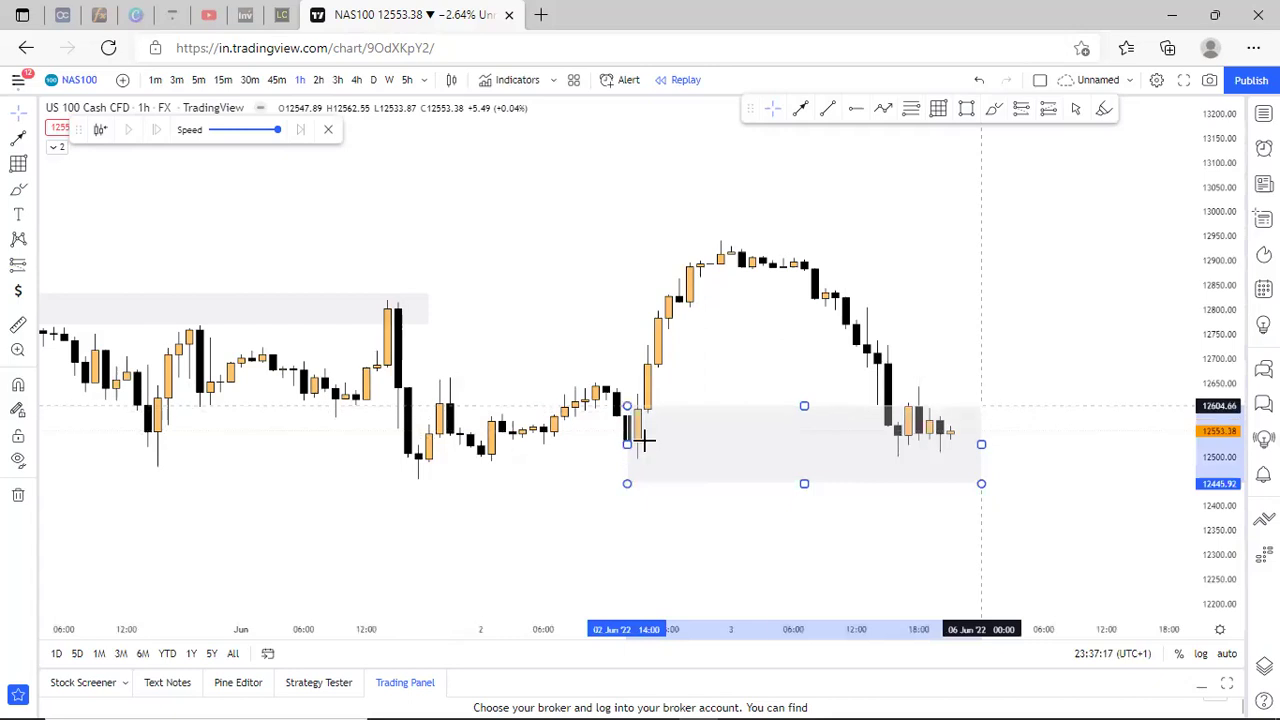
left_click(814, 536)
Brush a projected rise from the demand zone to about 12820, then undo it.
scroll(1043, 437, "down", 2)
left_click_drag(1206, 480, 1204, 325)
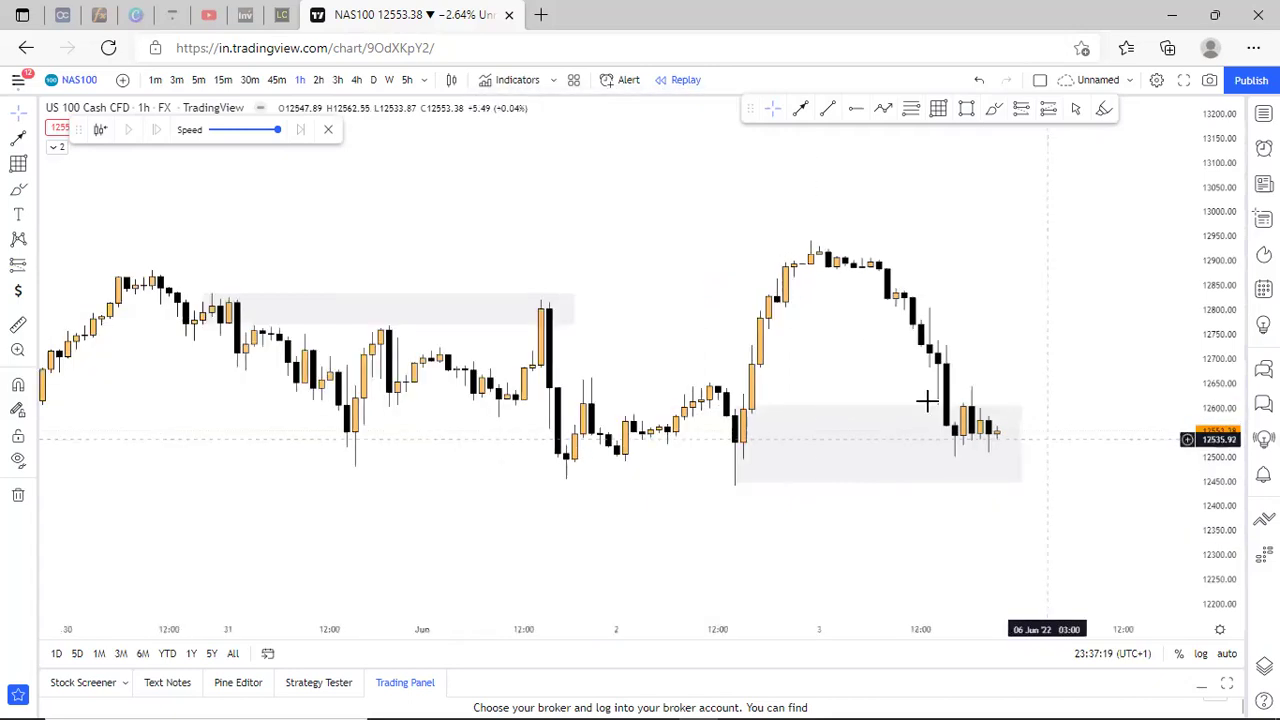
scroll(928, 402, "down", 2)
scroll(903, 480, "up", 2)
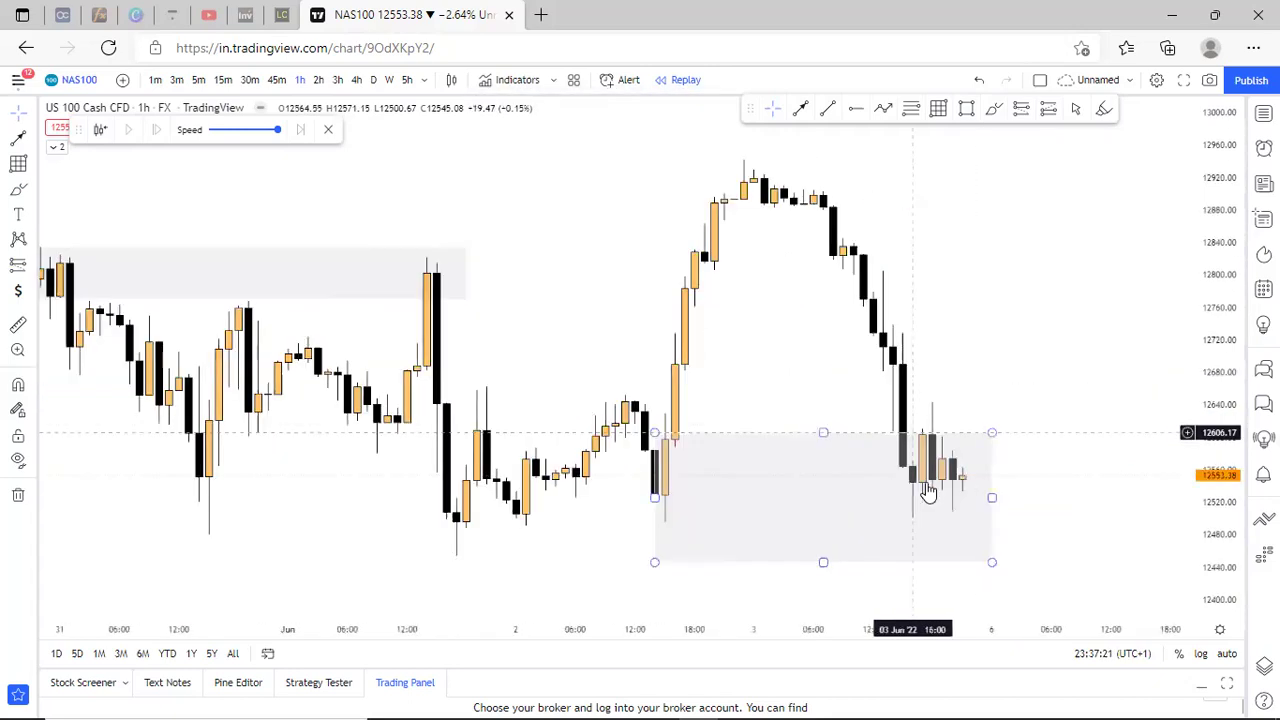
left_click(996, 108)
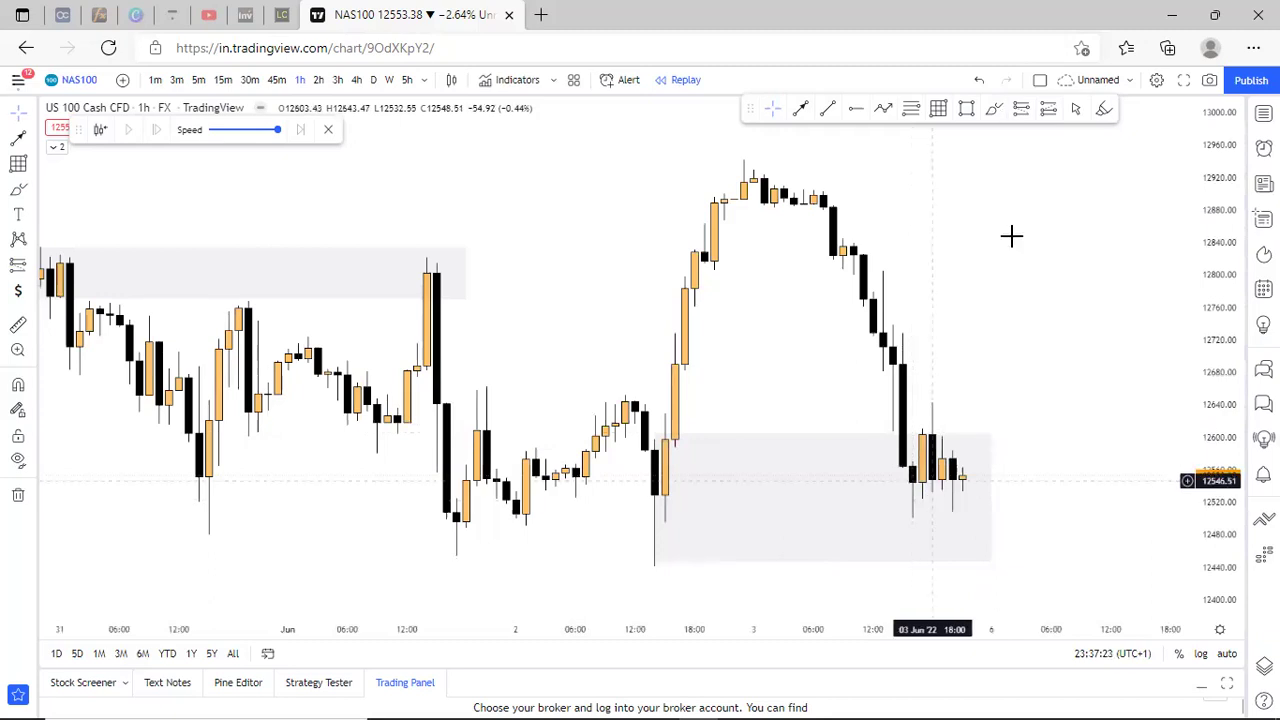
left_click_drag(931, 462, 982, 260)
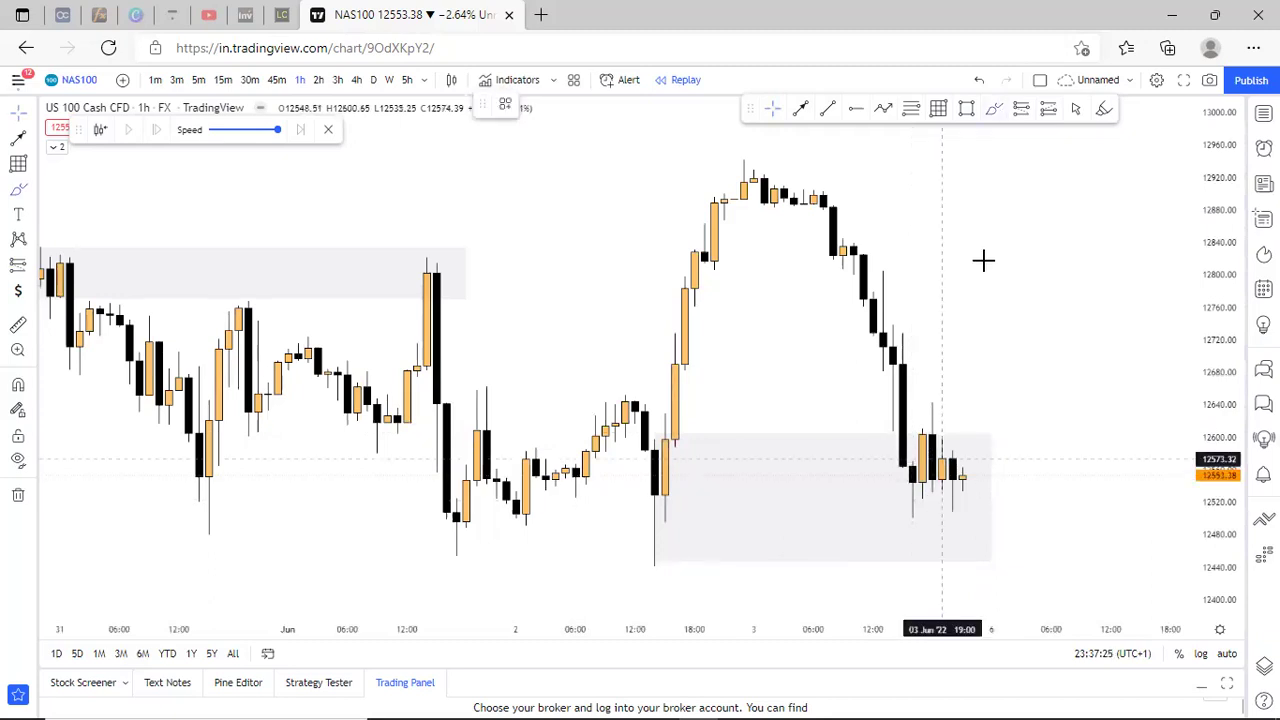
left_click(975, 84)
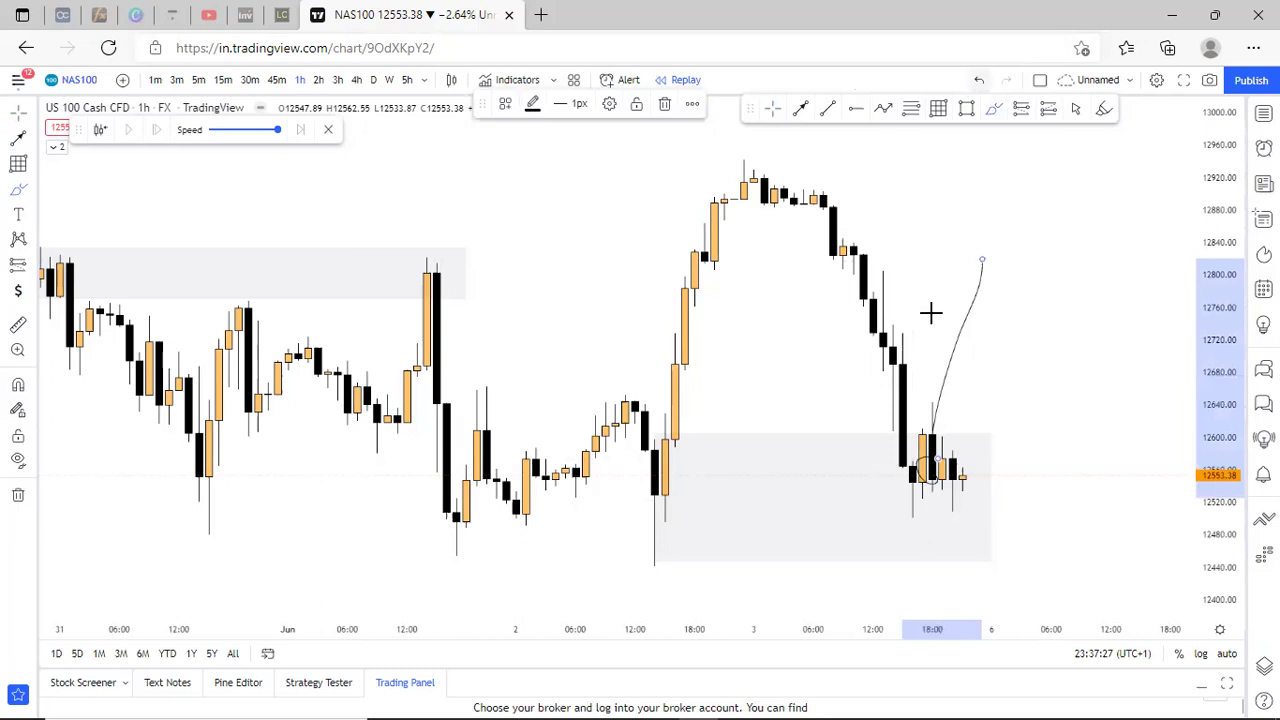
Brush two horizontal lines at about 12715 and 12698 across the 3 June decline.
left_click_drag(860, 360, 982, 355)
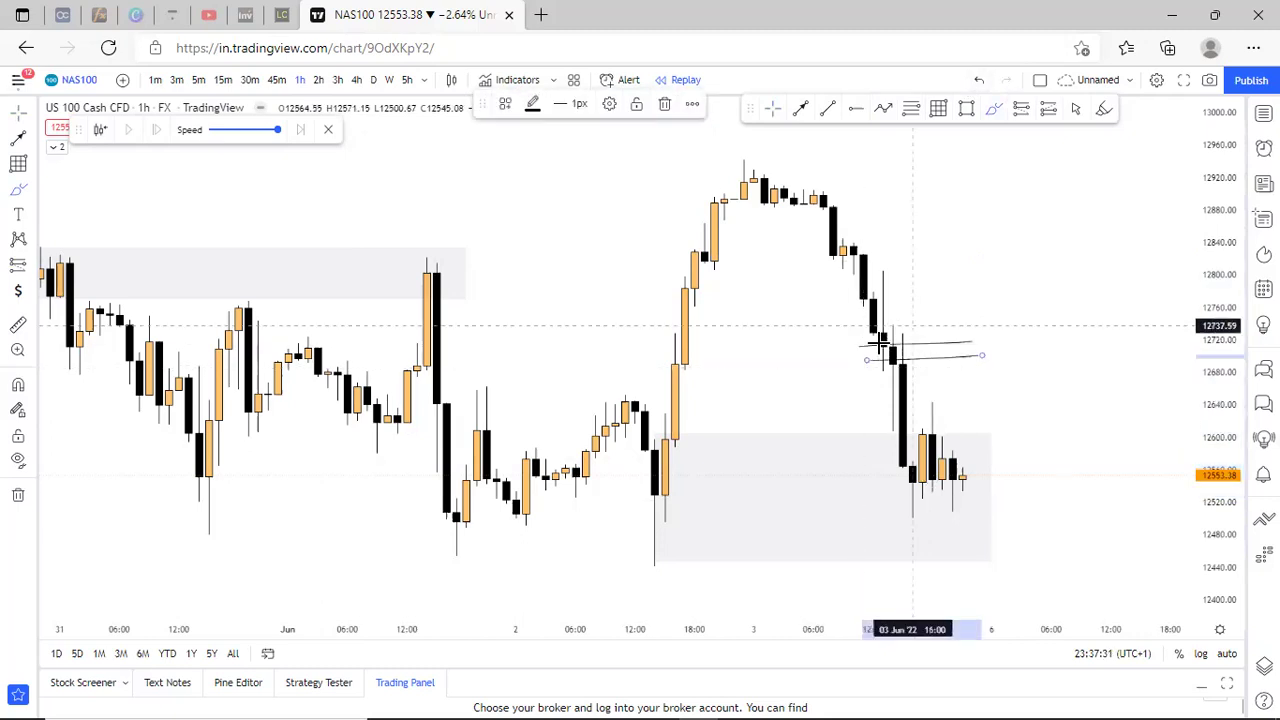
Brush a loop around the 3 June NAS100 candles crossing the two horizontal lines, then undo it.
mouse_move(912, 330)
left_mouse_down()
mouse_move(860, 374)
mouse_move(878, 425)
mouse_move(910, 330)
left_mouse_up()
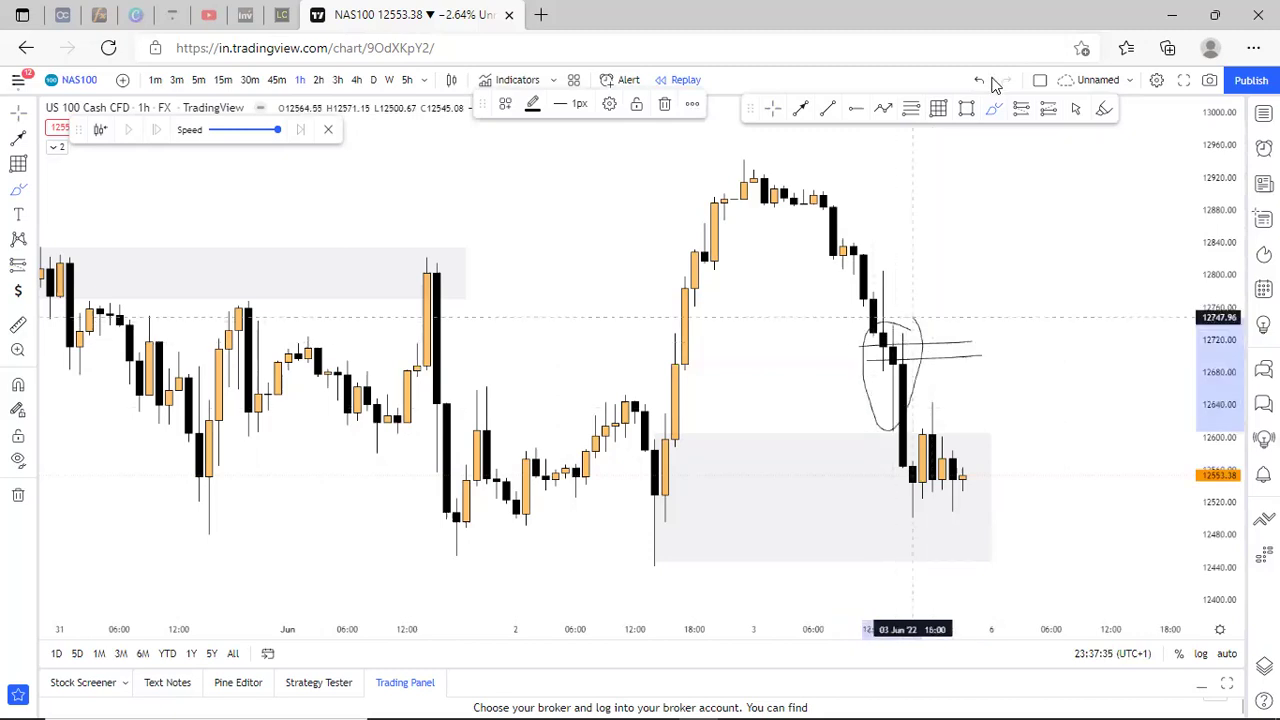
key("ctrl+z")
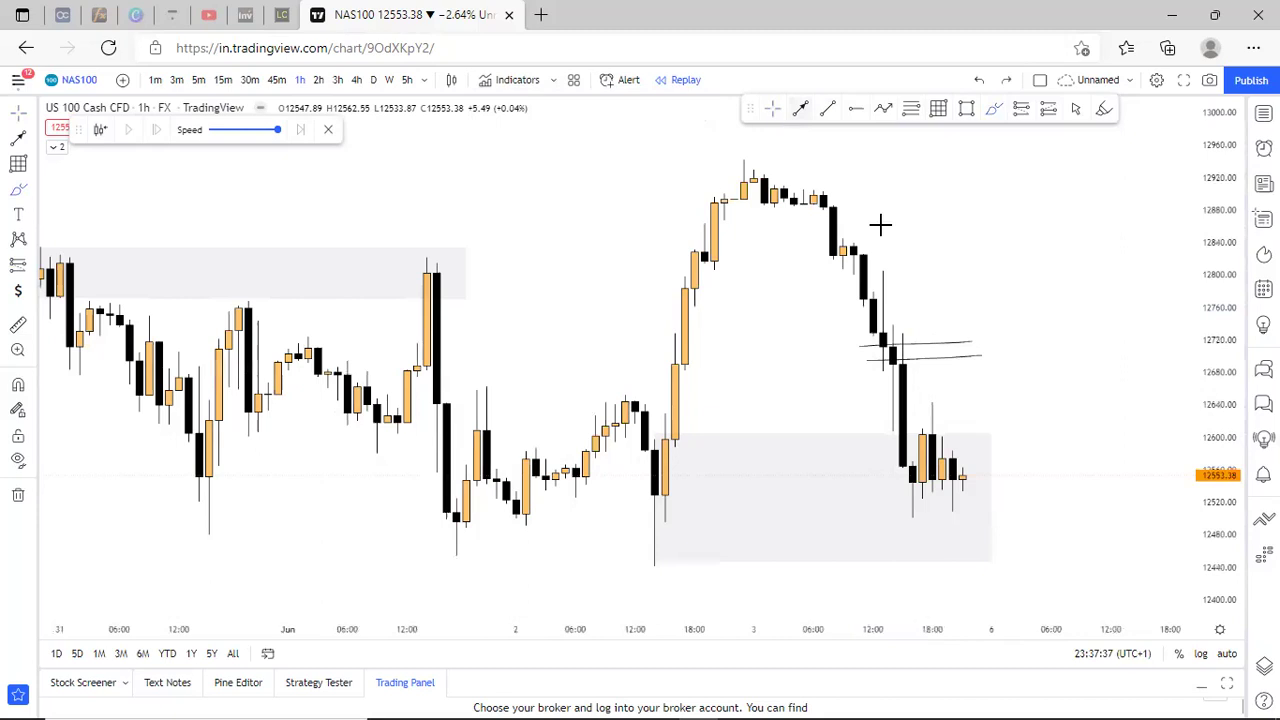
Switch the chart to GBPJPY from the watchlist.
scroll(1146, 530, "down", 3)
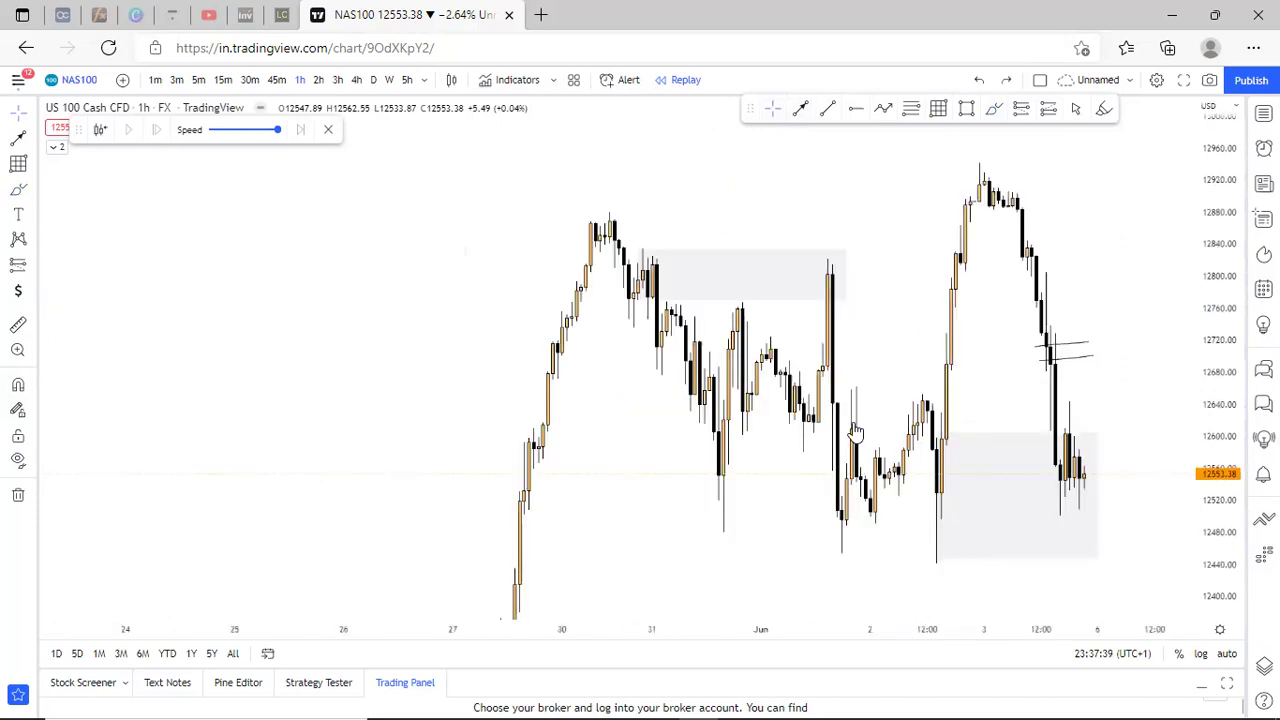
scroll(855, 432, "down", 2)
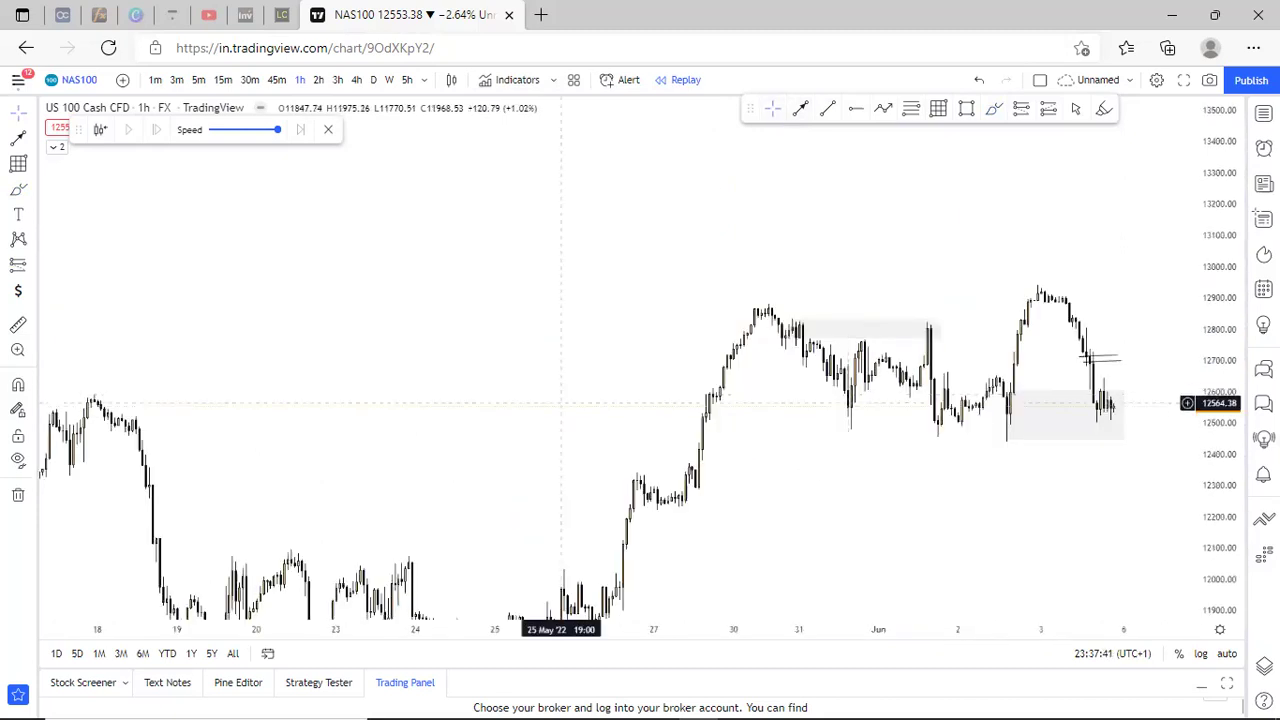
left_click(1264, 114)
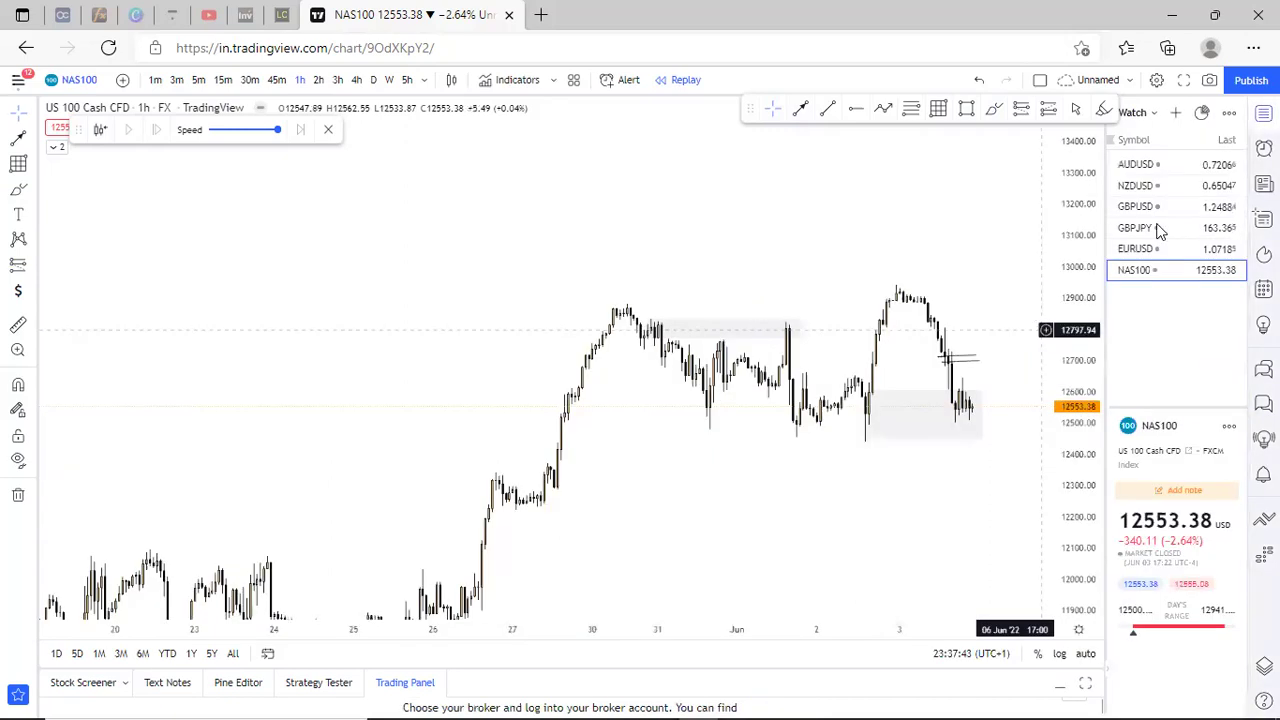
left_click(1160, 228)
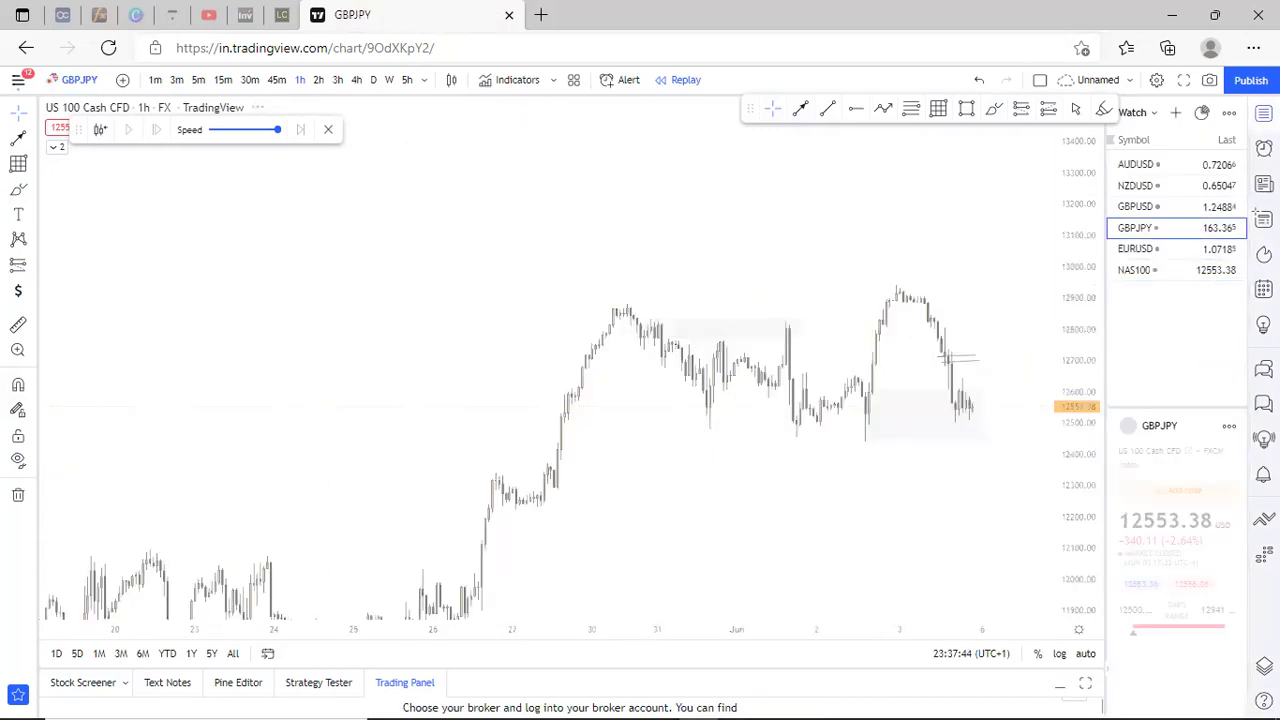
key("alt+w")
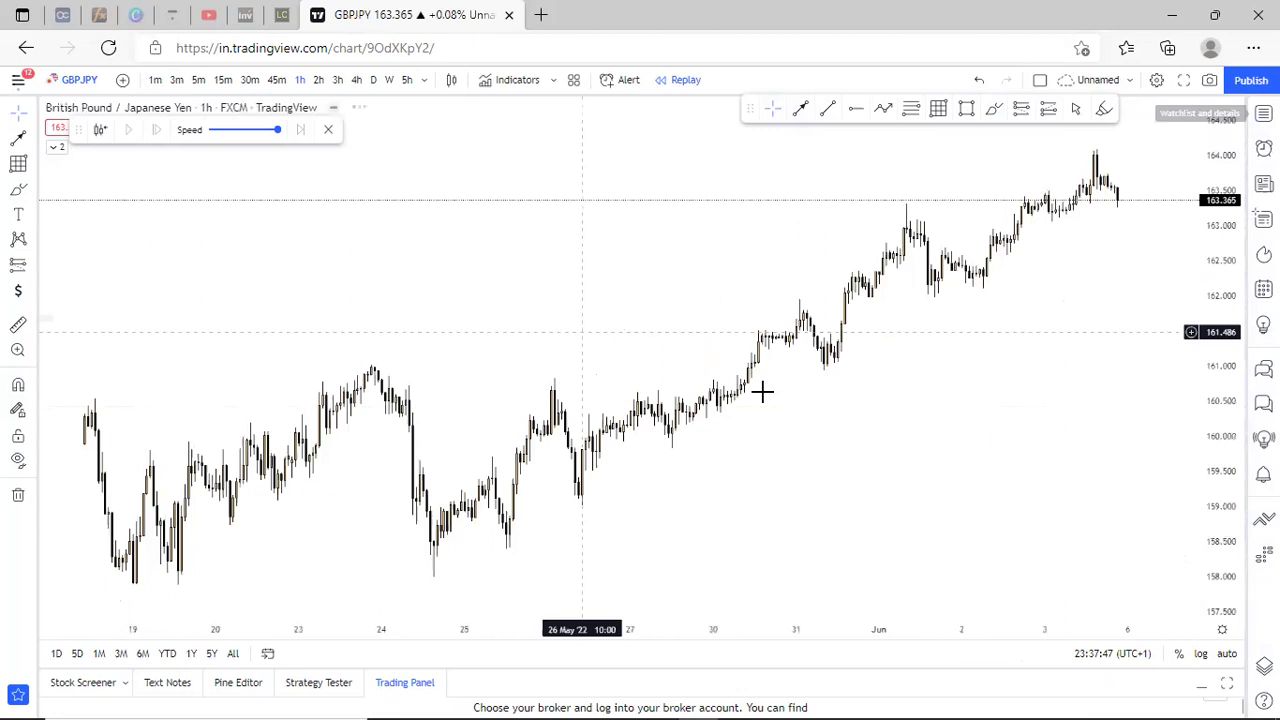
Examine GBPJPY price action around the 9 May supply zone and its 17–18 May retest.
scroll(762, 393, "down", 3)
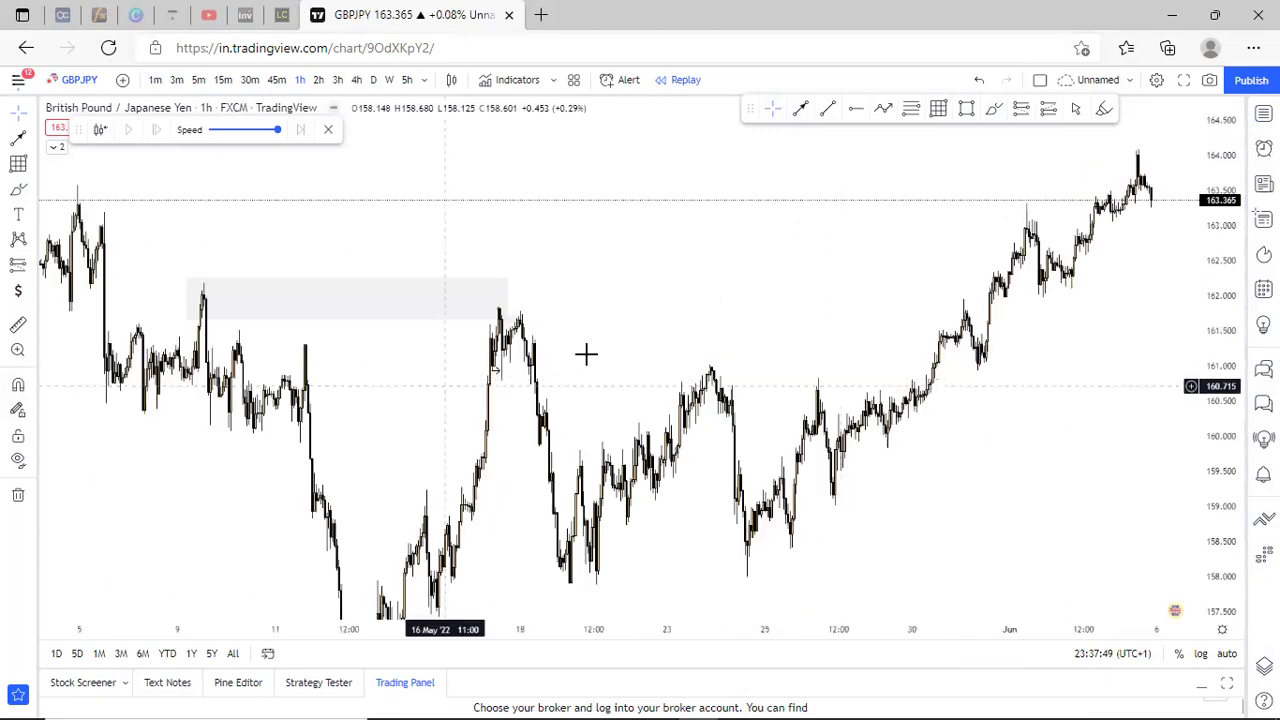
scroll(715, 251, "down", 1)
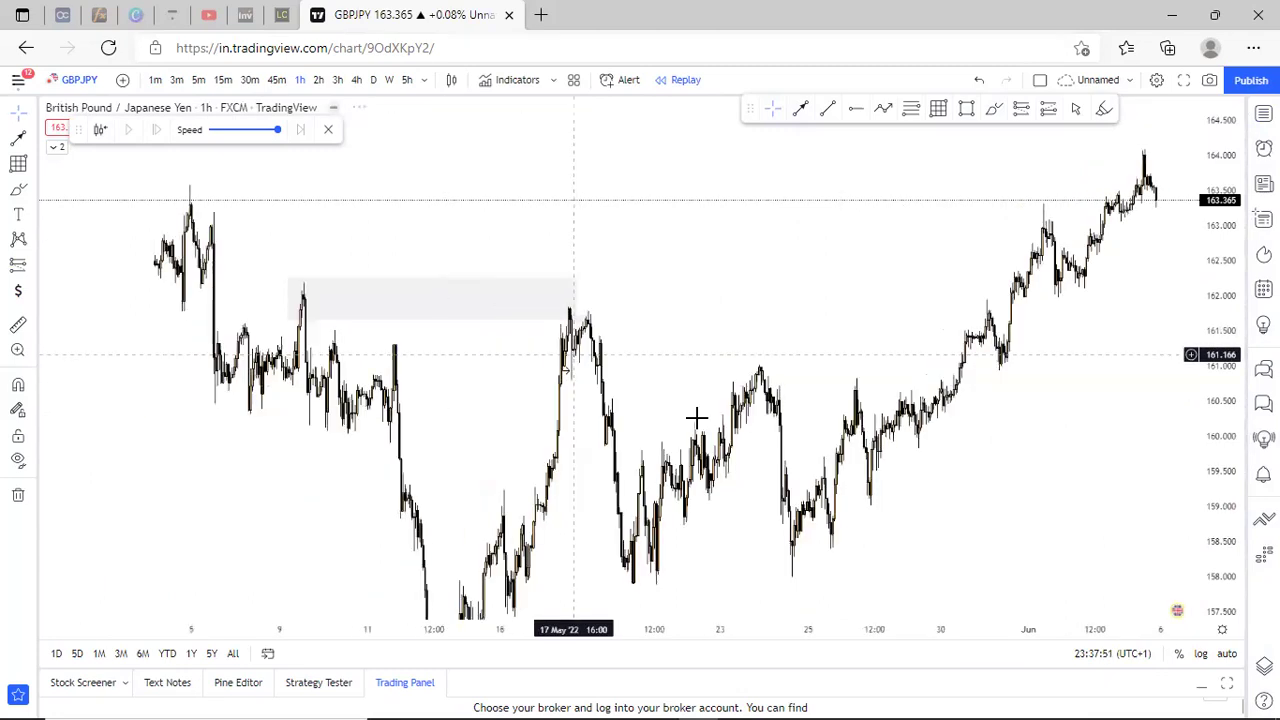
scroll(697, 415, "down", 2)
scroll(612, 338, "up", 1)
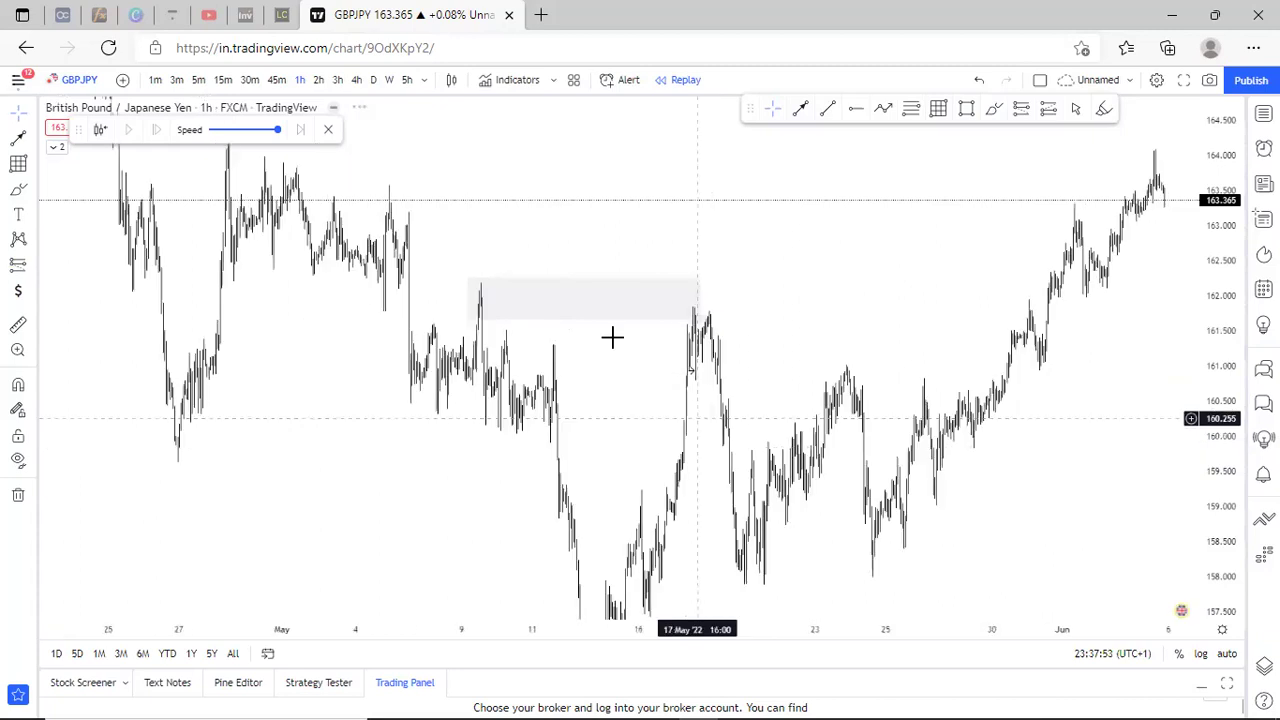
scroll(612, 338, "up", 1)
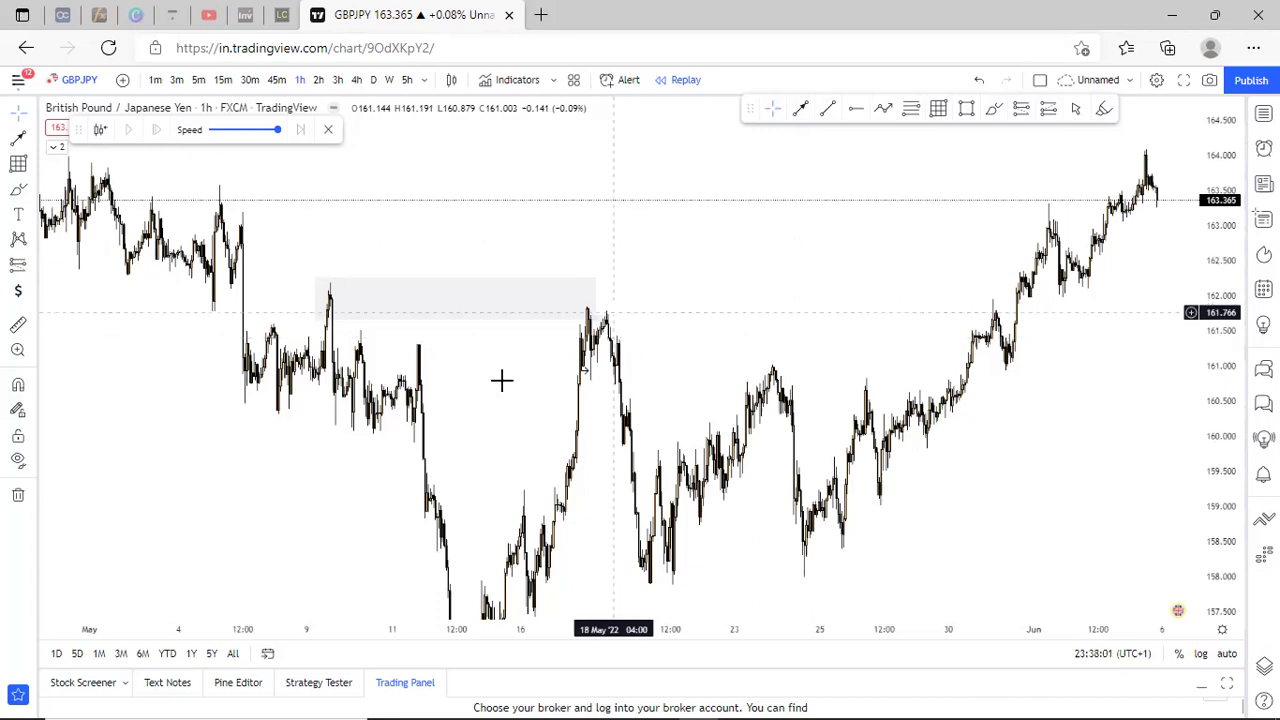
left_click_drag(500, 377, 628, 381)
scroll(533, 345, "up", 2)
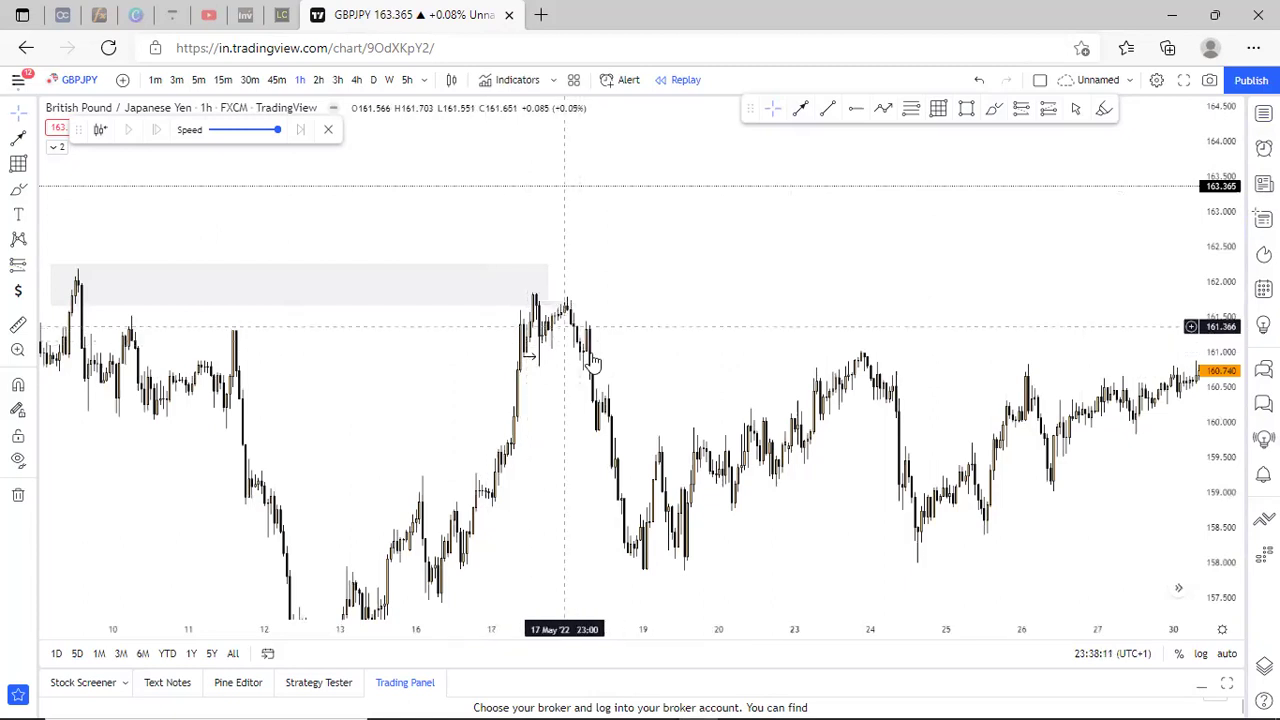
left_click(566, 300)
left_click(832, 526)
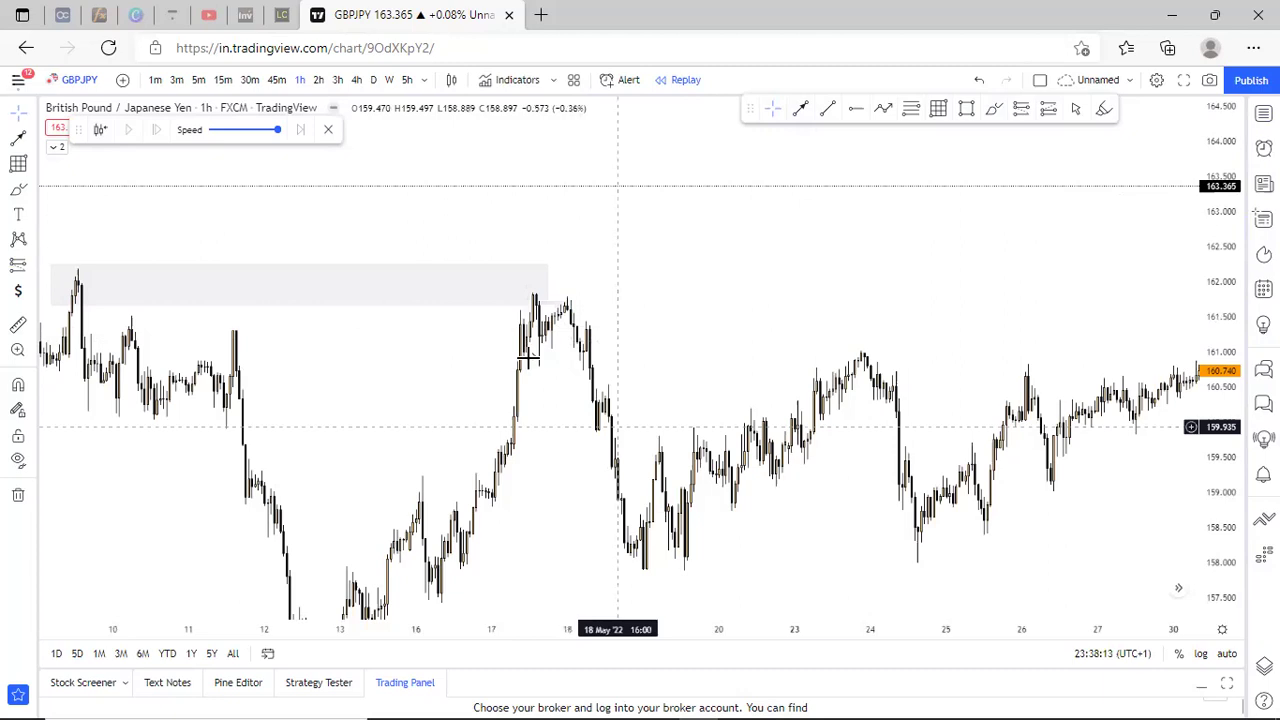
scroll(800, 403, "down", 2)
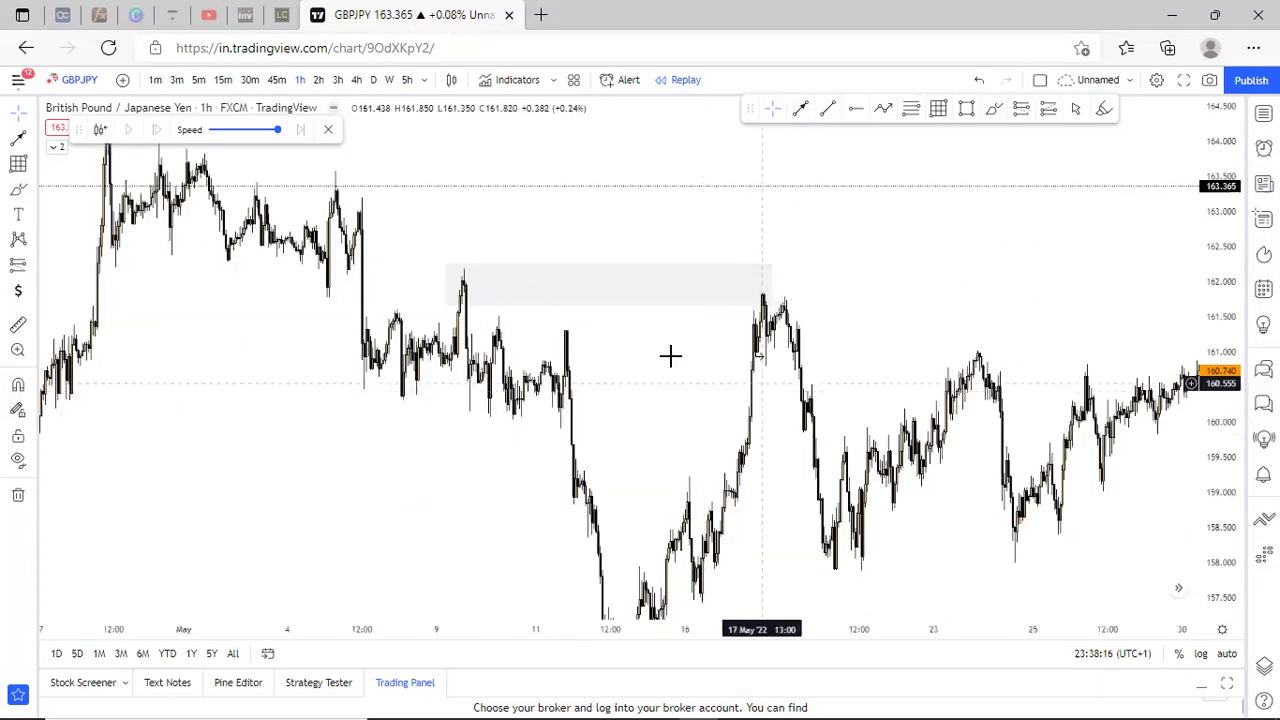
scroll(670, 356, "up", 2)
left_click_drag(674, 354, 903, 306)
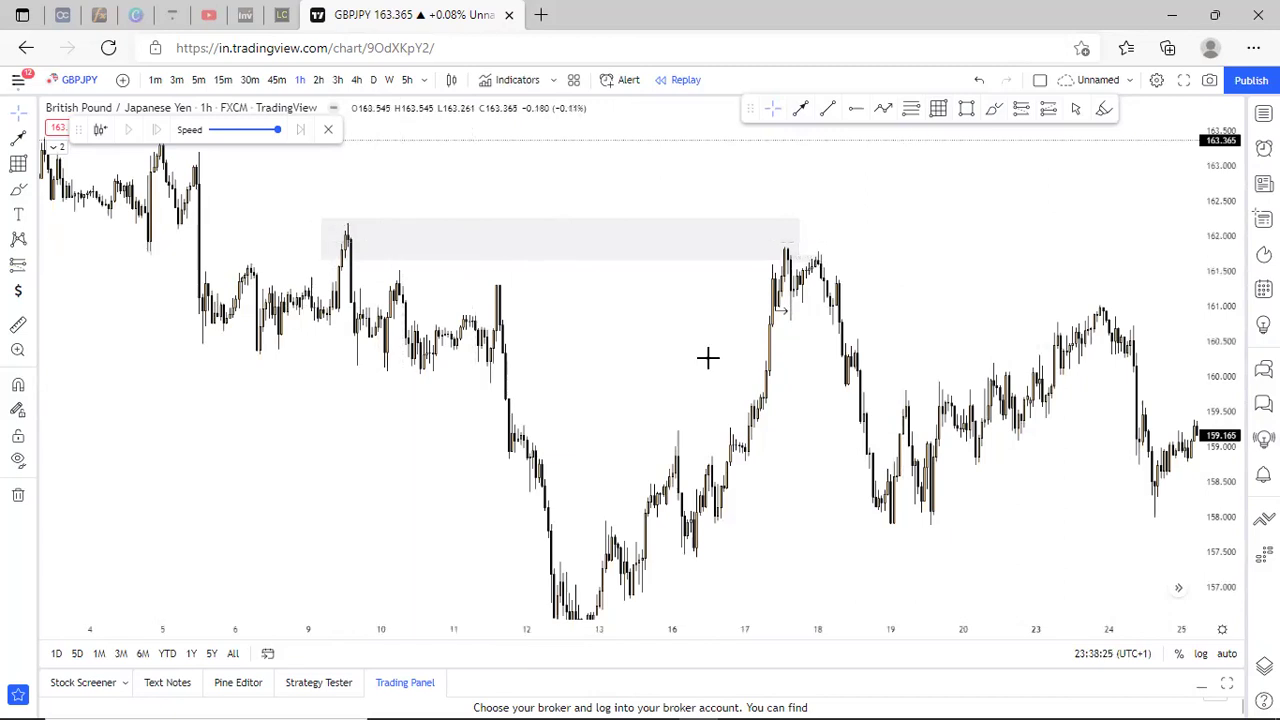
Draw a horizontal structure-break arrow at about 160.765 from the 17 May low to 18 May.
scroll(706, 357, "up", 2)
left_click(800, 112)
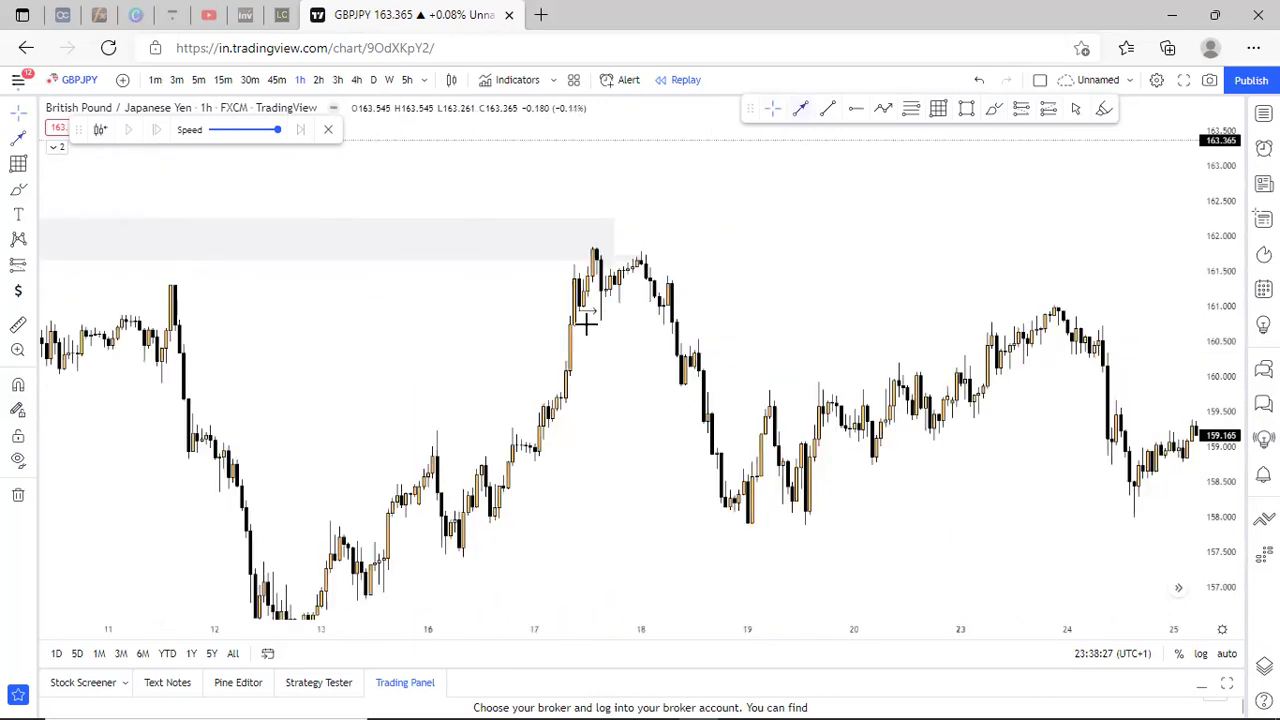
left_click(588, 325)
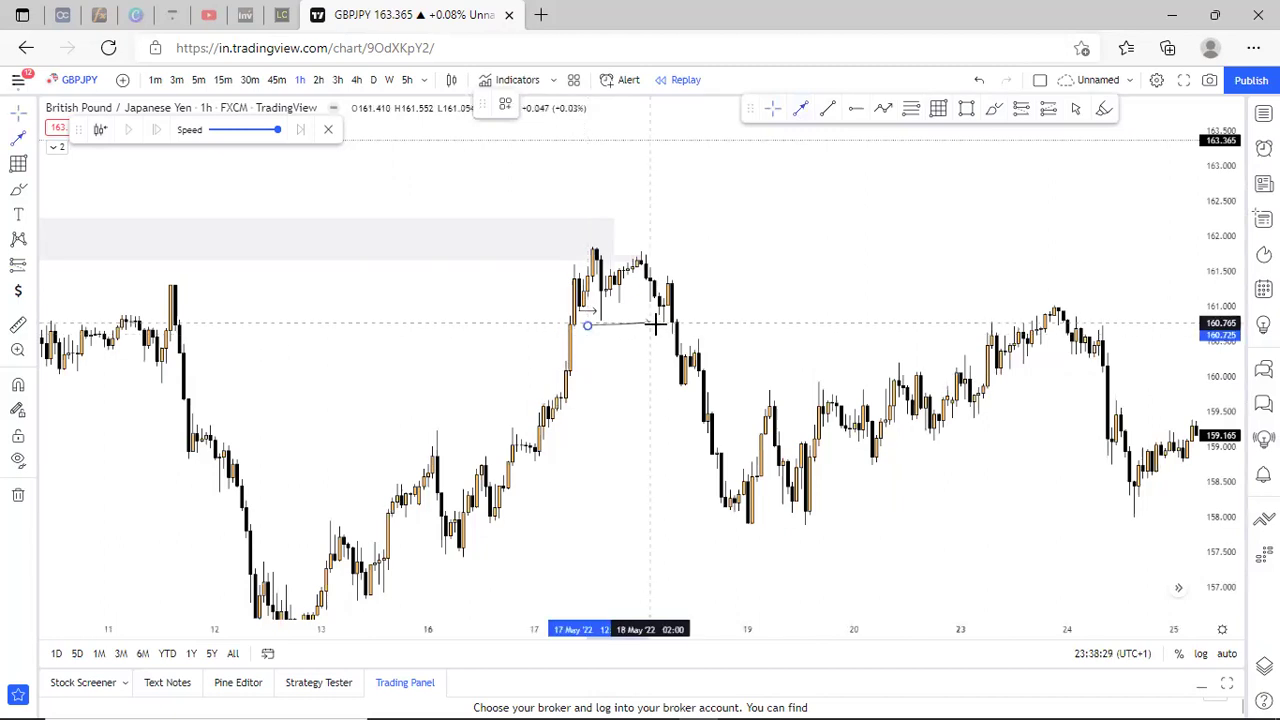
left_click(655, 321)
left_click_drag(641, 326, 641, 323)
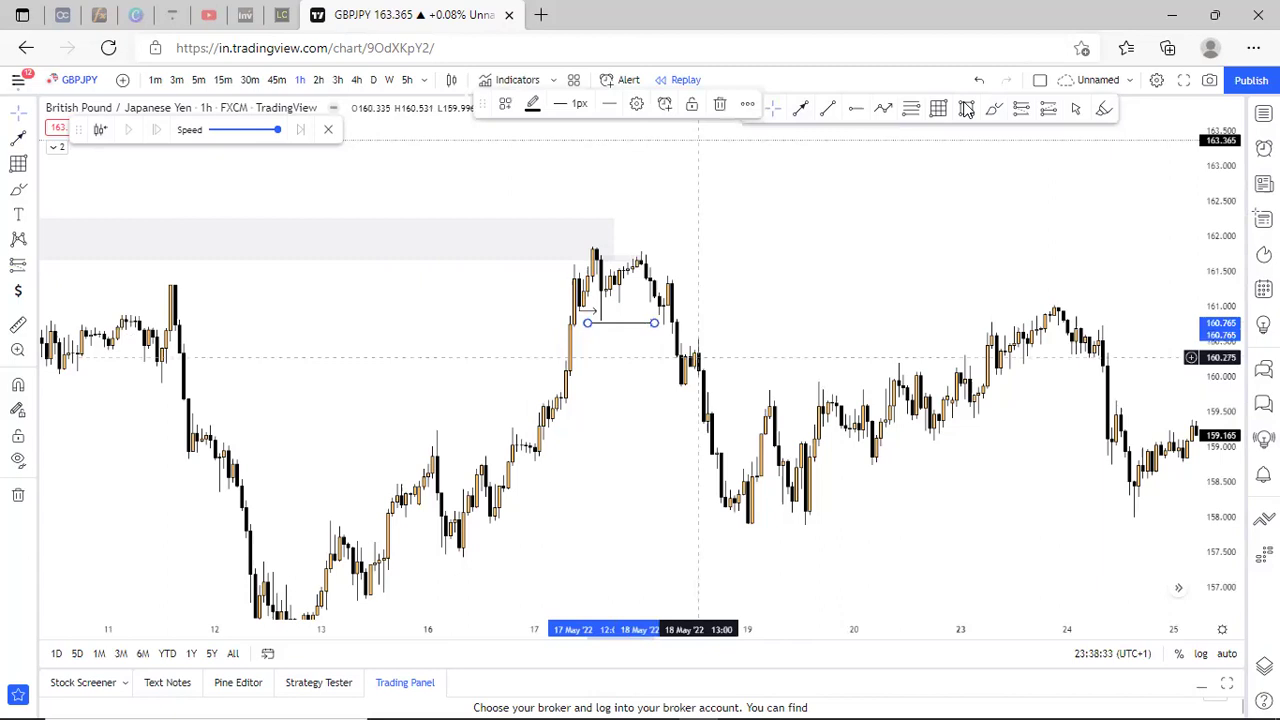
Draw a small supply rectangle from about 161.33 to 161.55 starting just before the 18 May structure break.
scroll(457, 337, "up", 1)
left_click(456, 284)
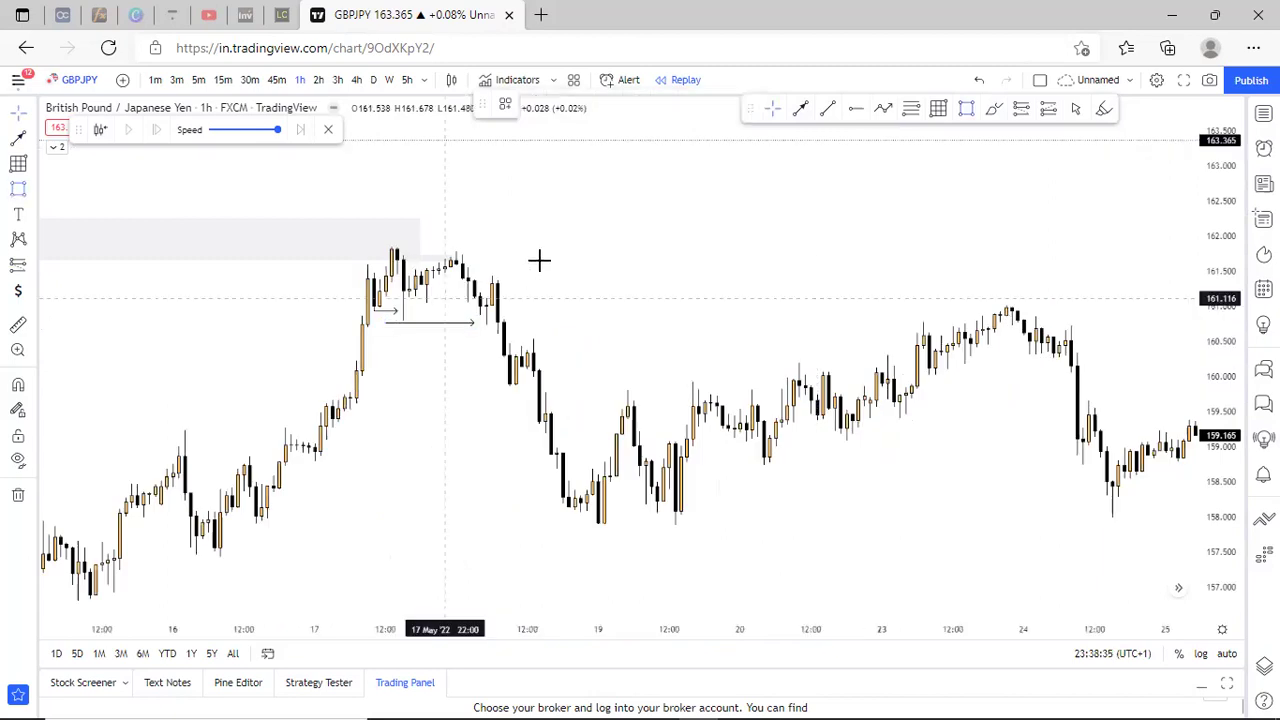
left_click(550, 267)
Place a short position at the 18 May supply rectangle with entry at 161.286 and stop at 161.566.
left_click_drag(928, 260, 1039, 248)
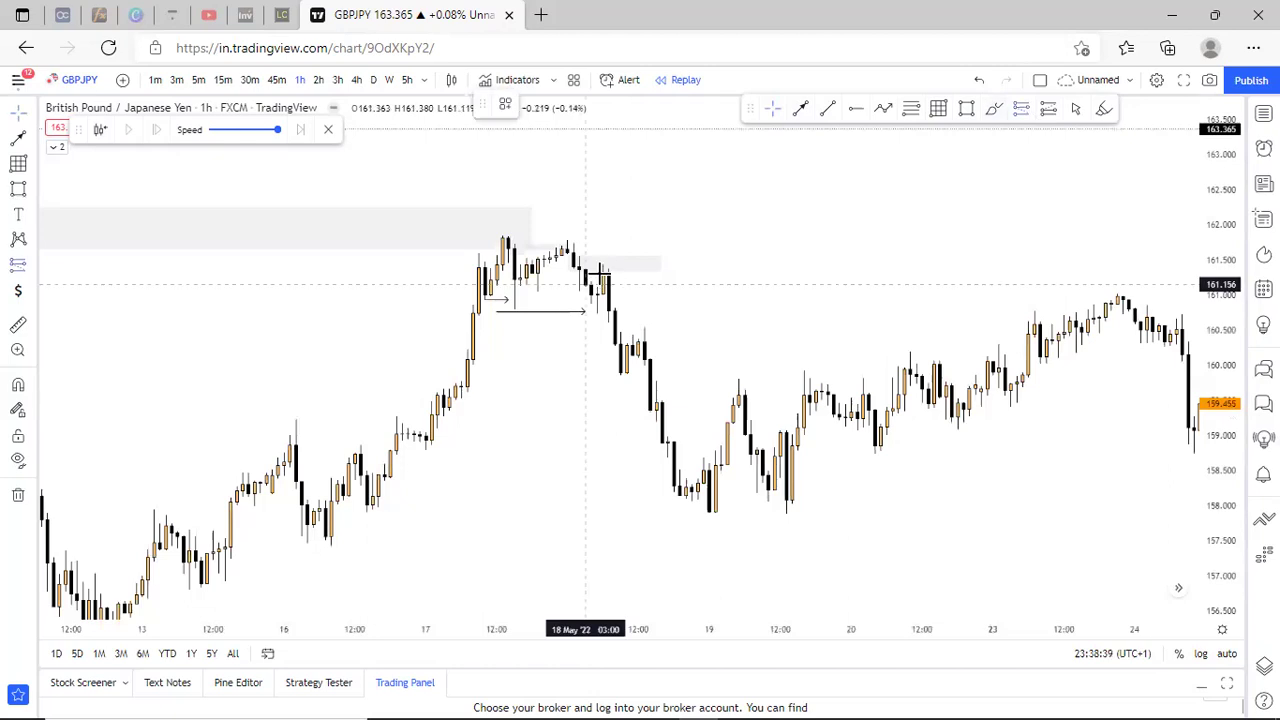
left_click(603, 275)
left_click_drag(602, 188, 613, 259)
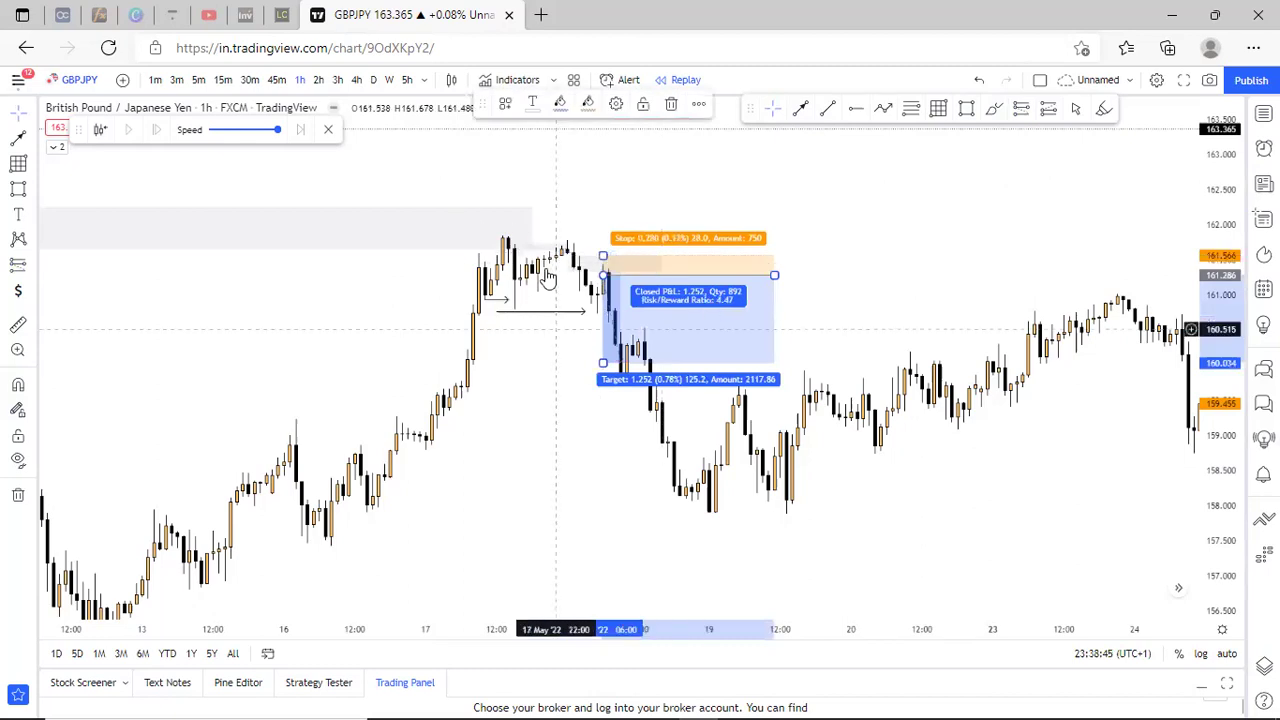
Extend the GBPJPY short position's target down to 157.863, near the 19 May lows.
scroll(703, 220, "down", 3)
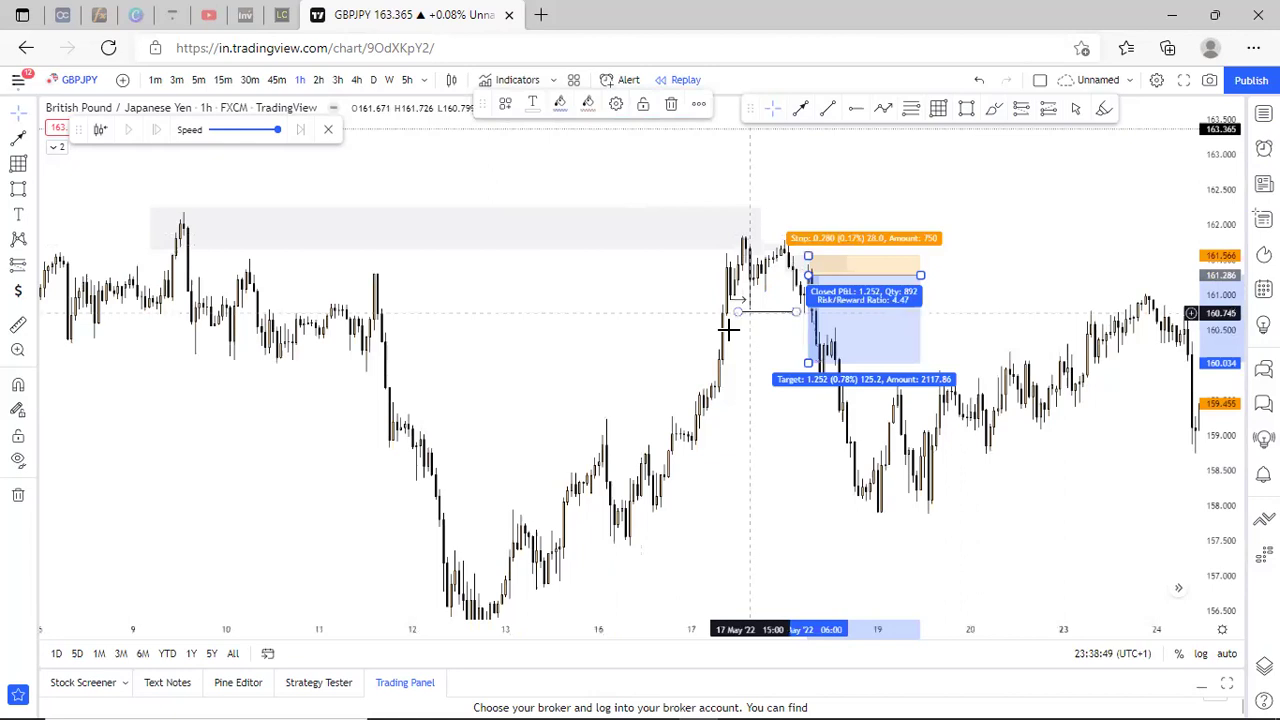
scroll(700, 325, "up", 2)
left_click_drag(672, 370, 692, 410)
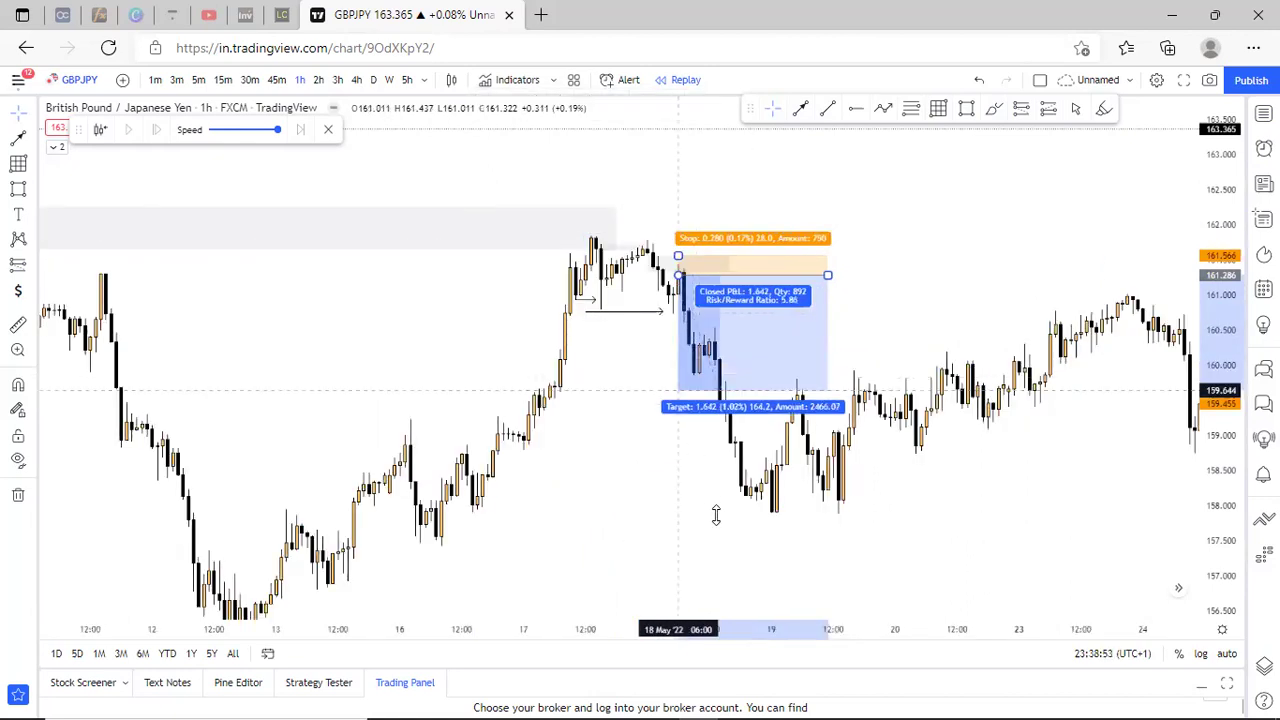
left_click_drag(716, 515, 716, 516)
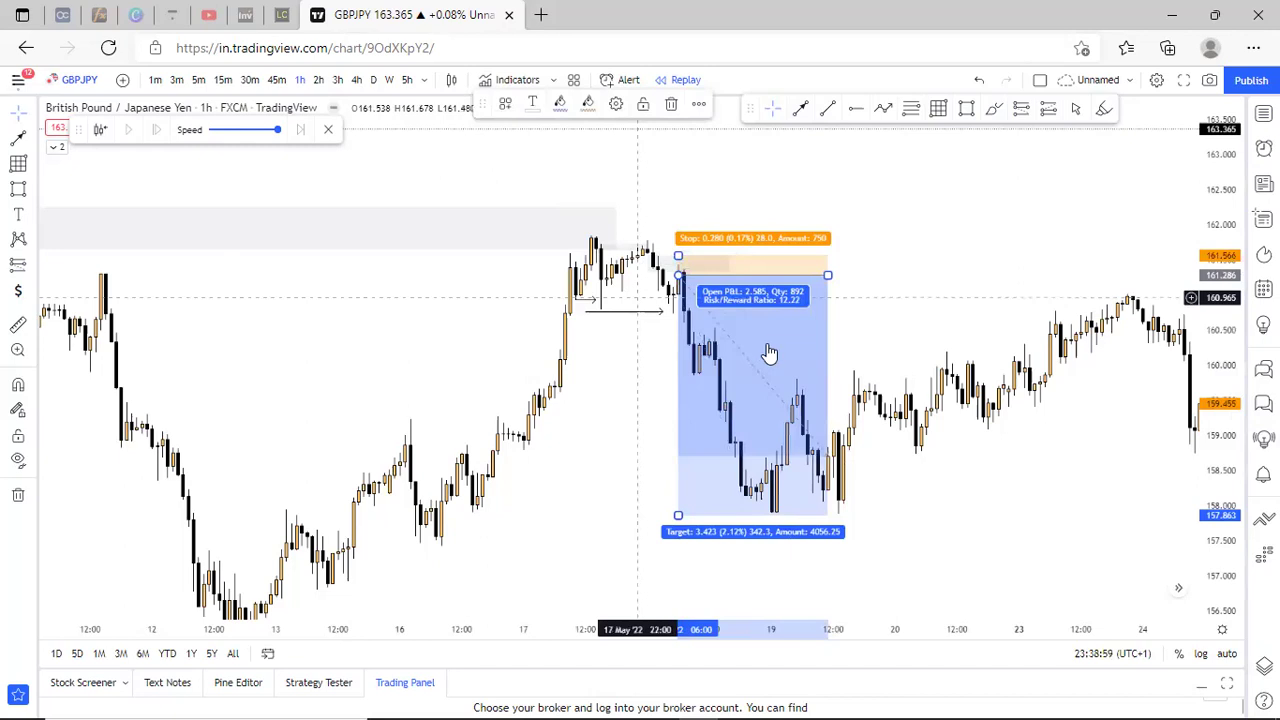
scroll(728, 368, "down", 2)
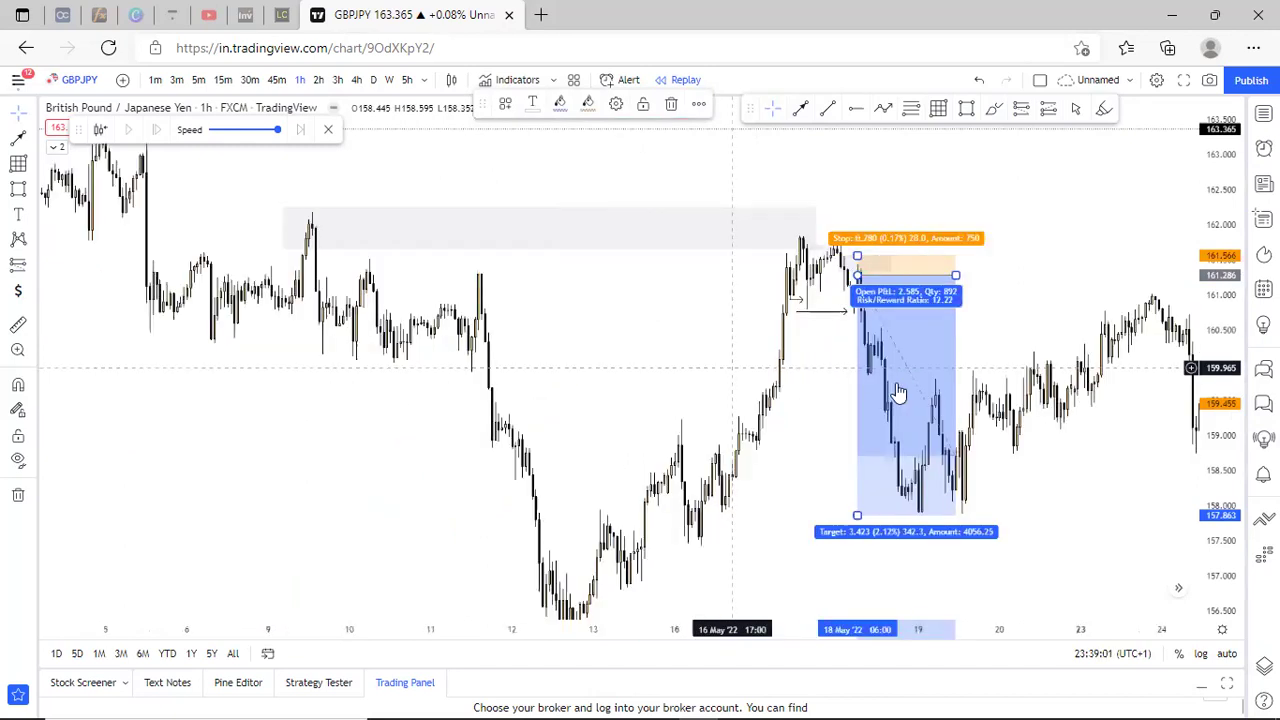
scroll(818, 390, "up", 2)
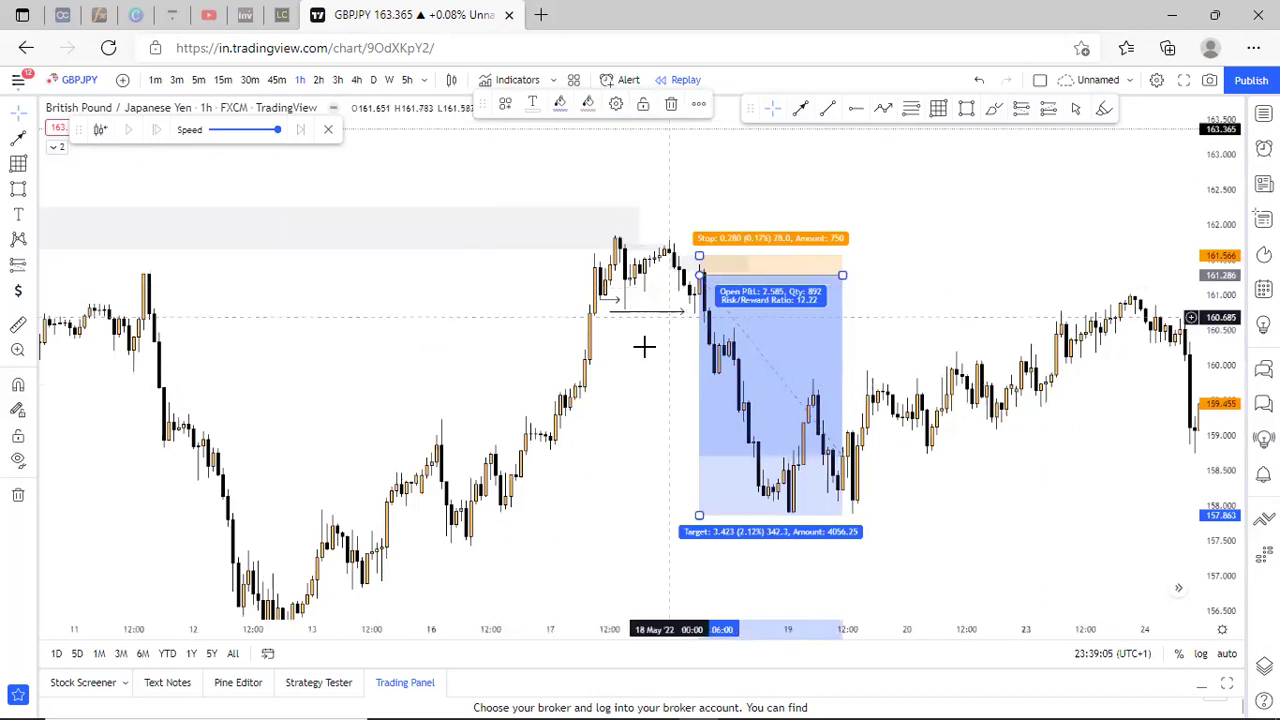
scroll(805, 140, "down", 2)
left_click_drag(1010, 325, 861, 341)
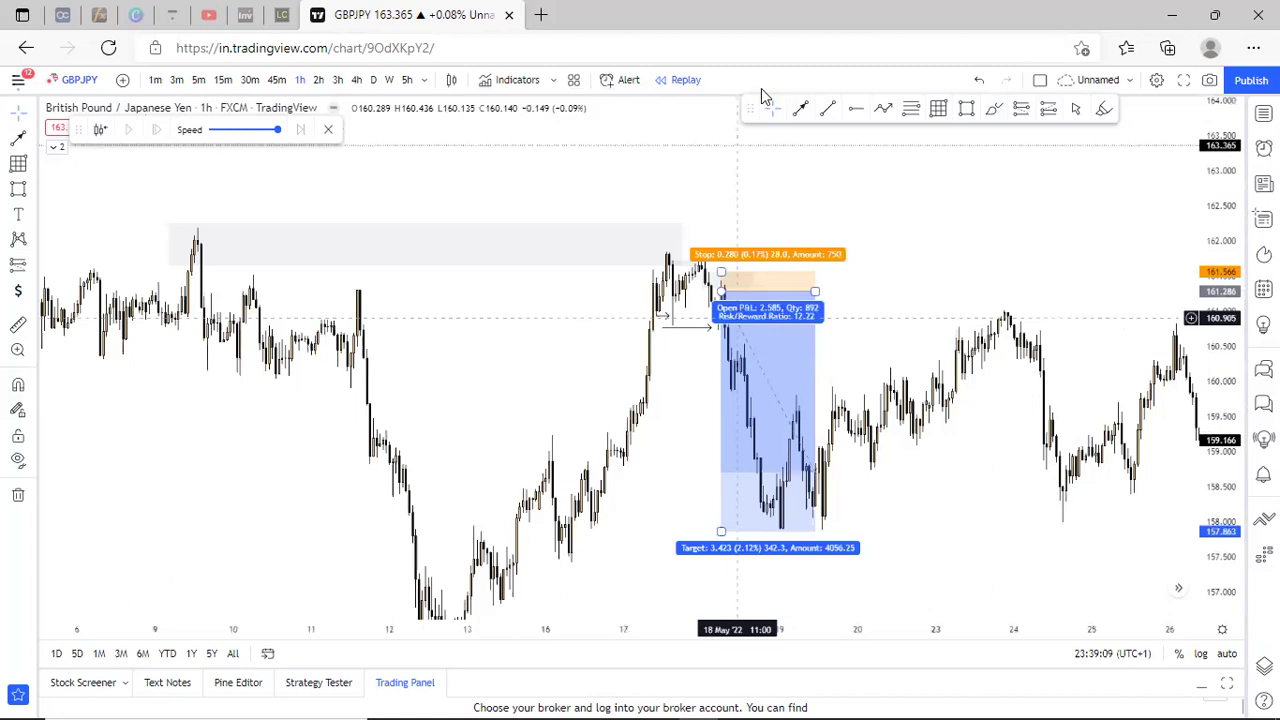
left_click(968, 265)
Switch the chart to GBPUSD from the watchlist and examine the 3 June short position below its supply zone.
scroll(741, 290, "right", 3)
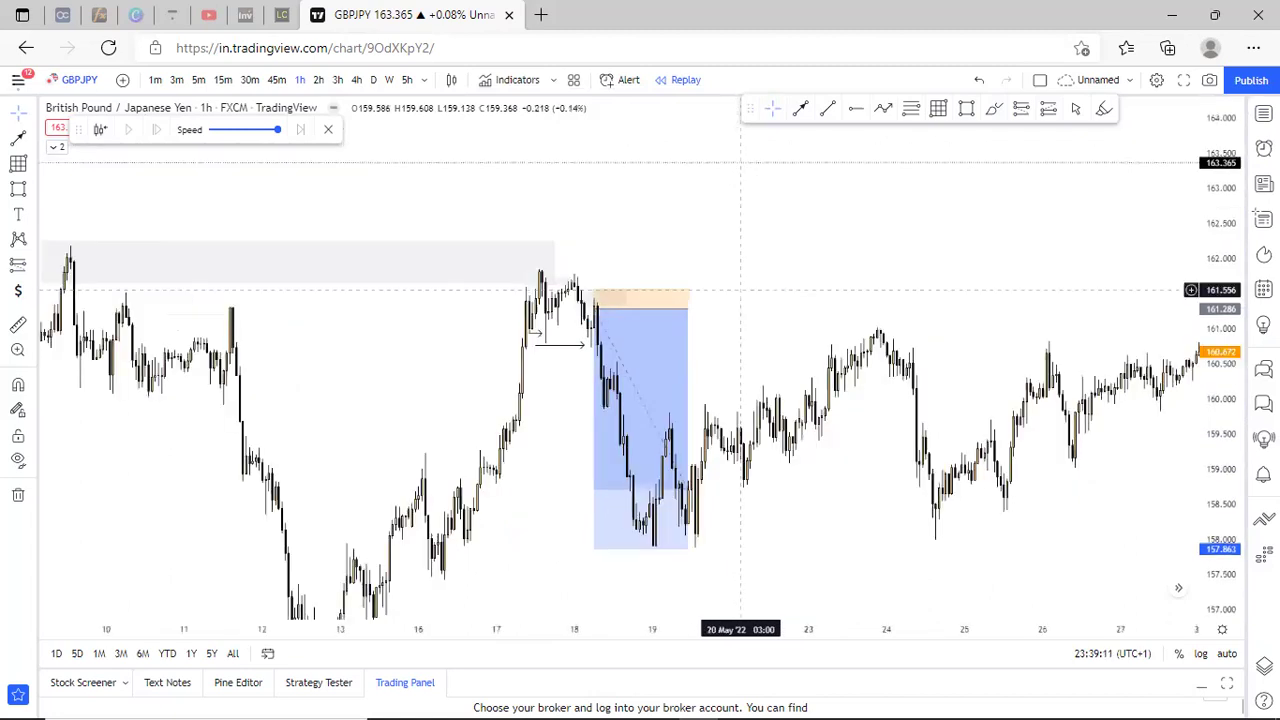
left_click_drag(1159, 329, 891, 349)
left_click(1264, 114)
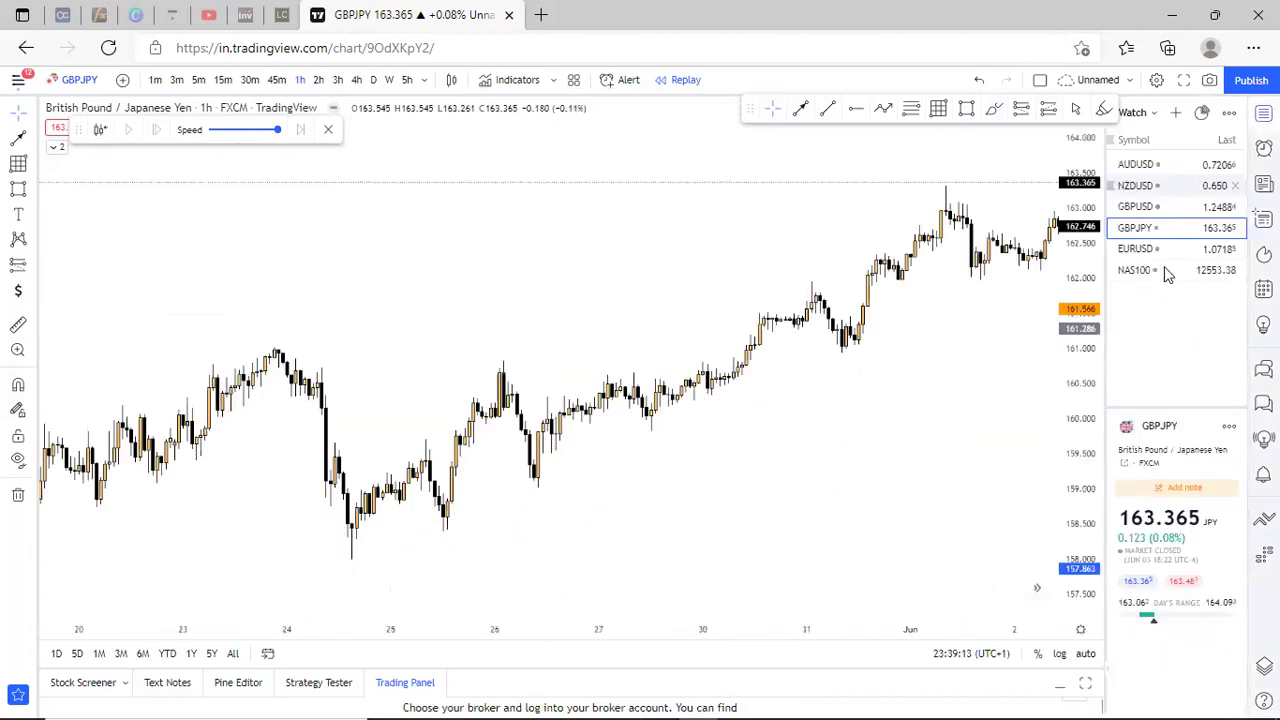
left_click(1178, 208)
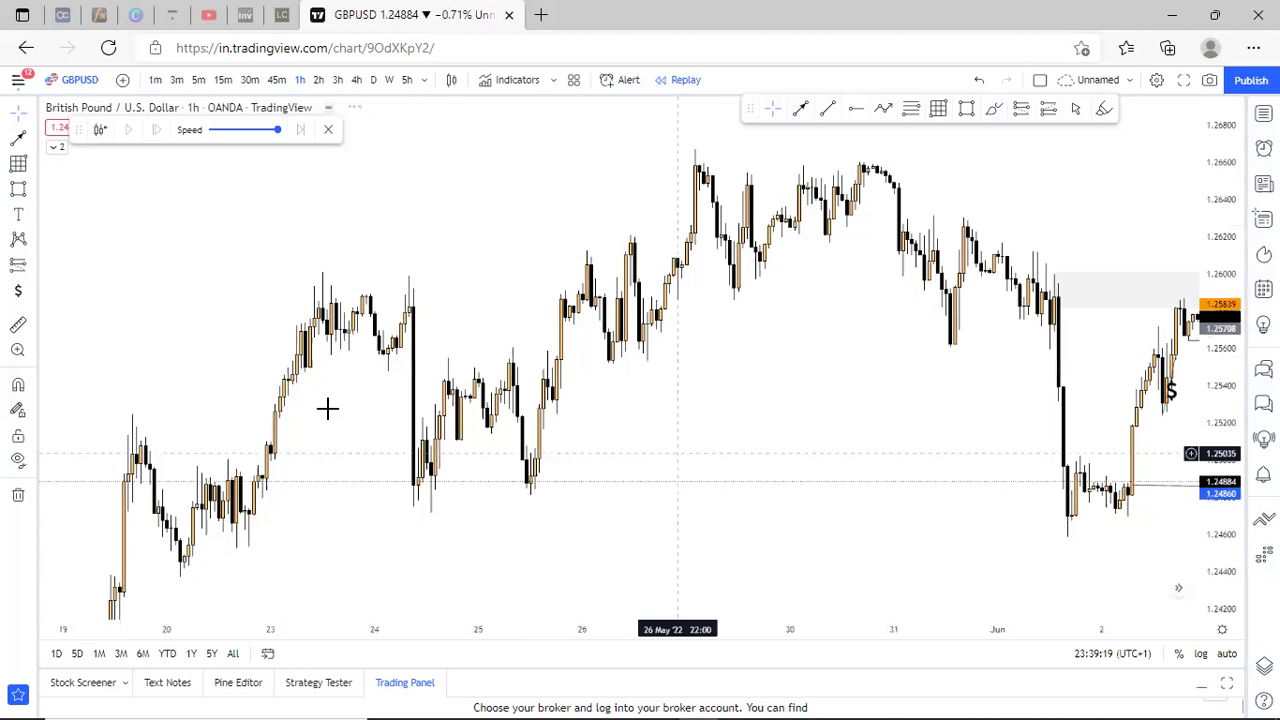
scroll(328, 409, "up", 1)
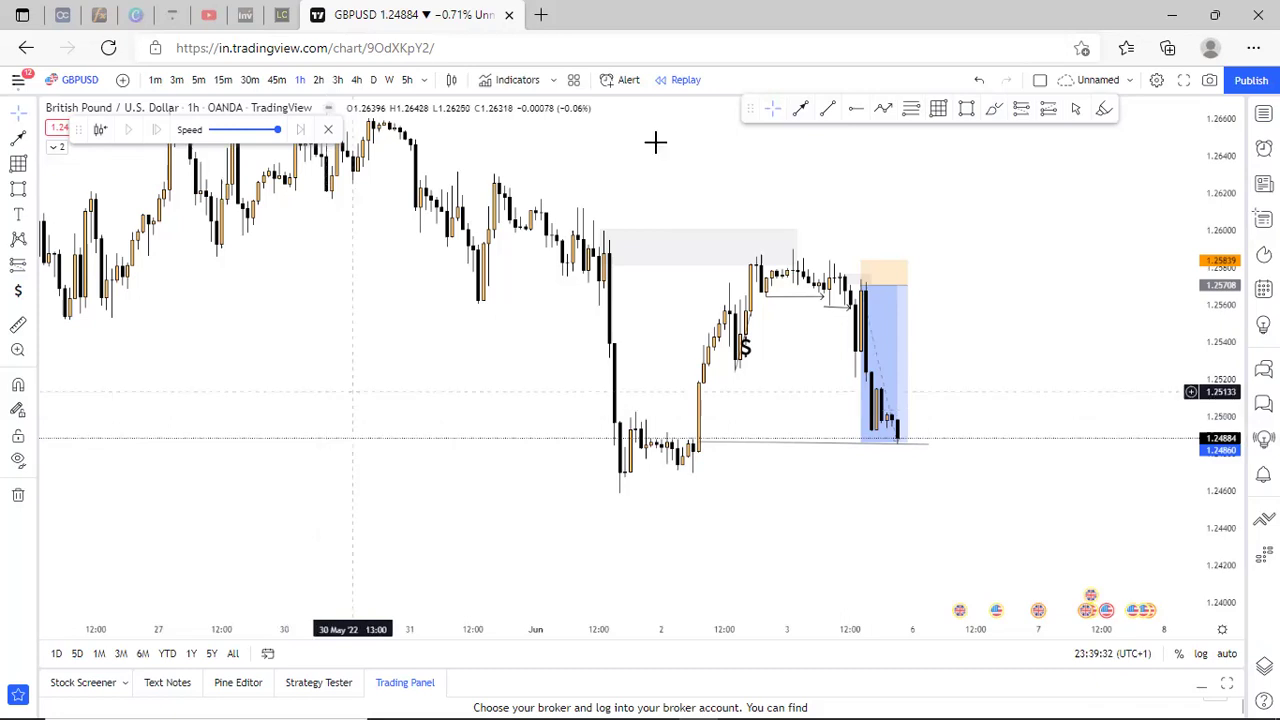
scroll(1137, 346, "up", 2)
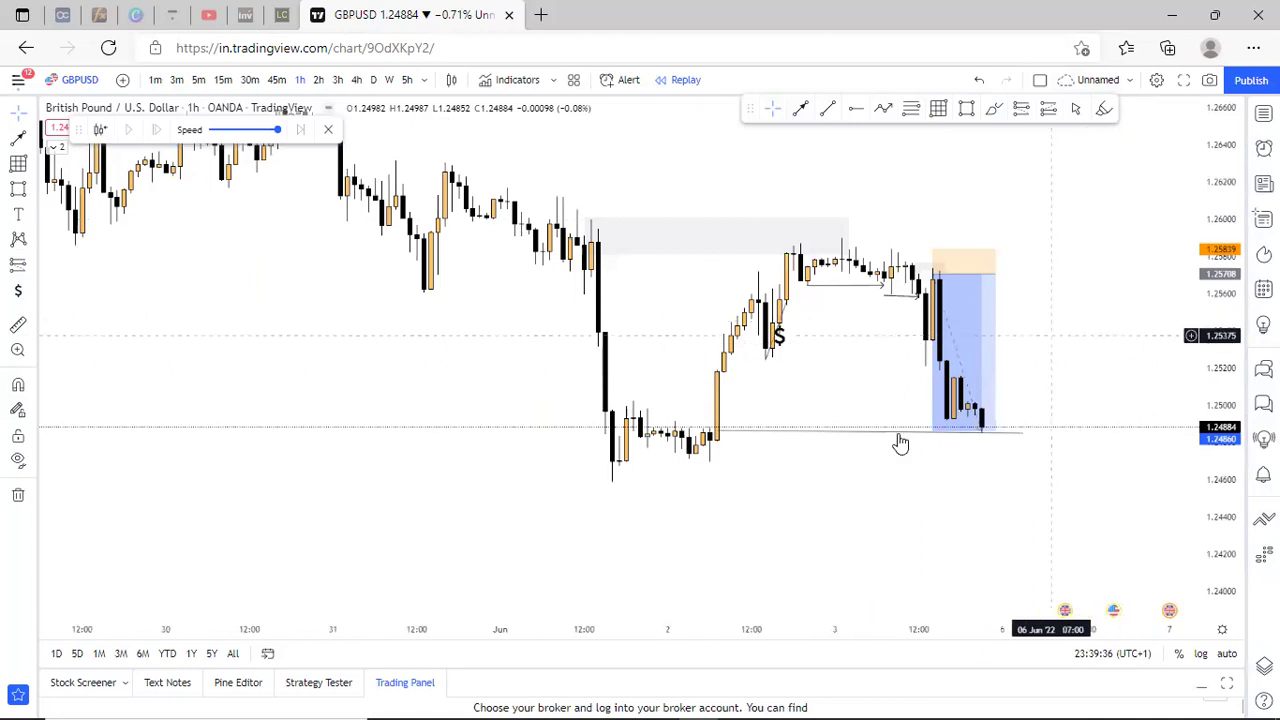
scroll(902, 430, "up", 1)
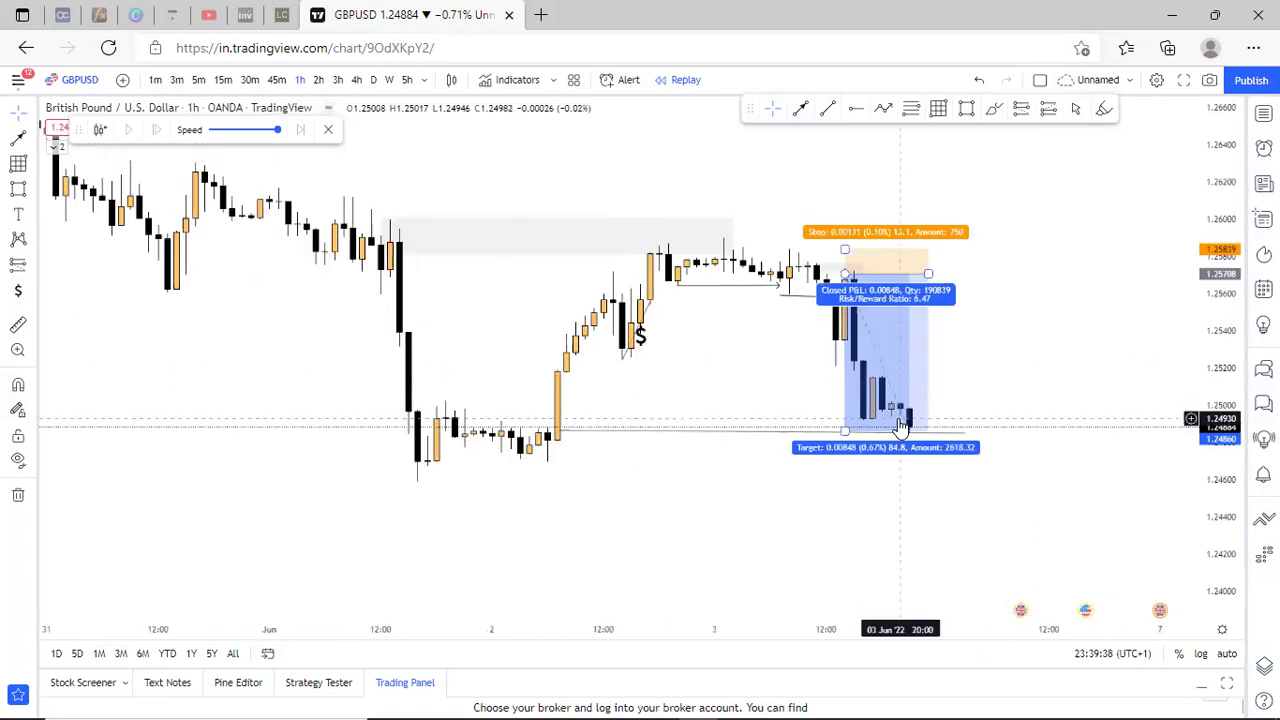